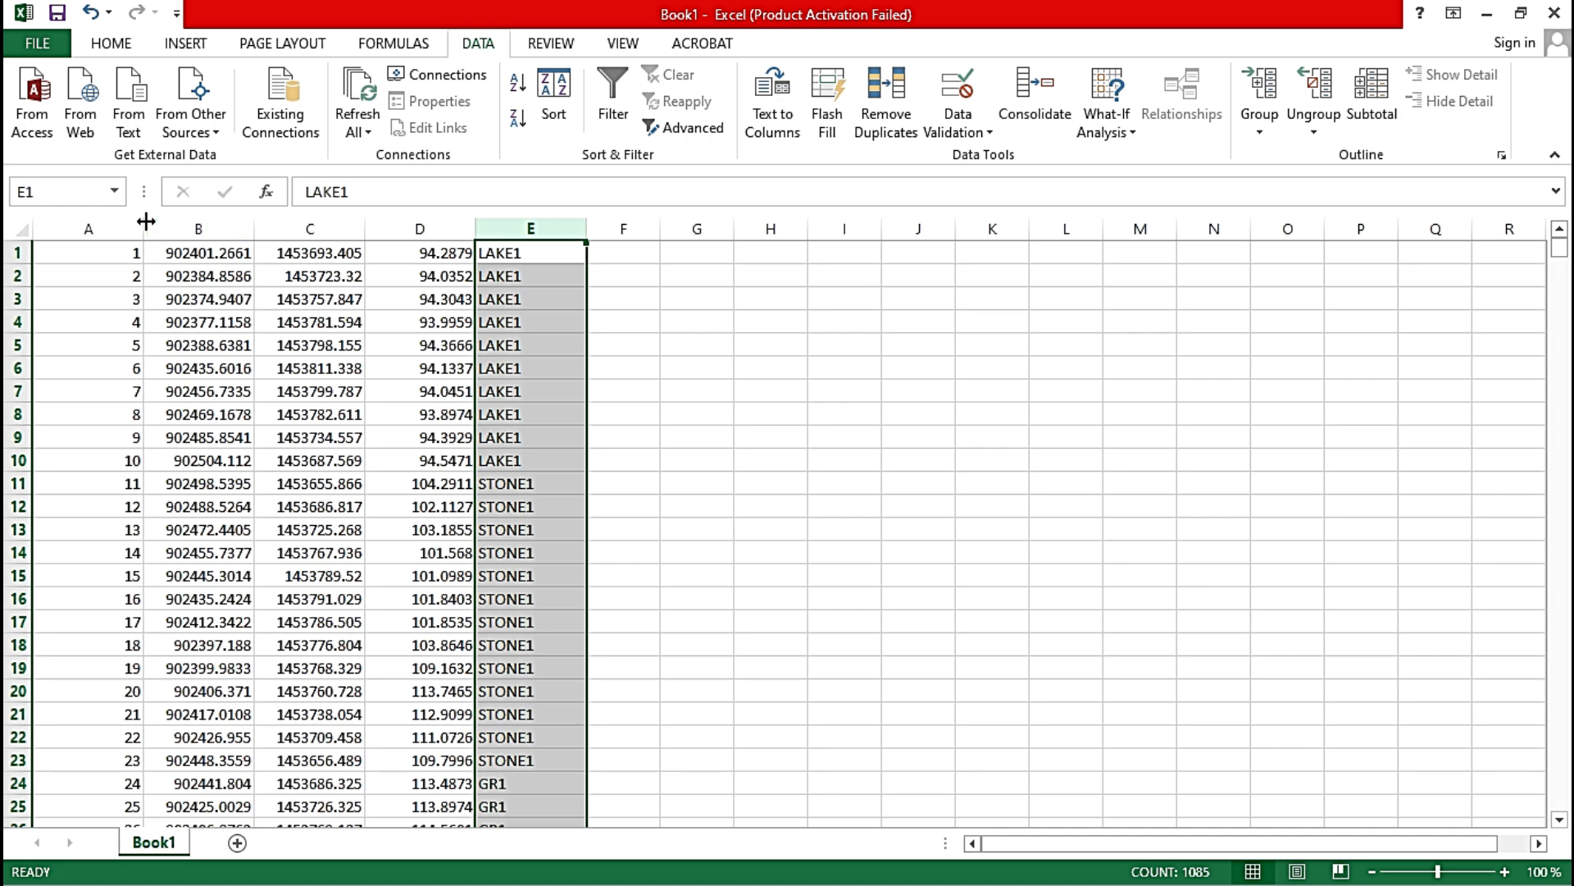
Step: Examine the point number, coordinate, elevation and description columns through all rows of Book1, and close the workbook
left_click_drag(111, 228, 447, 215)
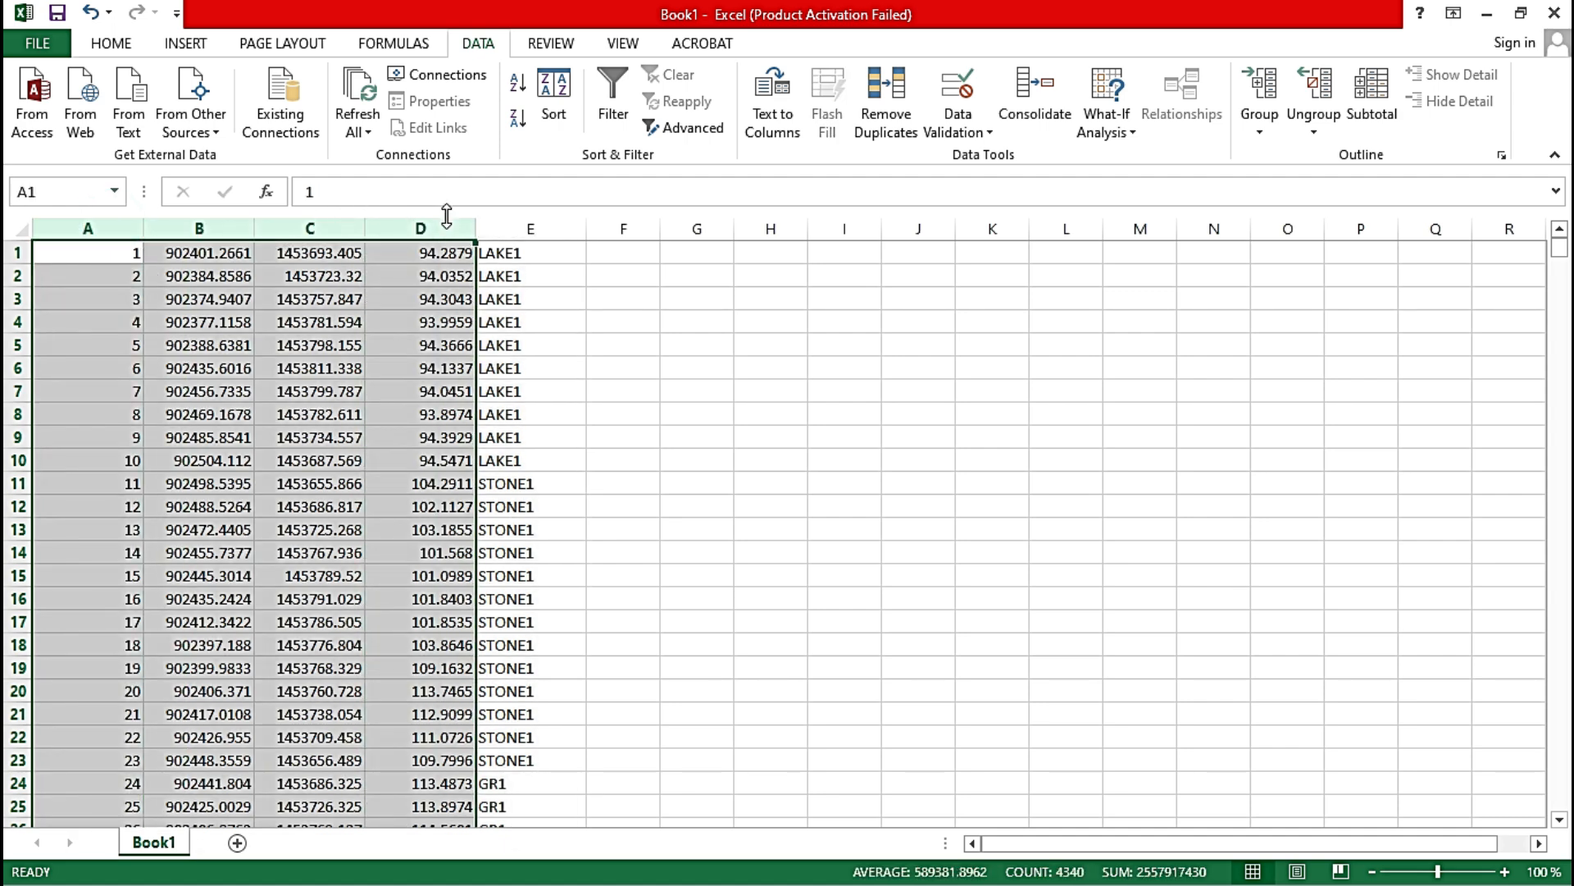
left_click(519, 221)
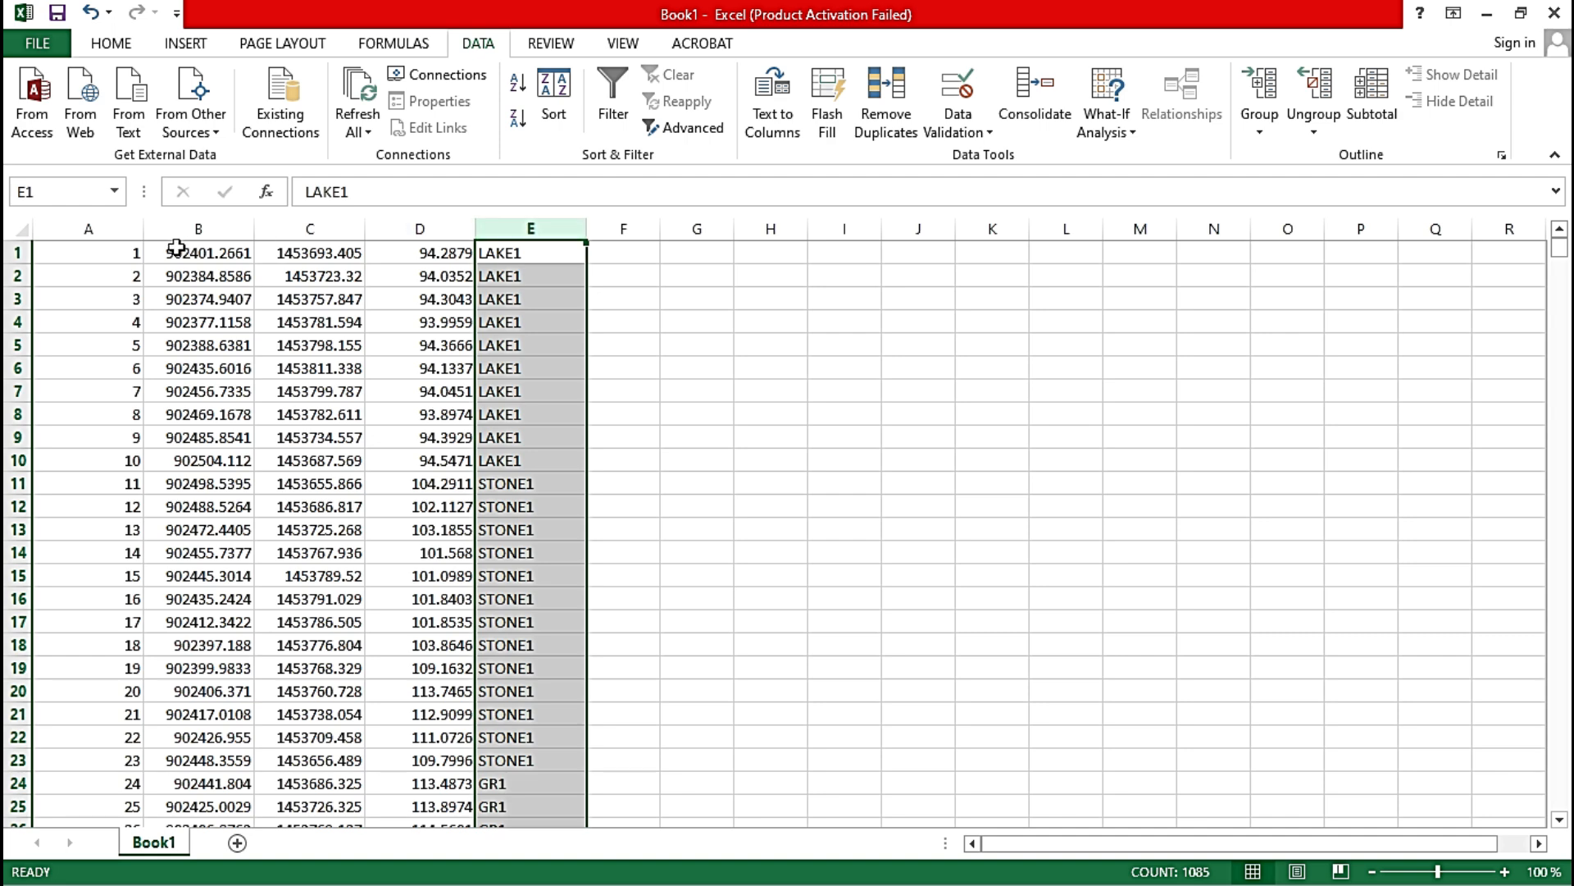
left_click_drag(128, 227, 422, 227)
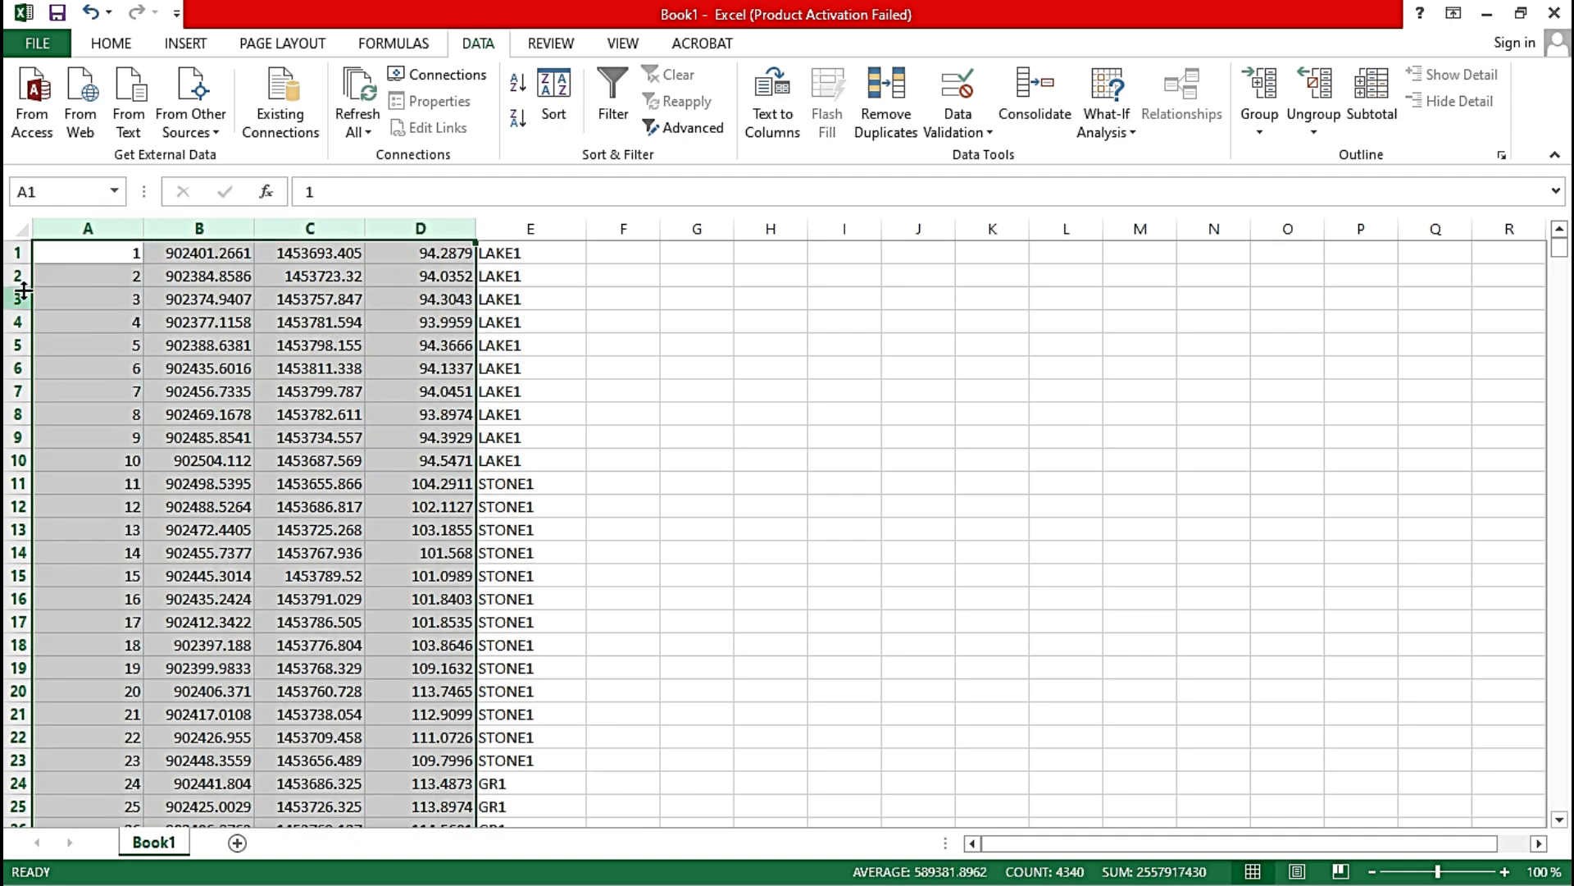
left_click(17, 251)
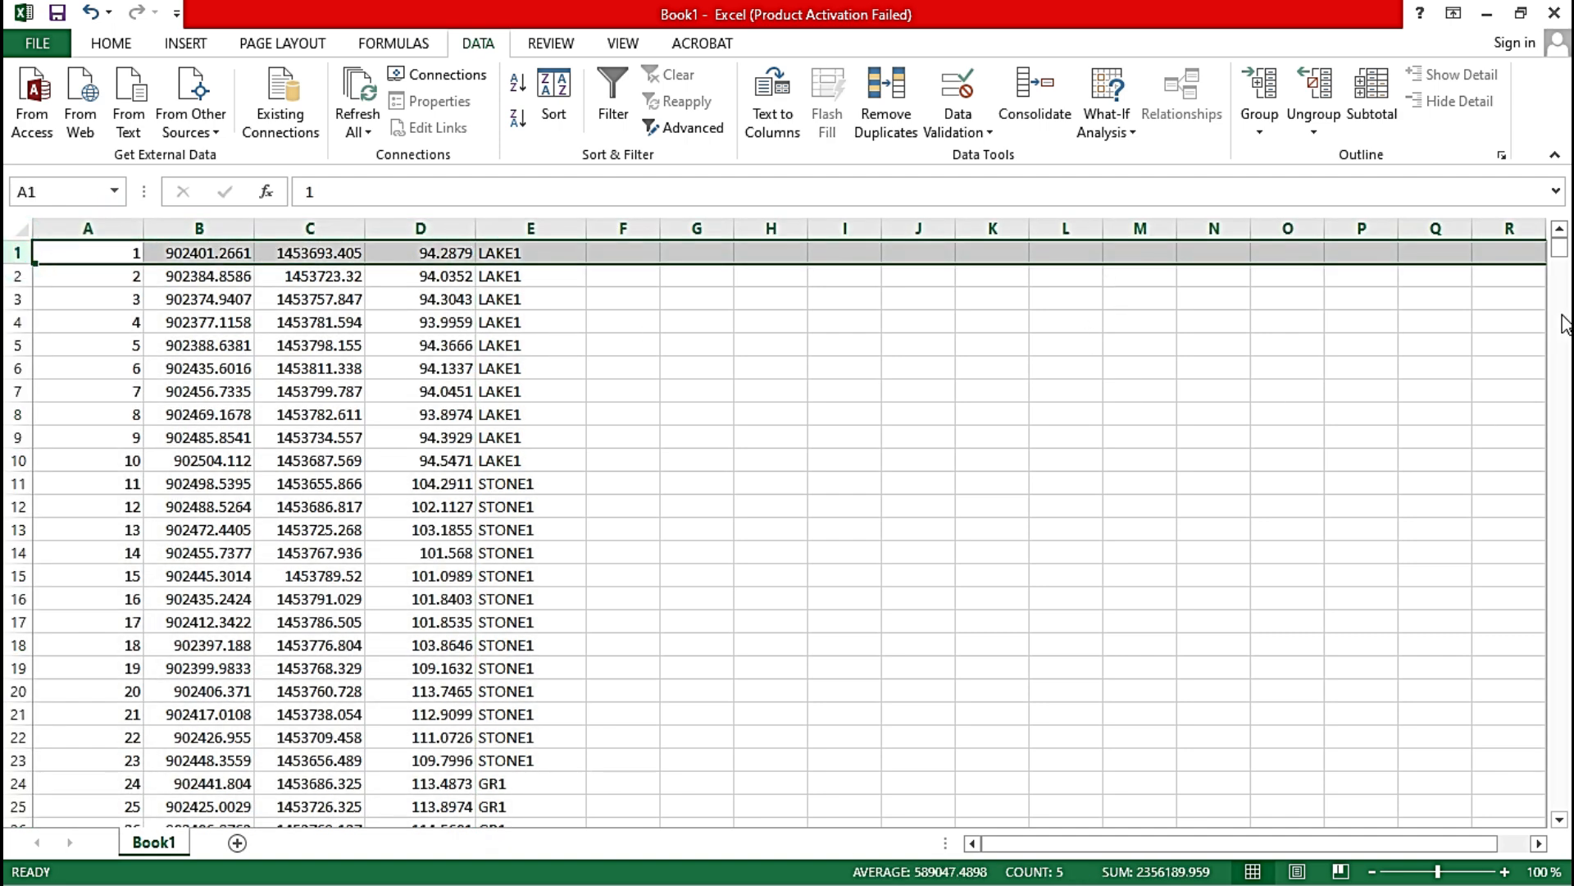
left_click_drag(1562, 250, 1562, 799)
scroll(802, 644, "up", 11)
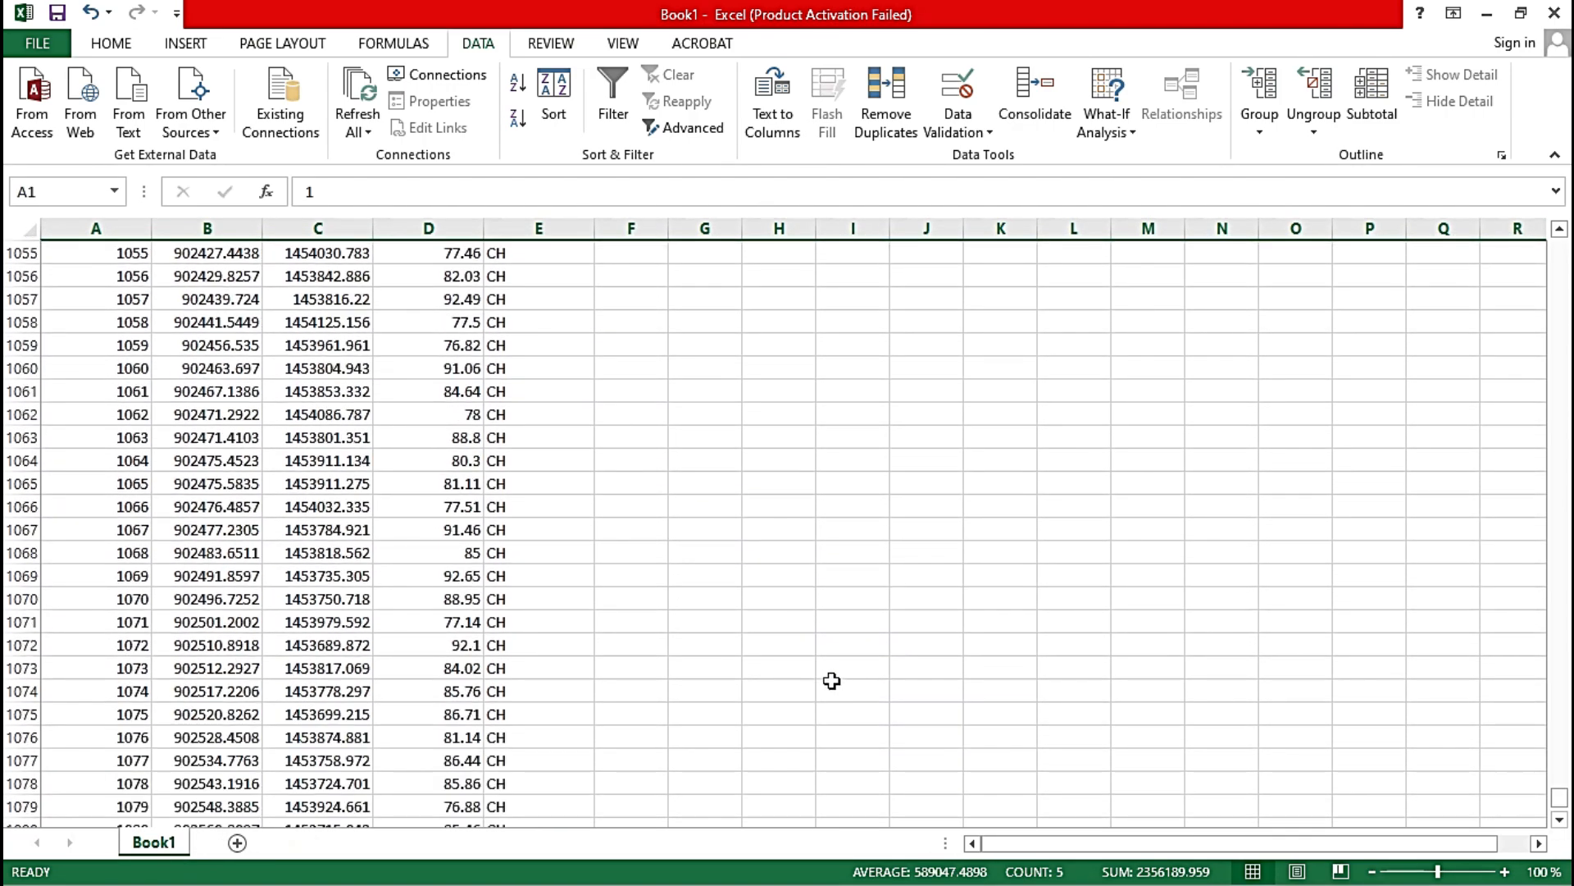
scroll(851, 682, "up", 20)
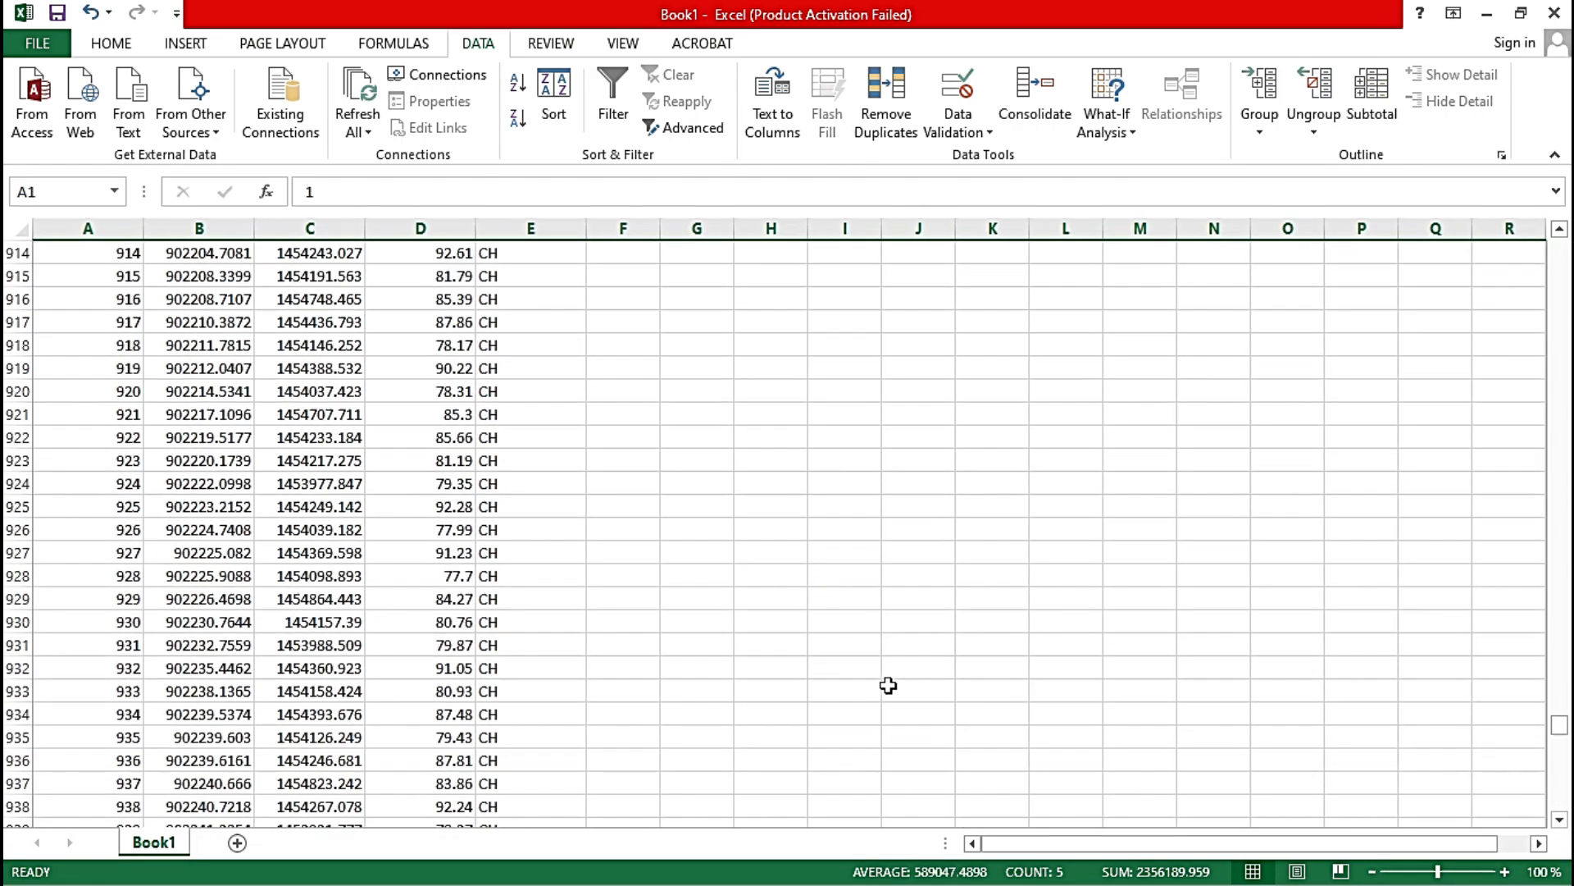
scroll(911, 685, "up", 20)
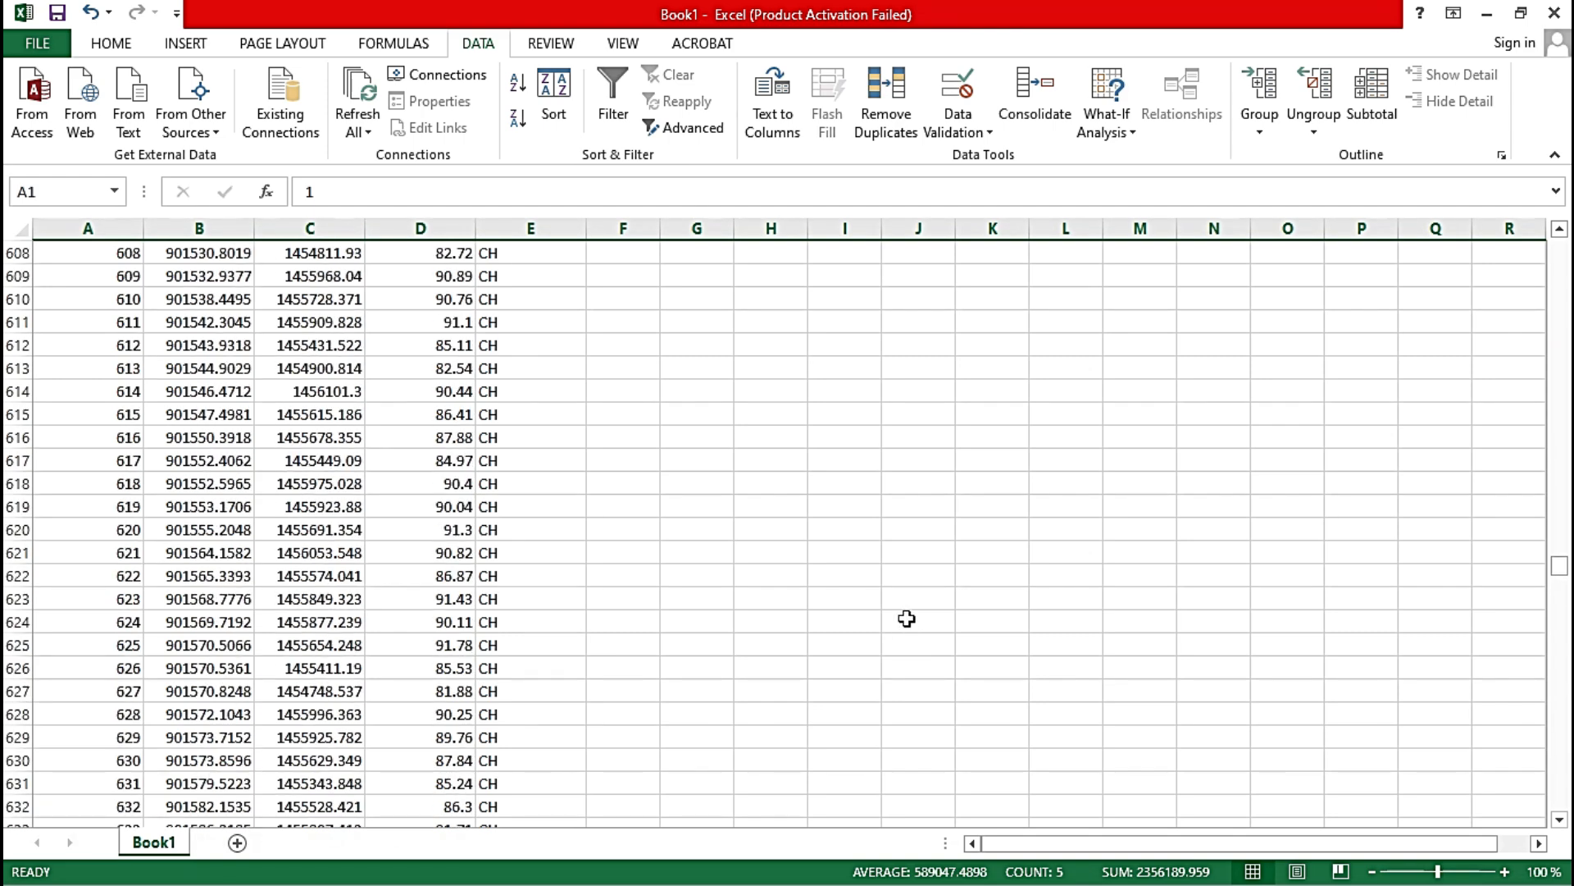
left_click_drag(1560, 557, 1558, 238)
left_click(1556, 14)
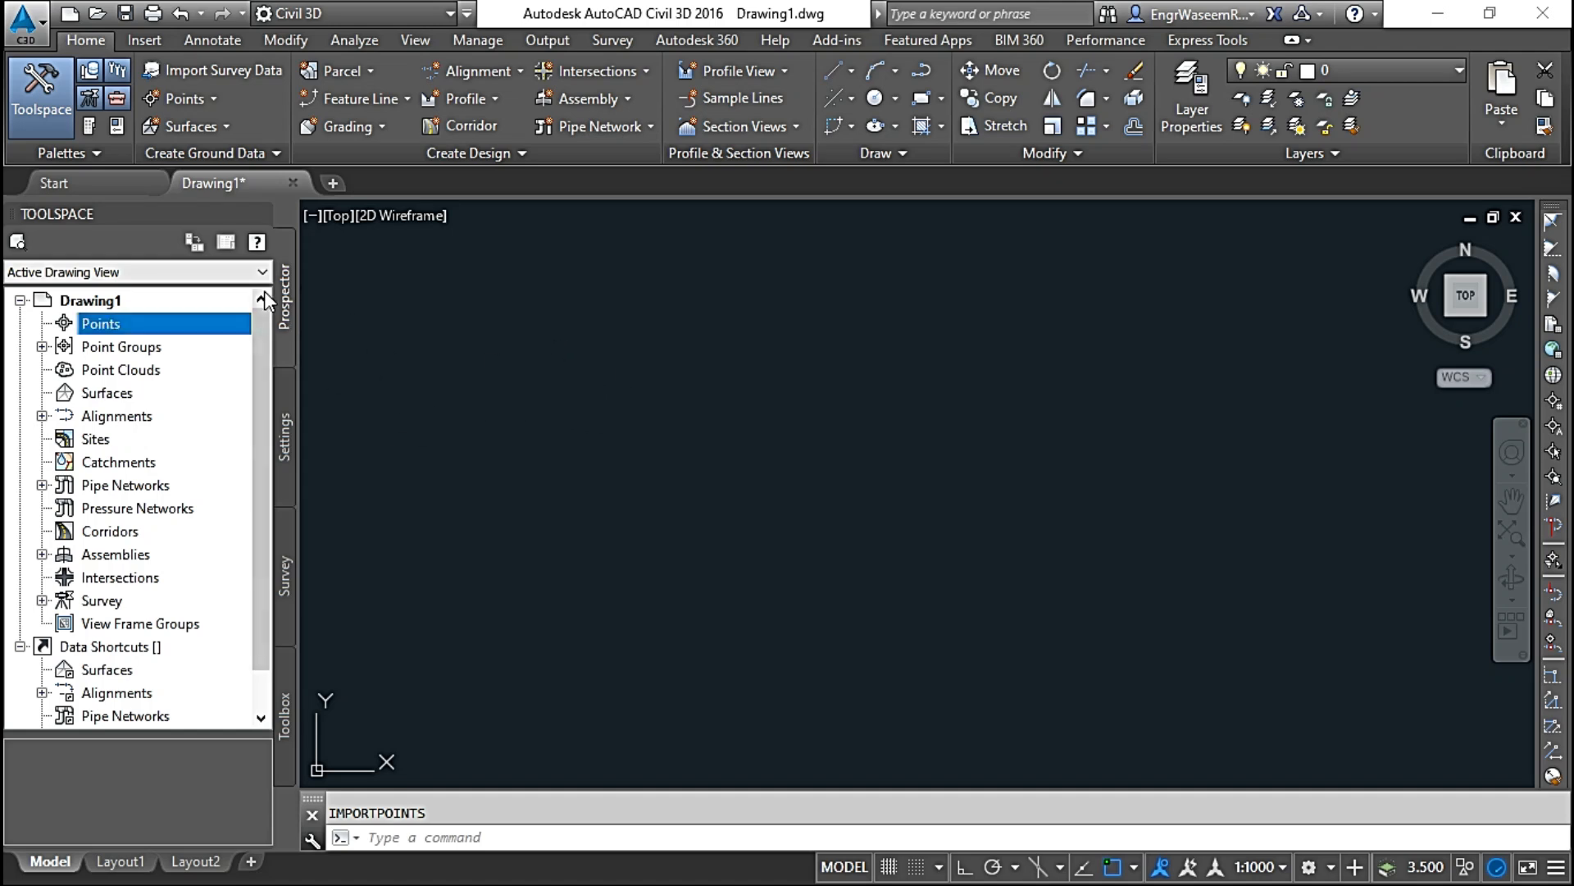
left_click(288, 312)
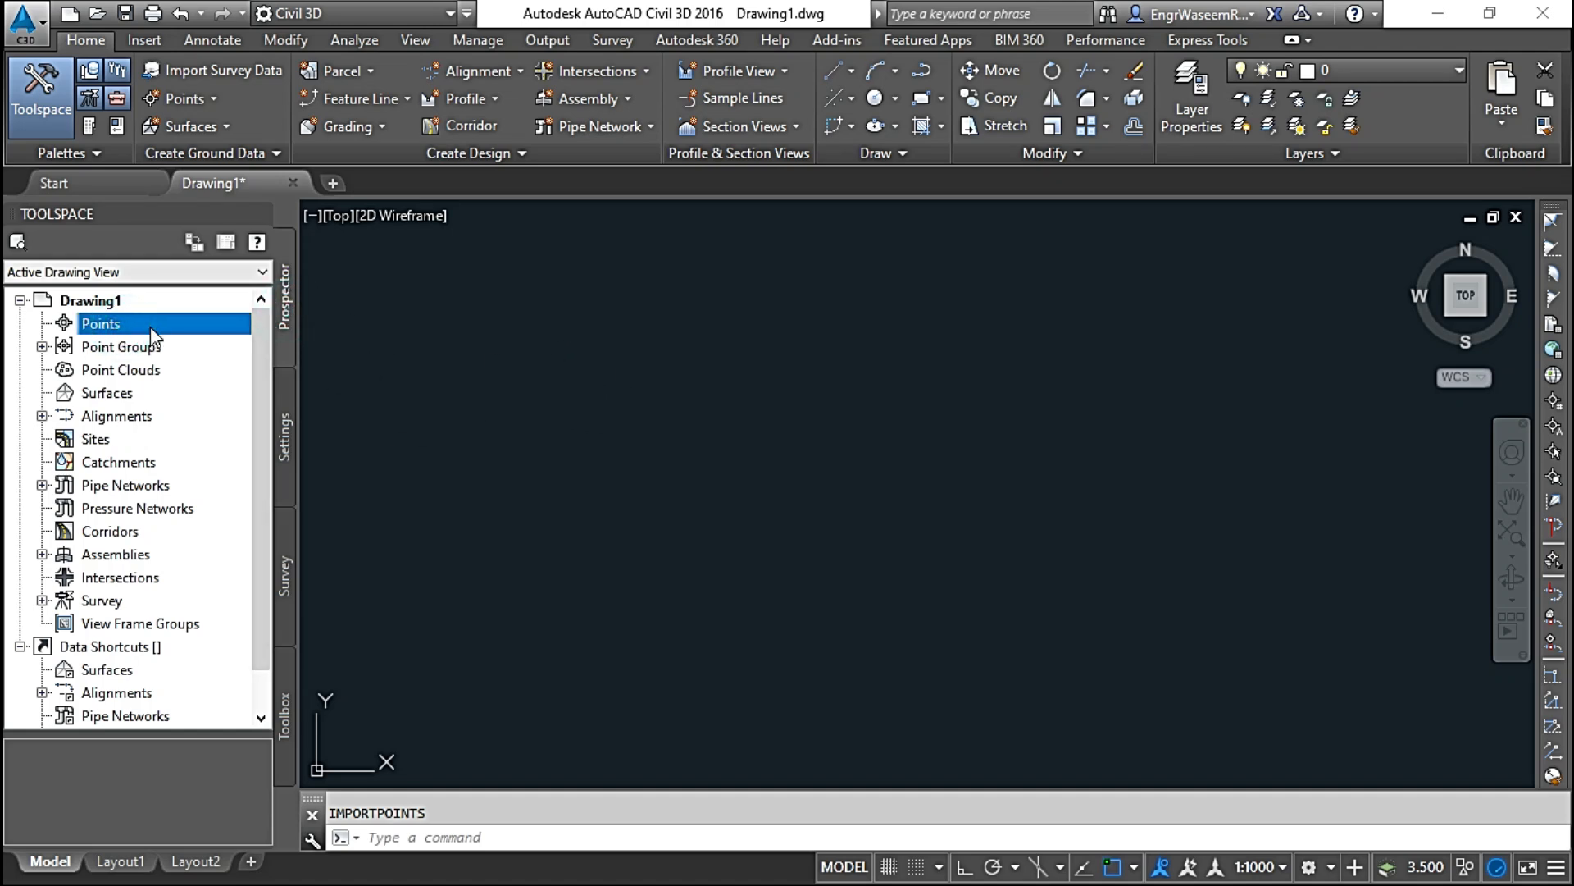
right_click(150, 326)
left_click(193, 338)
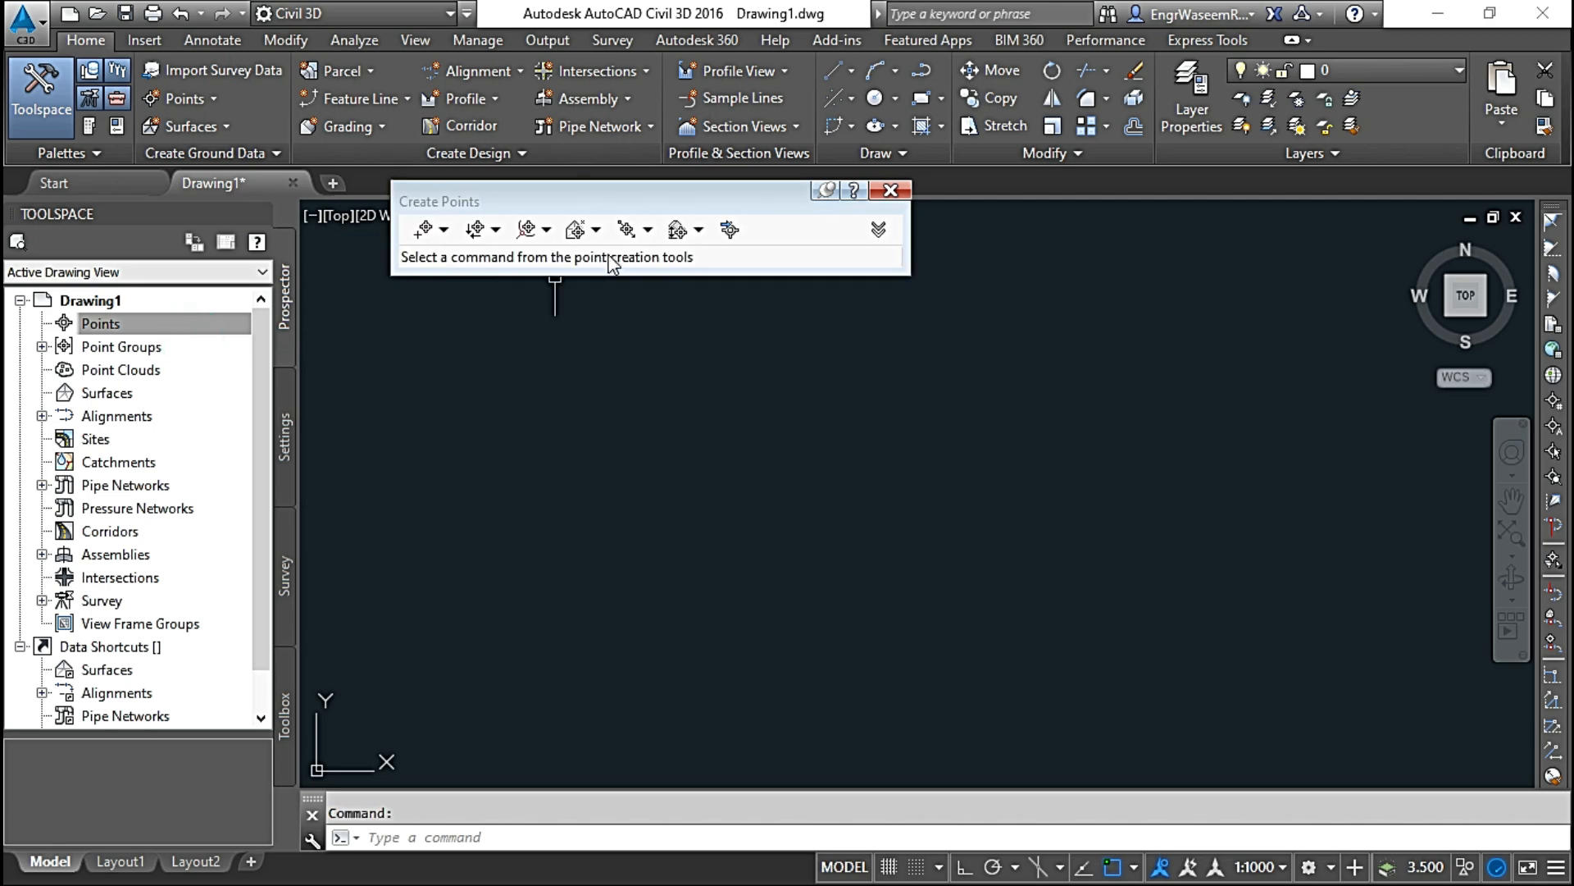
left_click(729, 232)
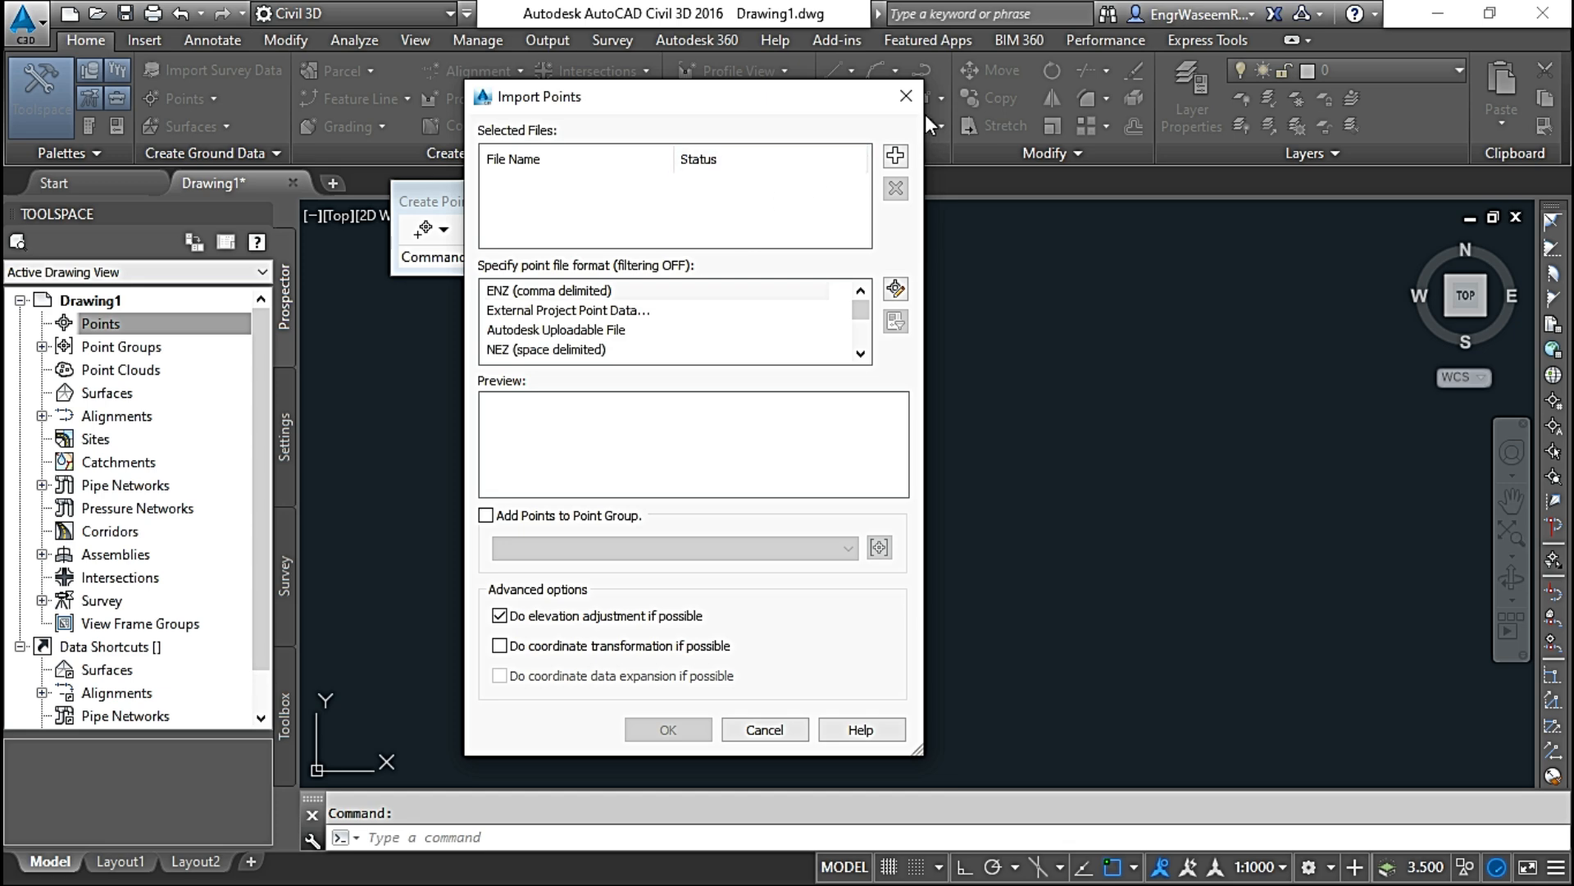
left_click(906, 97)
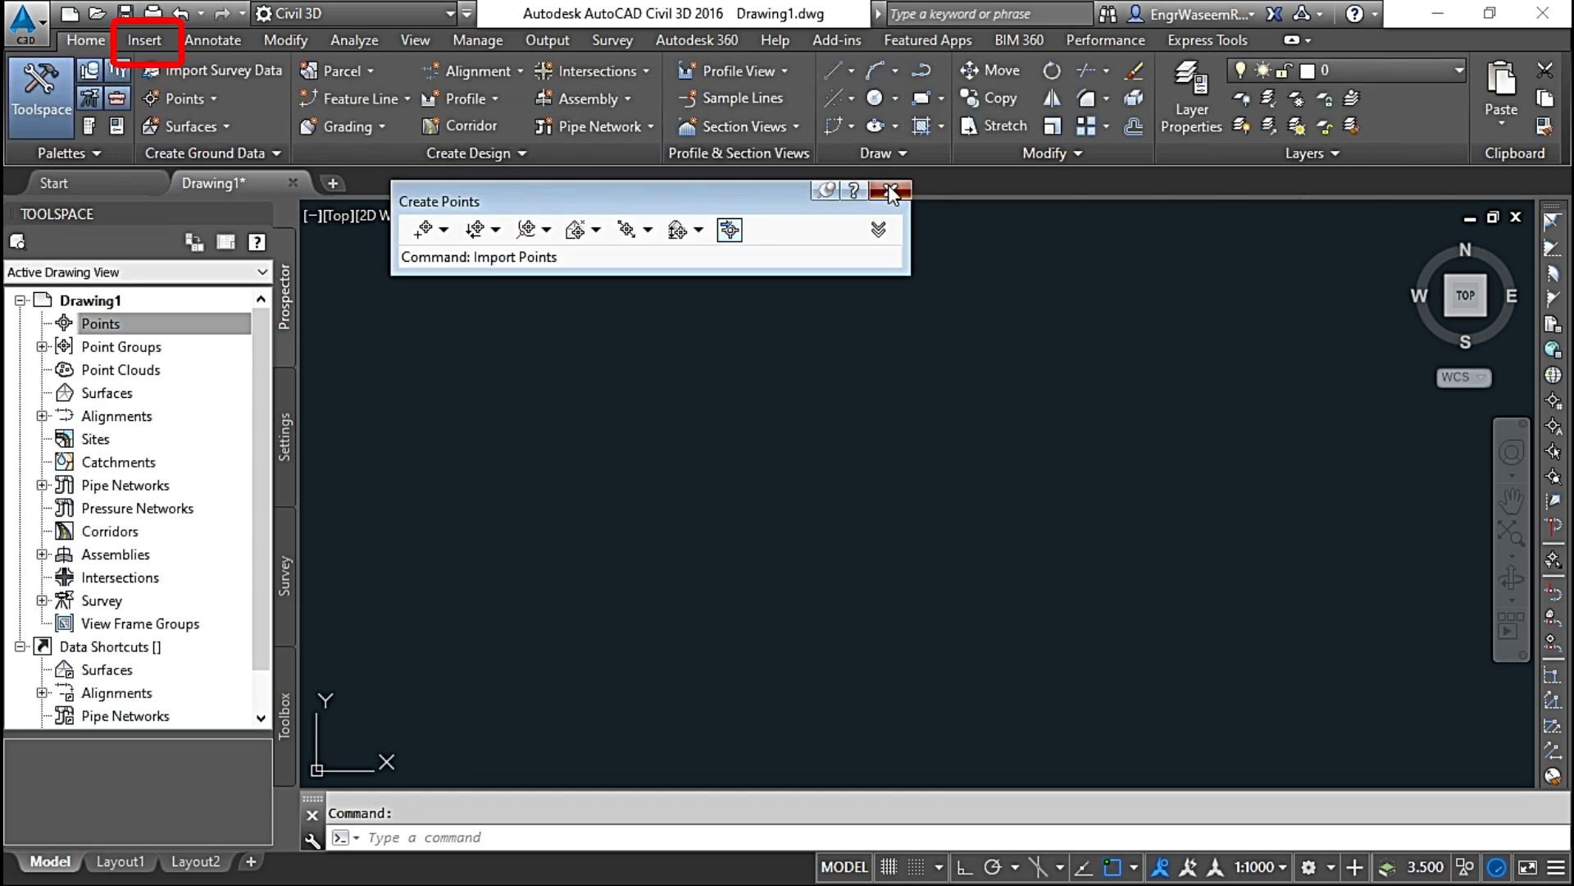
left_click(141, 42)
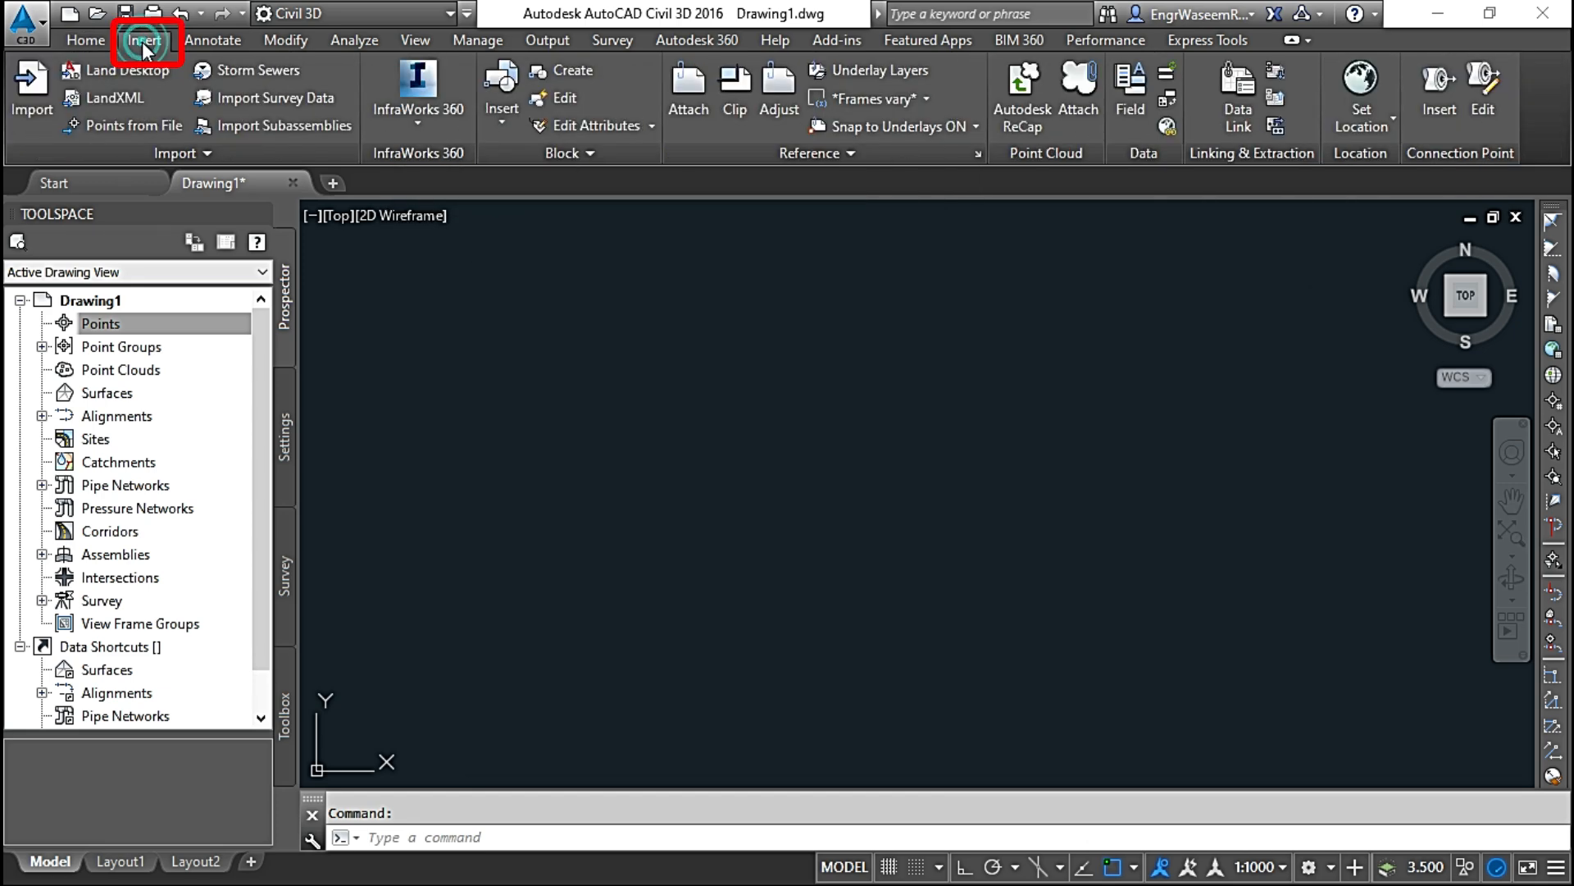
left_click(108, 126)
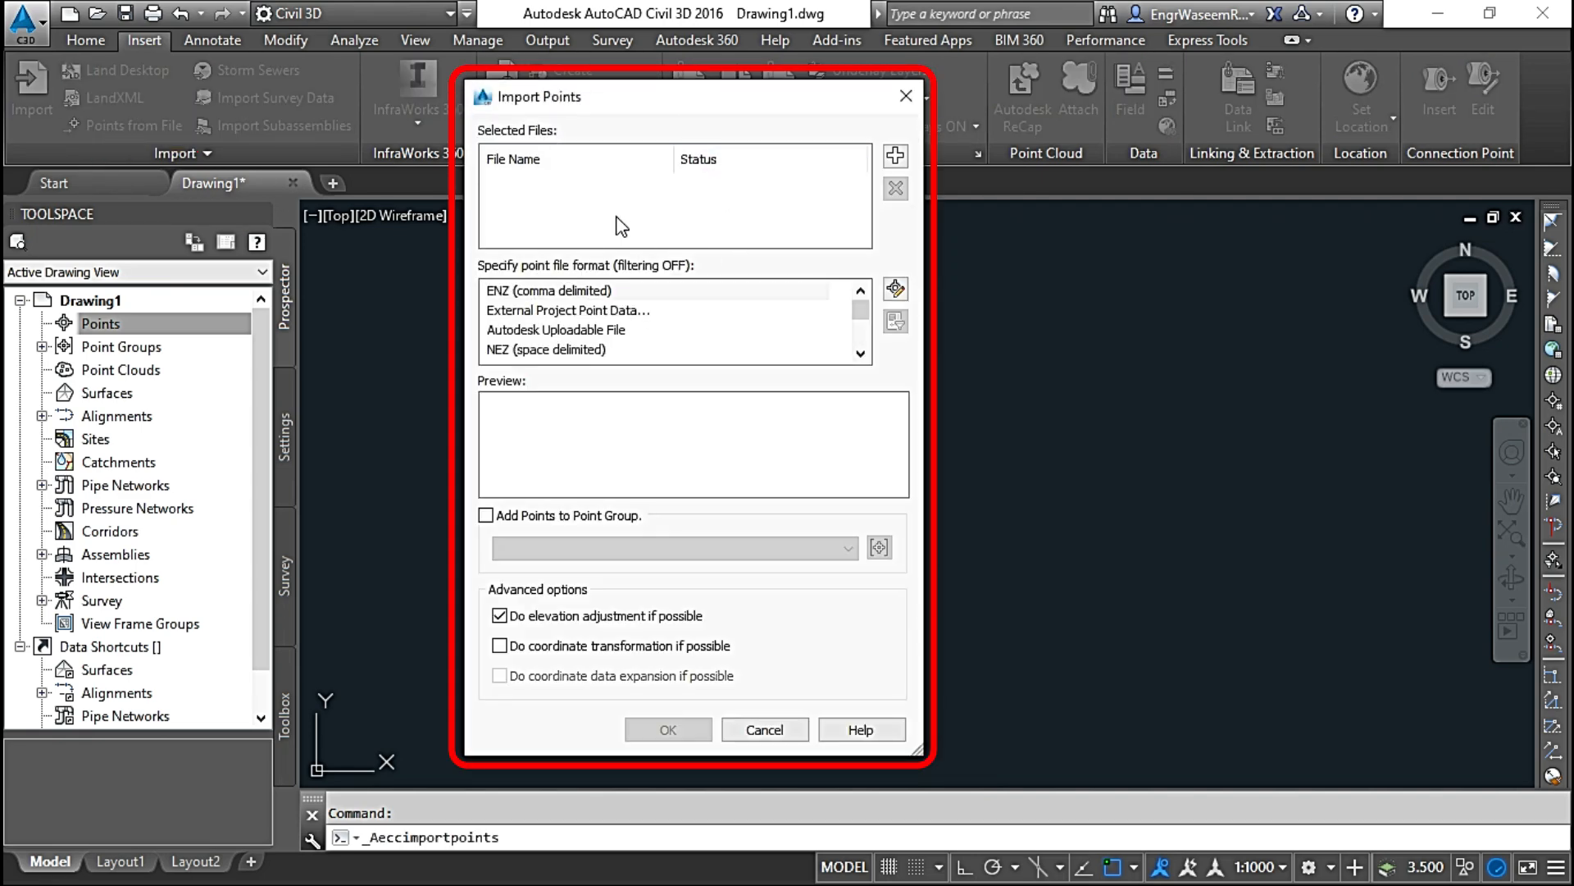
left_click(906, 96)
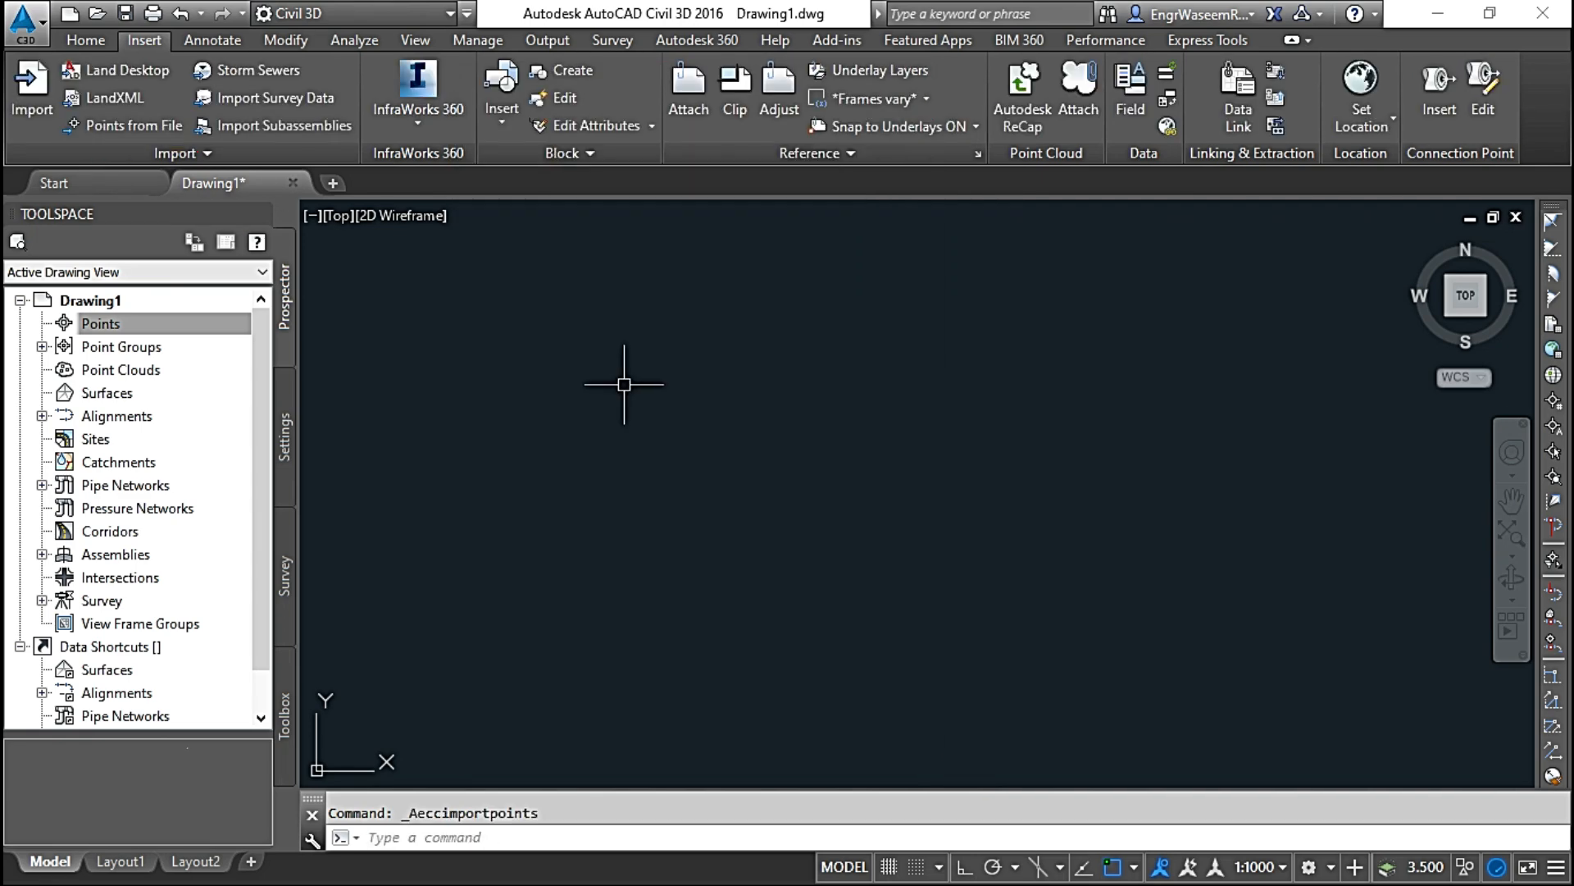
type("I")
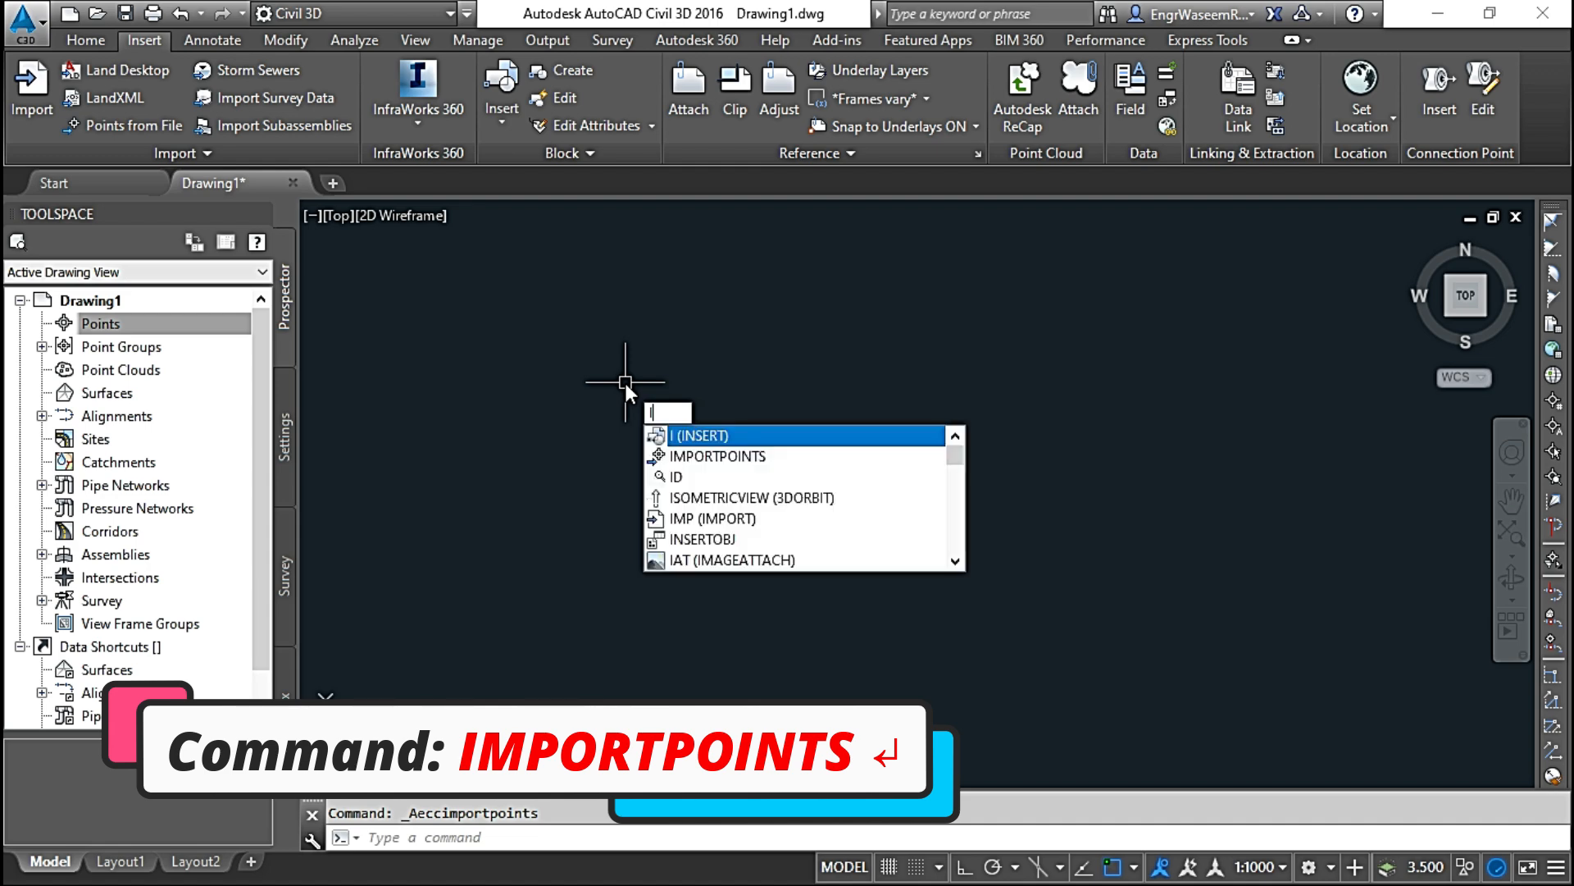
type("MPORTPOIn")
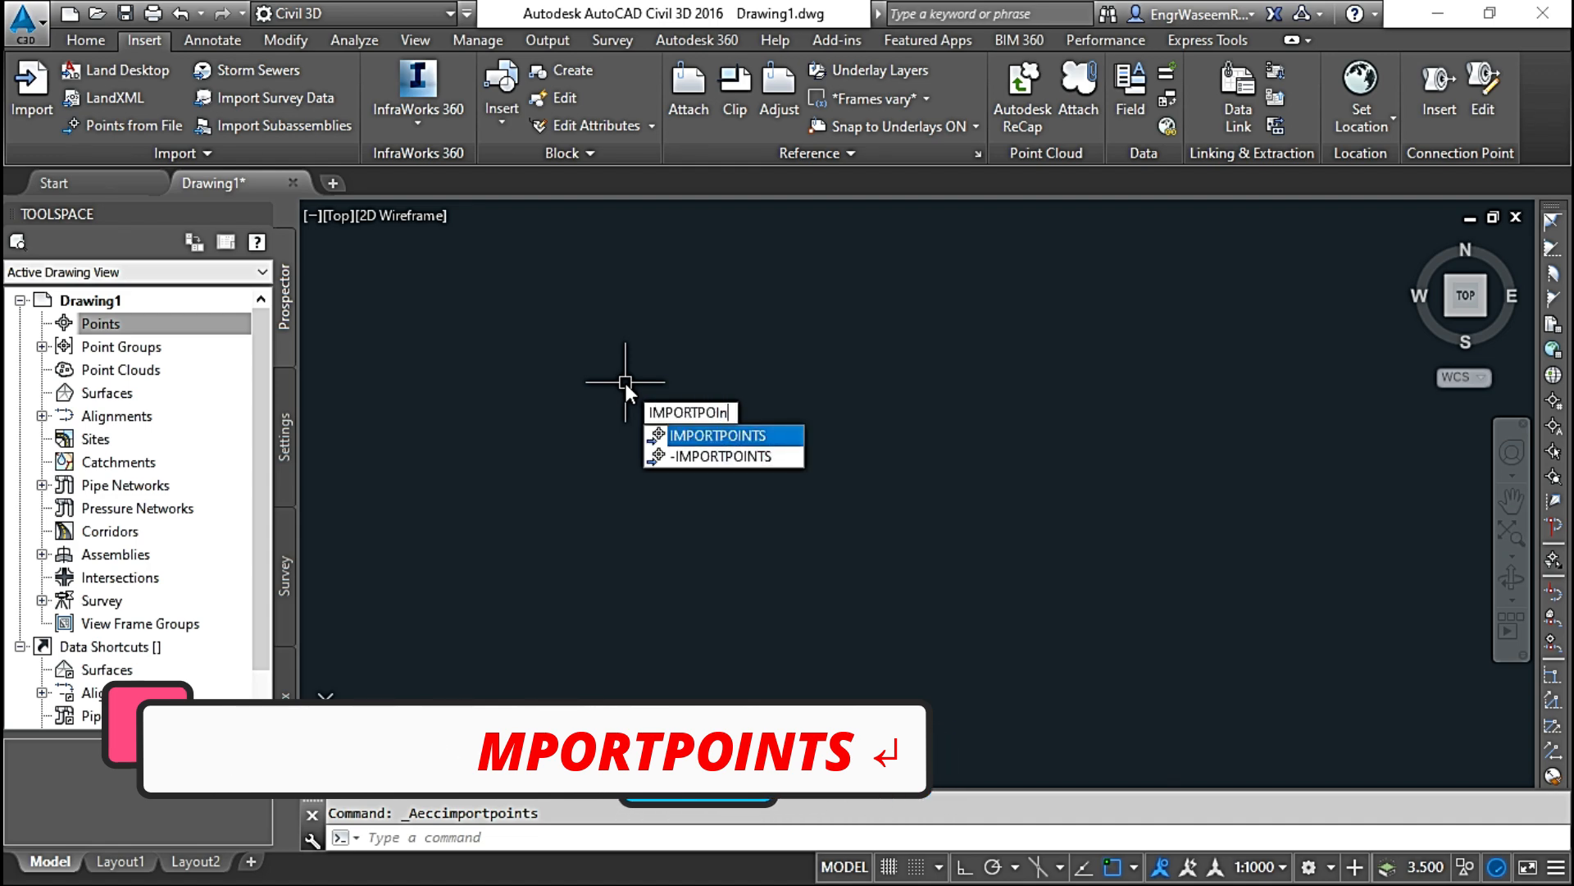
type("ts")
key("Return")
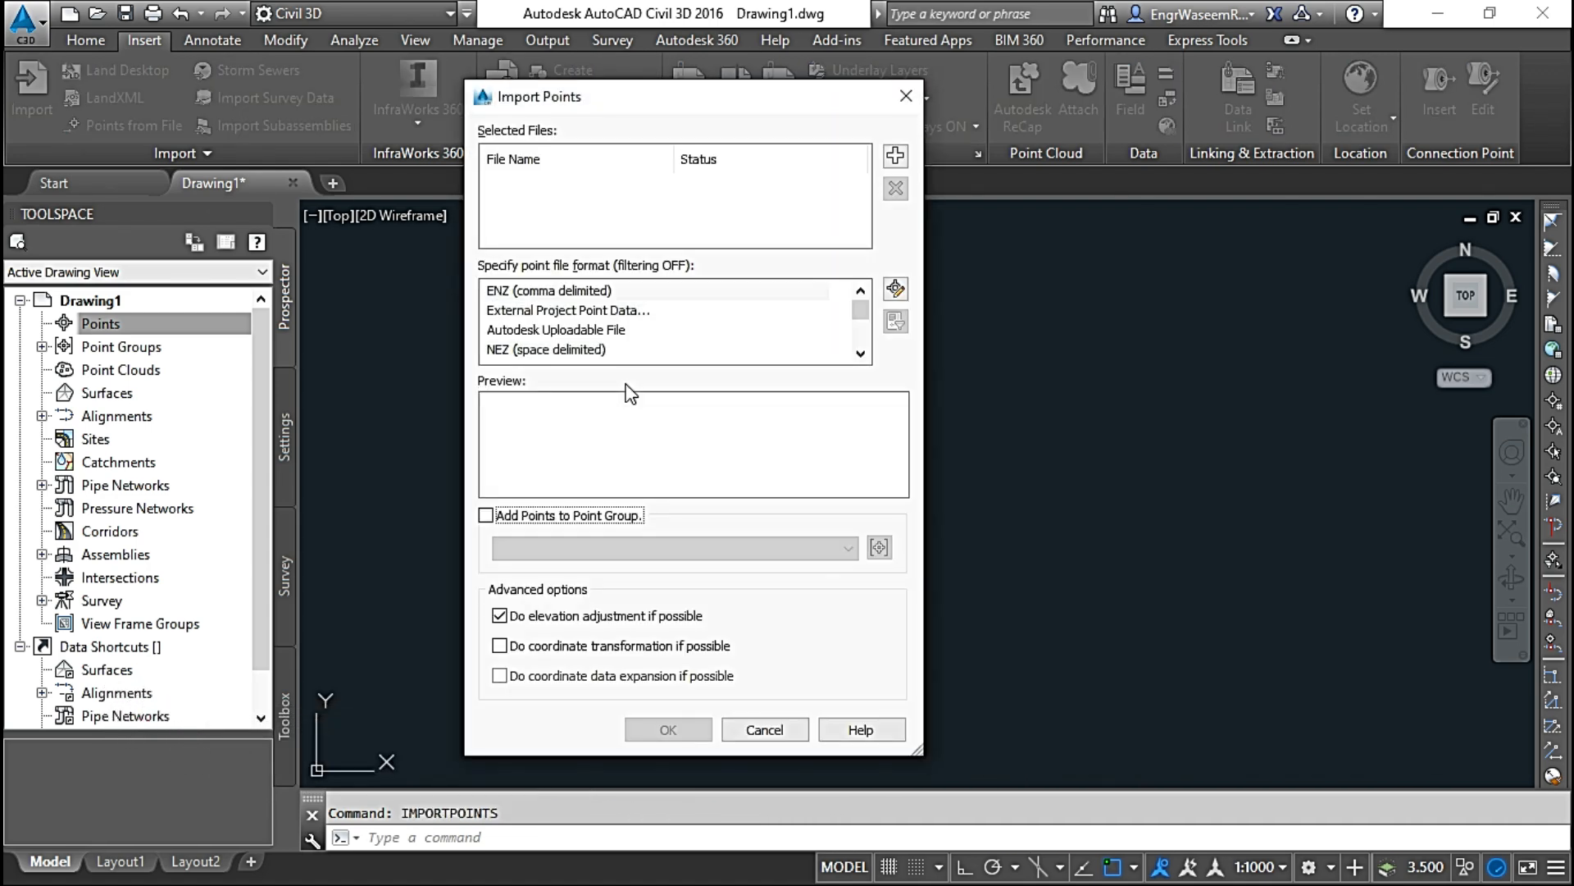
left_click(906, 97)
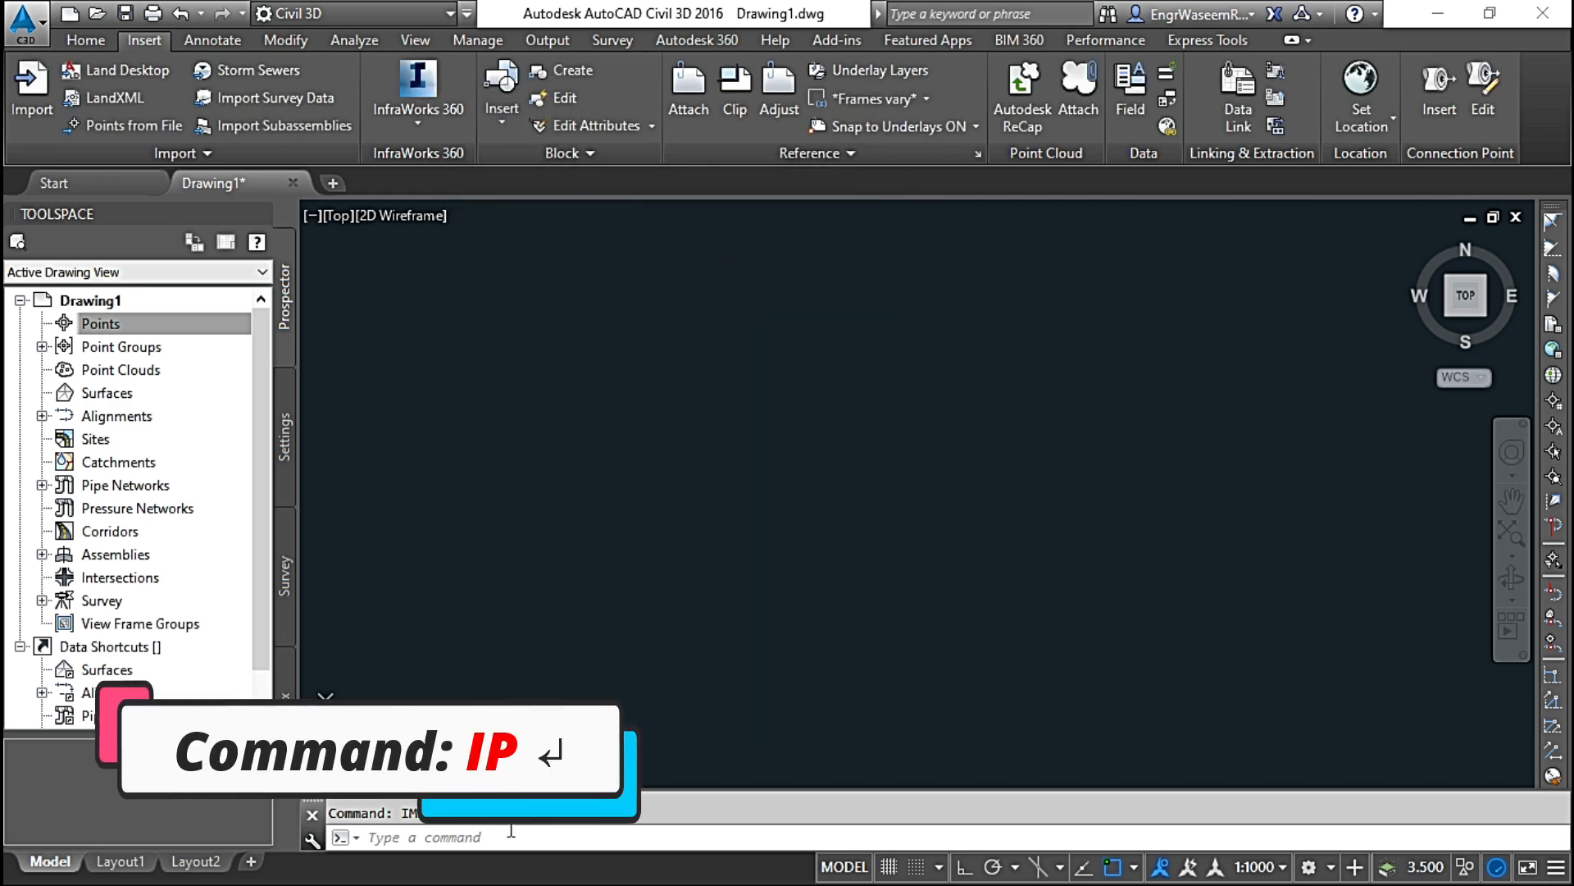
Step: Start importing points with the IP command and browse for a source file in the POINTS folder
type("i")
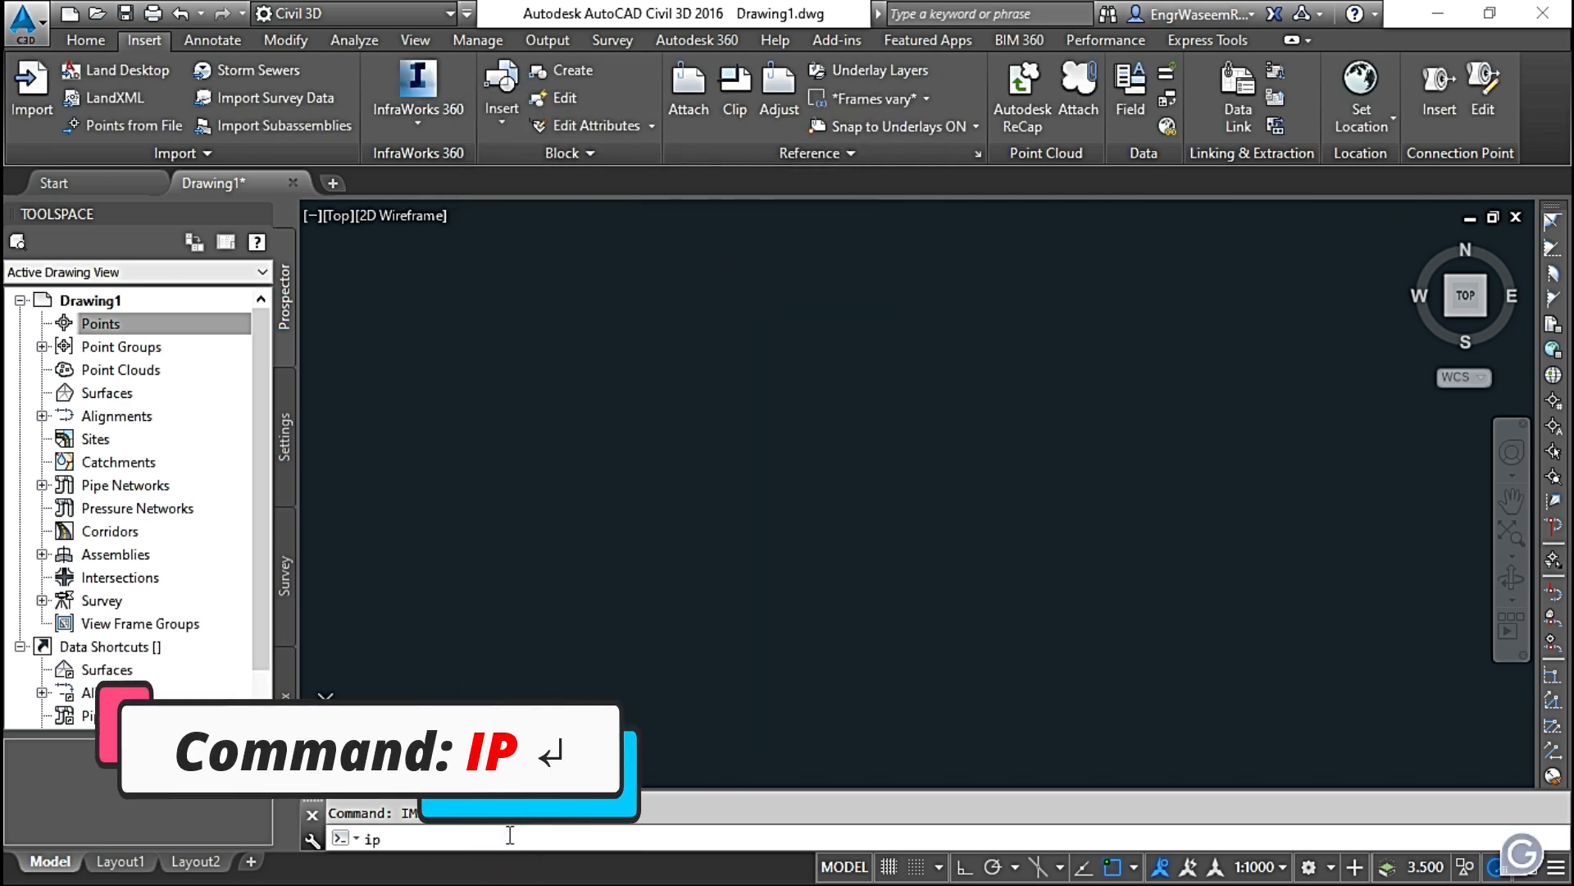
type("p")
key("Return")
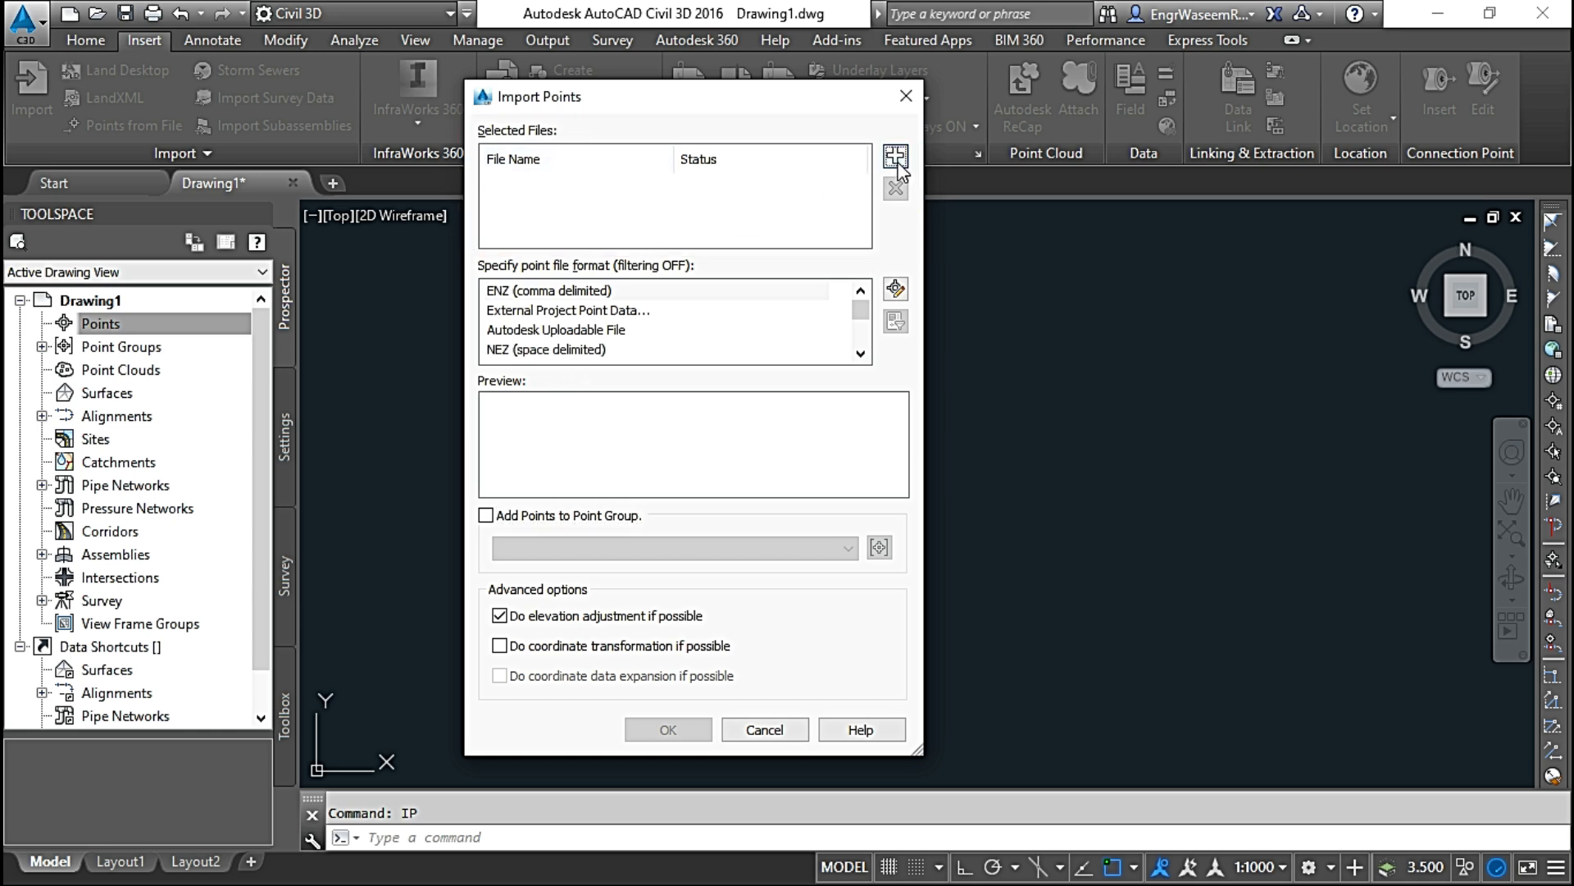
left_click(895, 155)
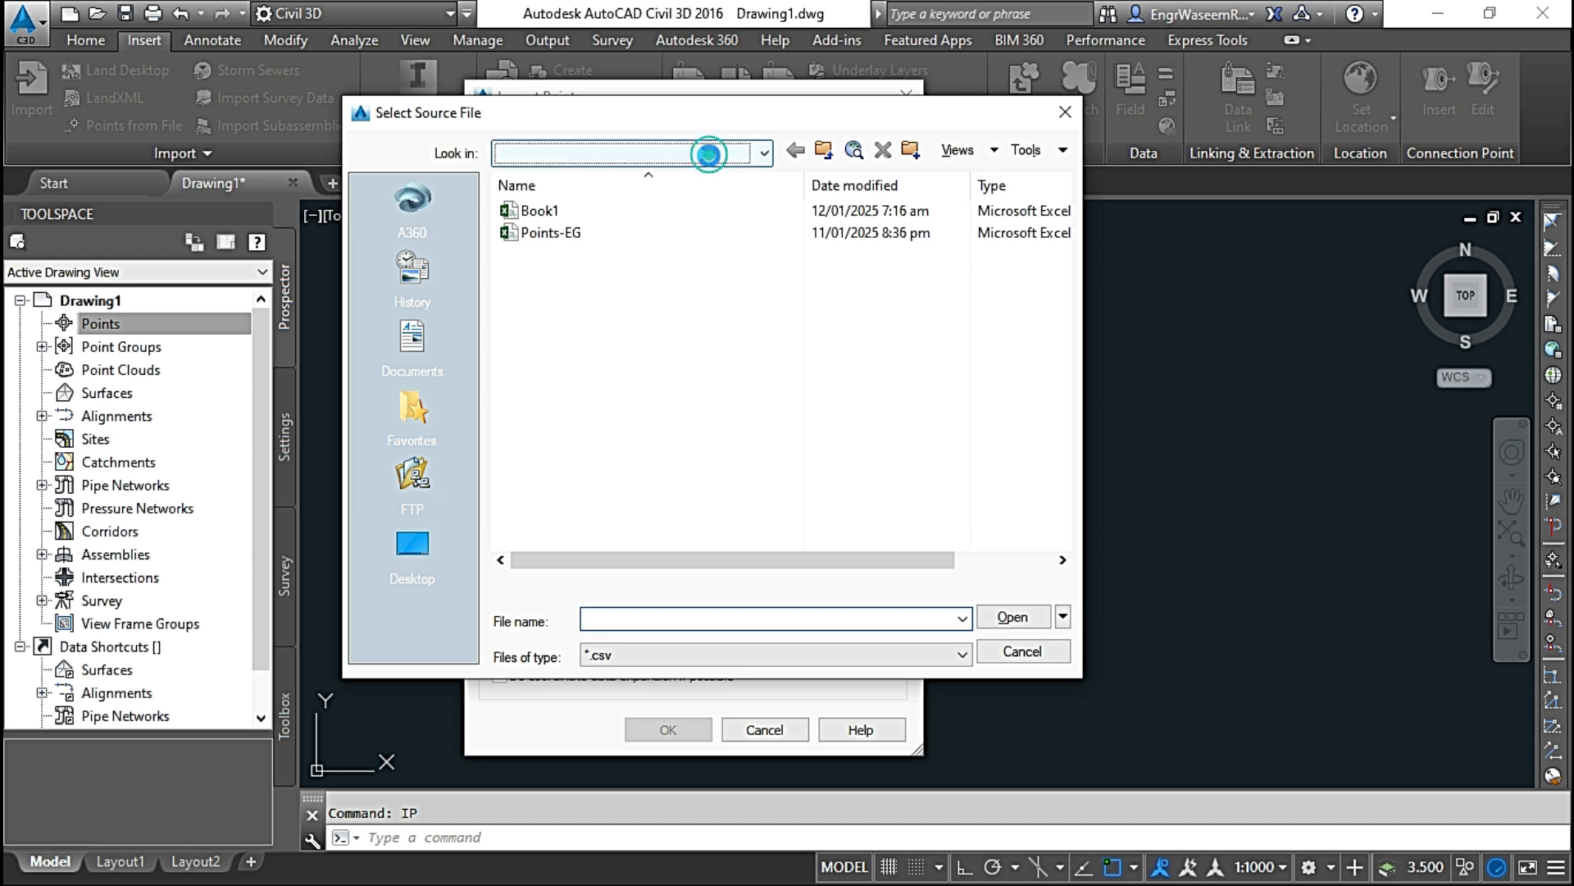
left_click(706, 154)
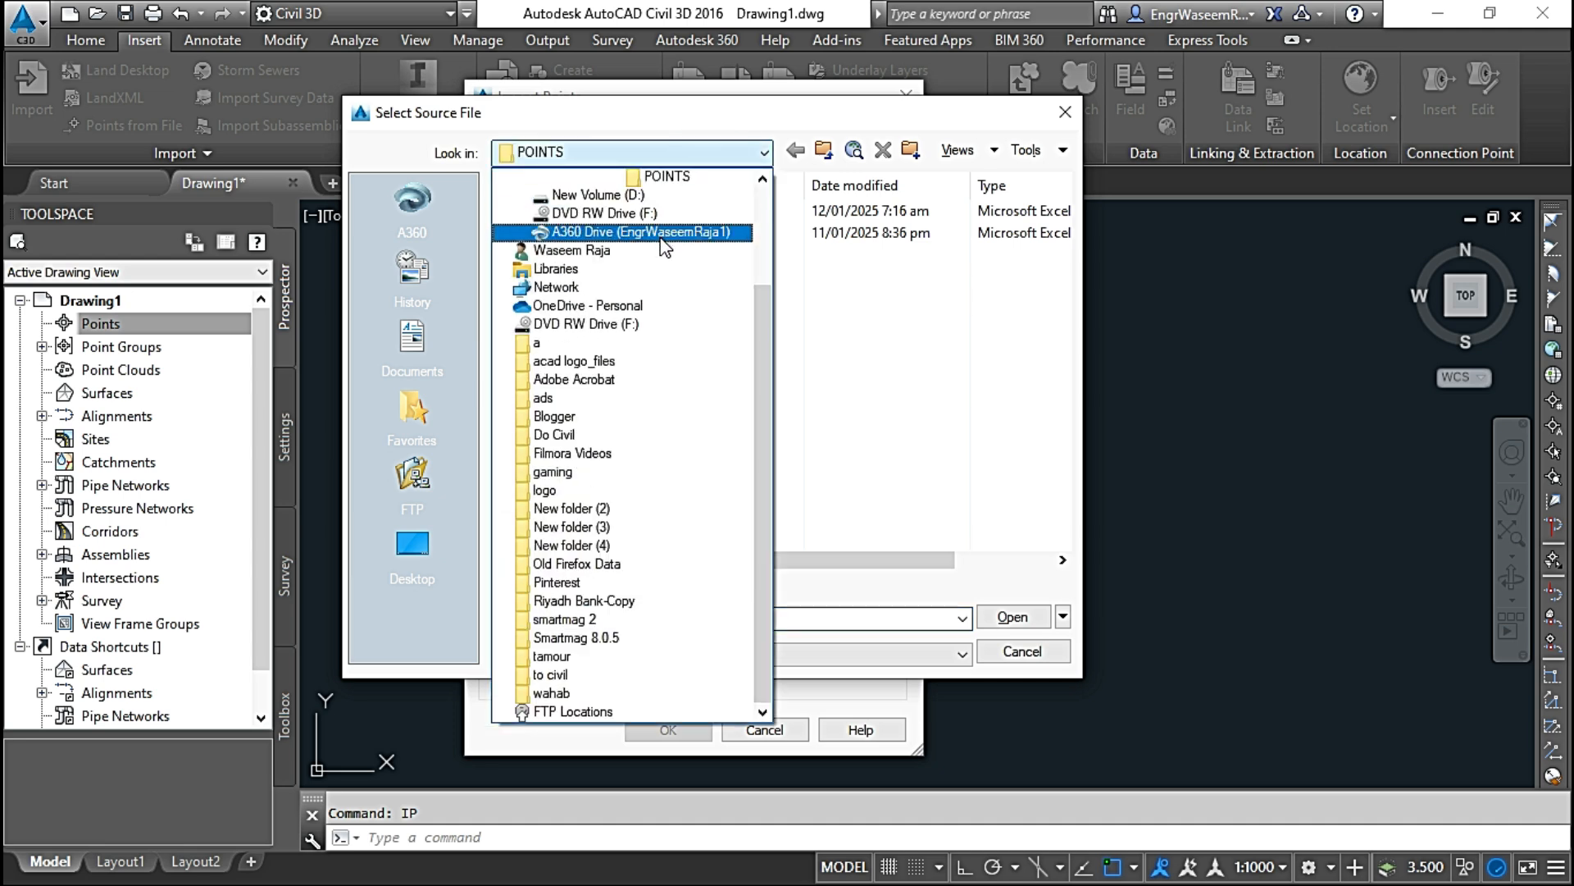
left_click(671, 175)
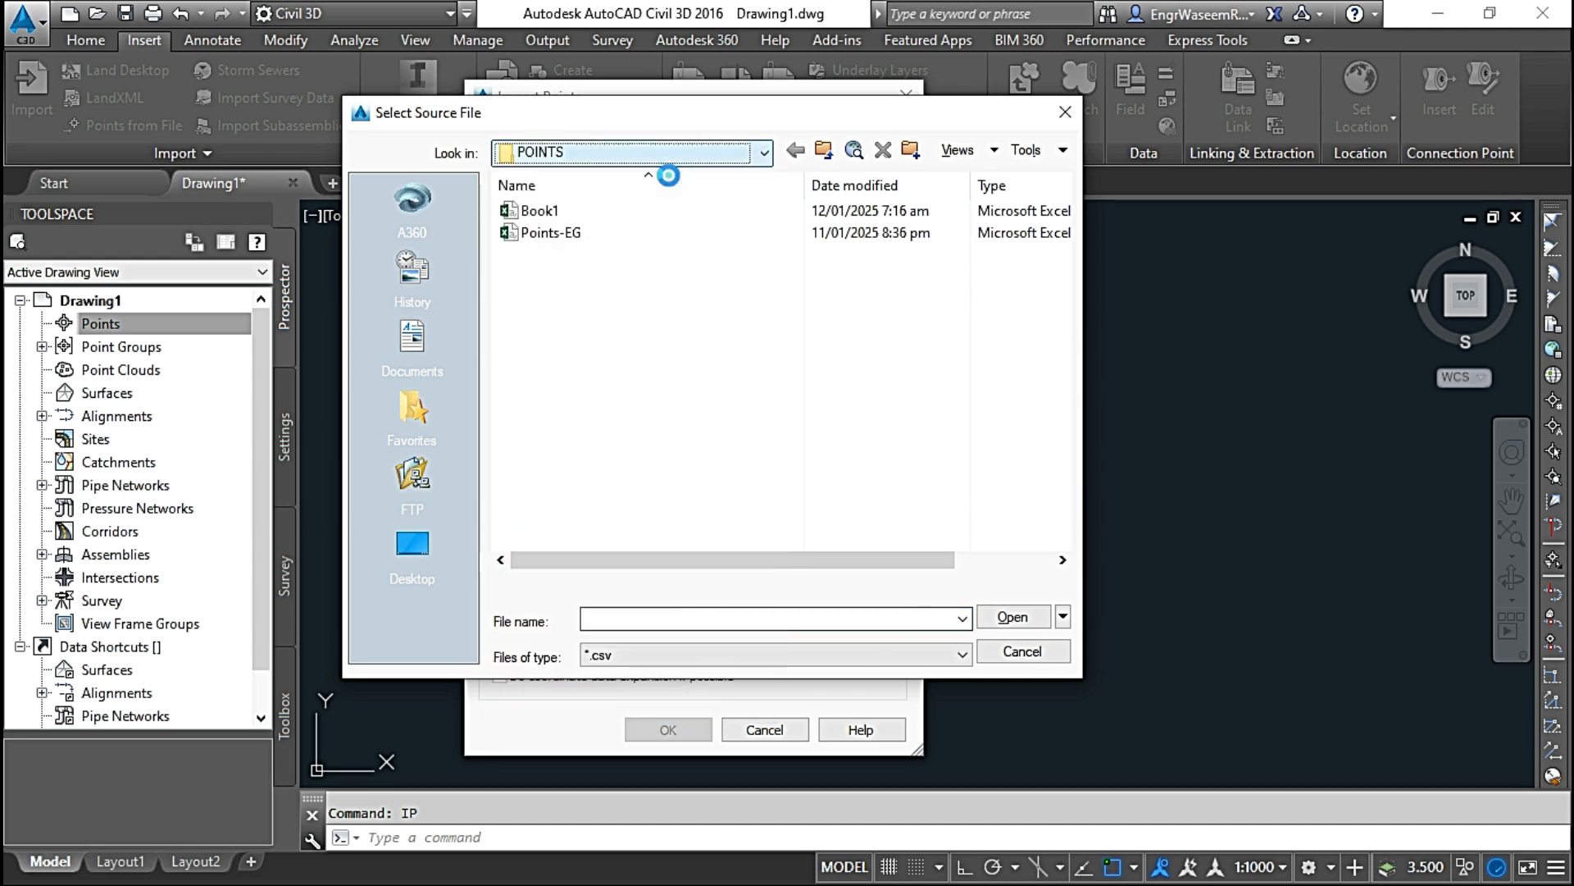
Step: Limit the listed source files to the *.csv type and add Points-EG as the file to import
left_click(691, 655)
left_click(623, 795)
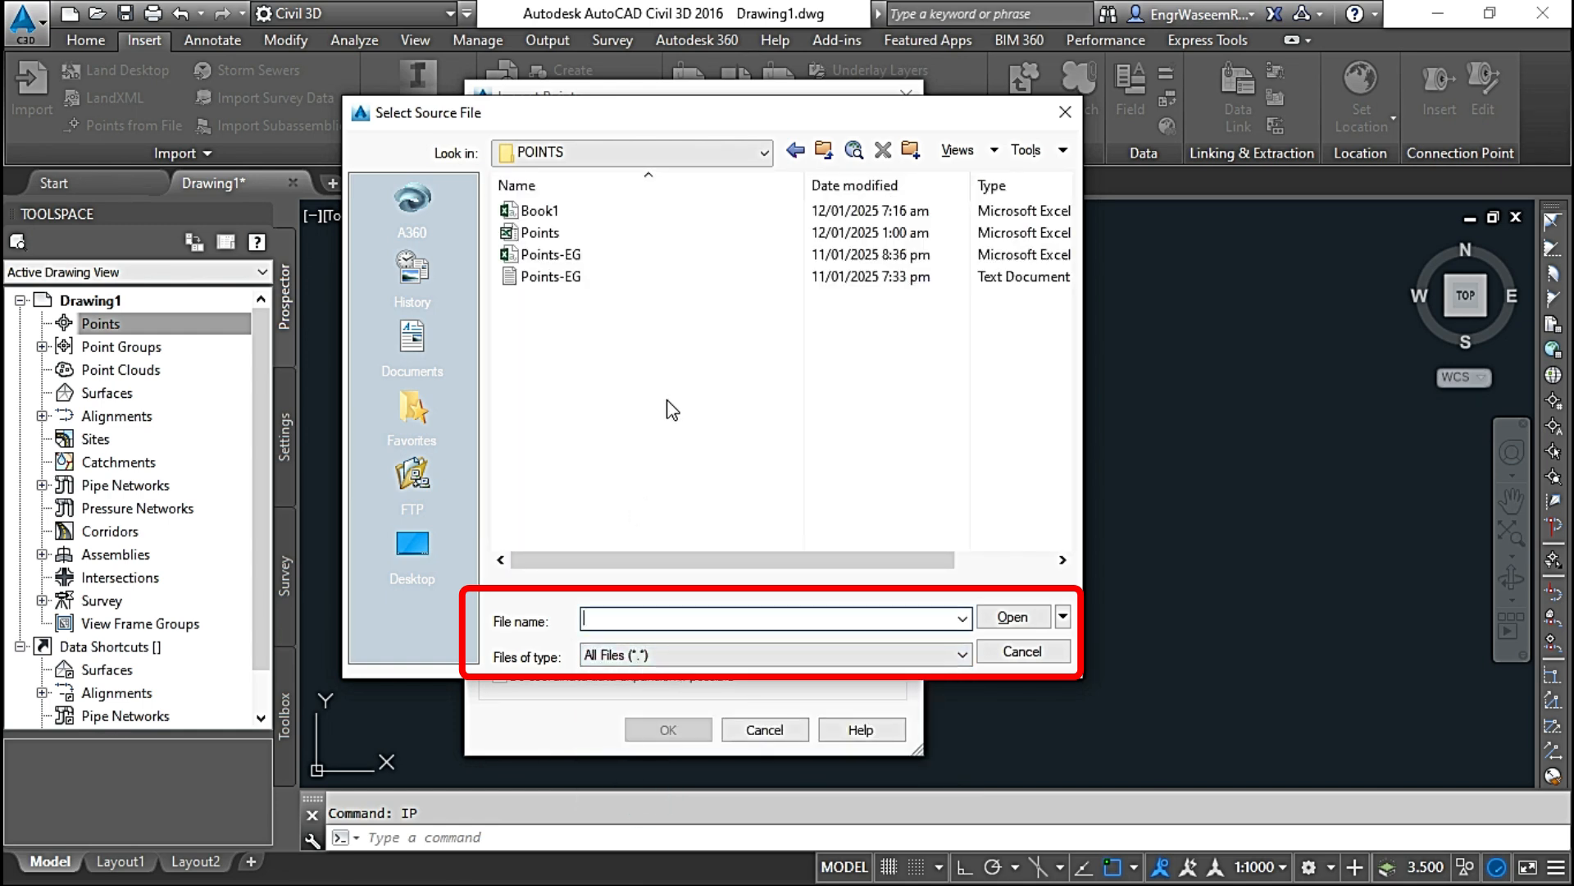
left_click(740, 653)
left_click(643, 721)
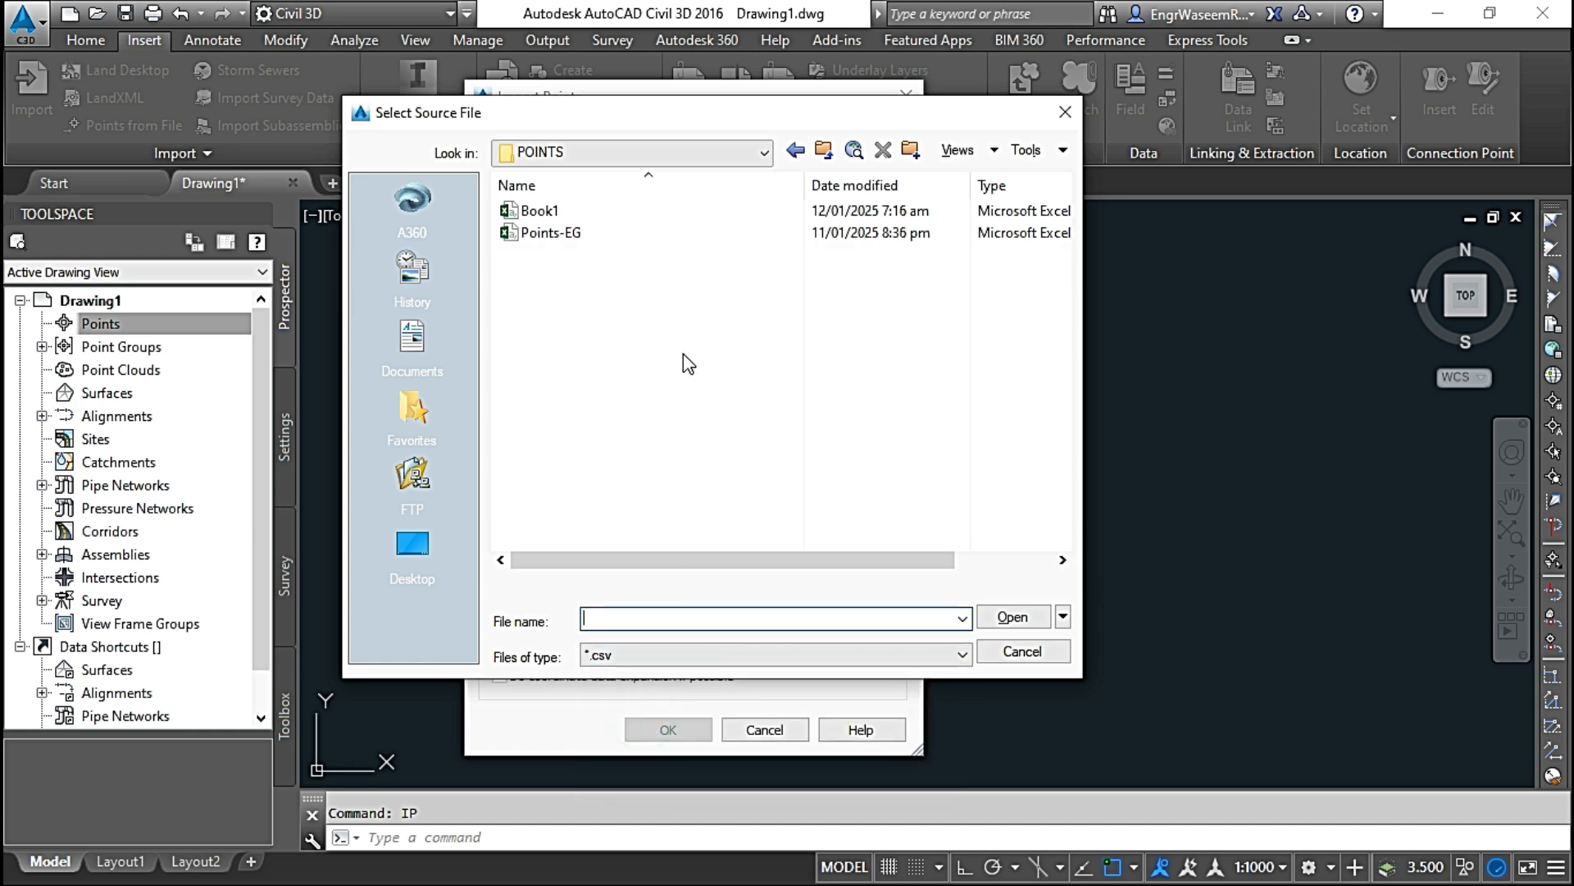
left_click(563, 235)
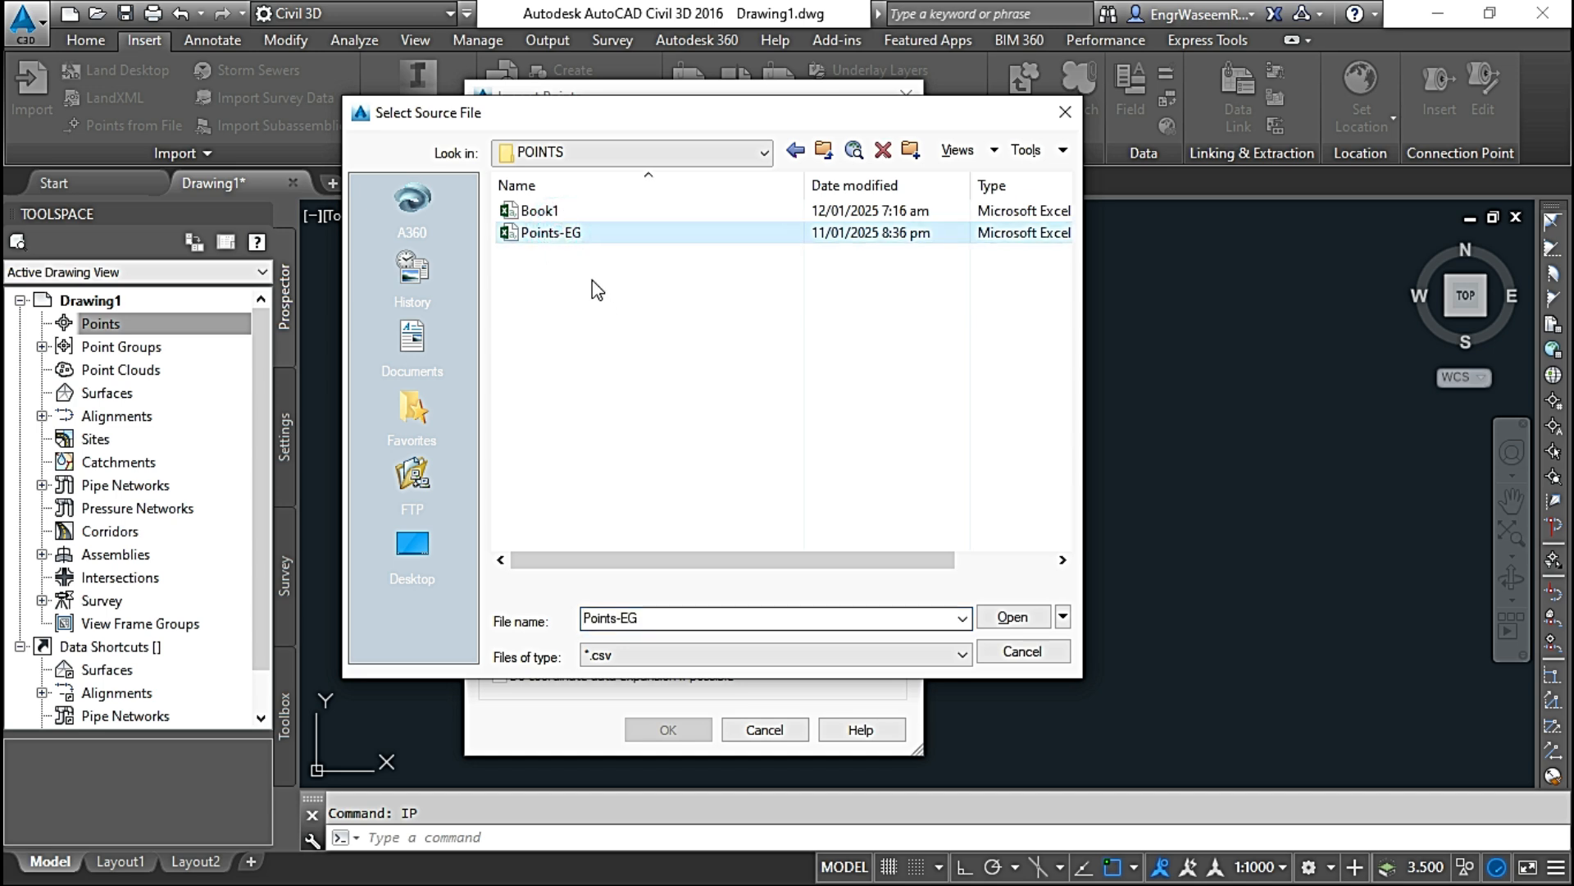
left_click(1012, 616)
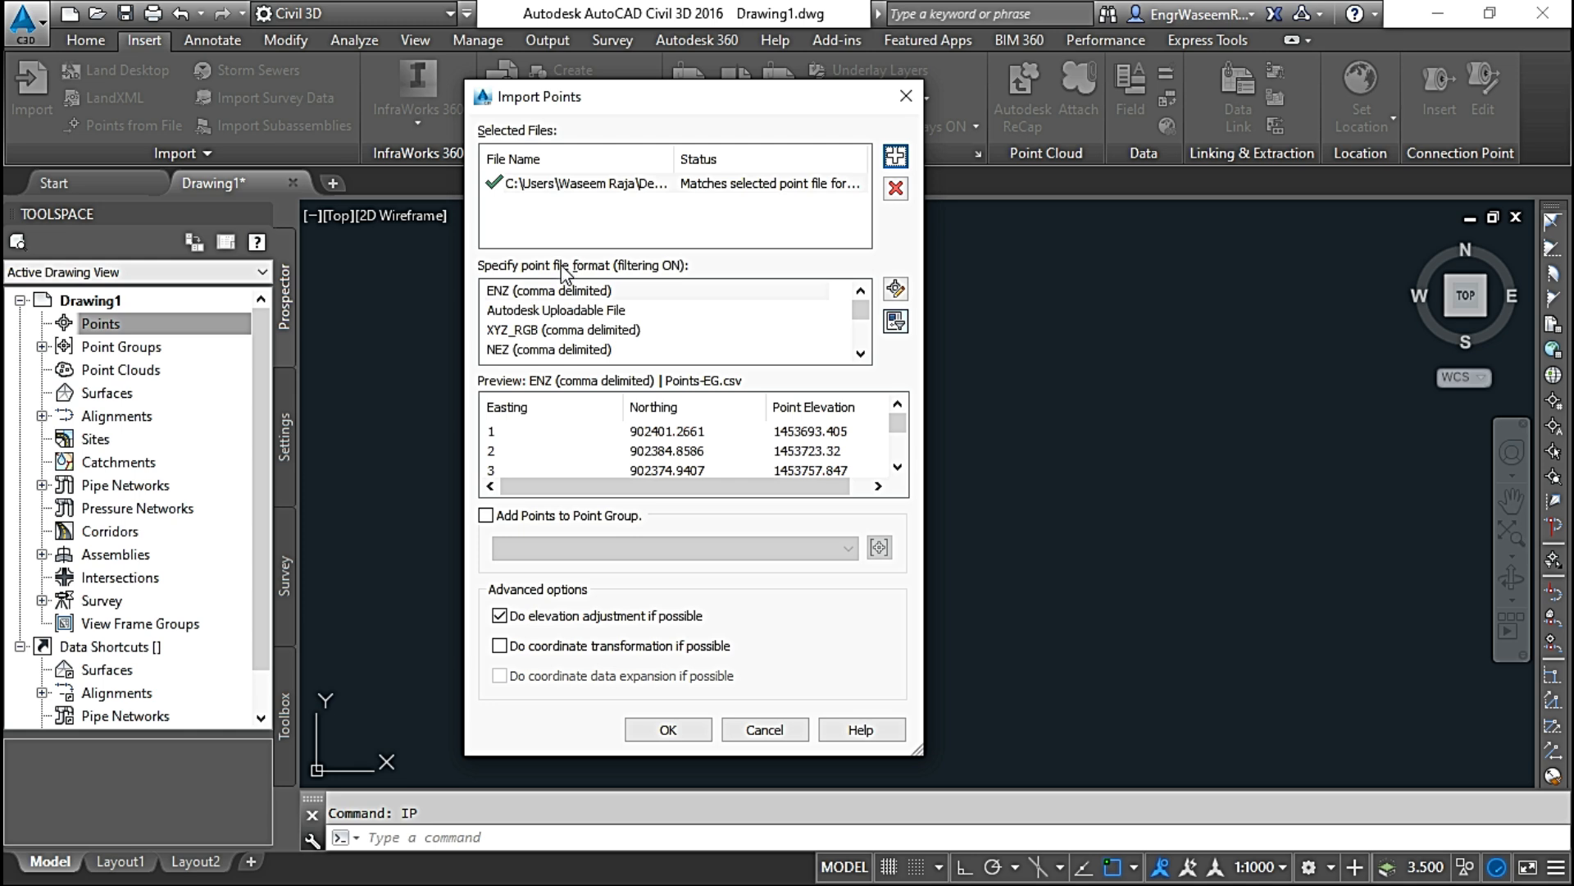
Step: Choose PENZD (comma delimited) as the point file format for Points-EG.csv
left_click(556, 328)
scroll(558, 328, "down", 3)
left_click(560, 310)
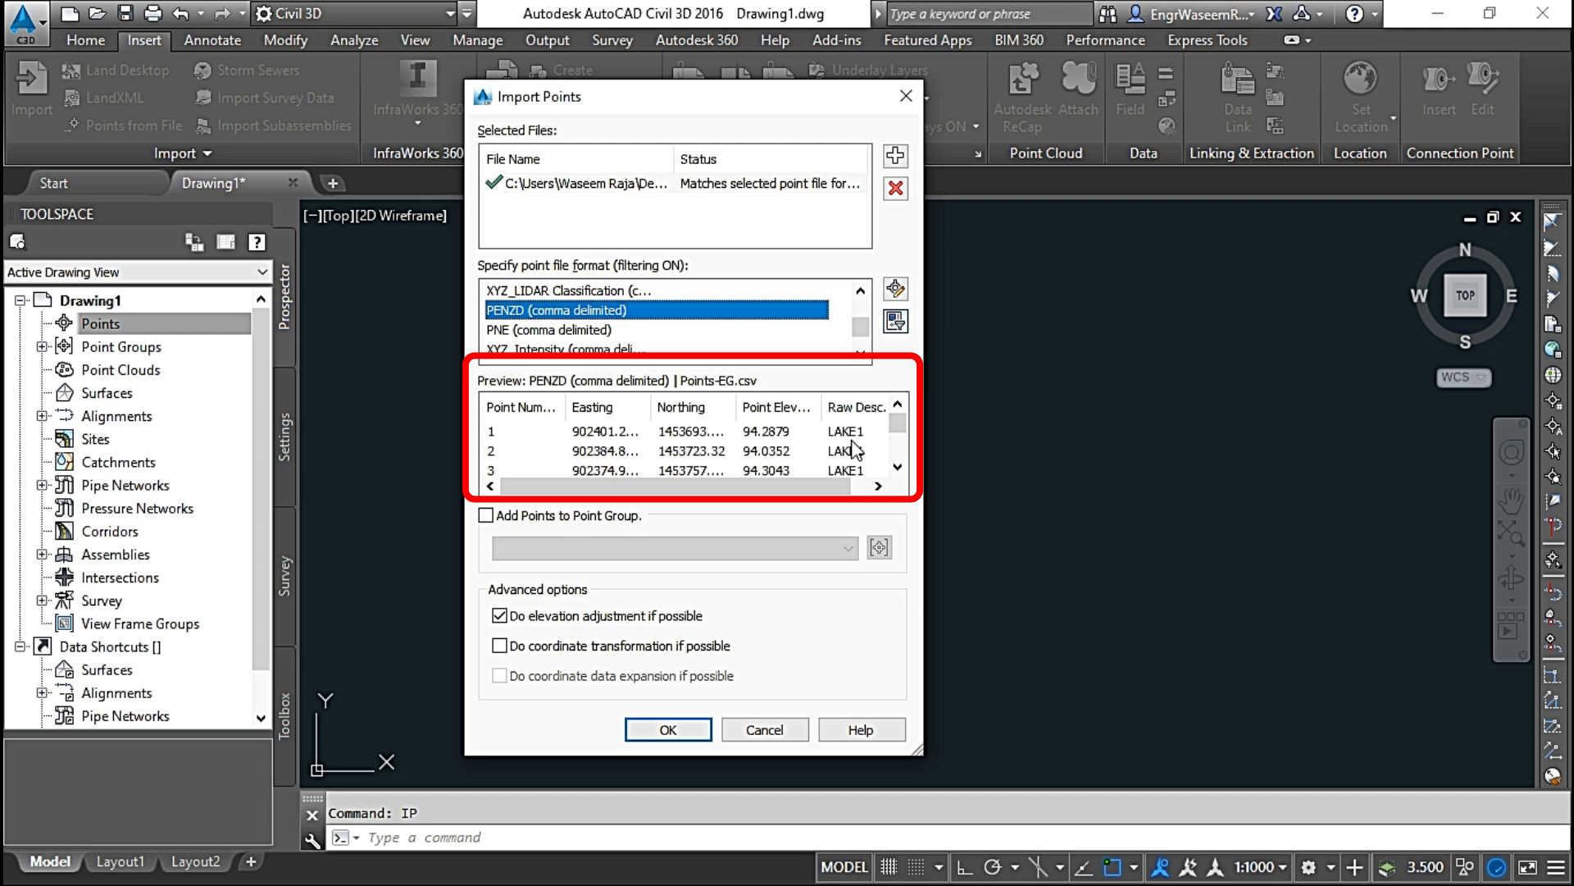
left_click(487, 515)
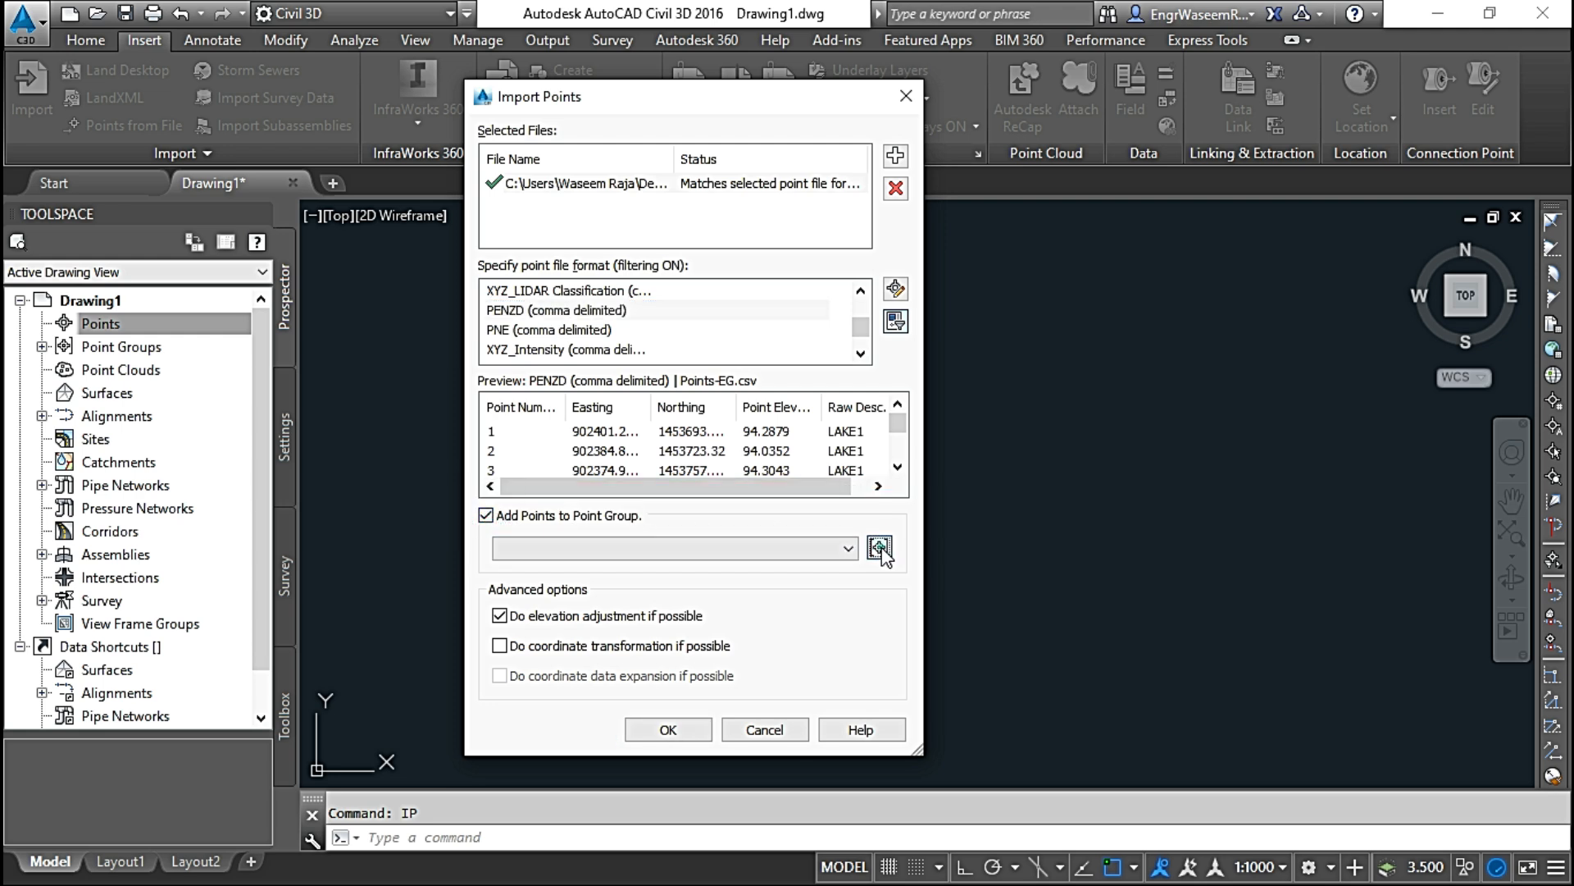
left_click(879, 548)
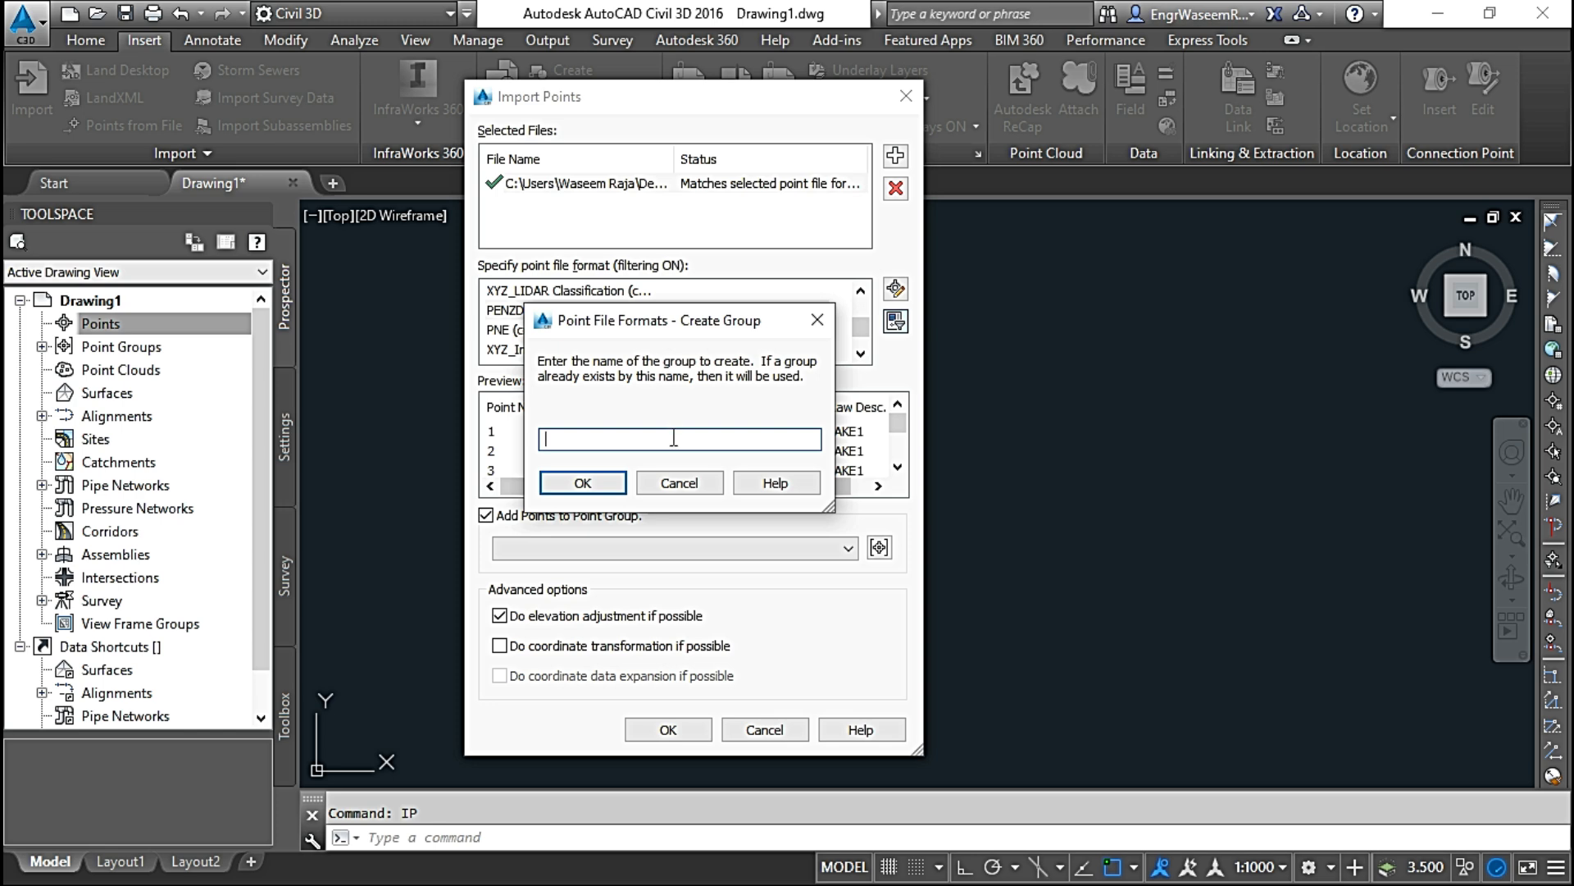
left_click(688, 484)
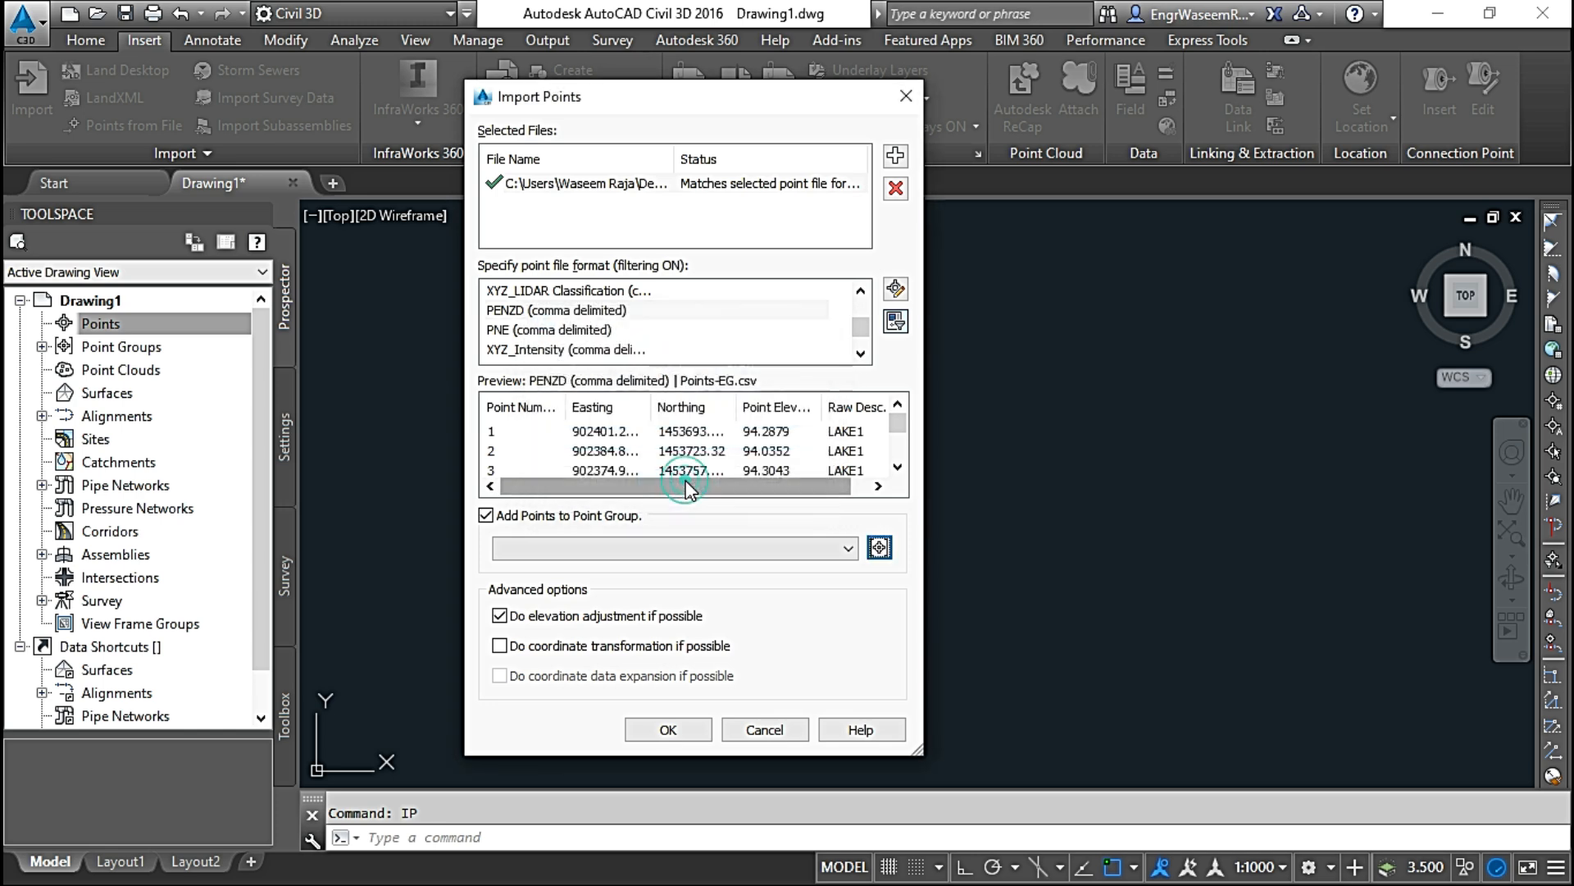
left_click(486, 518)
left_click(485, 516)
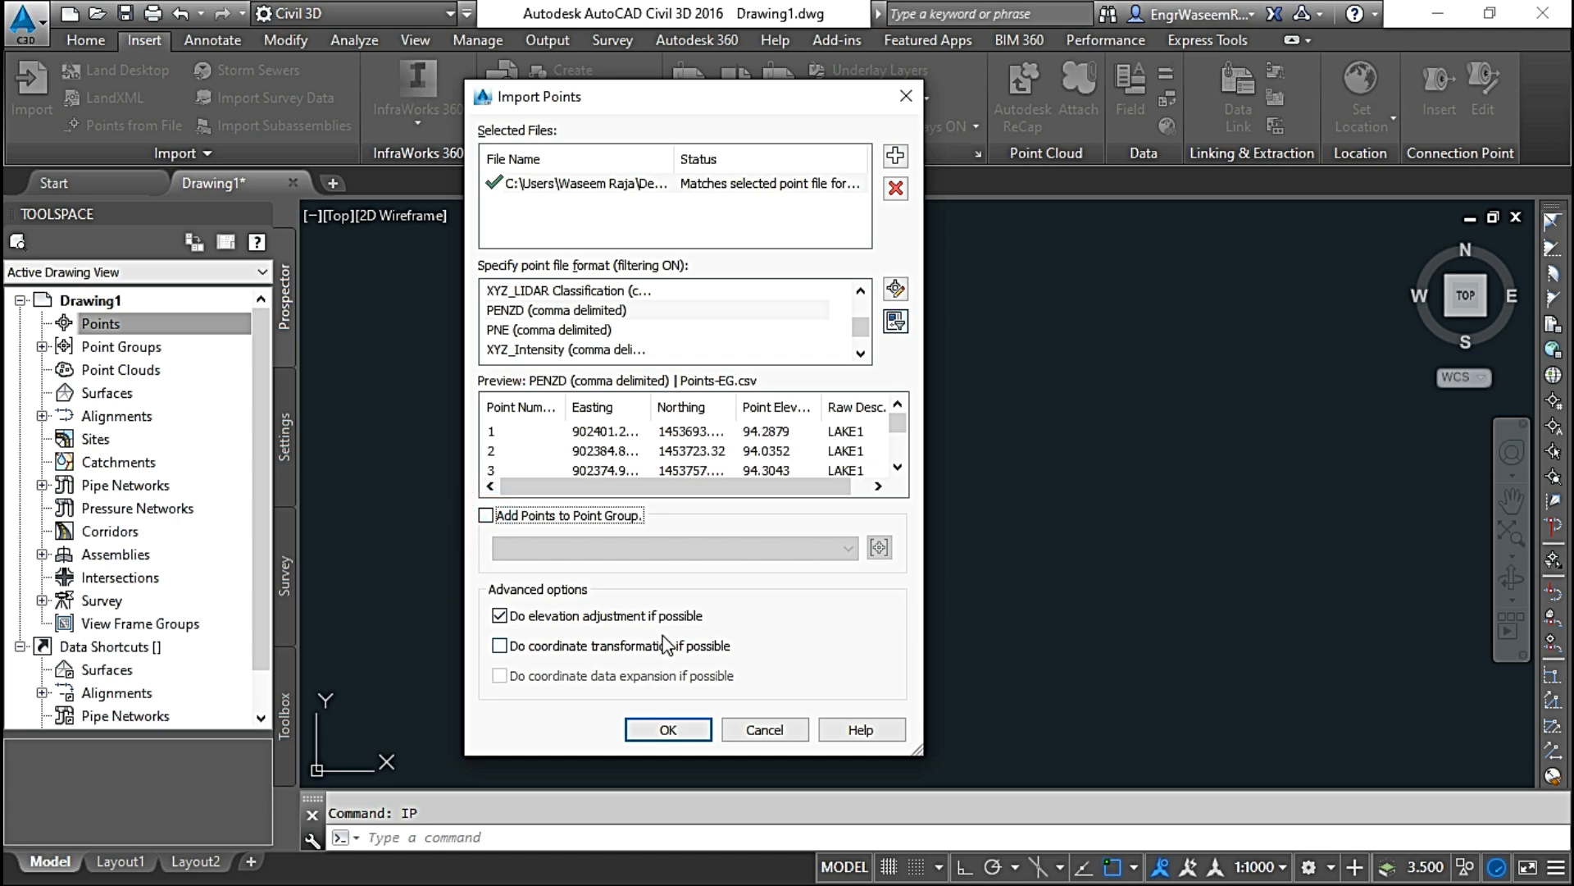
Step: Import the Points-EG.csv points into the drawing with elevation adjustment on and without a point group
left_click(689, 731)
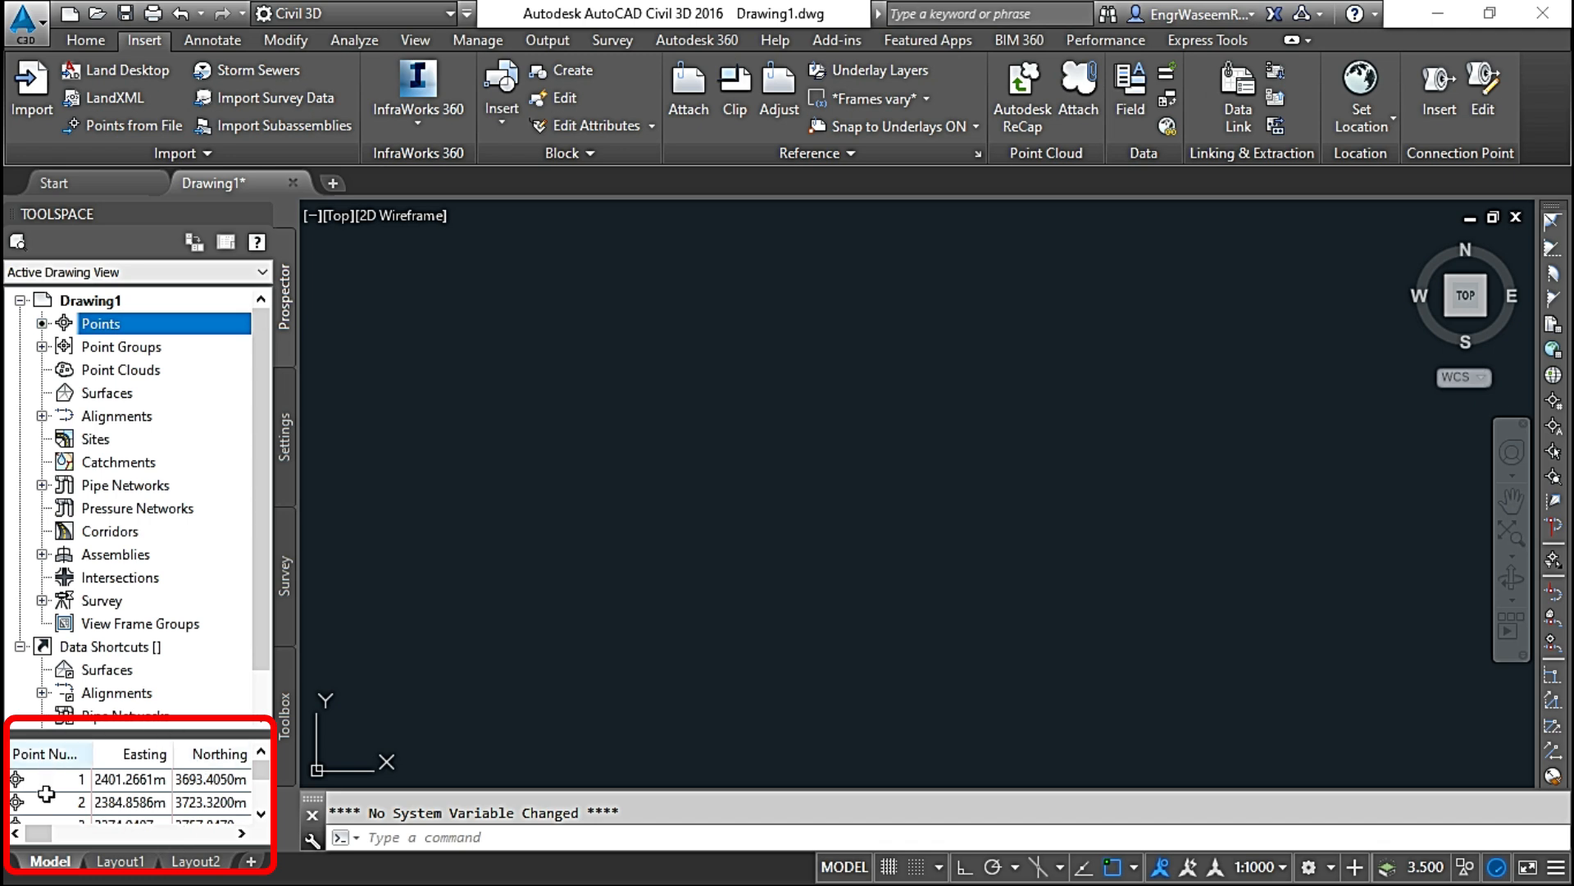
Step: Zoom to the drawing extents with the ZE command and inspect the imported points up close
left_click(419, 842)
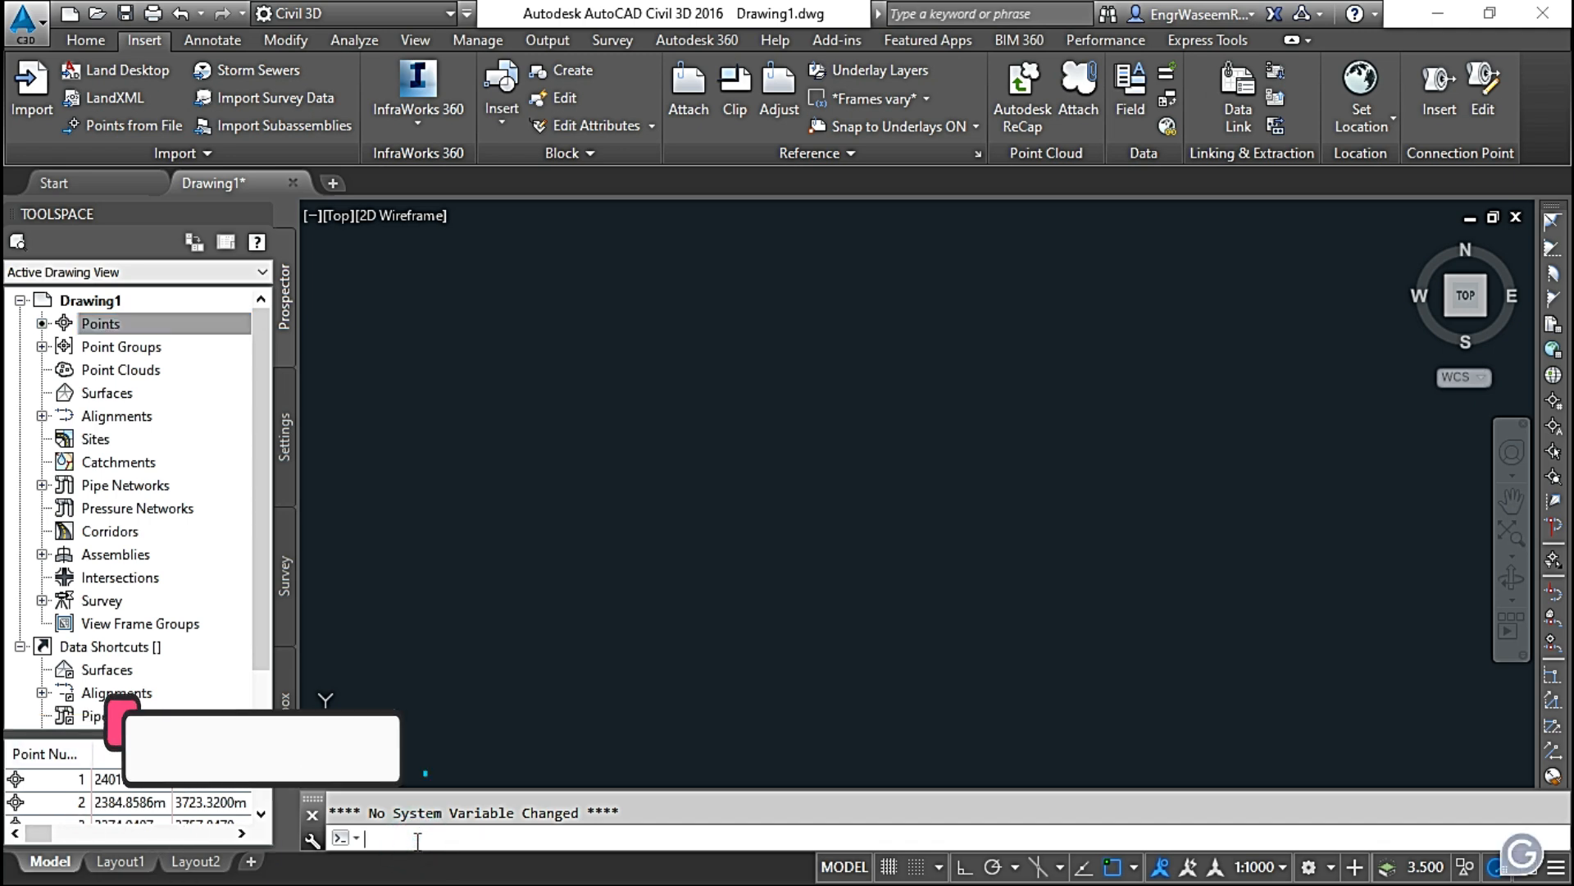
type("z")
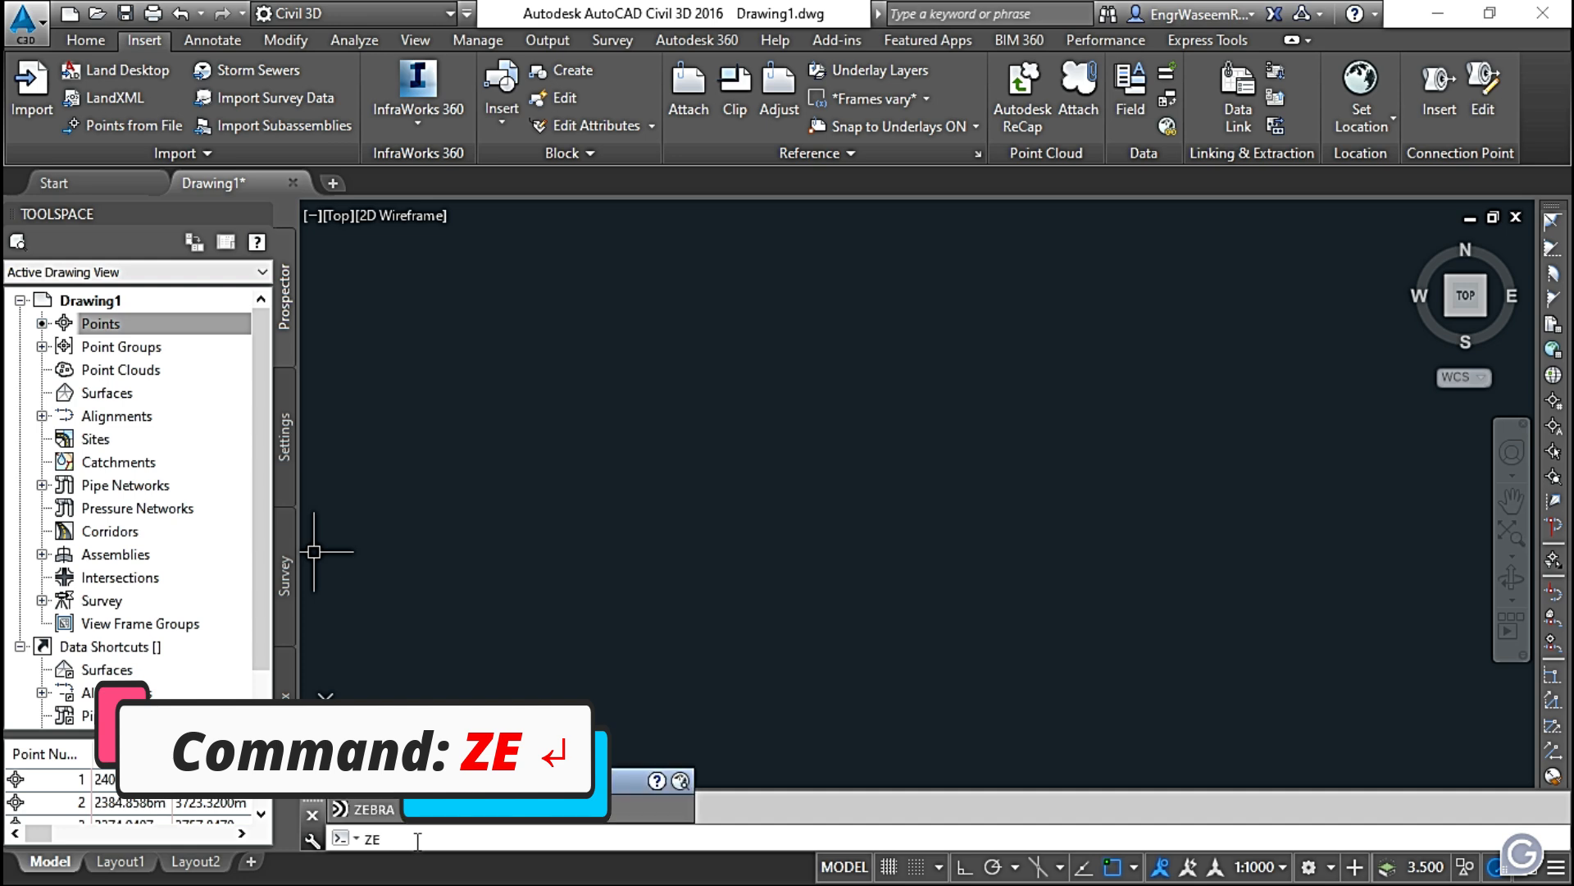
key("Return")
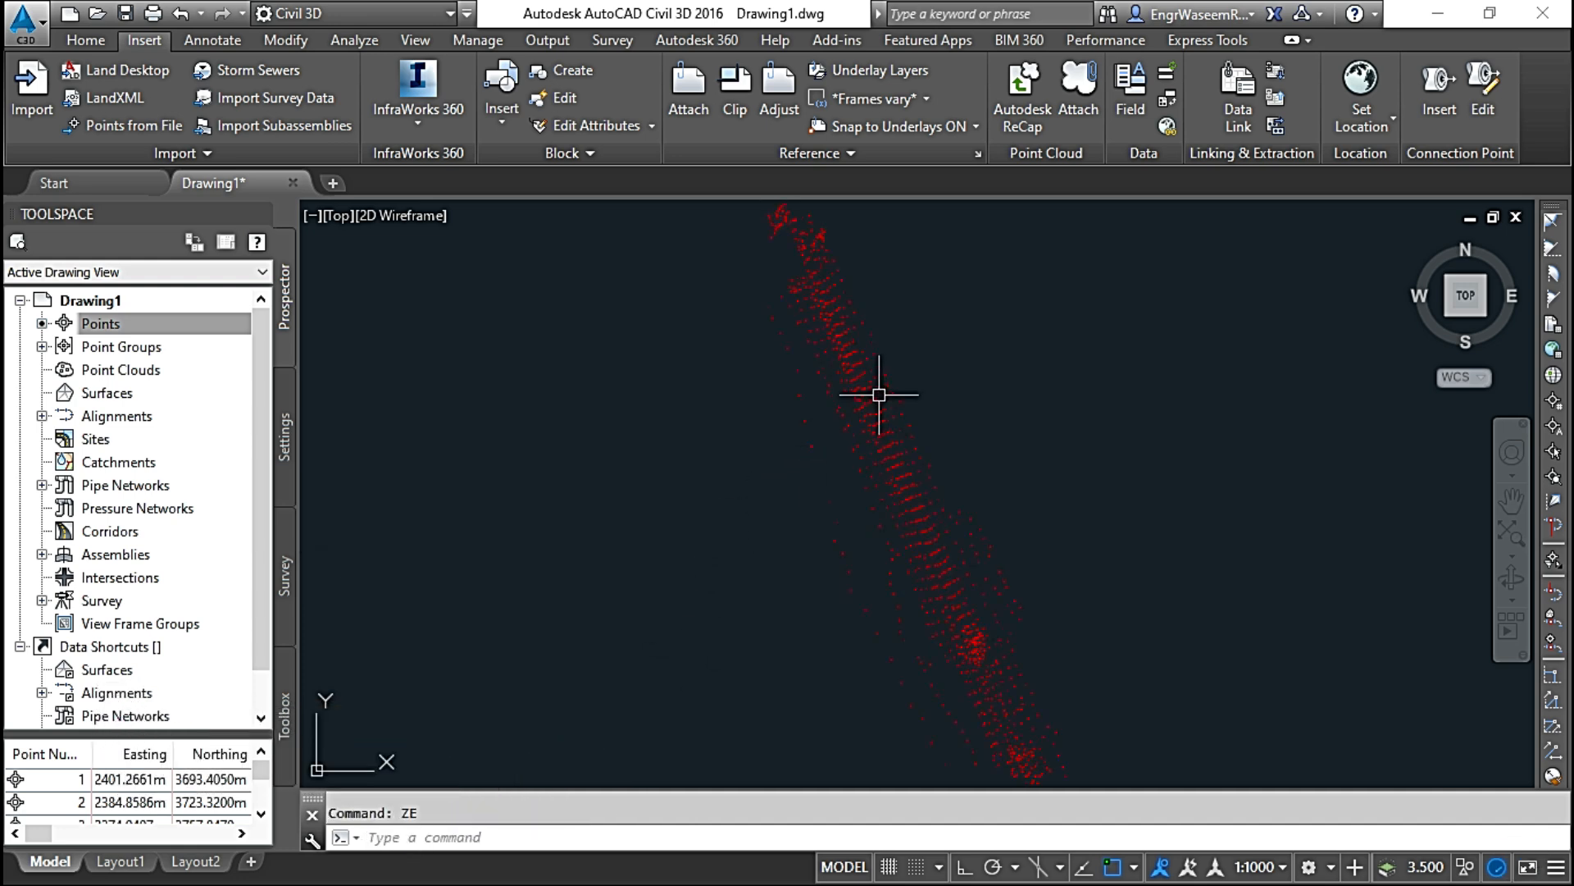
scroll(853, 378, "up", 5)
scroll(775, 361, "down", 5)
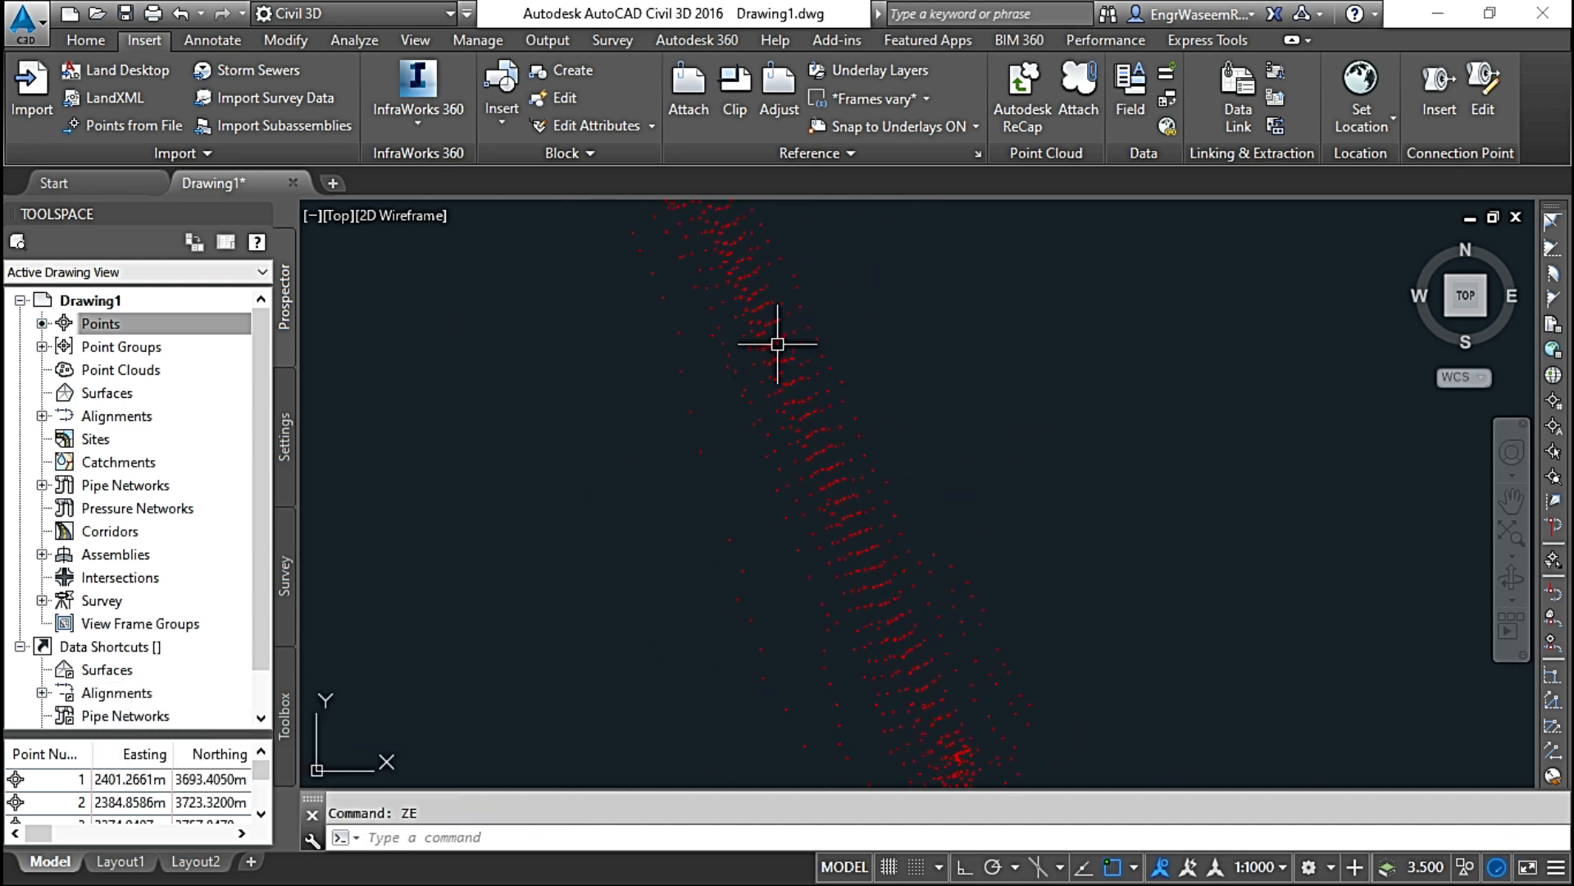
scroll(776, 328, "up", 2)
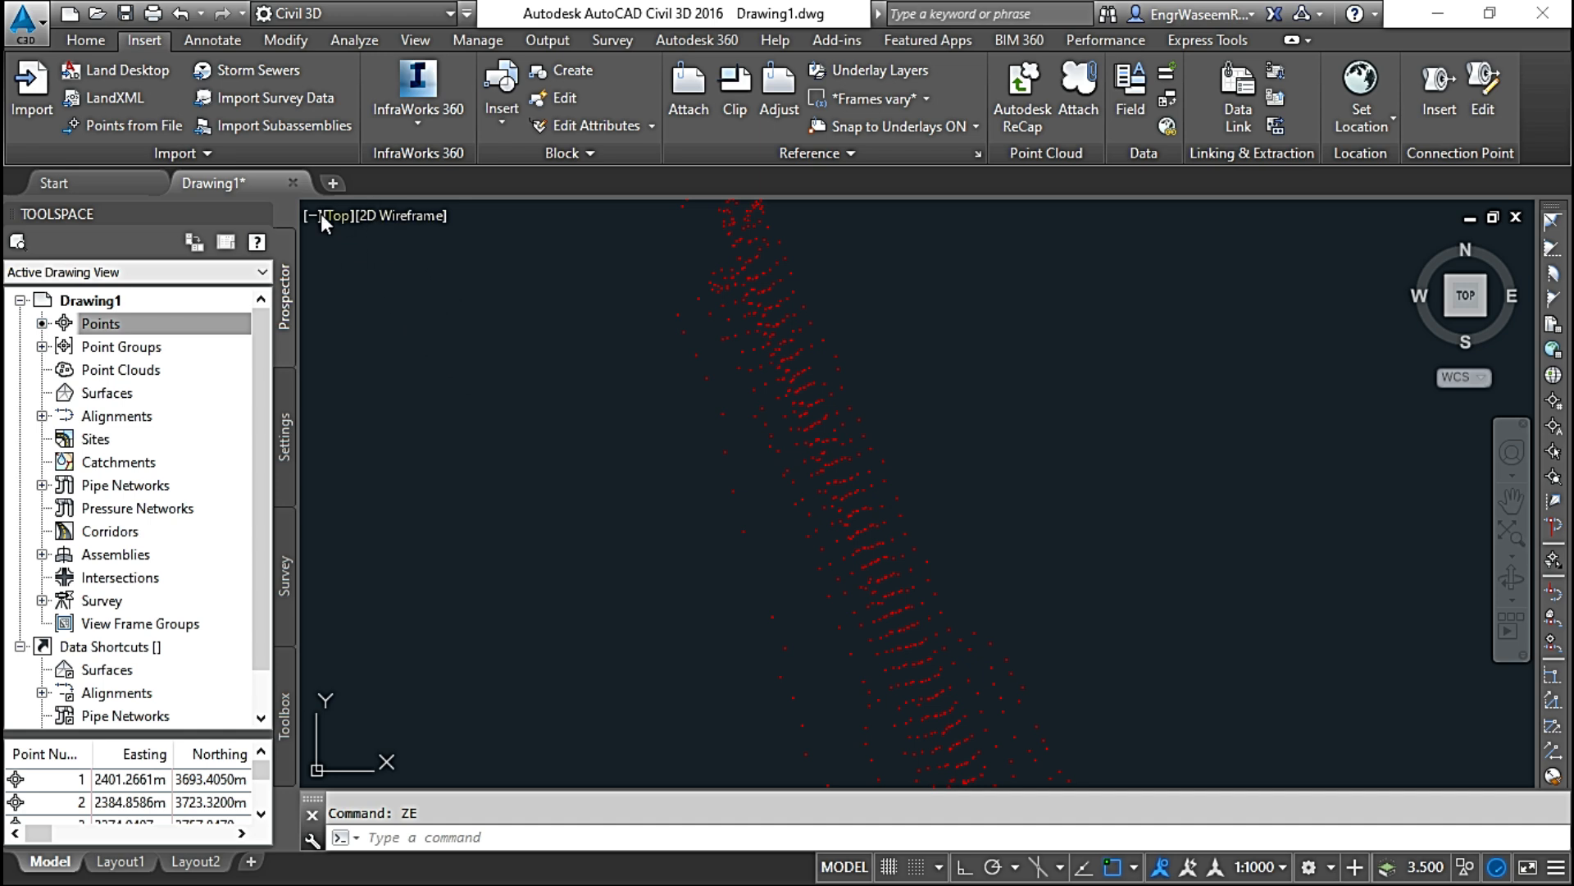
Step: Start a new drawing and open Import Points through the creation tools of its Points collection
left_click(327, 184)
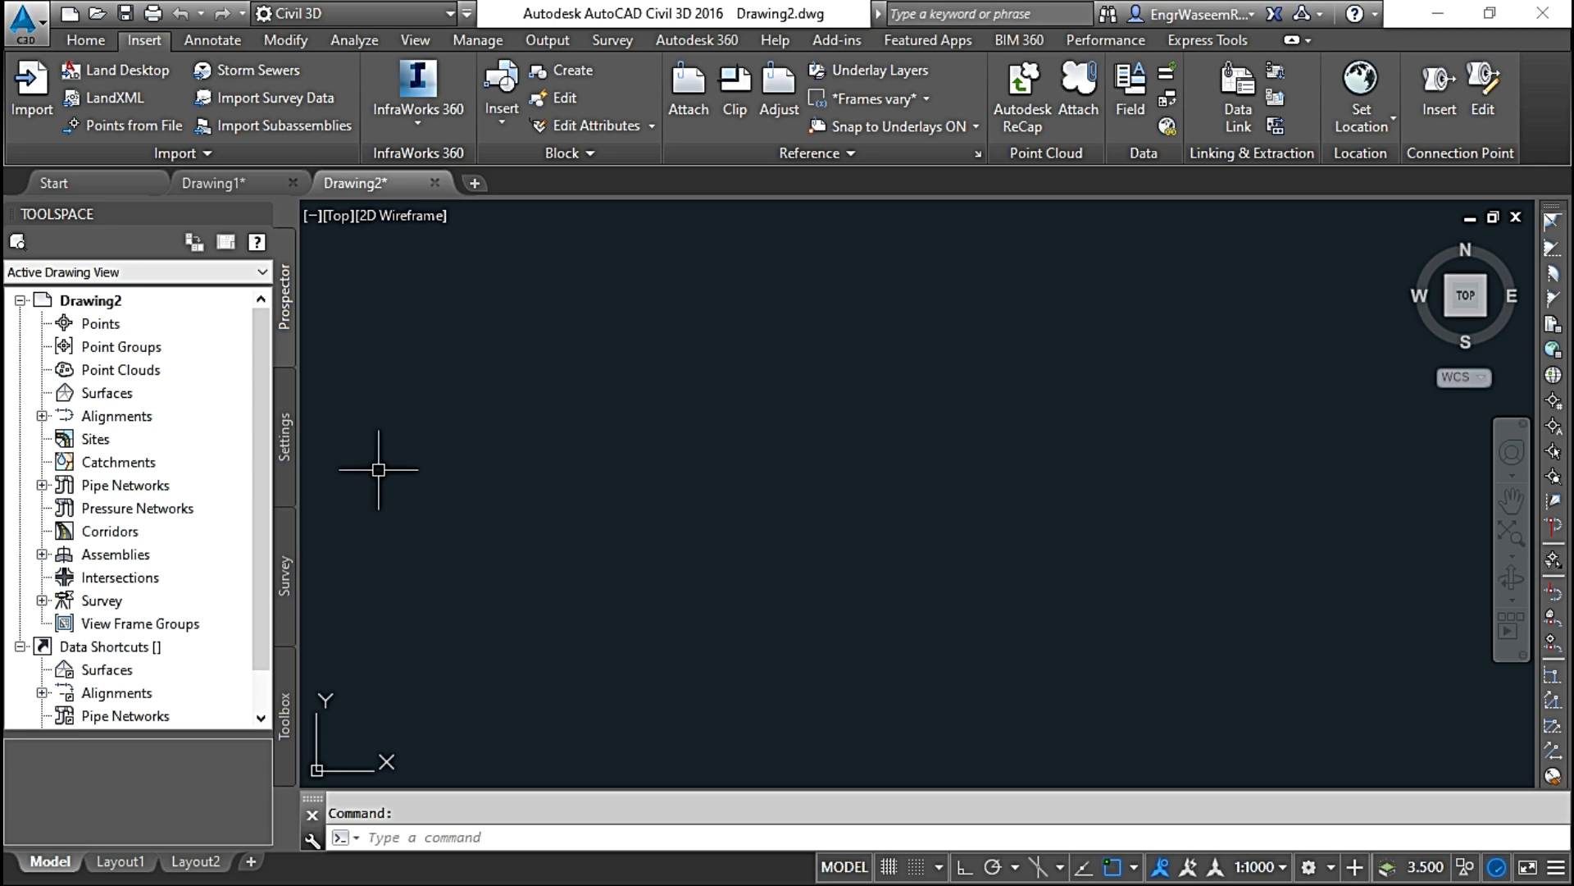
left_click(189, 325)
right_click(215, 326)
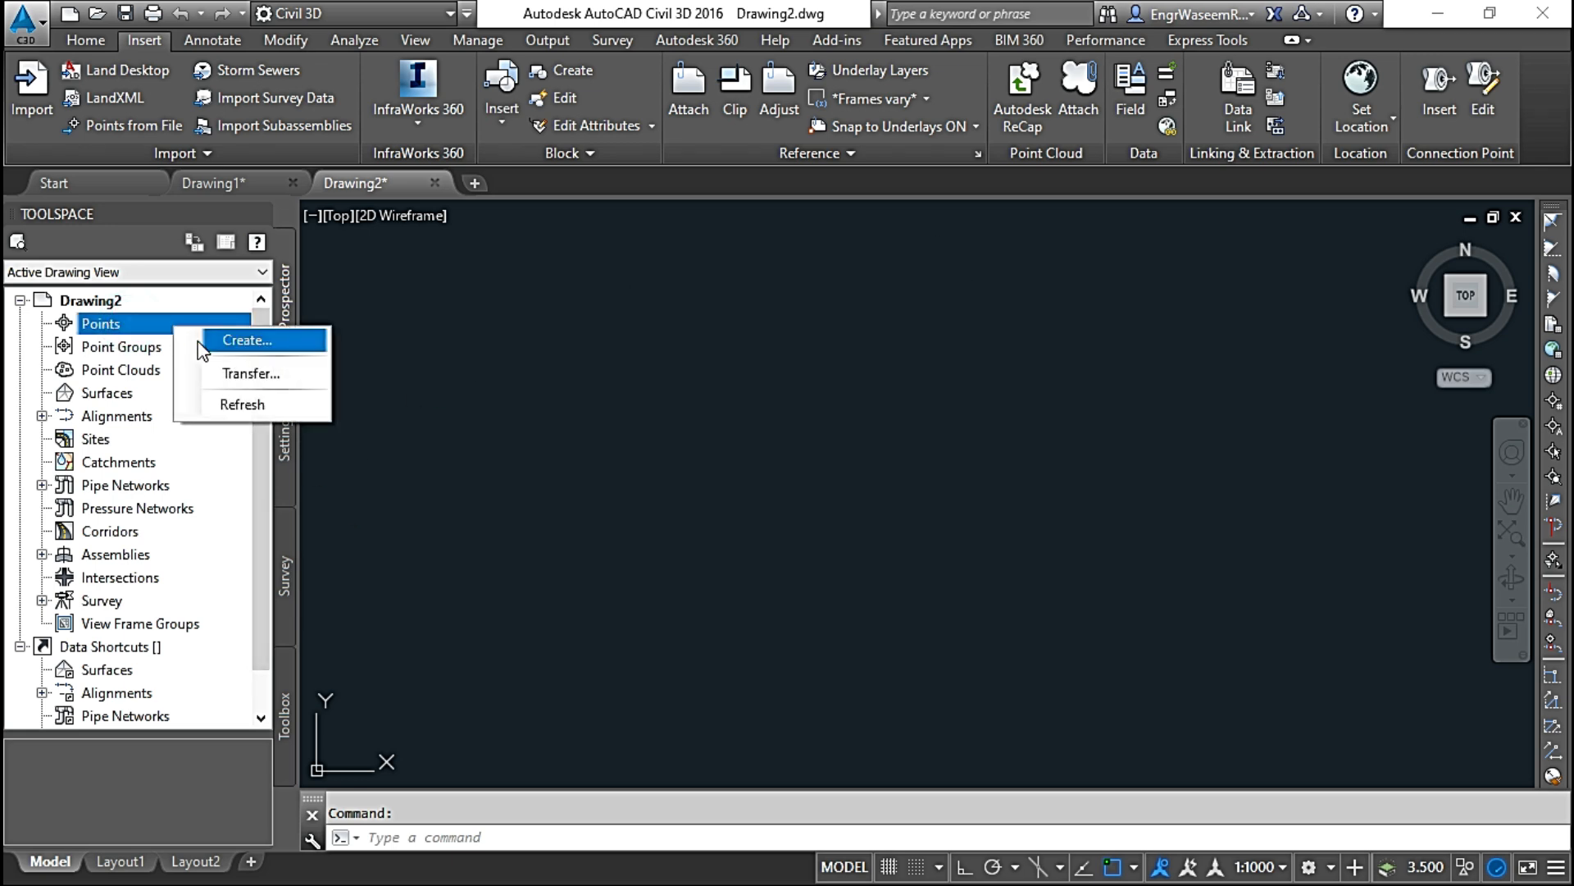
left_click(212, 341)
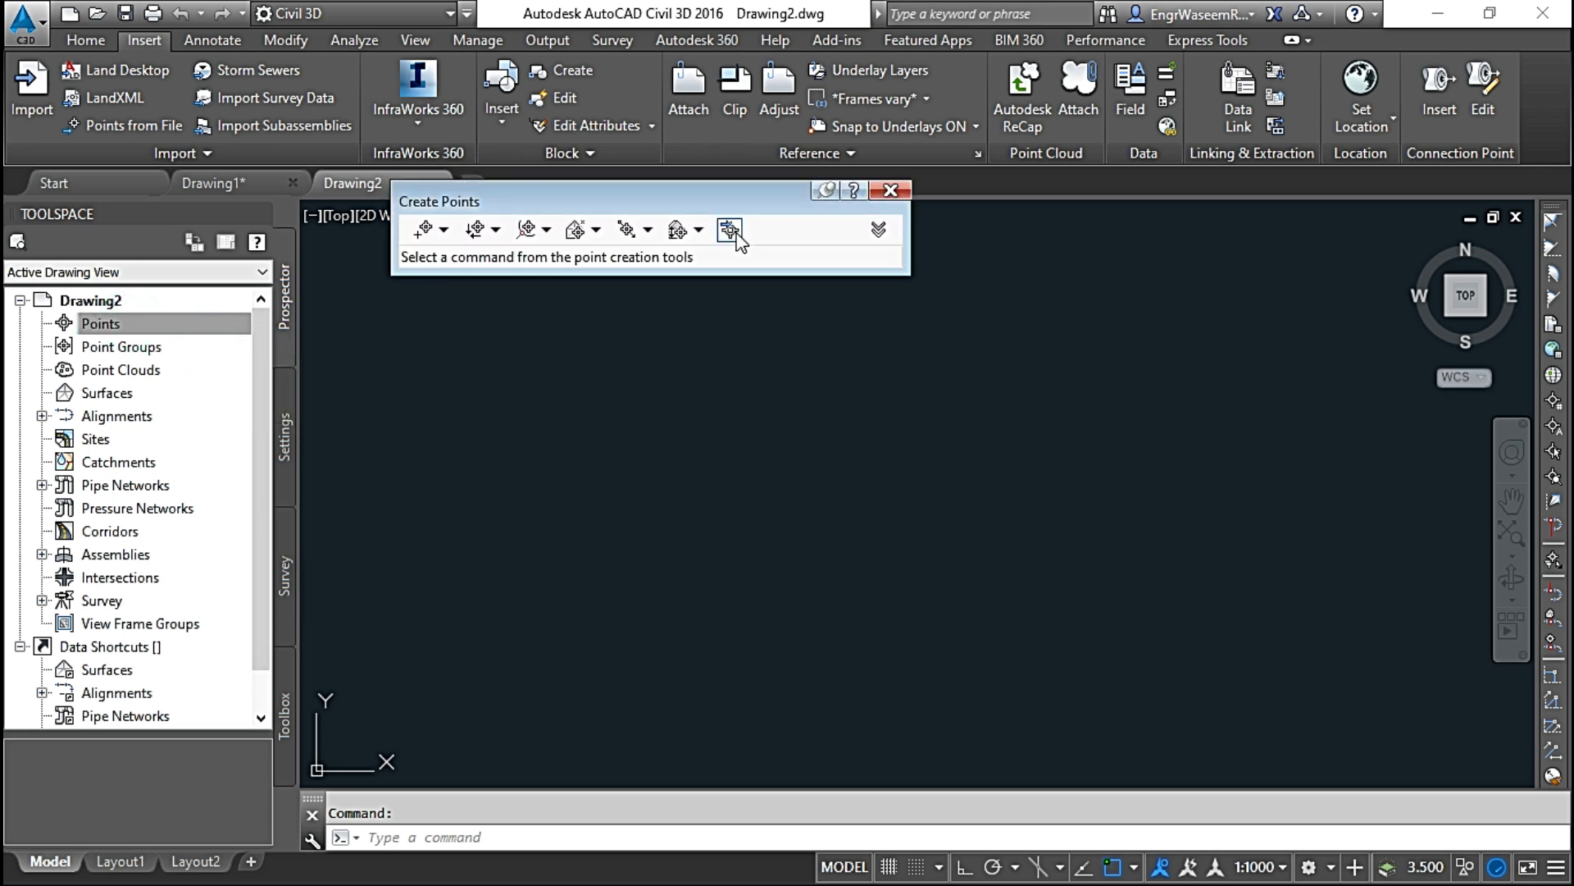
left_click(730, 230)
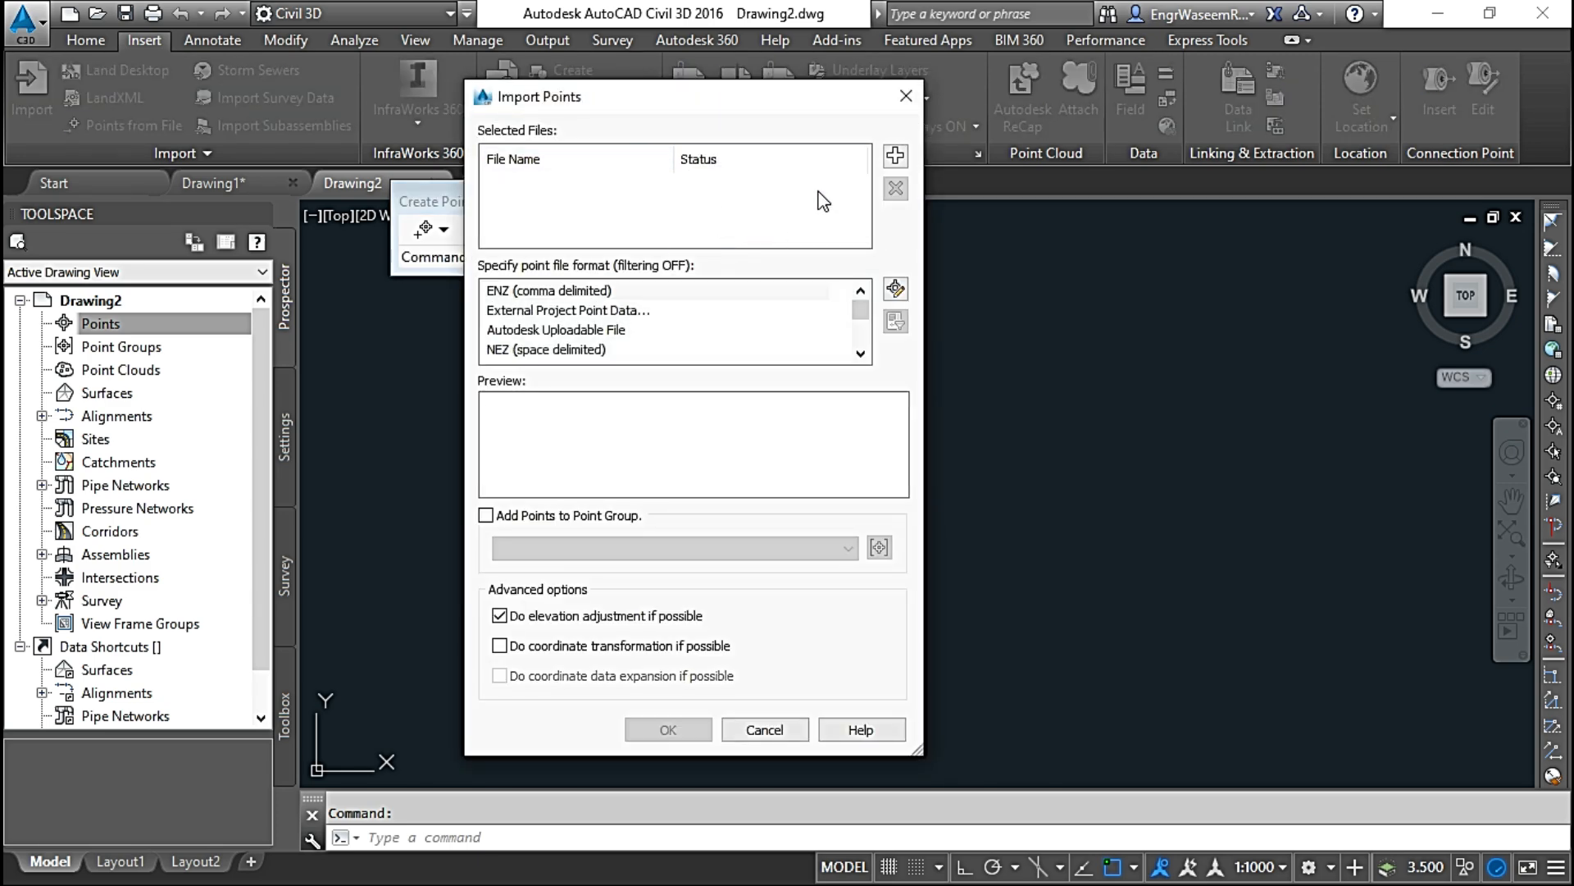
Step: Limit the source files to Text/Template/Extract File (*.txt) and add Points-EG from the POINTS folder as the file to import
left_click(895, 155)
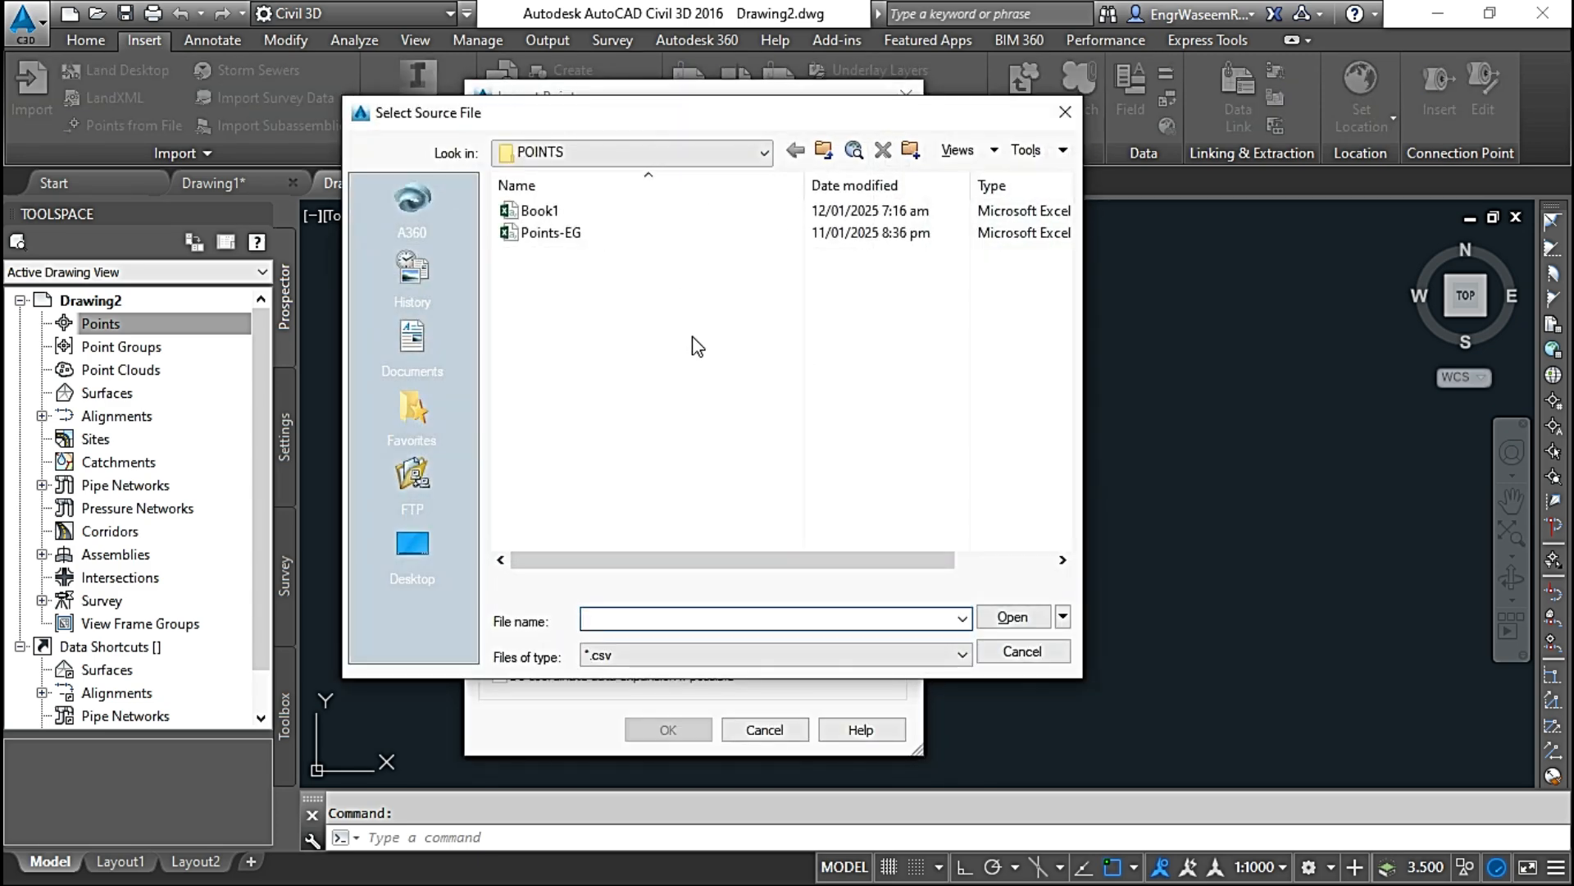
left_click(666, 649)
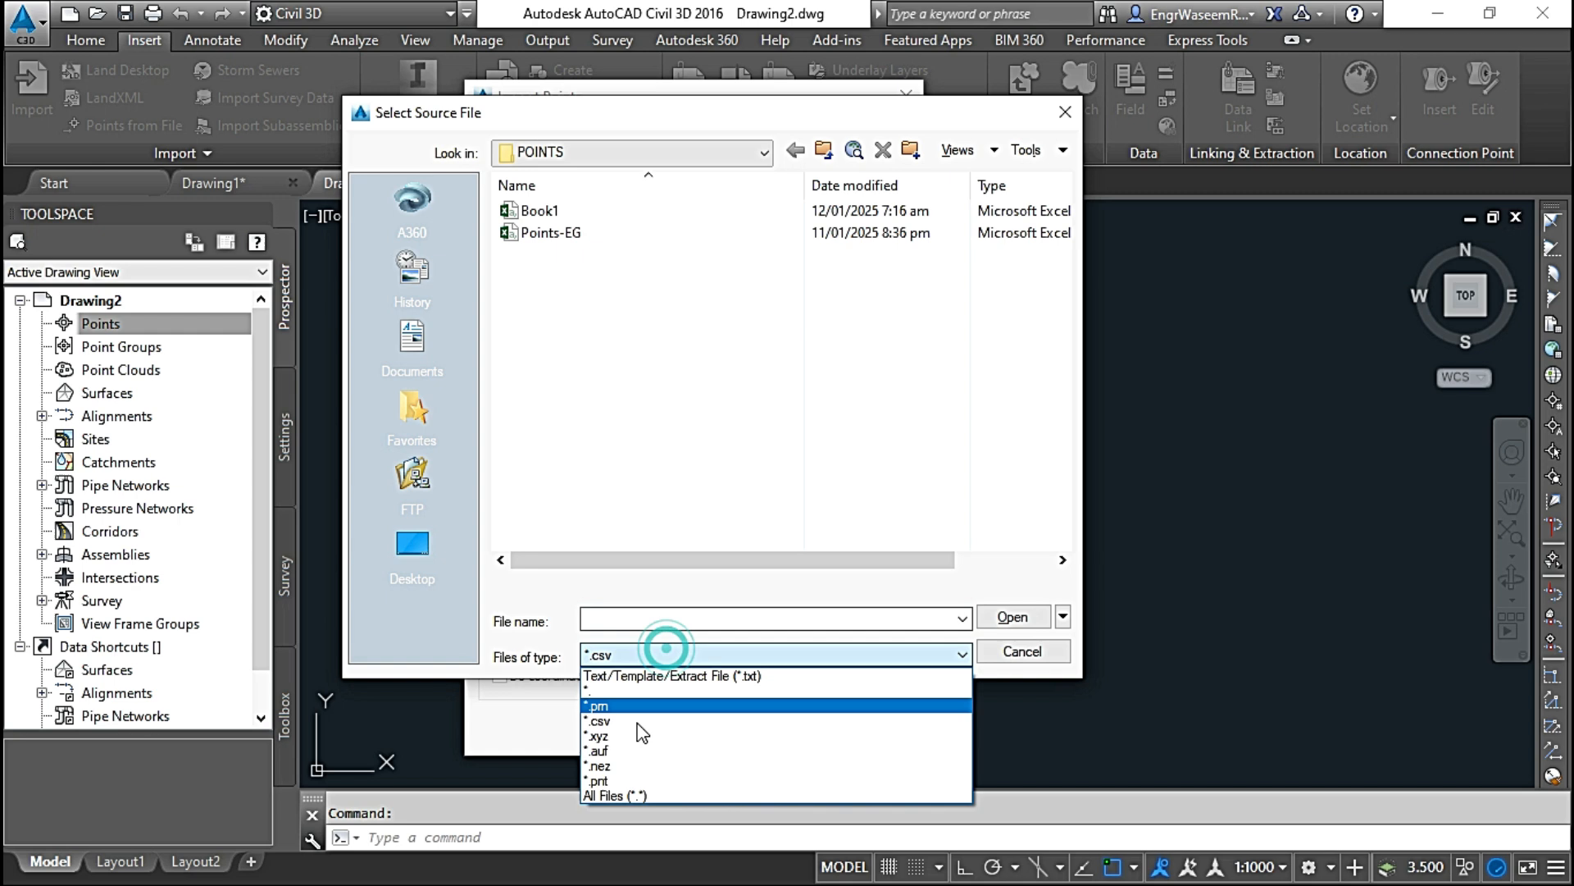
left_click(636, 796)
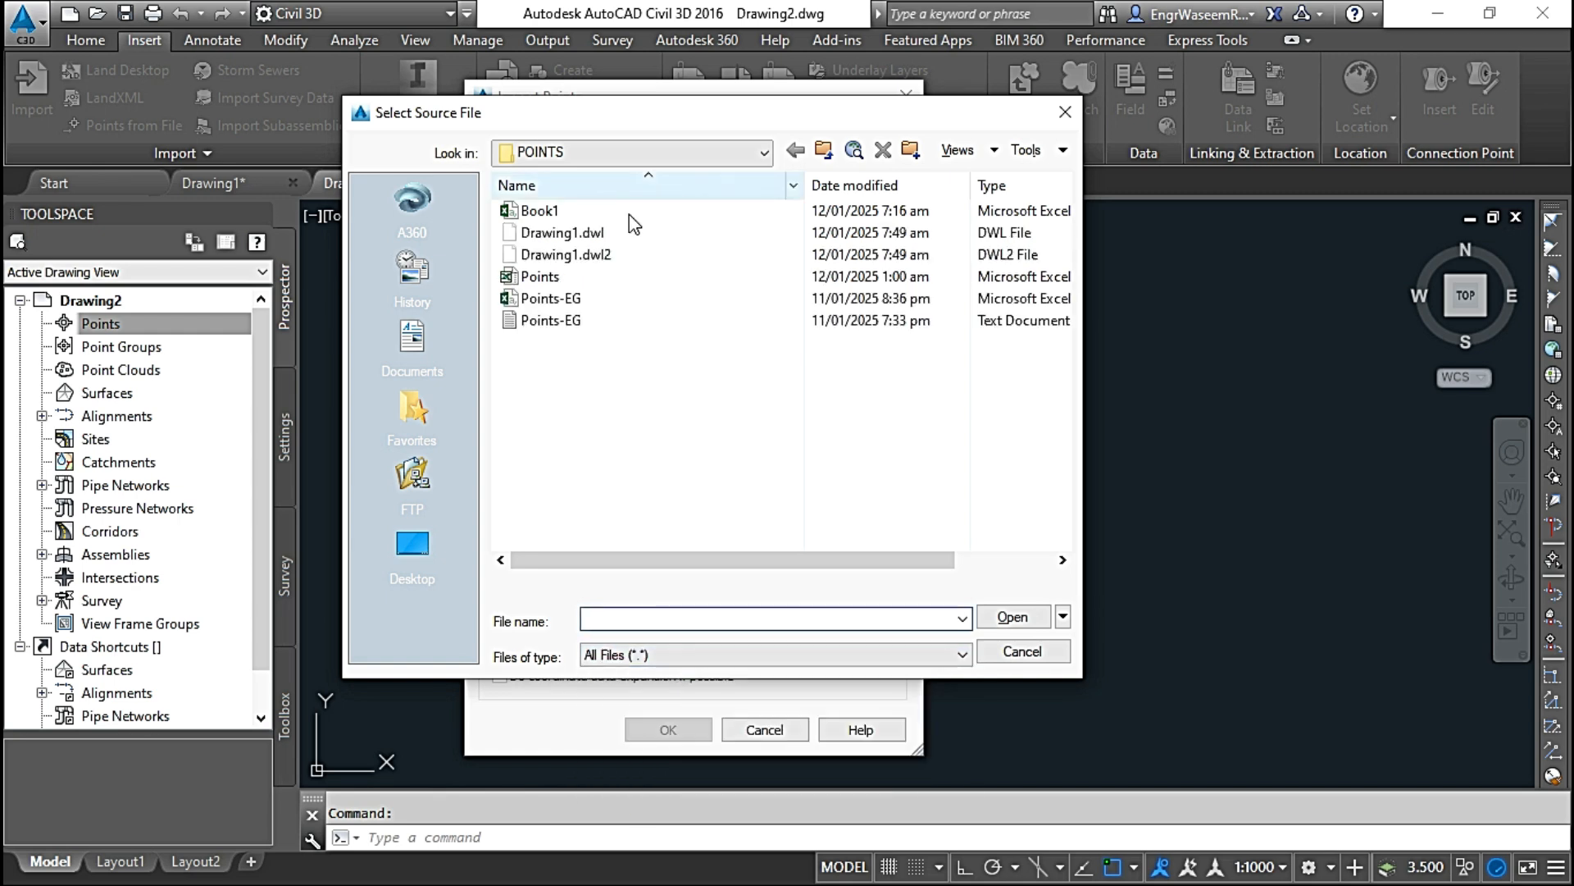
left_click(712, 655)
left_click(688, 671)
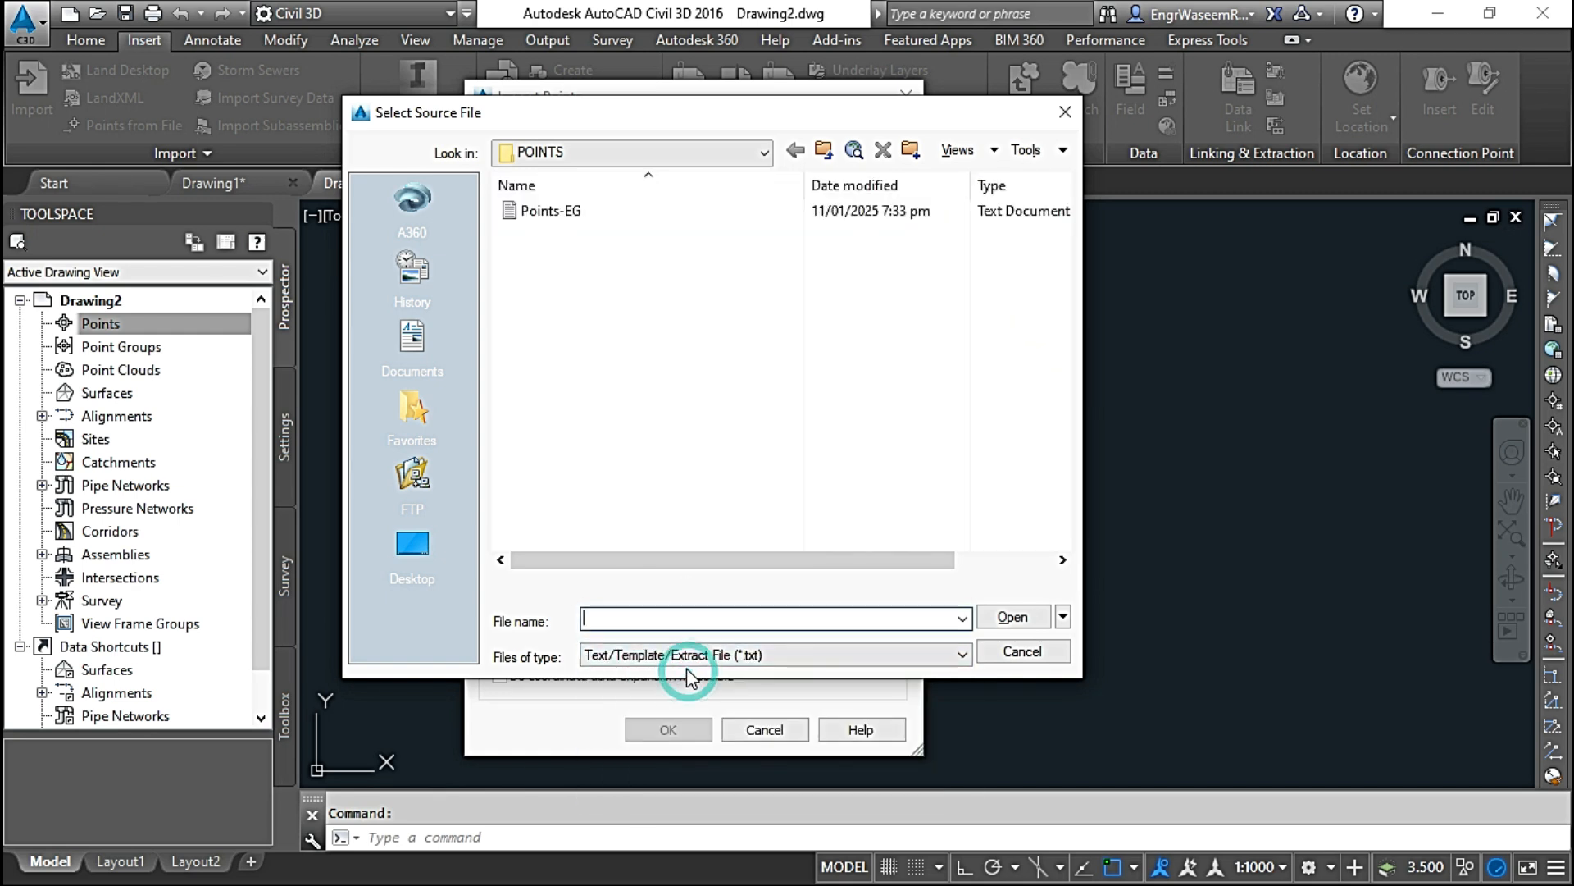
left_click(560, 213)
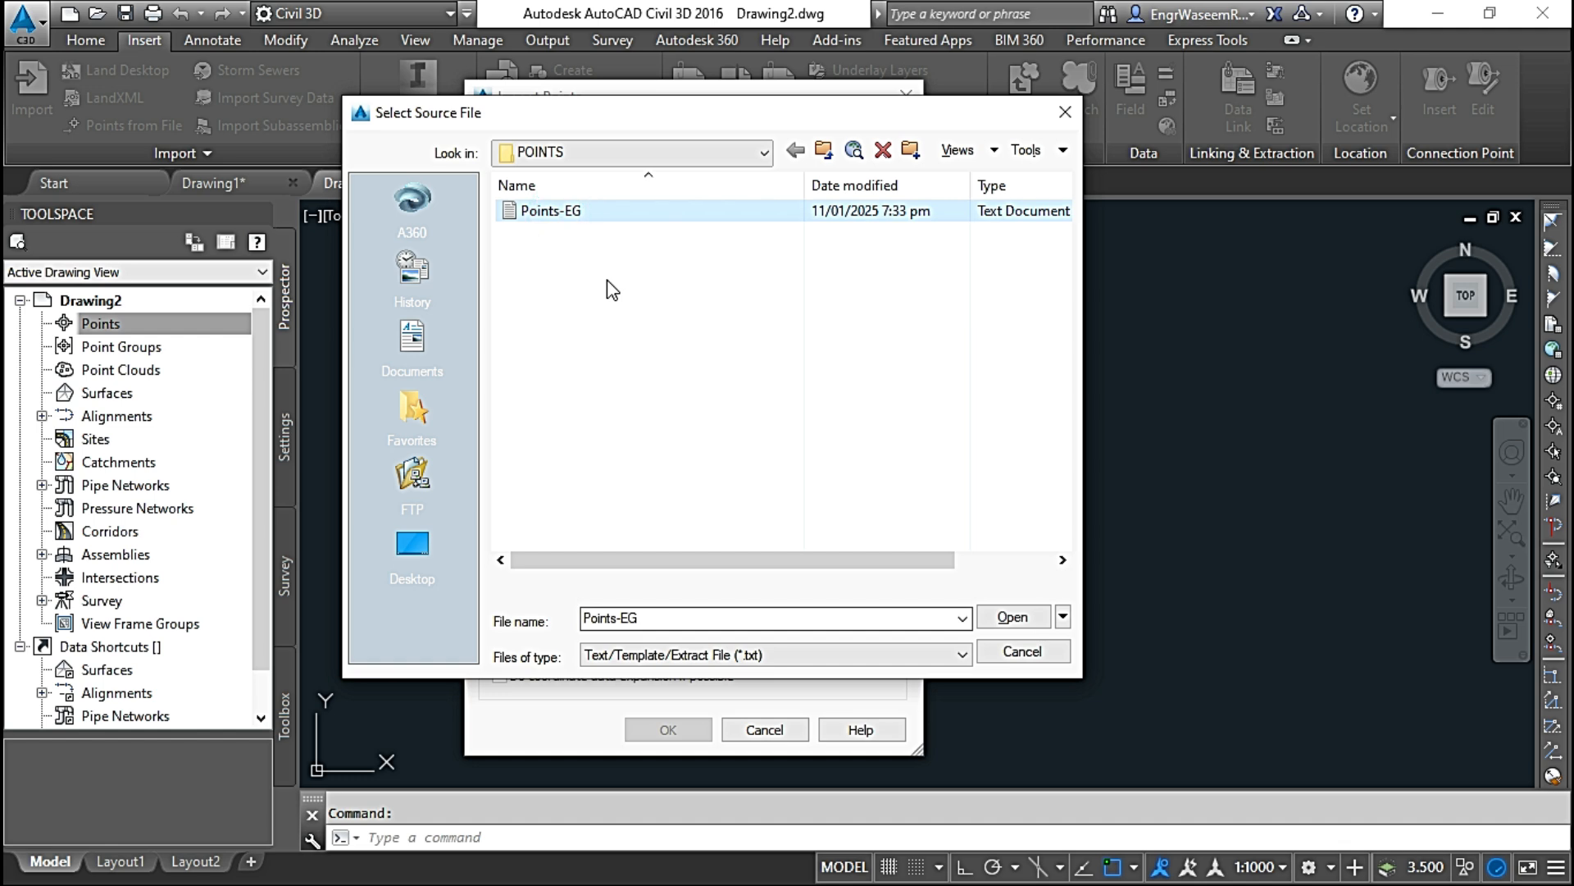
left_click(1013, 616)
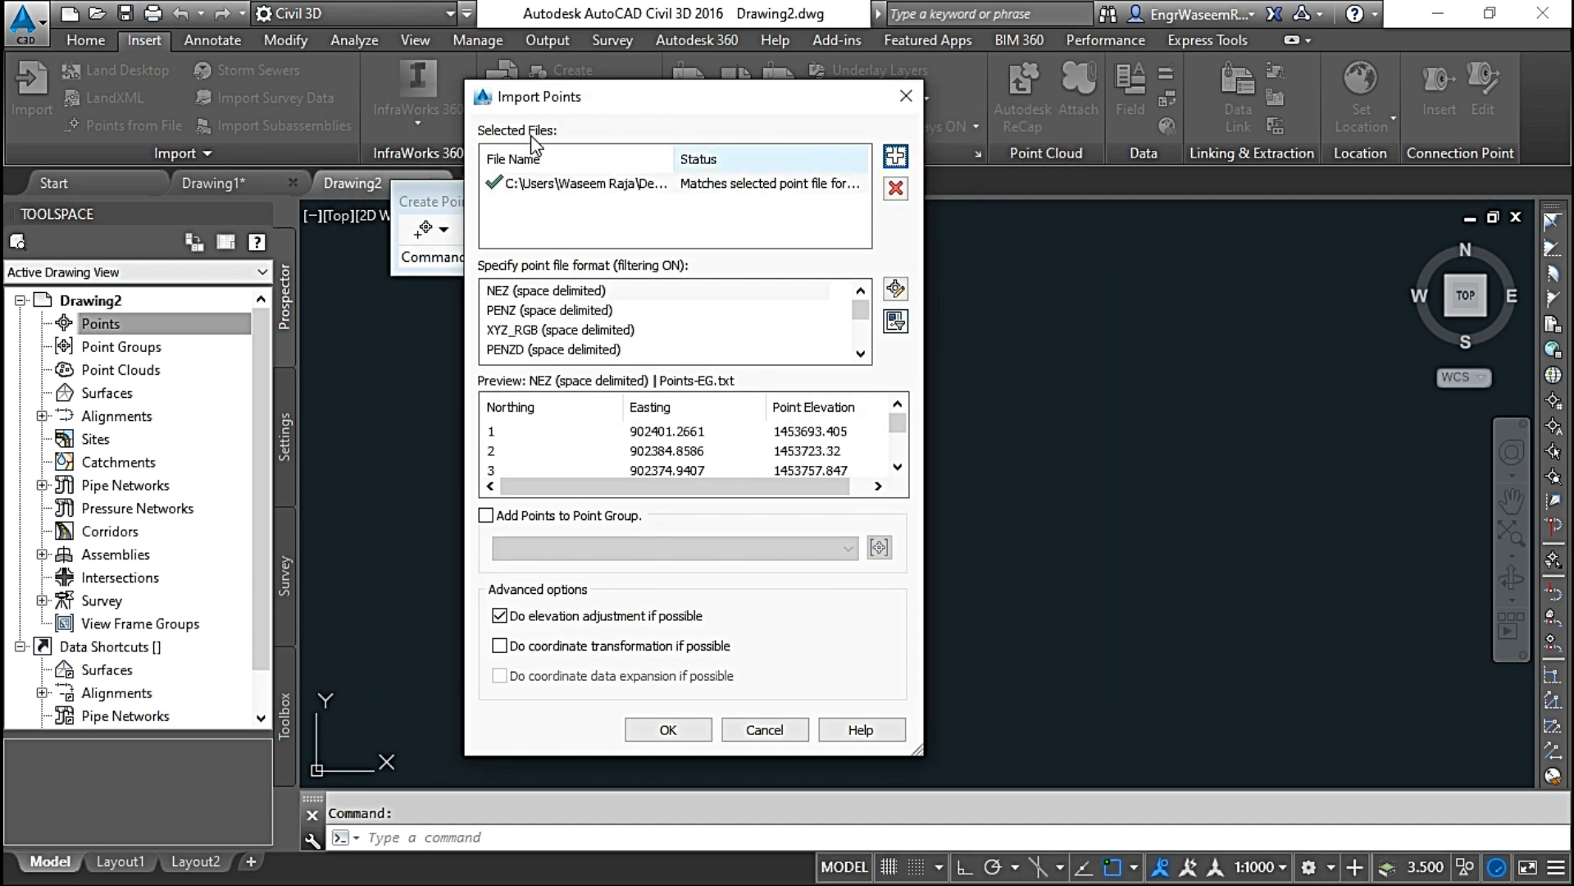
Step: Import the Points-EG.txt points in PENZD (space delimited) format and zoom to the drawing extents with ZE
left_click(574, 350)
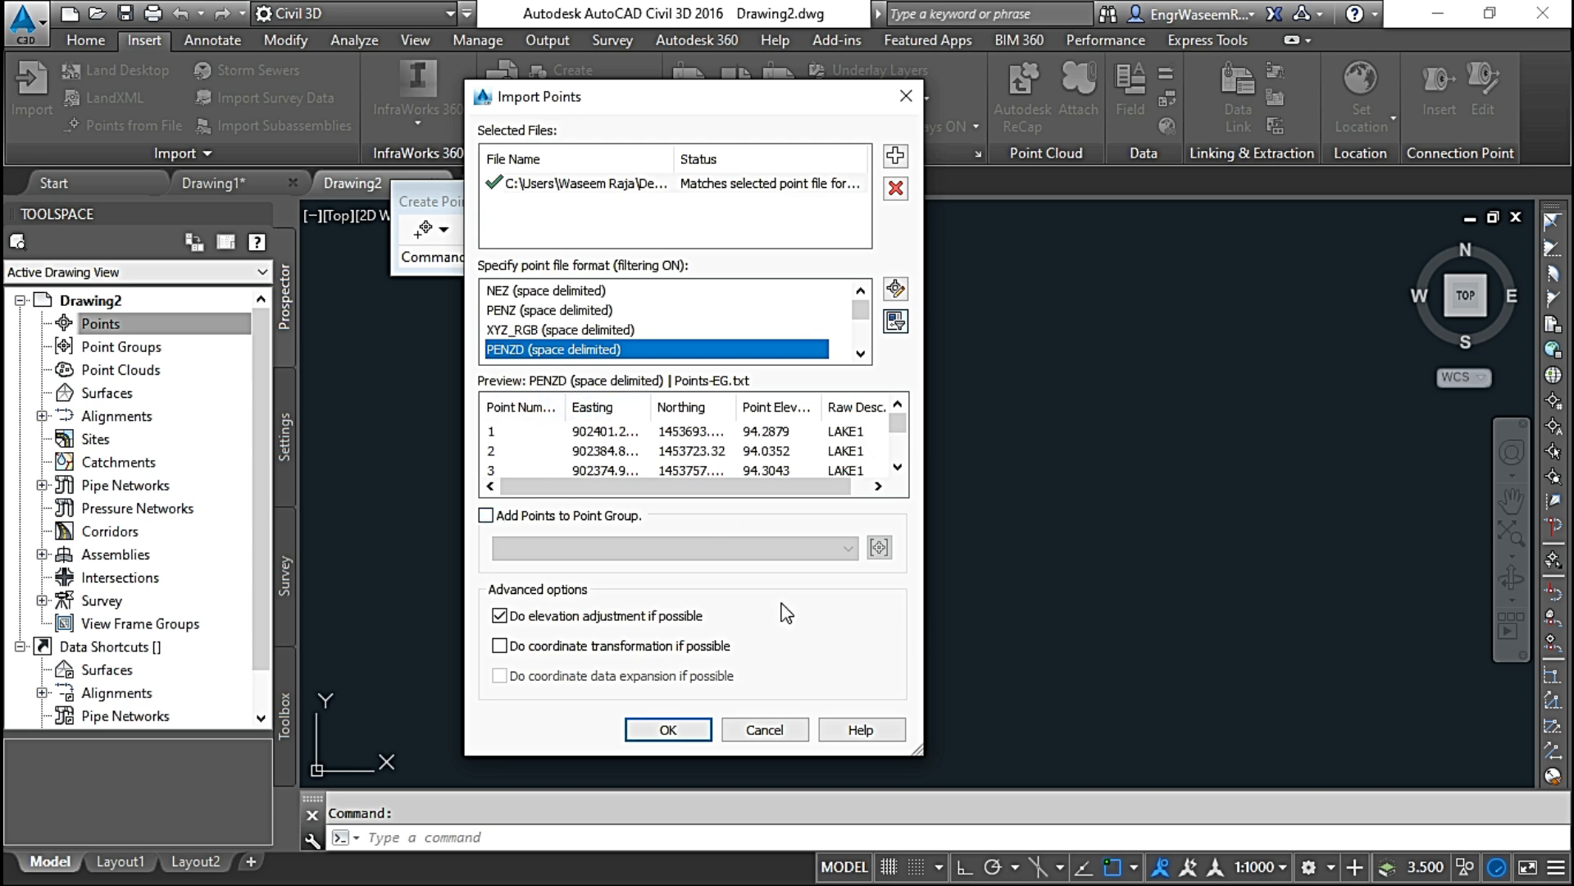
left_click(668, 729)
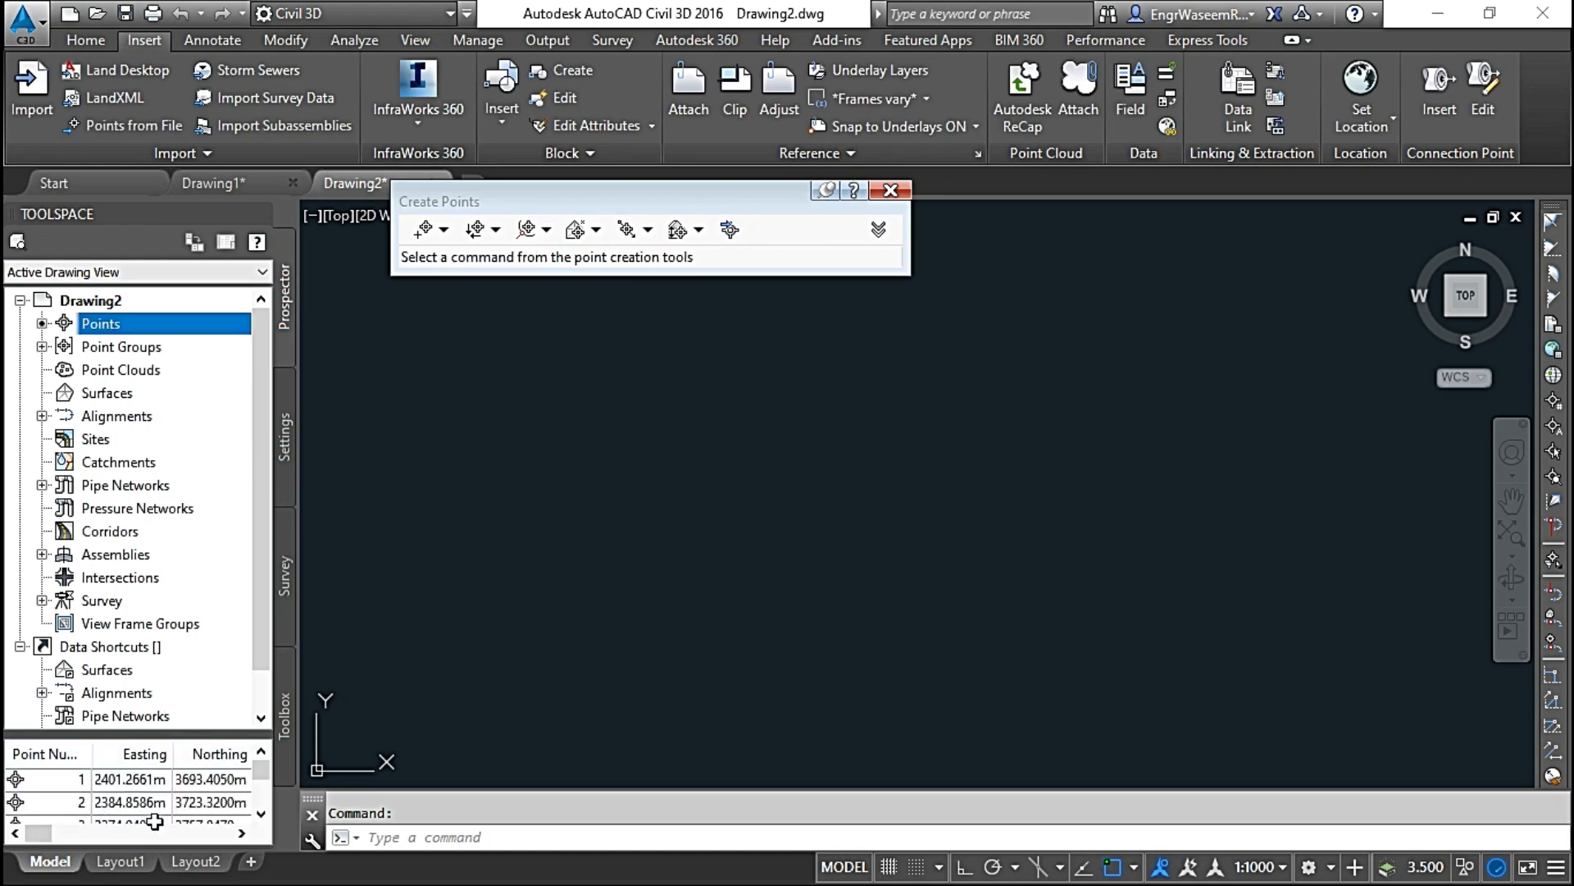
left_click(439, 833)
type("ZE")
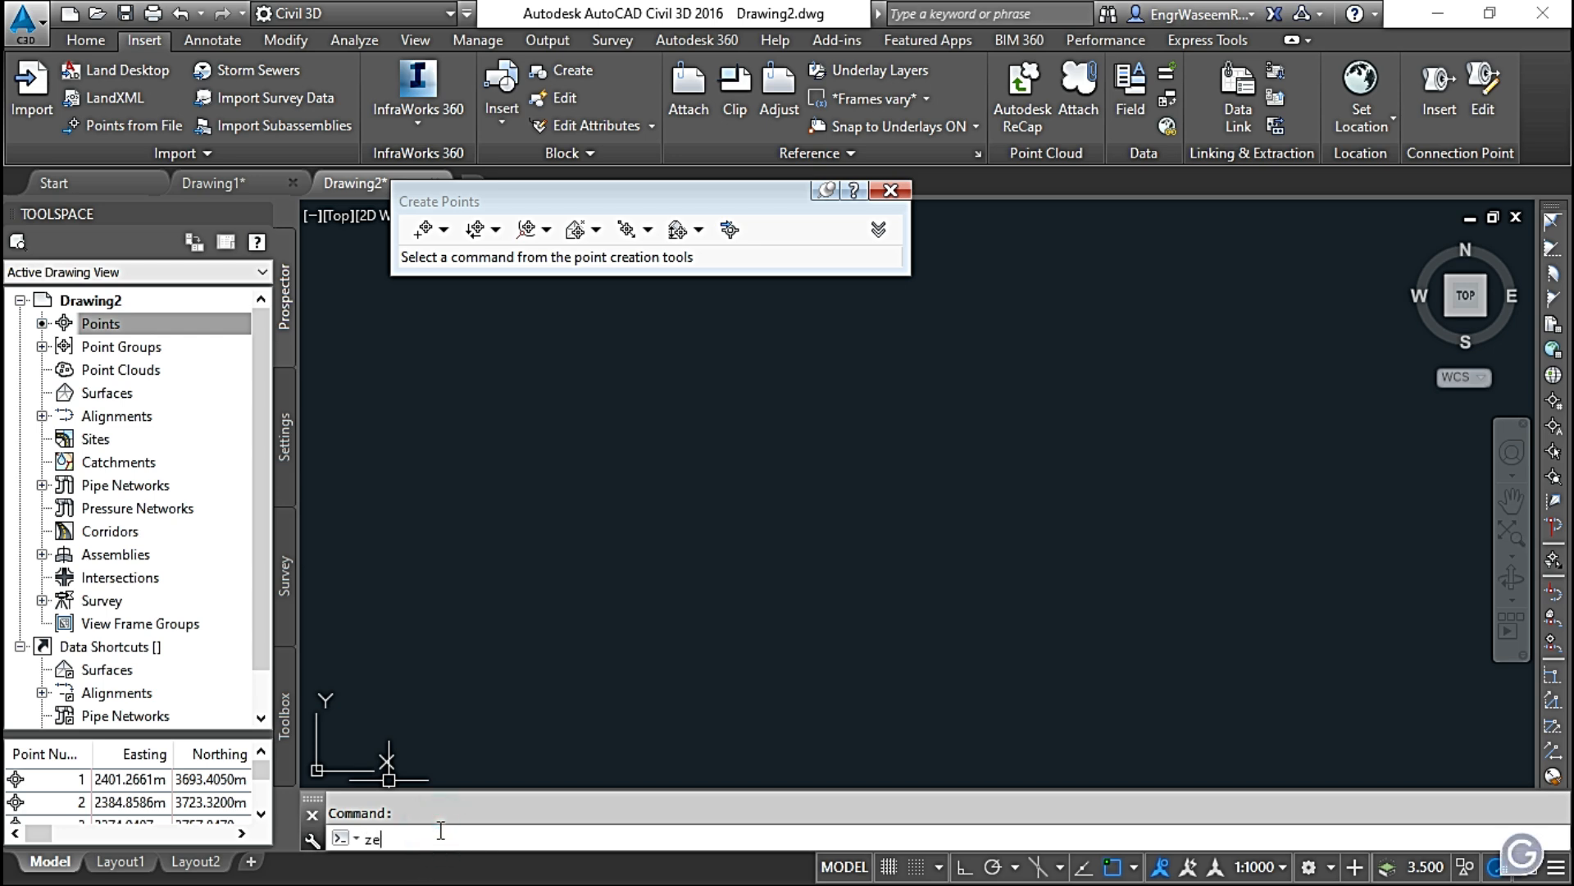
key("Return")
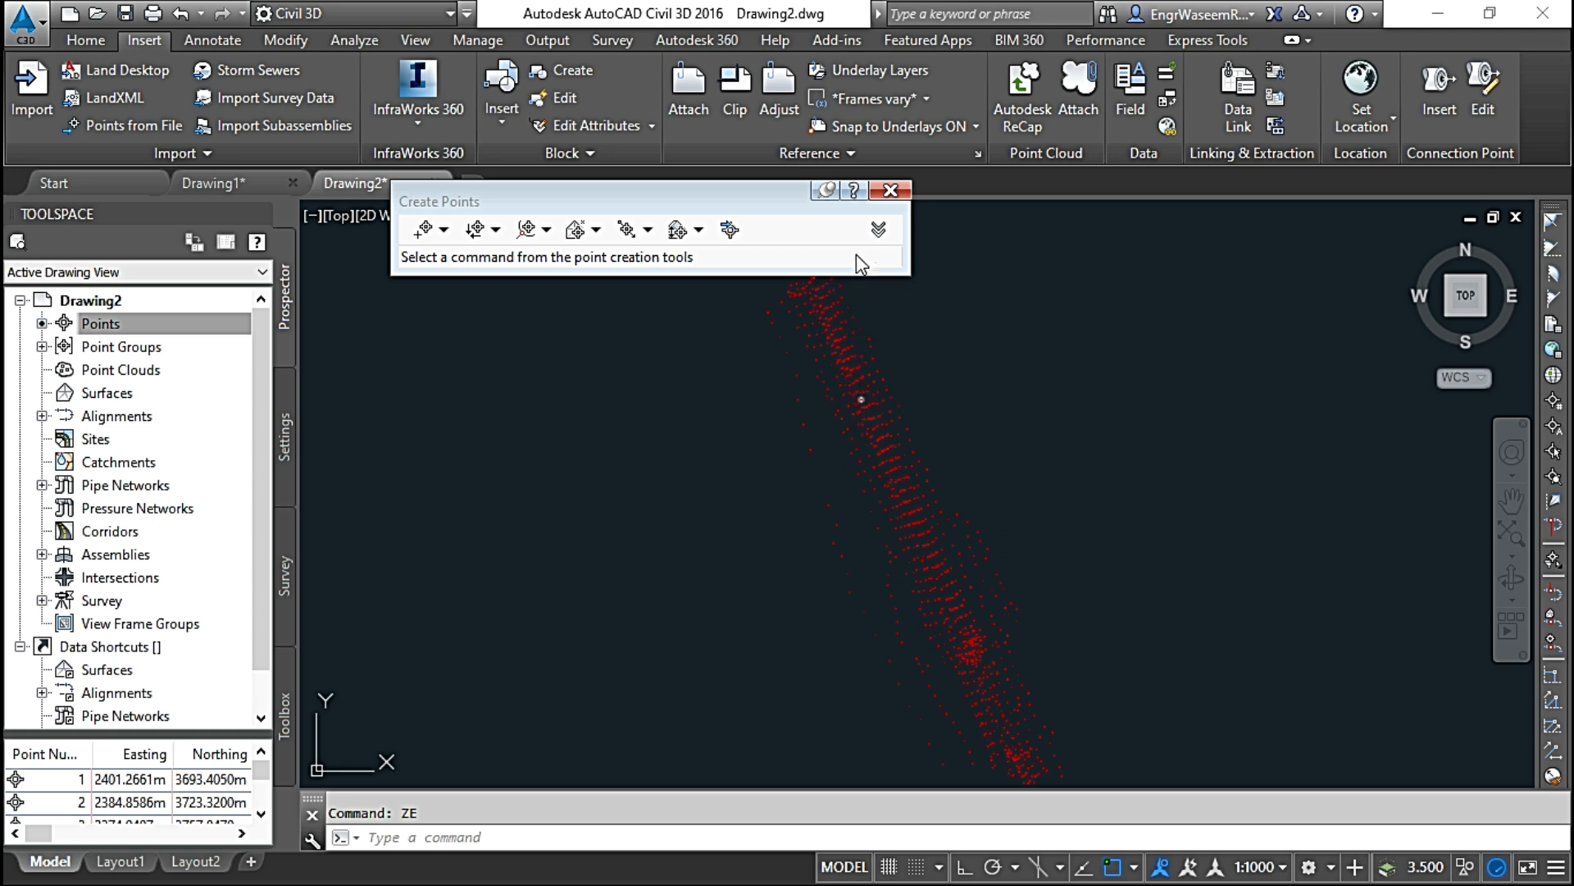
left_click(891, 189)
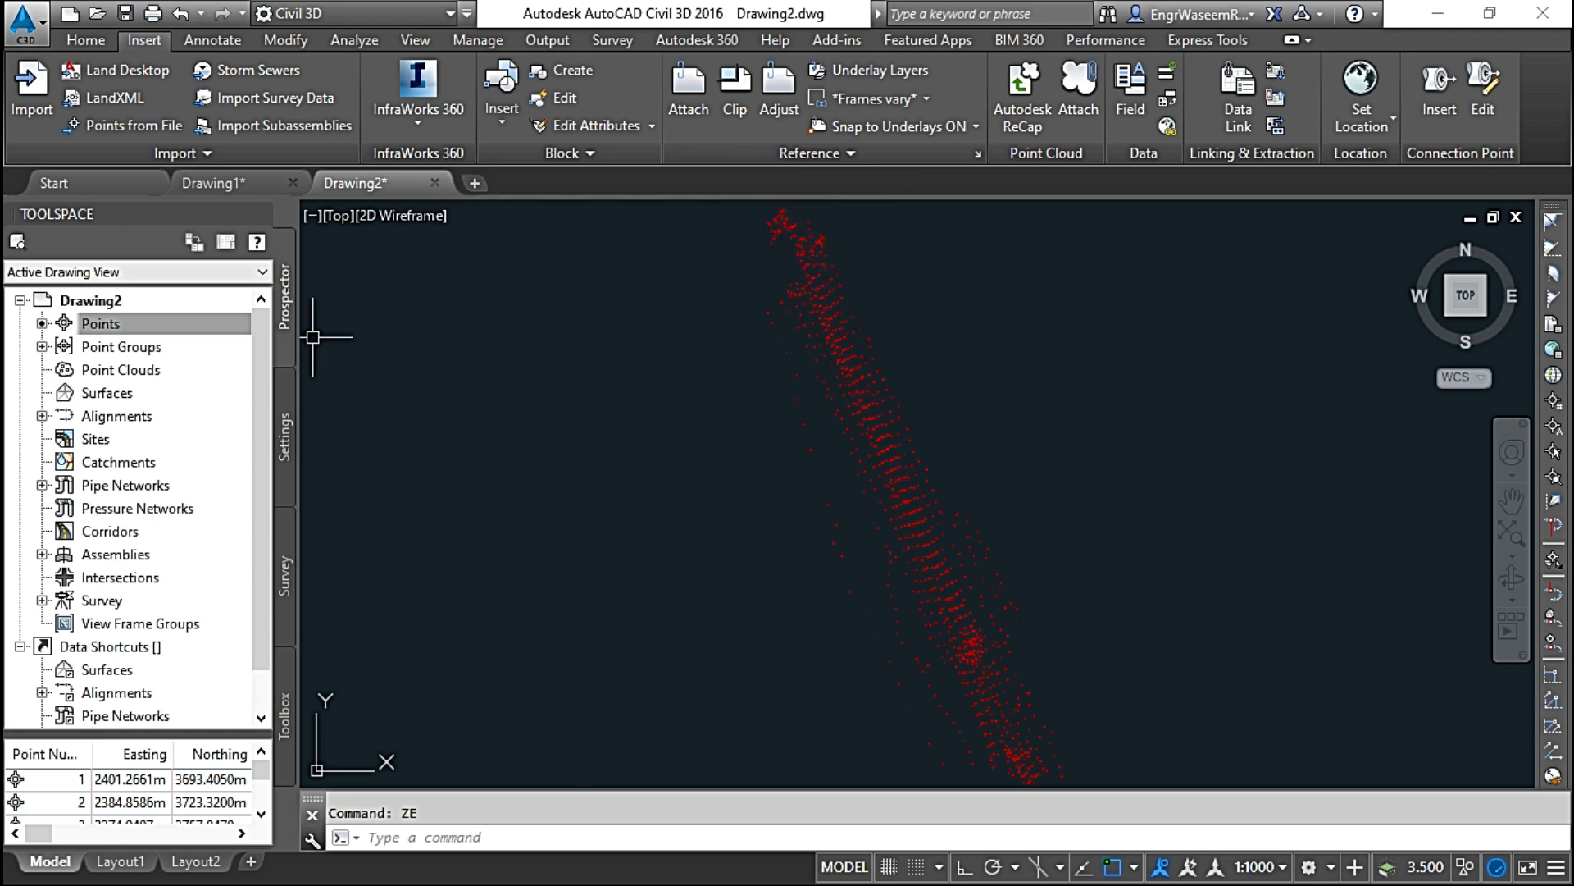
Step: Switch to Drawing1 and open the _All Points group in the Point Editor
key("ctrl+Tab")
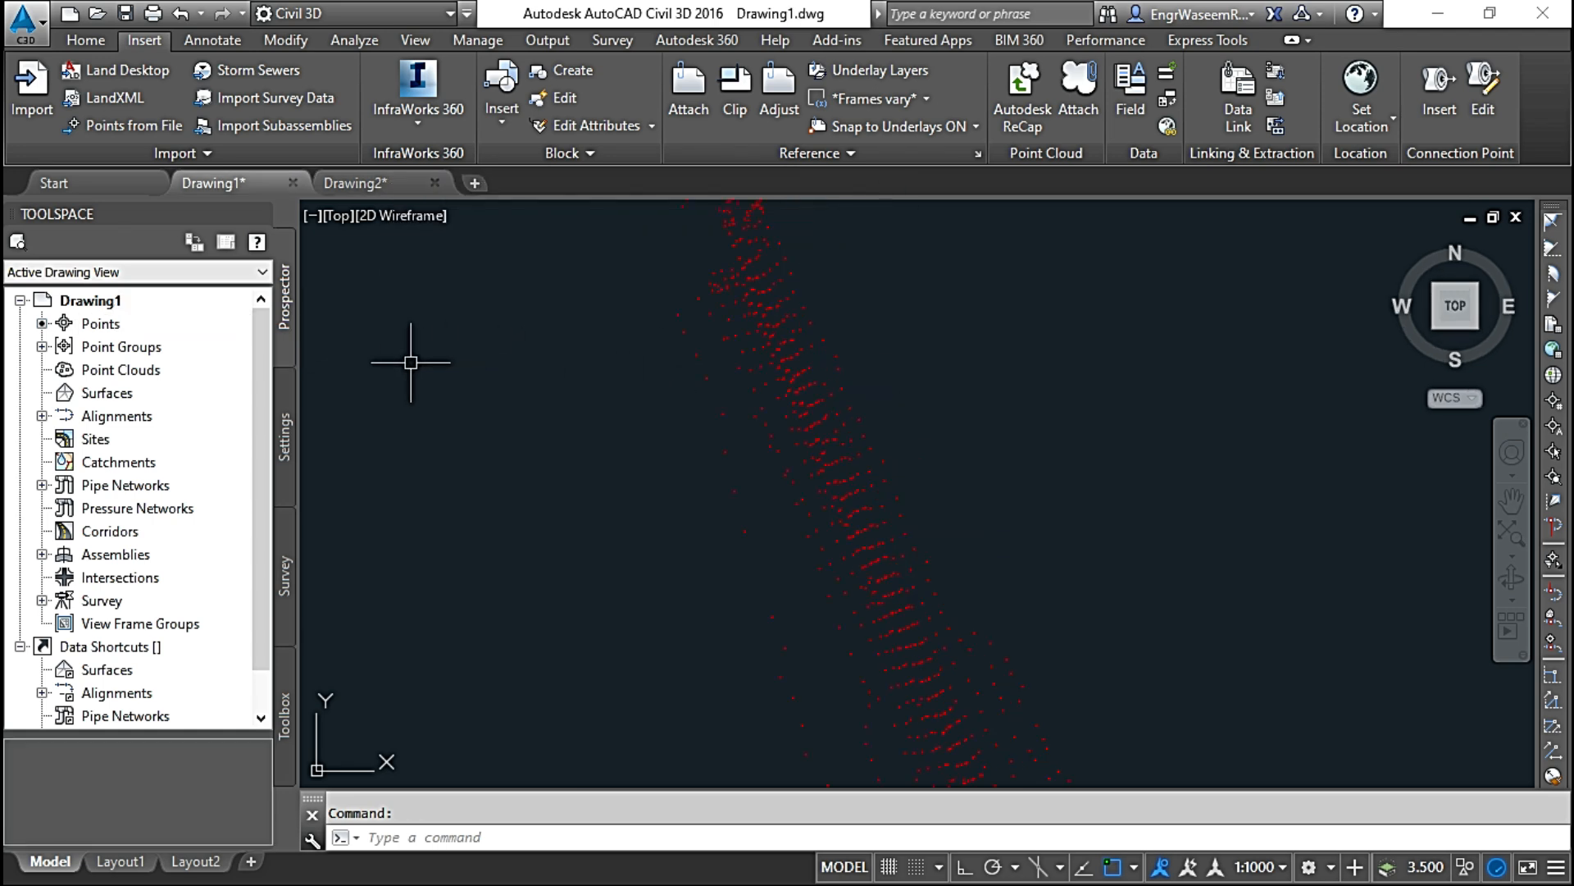
left_click(42, 347)
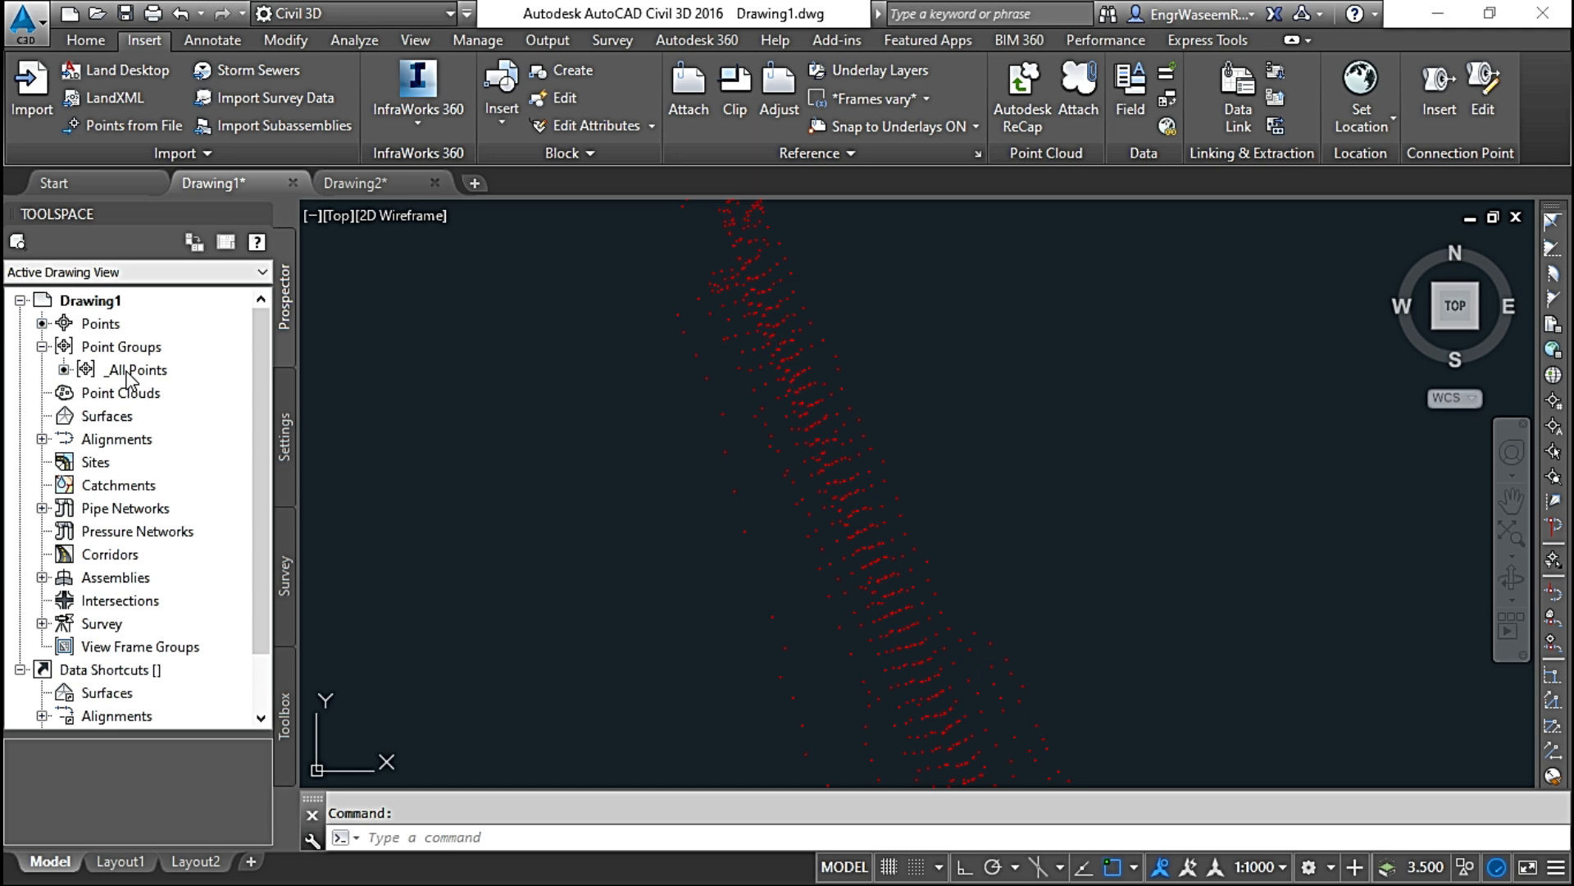
mouse_move(128, 376)
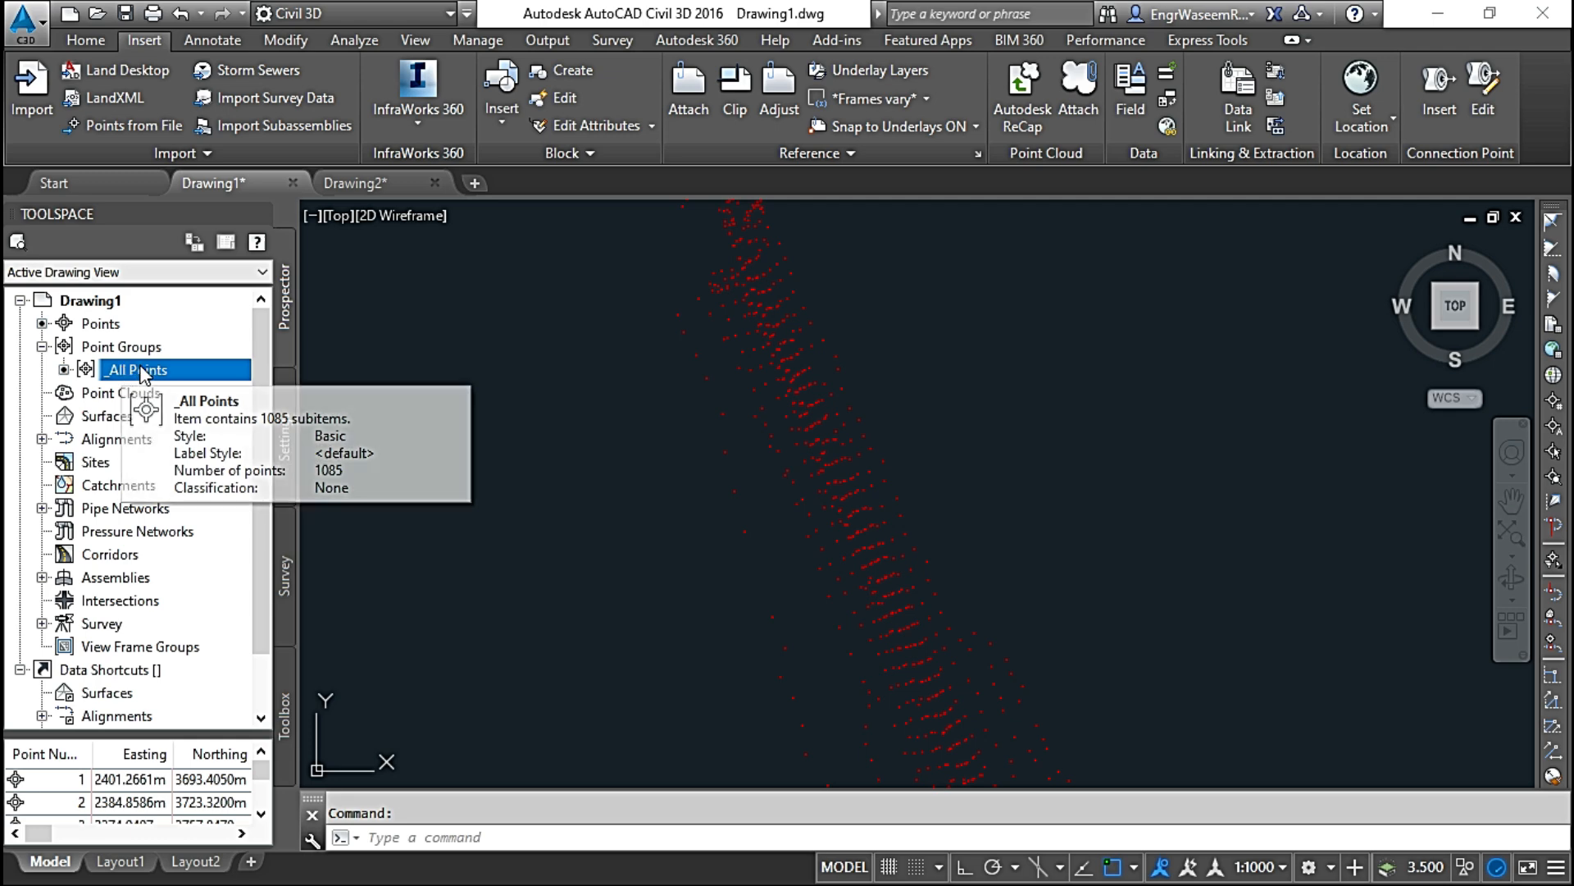
right_click(152, 370)
left_click(224, 421)
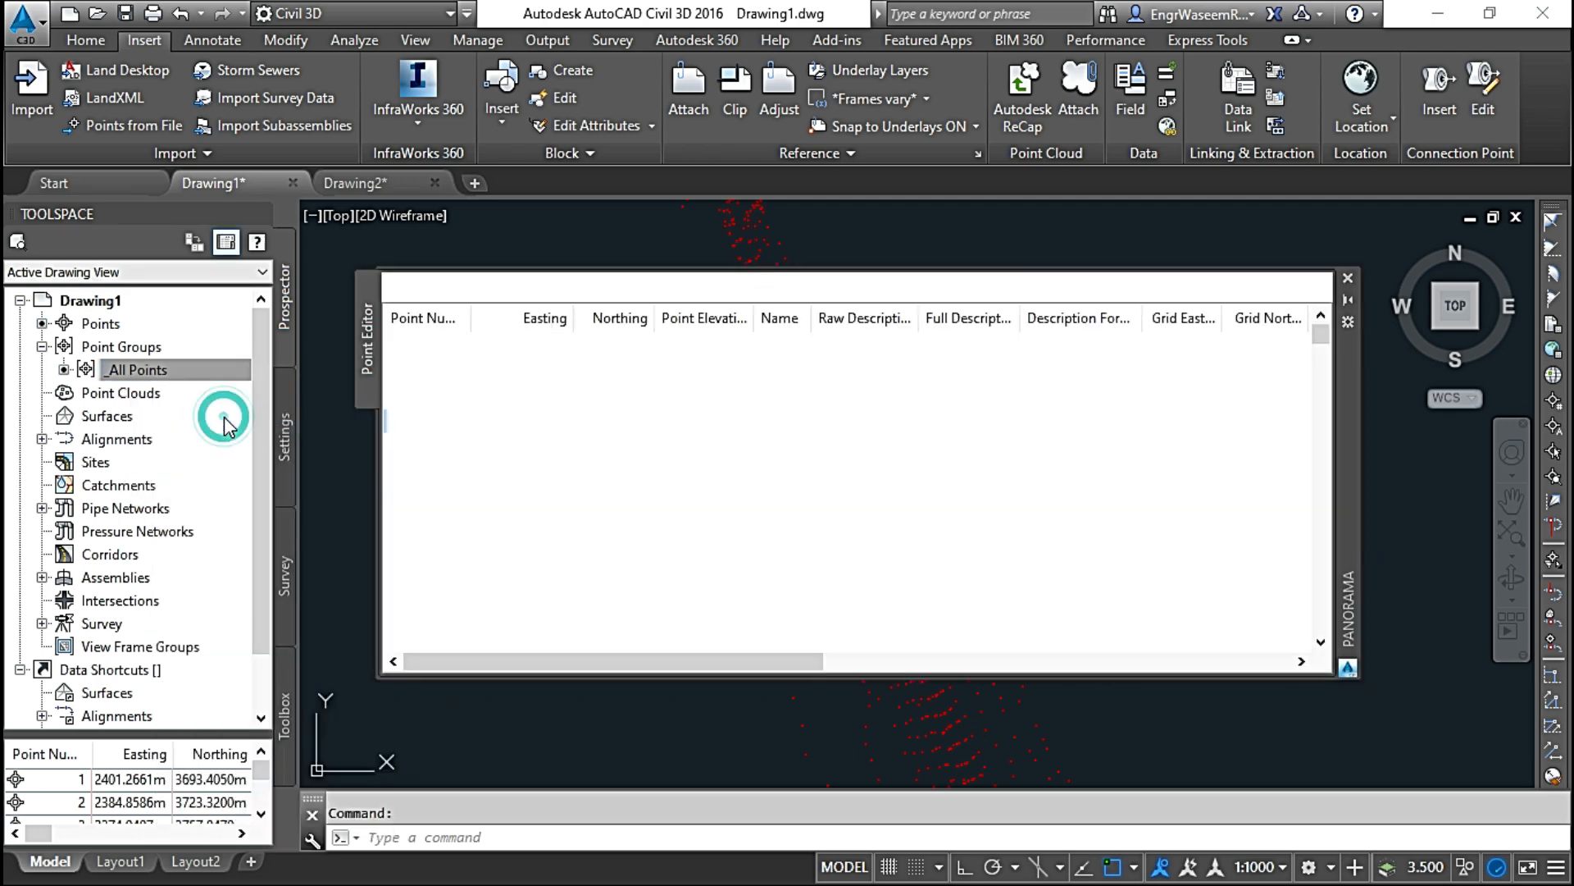
Step: Examine the raw and full descriptions of the points in the Point Editor, then close the table
scroll(696, 446, "right", 5)
scroll(1043, 430, "right", 3)
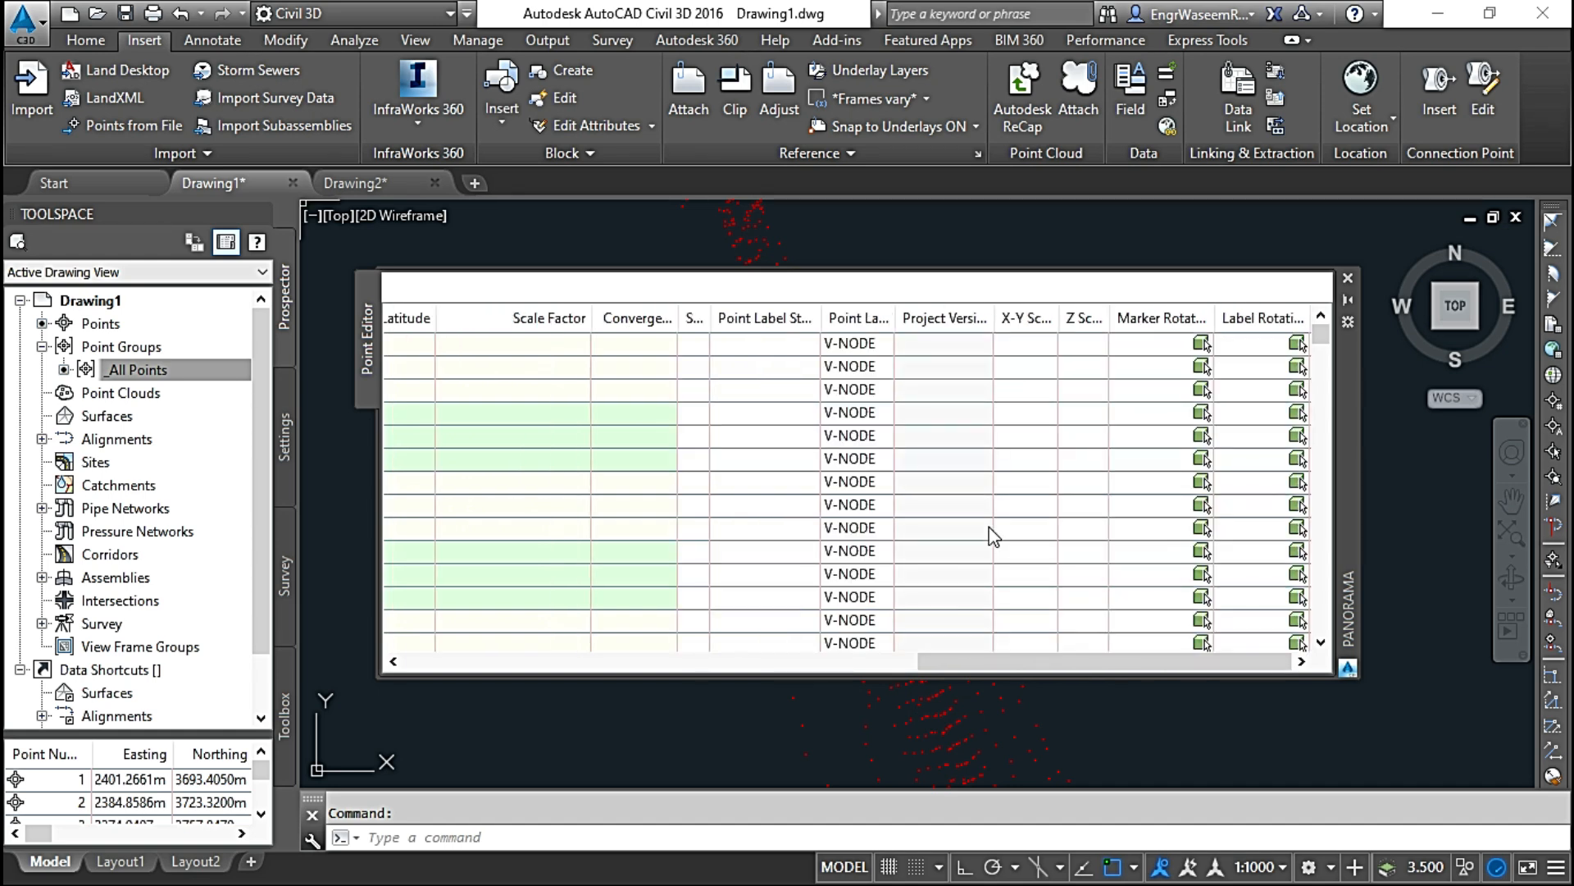
left_click_drag(1031, 666, 493, 650)
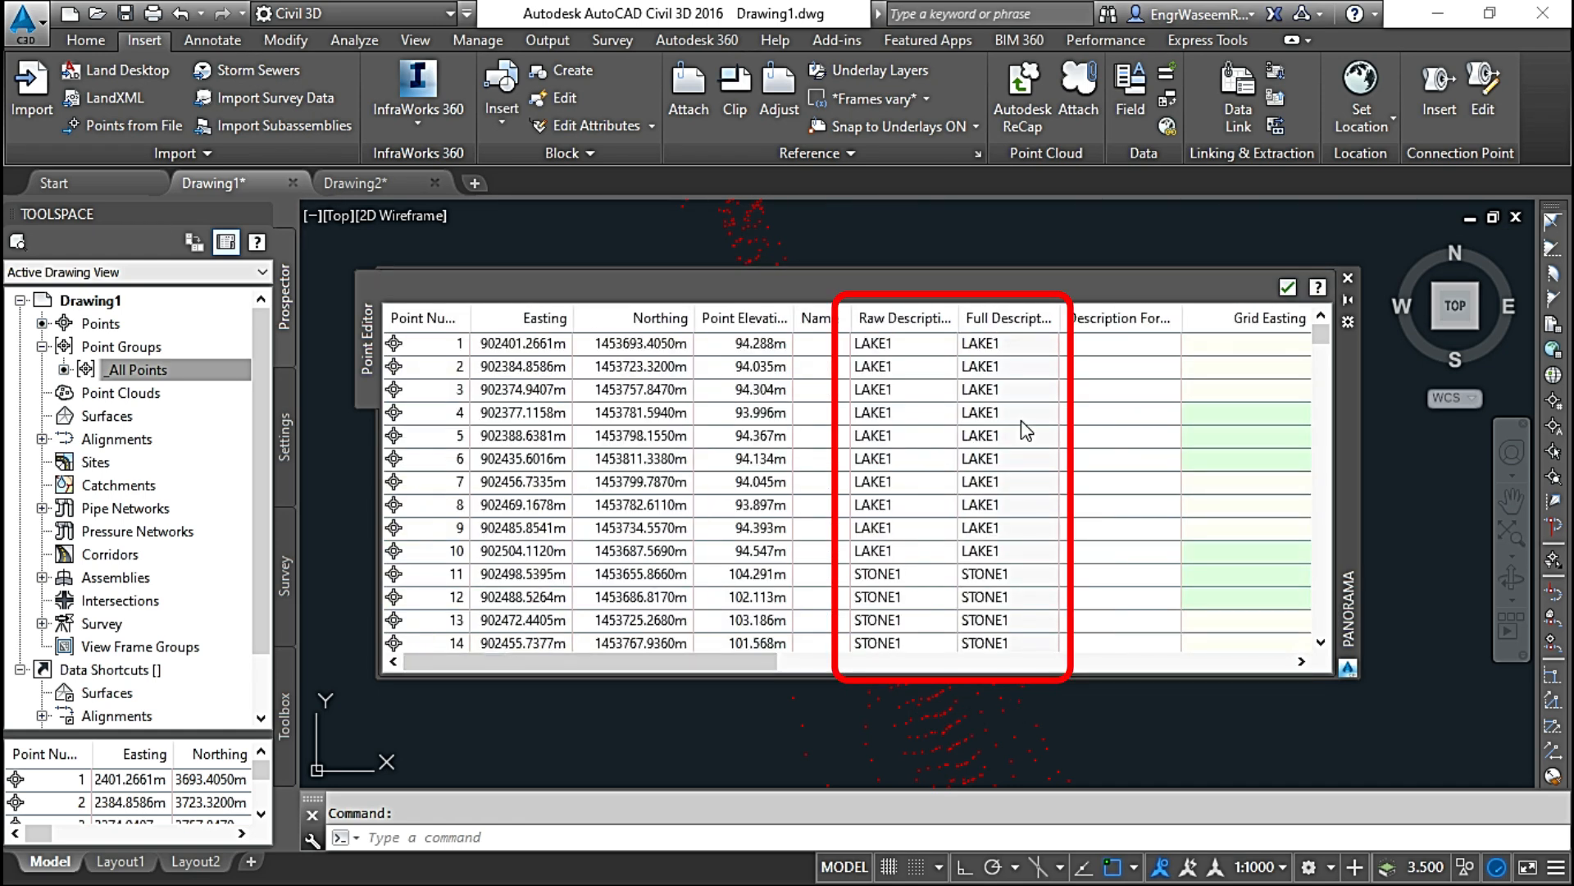
scroll(927, 400, "down", 4)
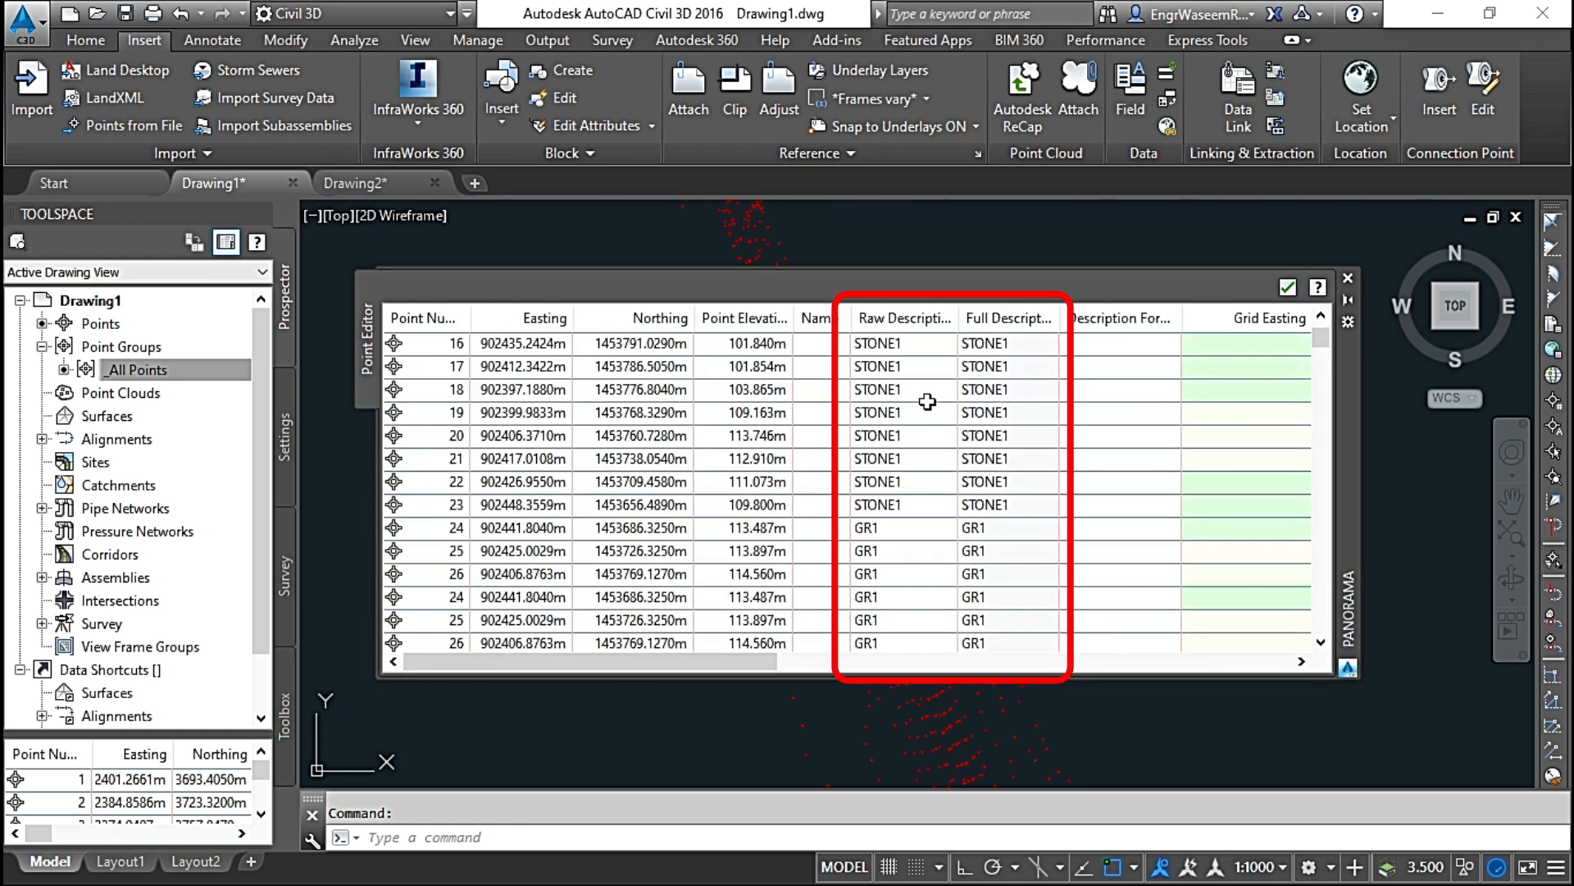
scroll(927, 410, "up", 7)
scroll(929, 430, "down", 14)
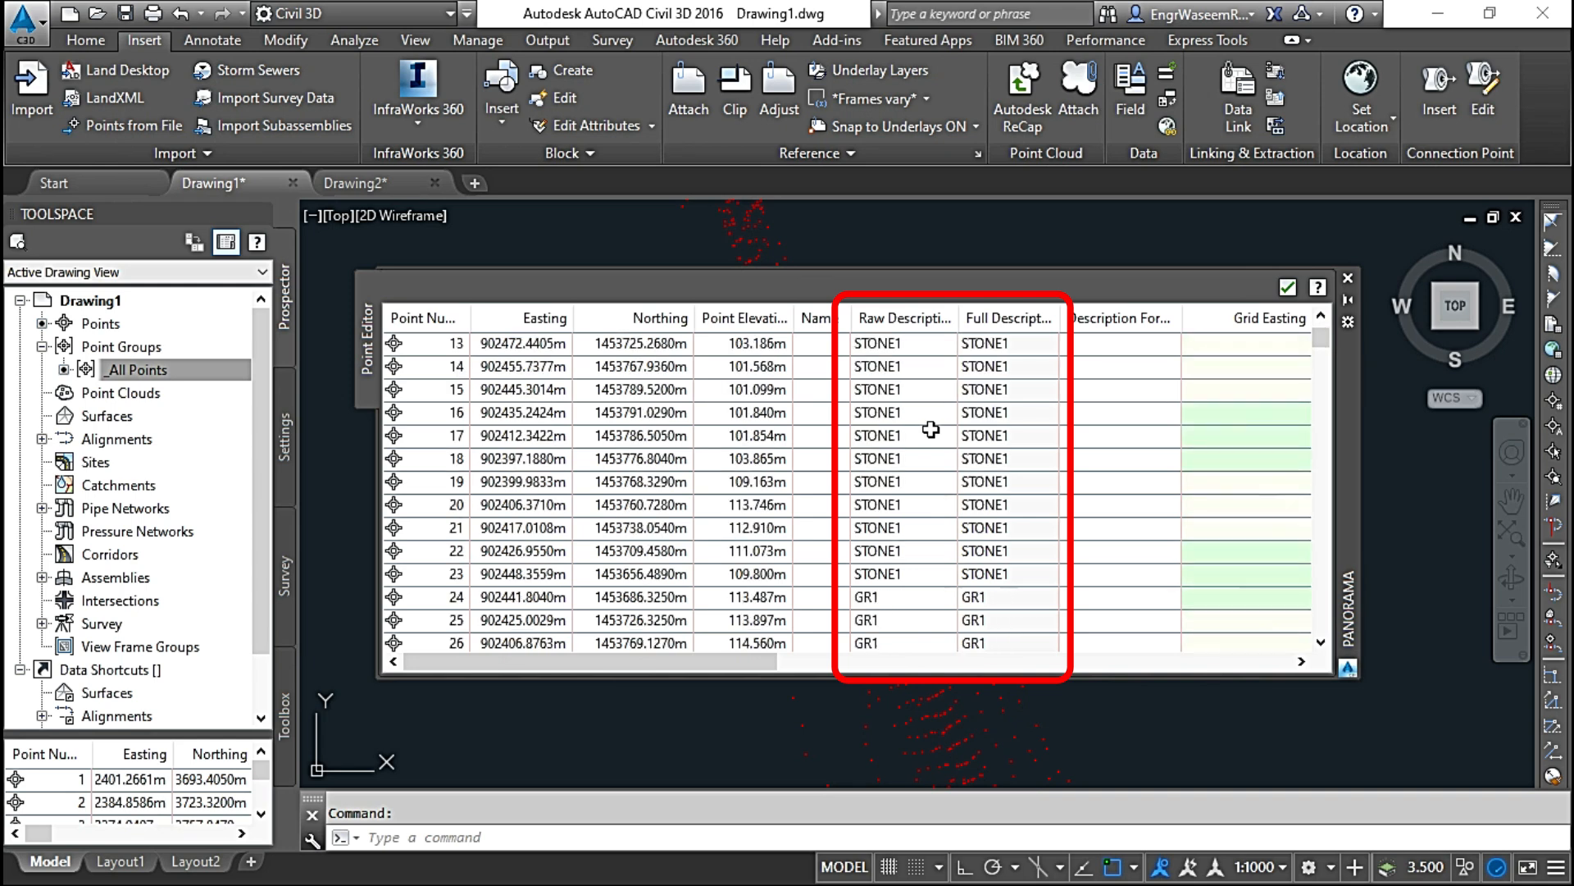
scroll(931, 434, "up", 2)
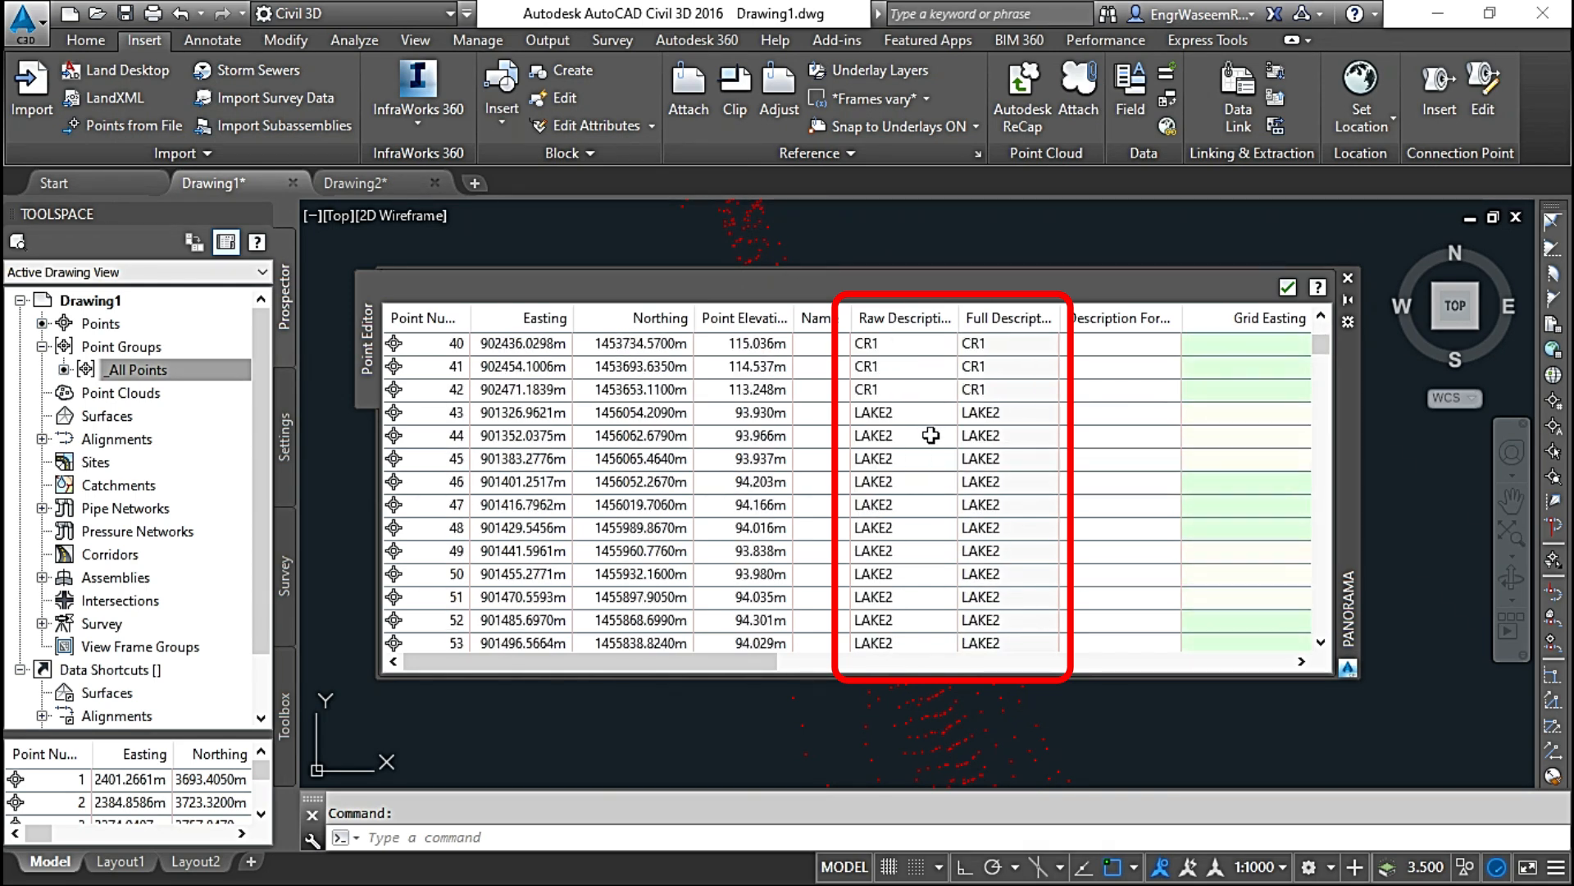
scroll(931, 439, "down", 9)
scroll(935, 459, "down", 20)
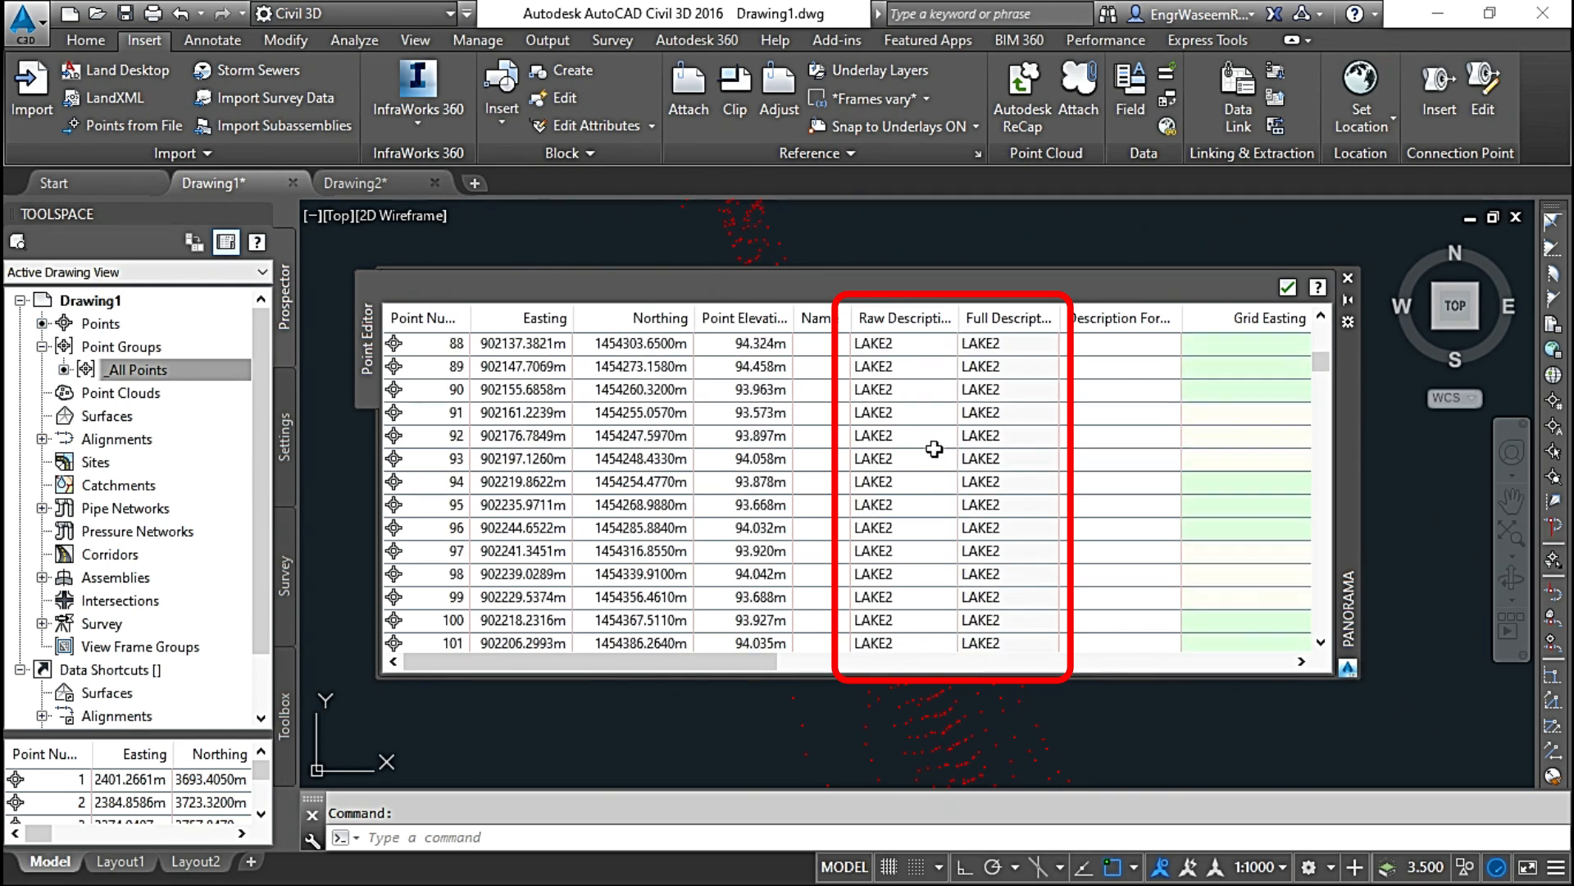
scroll(941, 500, "down", 20)
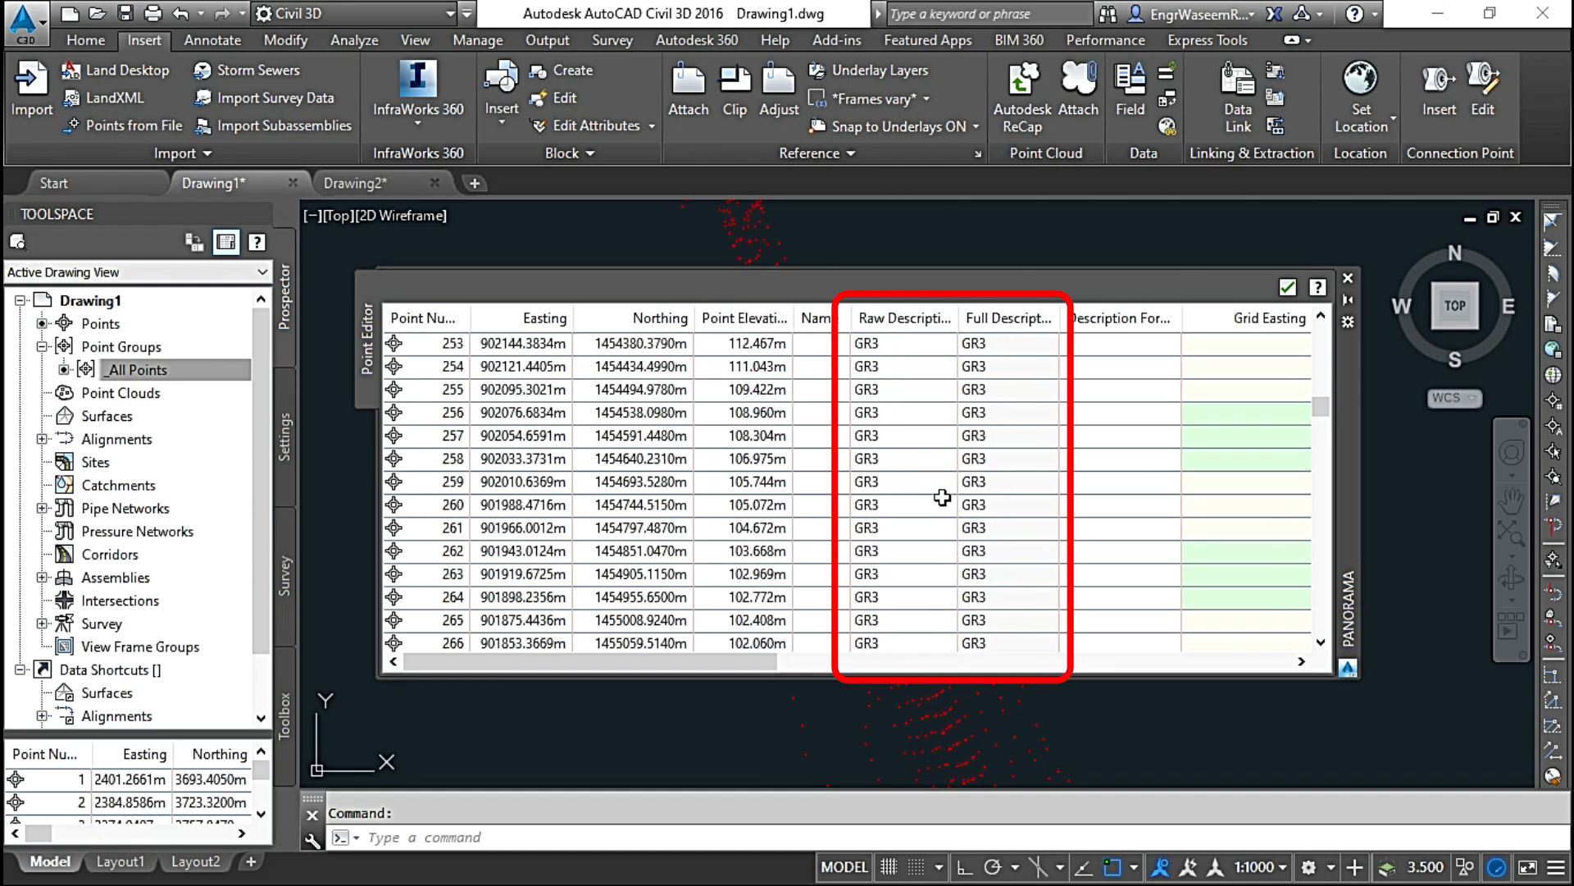
scroll(943, 517, "down", 11)
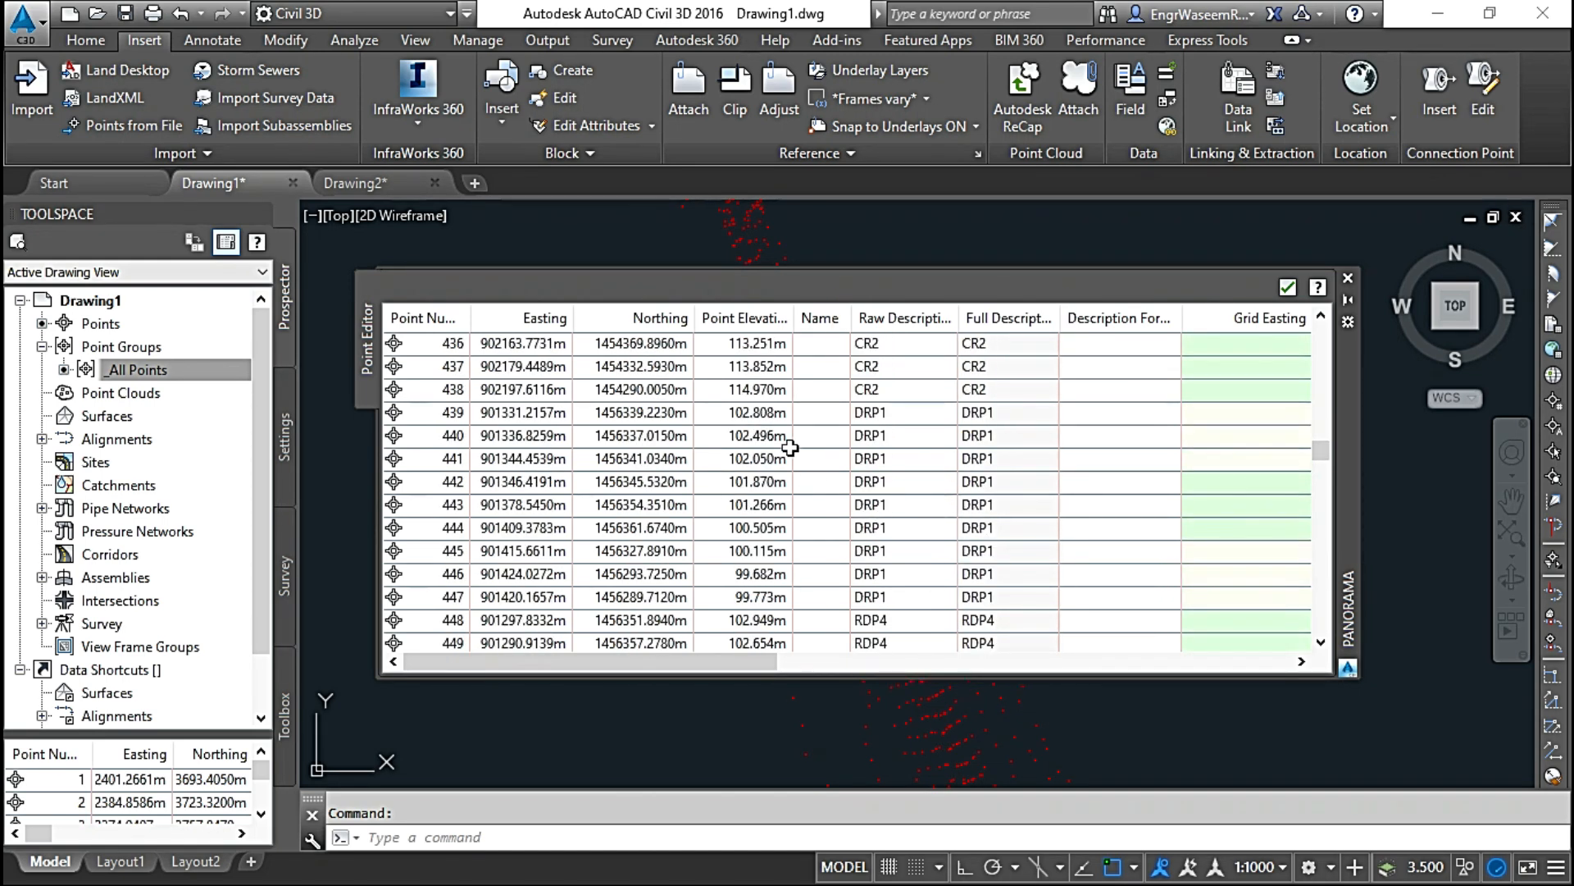
left_click(1285, 289)
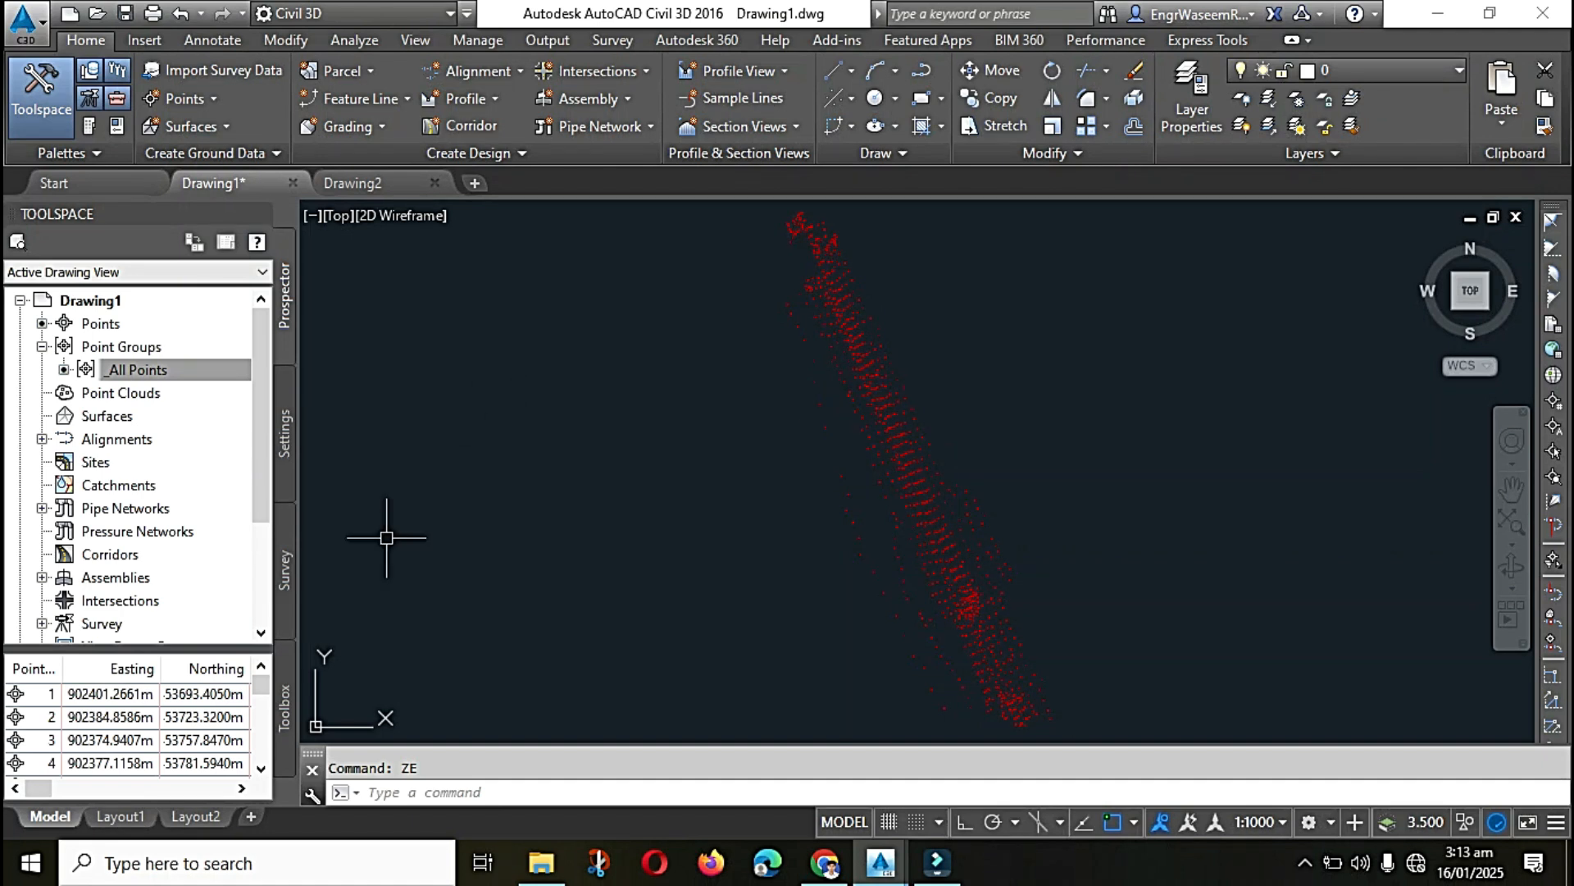
Step: Start a new point group in Drawing1 named BLDG with the description Building Points
left_click(146, 348)
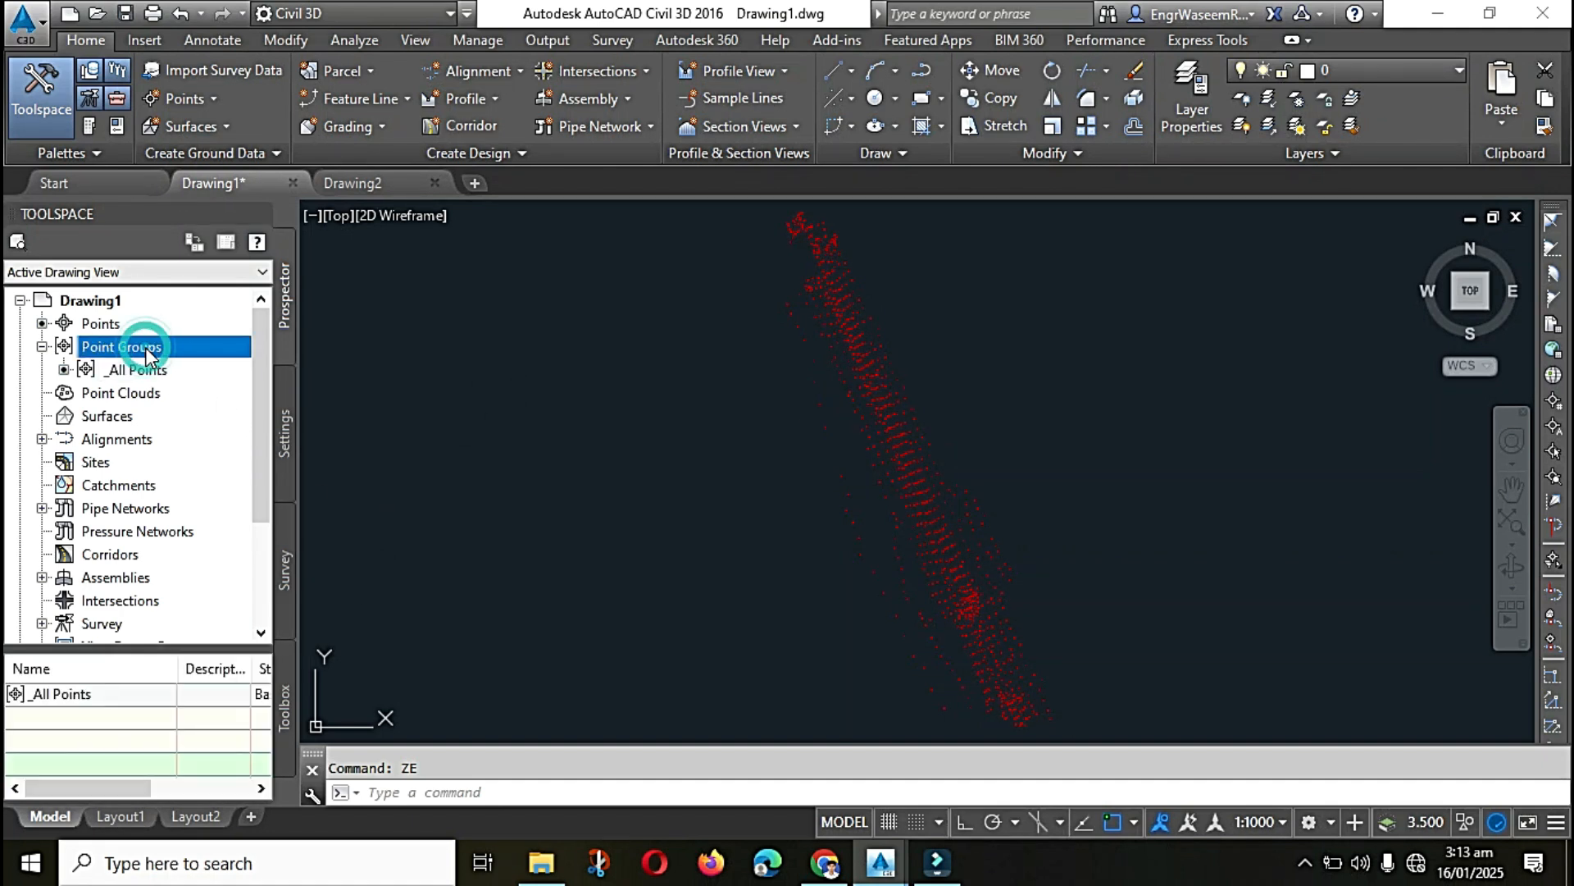
right_click(146, 348)
left_click(219, 396)
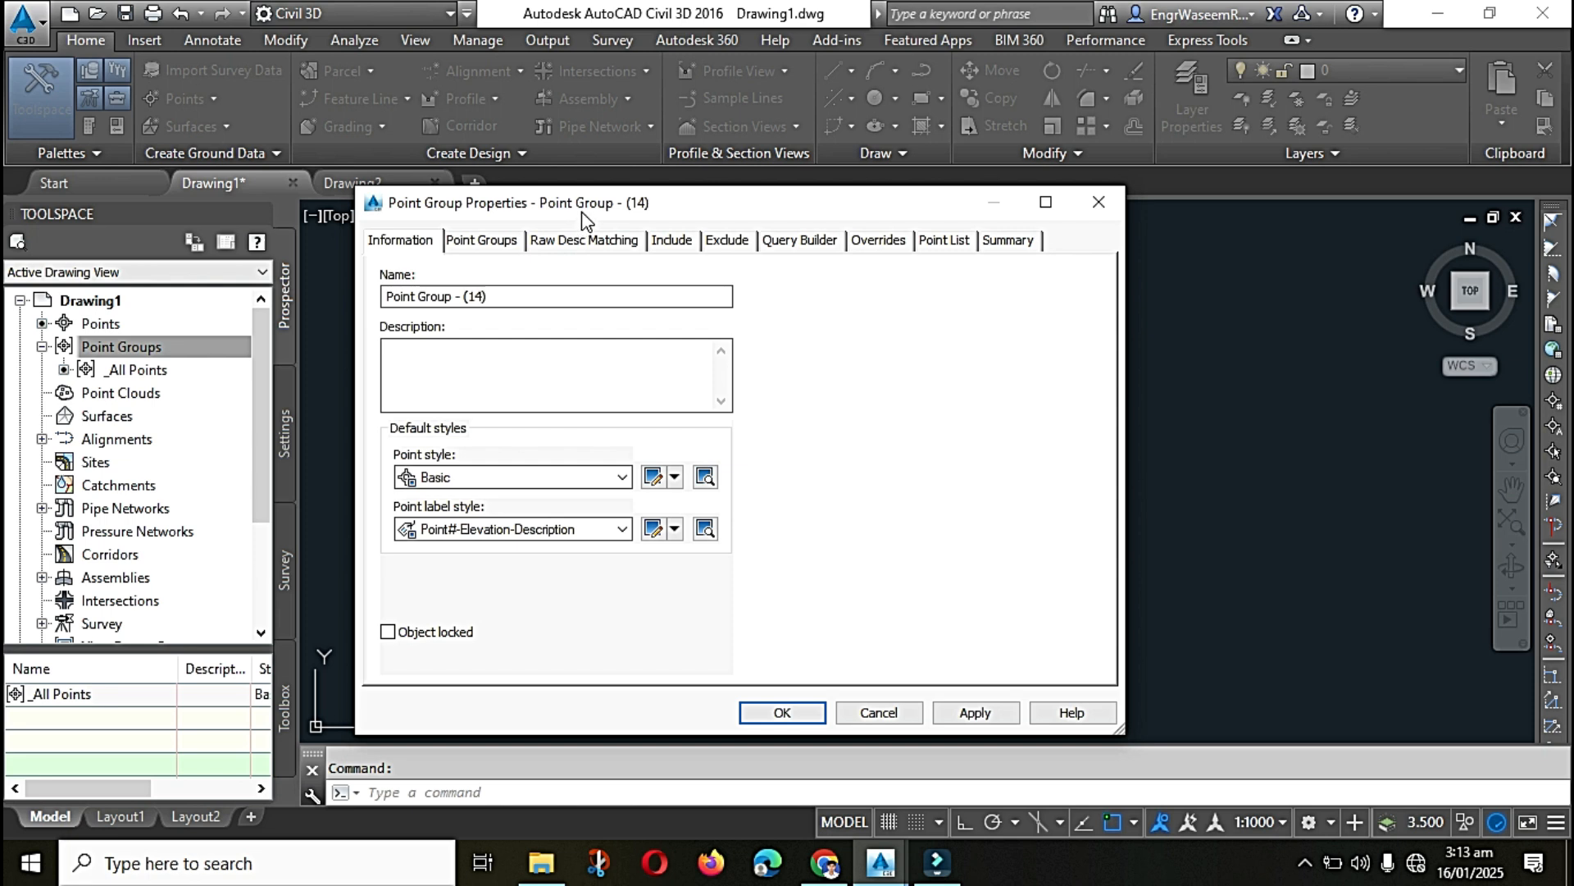
left_click_drag(582, 211, 576, 195)
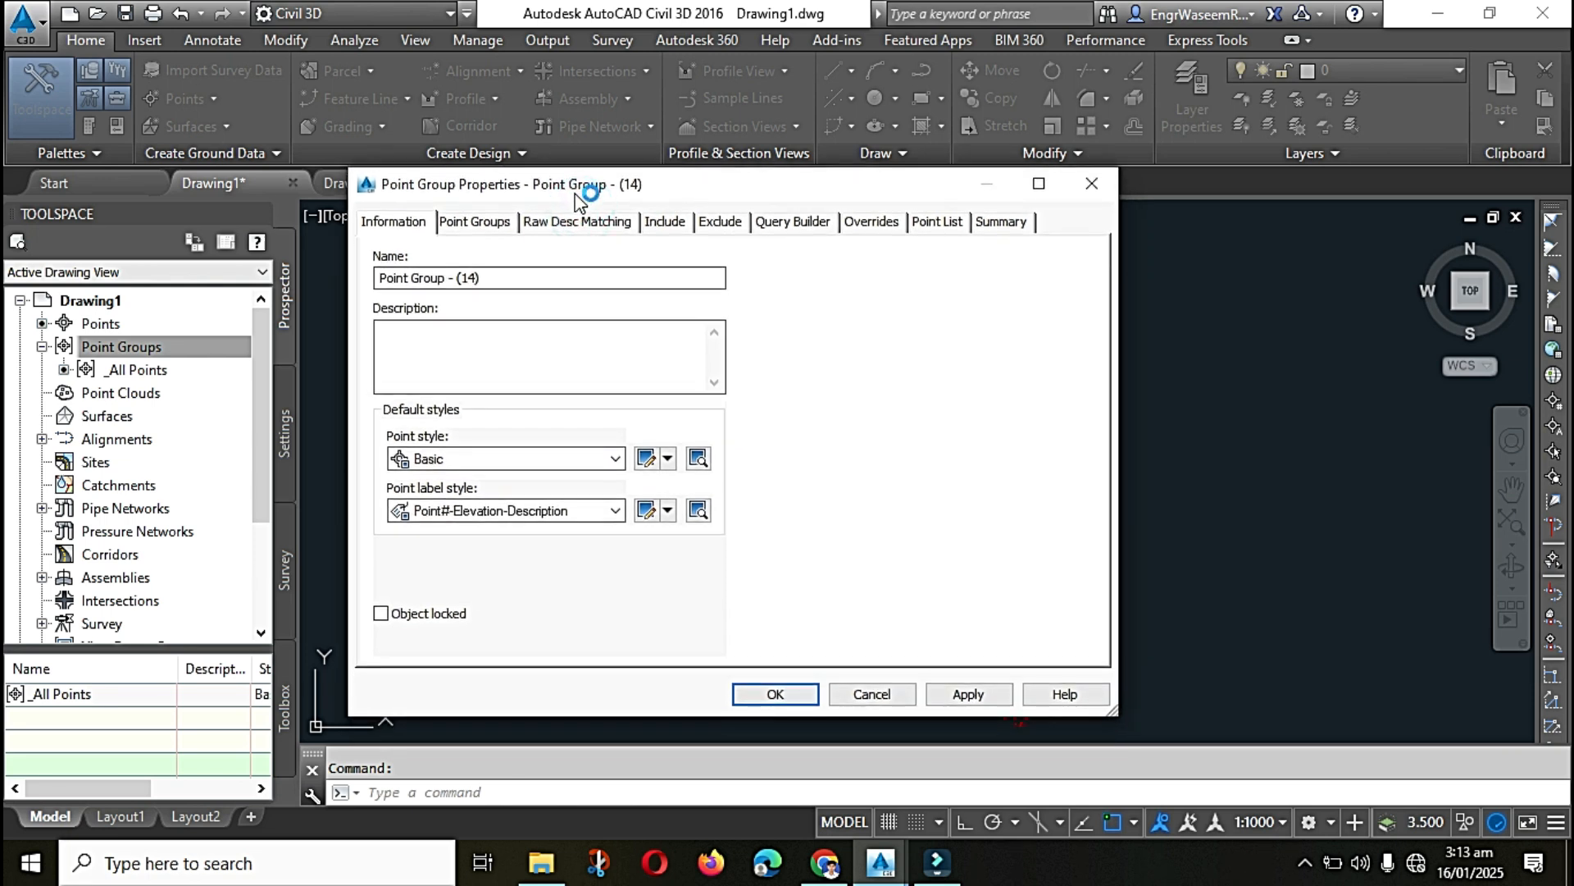
double_click(513, 276)
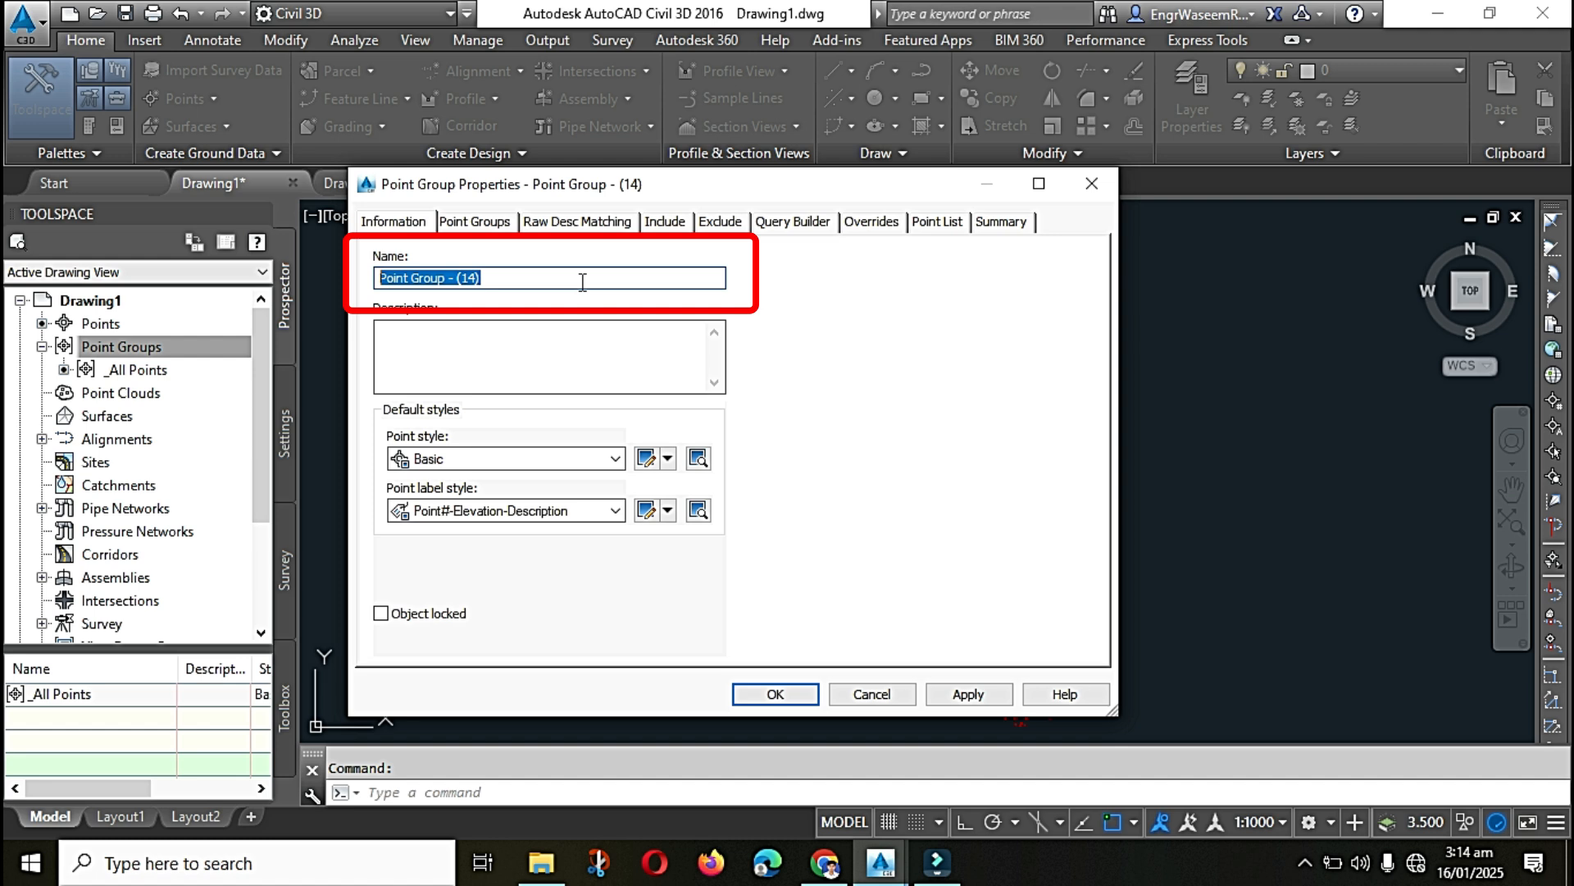
type("BLDG")
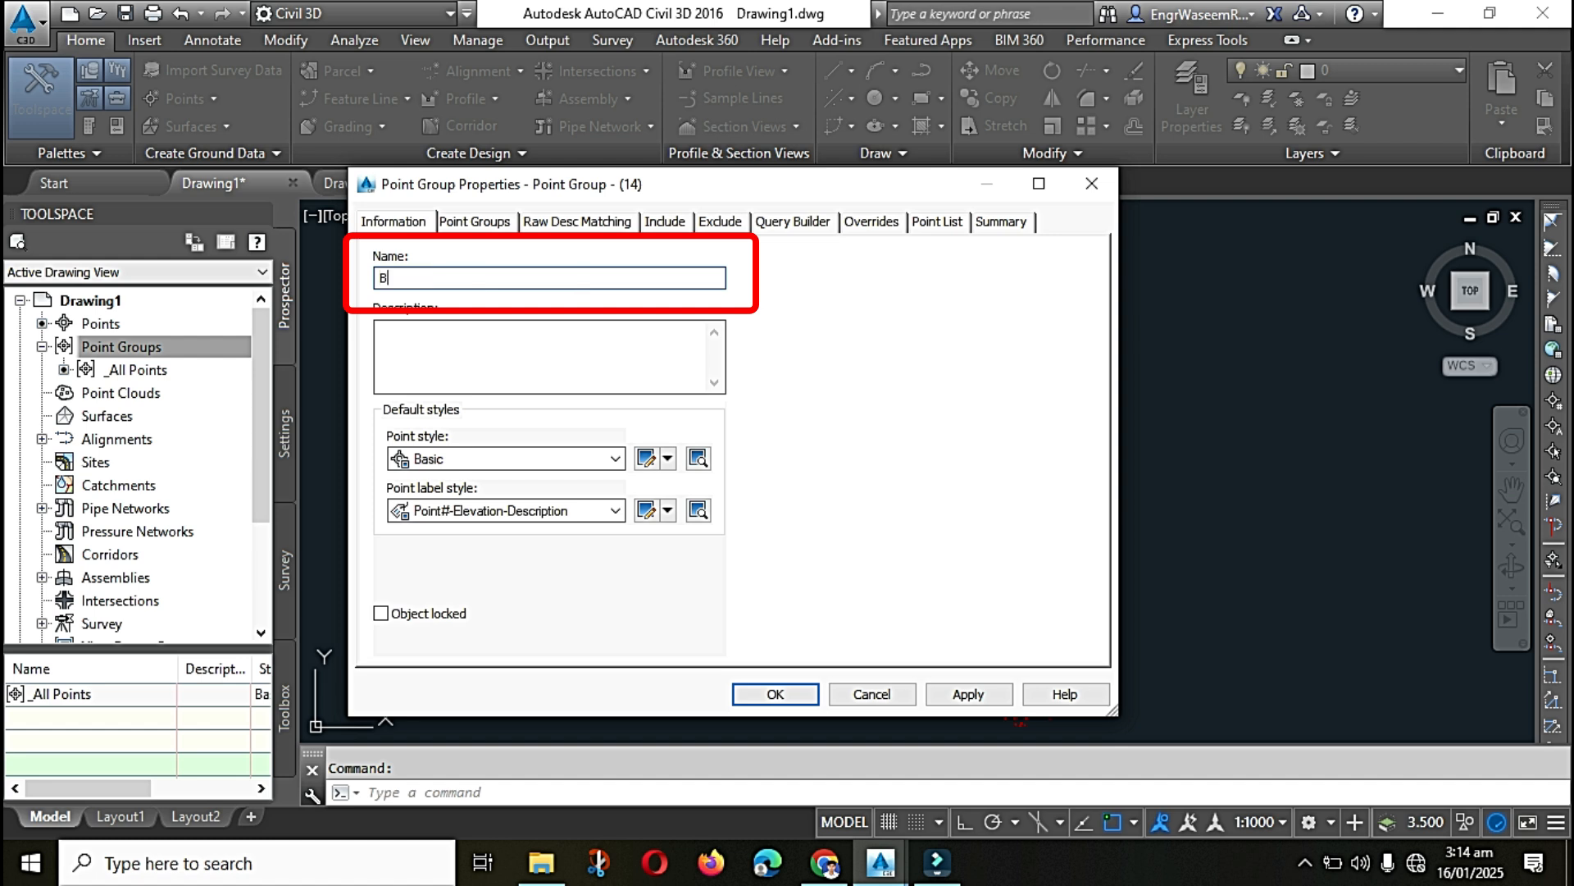
left_click(427, 358)
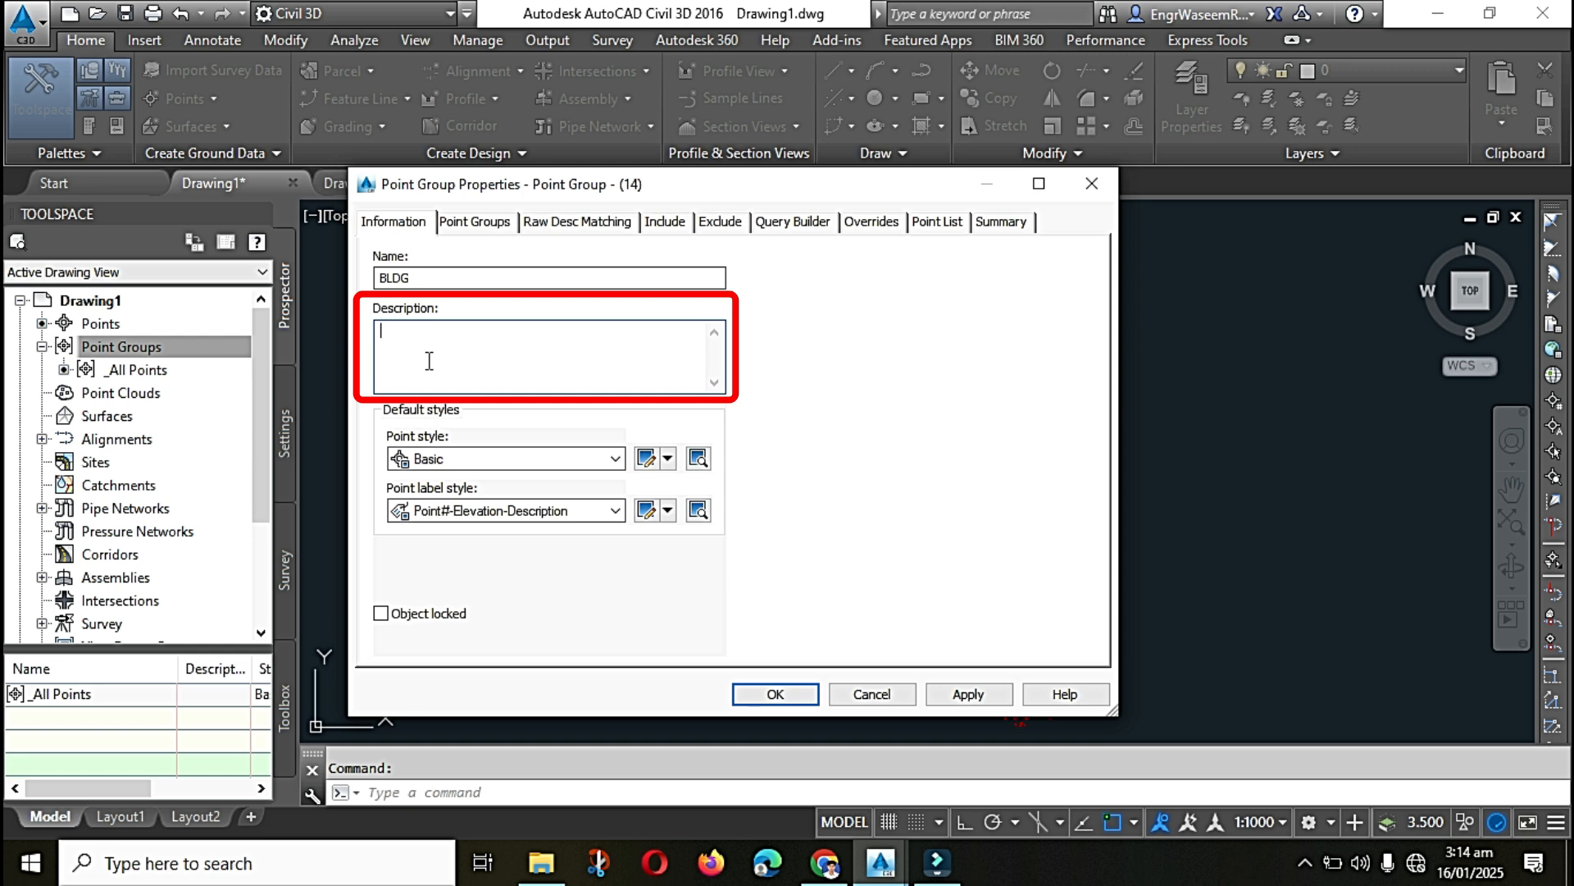
type("Building Points")
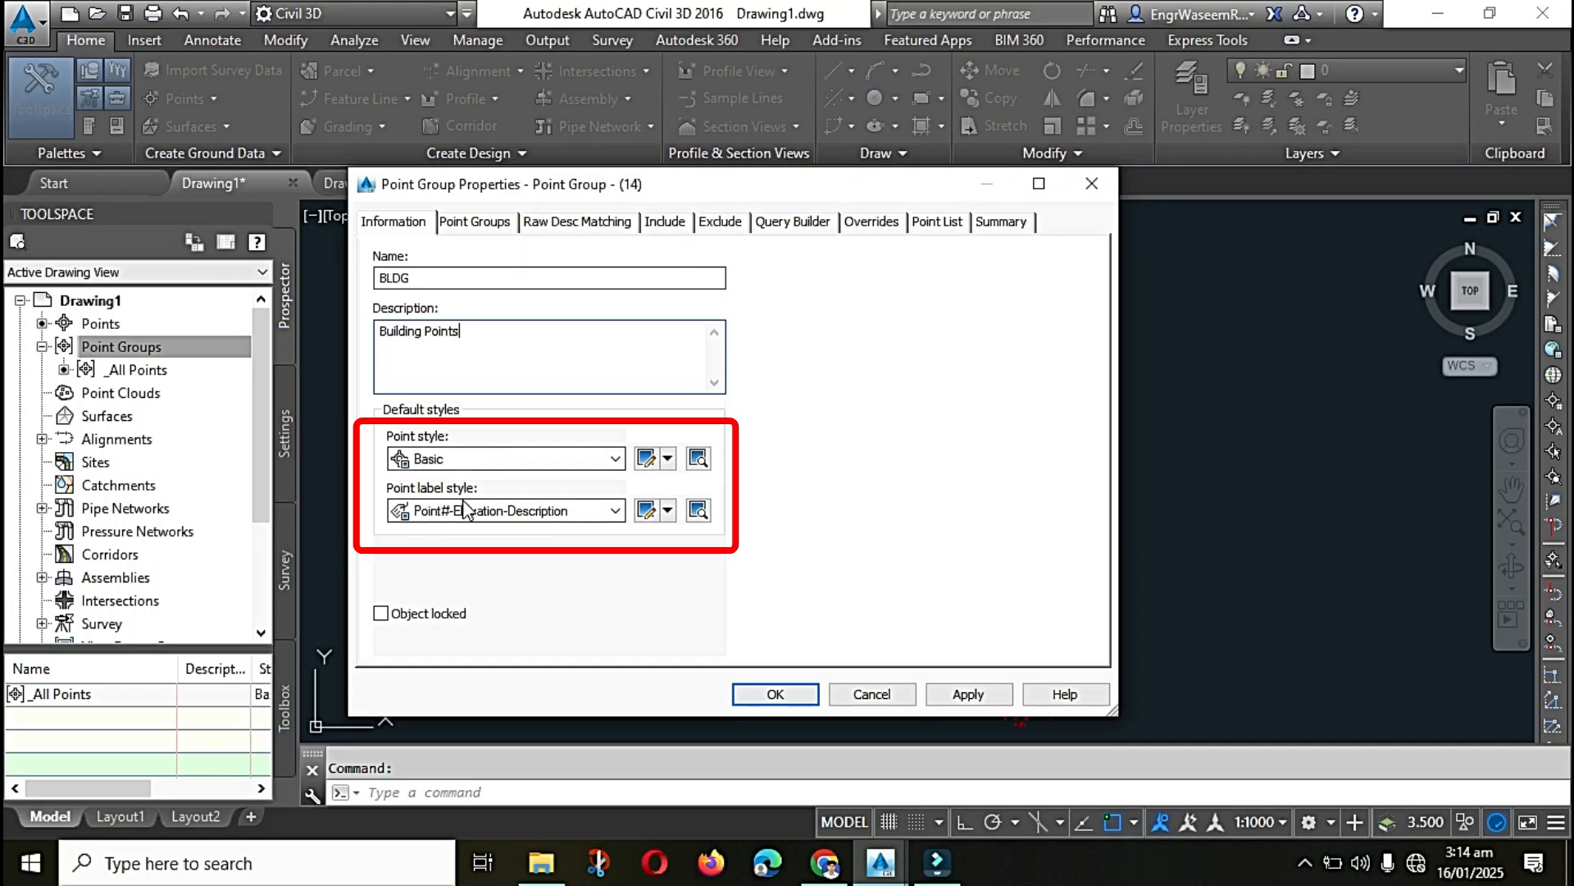
Step: Keep Basic as the BLDG group's point style and Point#-Elevation-Description as its point label style
left_click(560, 464)
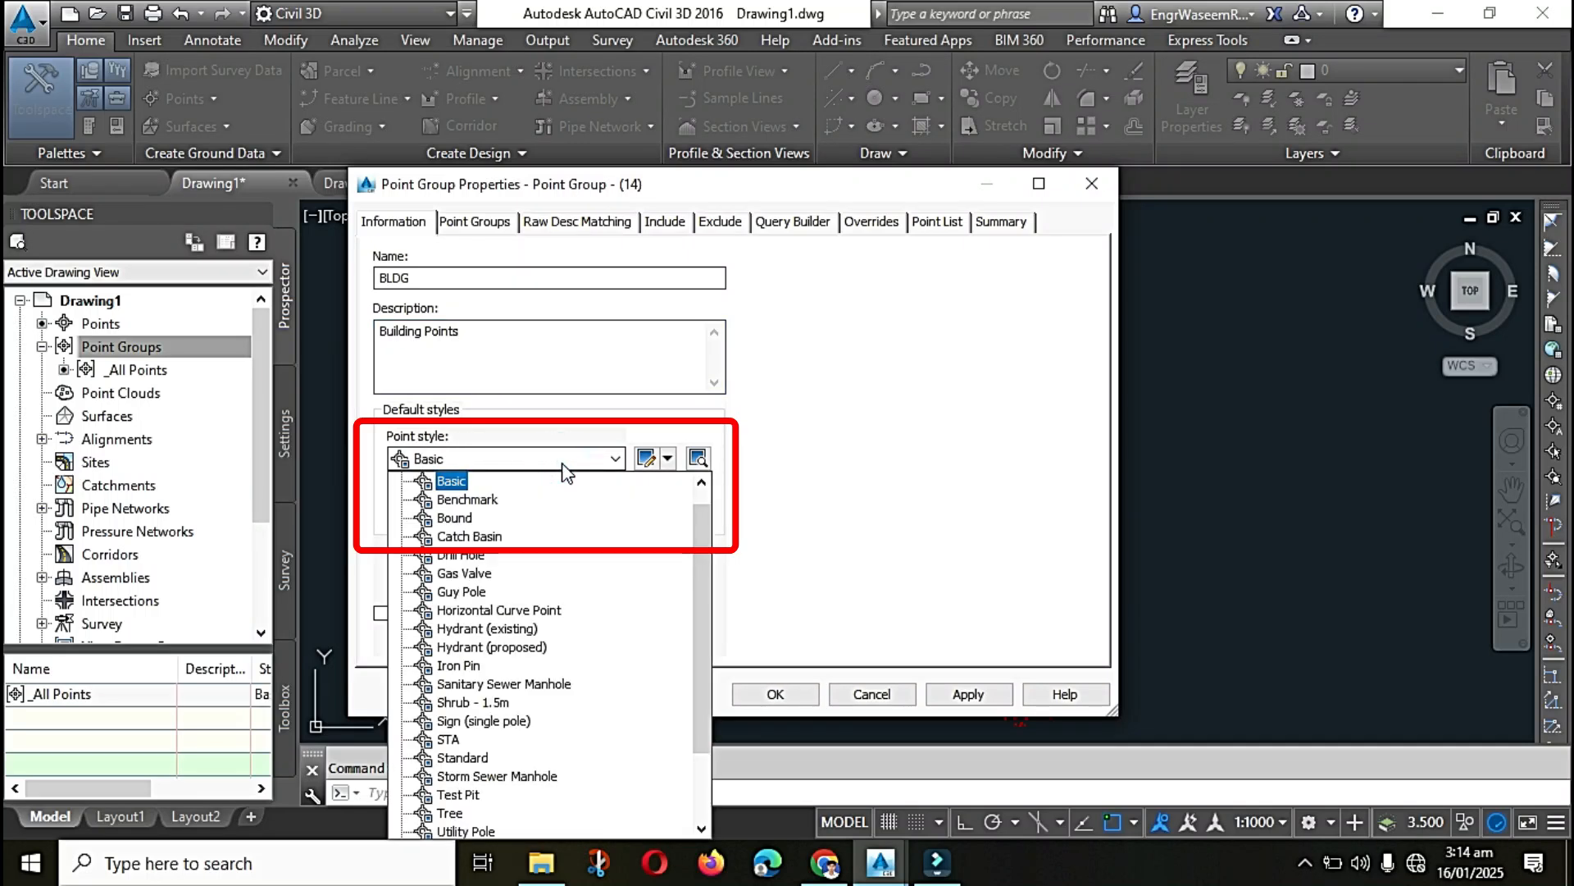
left_click(574, 459)
left_click(513, 511)
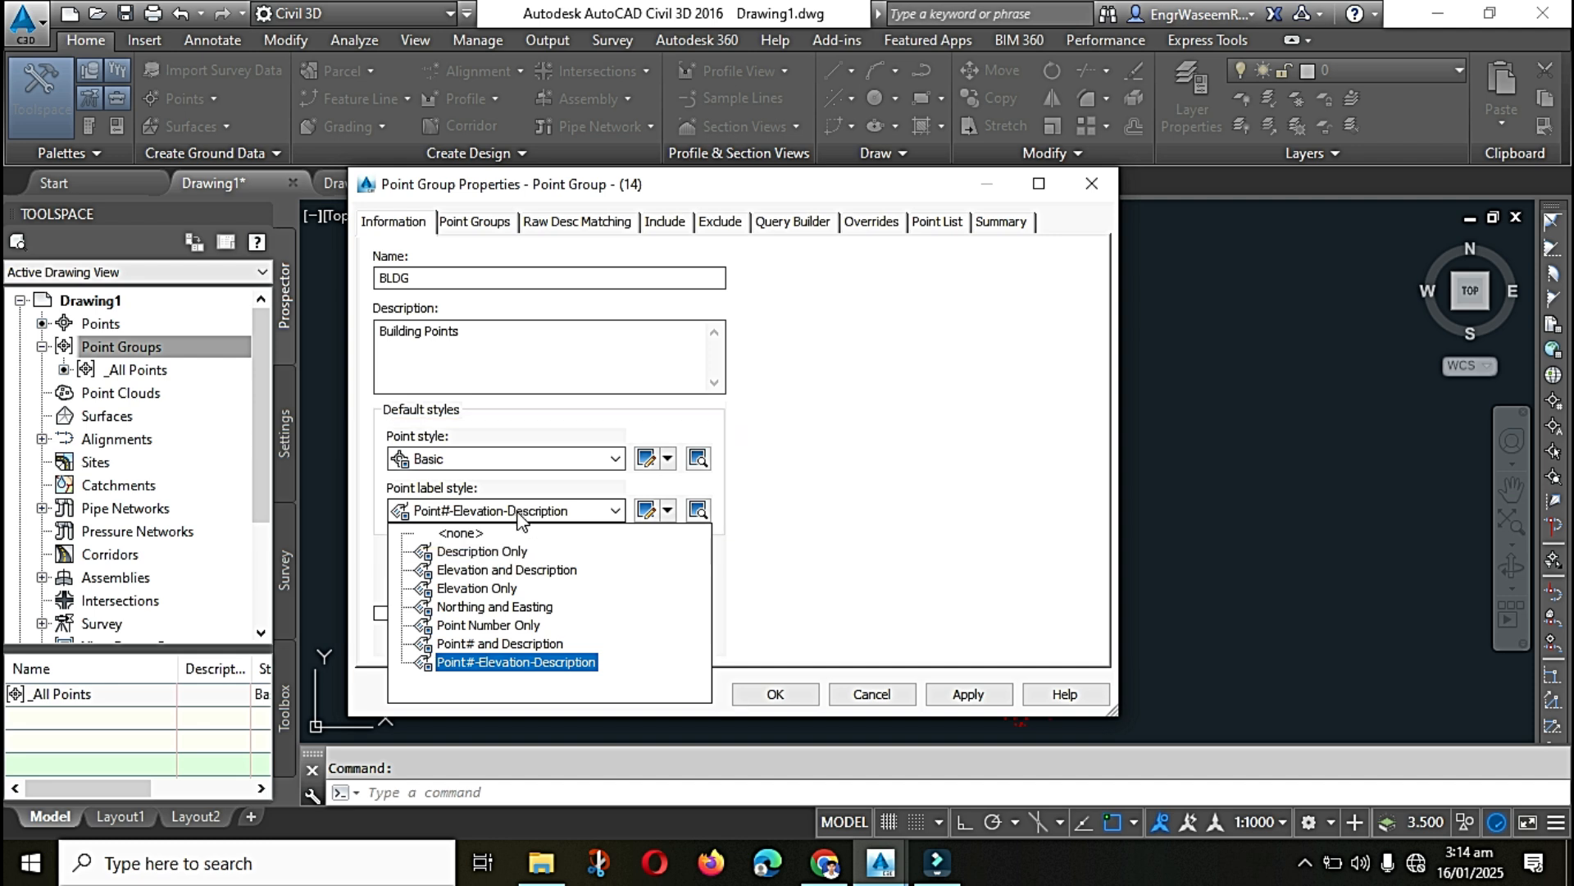
left_click(518, 517)
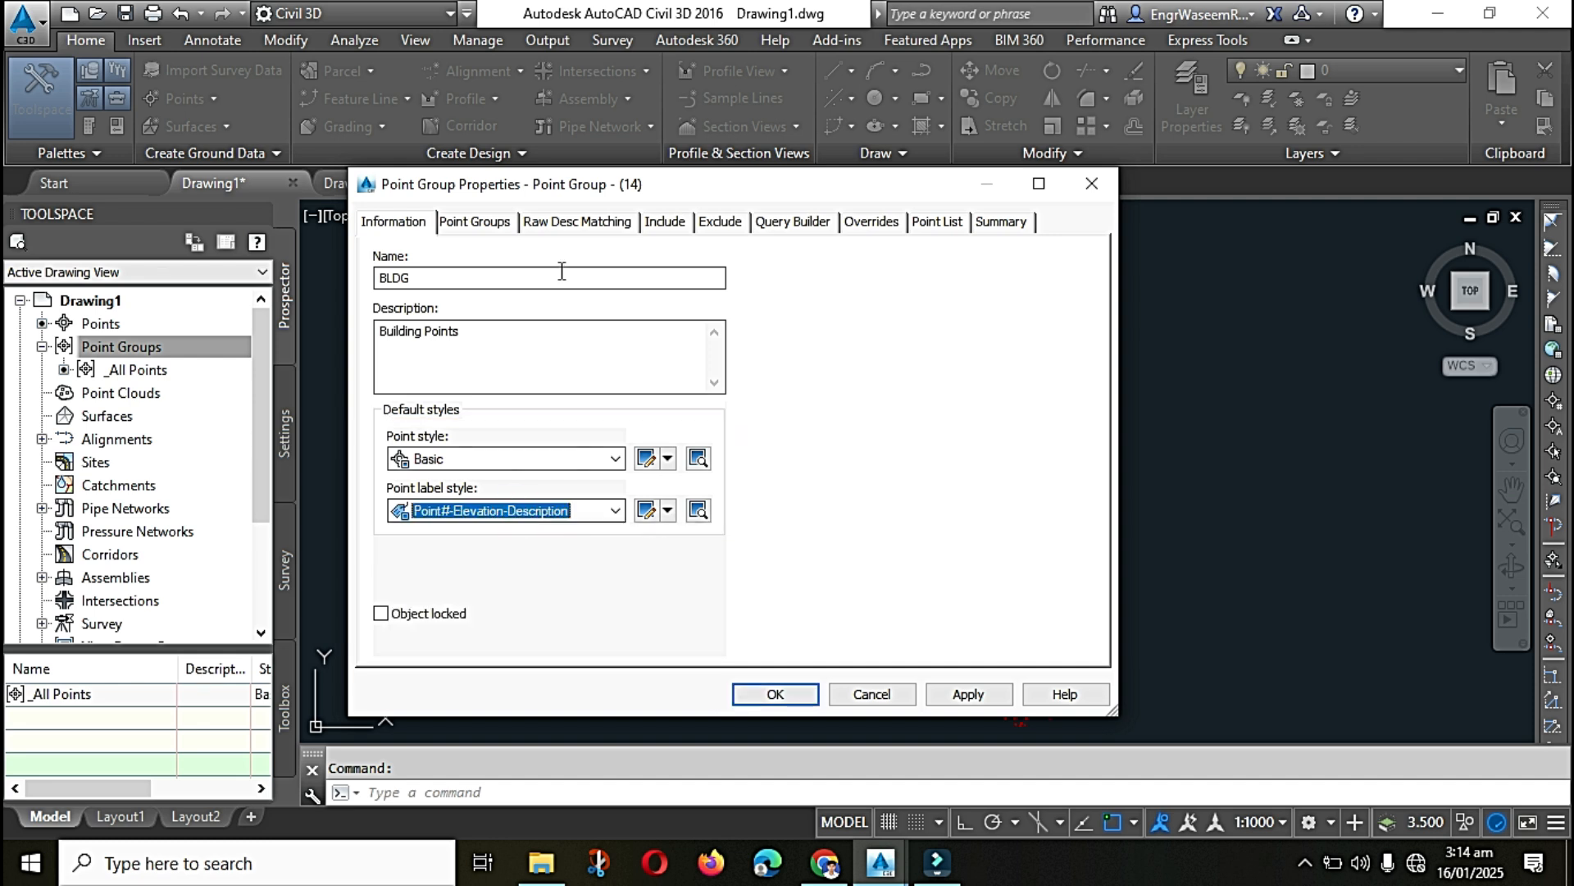
Step: Include points with raw descriptions matching BLDG*, check the group's point list, and create the BLDG group
left_click(666, 222)
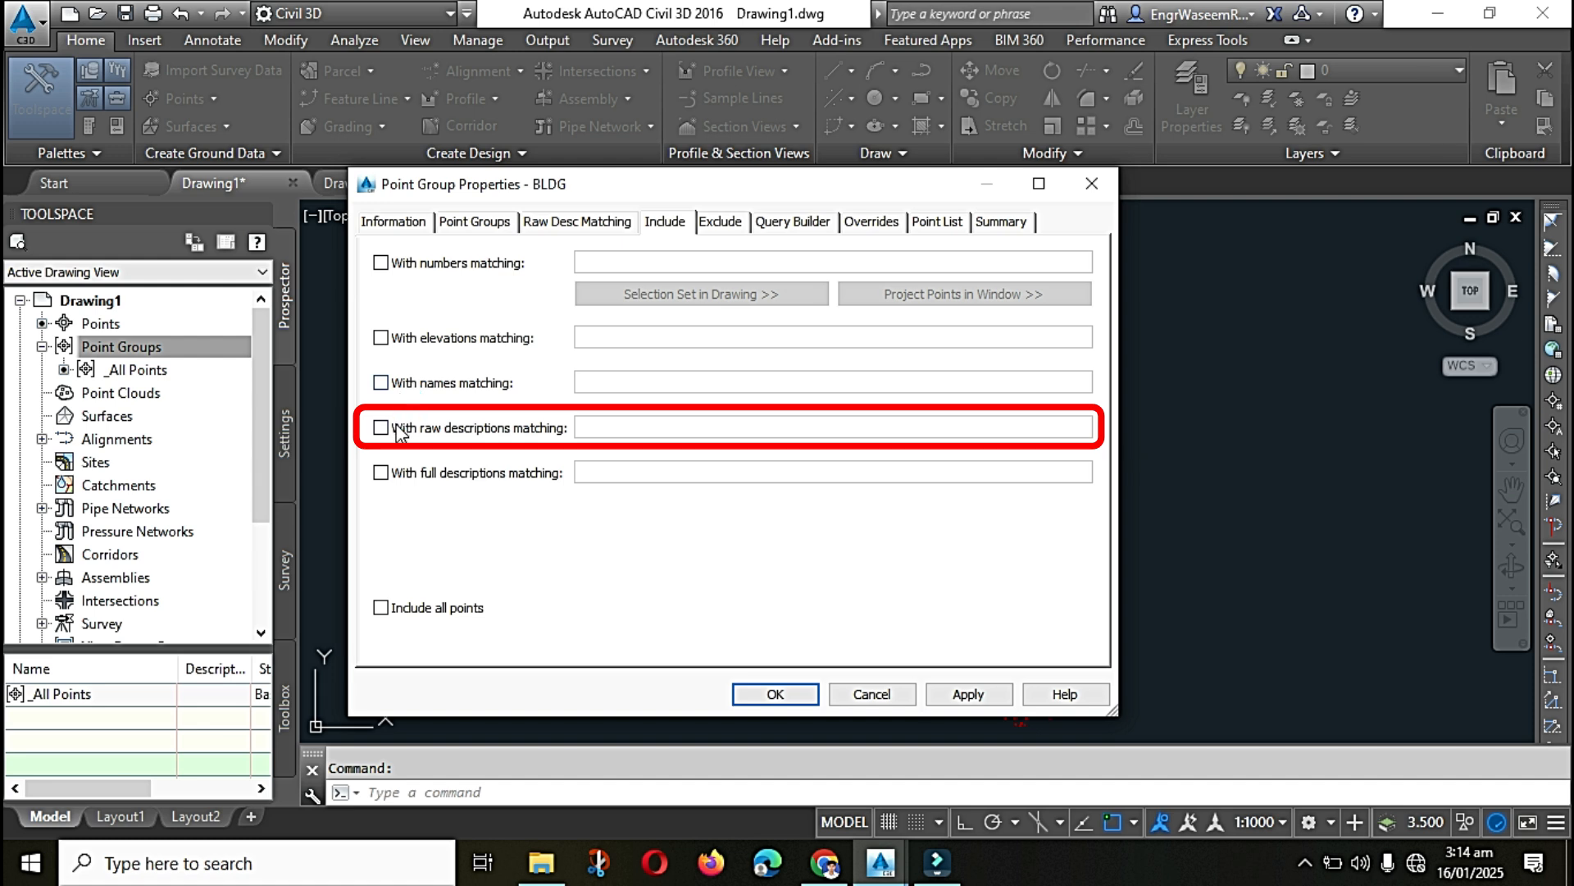
left_click(386, 428)
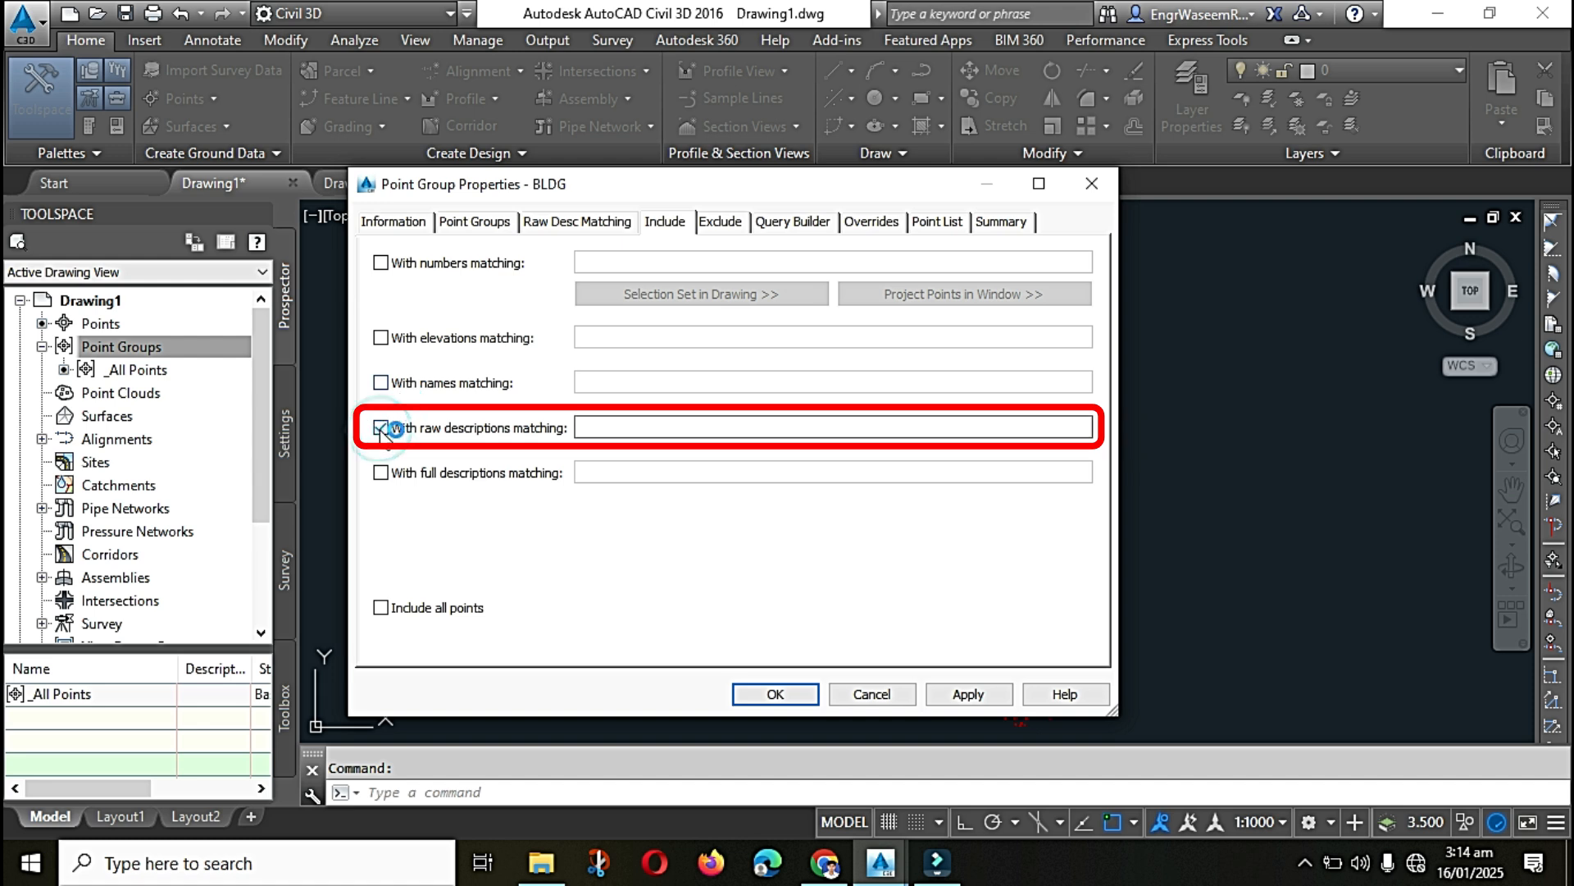
left_click(625, 427)
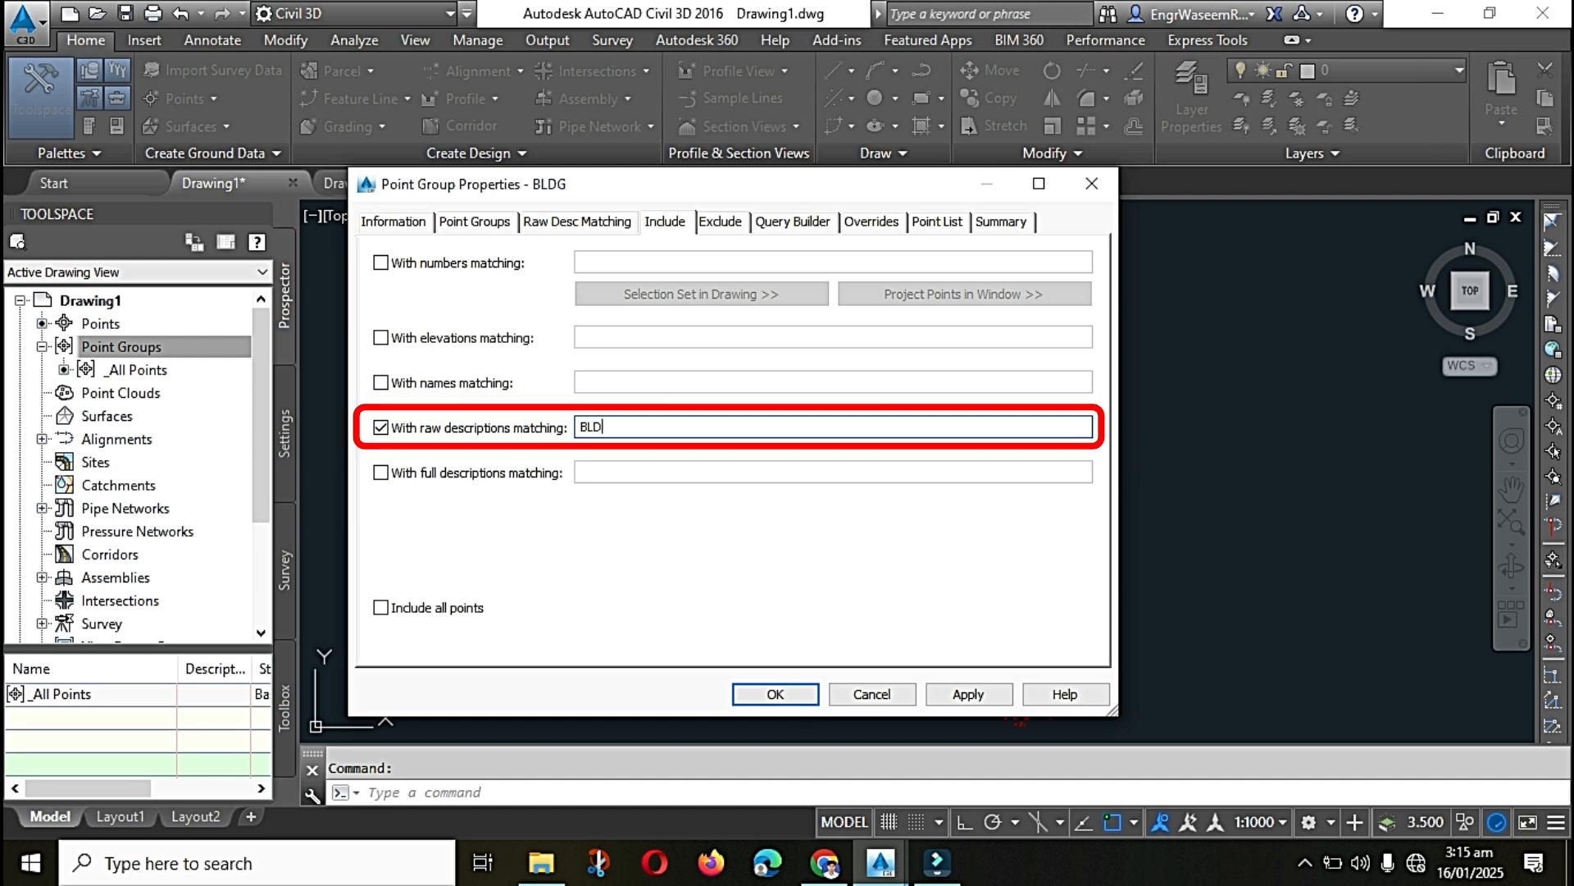
type("*")
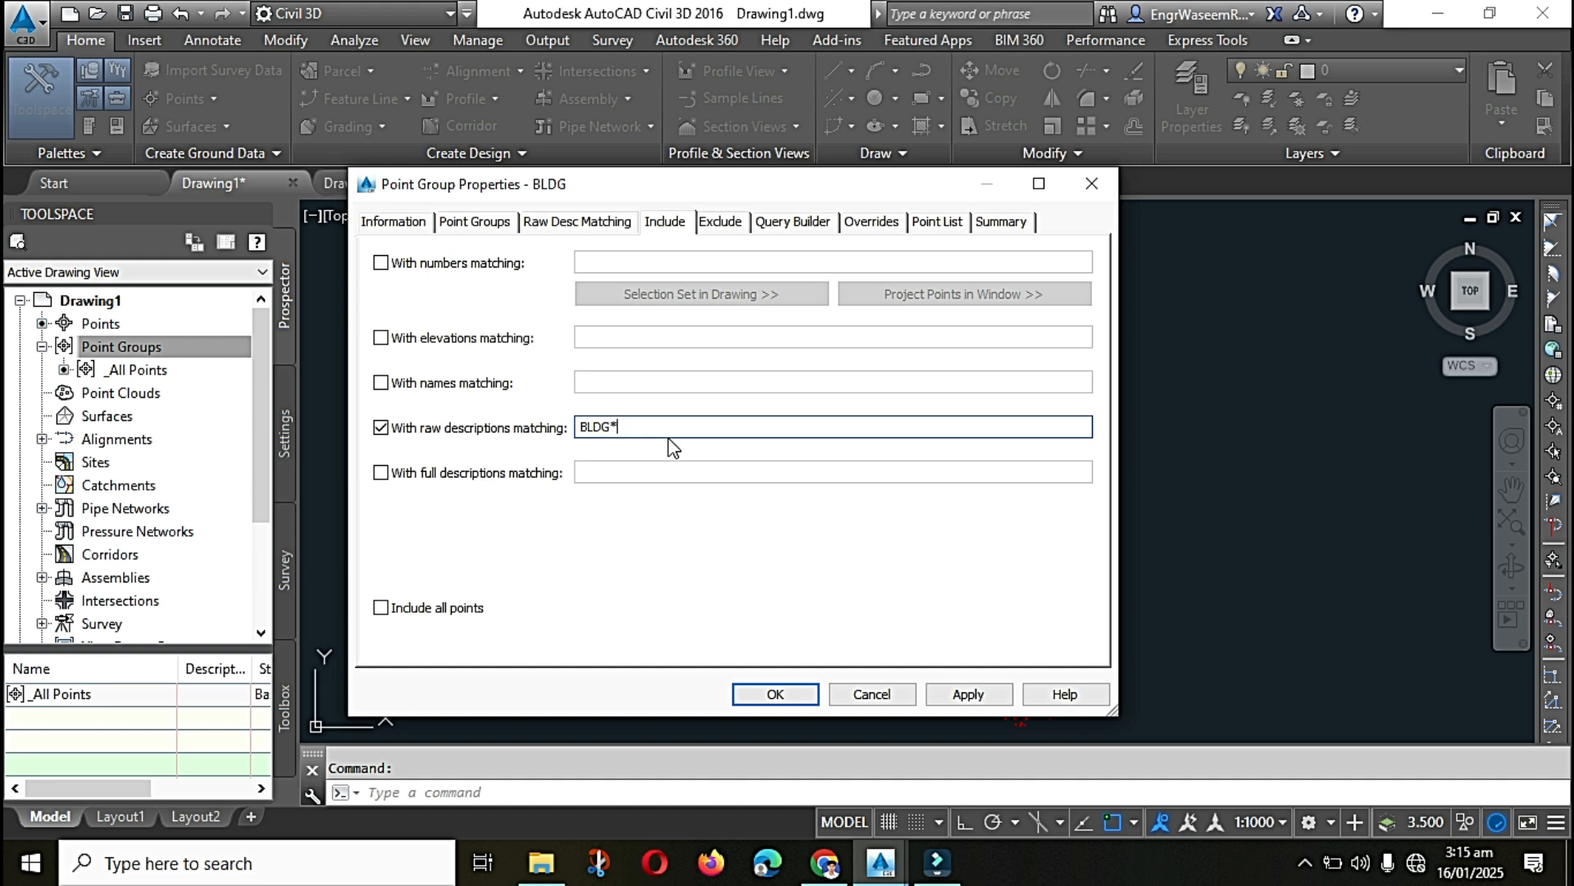
left_click(937, 221)
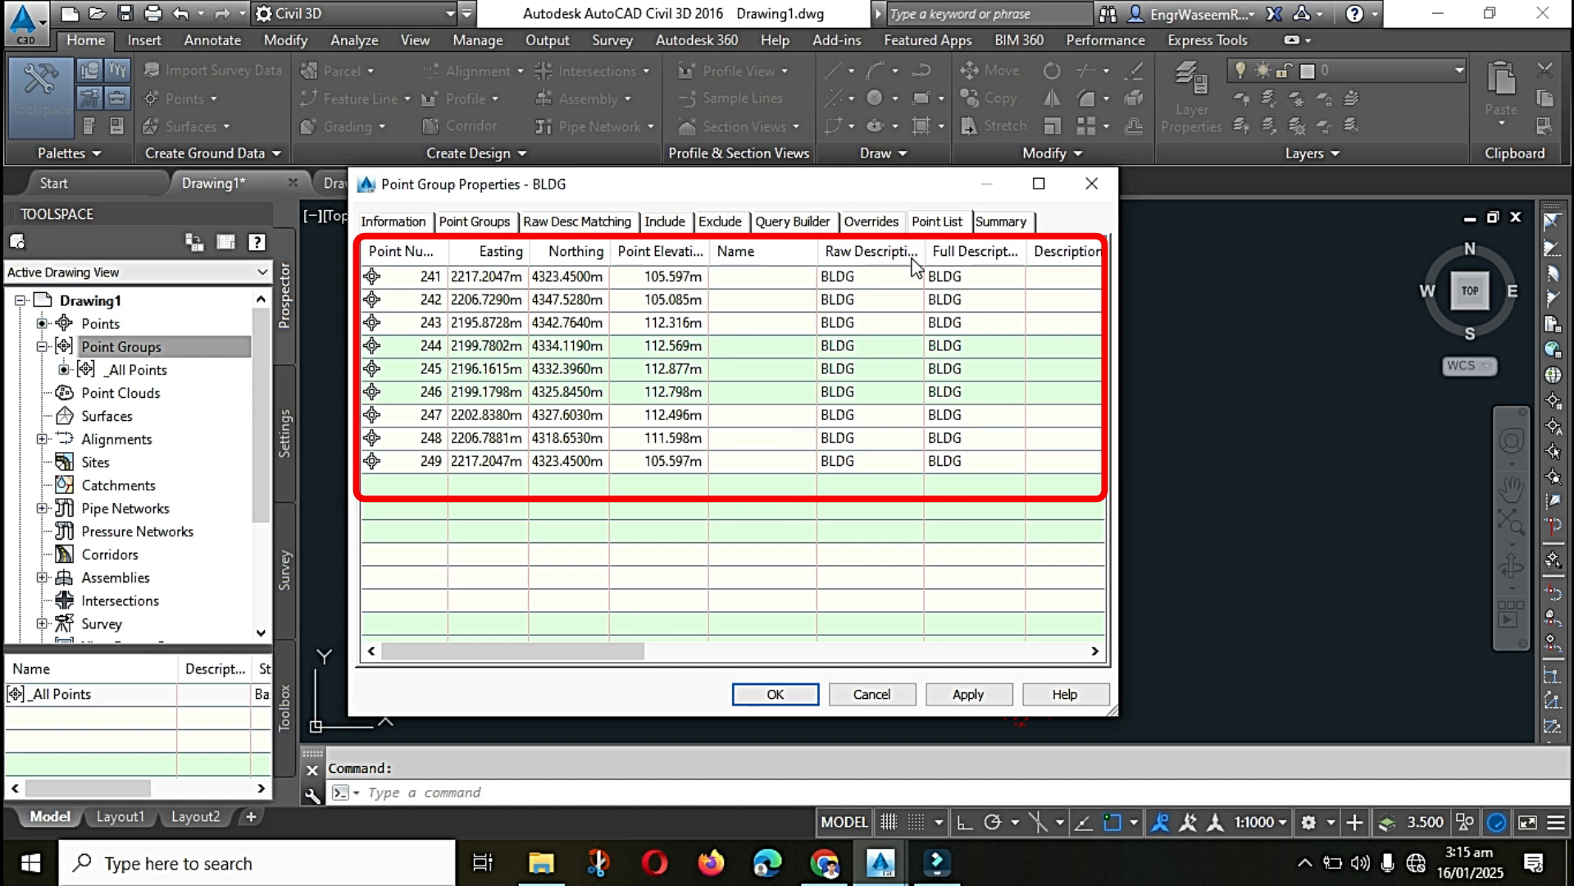
left_click(779, 693)
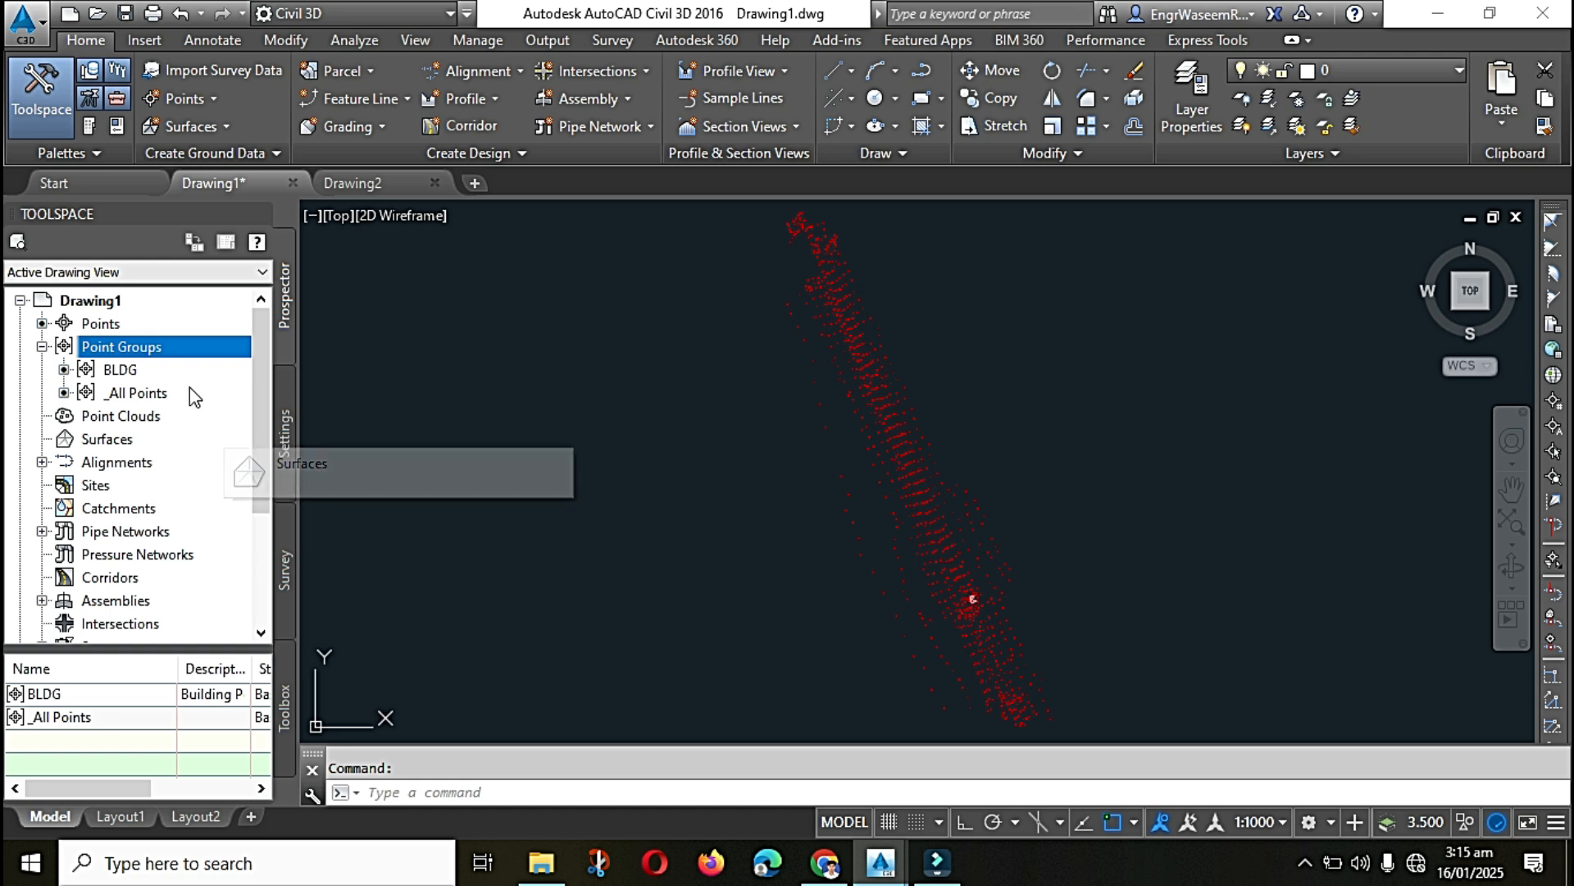
Step: Start a new point group in Drawing1 and name it DITCH
right_click(147, 346)
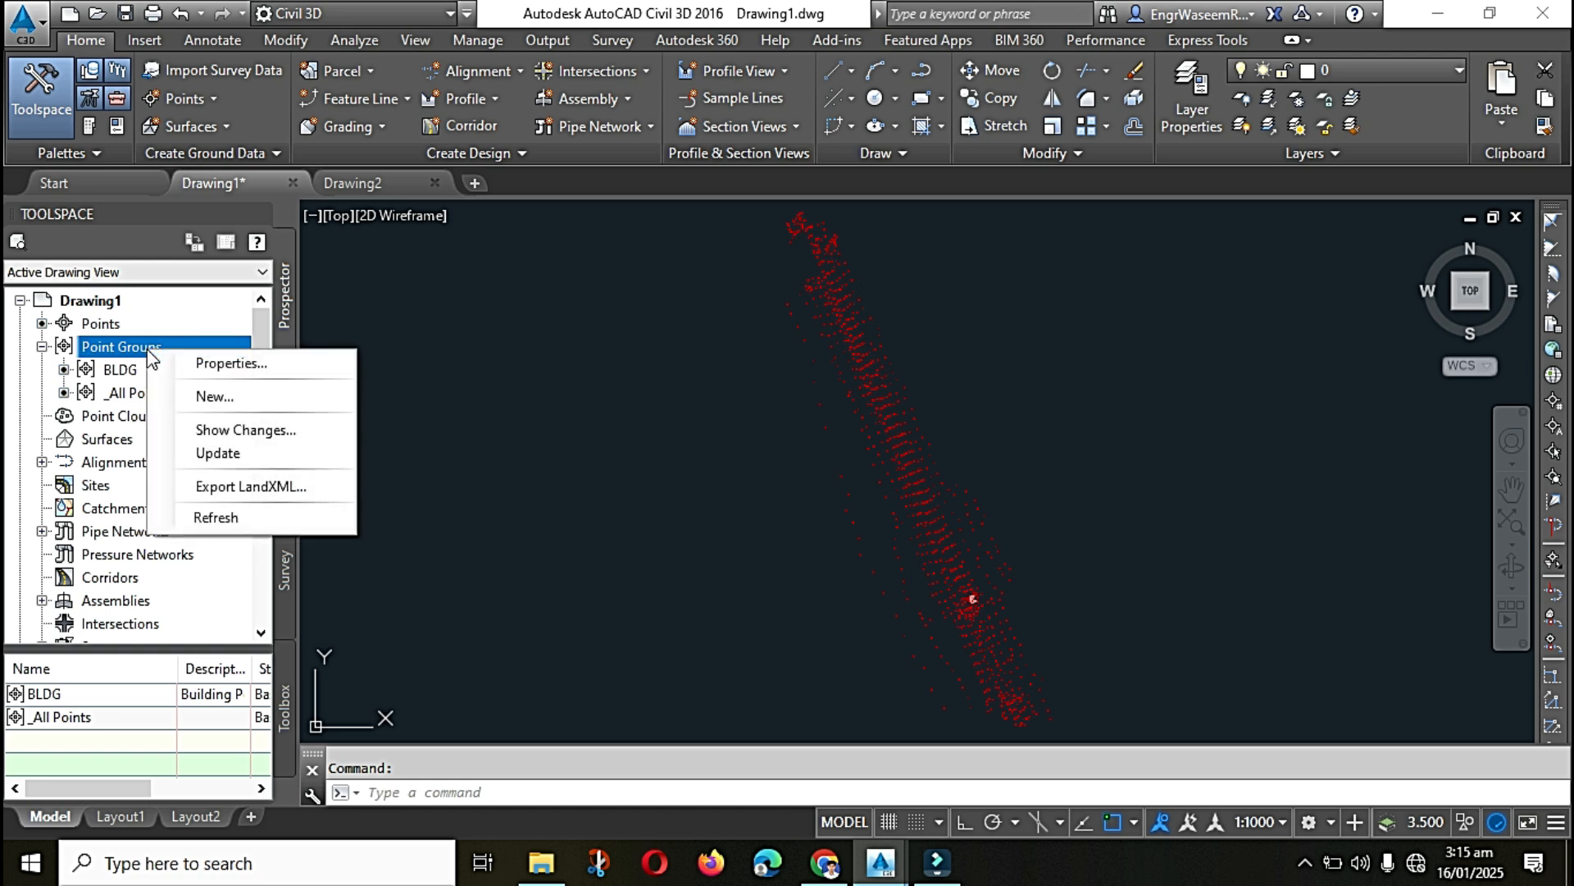
left_click(220, 396)
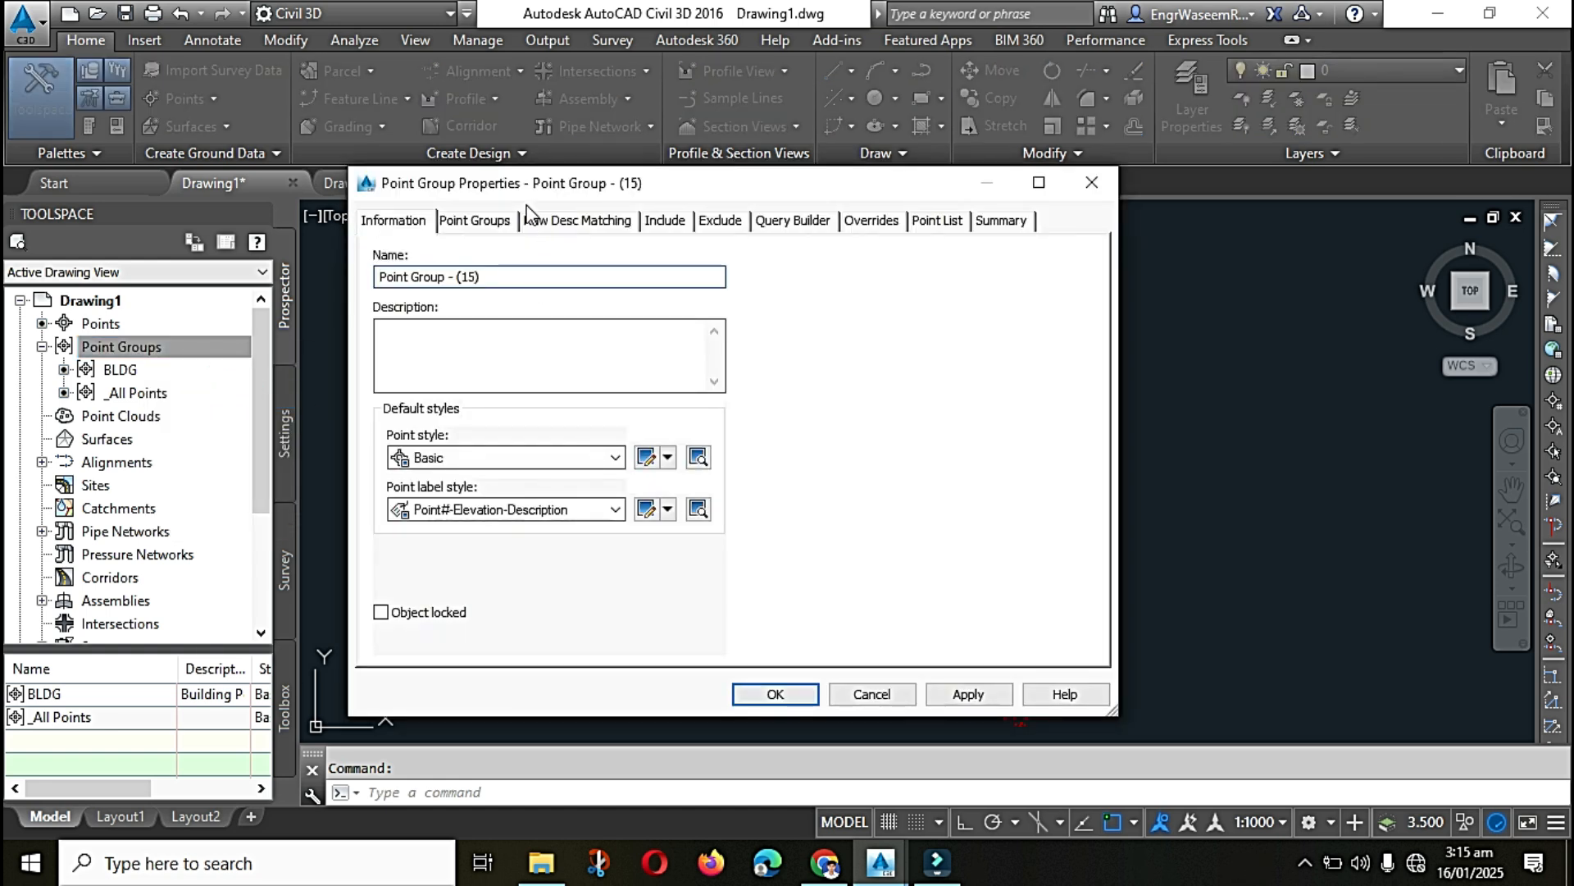
double_click(514, 278)
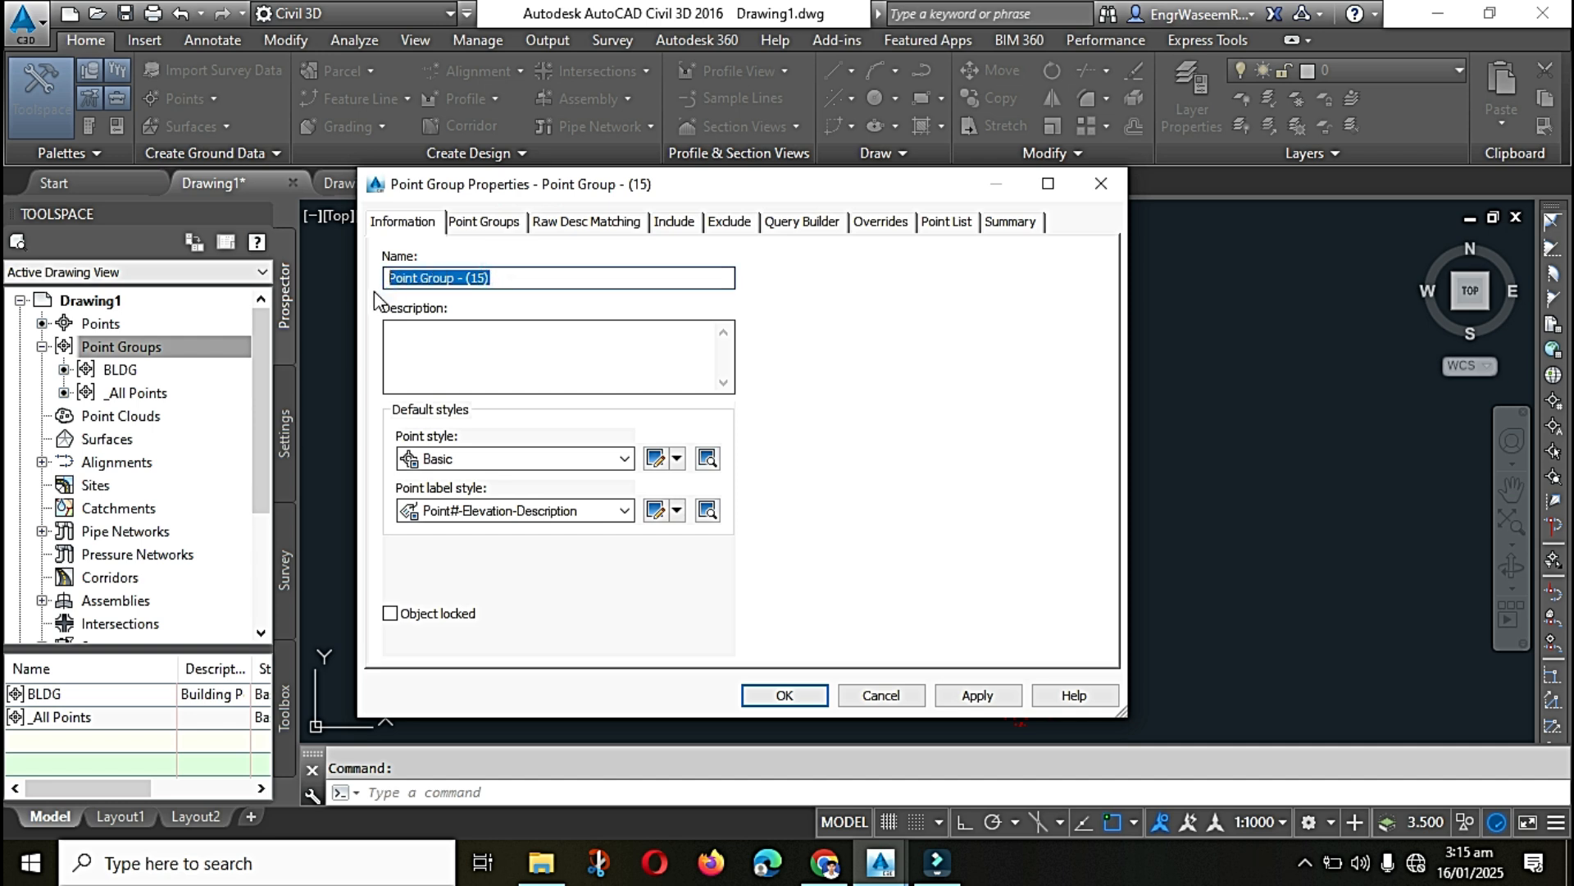
type("DITCH")
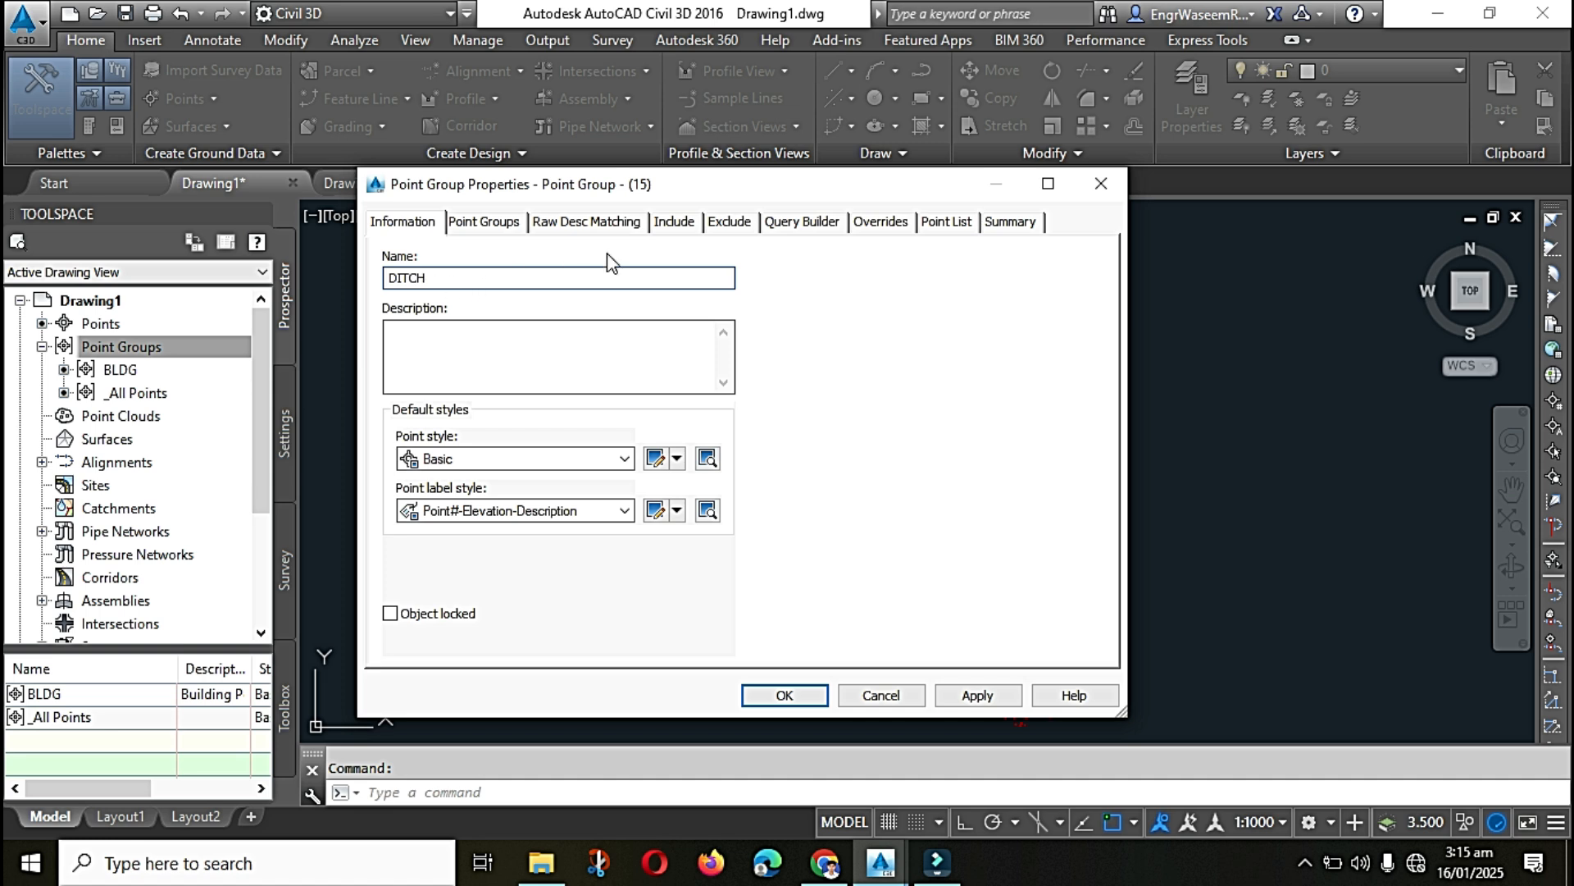
Step: Include points with raw descriptions matching DITCH*, check the group's point list, and create the DITCH group
left_click(673, 221)
left_click(390, 427)
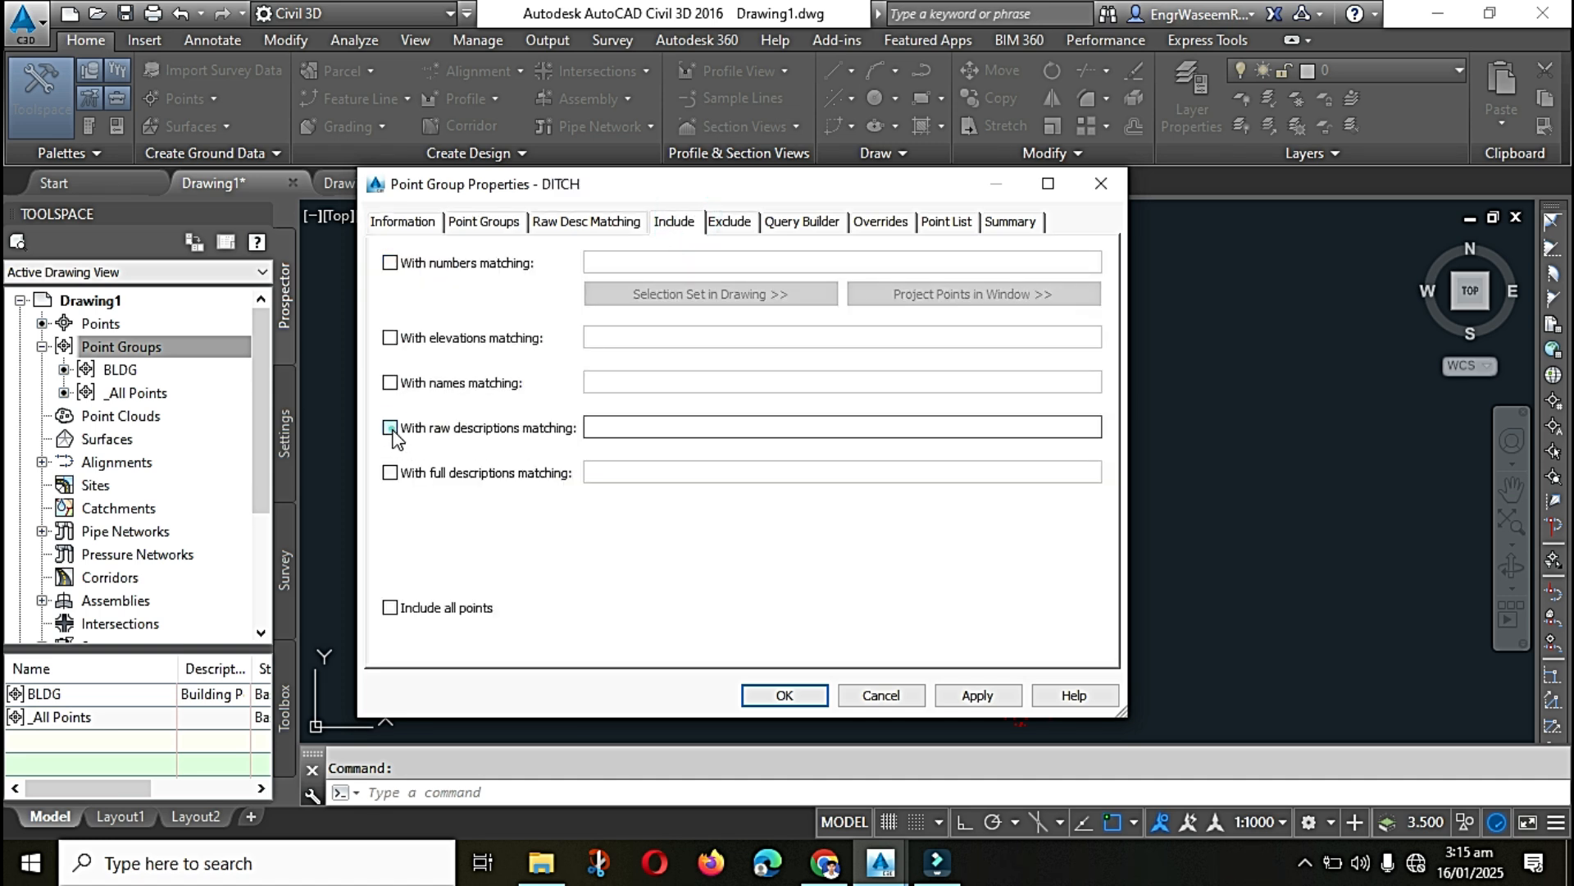
left_click(619, 426)
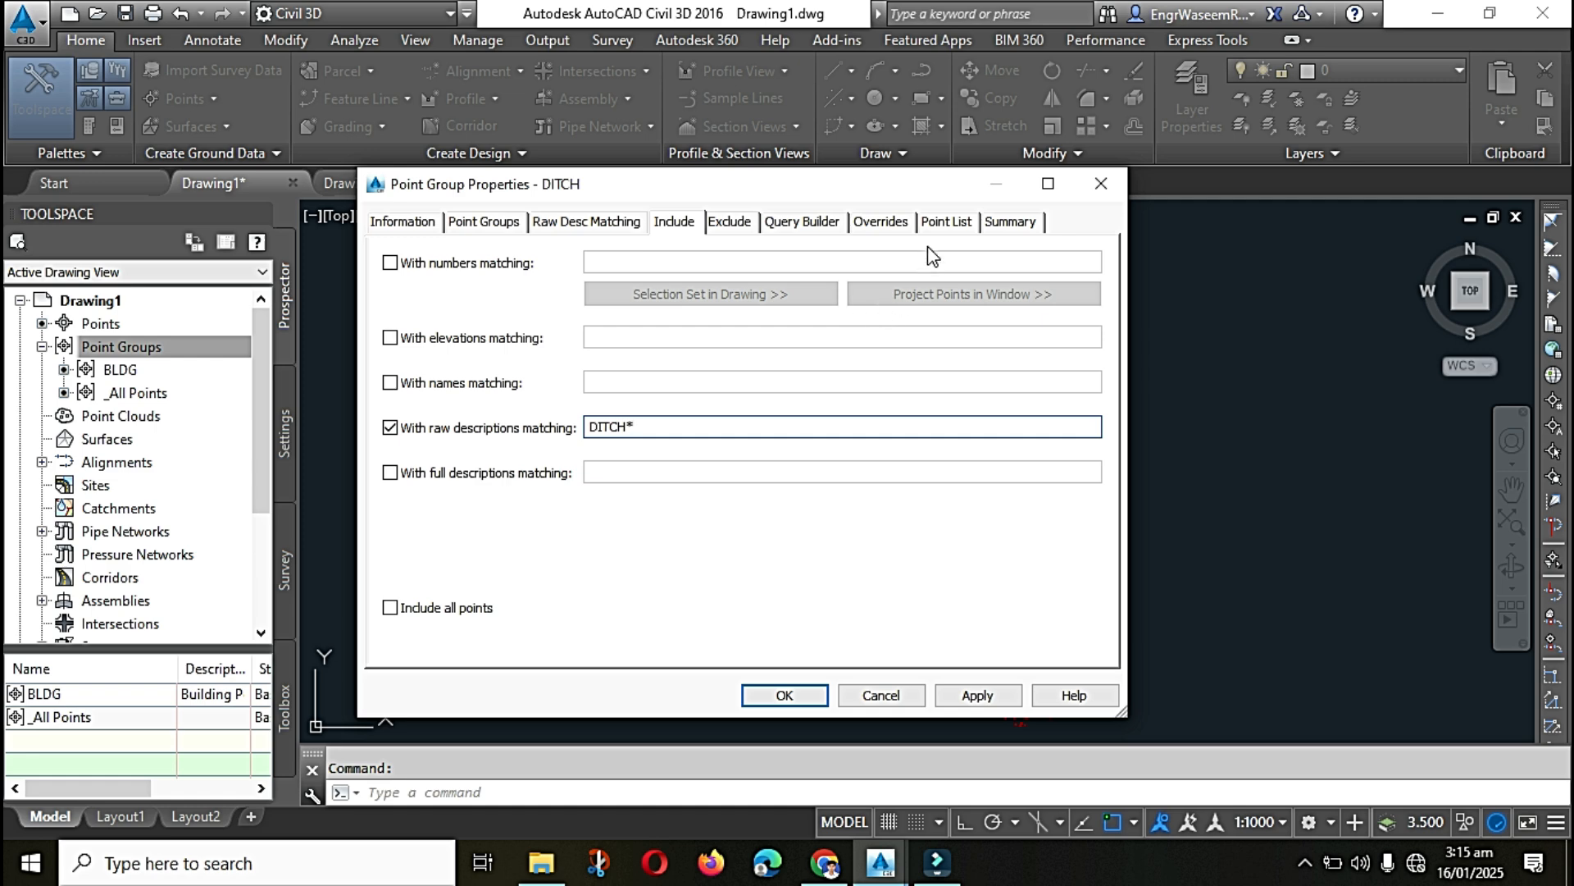
left_click(946, 222)
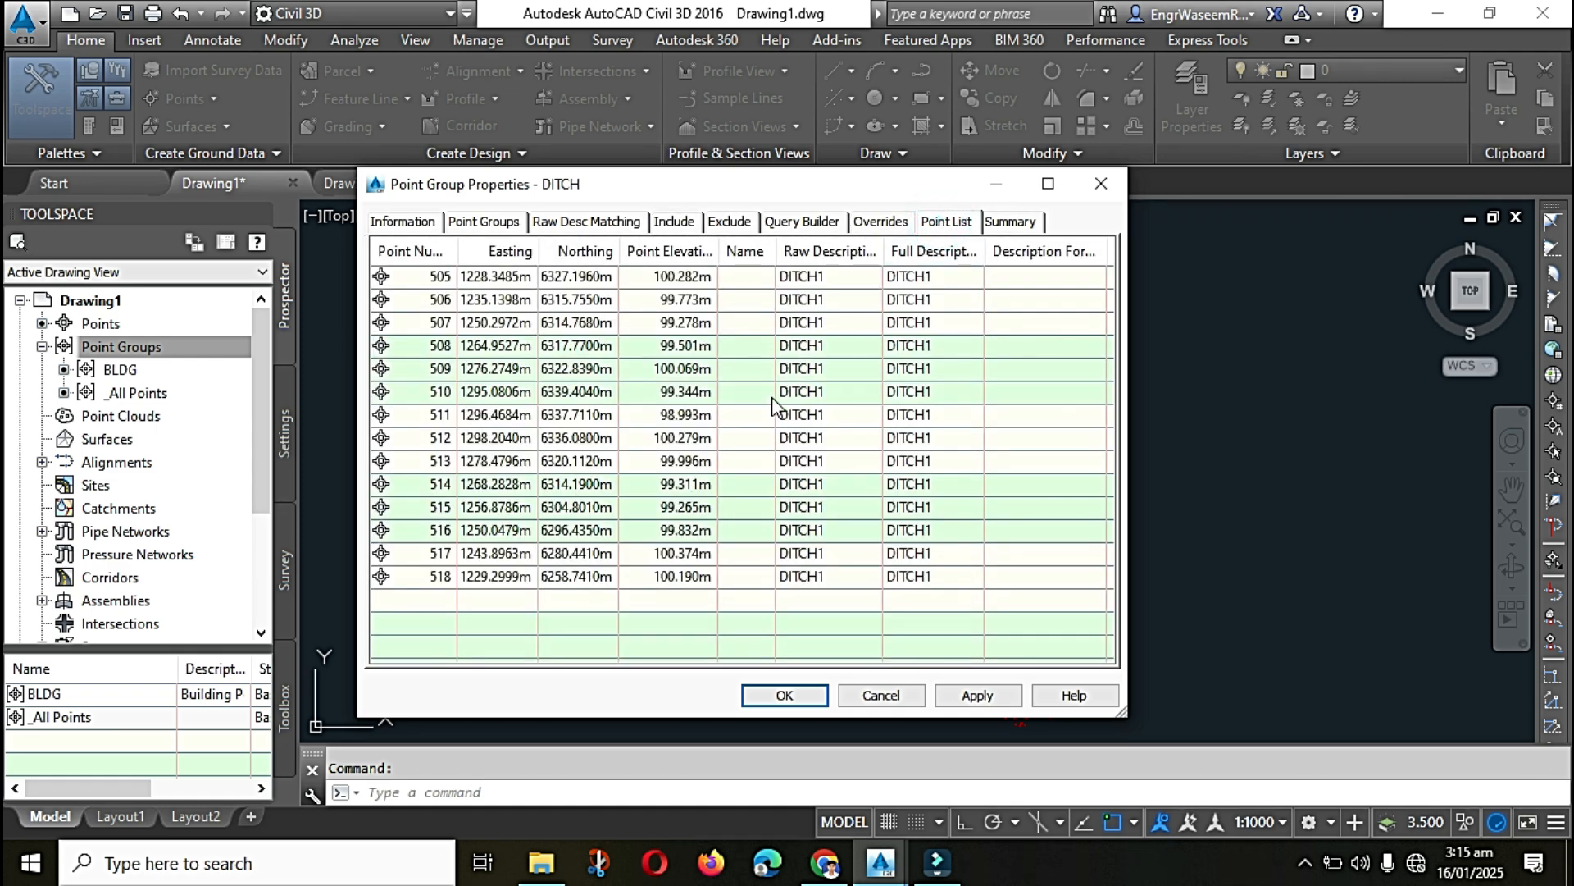
left_click(783, 696)
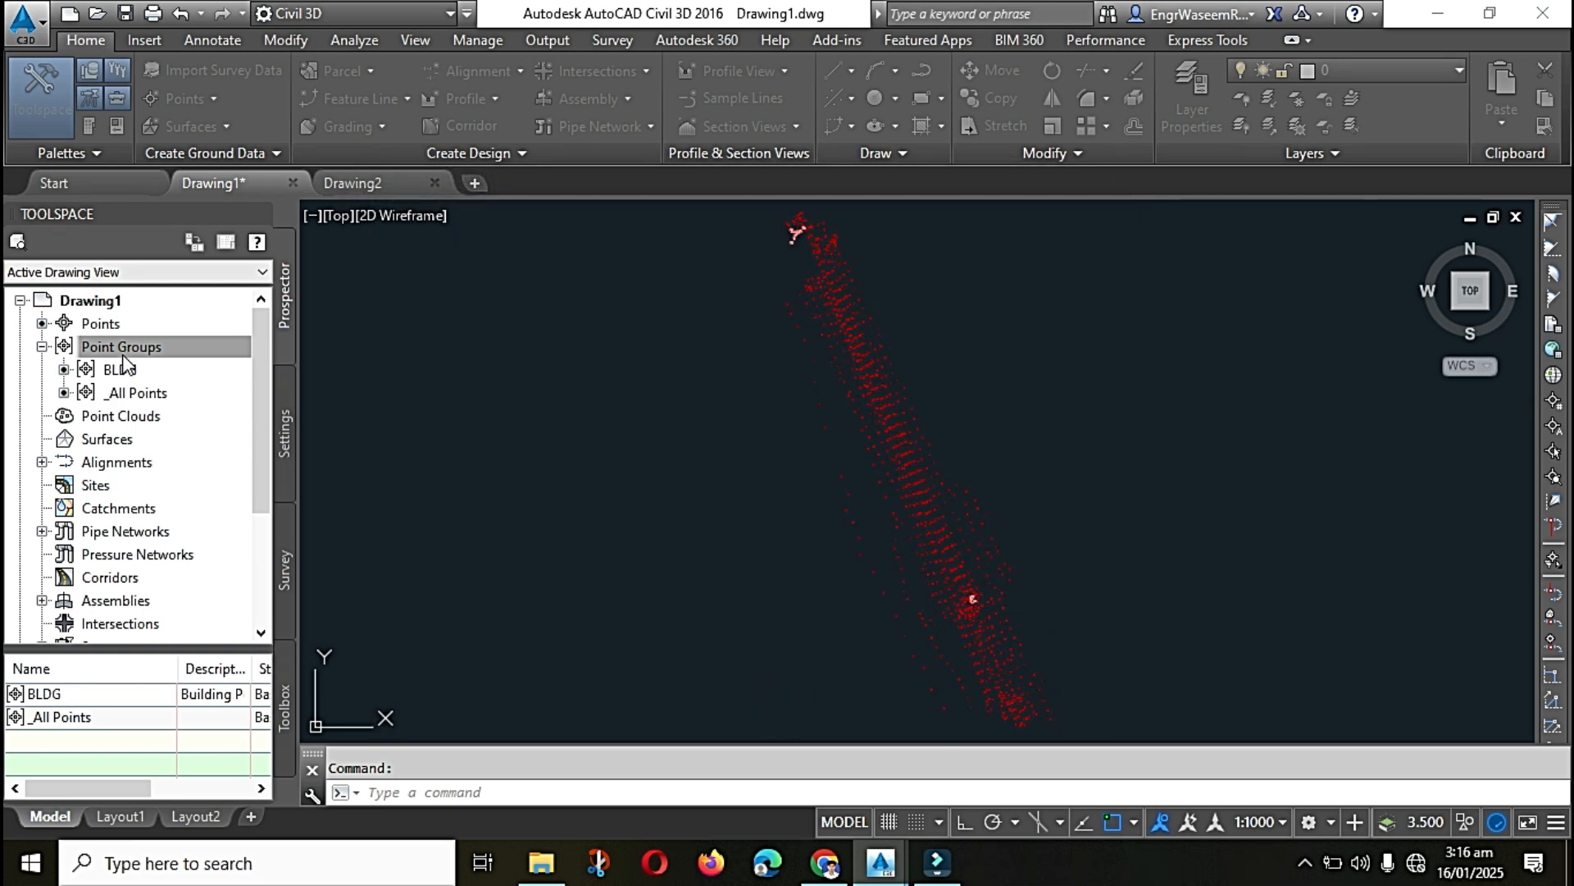
Step: Start a new point group in Drawing1 and name it DRP
left_click(154, 361)
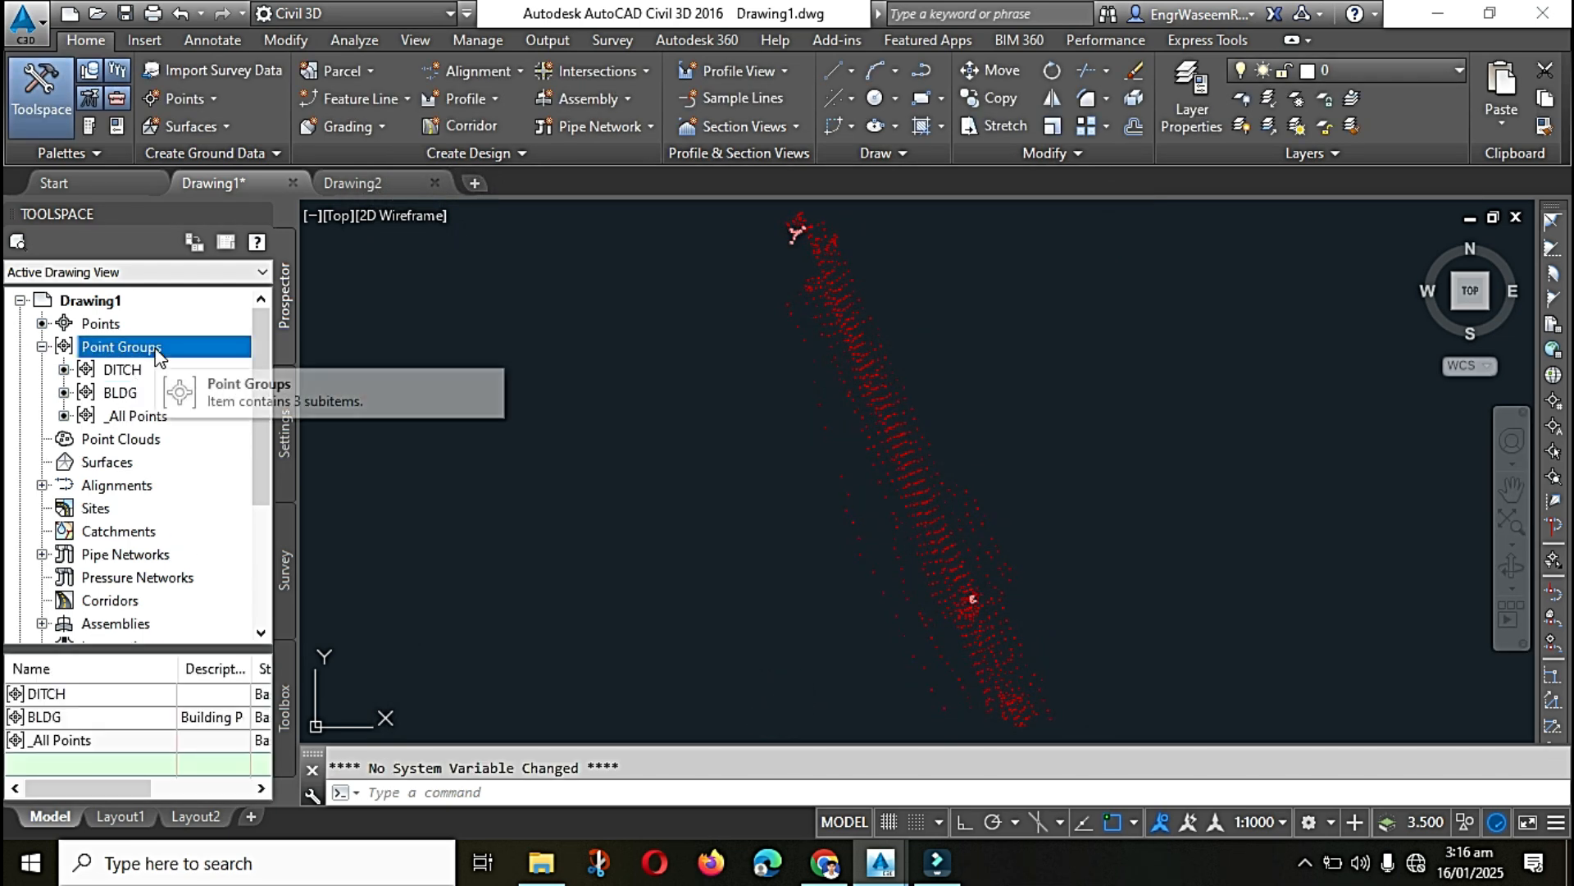
right_click(166, 351)
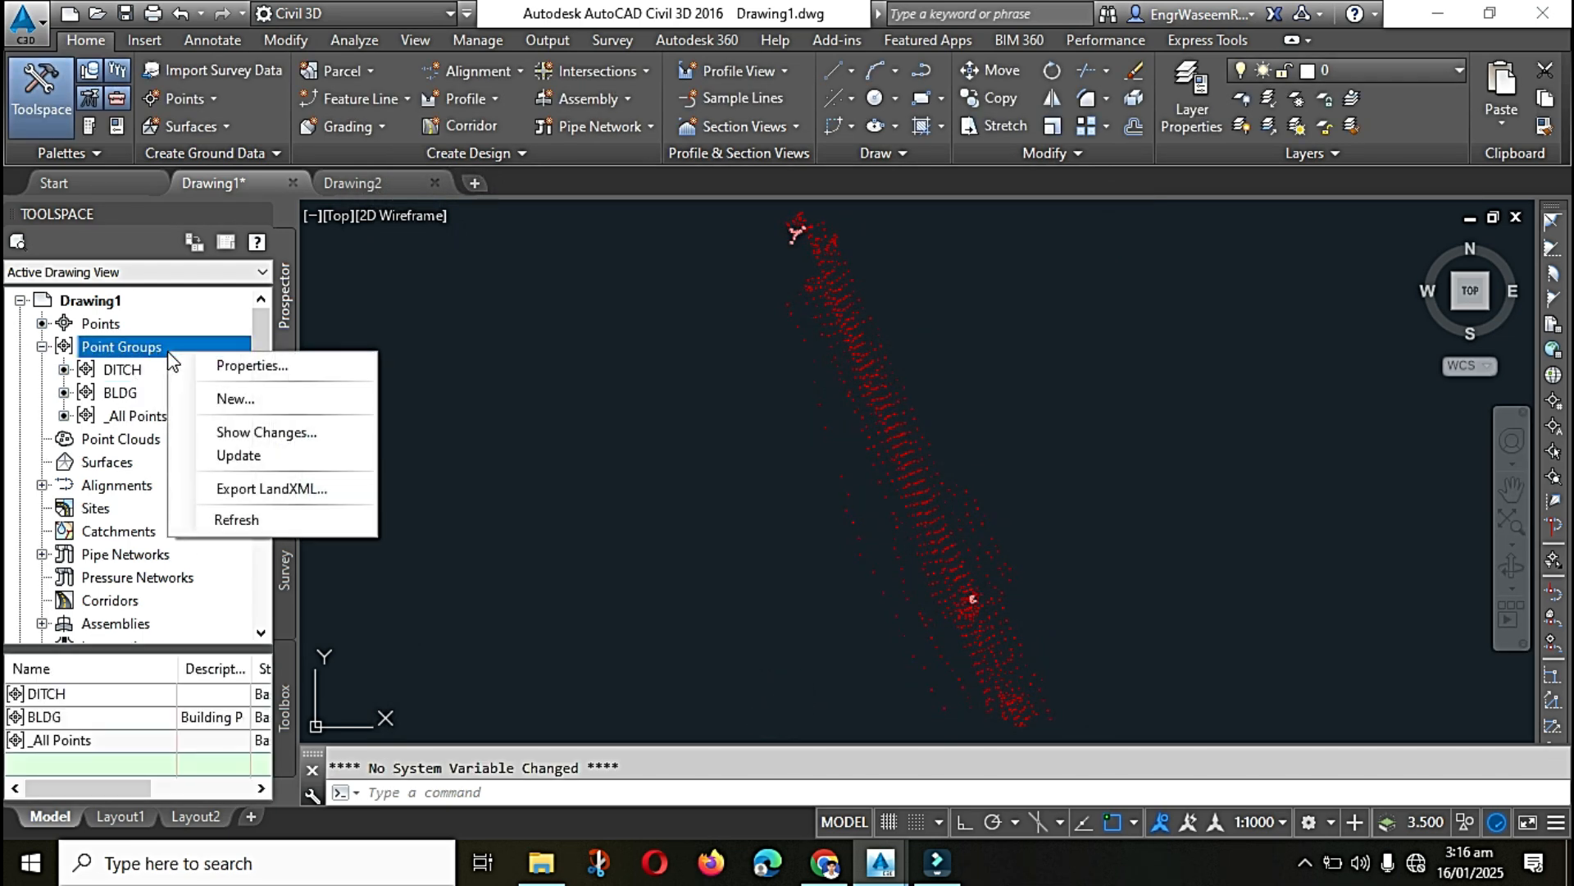
left_click(235, 400)
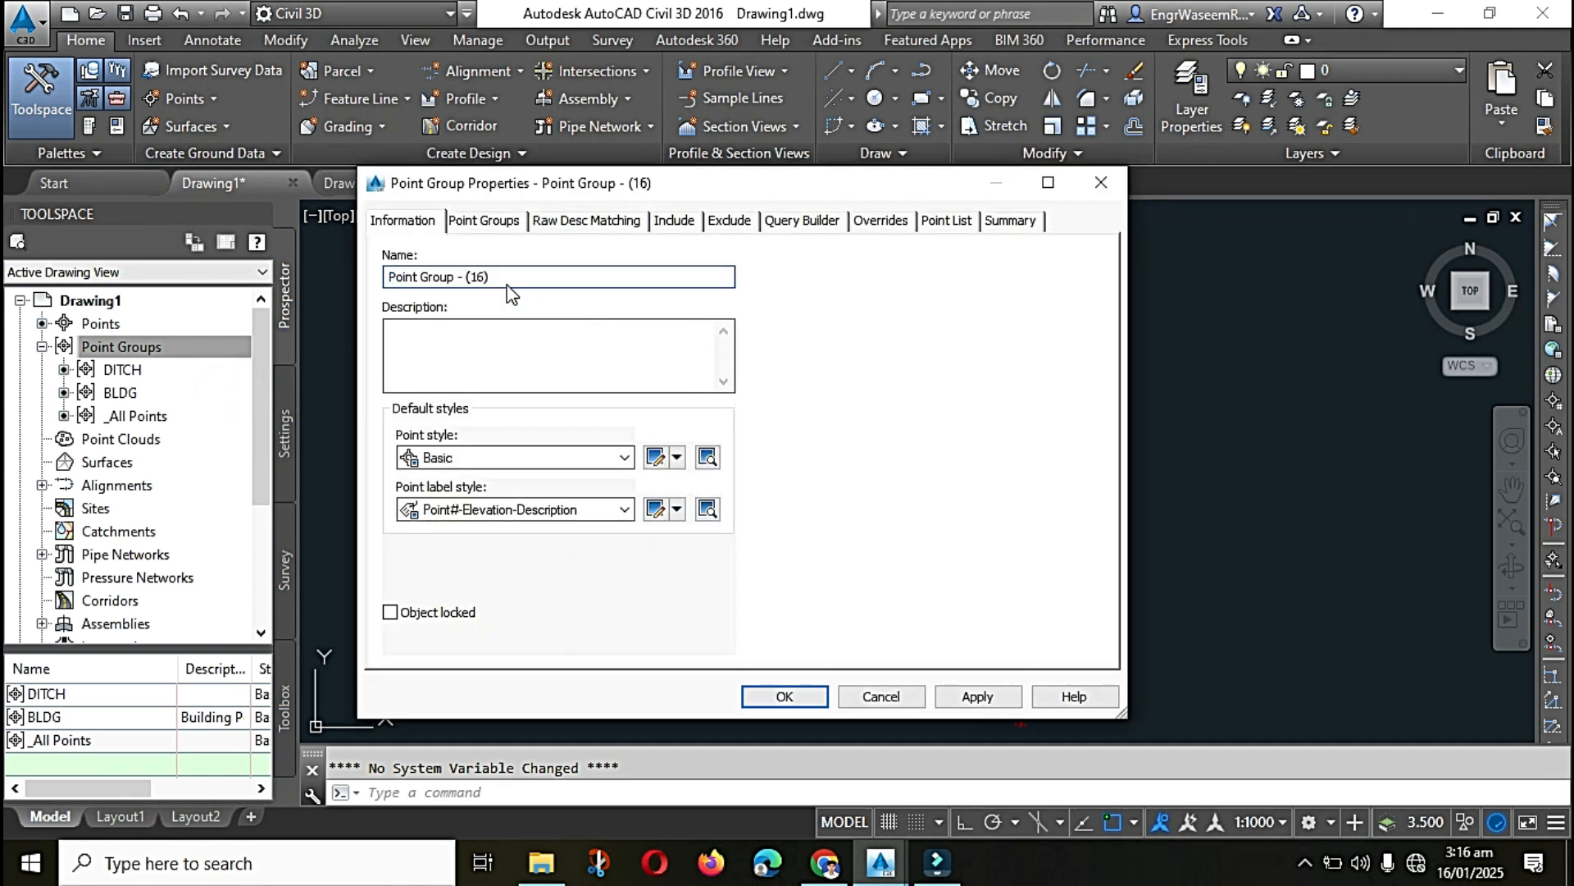
triple_click(502, 276)
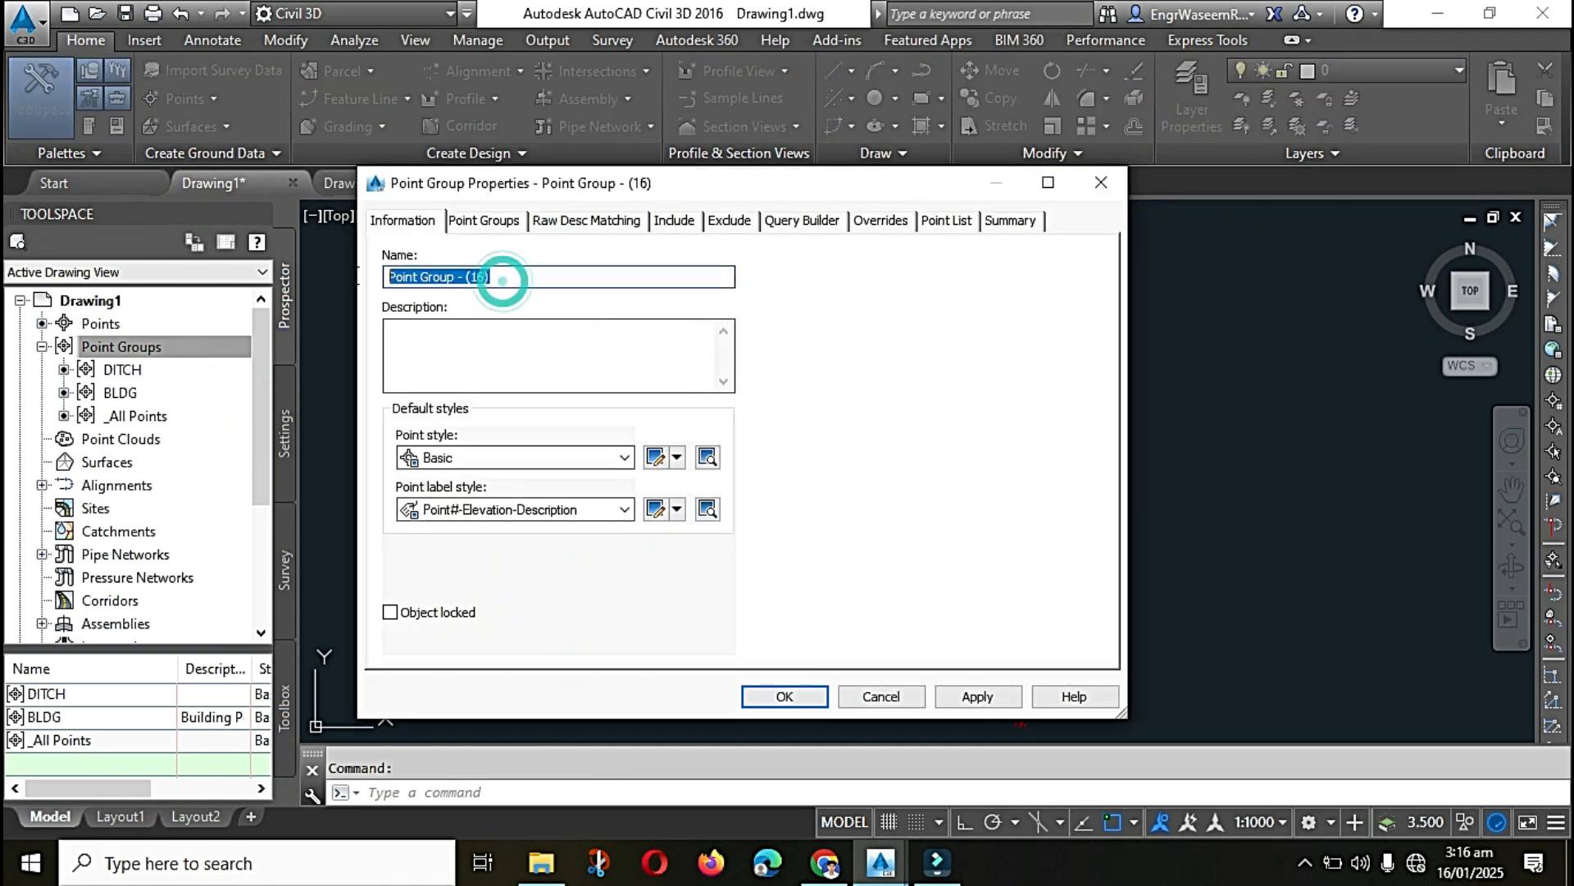
type("DRP")
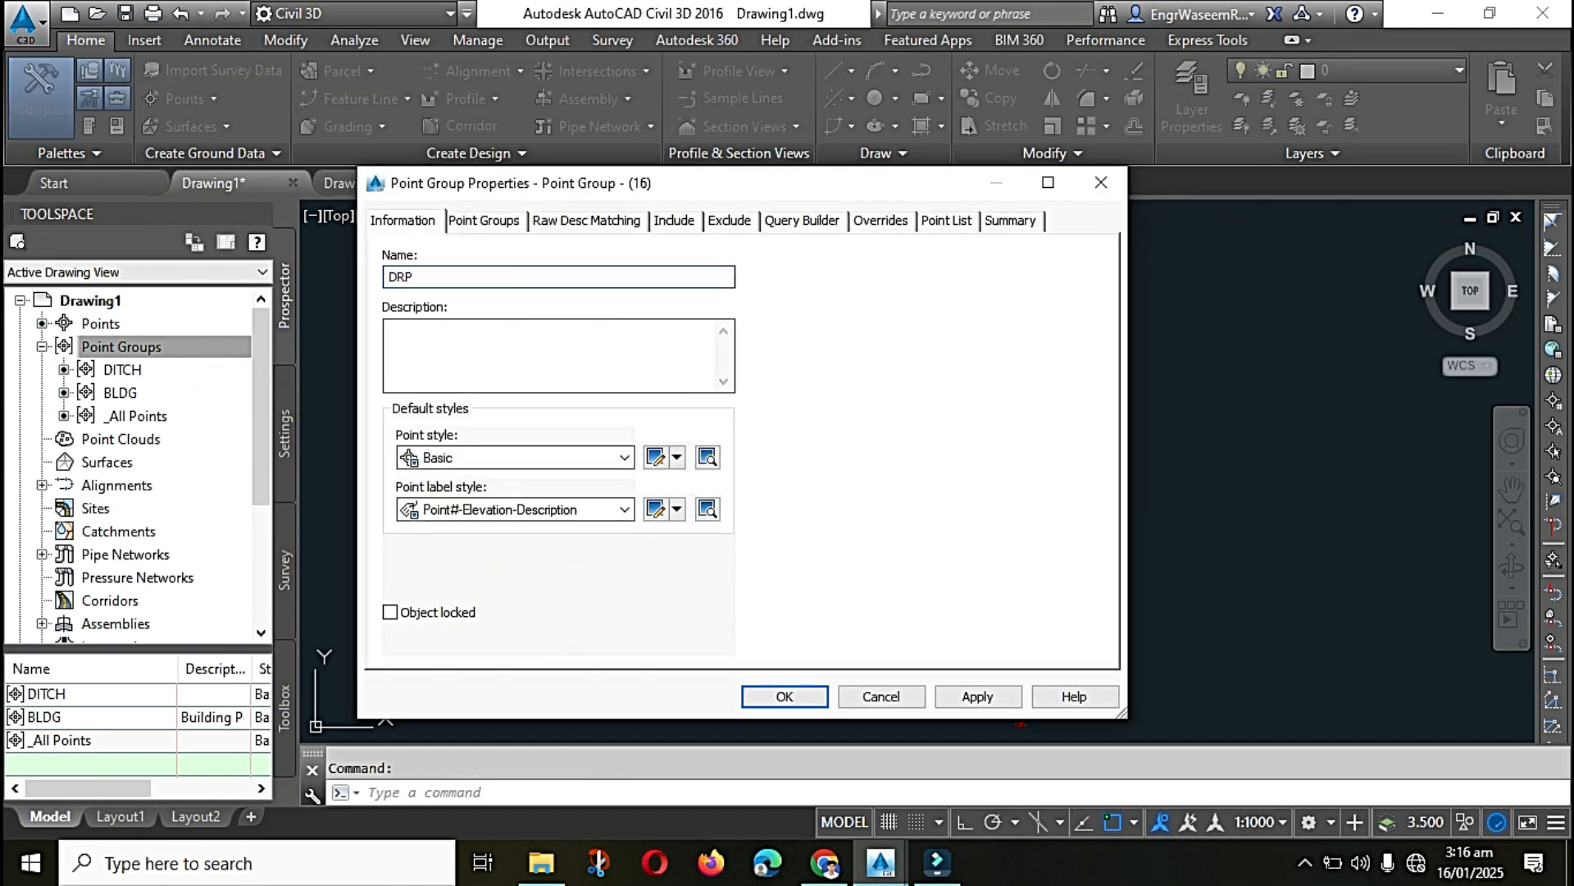
Step: Include points whose raw descriptions begin with DRP, check the group's point list, and create the DRP group
left_click(672, 219)
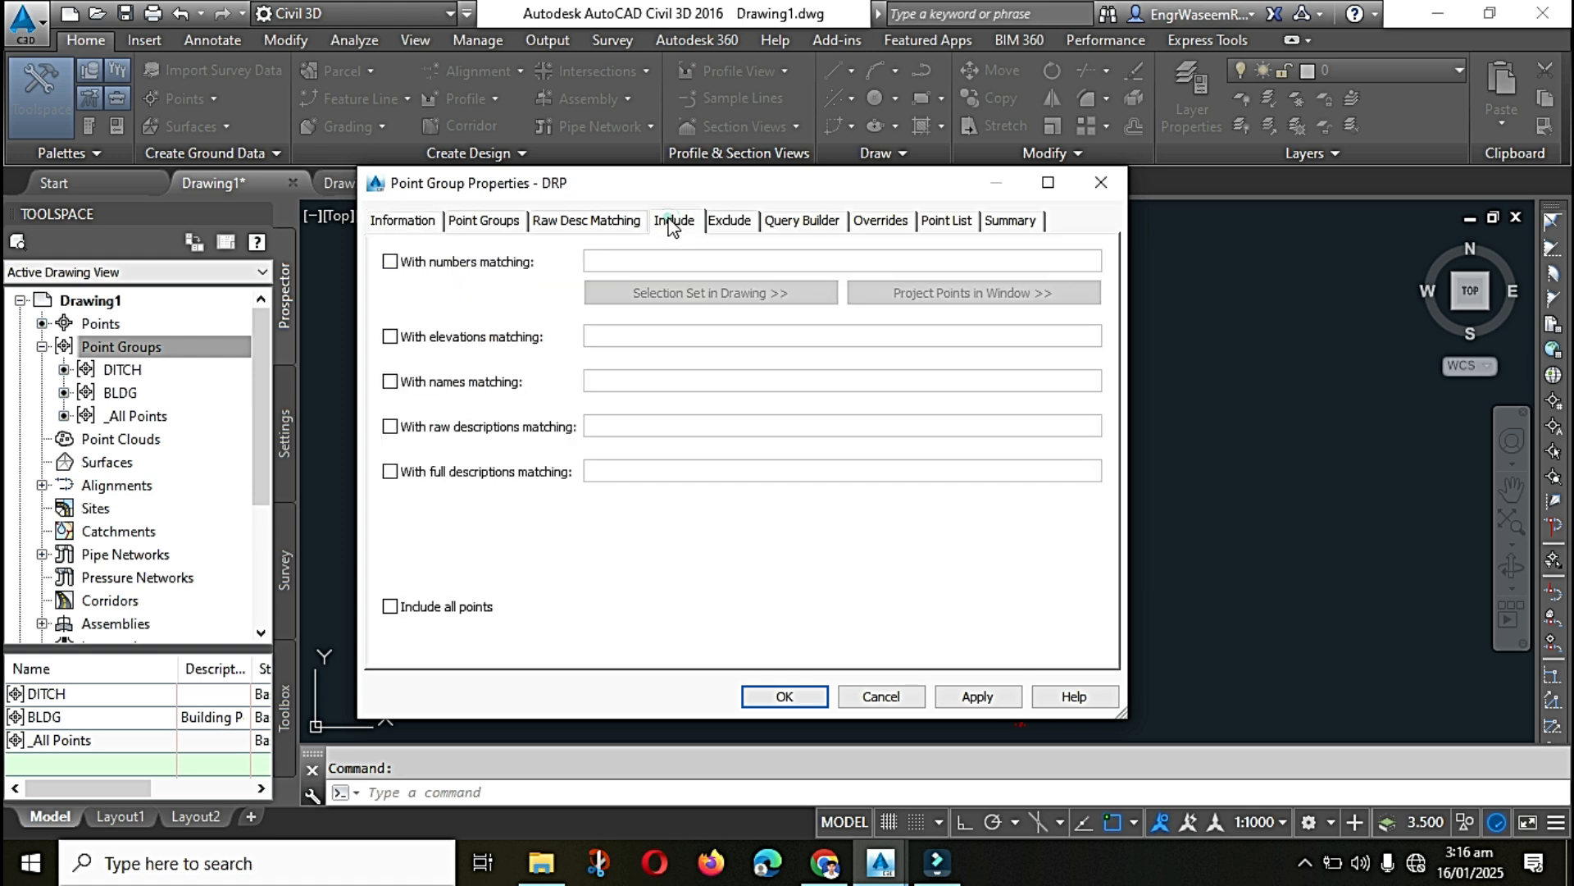
left_click(390, 426)
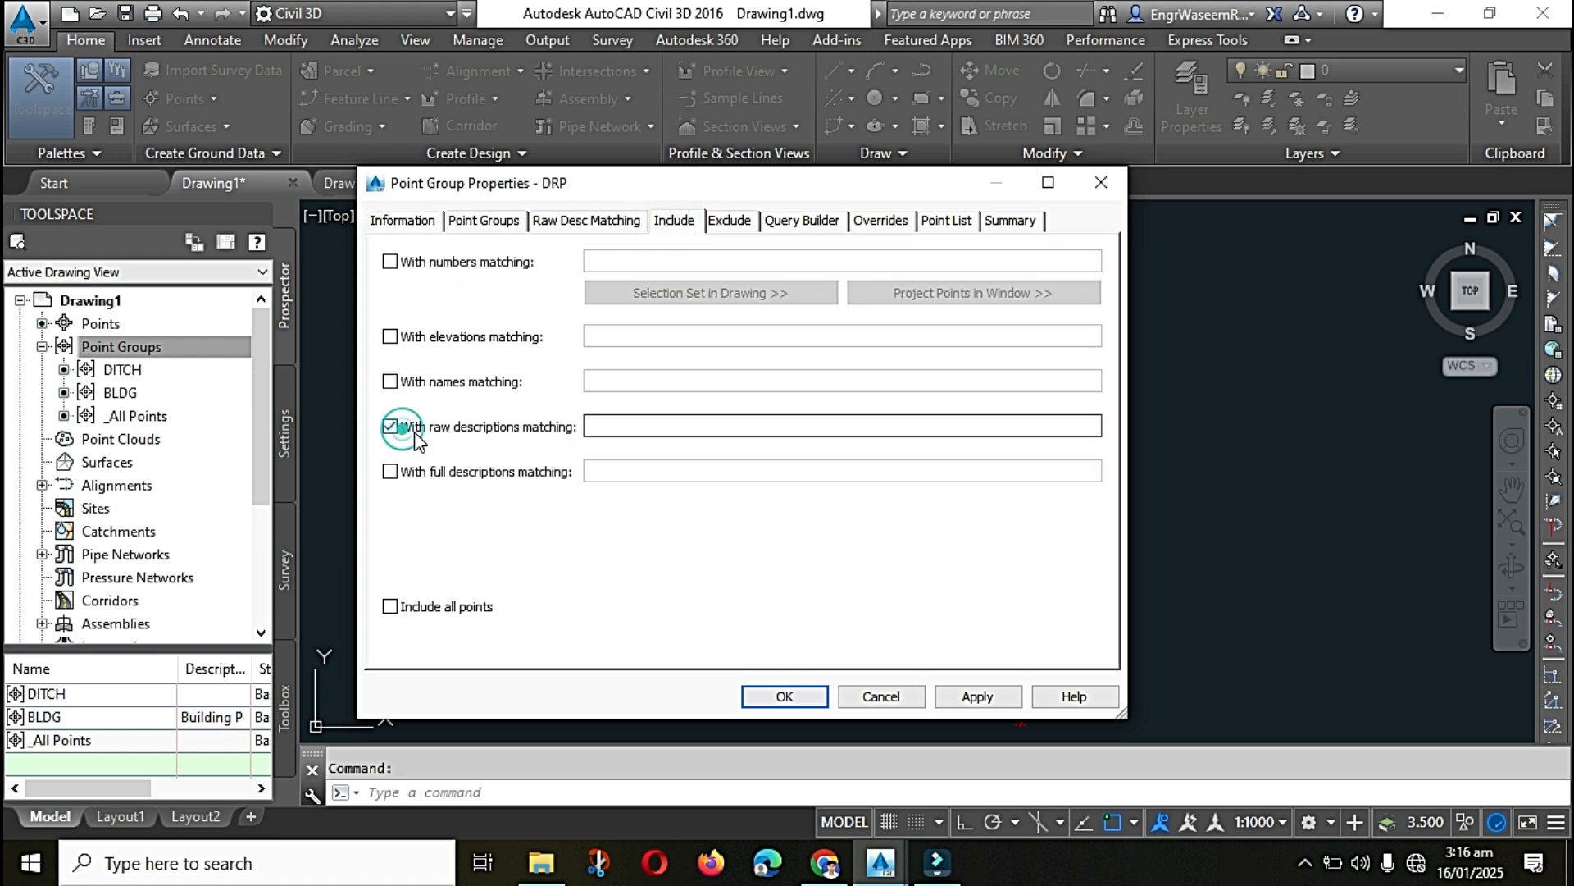
left_click(617, 430)
type("DRP*")
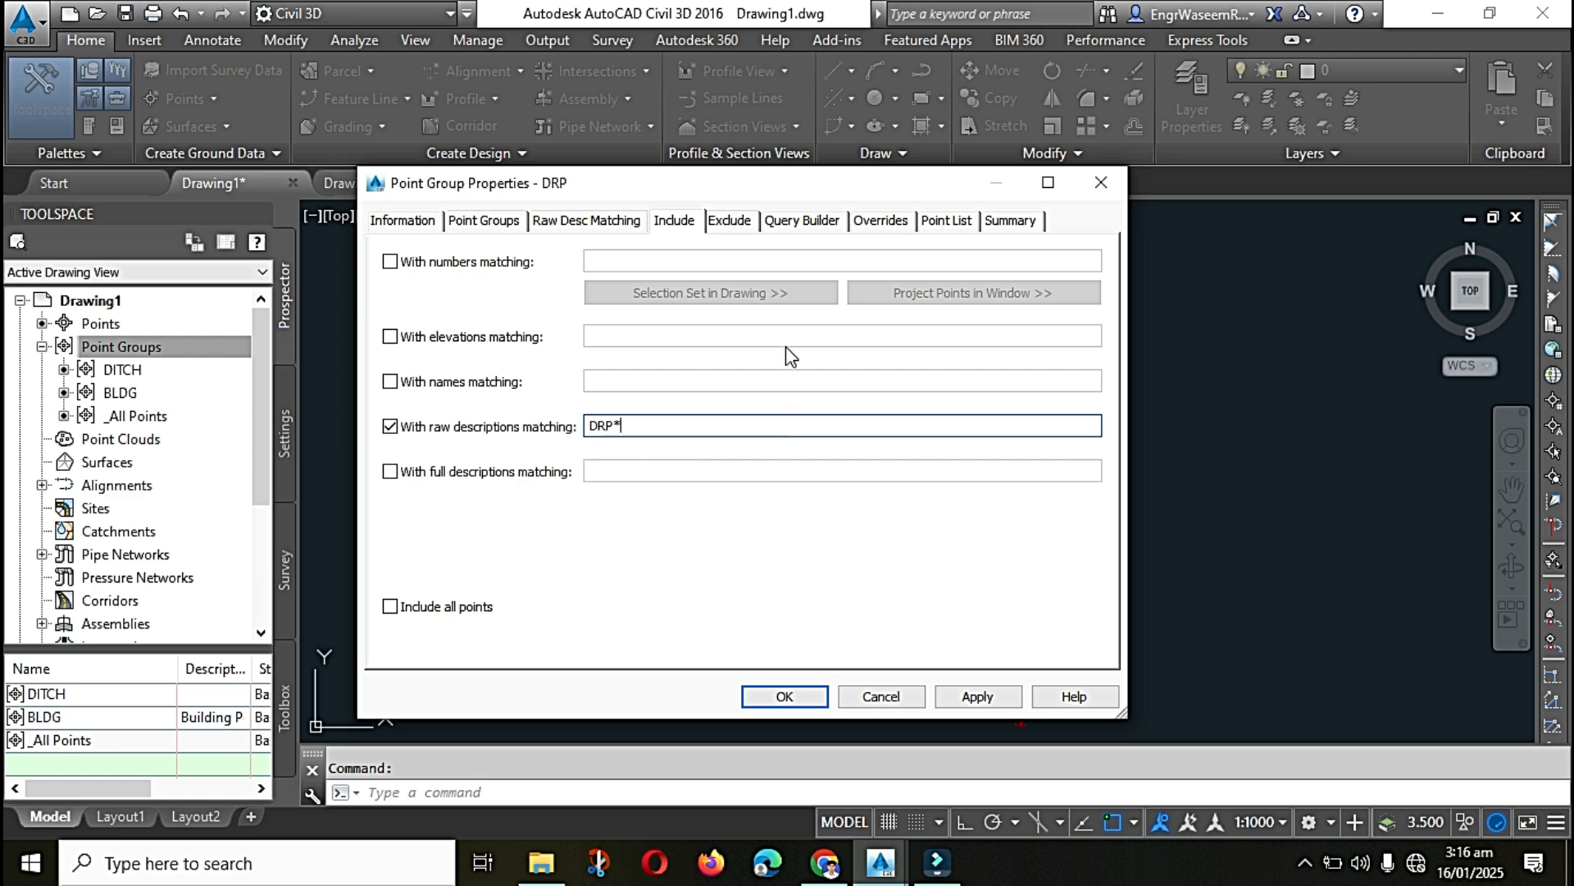
left_click(947, 221)
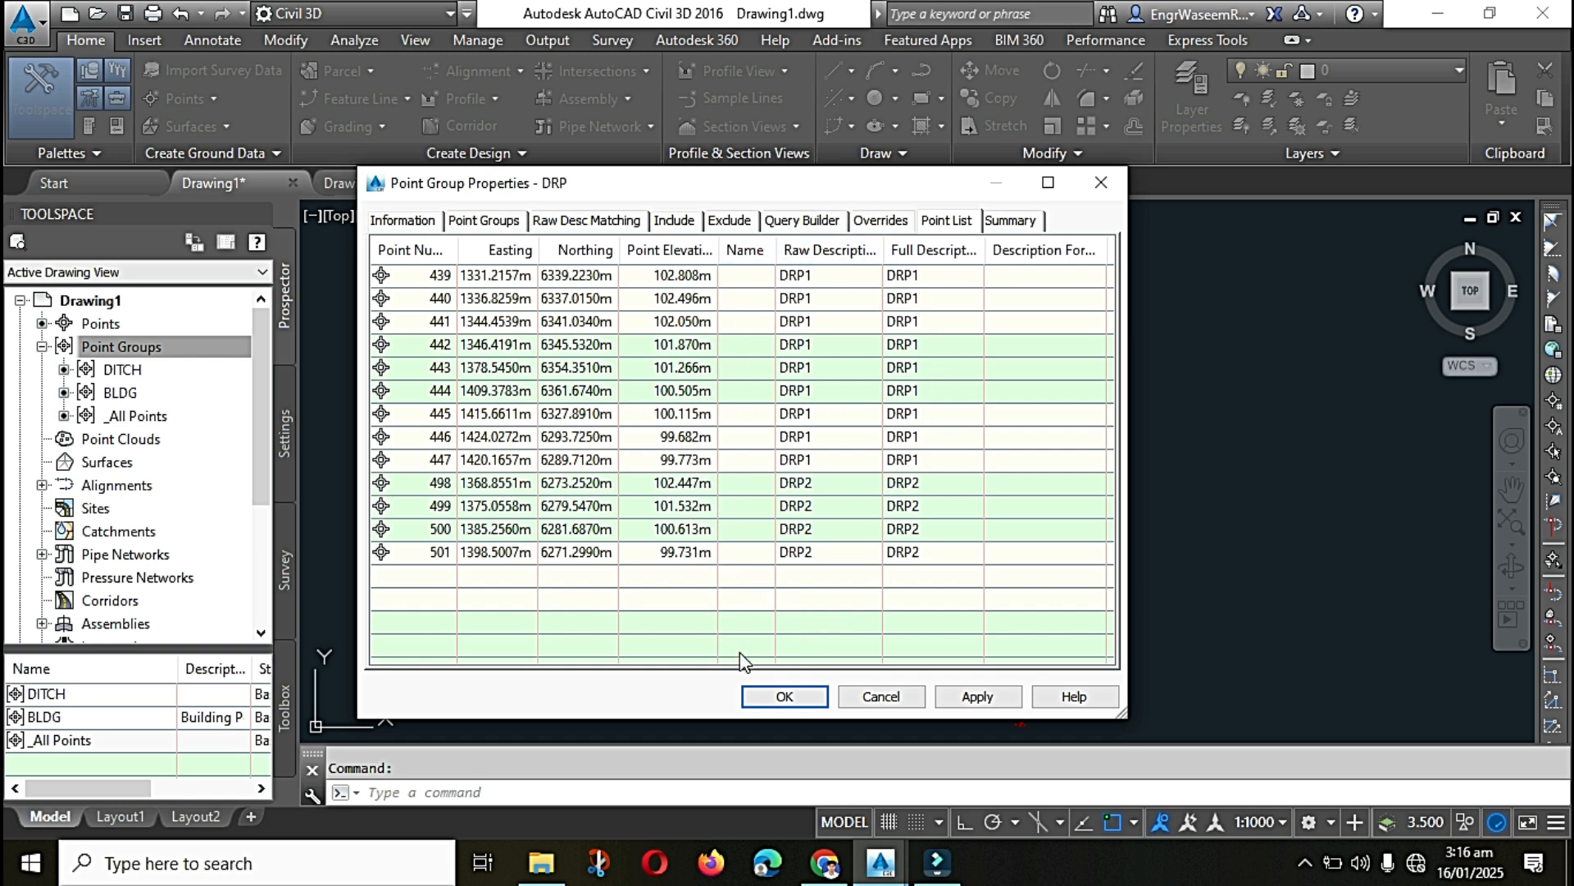
left_click(779, 696)
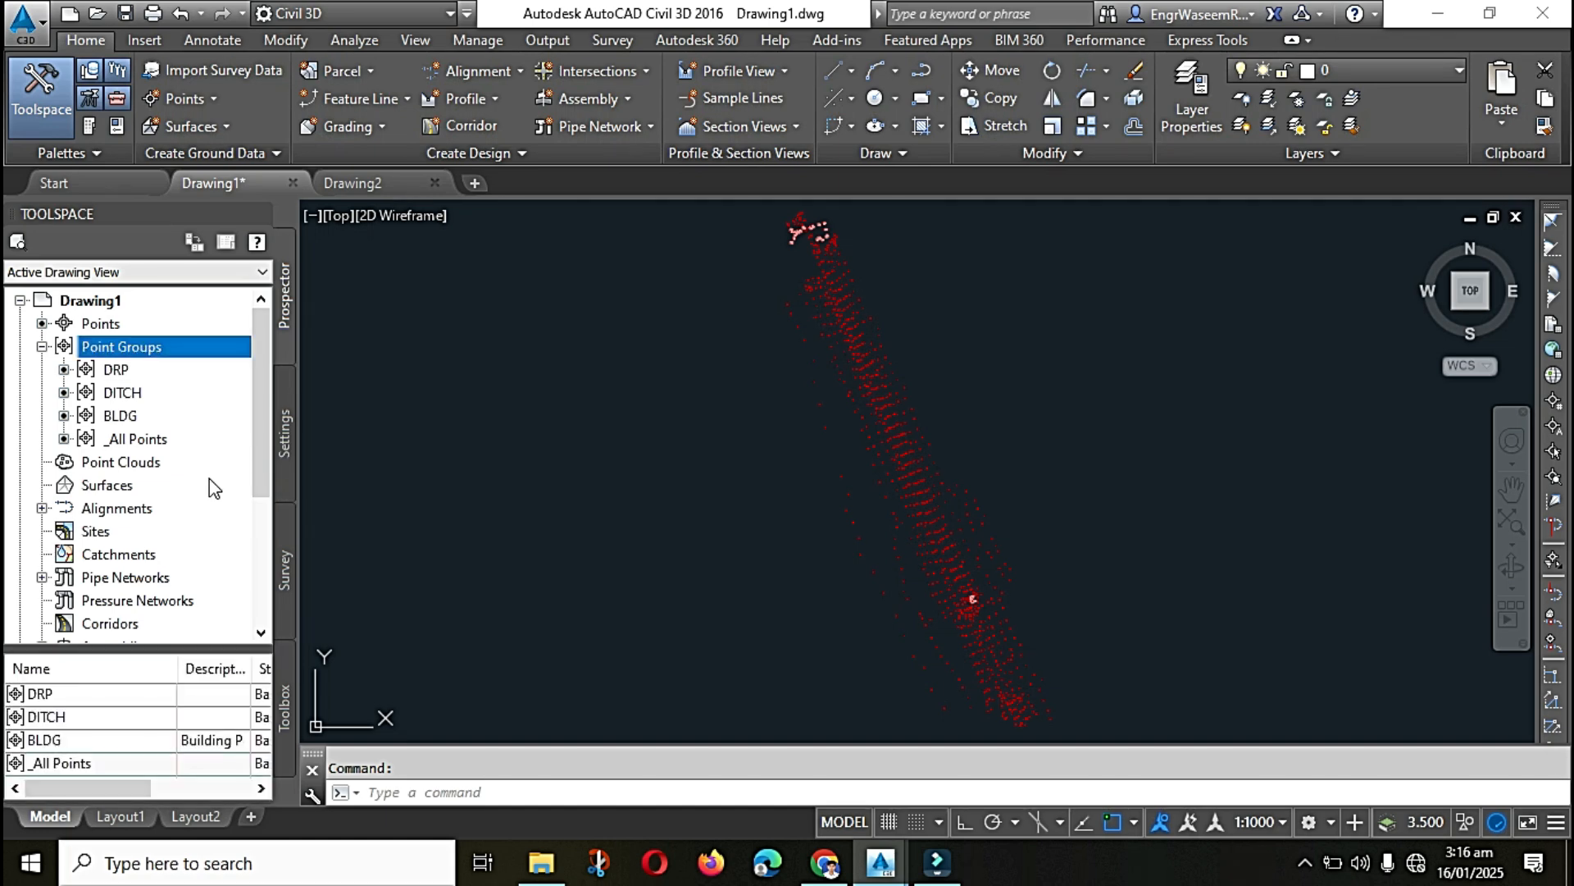
Step: Start a new point group in Drawing1 and name it CH-CR-GR-RDP
right_click(173, 357)
left_click(229, 397)
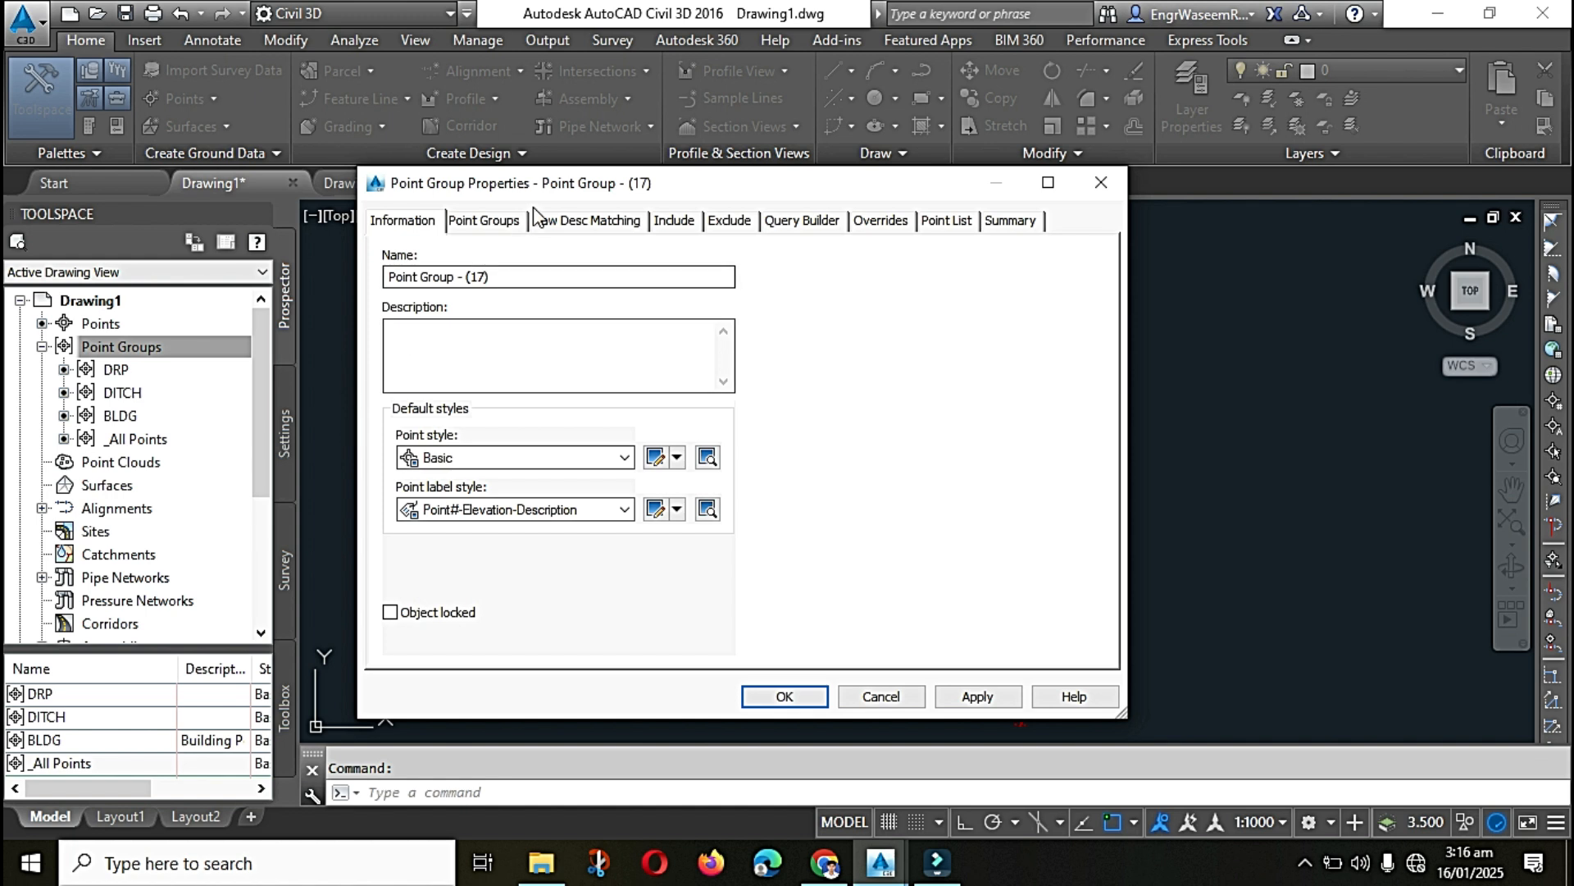
left_click_drag(572, 193, 573, 193)
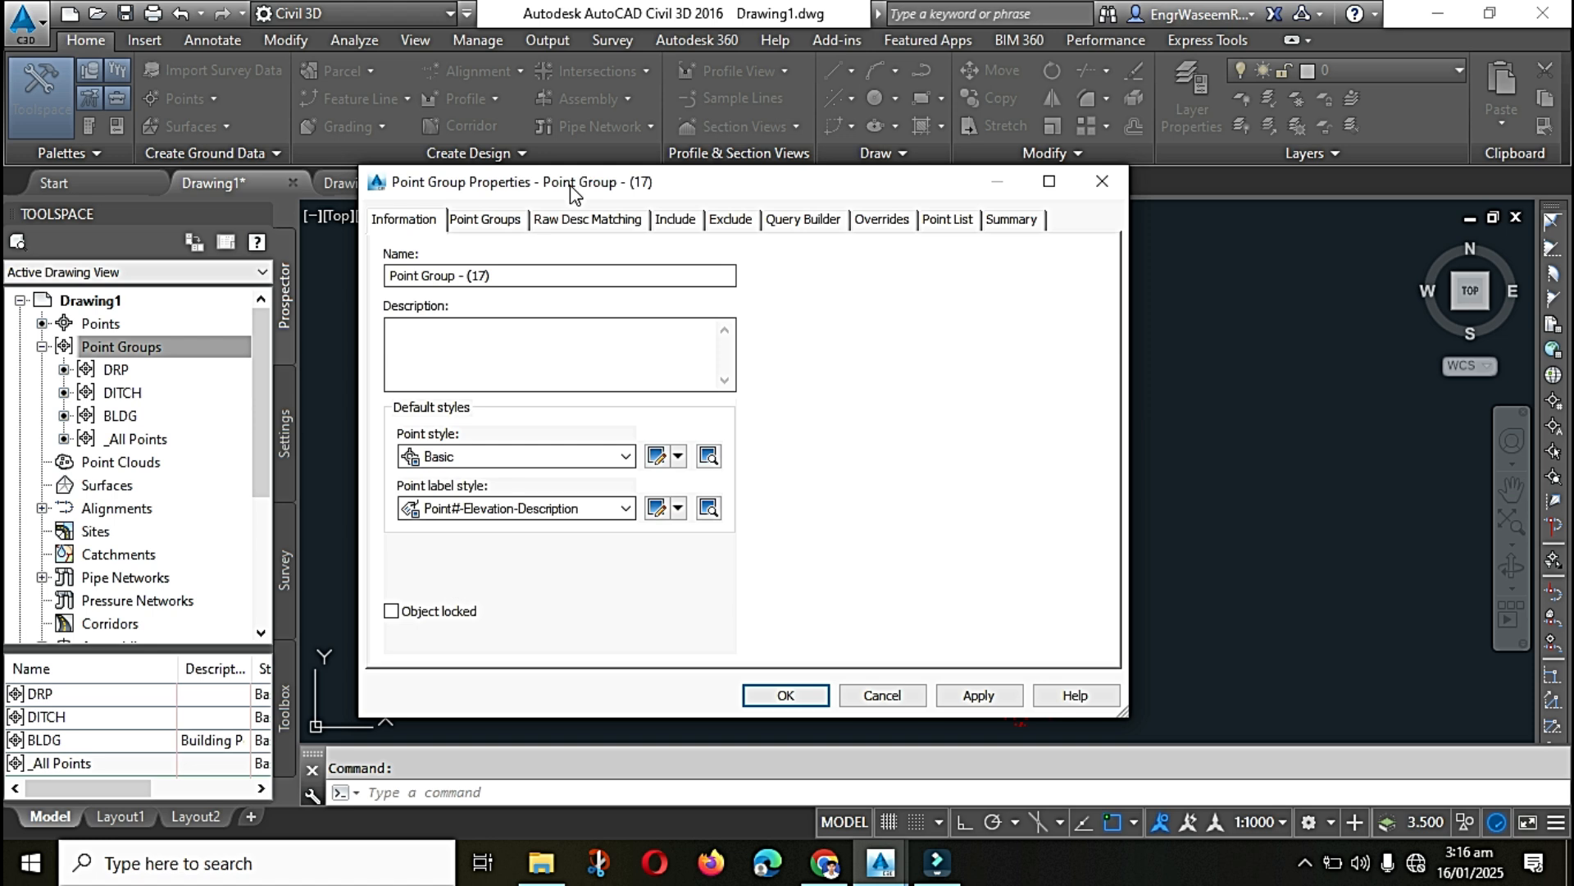
left_click_drag(527, 275, 375, 287)
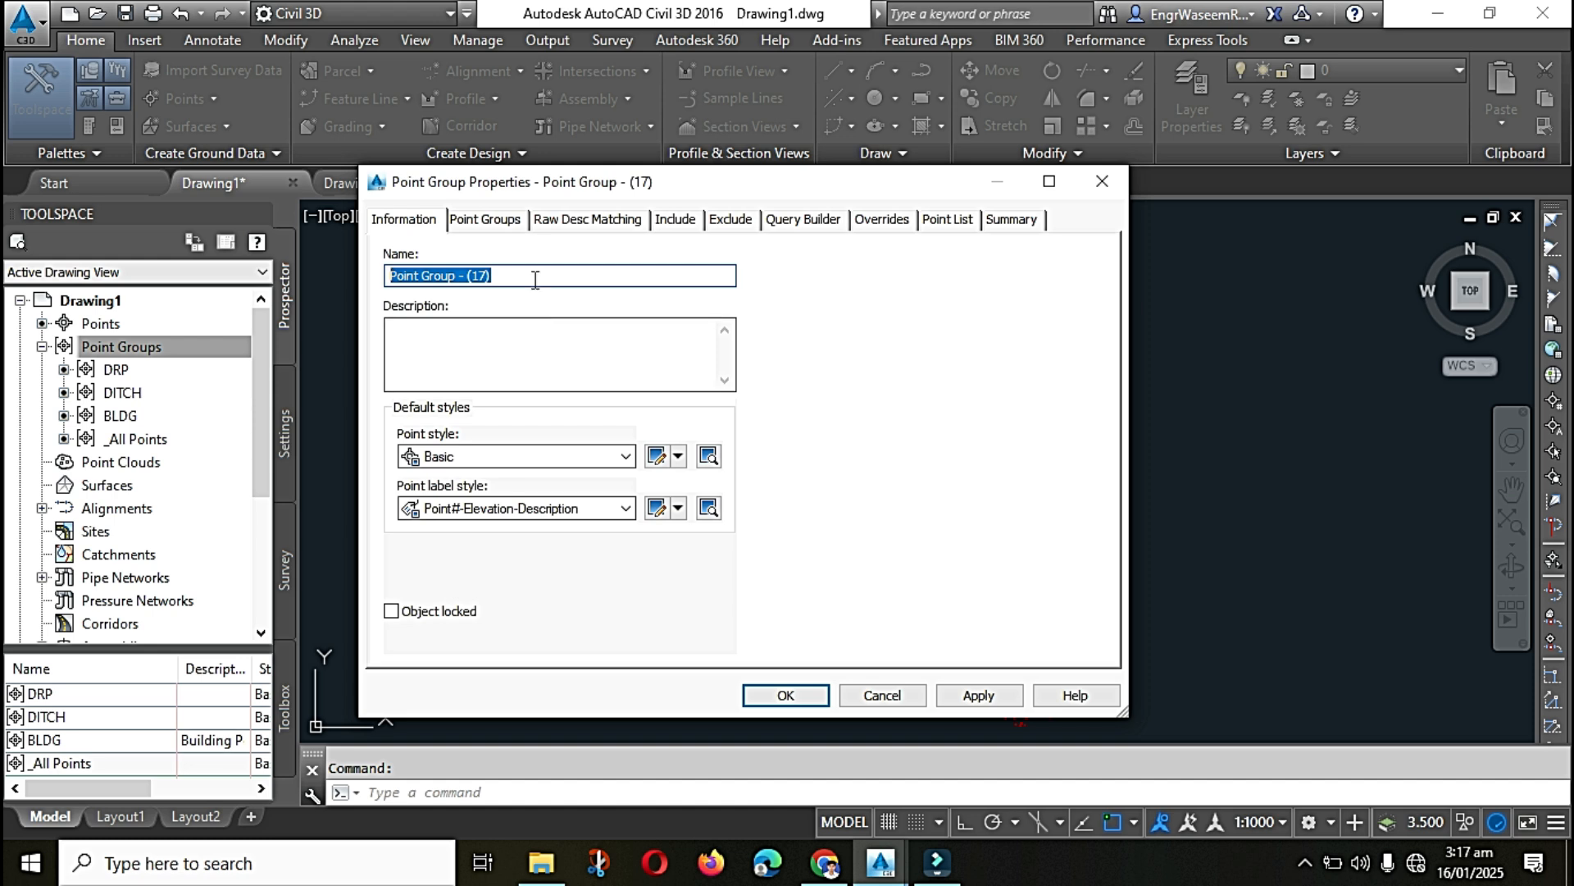
type("CH-CR-GR-RDP")
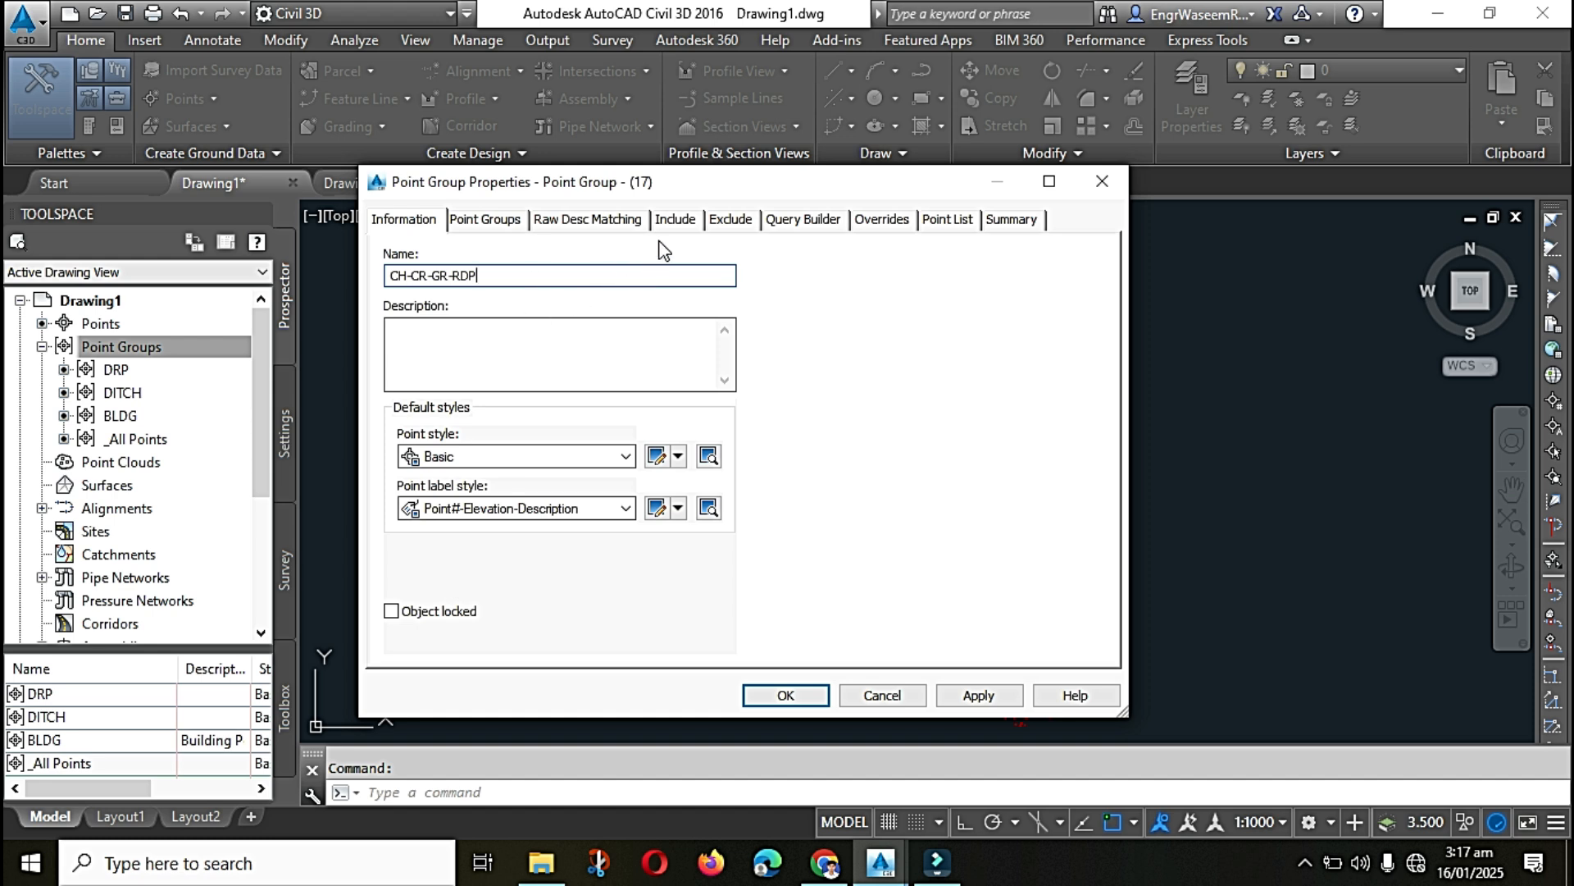
Step: Include points with raw descriptions matching CH*,CR*,GR*,RDP* in the CH-CR-GR-RDP group
left_click(676, 222)
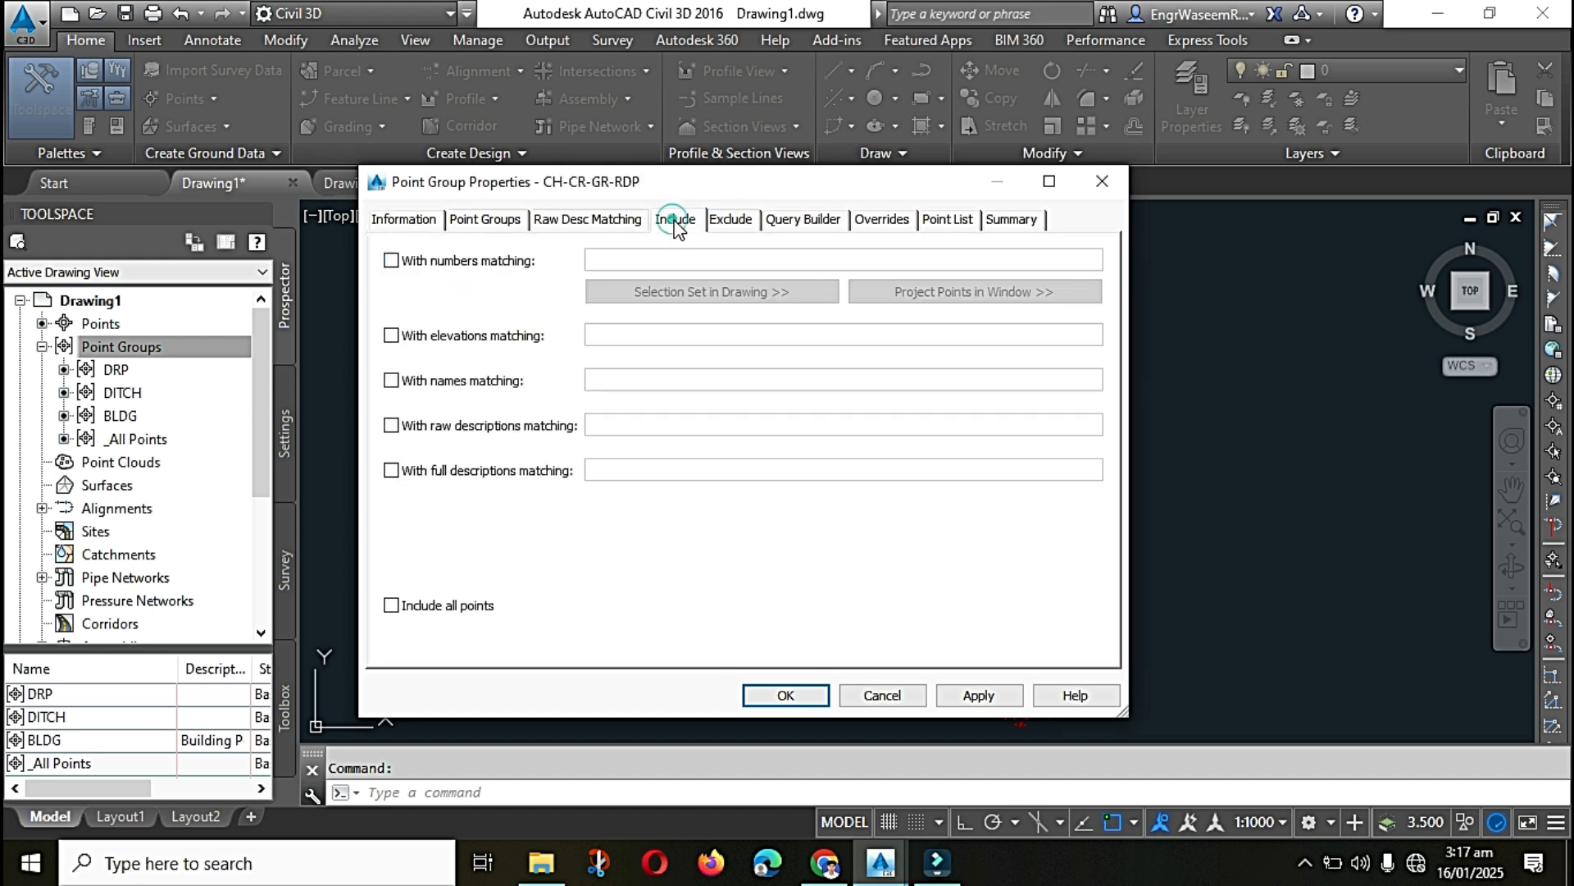
left_click(391, 424)
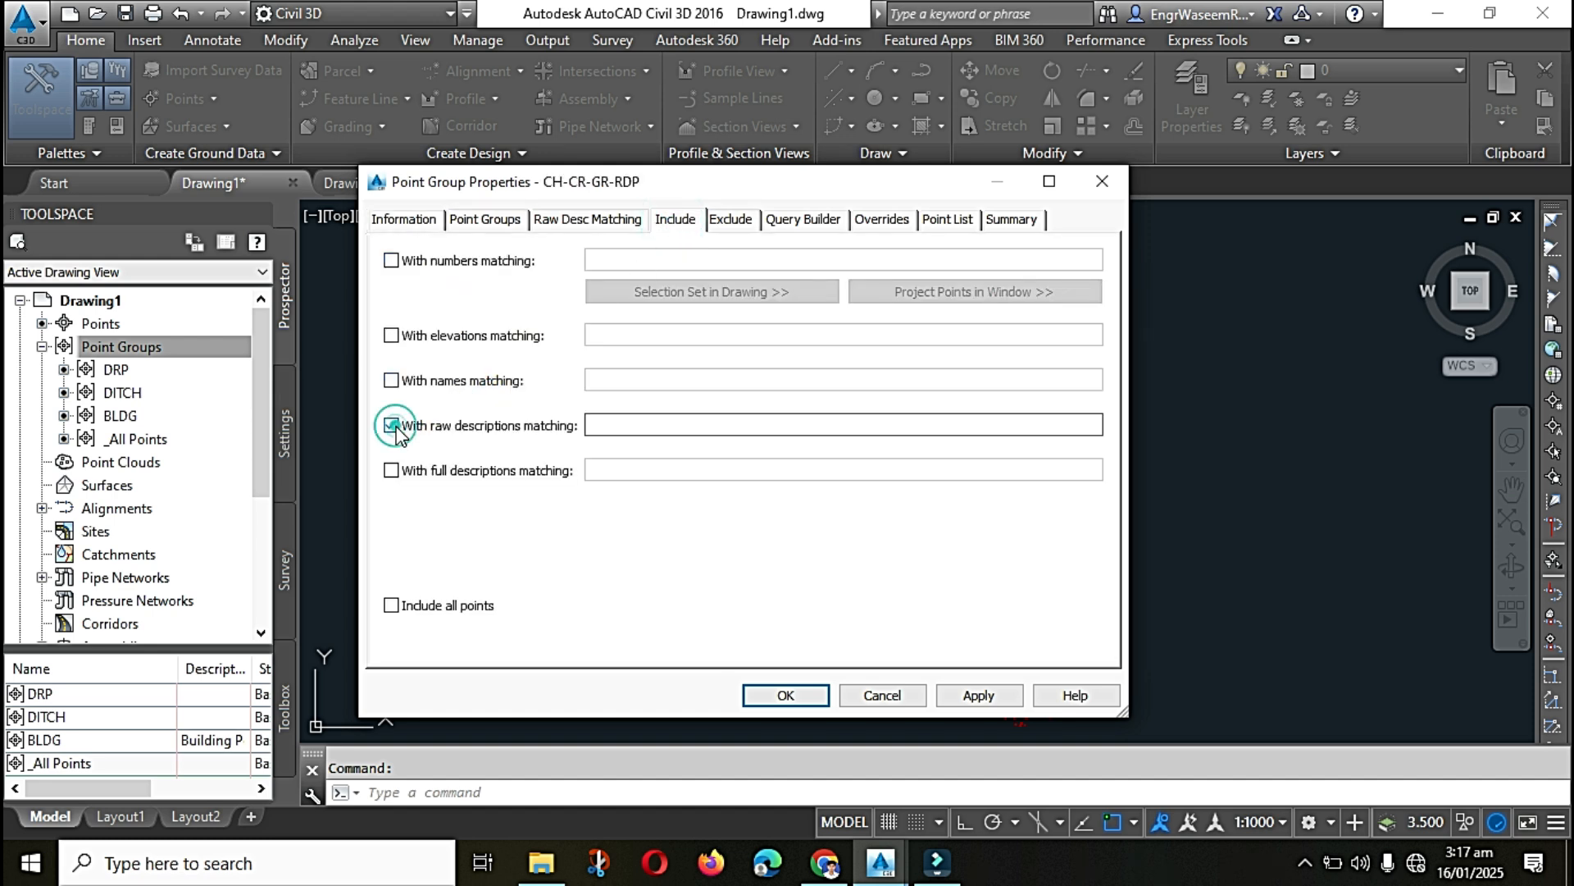
left_click(629, 416)
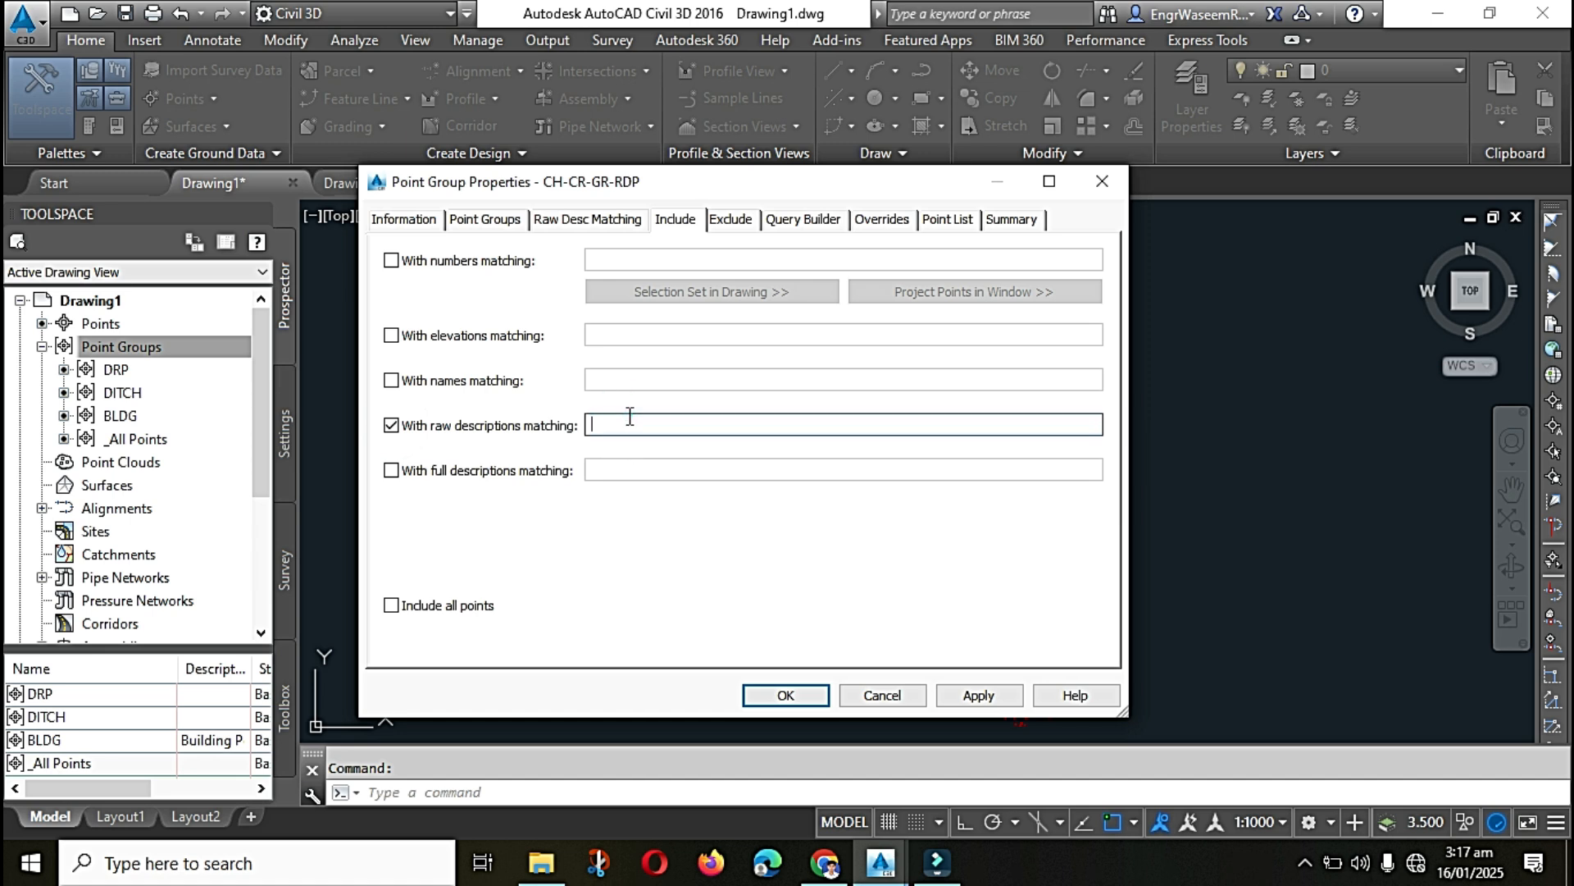
type("CH*,")
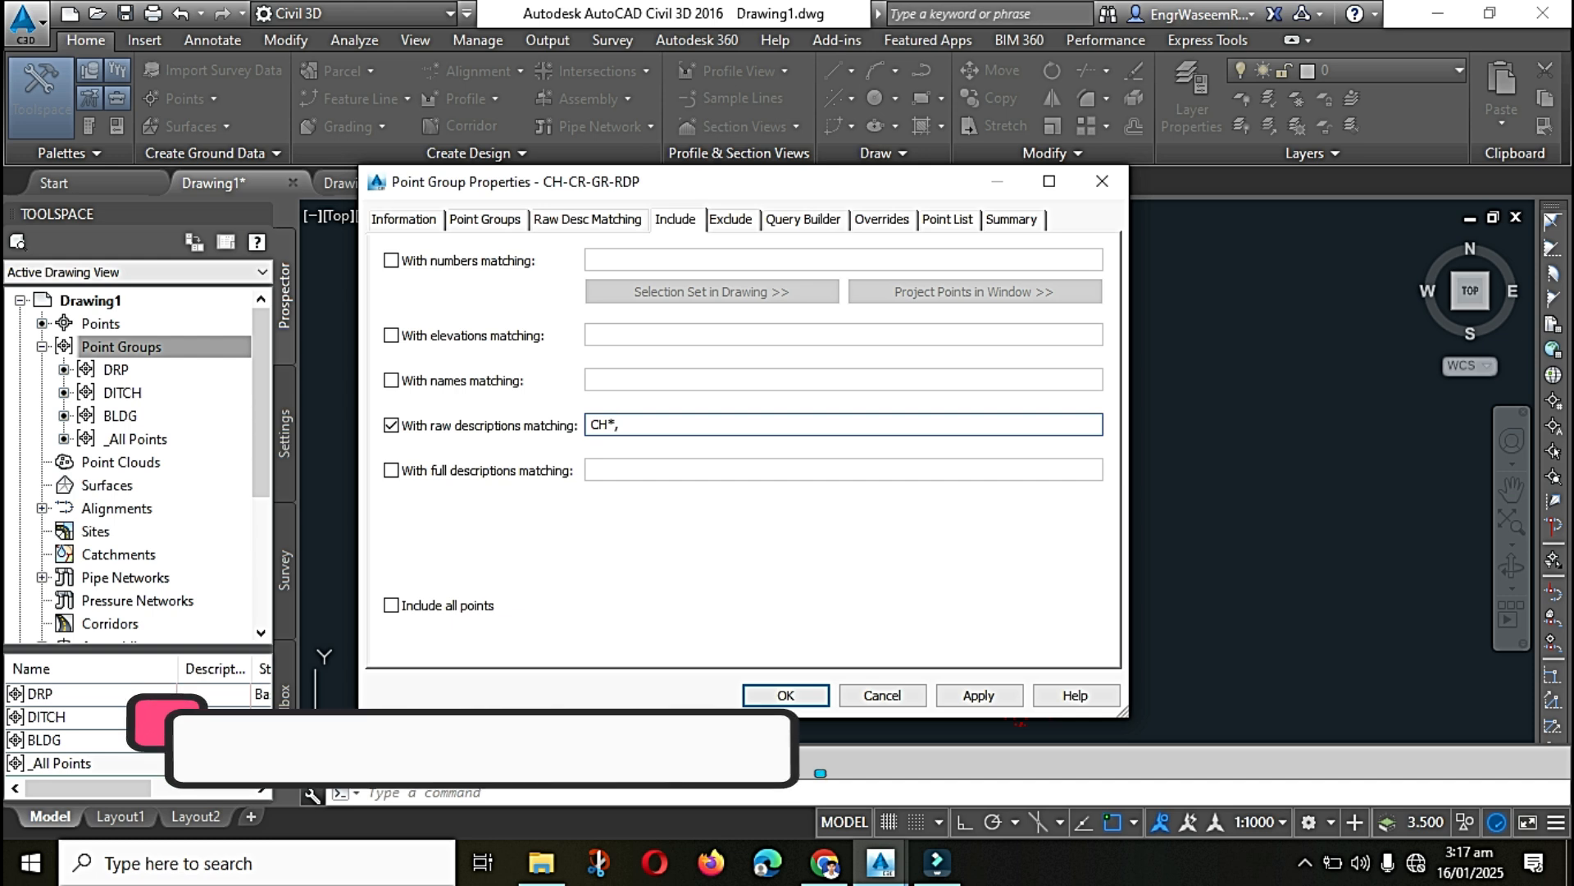
type("CR")
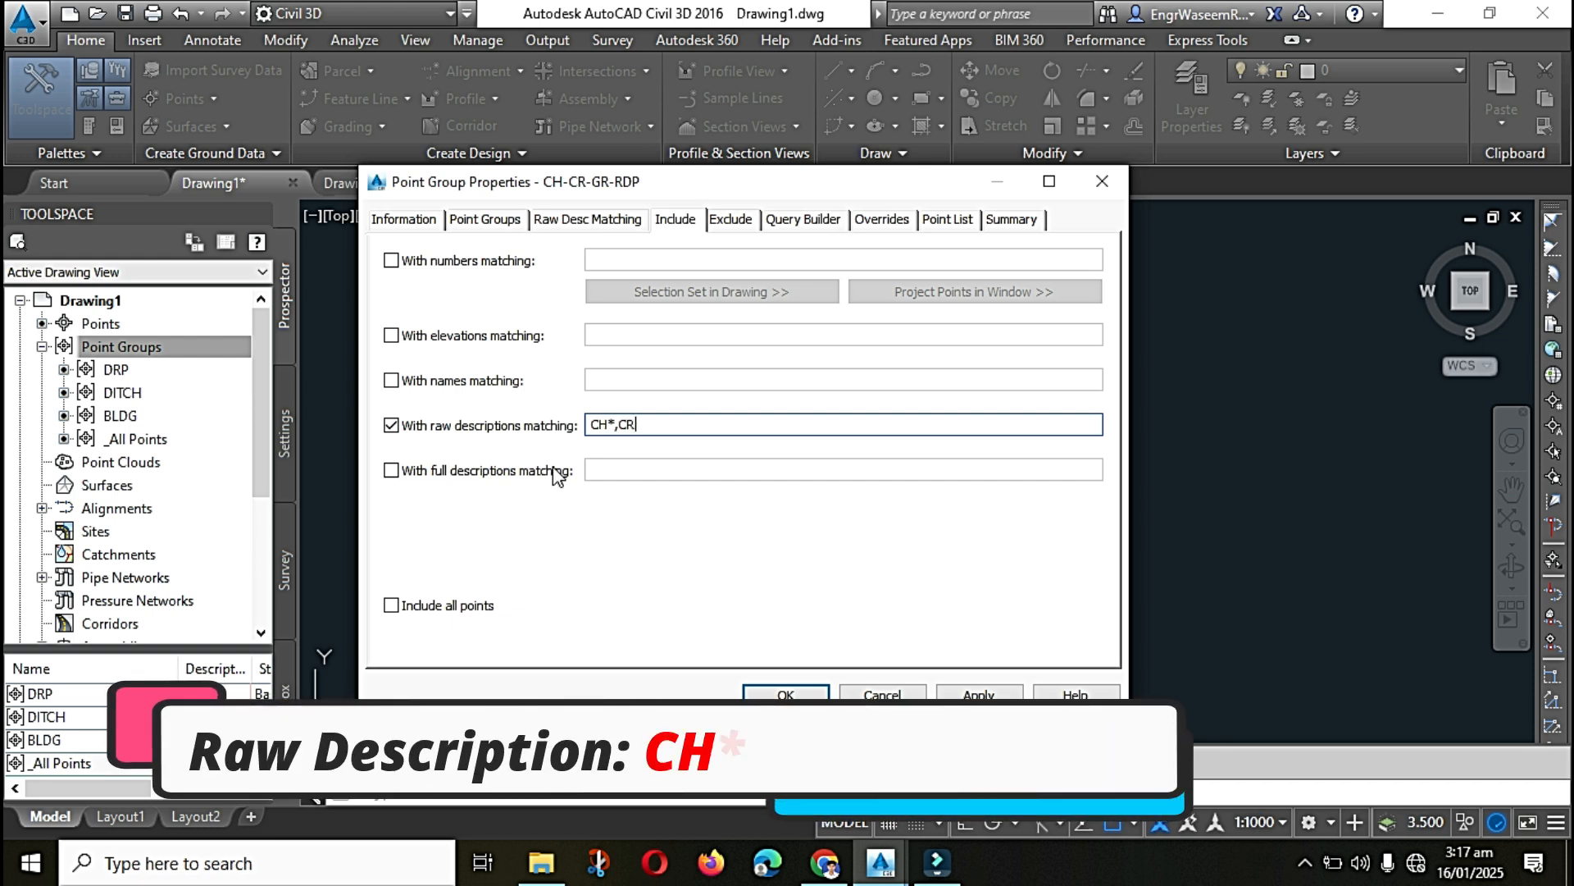
type("*,")
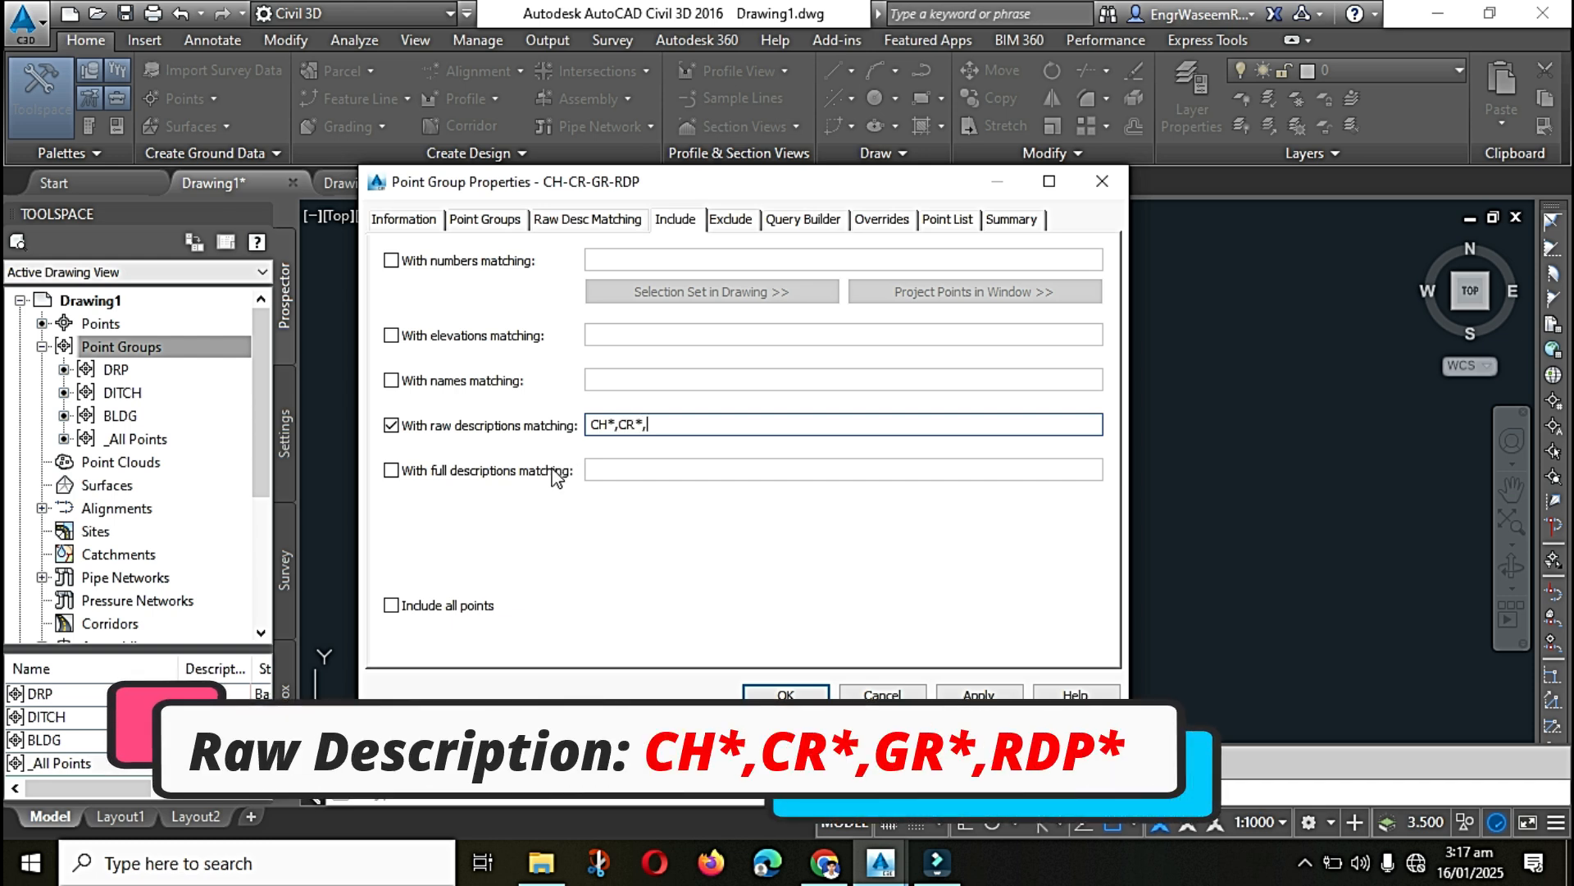
type("GR*,RDP*")
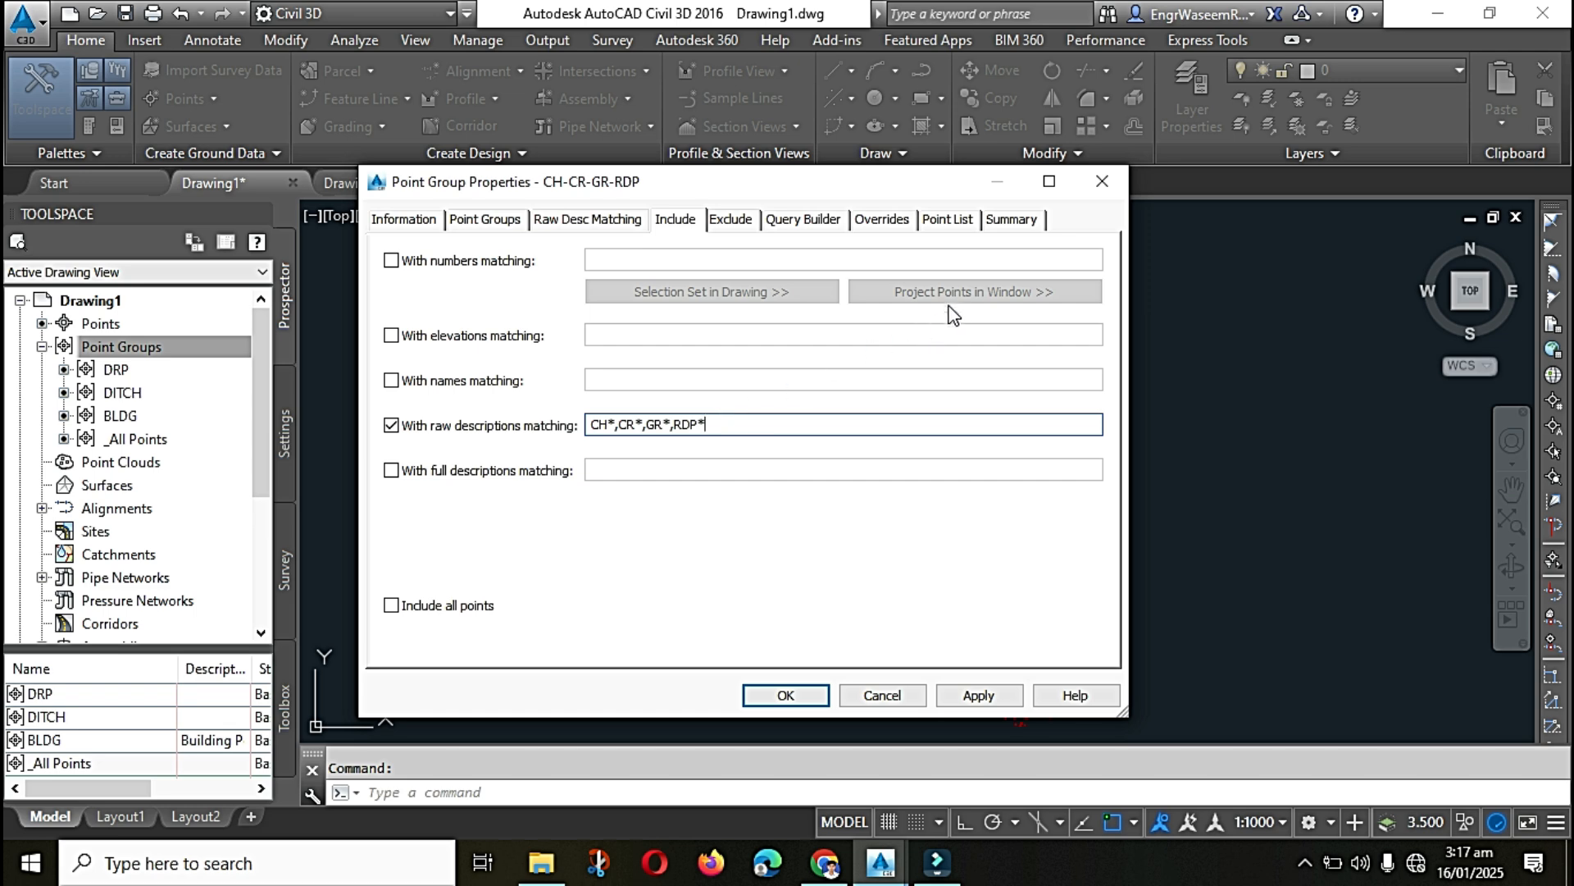
Step: Check the raw descriptions in the CH-CR-GR-RDP group's point list and create the group
left_click(957, 222)
scroll(755, 328, "down", 4)
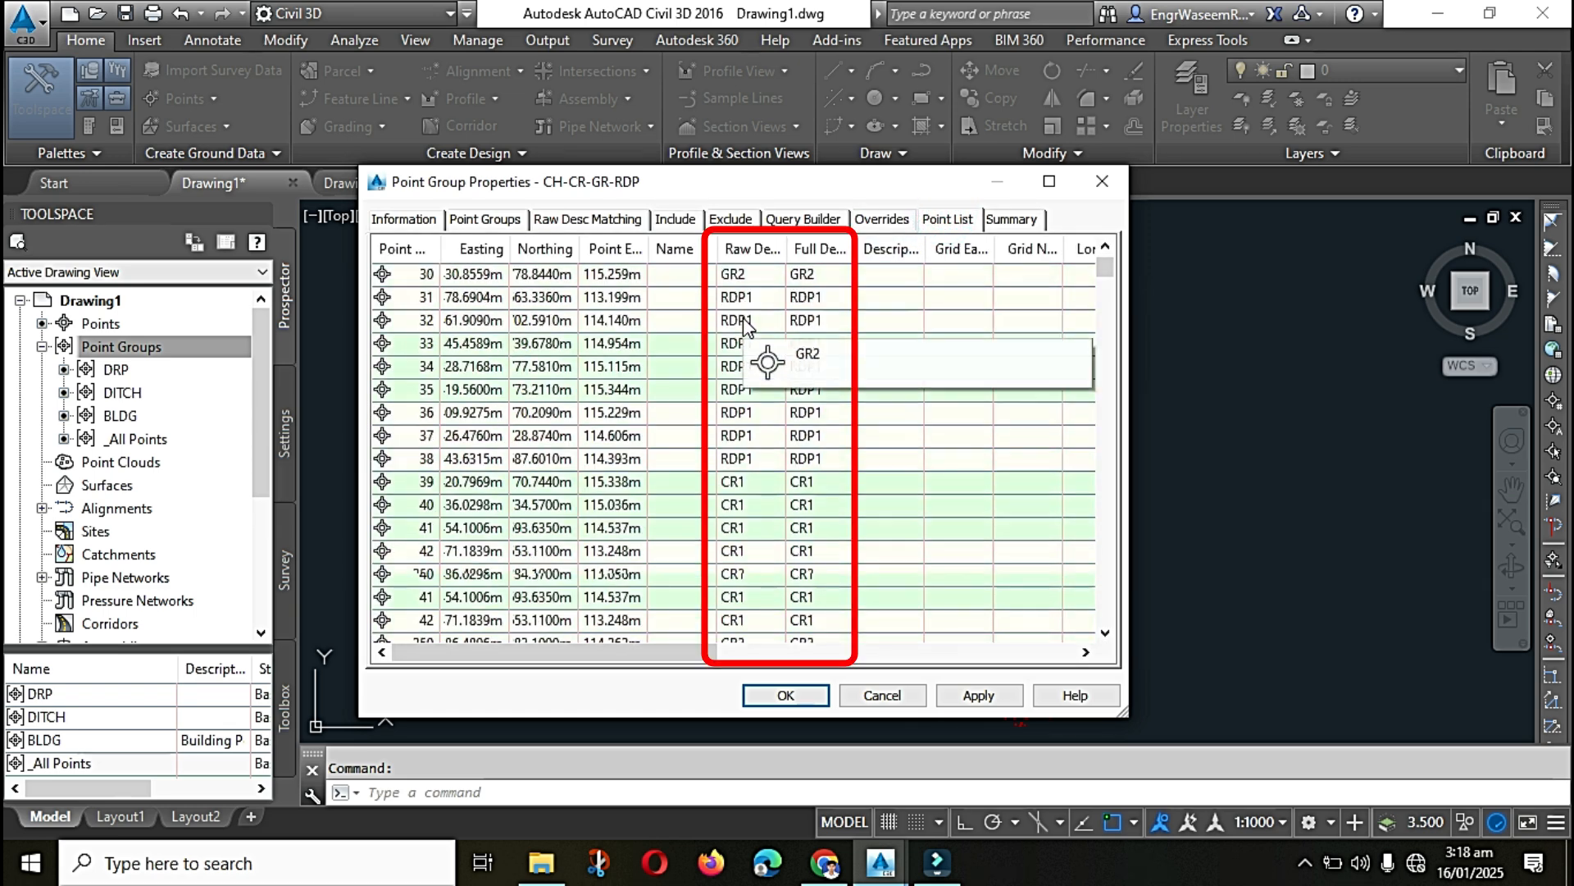
scroll(753, 373, "down", 14)
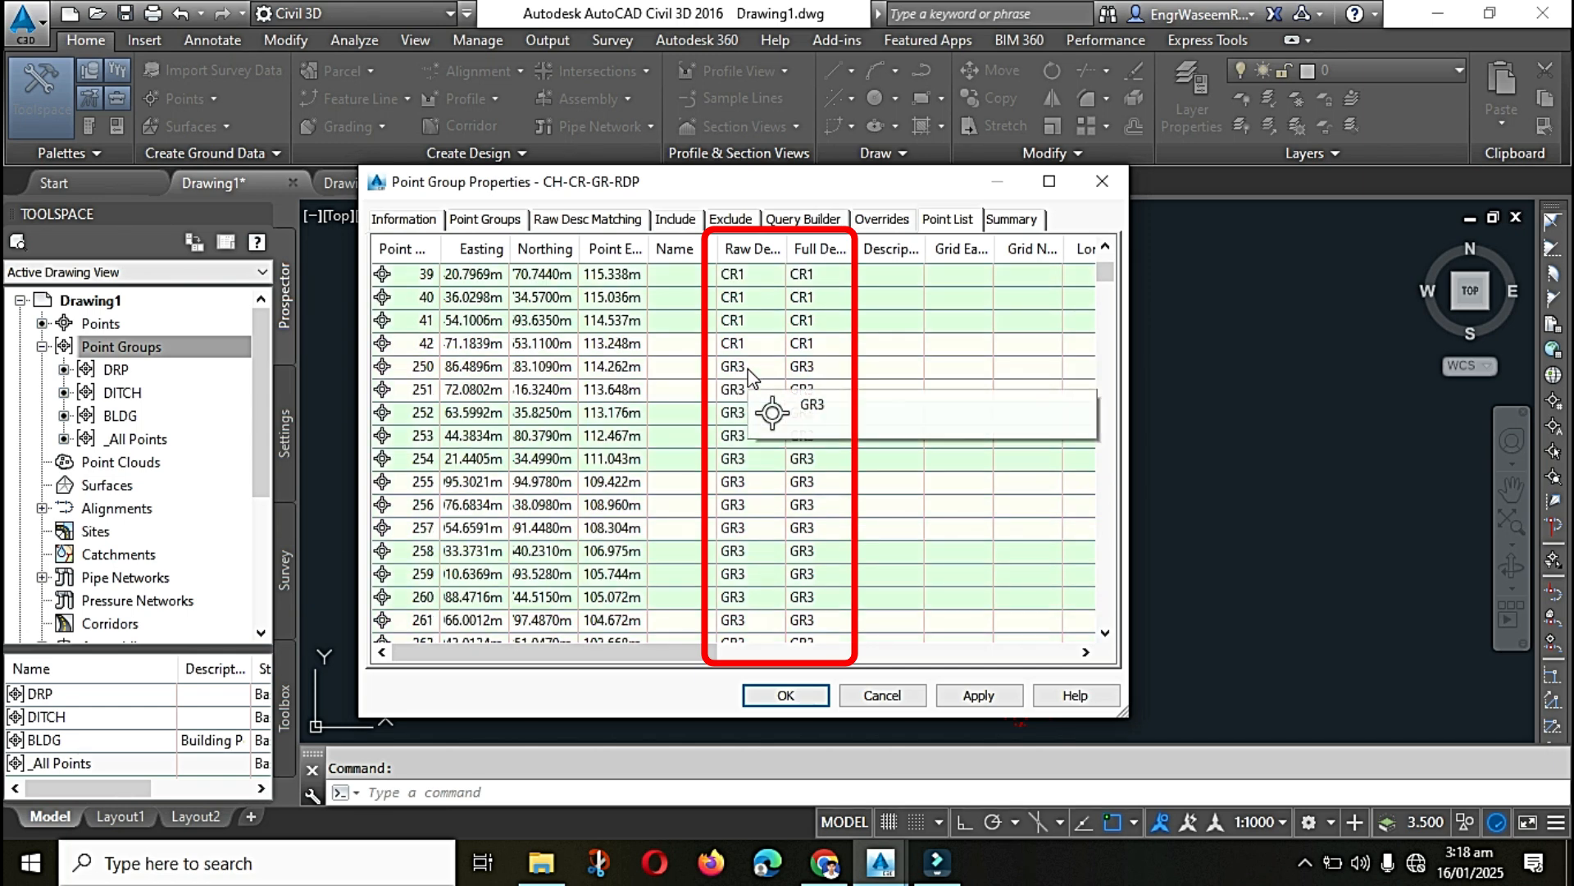
scroll(740, 486, "down", 12)
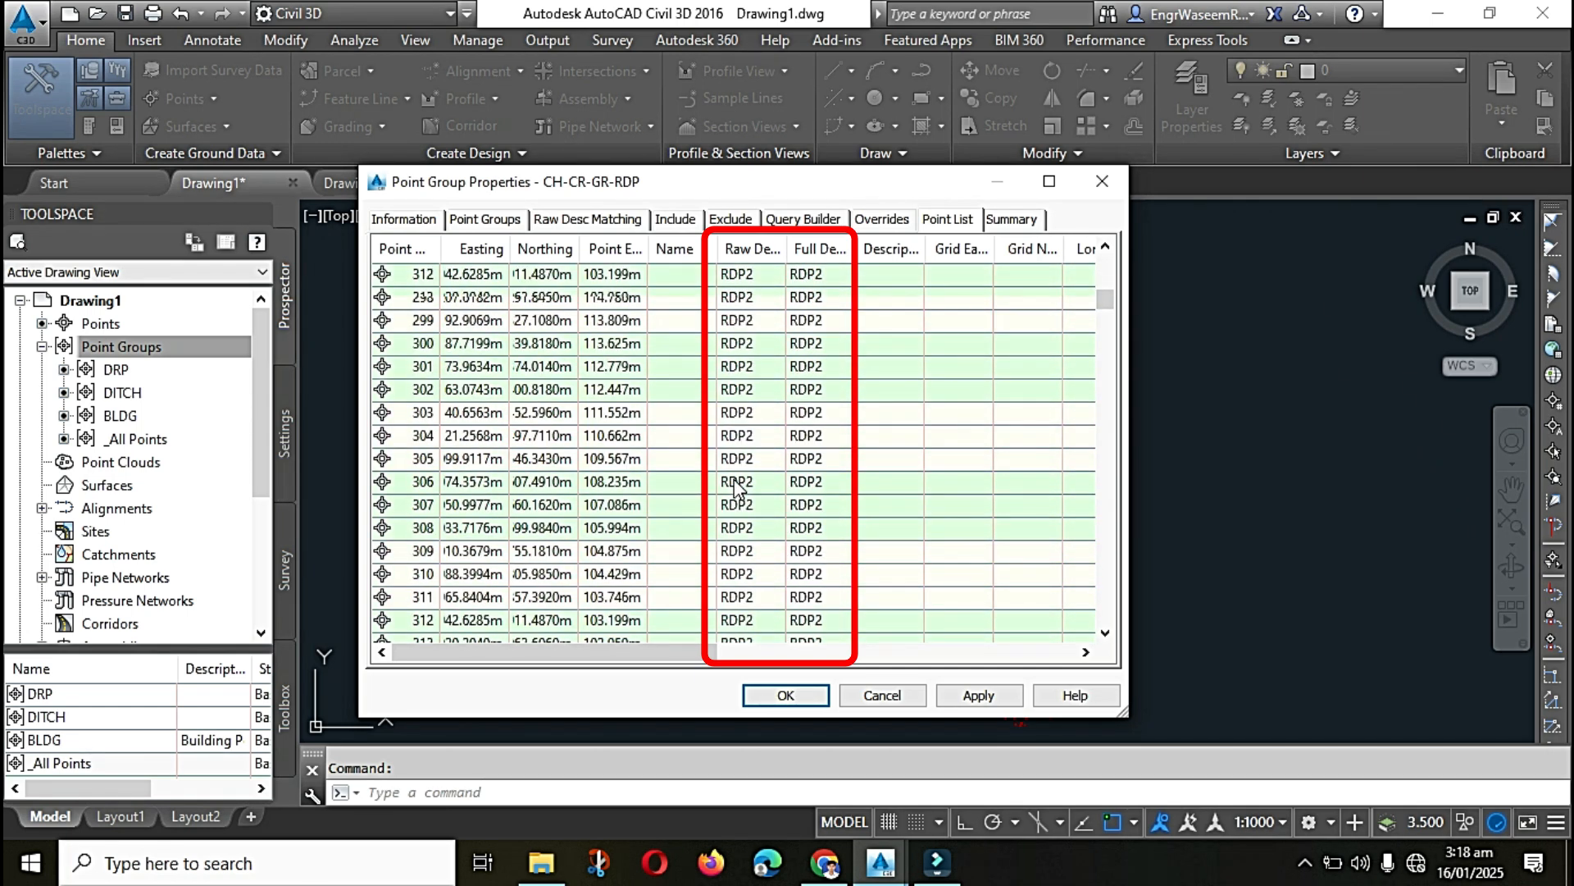
scroll(726, 529, "down", 20)
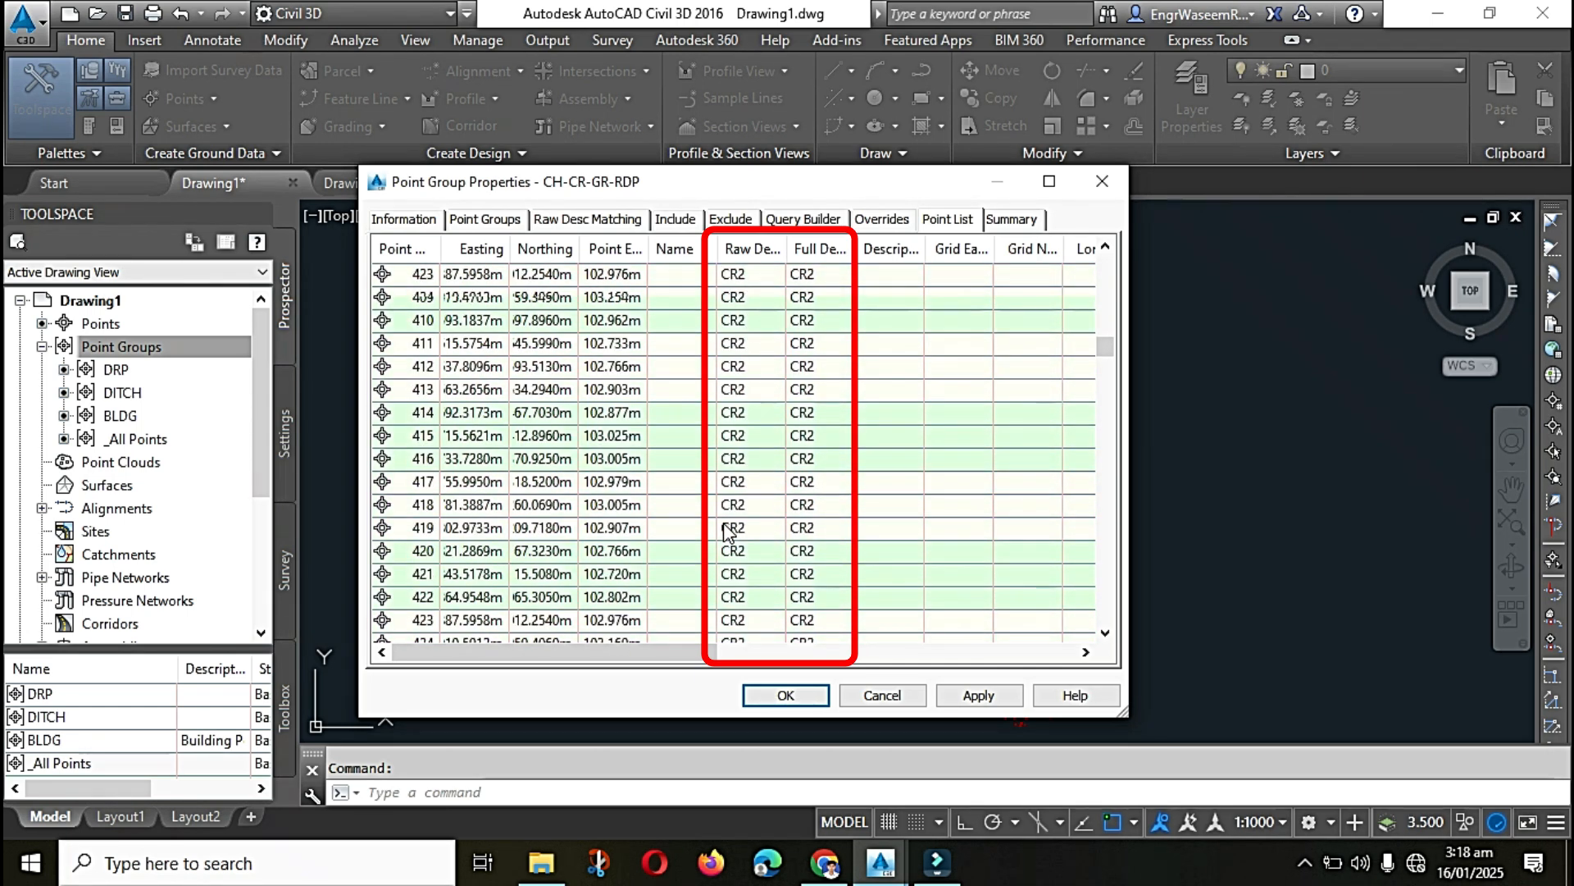
left_click(785, 694)
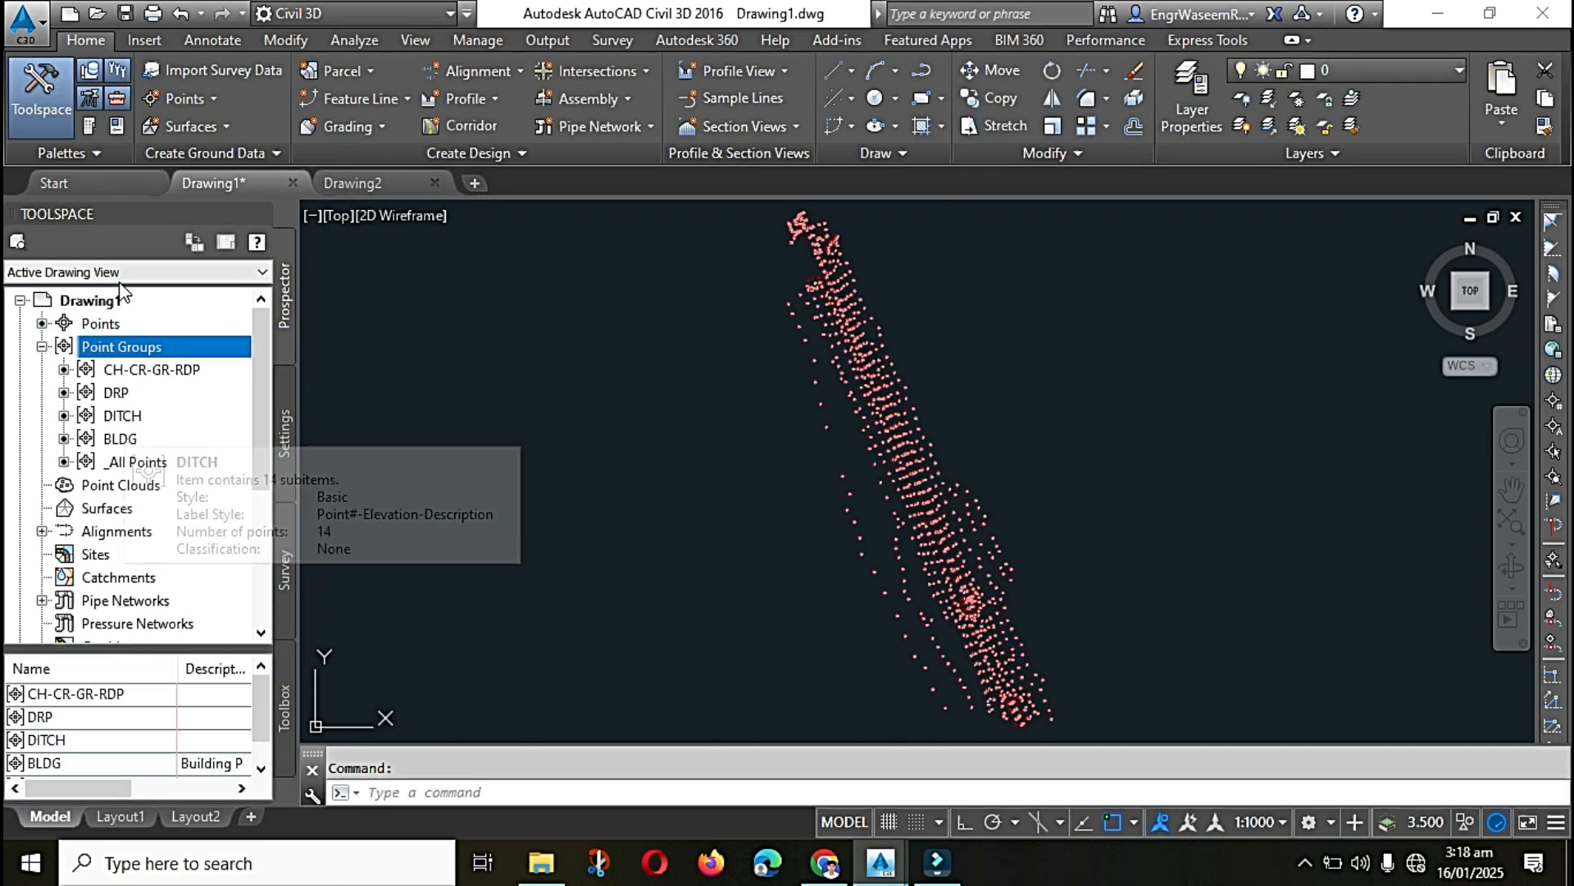
Step: Start a new point group in Drawing1 and name it LAKE
right_click(161, 346)
left_click(225, 398)
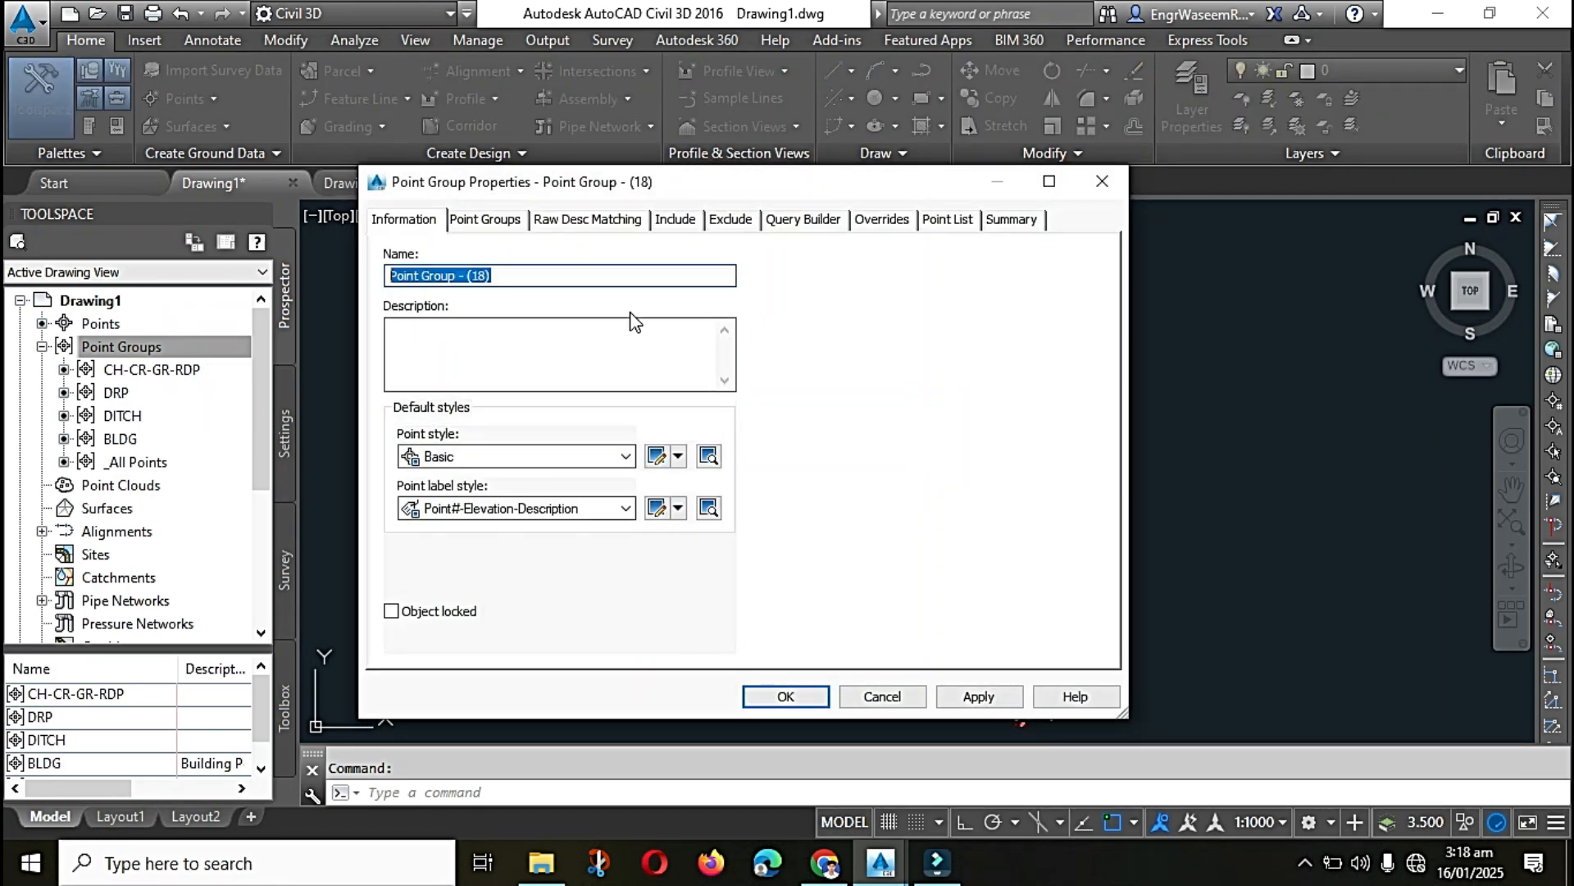
type("LAKE")
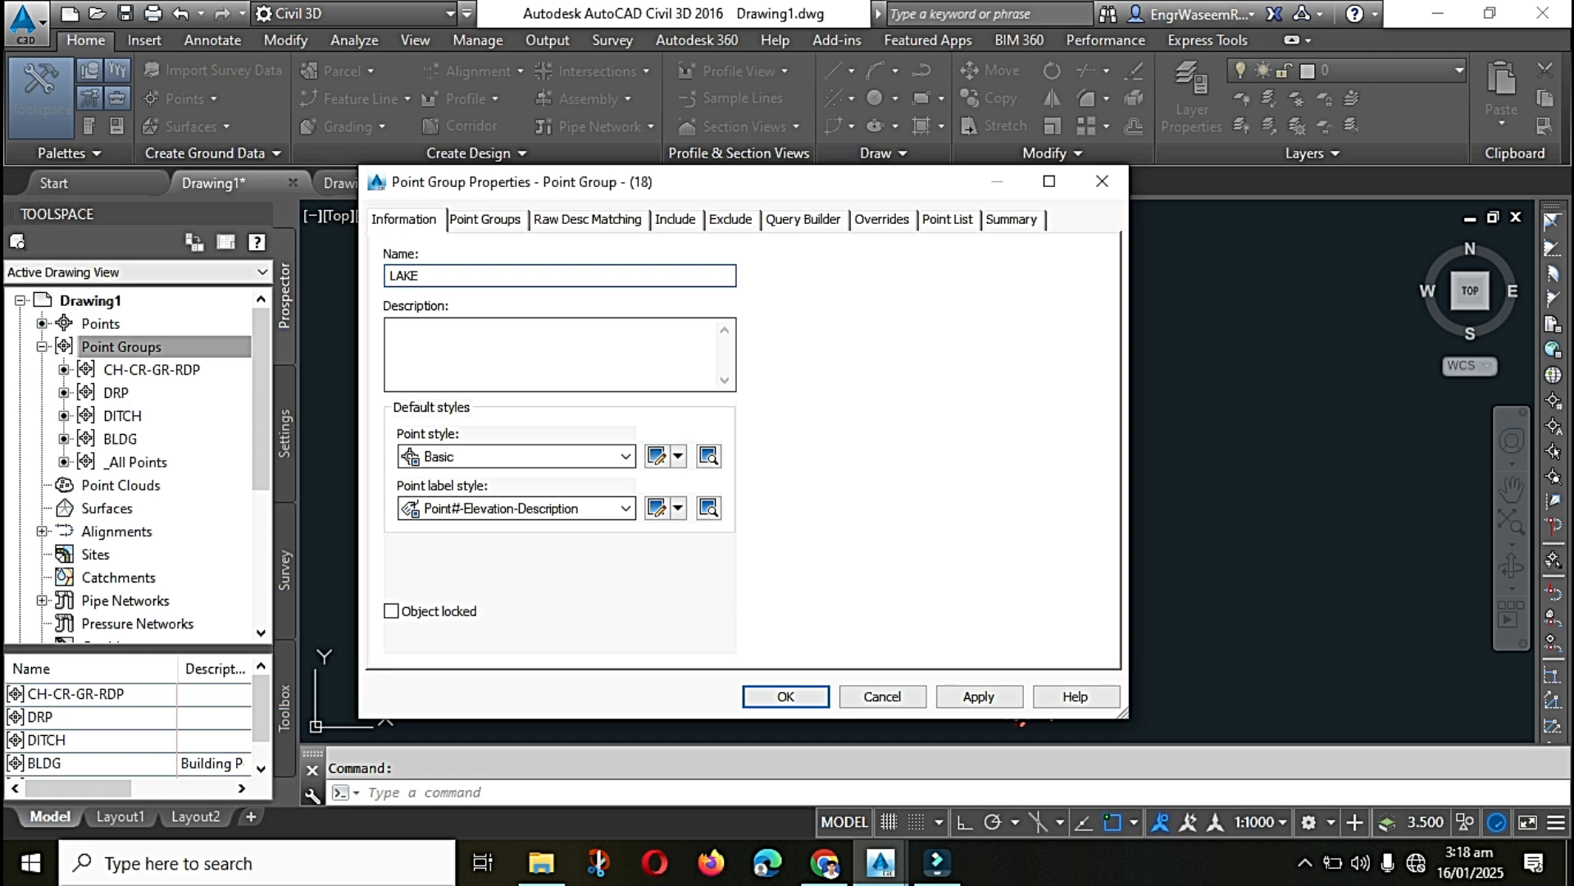
Step: Include points with raw descriptions matching LAKE*, check the group's point list, and create the LAKE group
left_click(675, 220)
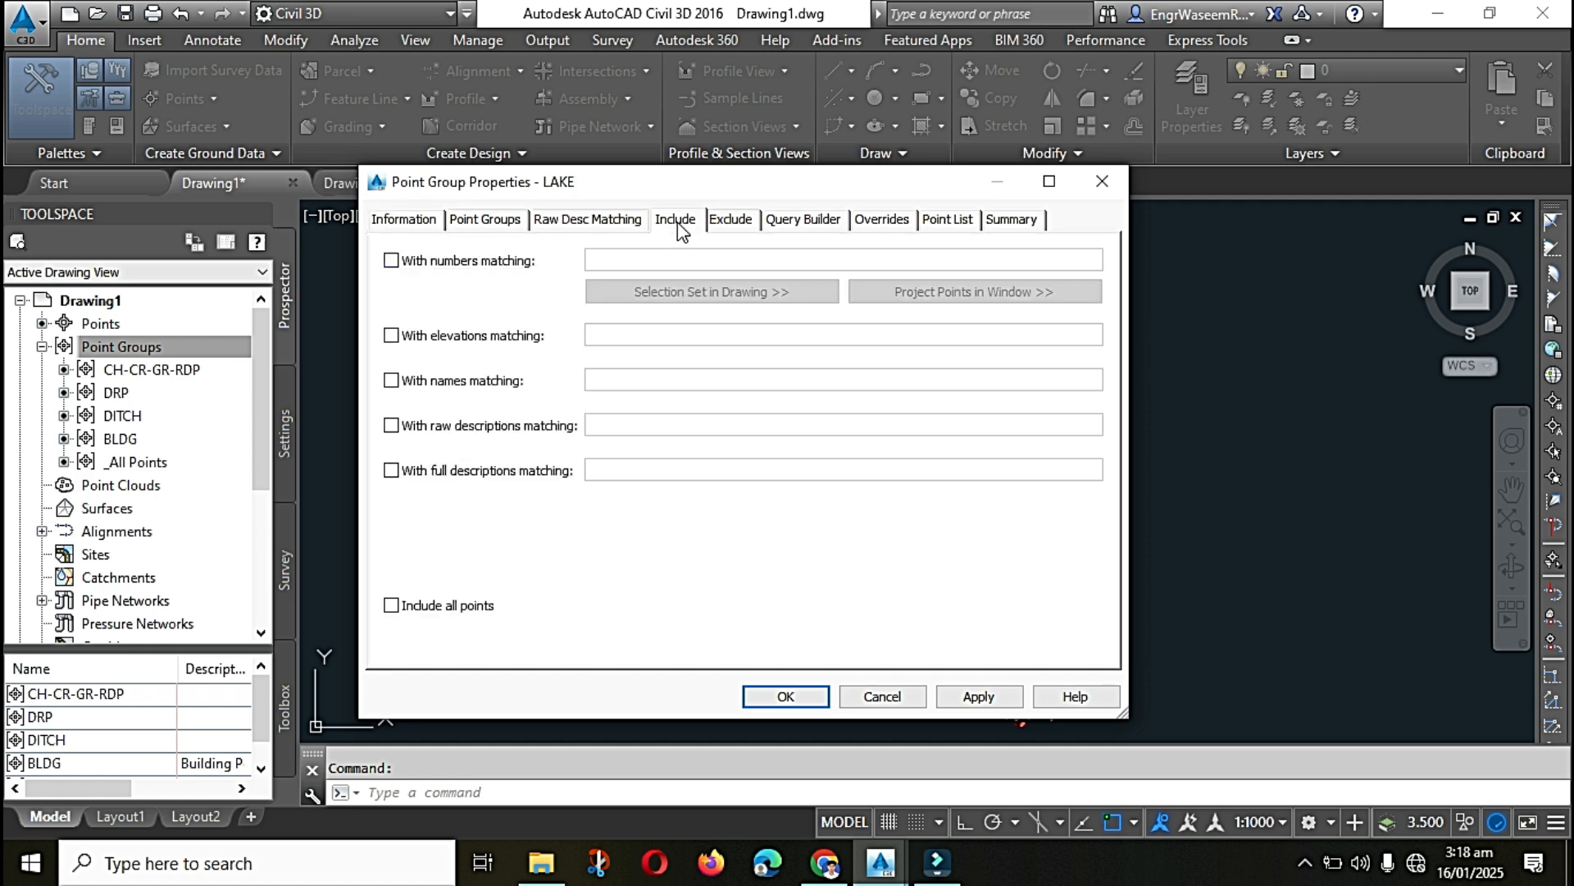
left_click(399, 429)
left_click(615, 425)
type("LAKE")
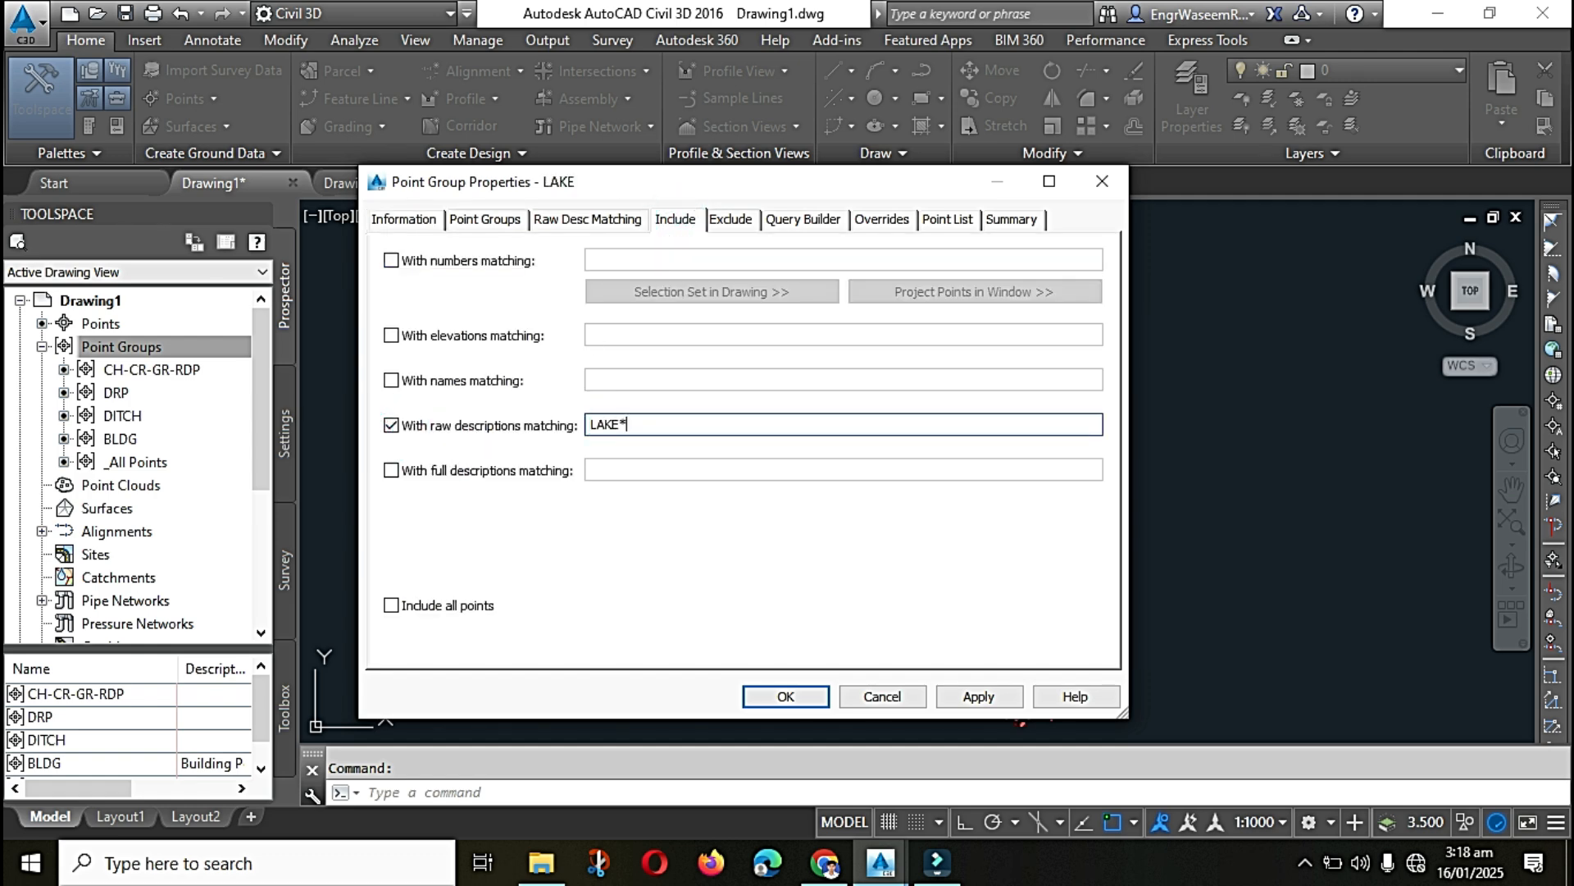
type("*")
left_click(948, 219)
scroll(817, 370, "down", 20)
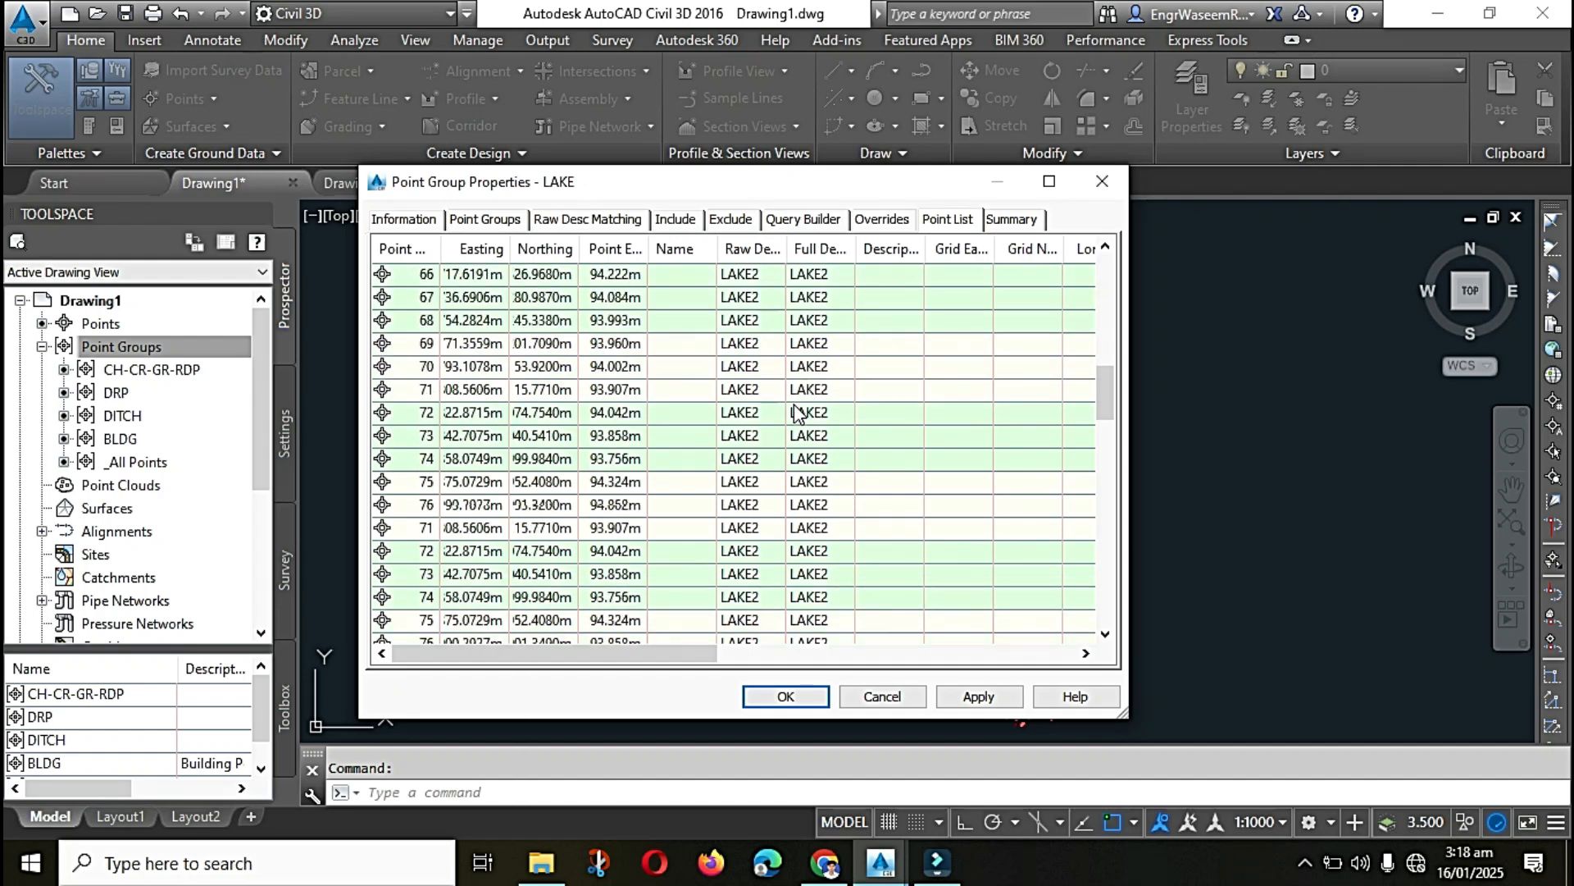
left_click(786, 697)
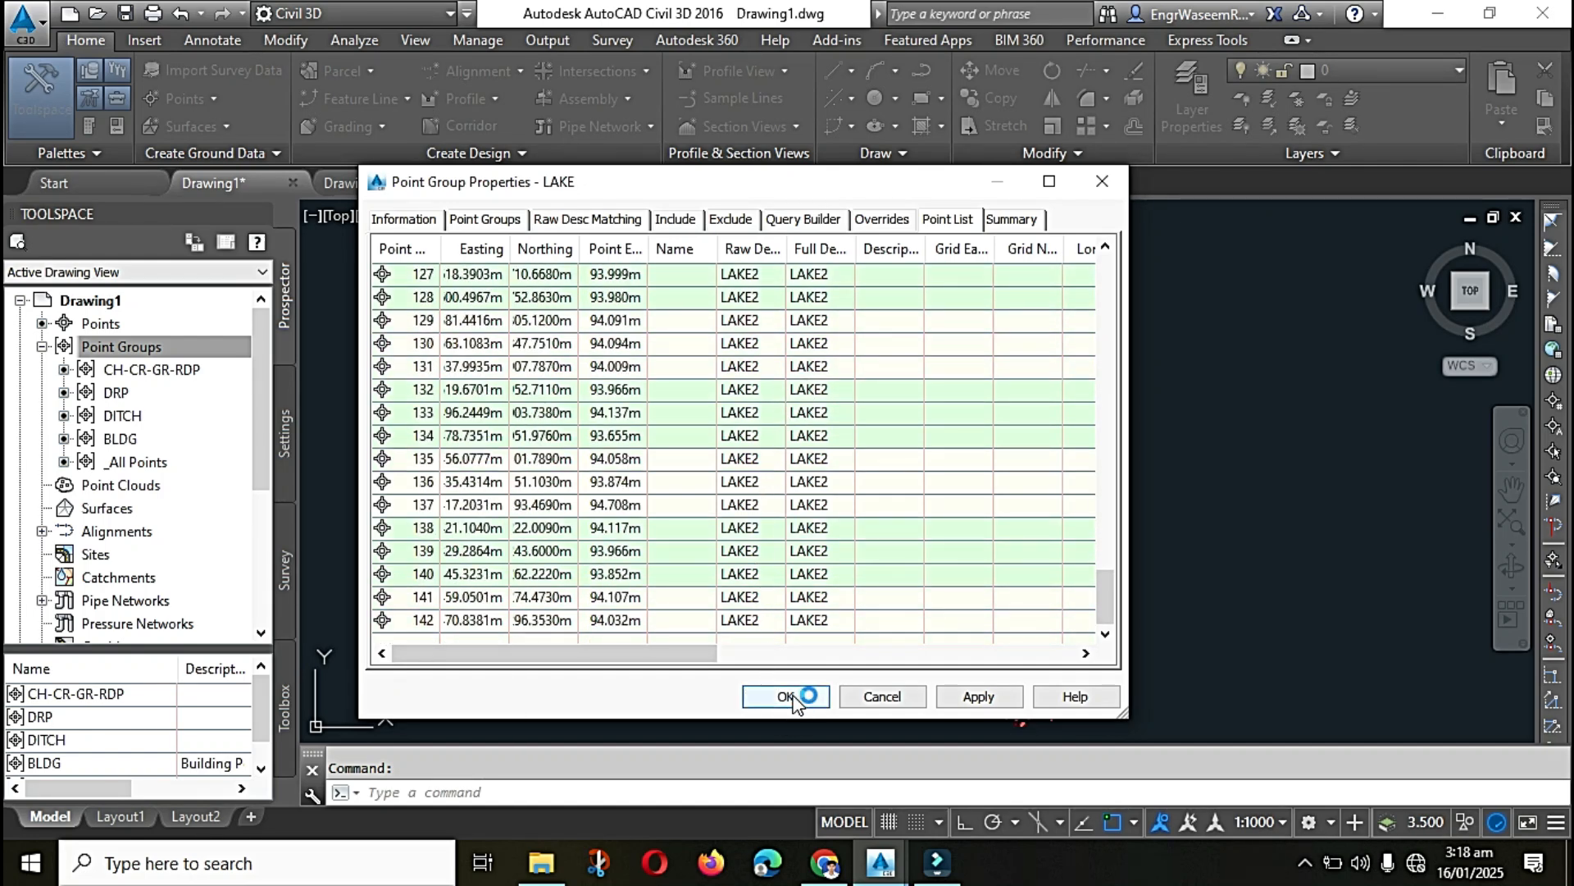
Step: Start a new point group in Drawing1 and name it STONE
left_click(162, 355)
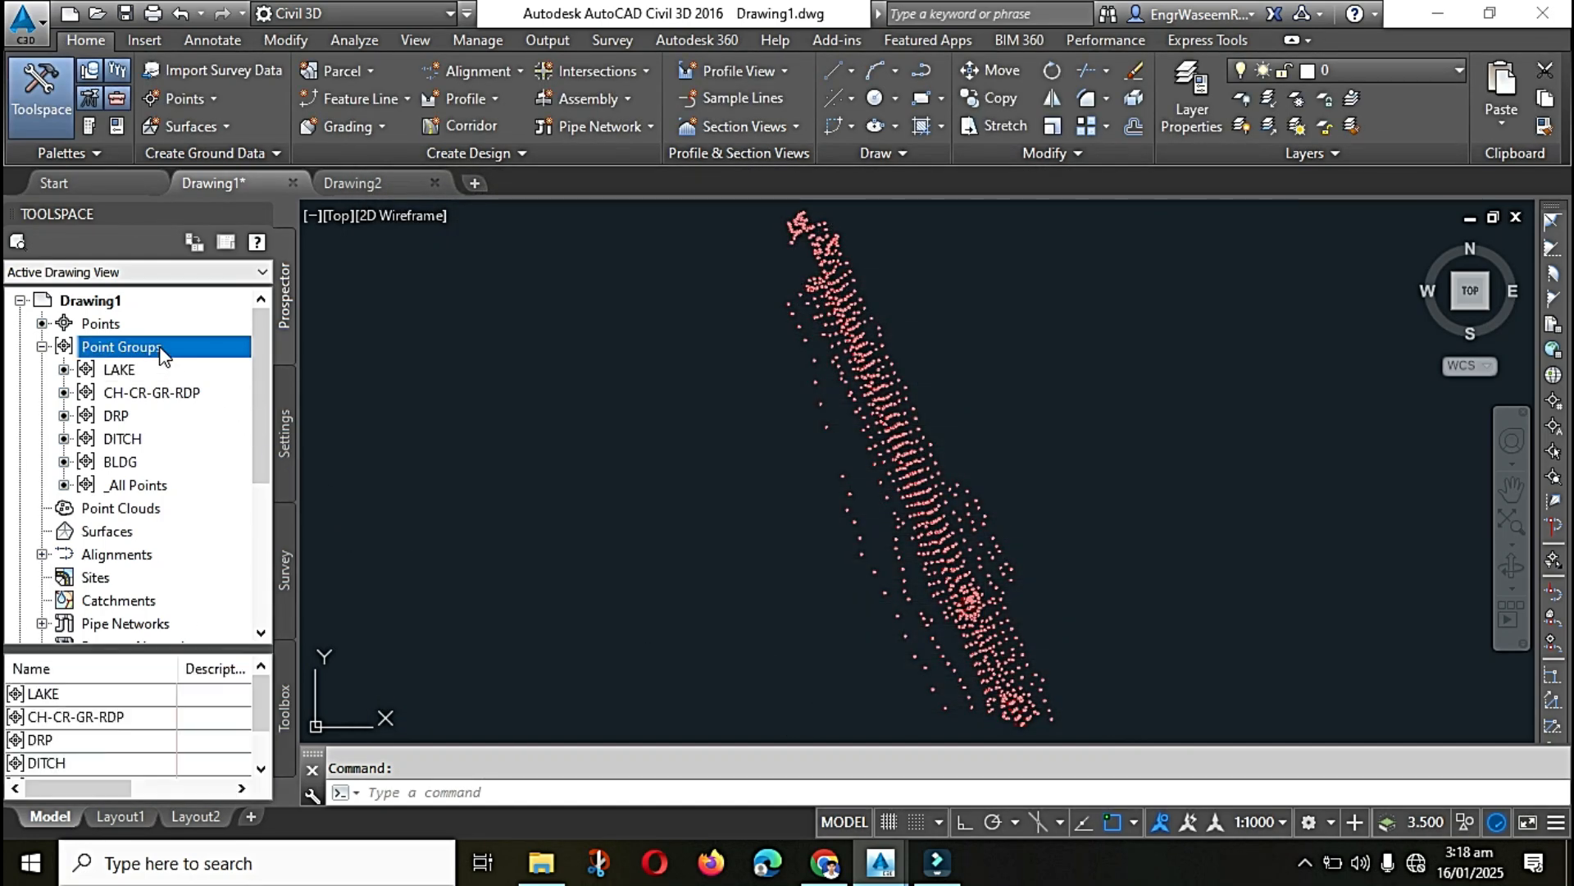
right_click(165, 360)
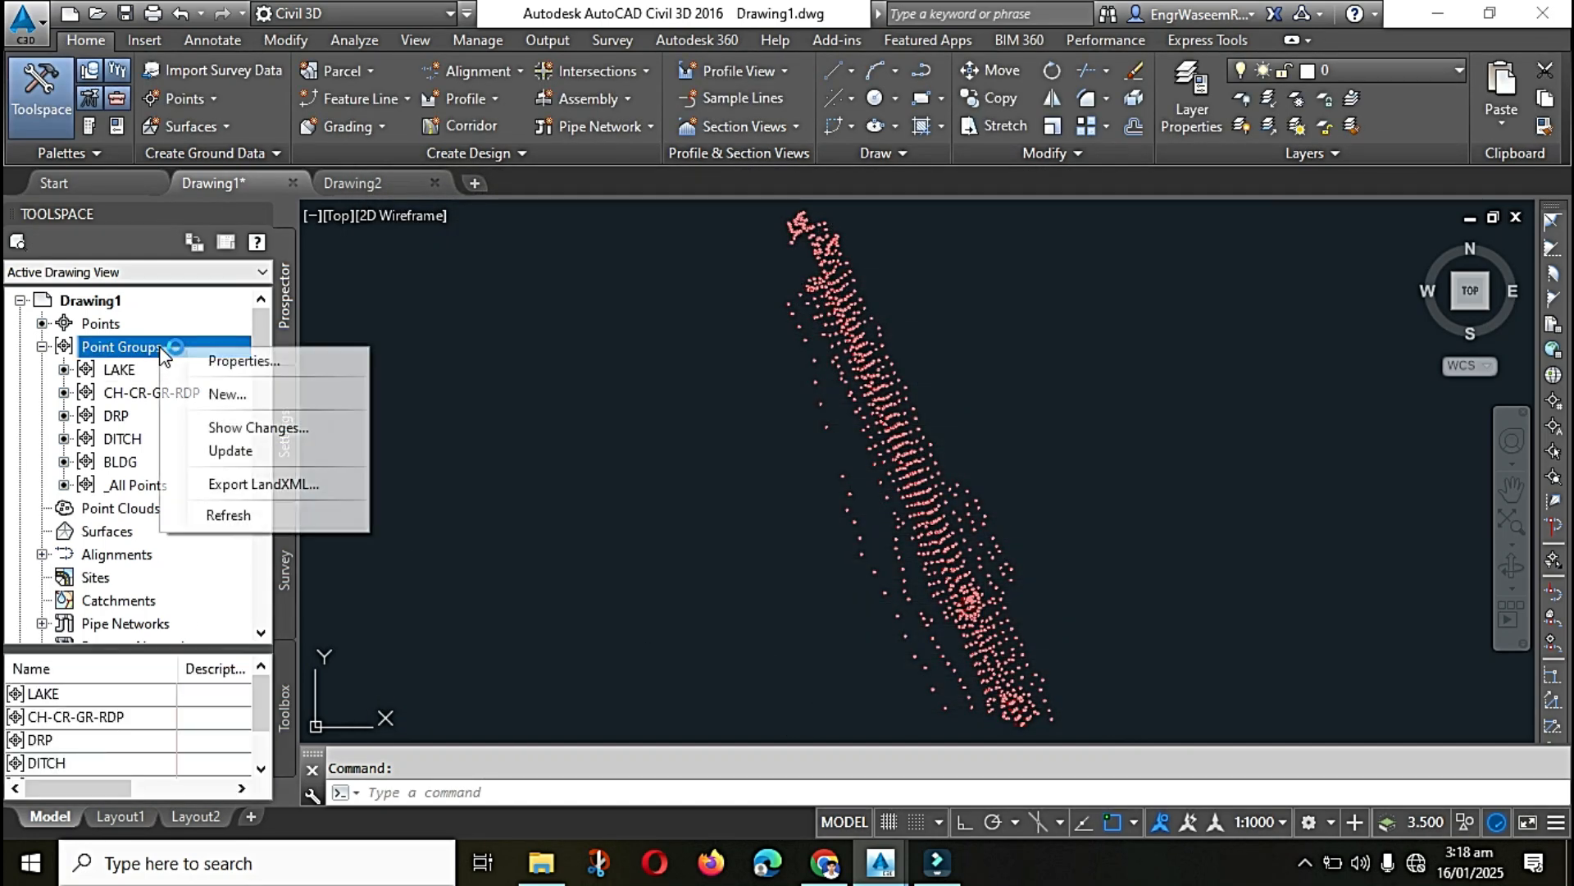
left_click(225, 394)
left_click(453, 285)
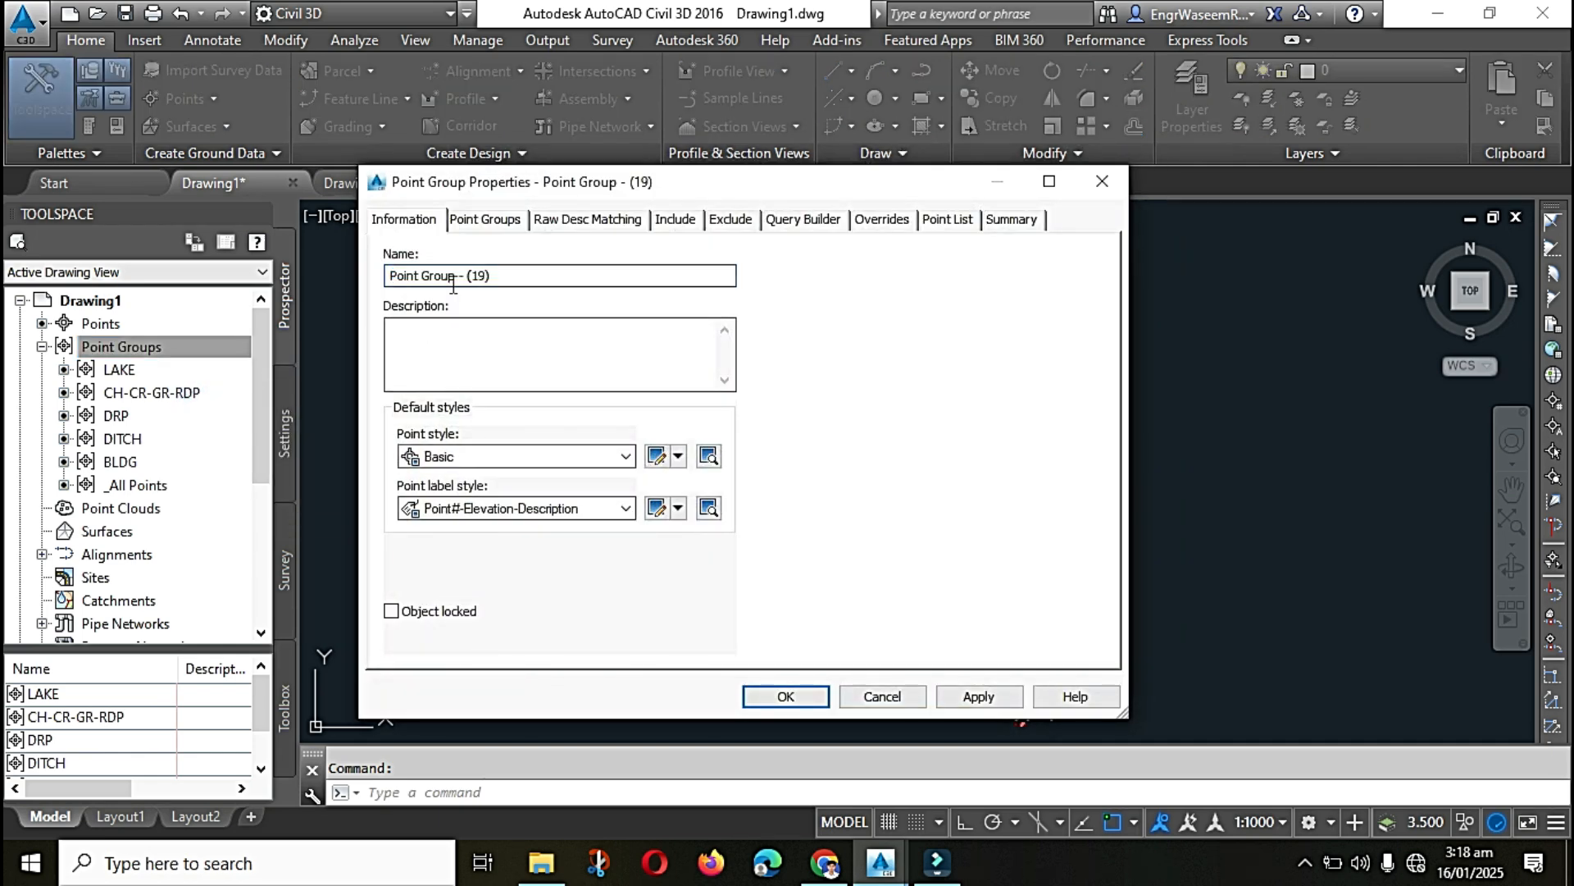
left_click_drag(511, 281, 359, 281)
type("STONE")
Step: Include points with raw descriptions matching STONE*, check the group's point list, and create the STONE group
left_click(679, 219)
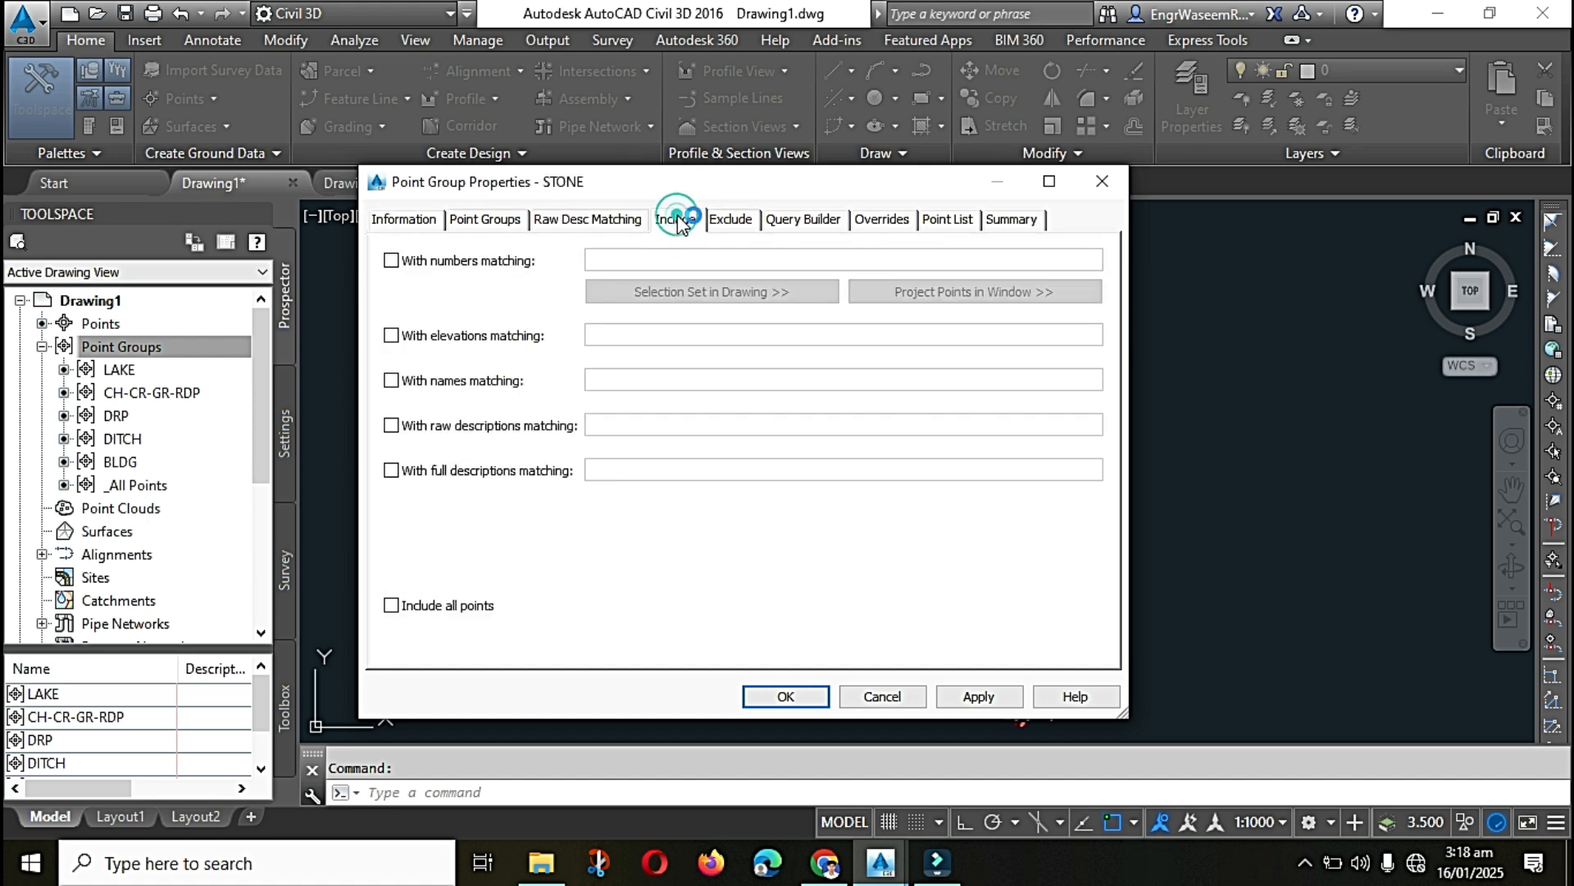
left_click(391, 425)
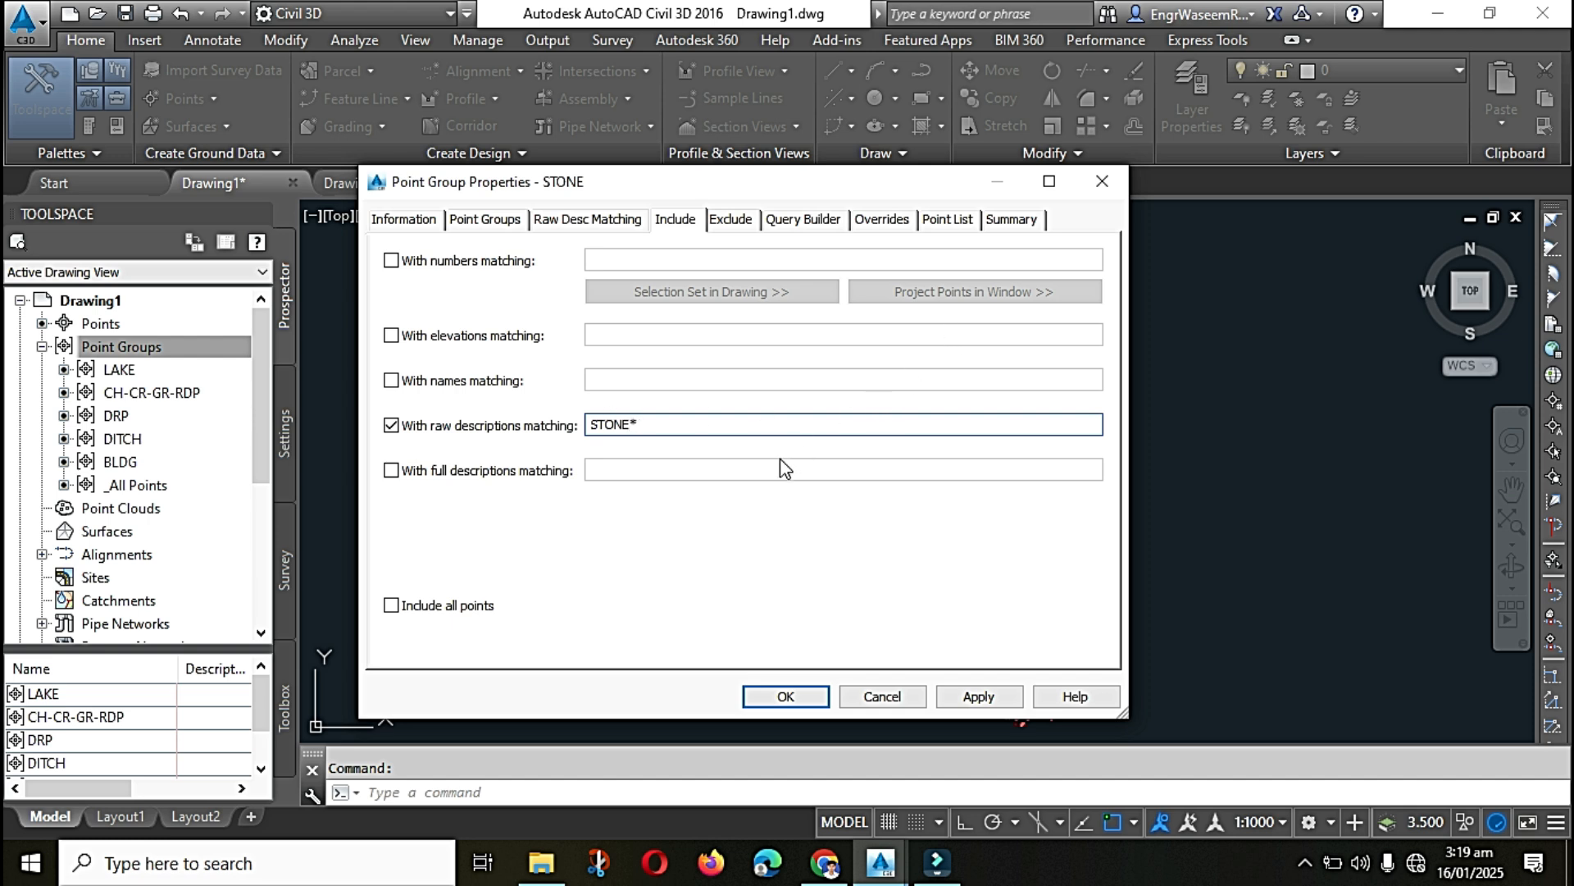
left_click(948, 219)
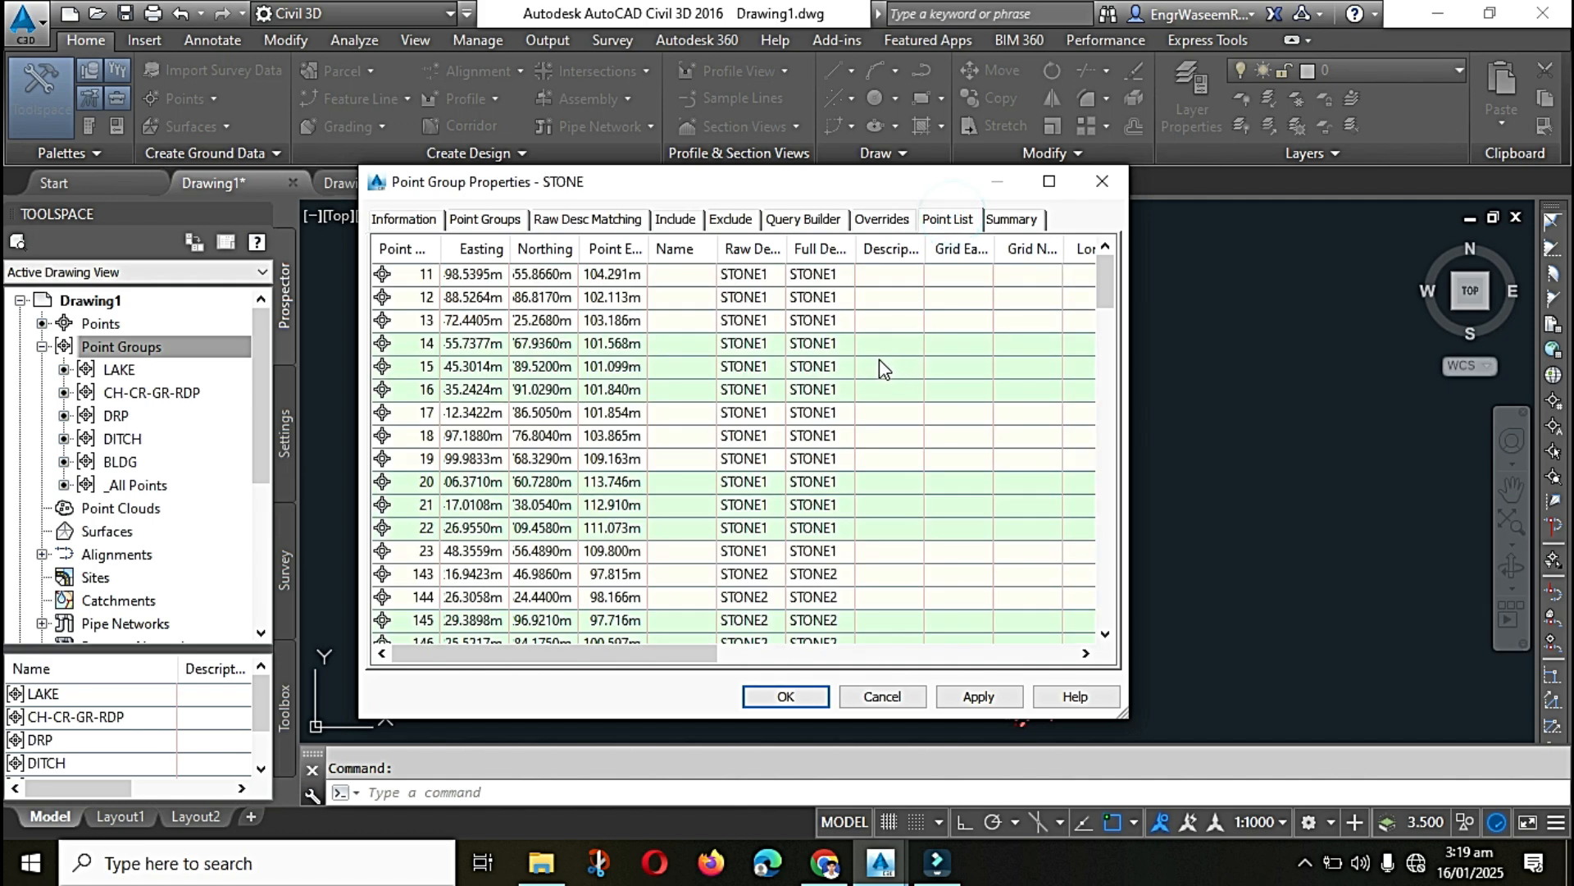
scroll(879, 361, "down", 10)
scroll(845, 358, "down", 20)
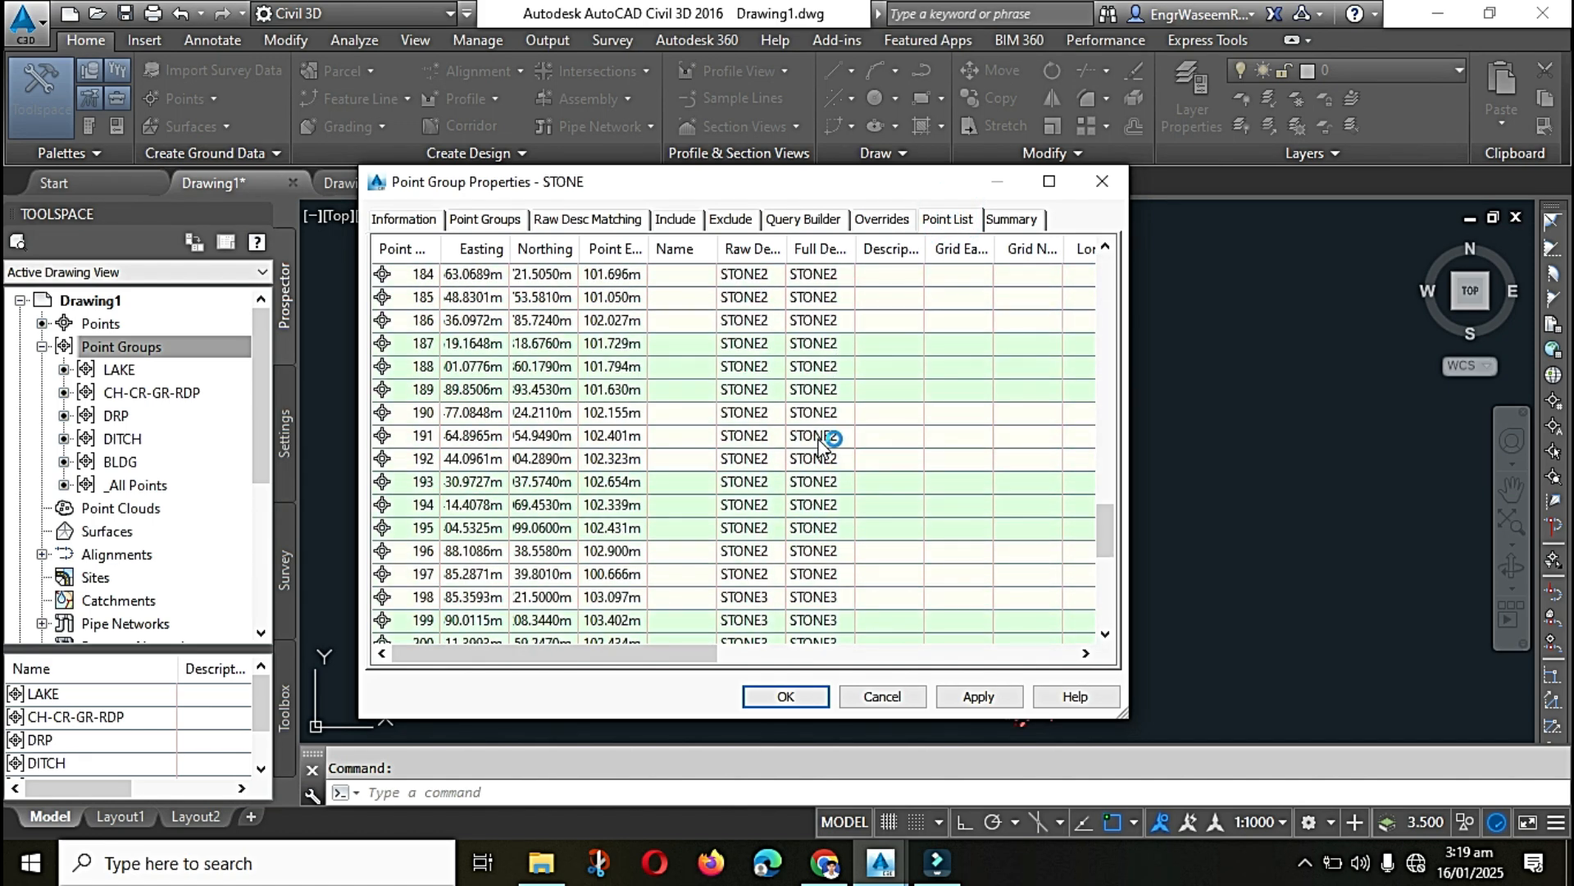
left_click(786, 697)
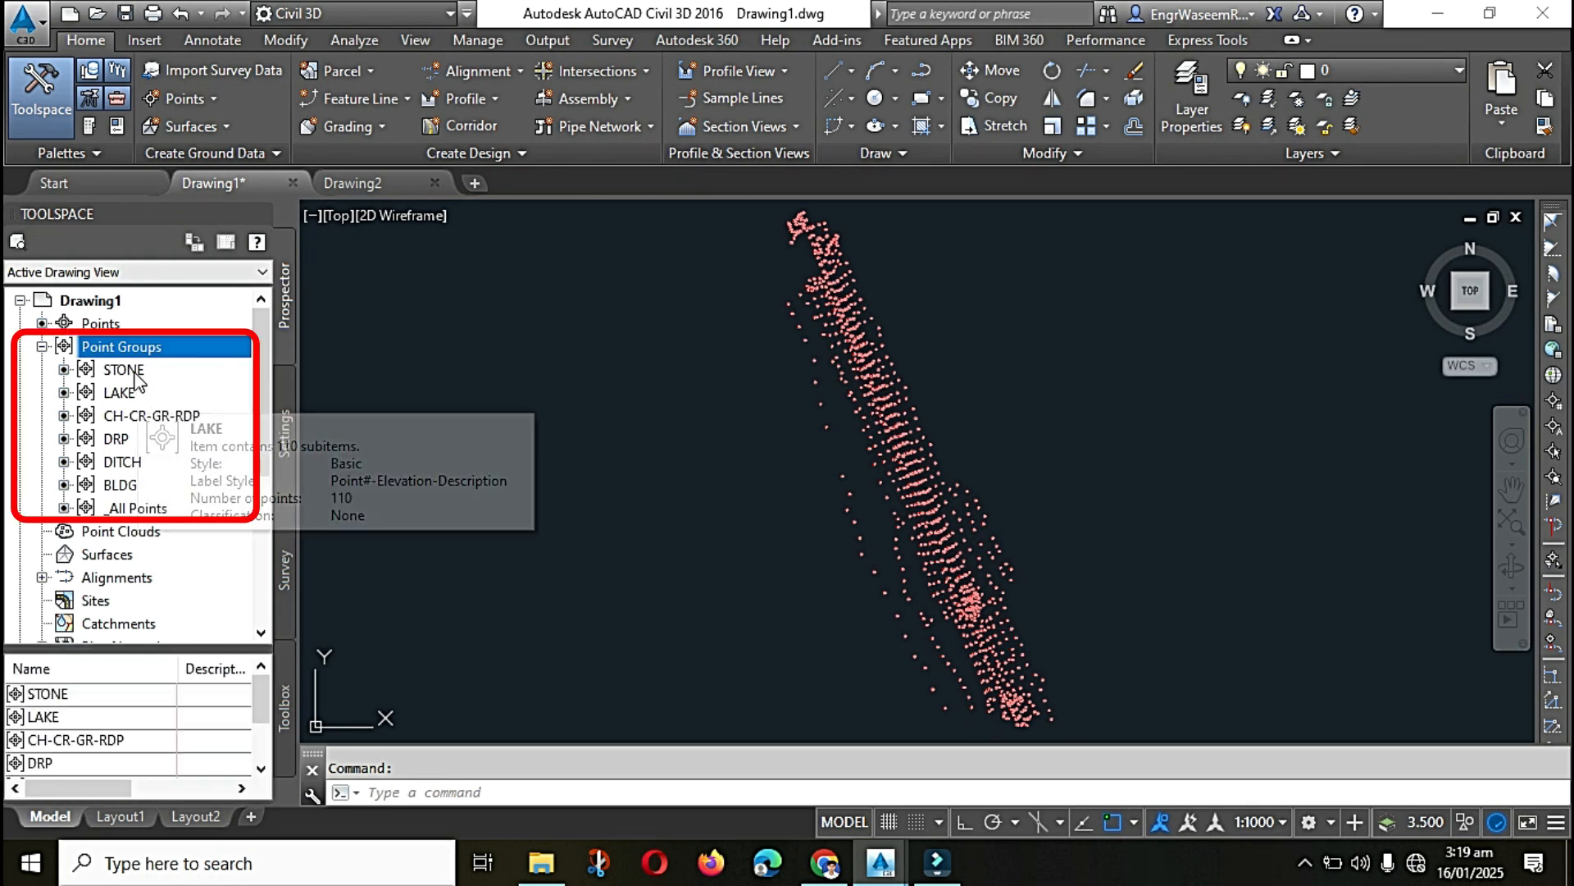
Step: Review the points held in the STONE, LAKE, CH-CR-GR-RDP, DRP, DITCH and BLDG point groups one by one
left_click(127, 370)
left_click(119, 393)
left_click(135, 416)
left_click(116, 439)
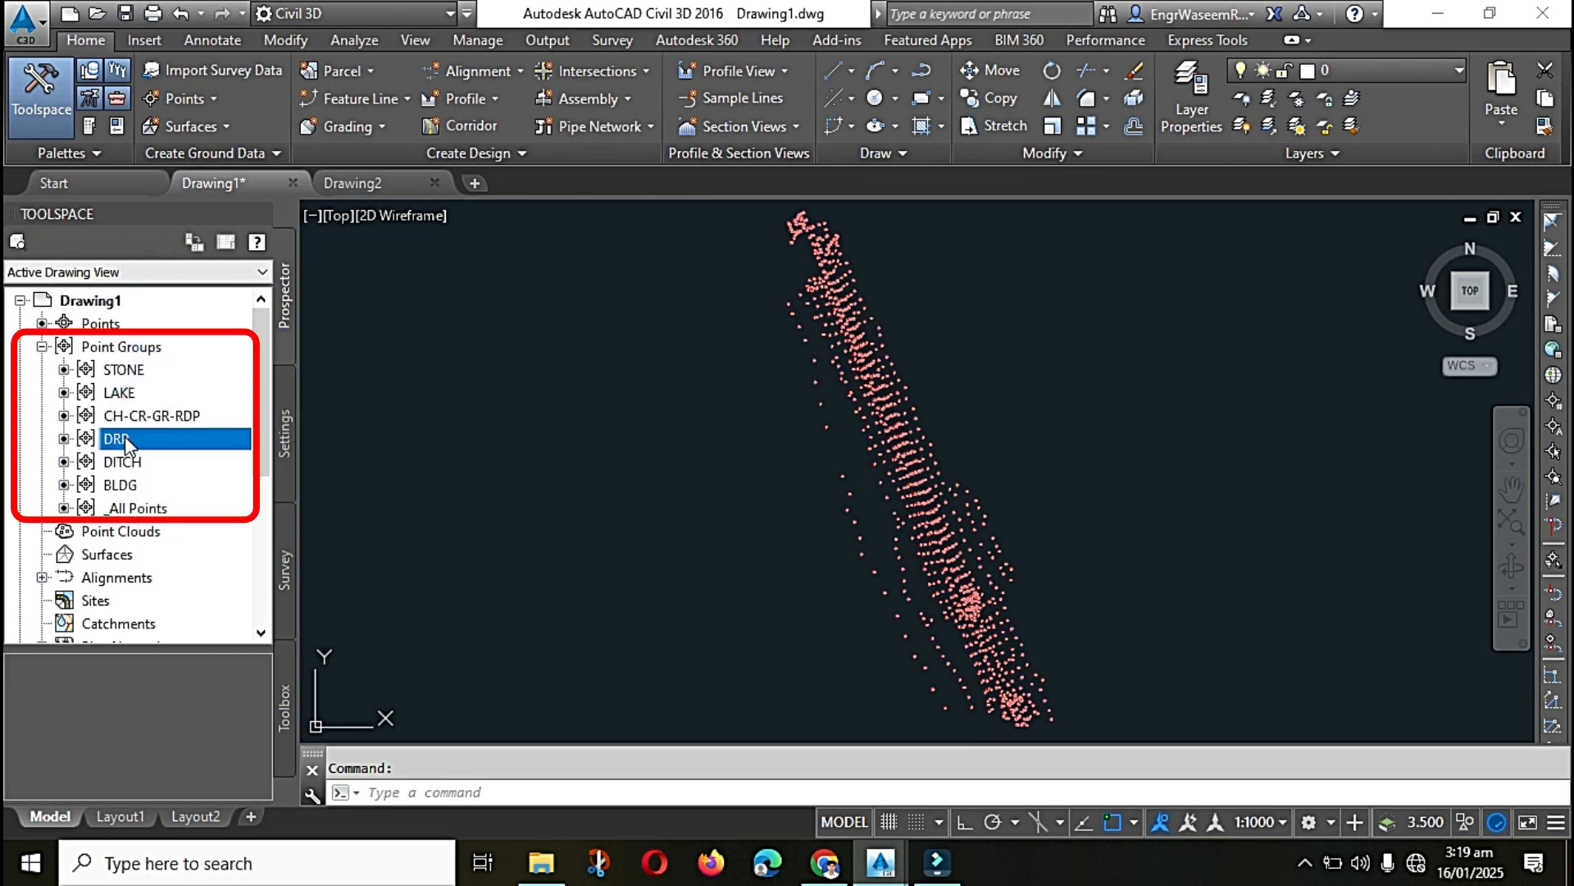
left_click(127, 484)
left_click(123, 370)
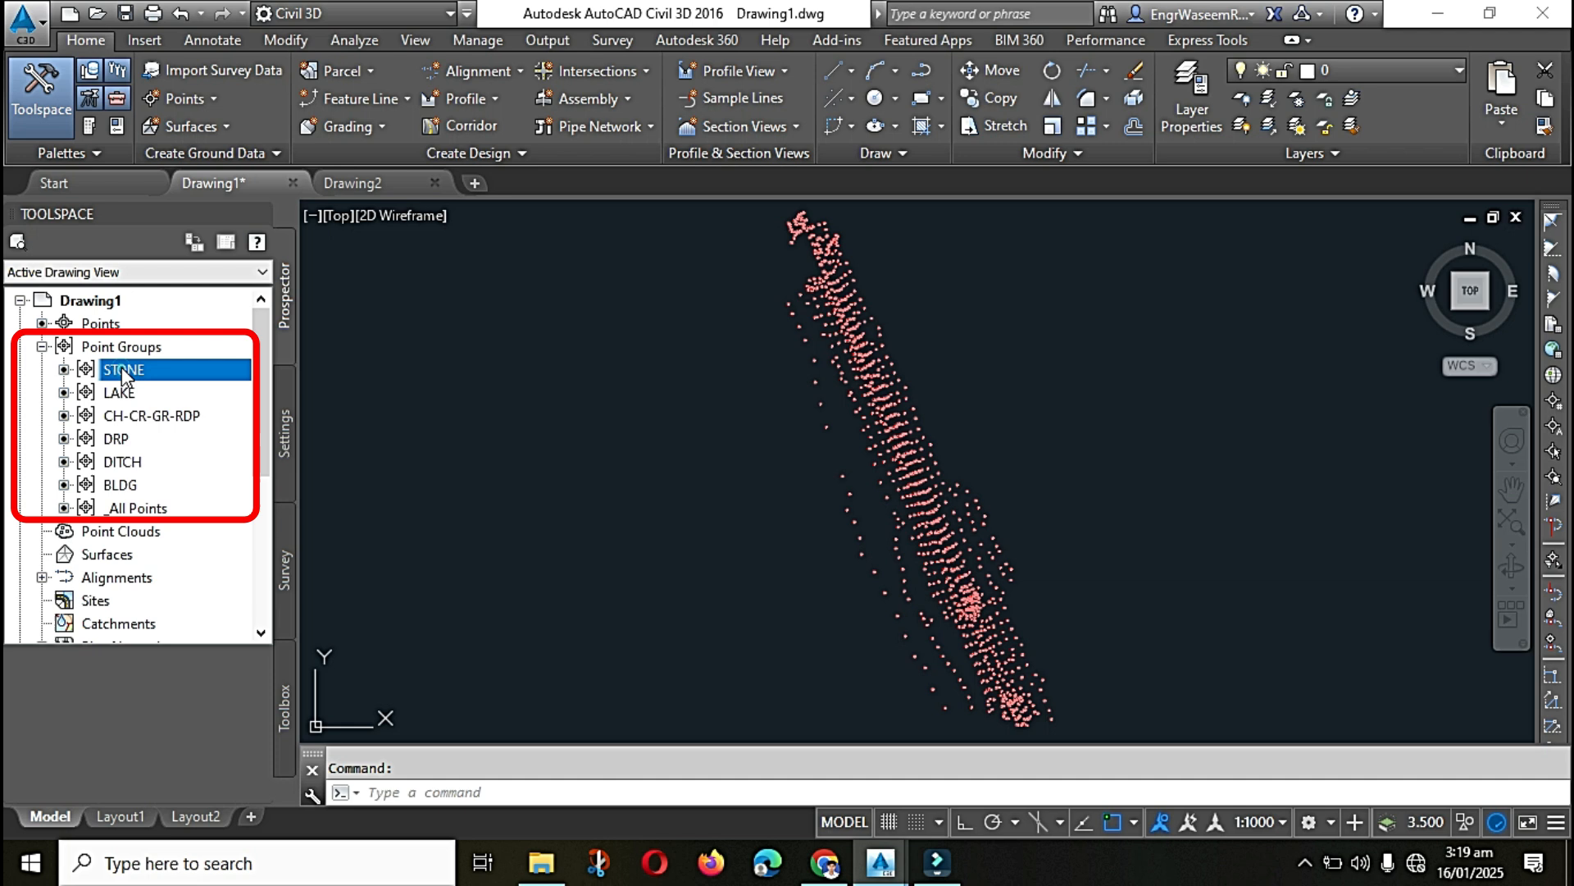
left_click(126, 416)
left_click(116, 439)
left_click(123, 485)
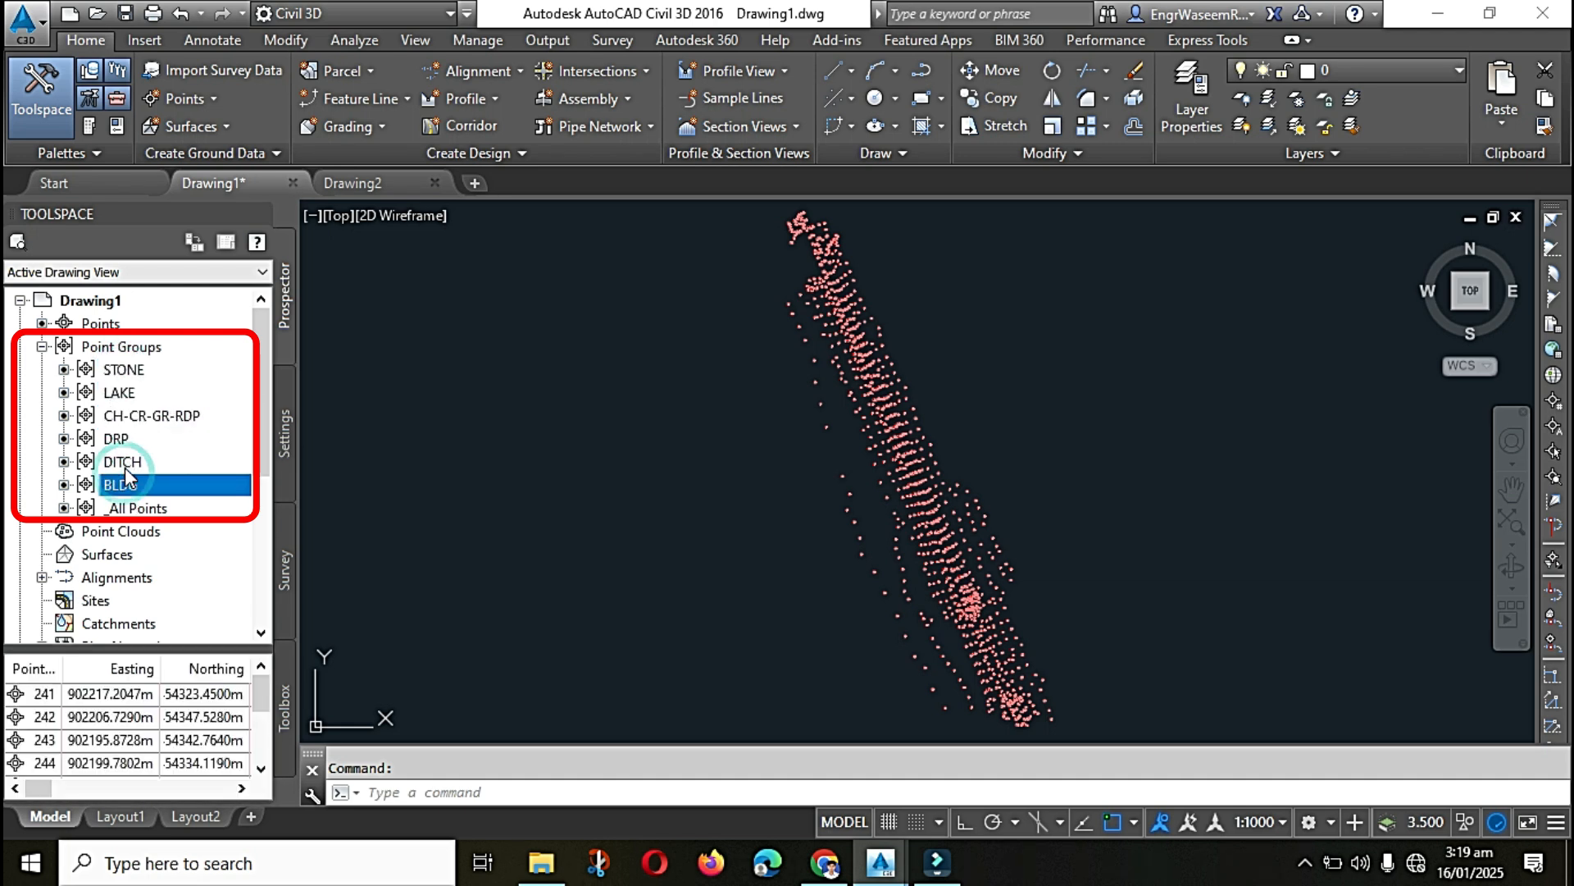
left_click(123, 461)
left_click(123, 370)
Step: Try a new point group named ALL POINTS that takes in the _All Points group, and check its point list
left_click(123, 346)
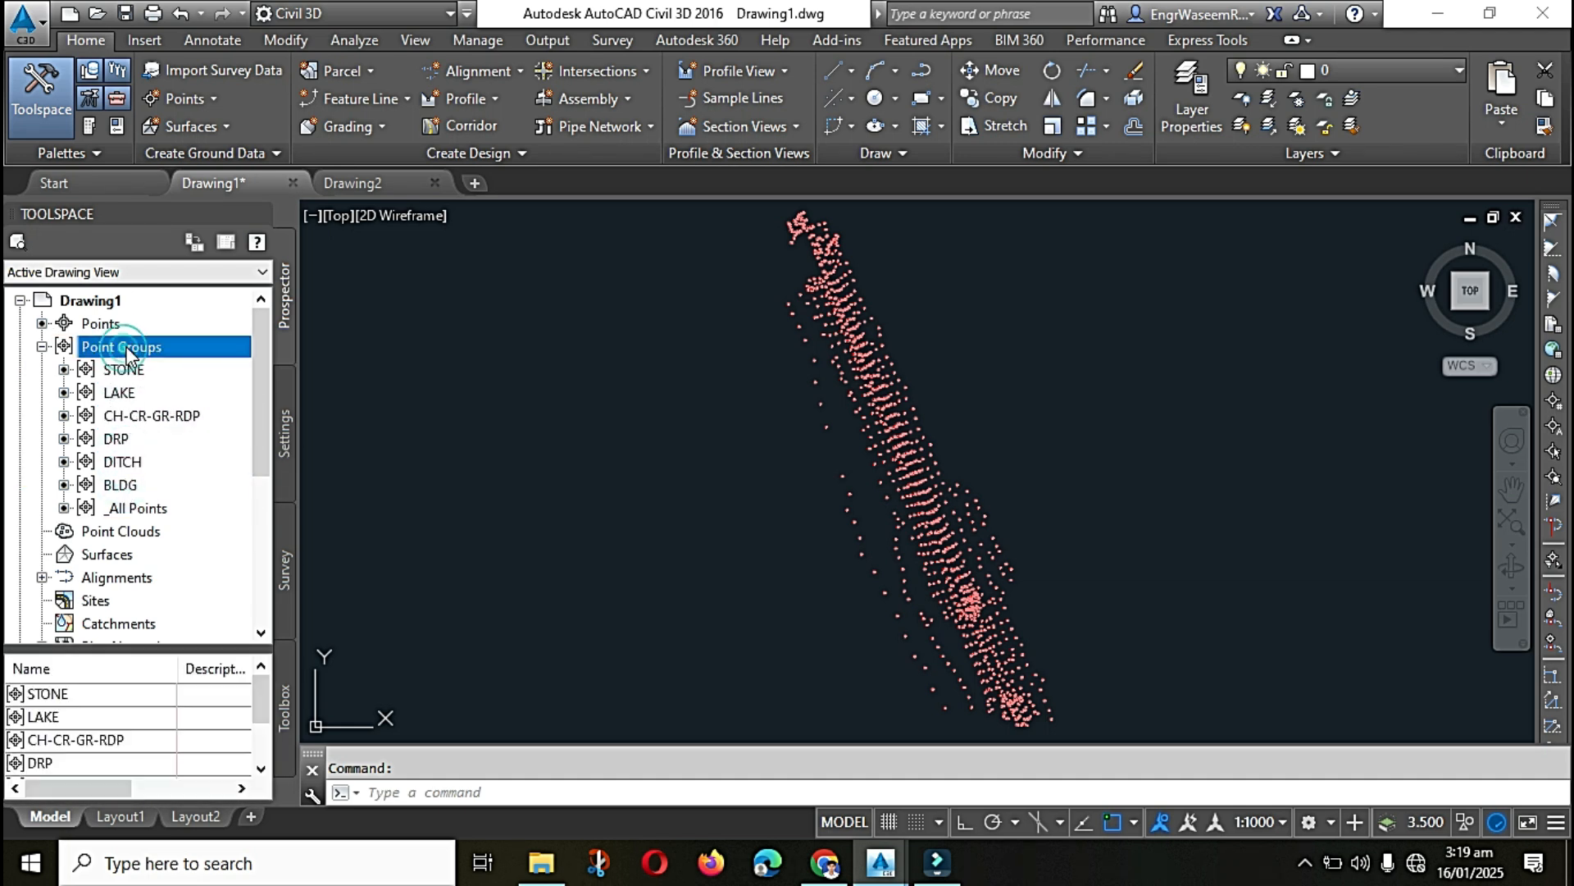
right_click(156, 348)
left_click(193, 394)
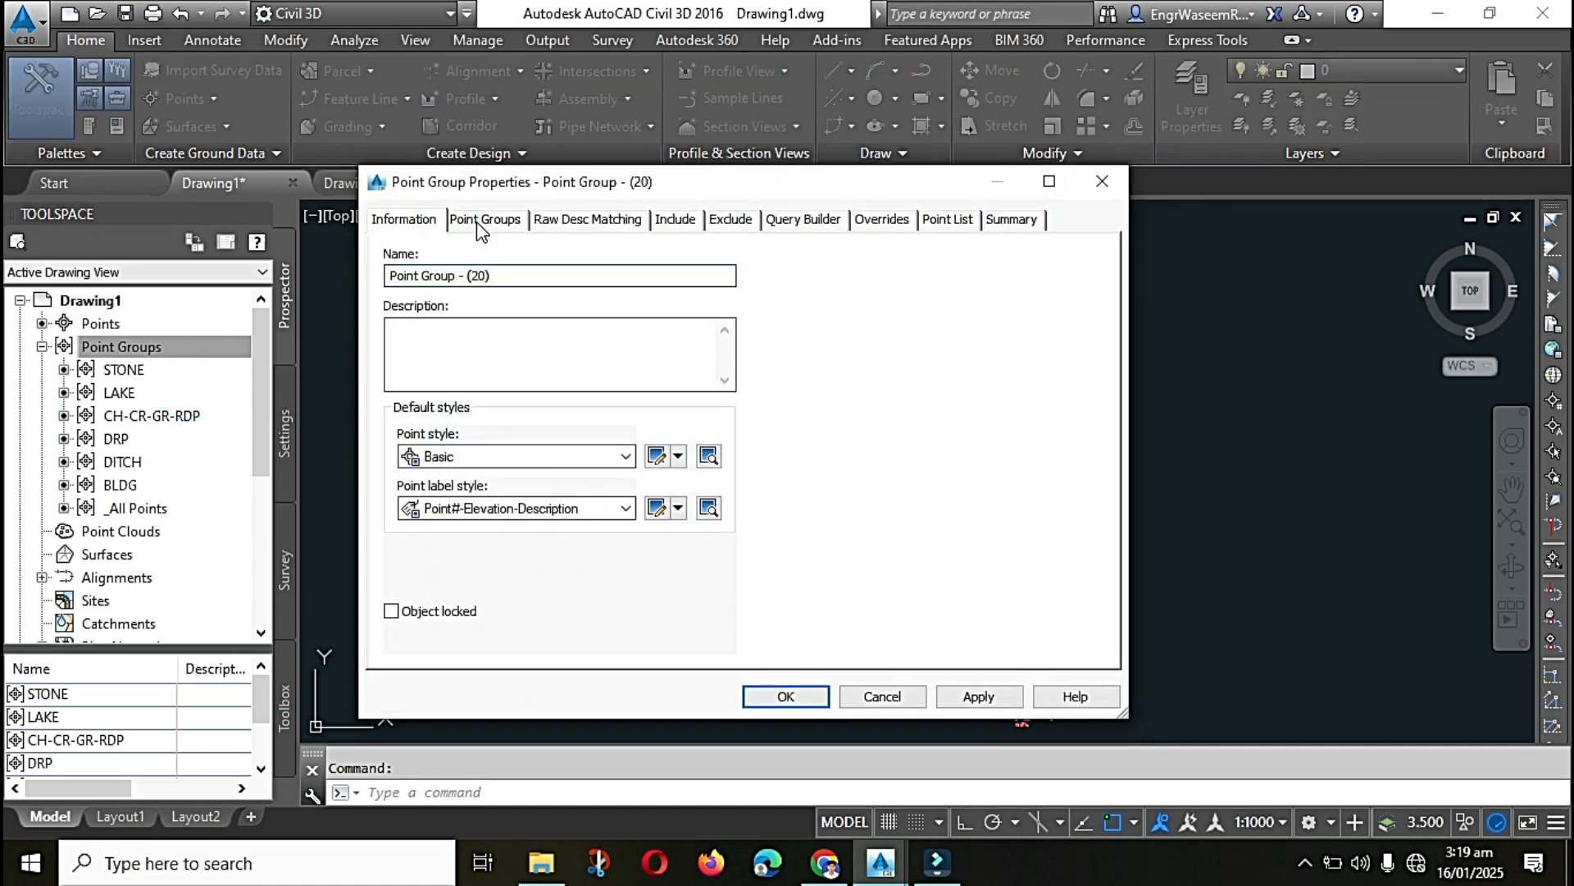
double_click(502, 275)
type("ALL P")
left_click(463, 221)
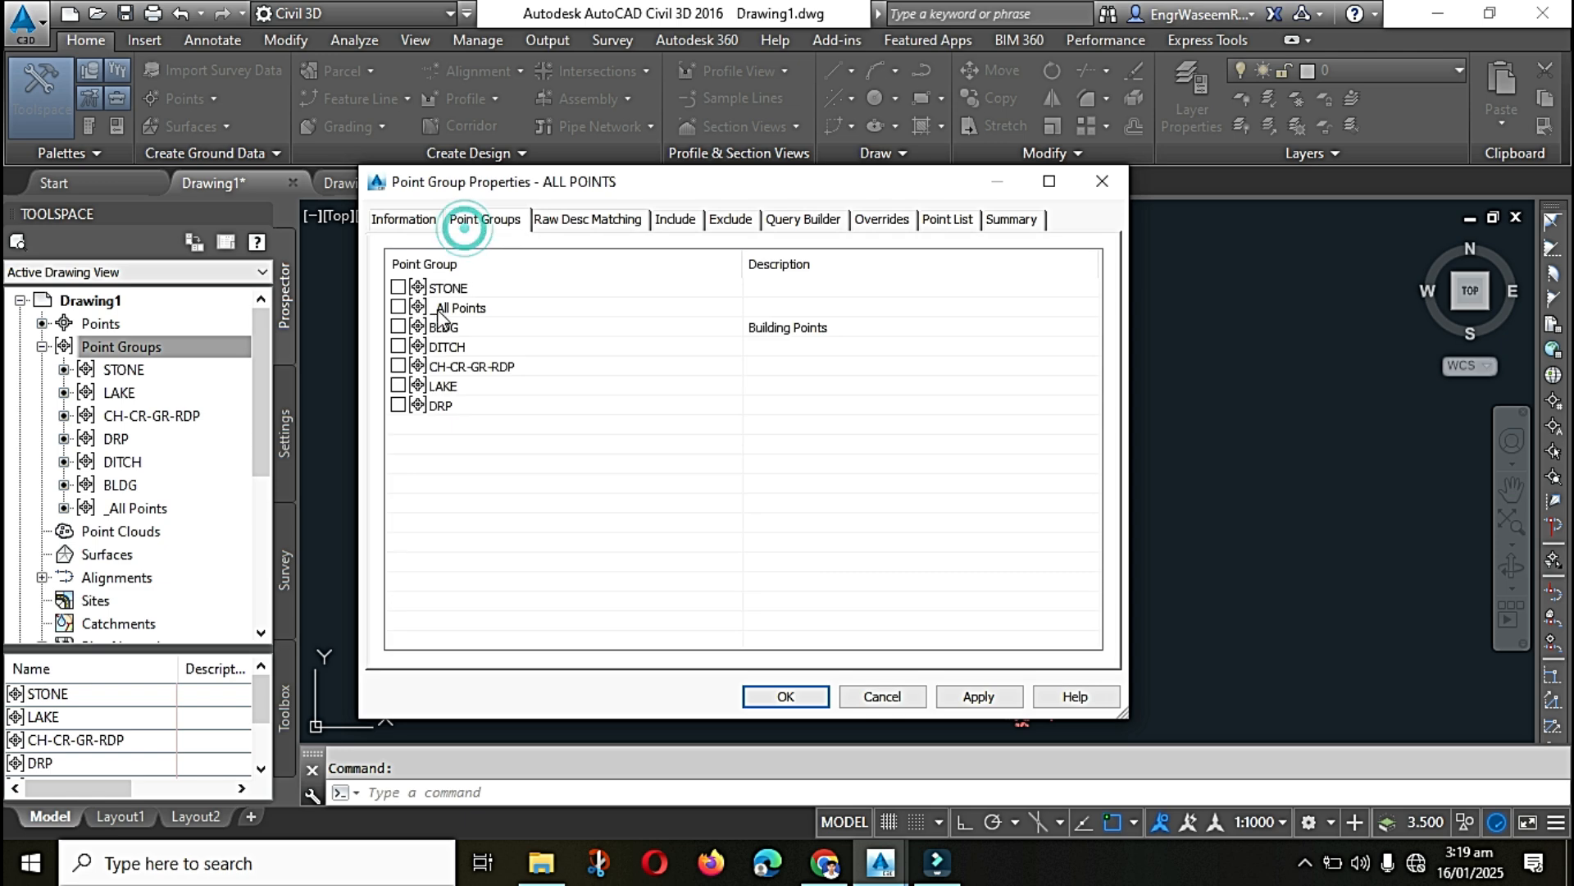
left_click(397, 308)
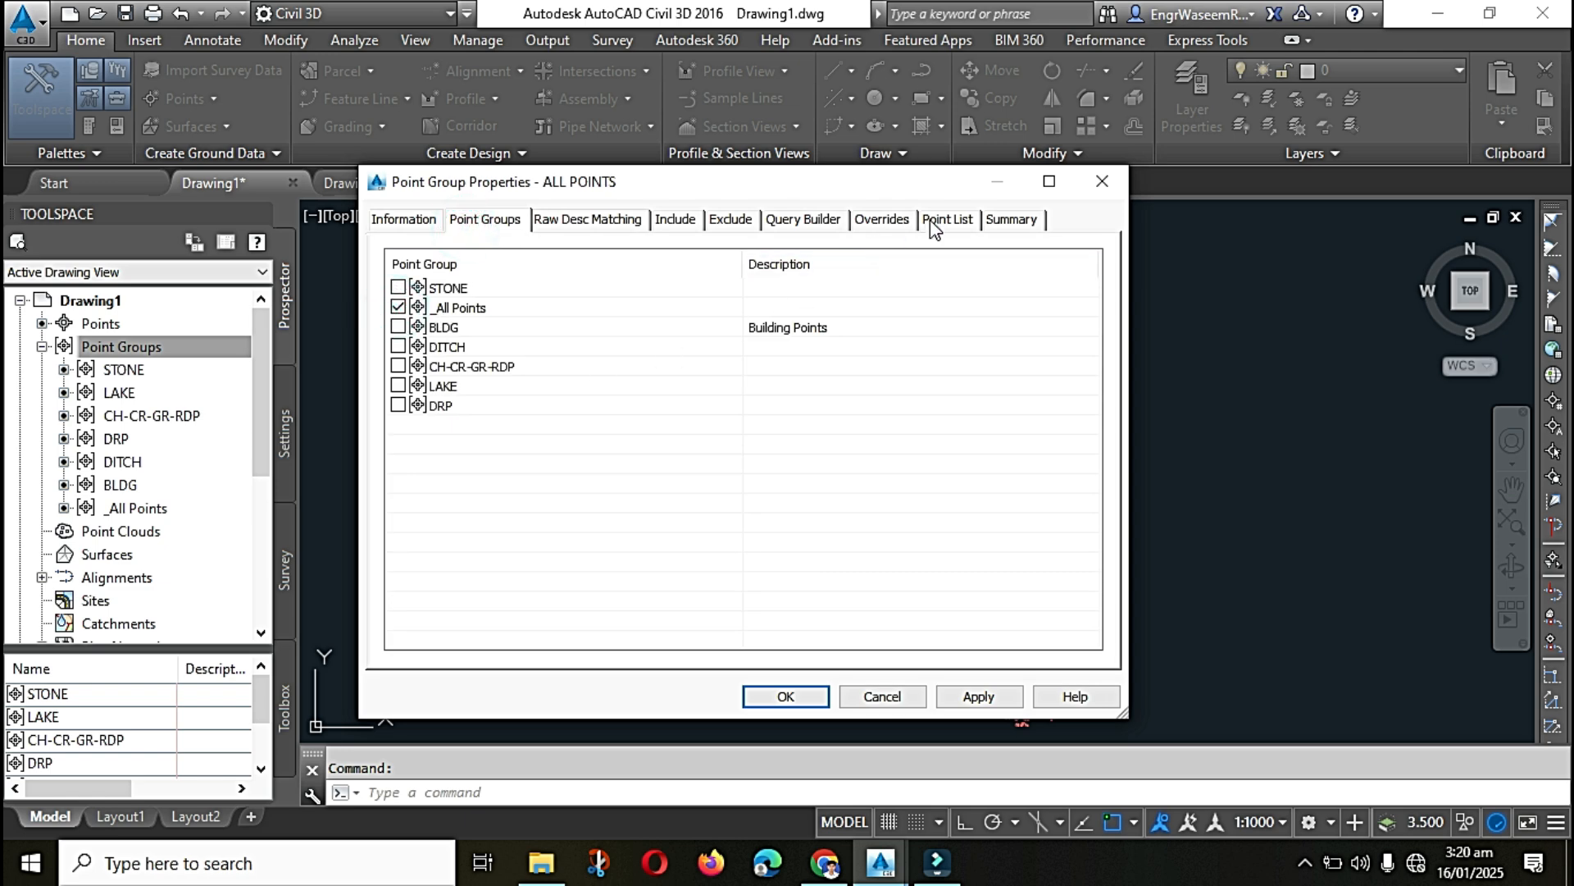
left_click(951, 218)
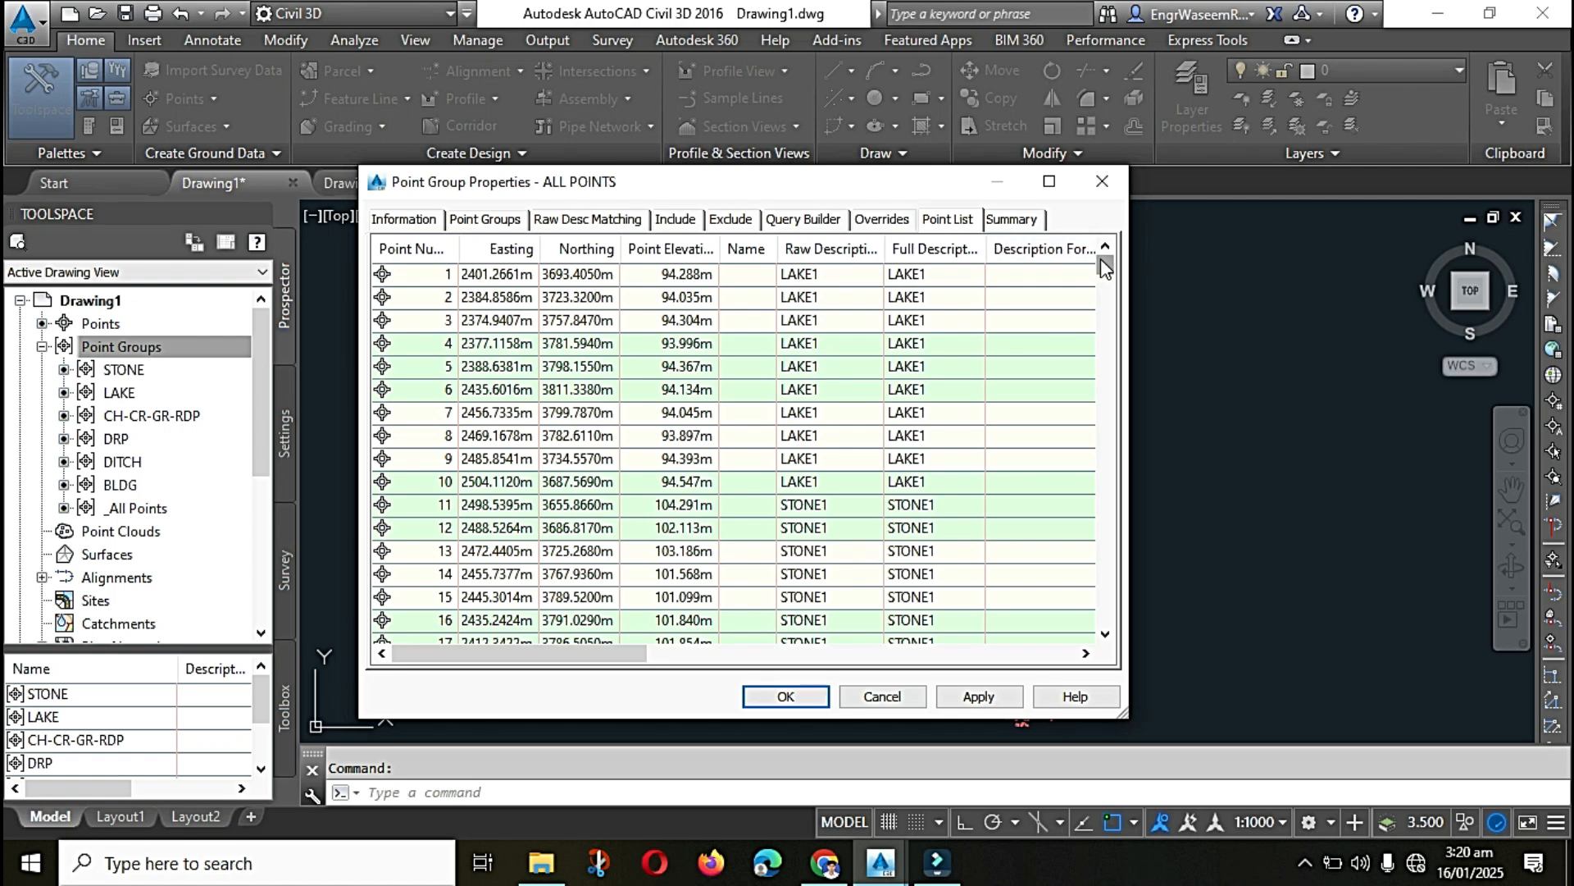
left_click_drag(1101, 258, 1111, 648)
Step: Look over the raw description, include and exclude criteria of the ALL POINTS group, and discard the new group
left_click(561, 218)
left_click(677, 218)
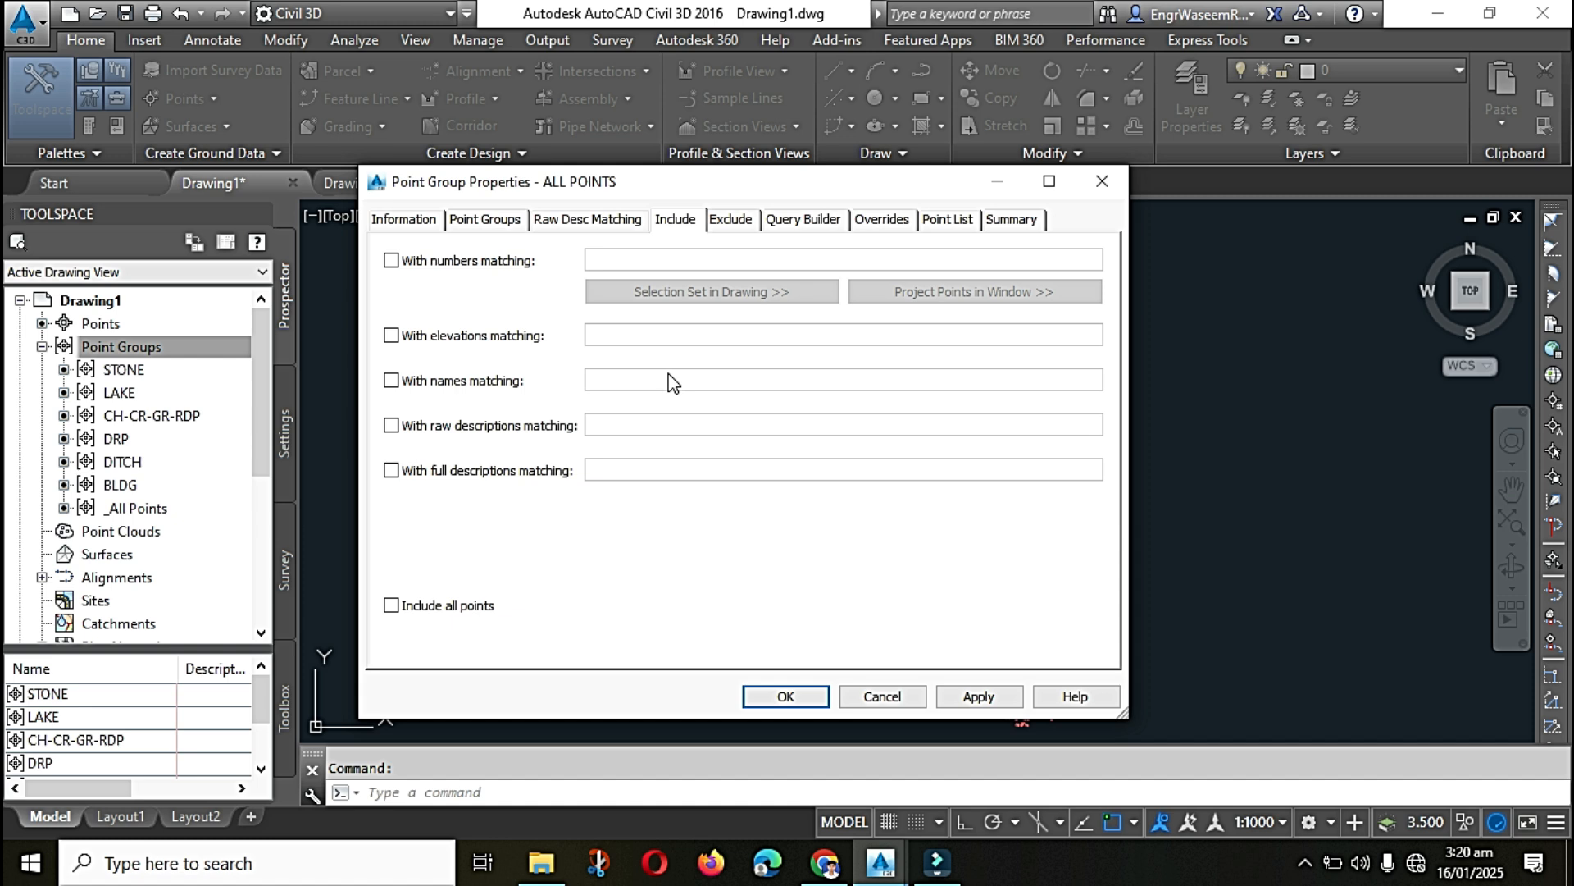
left_click(728, 219)
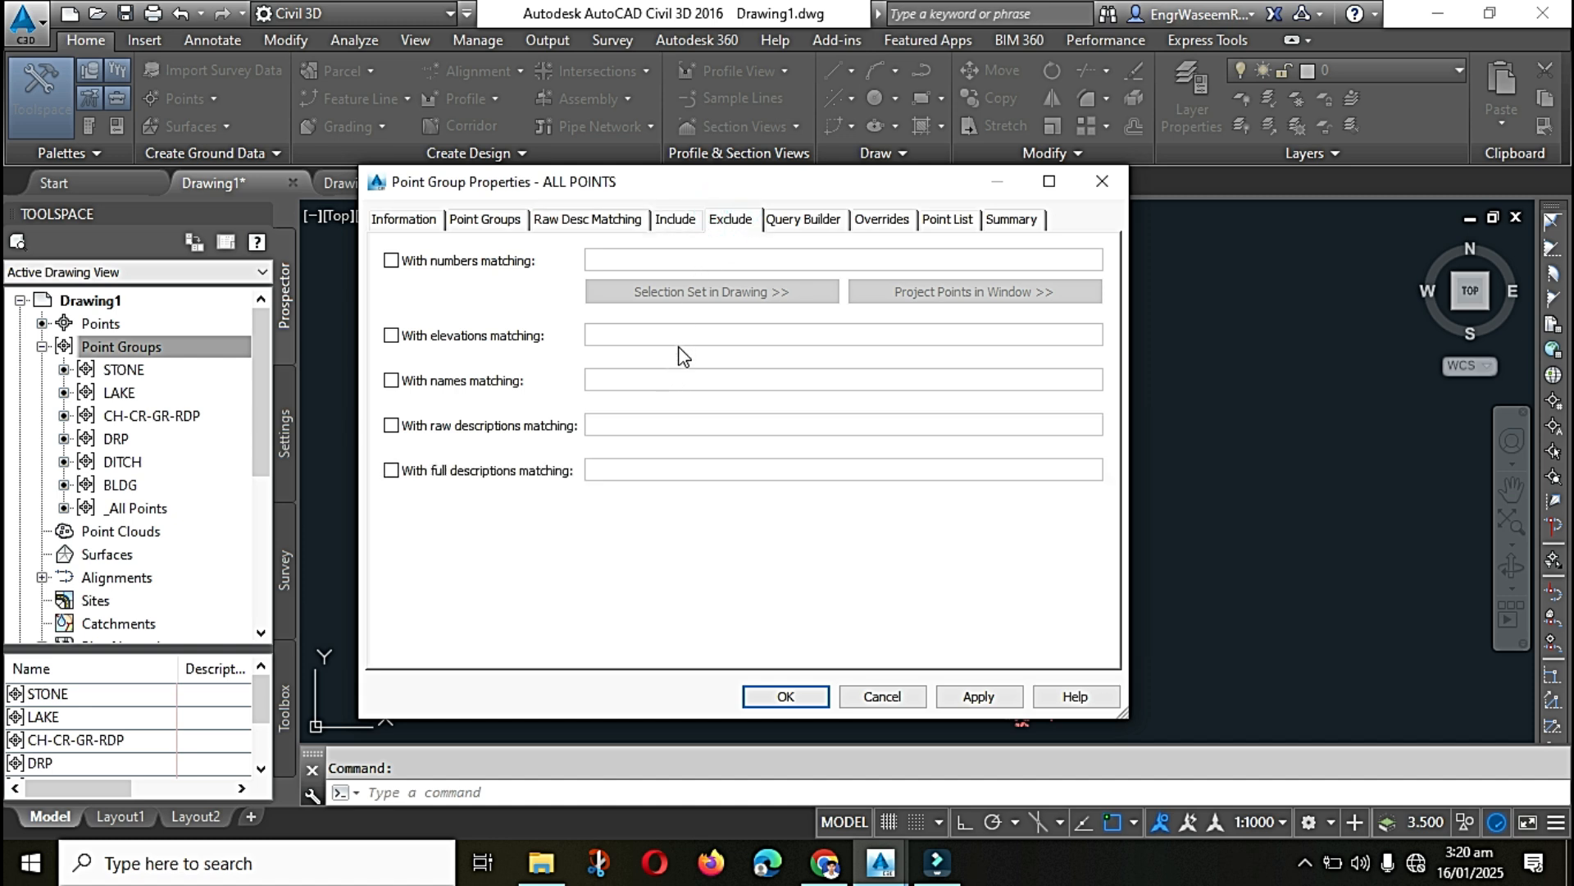
left_click(665, 220)
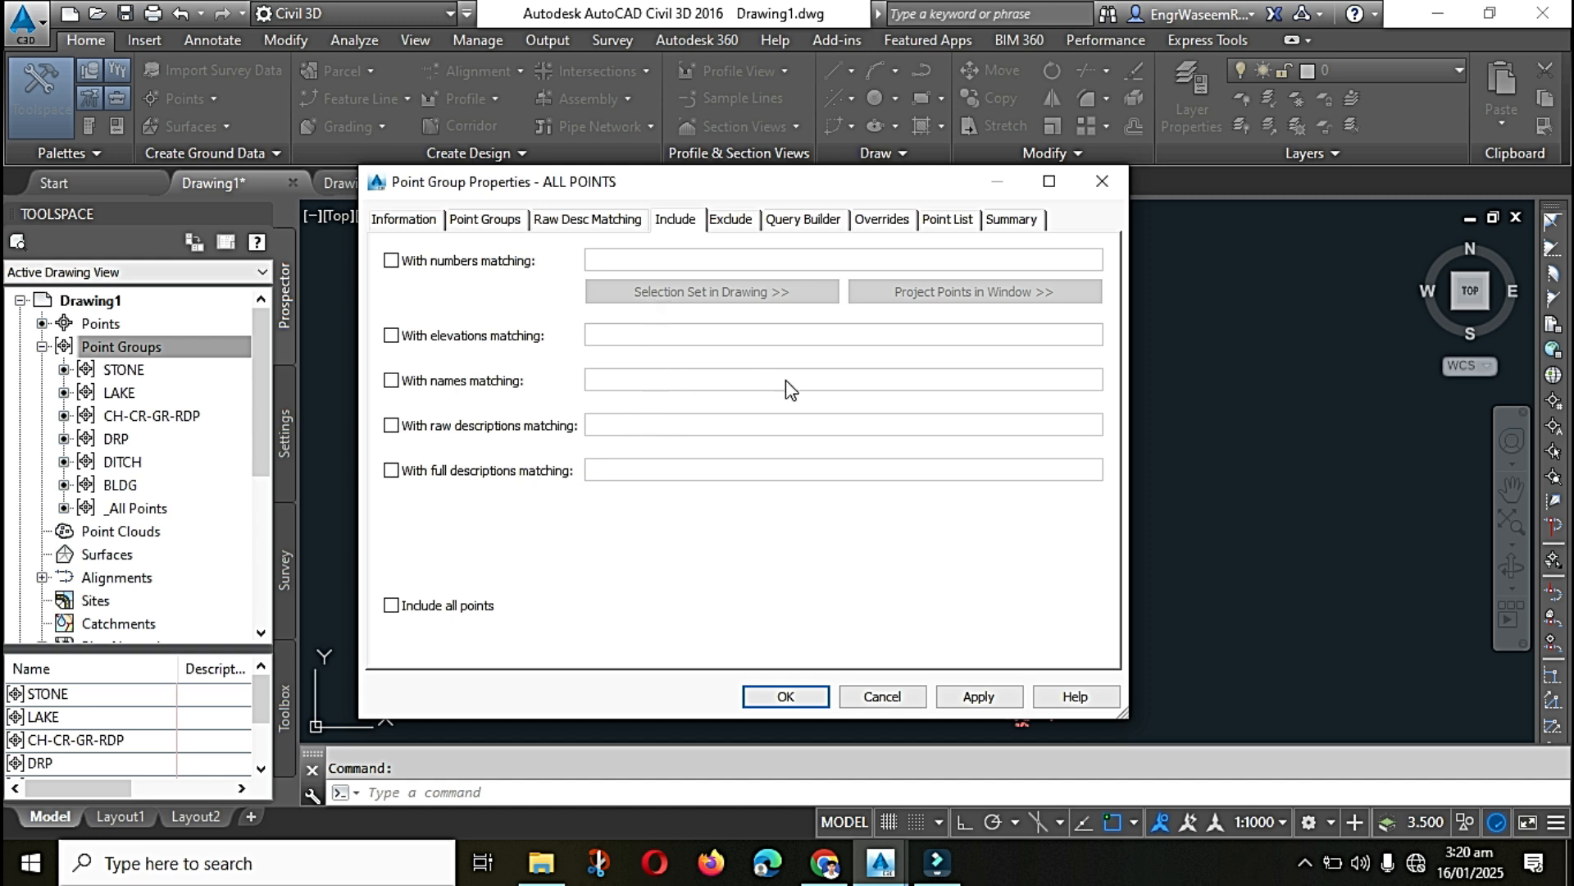
left_click(406, 221)
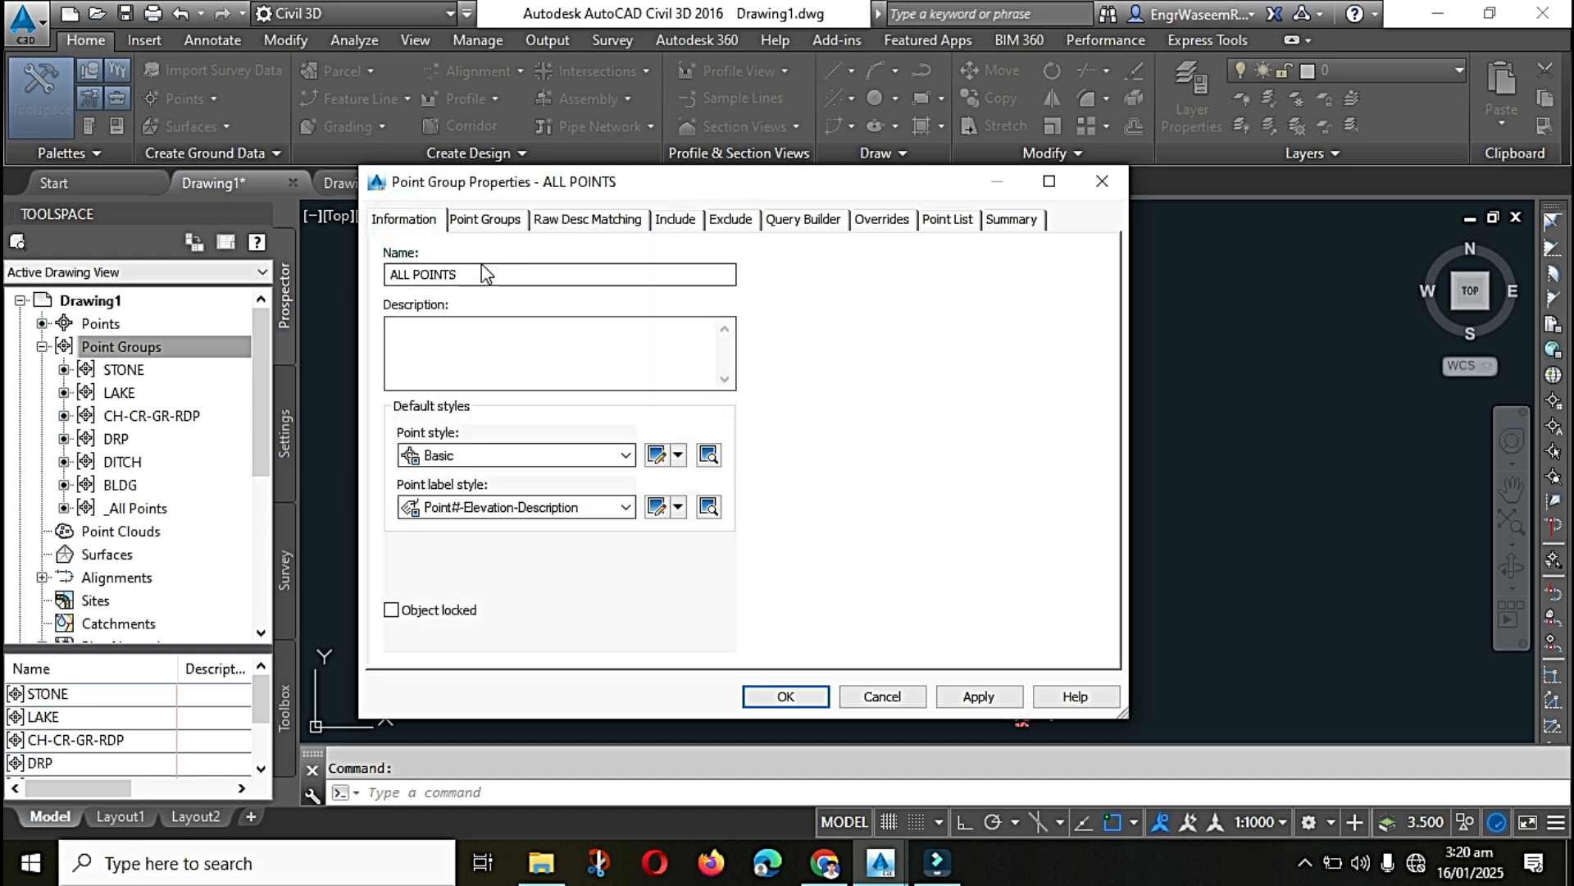
left_click(895, 696)
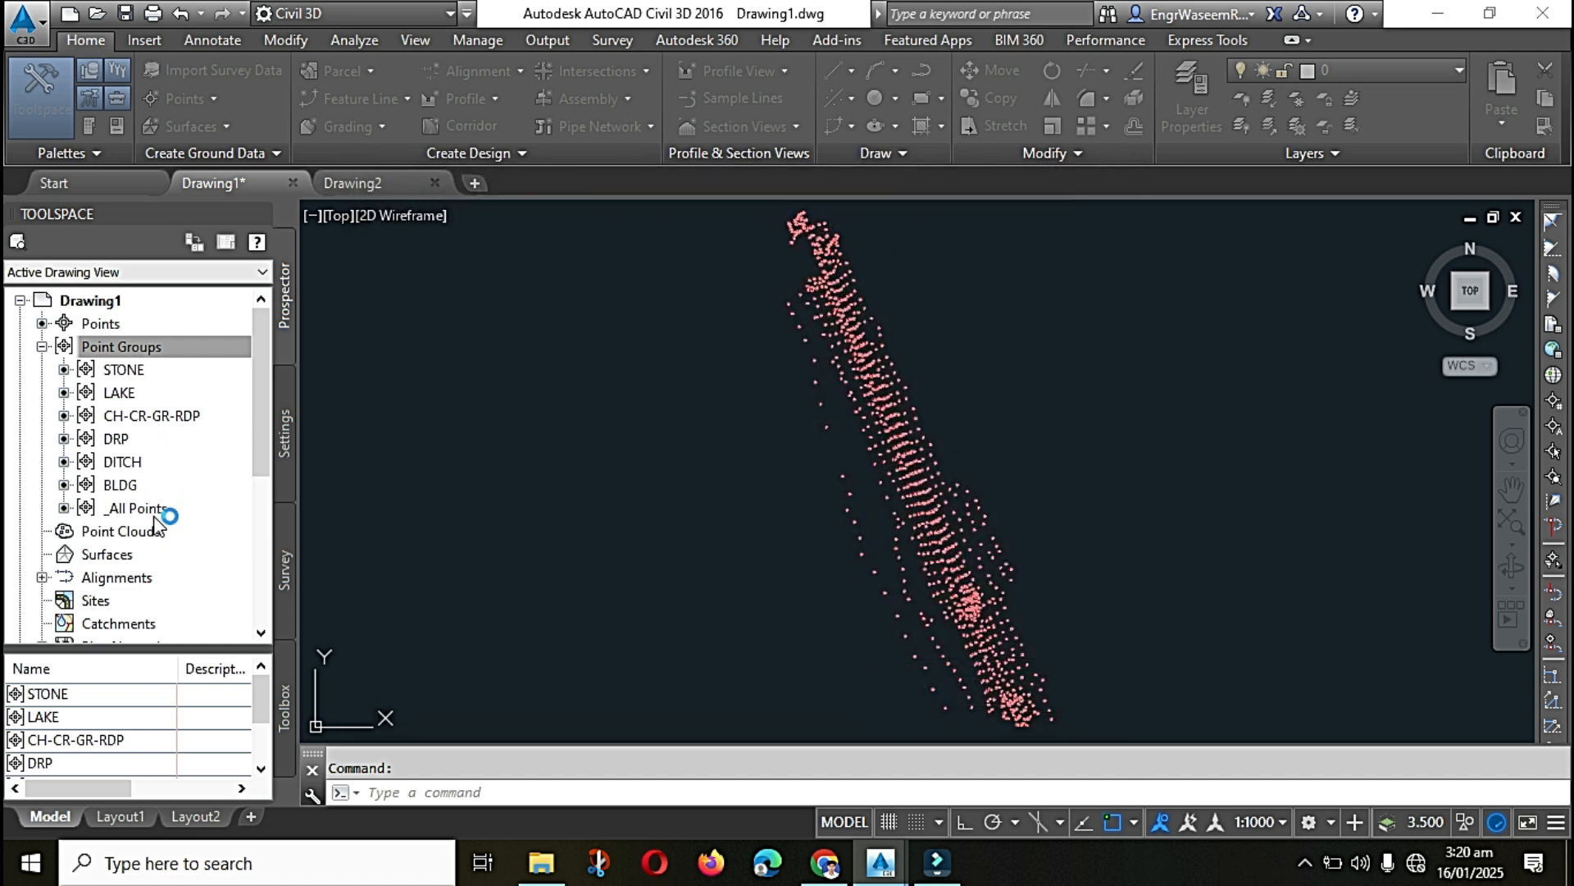
Step: Go through the existing point groups and examine the marker and label of point 519 up close in the drawing
left_click(134, 512)
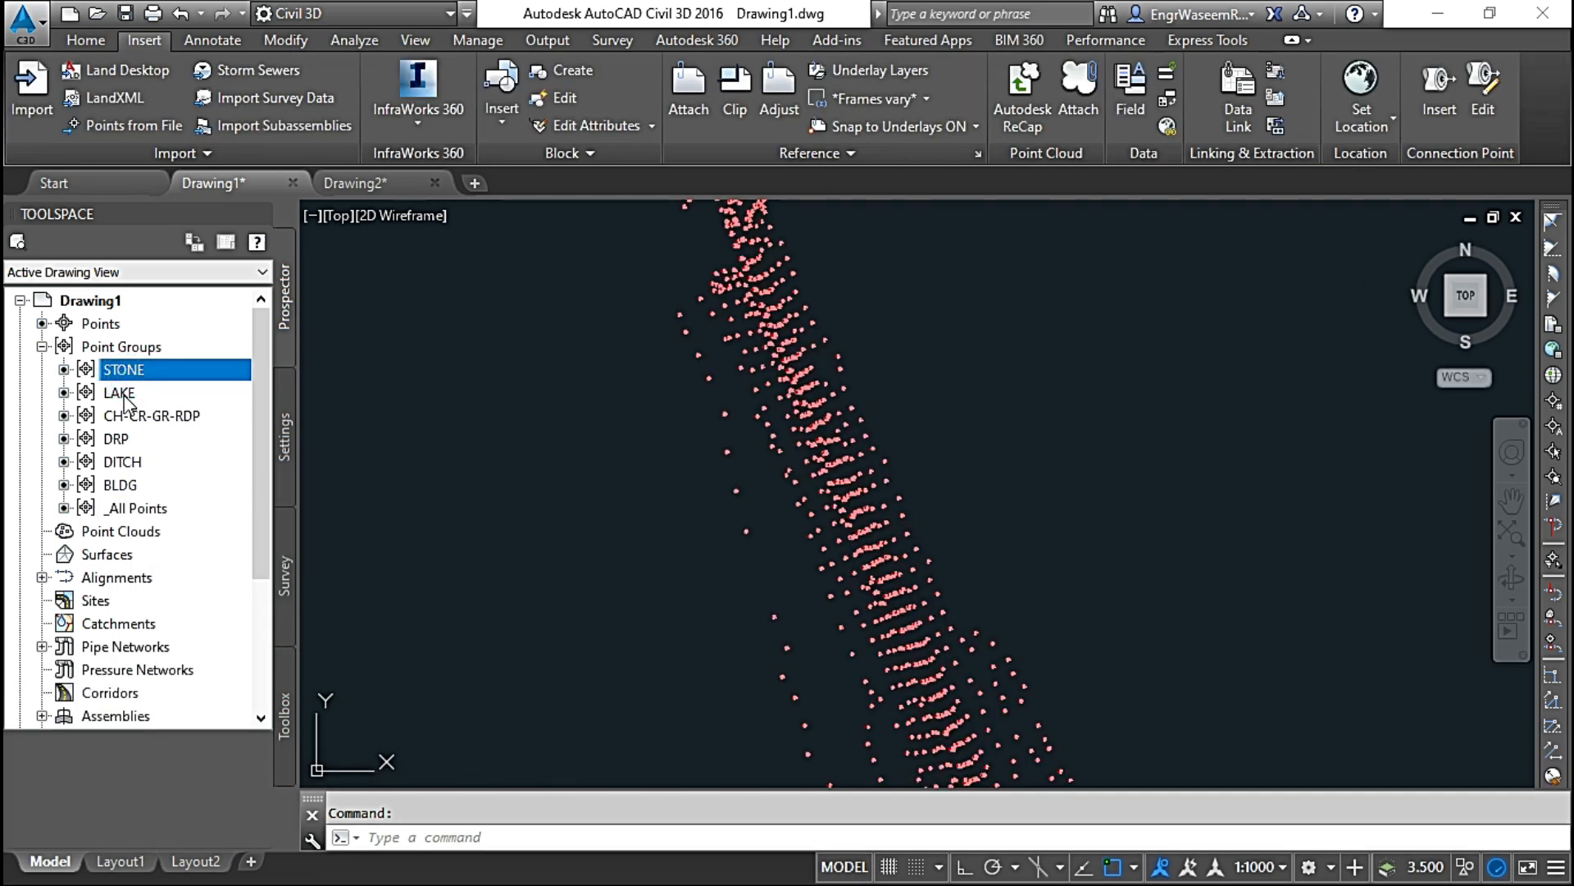
left_click(151, 416)
left_click(116, 439)
left_click(122, 462)
left_click(129, 485)
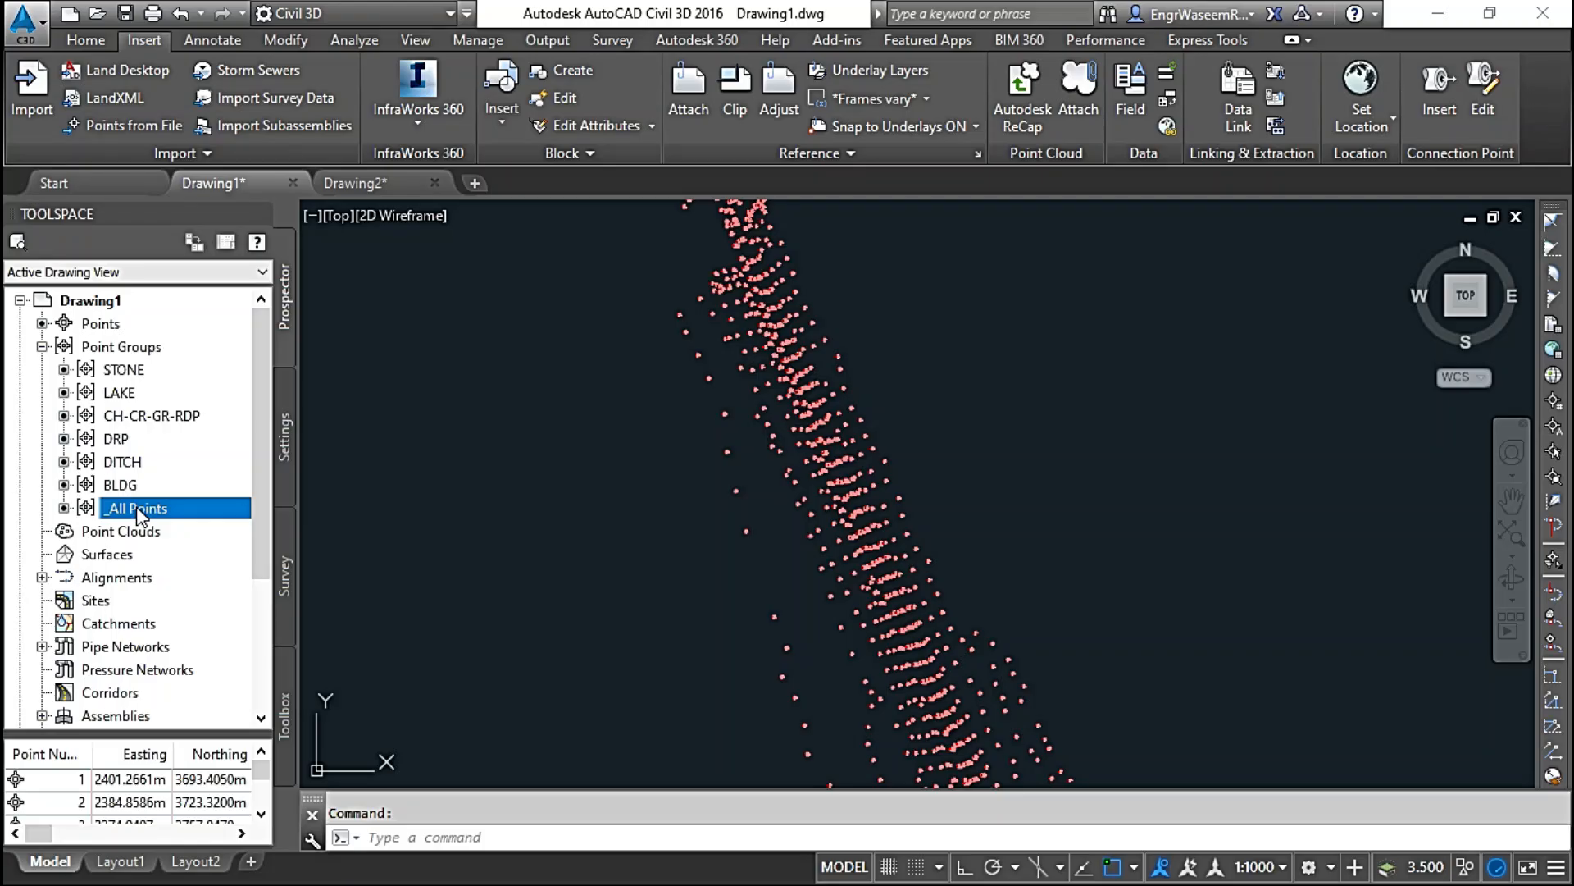
scroll(721, 317, "up", 10)
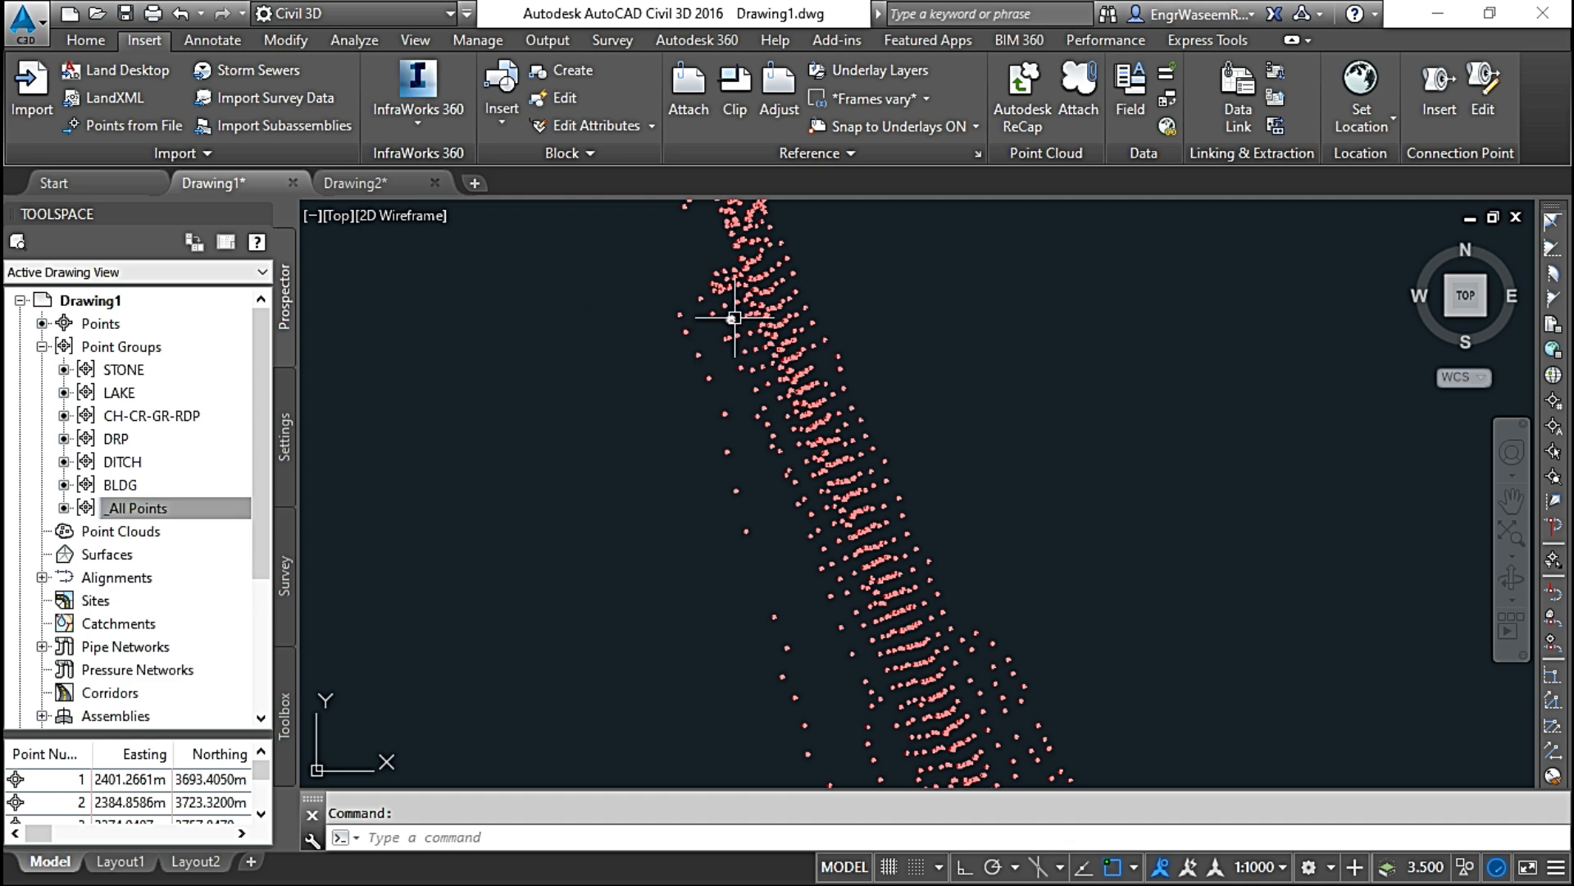
middle_click_drag(490, 326, 1140, 507)
scroll(1162, 471, "up", 4)
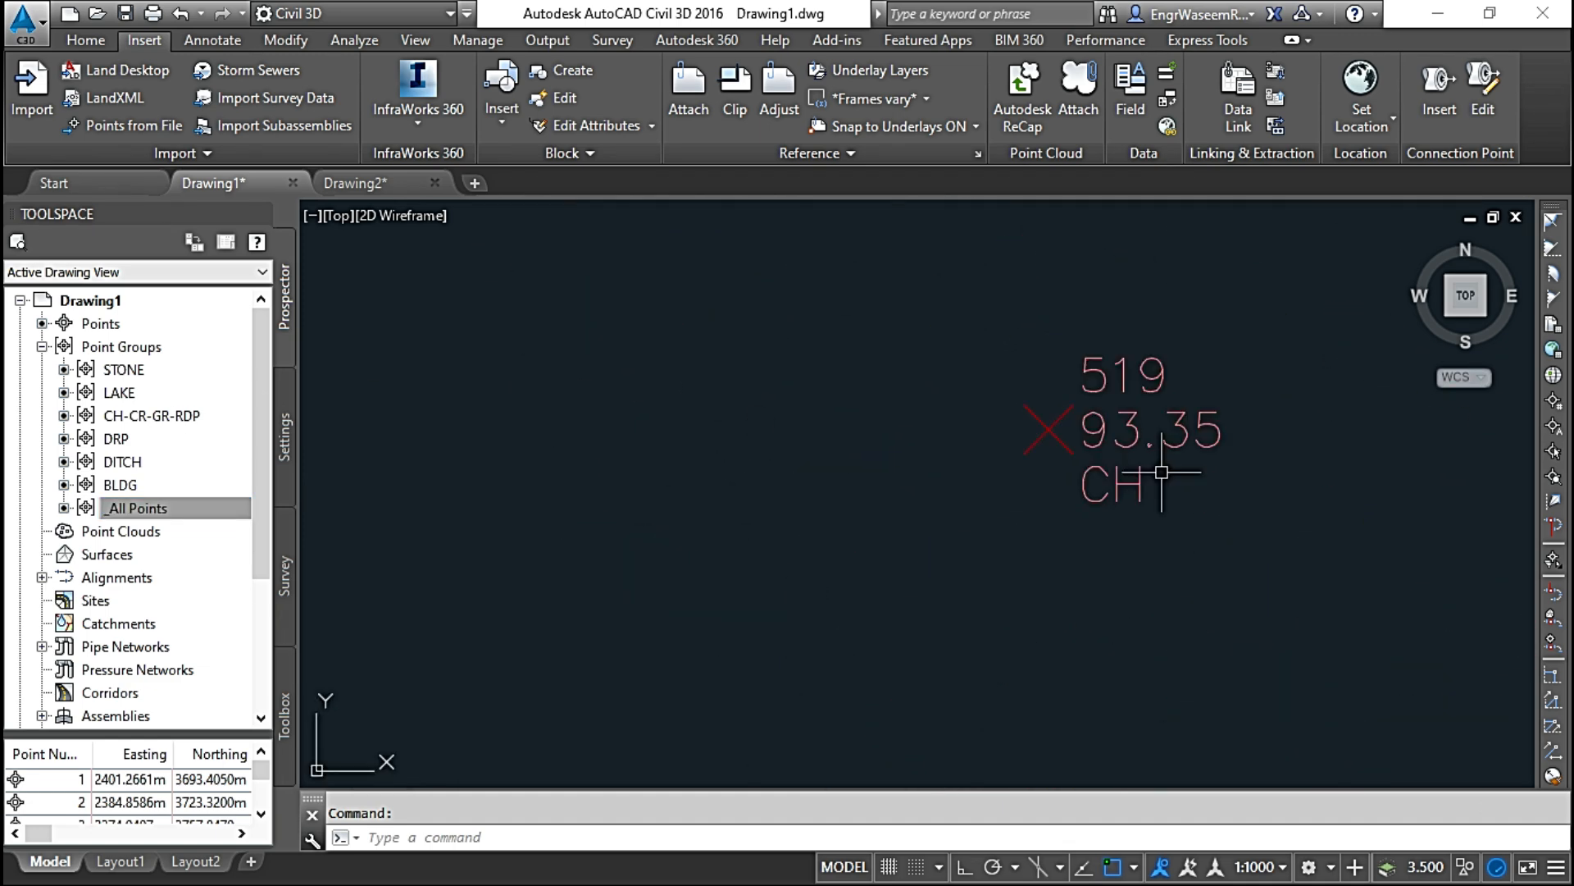
scroll(1082, 435, "up", 2)
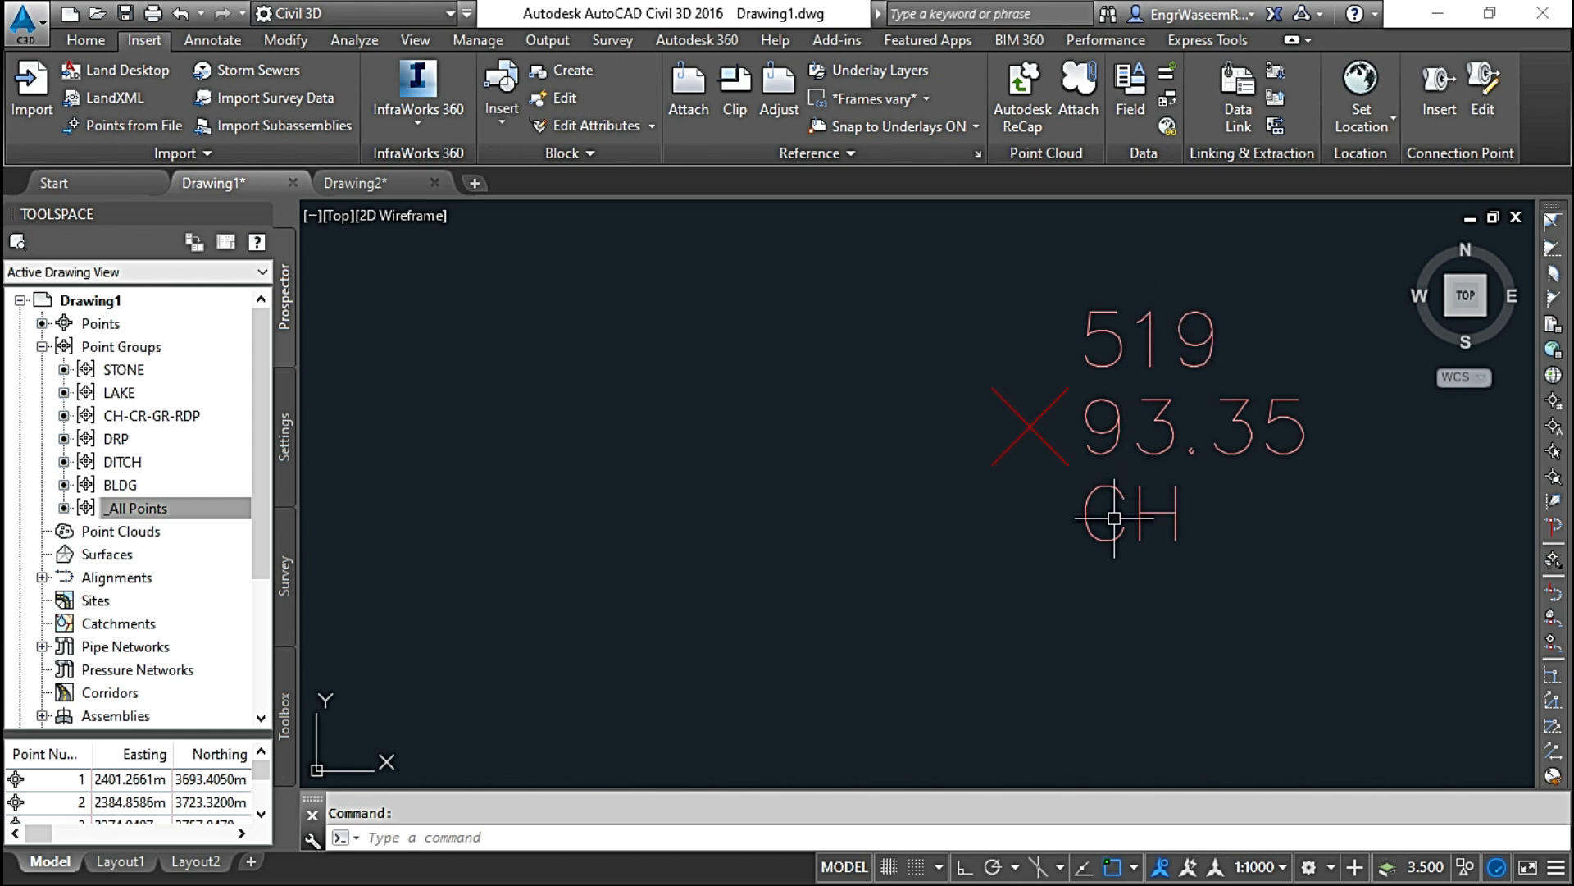
middle_click_drag(941, 440, 1026, 470)
scroll(1016, 386, "down", 1)
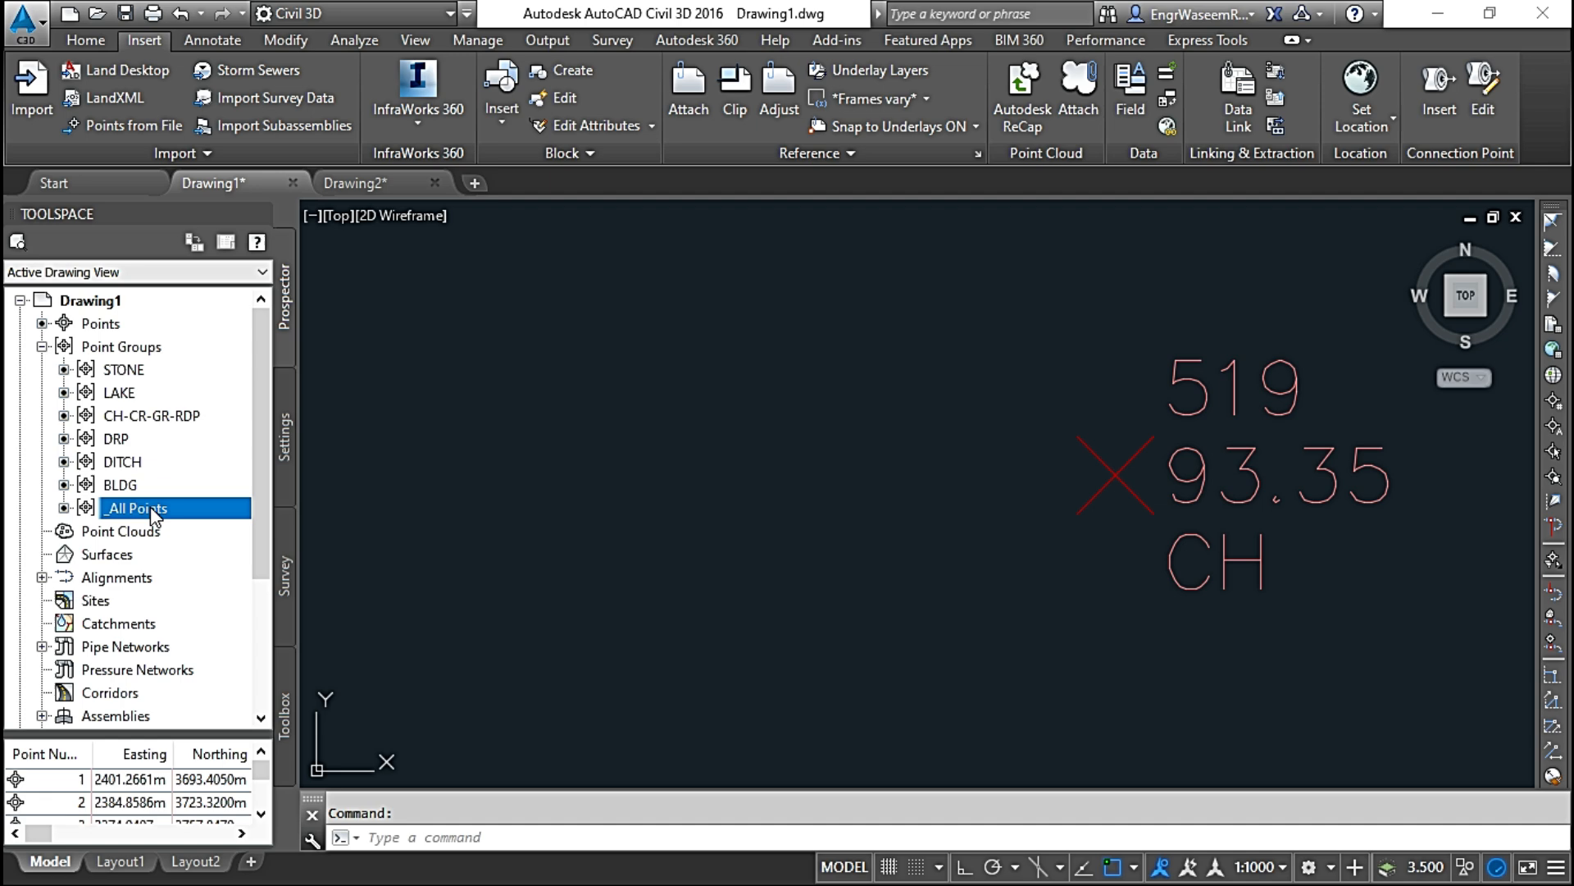
Step: Open the properties of the _All Points group and apply Benchmark as its default point style
right_click(153, 513)
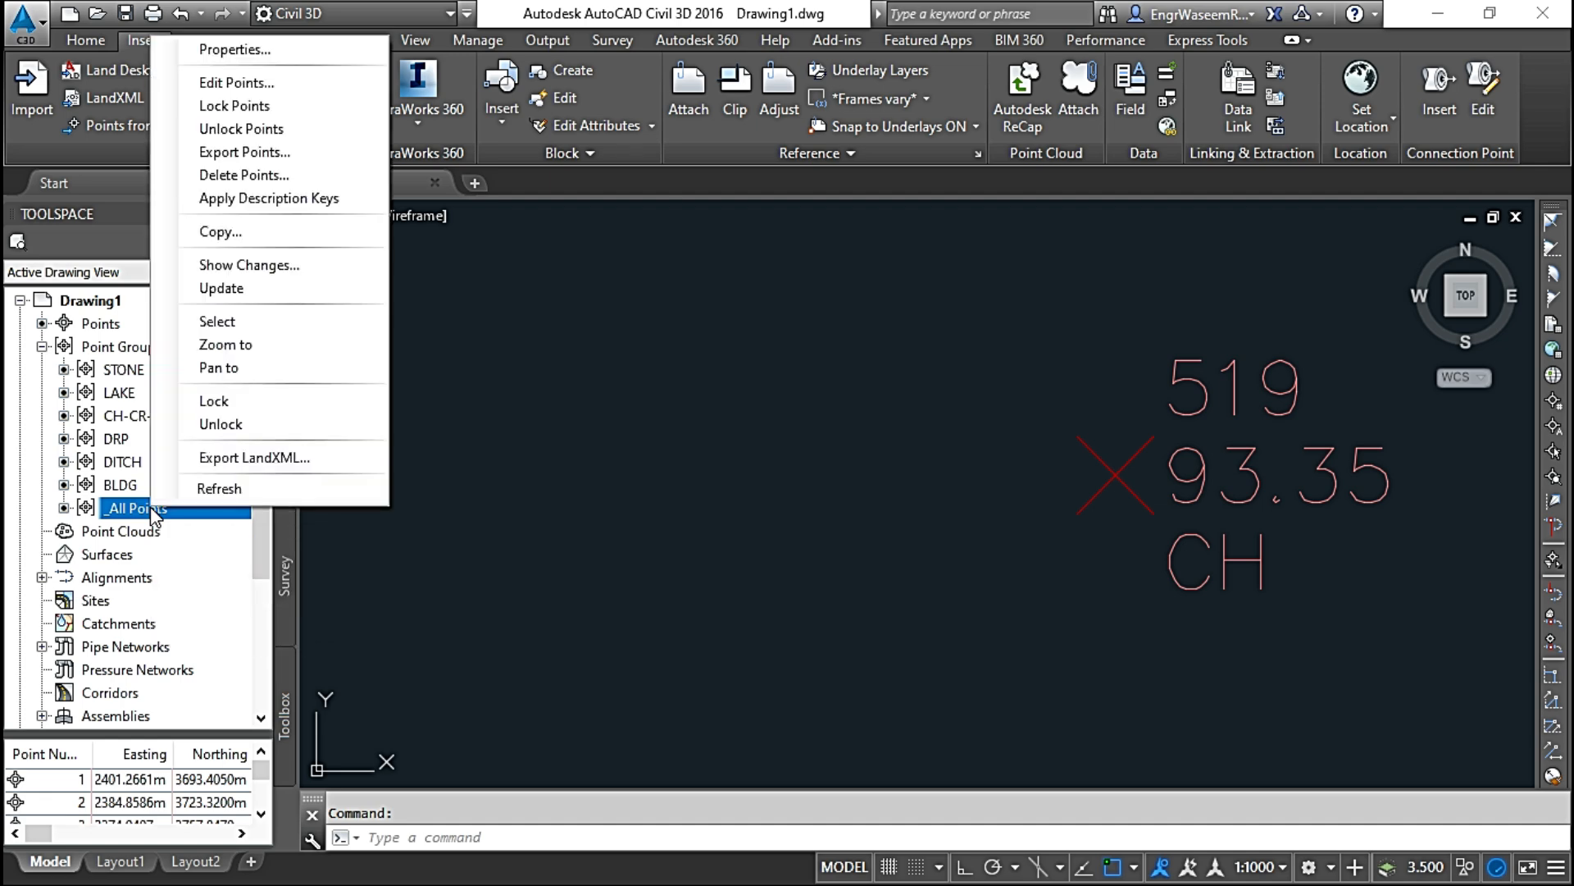
left_click(329, 48)
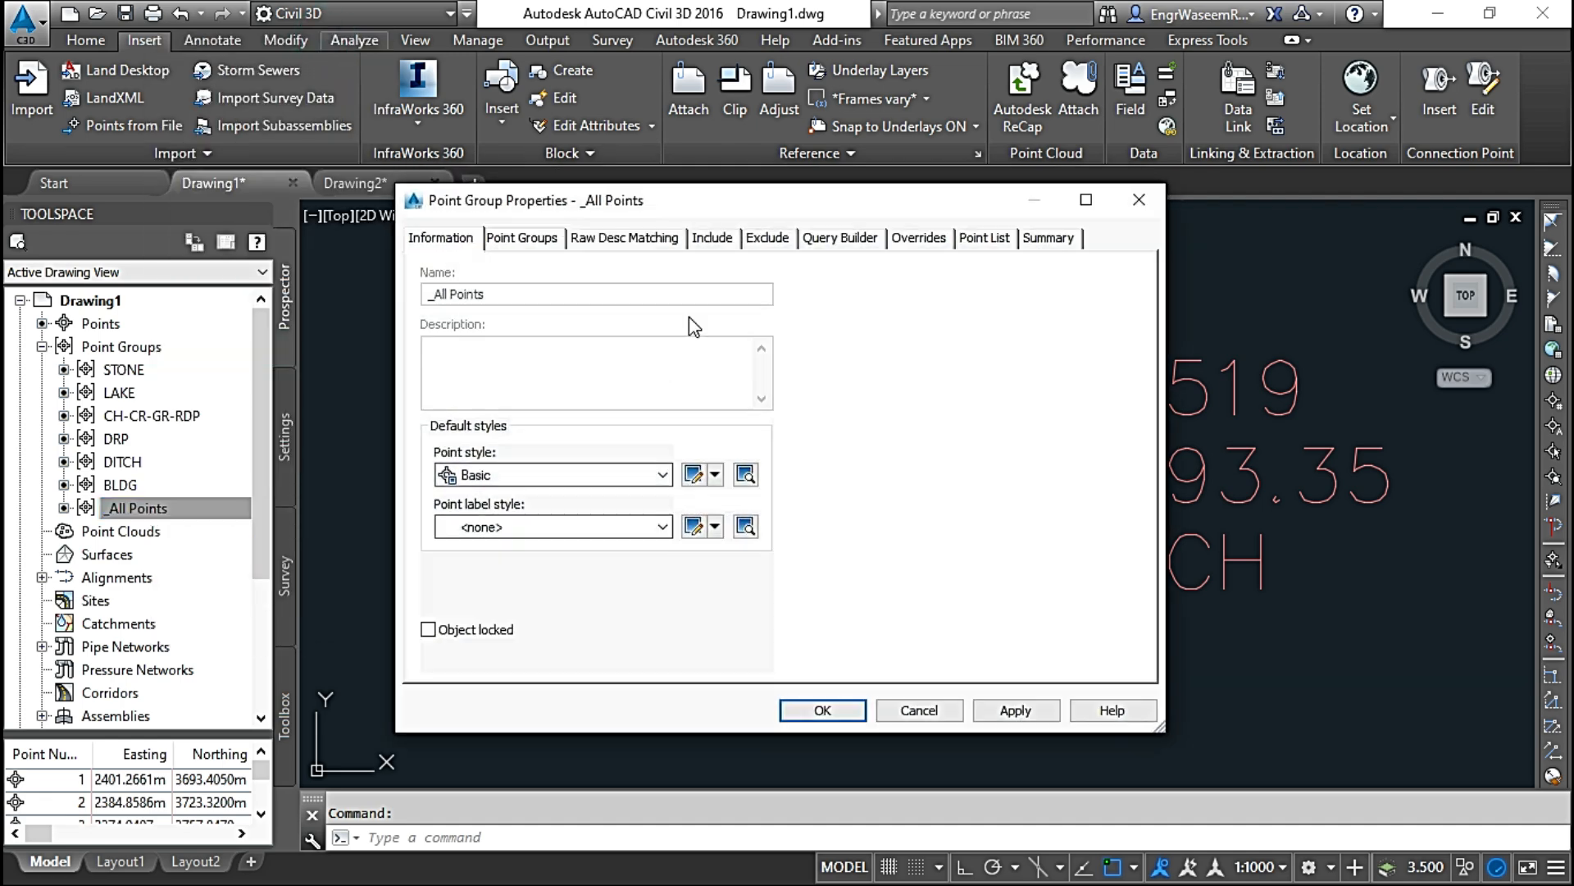
left_click_drag(765, 204, 601, 194)
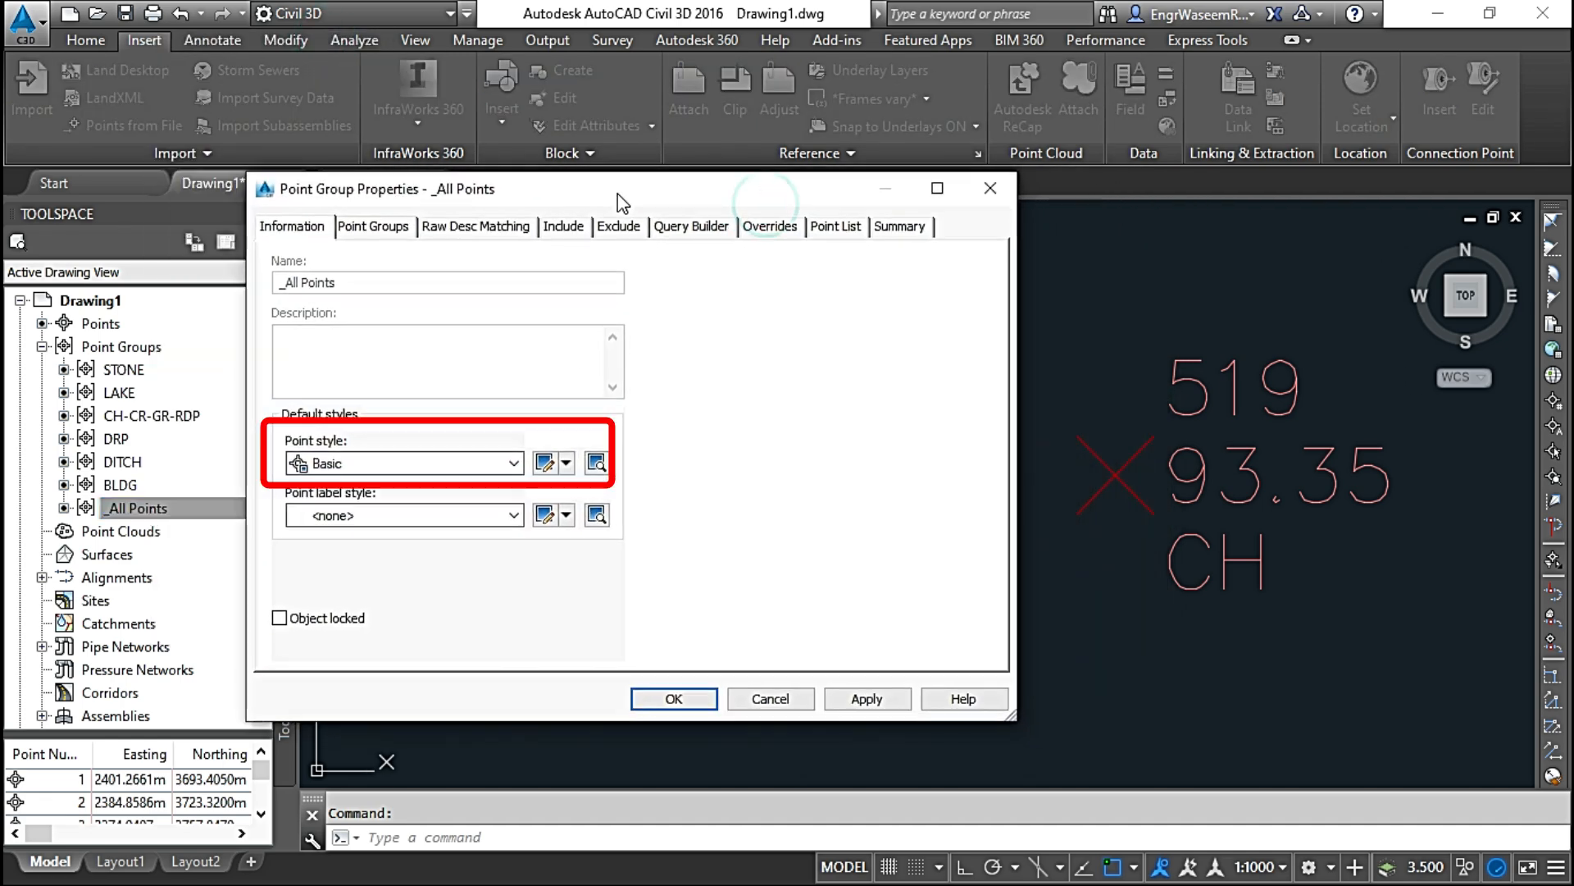
left_click(402, 463)
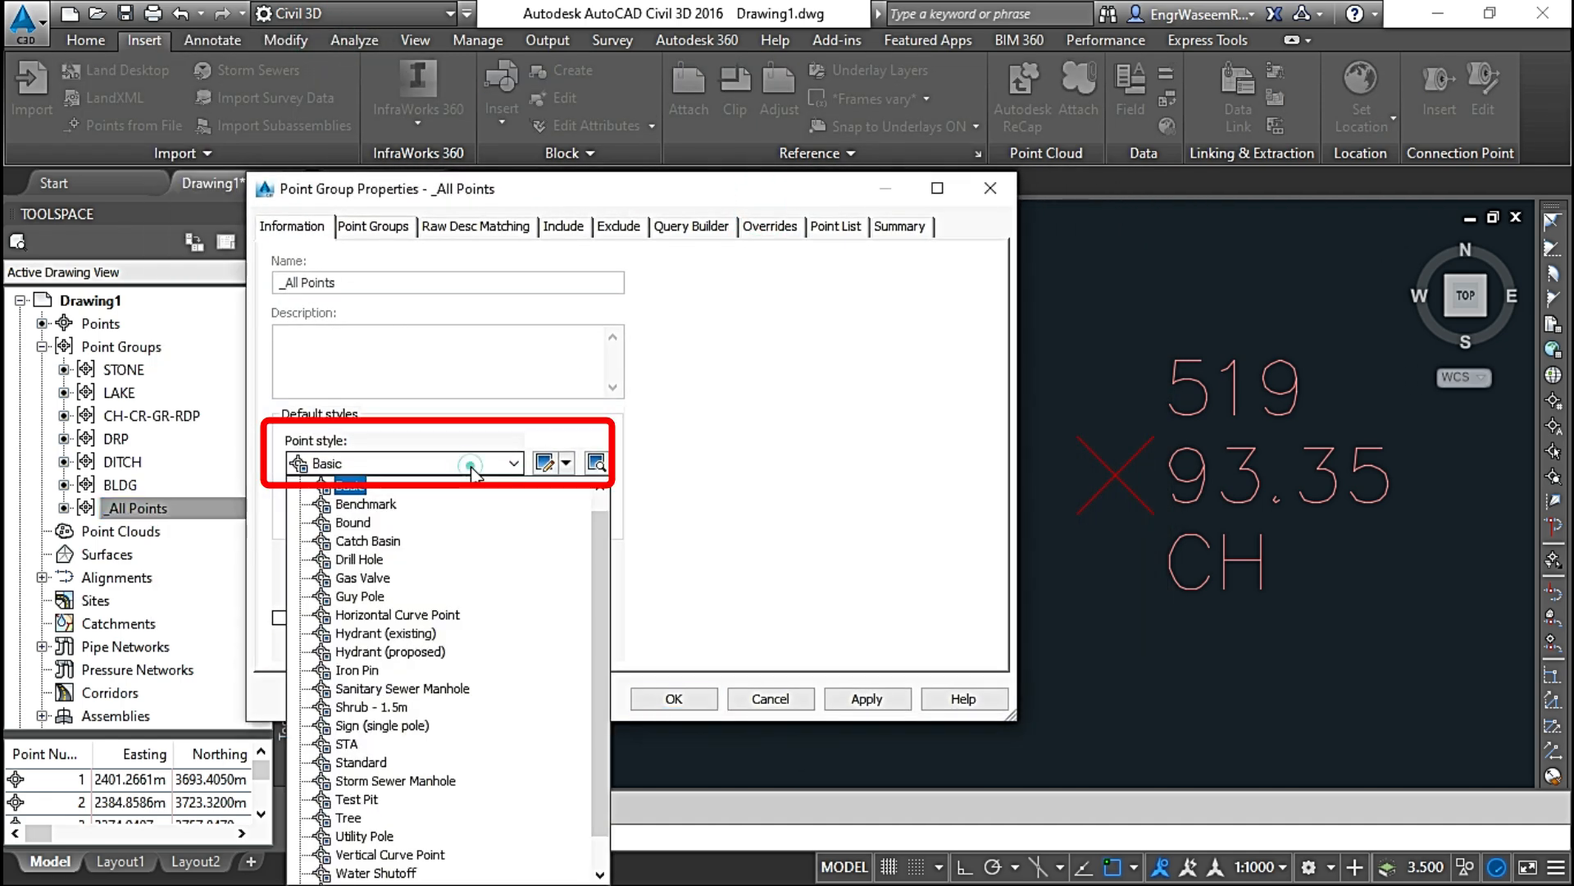
left_click(369, 504)
left_click(867, 699)
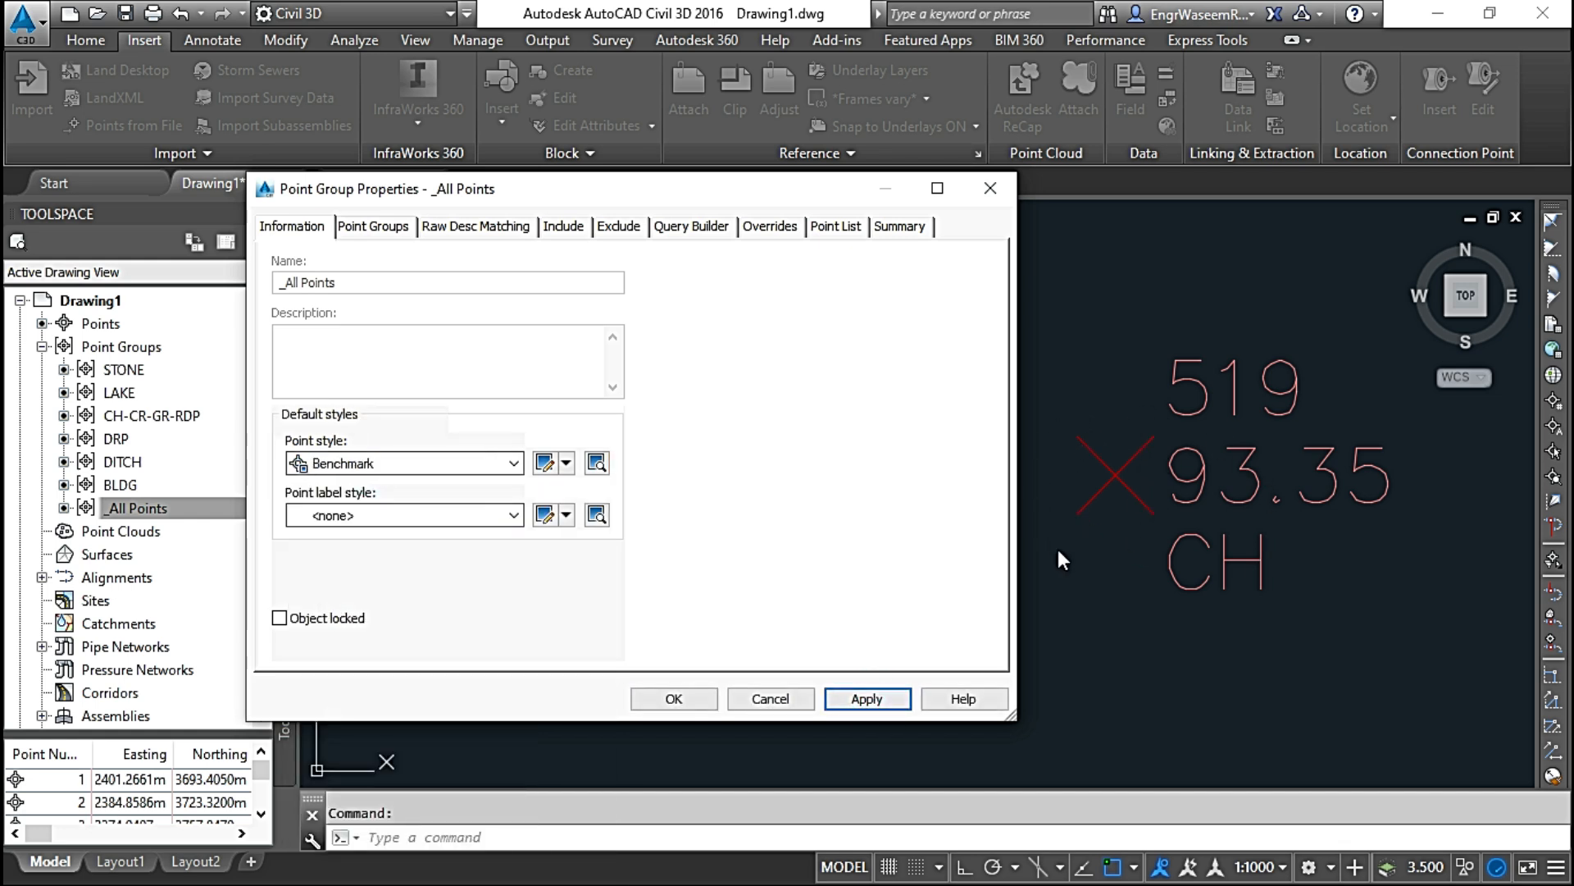
Step: Set the point label style of the _All Points group to Northing and Easting and accept the properties
left_click(468, 517)
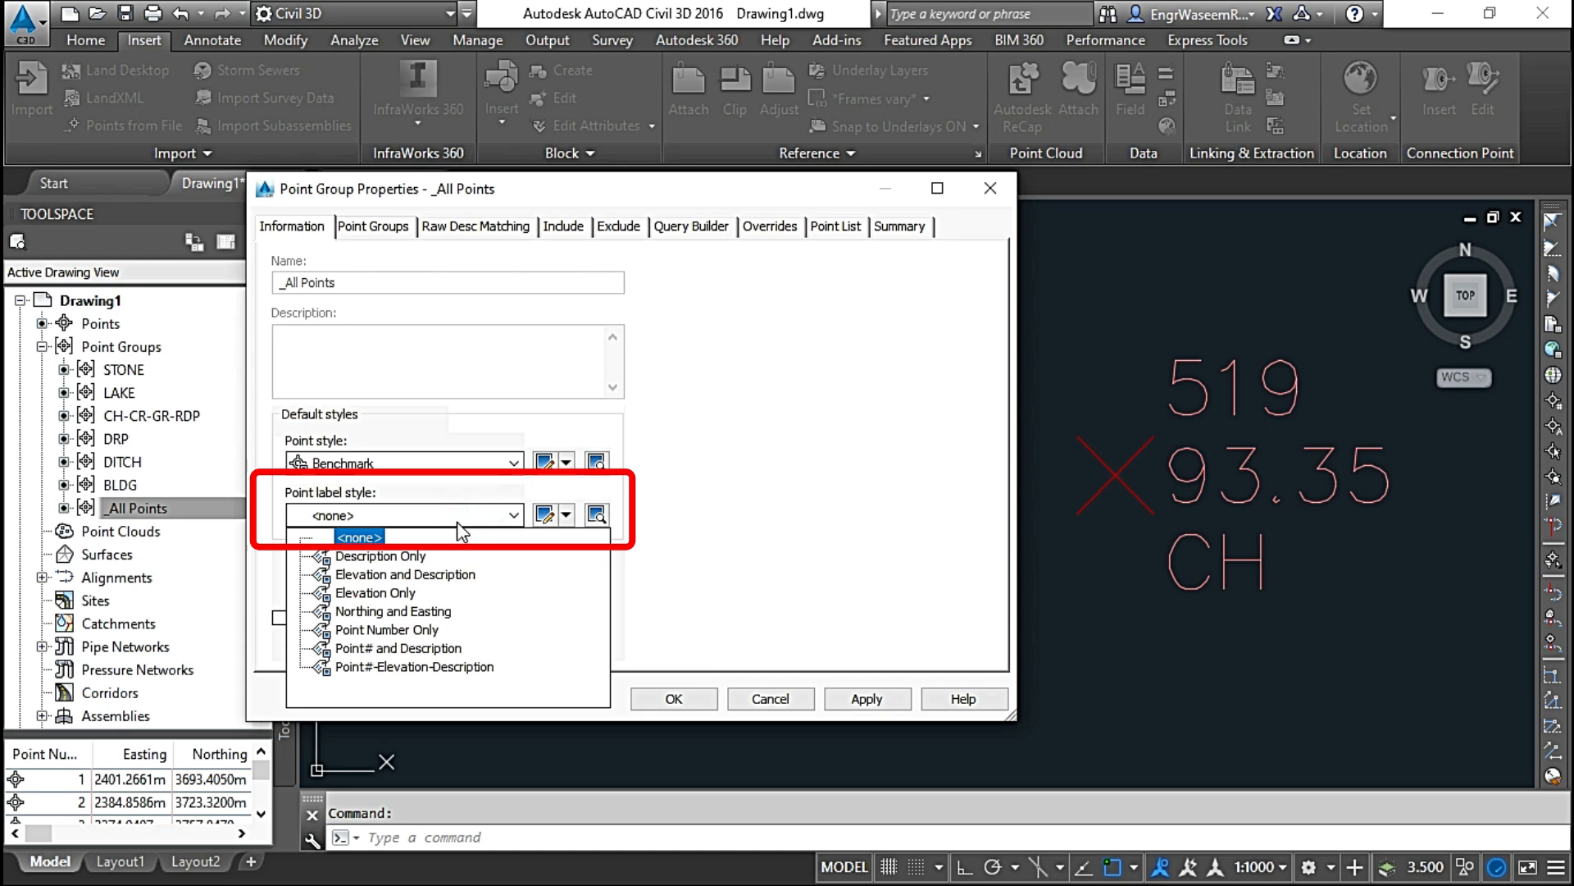
left_click(421, 614)
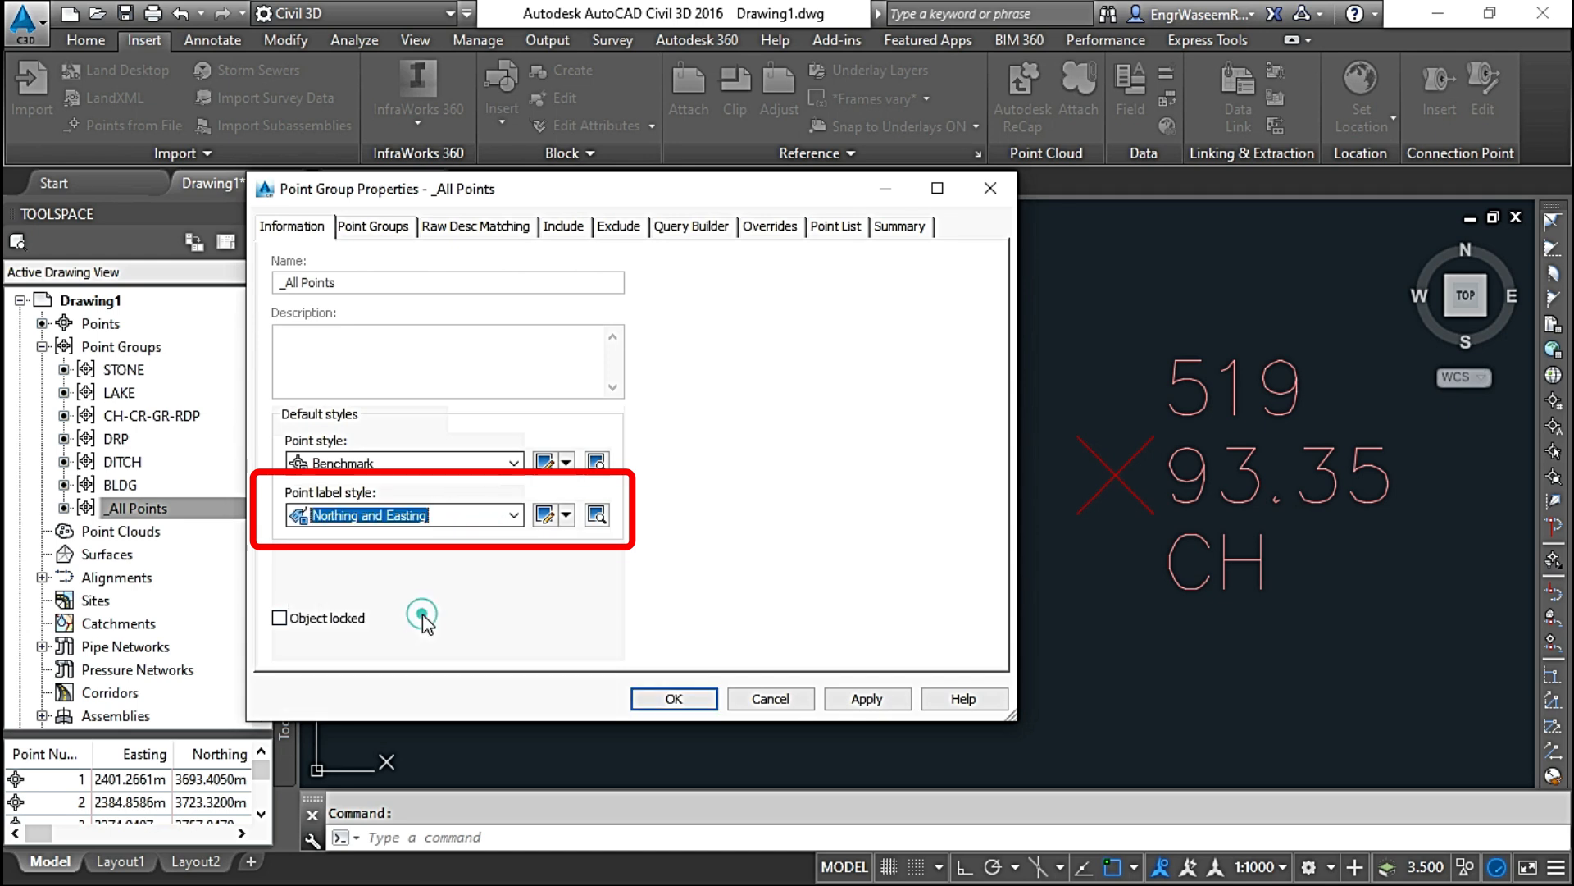
left_click(879, 704)
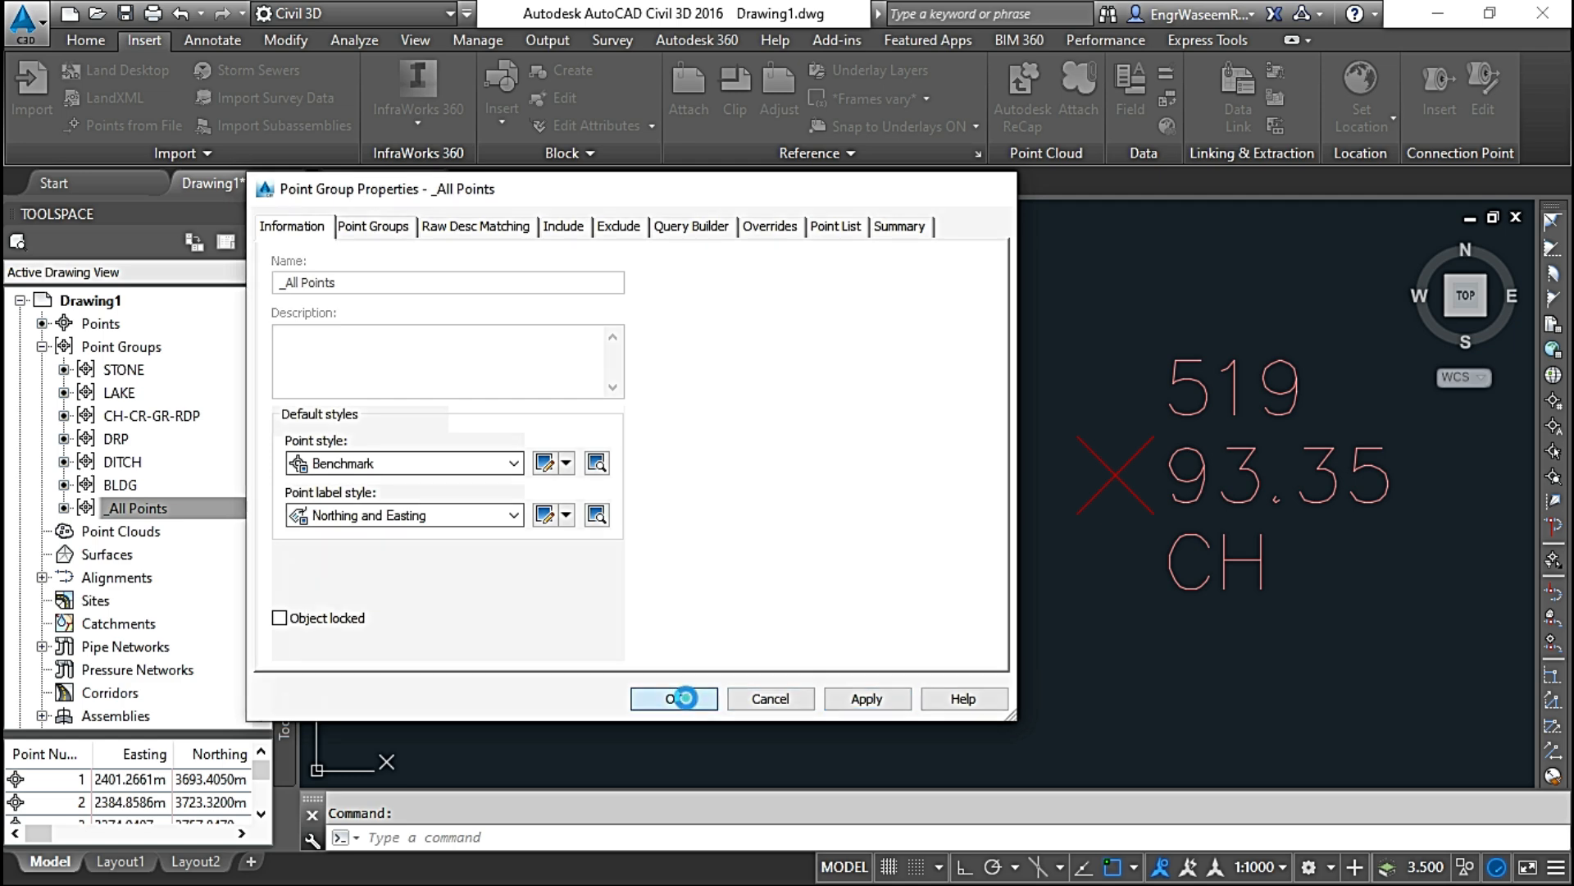
left_click(674, 698)
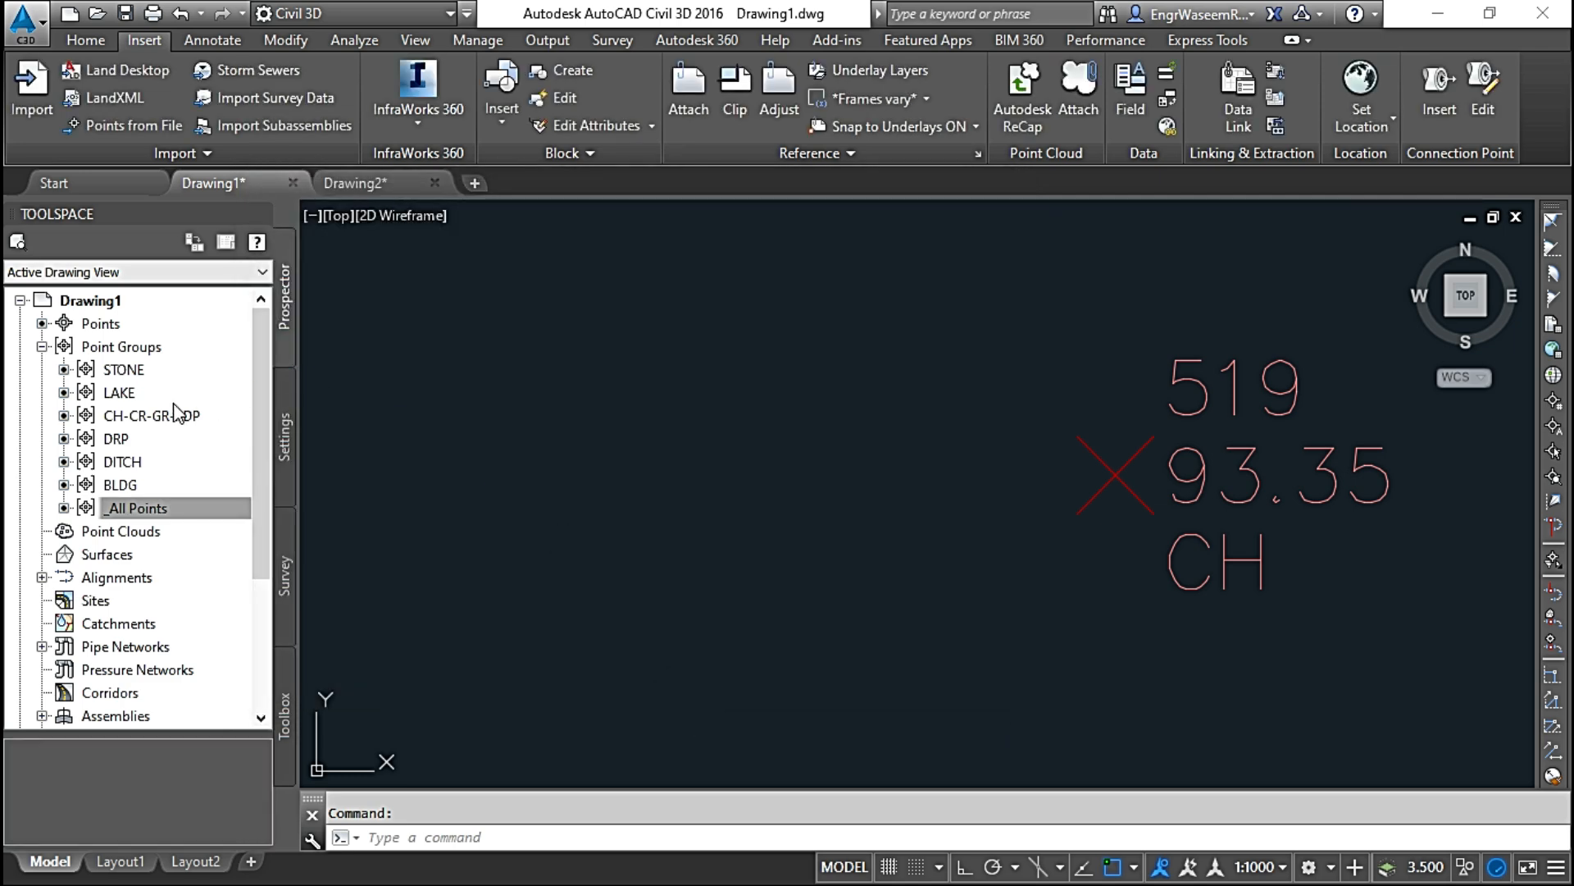
Step: Move the _All Points group to the top of the point group display order and apply the change
left_click(164, 512)
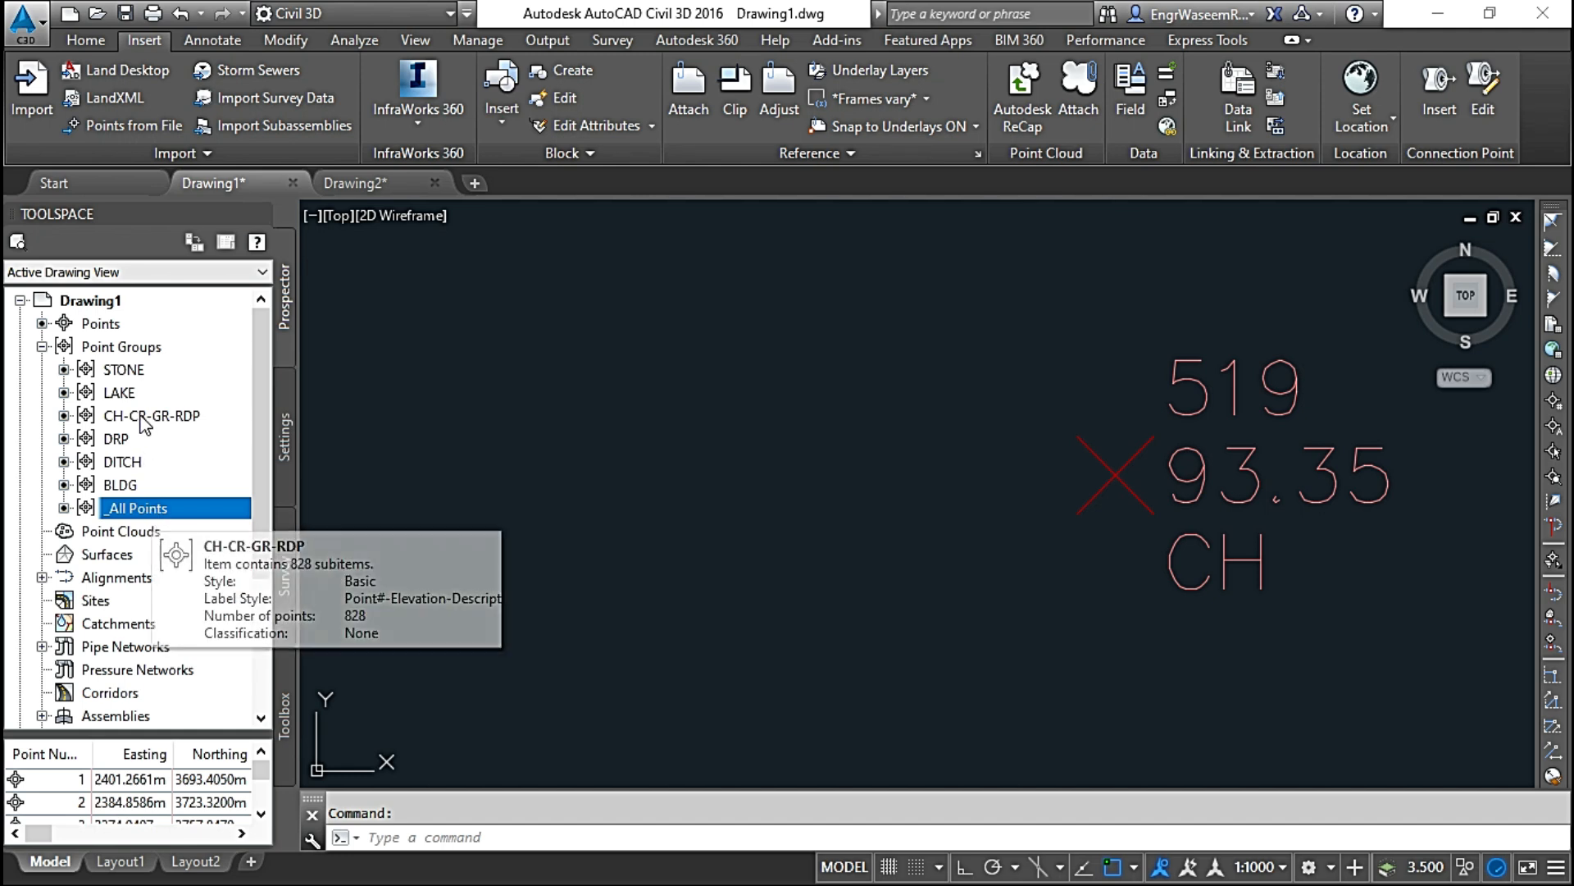
left_click(144, 348)
right_click(166, 350)
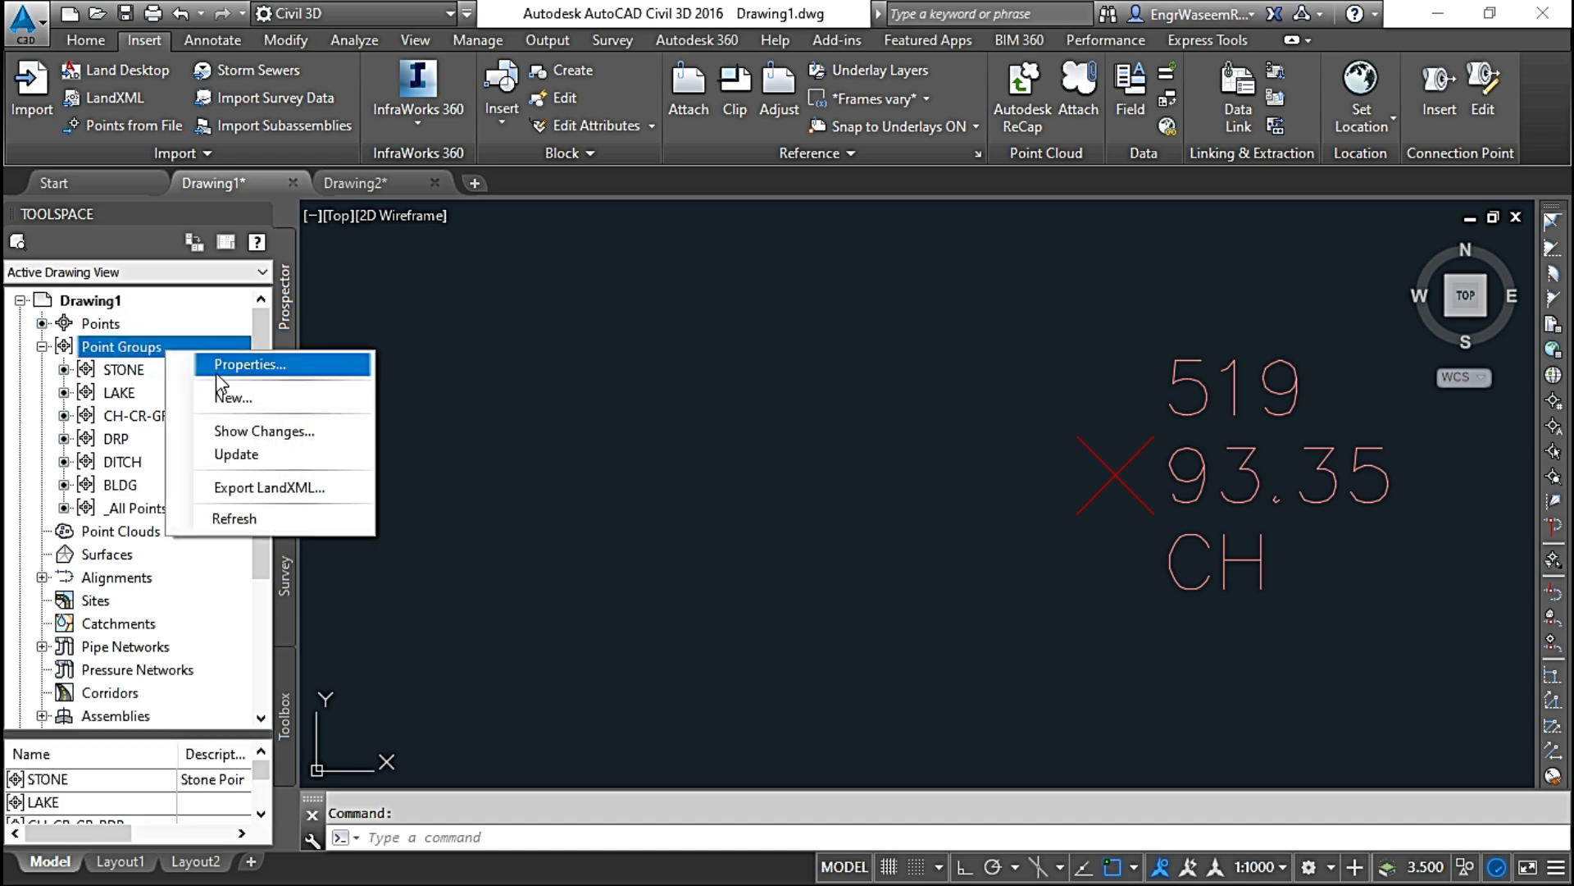
left_click(243, 366)
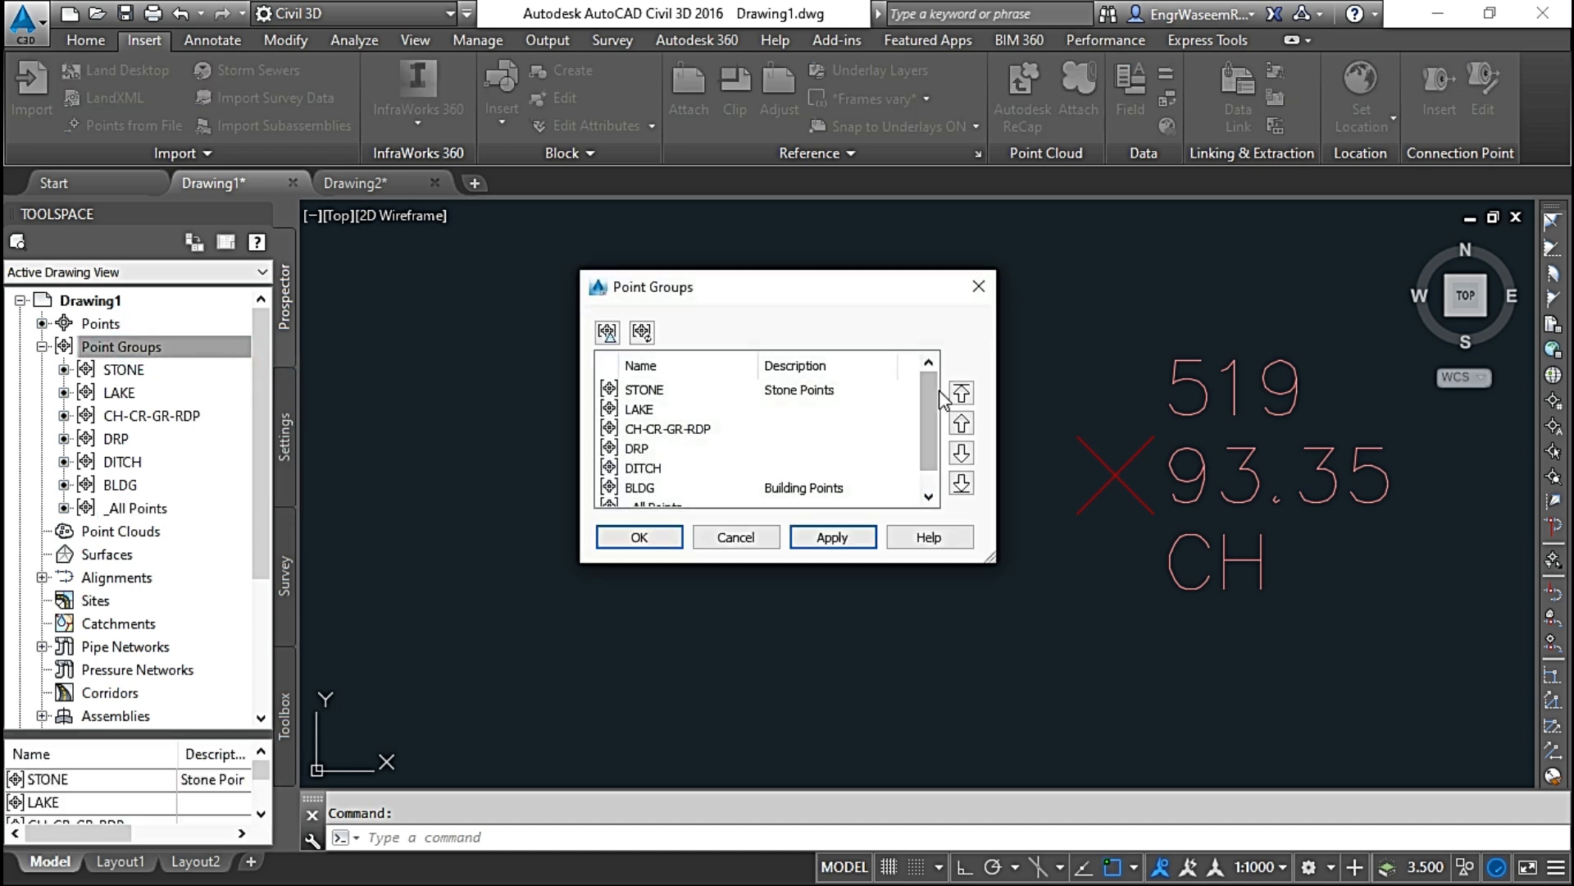
scroll(928, 461, "down", 1)
left_click(726, 488)
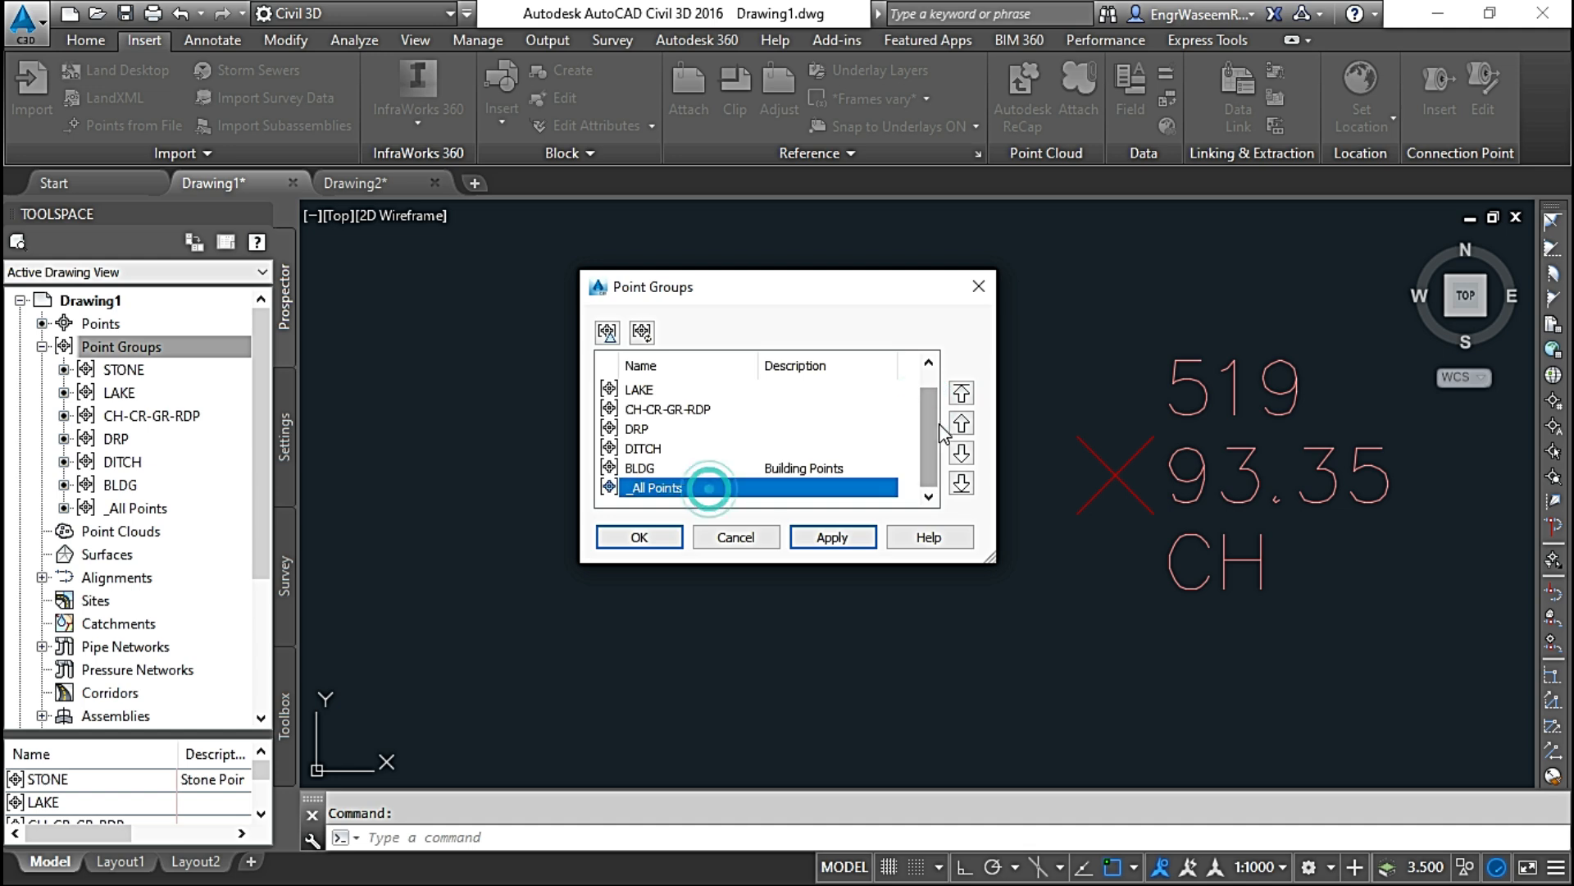
left_click(963, 394)
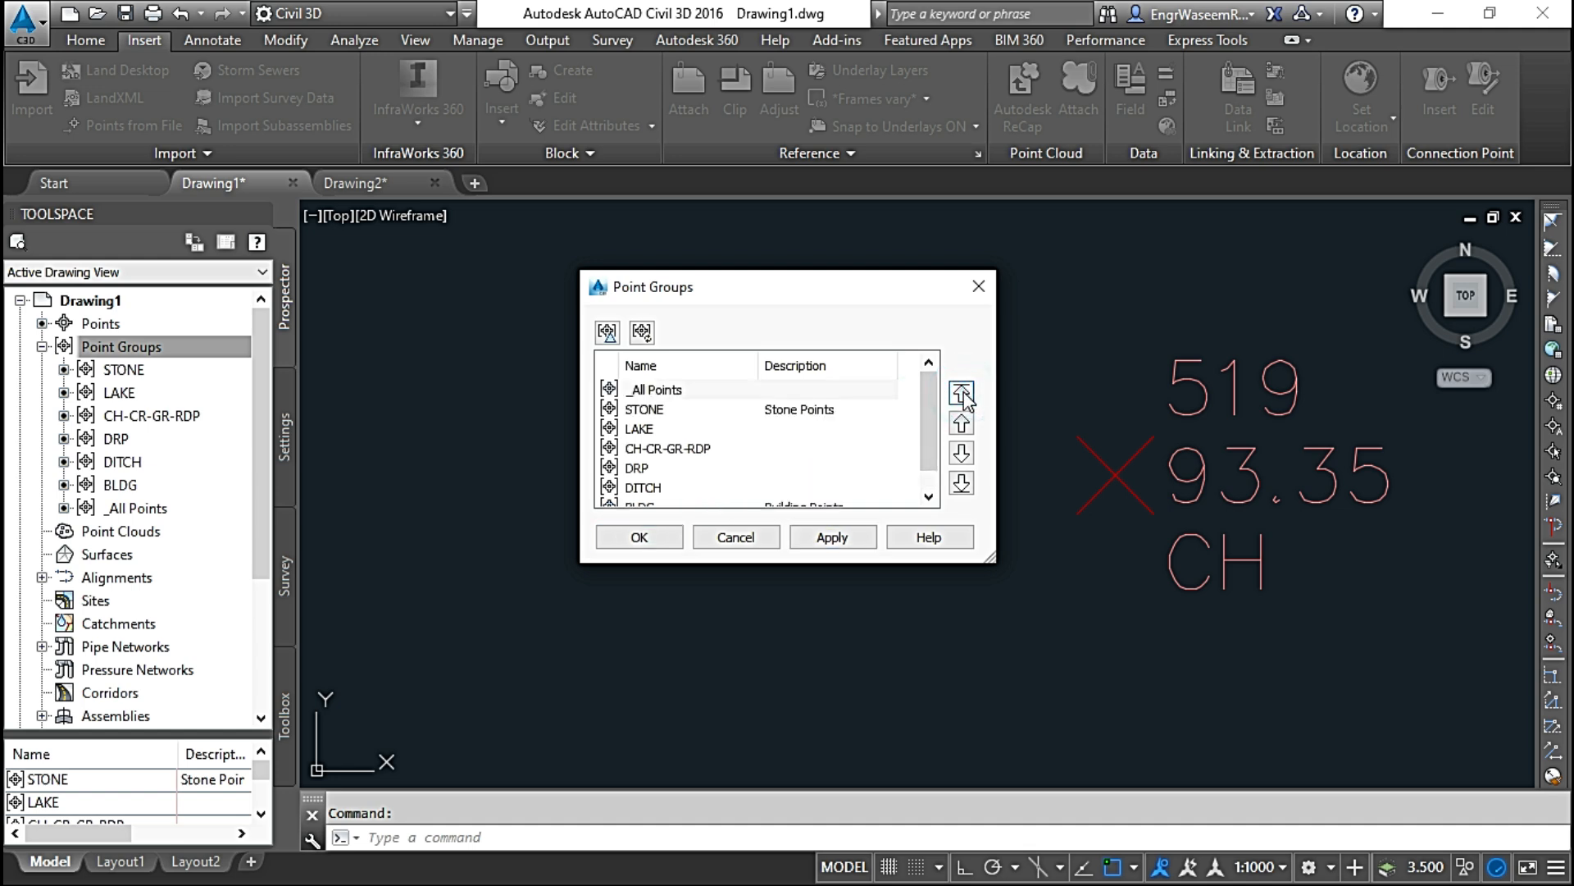
left_click(830, 541)
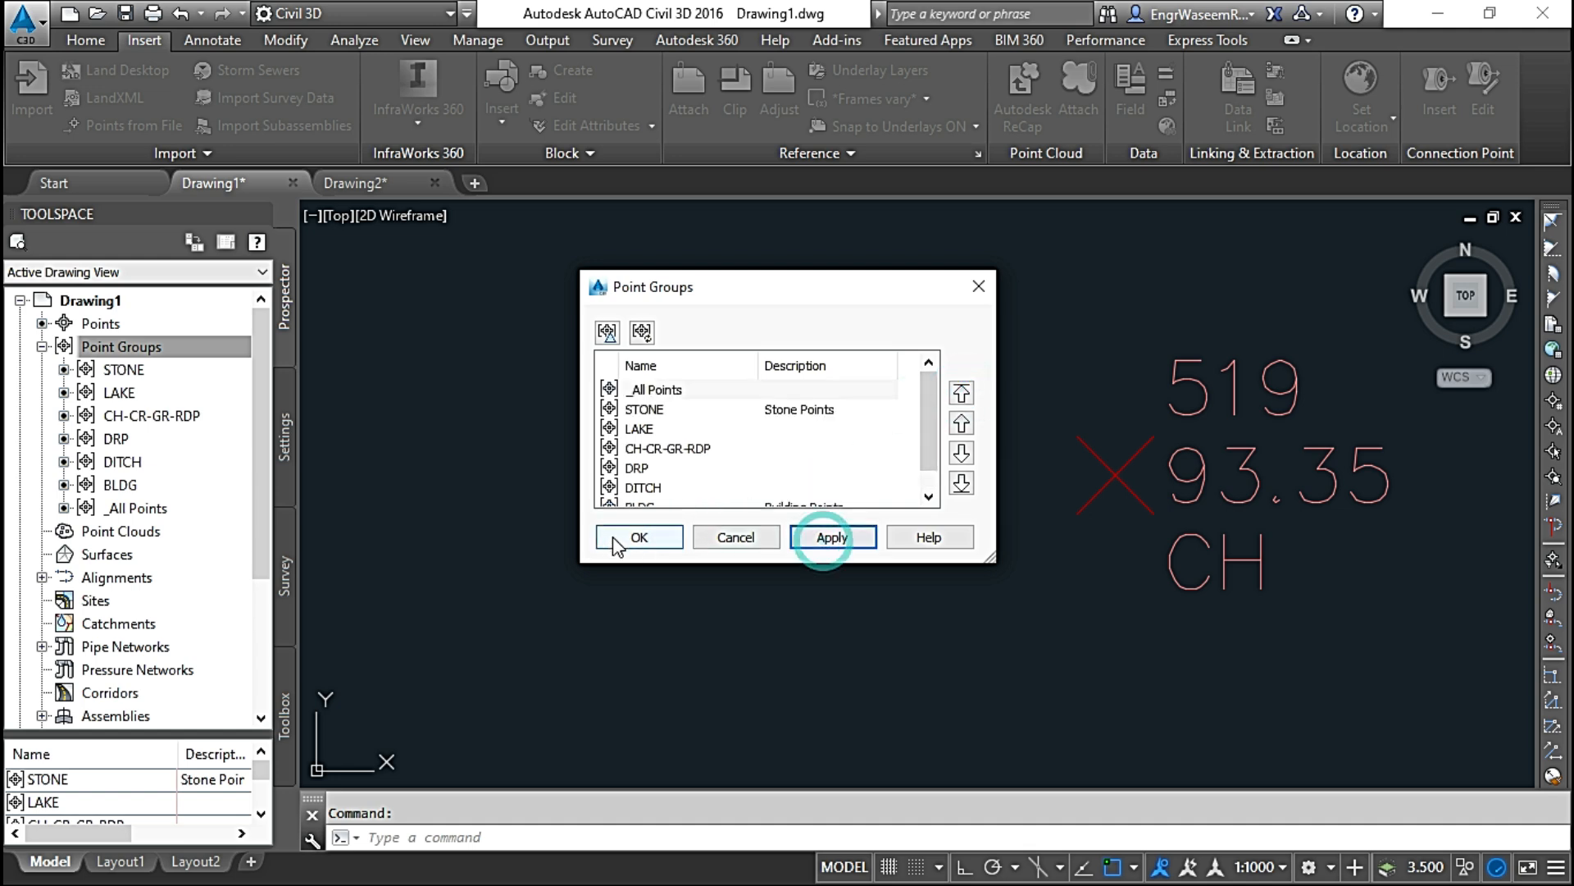
left_click(637, 538)
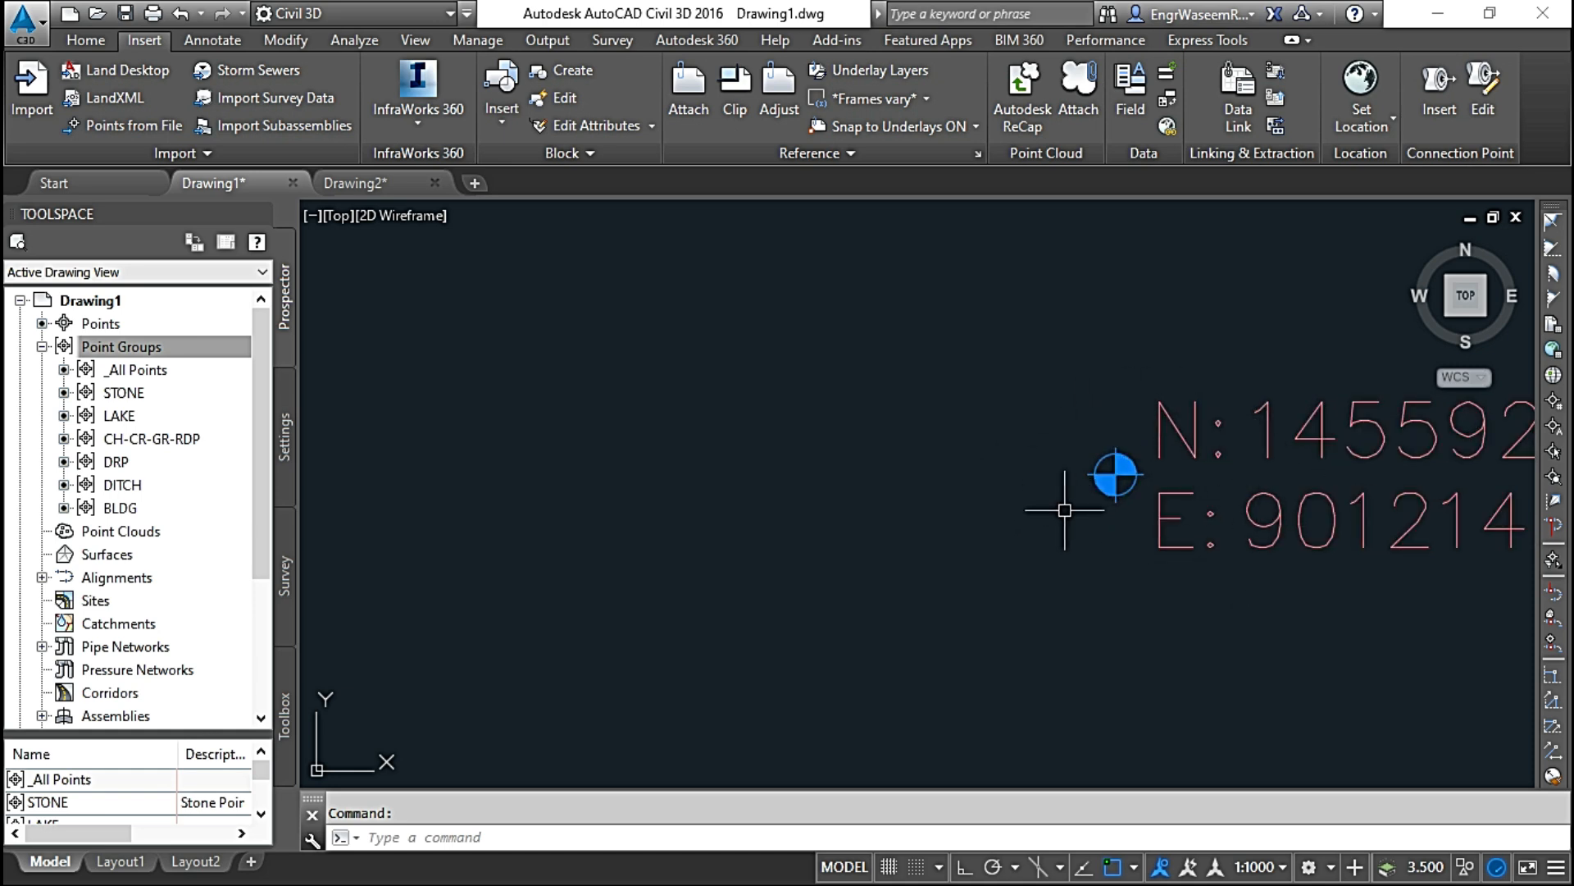
Step: Look through the reordered point groups, checking STONE through DITCH, _All Points and STONE again
left_click(123, 393)
key("Down")
key("Down")
key("Down")
key("Down")
key("Down")
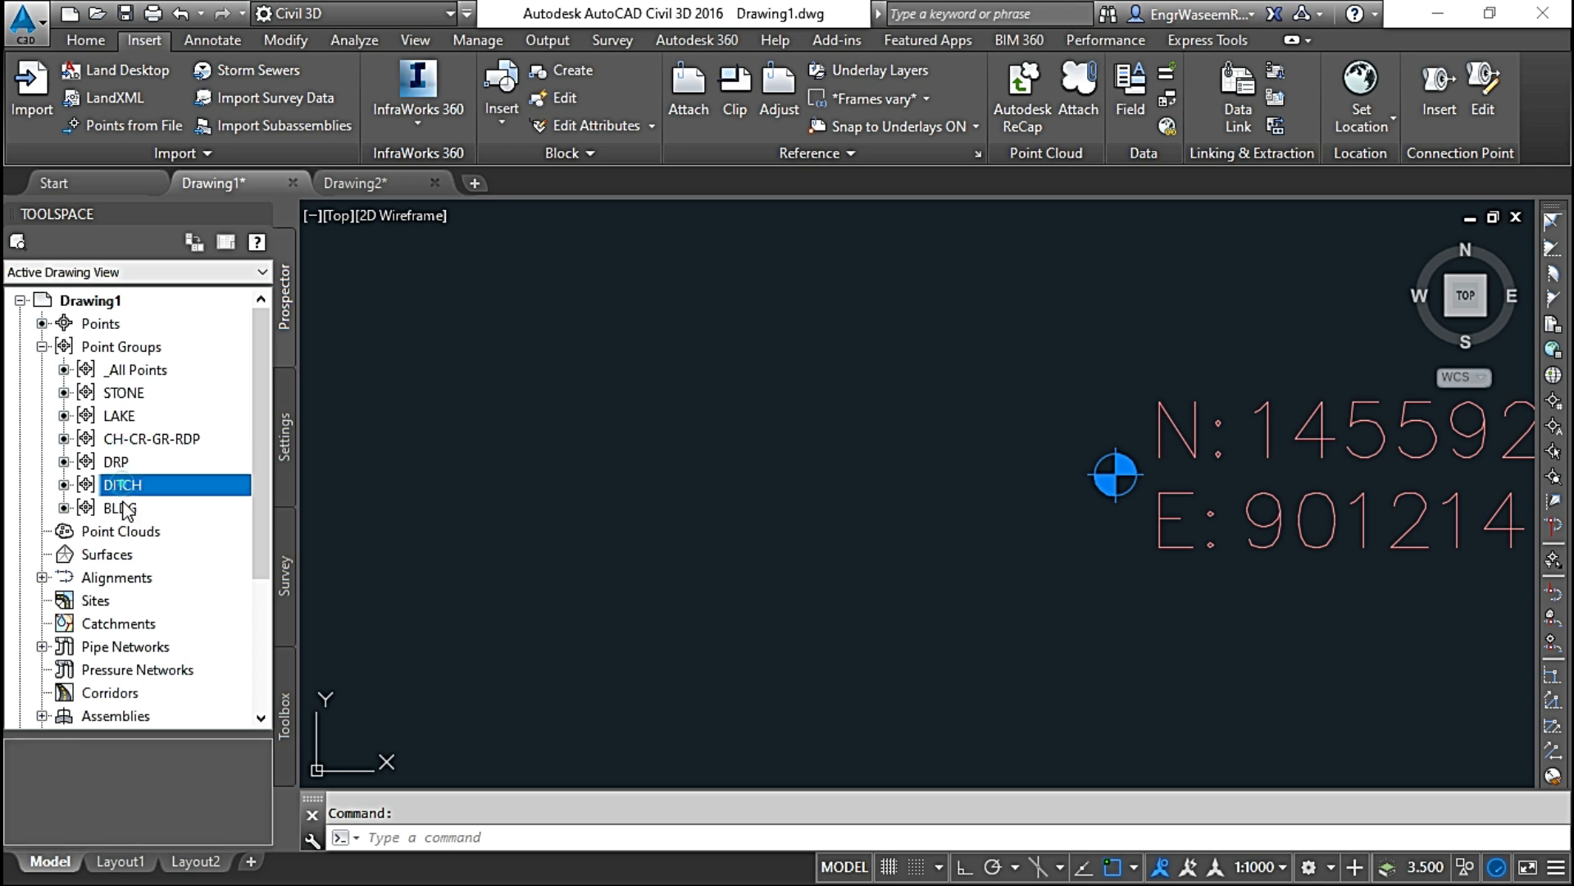
left_click(138, 370)
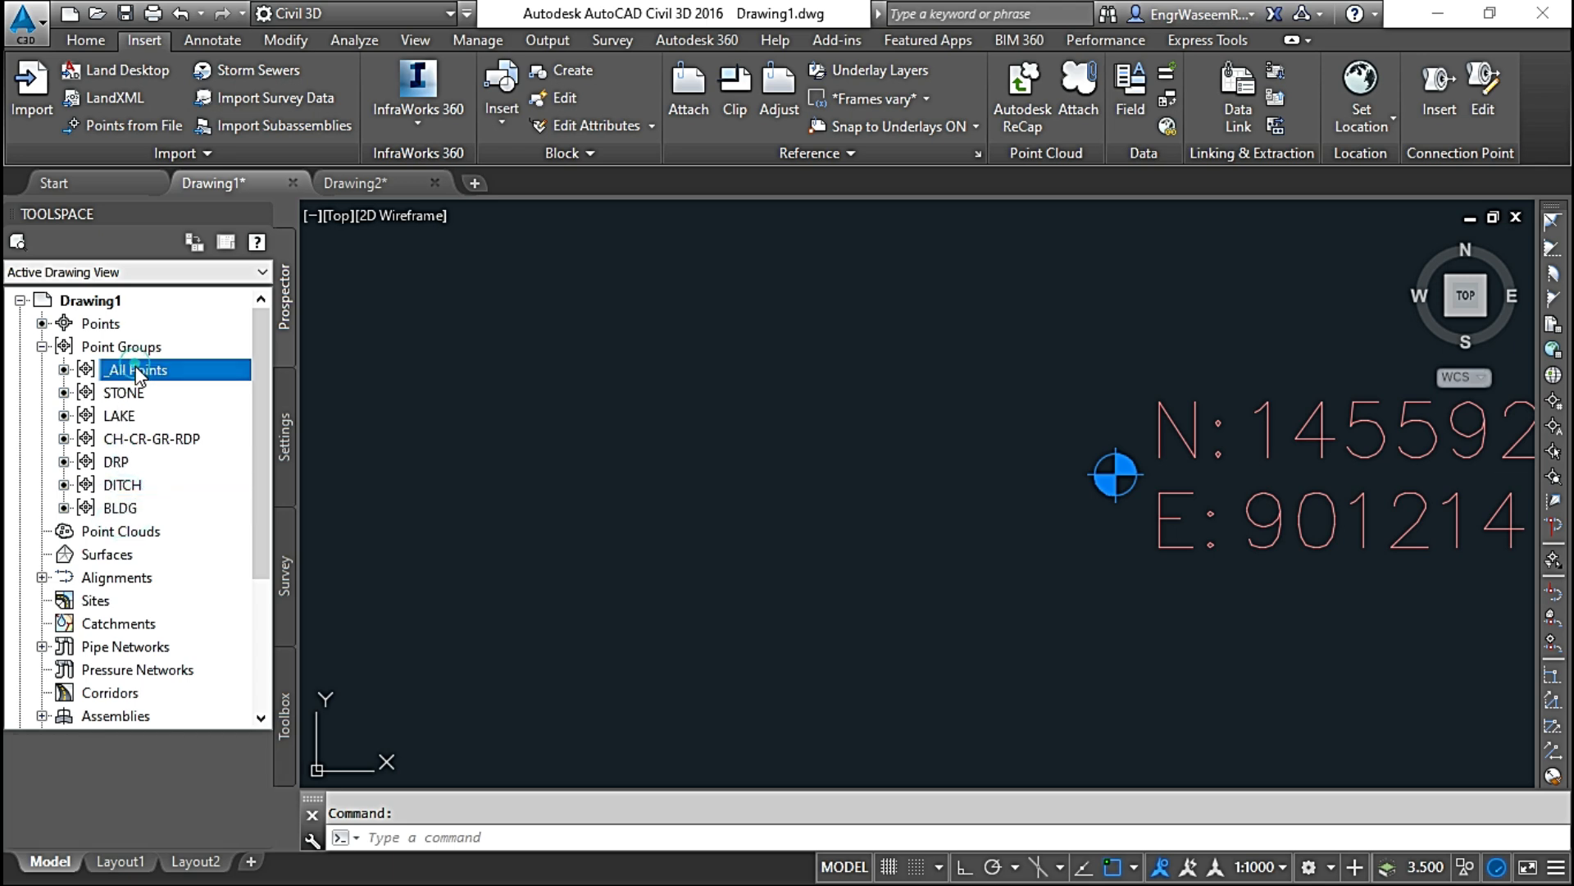
left_click(123, 393)
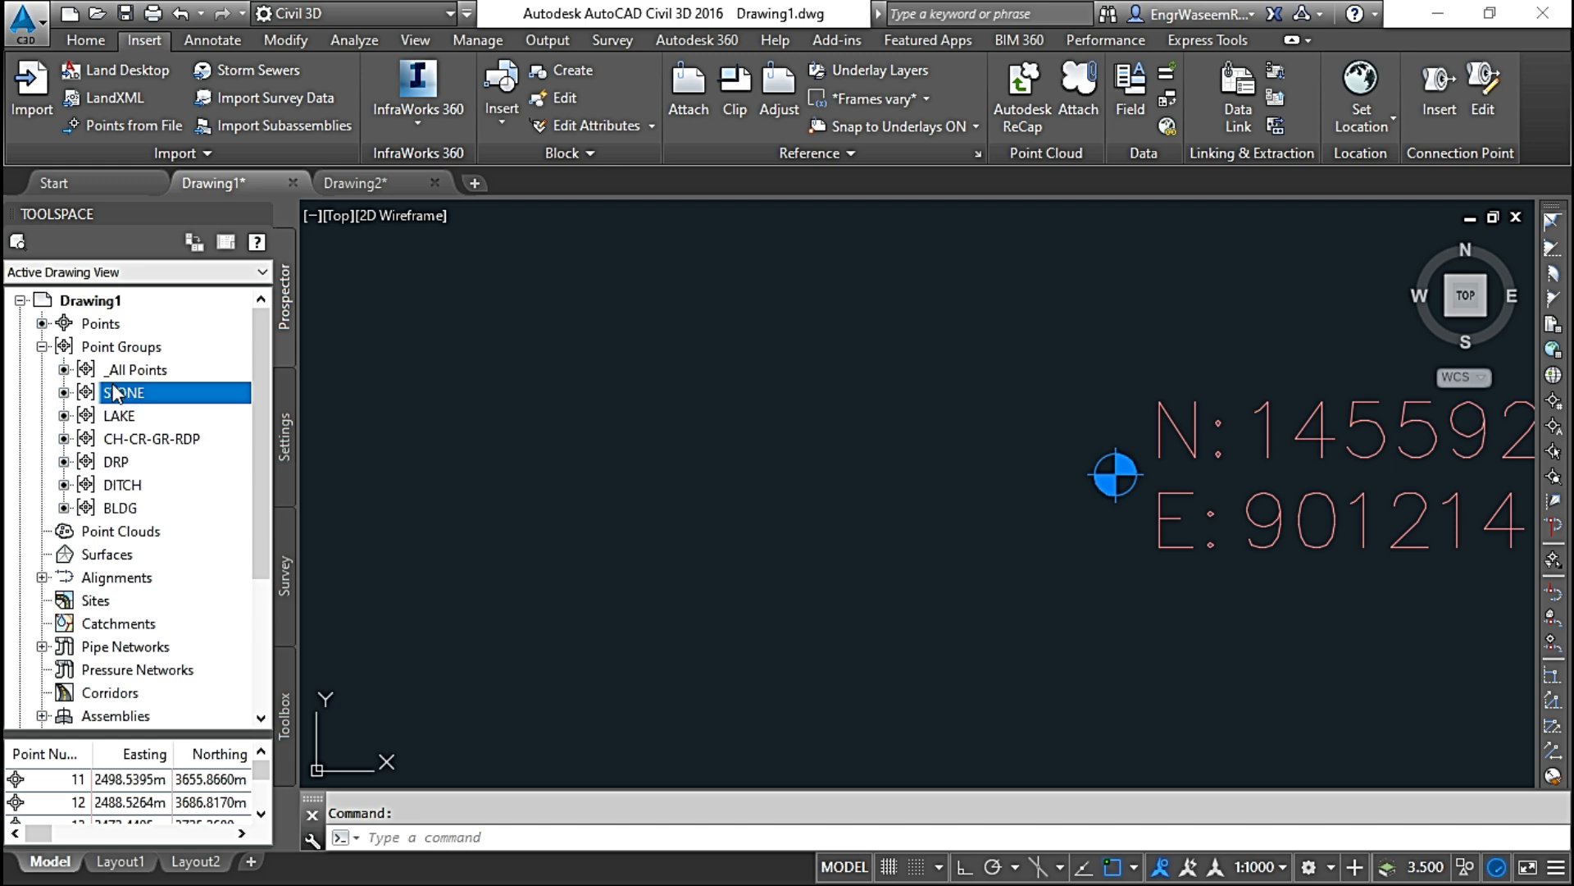
Step: Select the _All Points group and set the annotation scale of the view to 1:500 and finally to 1:200
left_click(129, 374)
scroll(1134, 492, "down", 4)
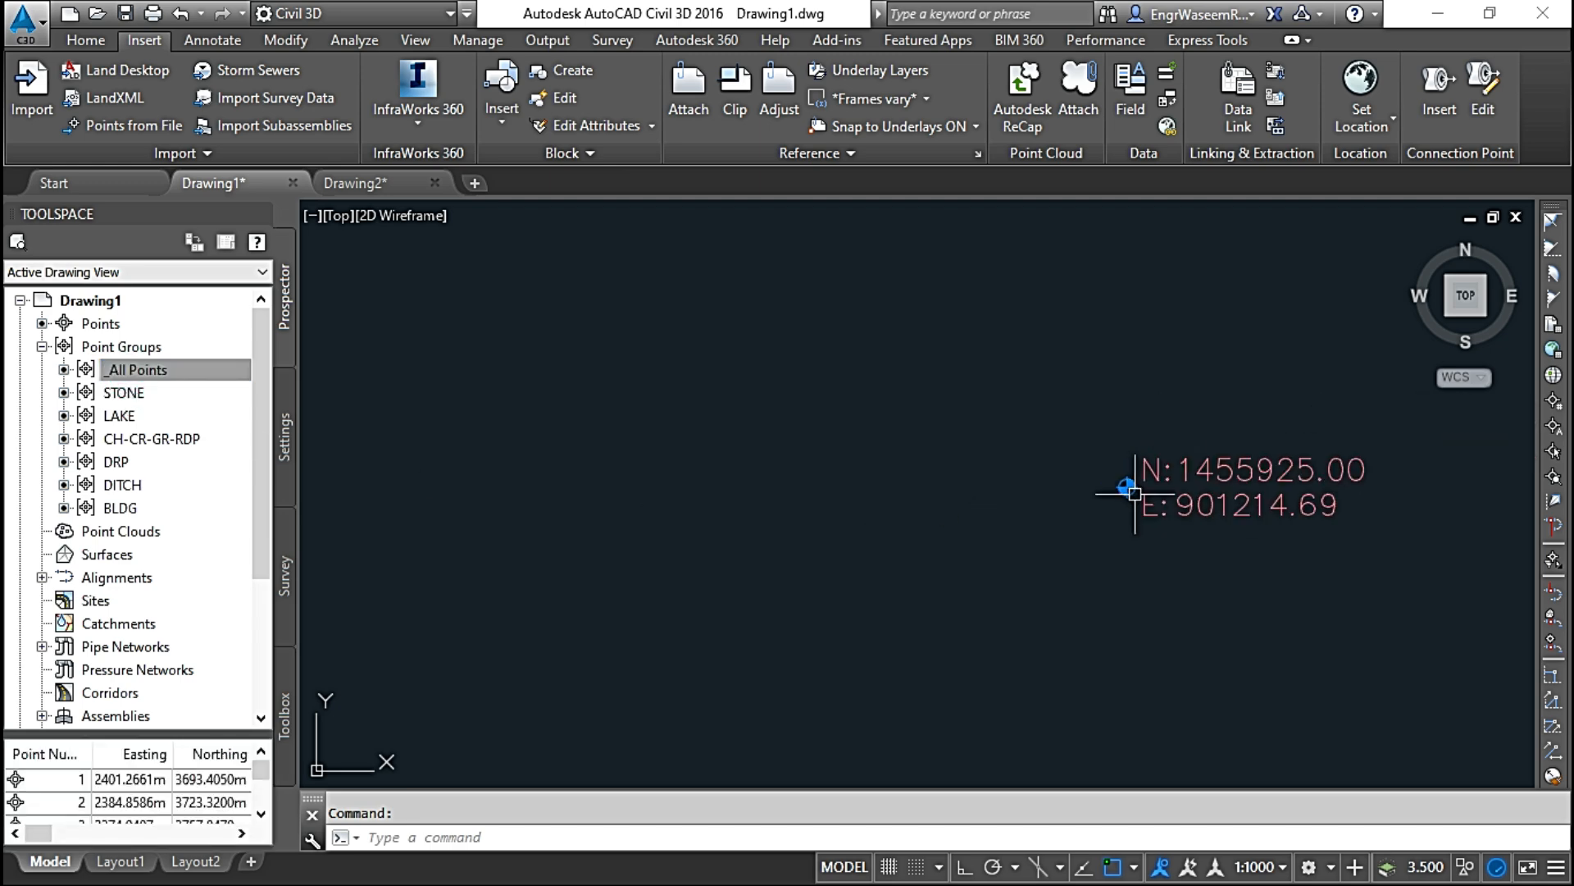
scroll(1134, 492, "down", 4)
scroll(1036, 344, "up", 6)
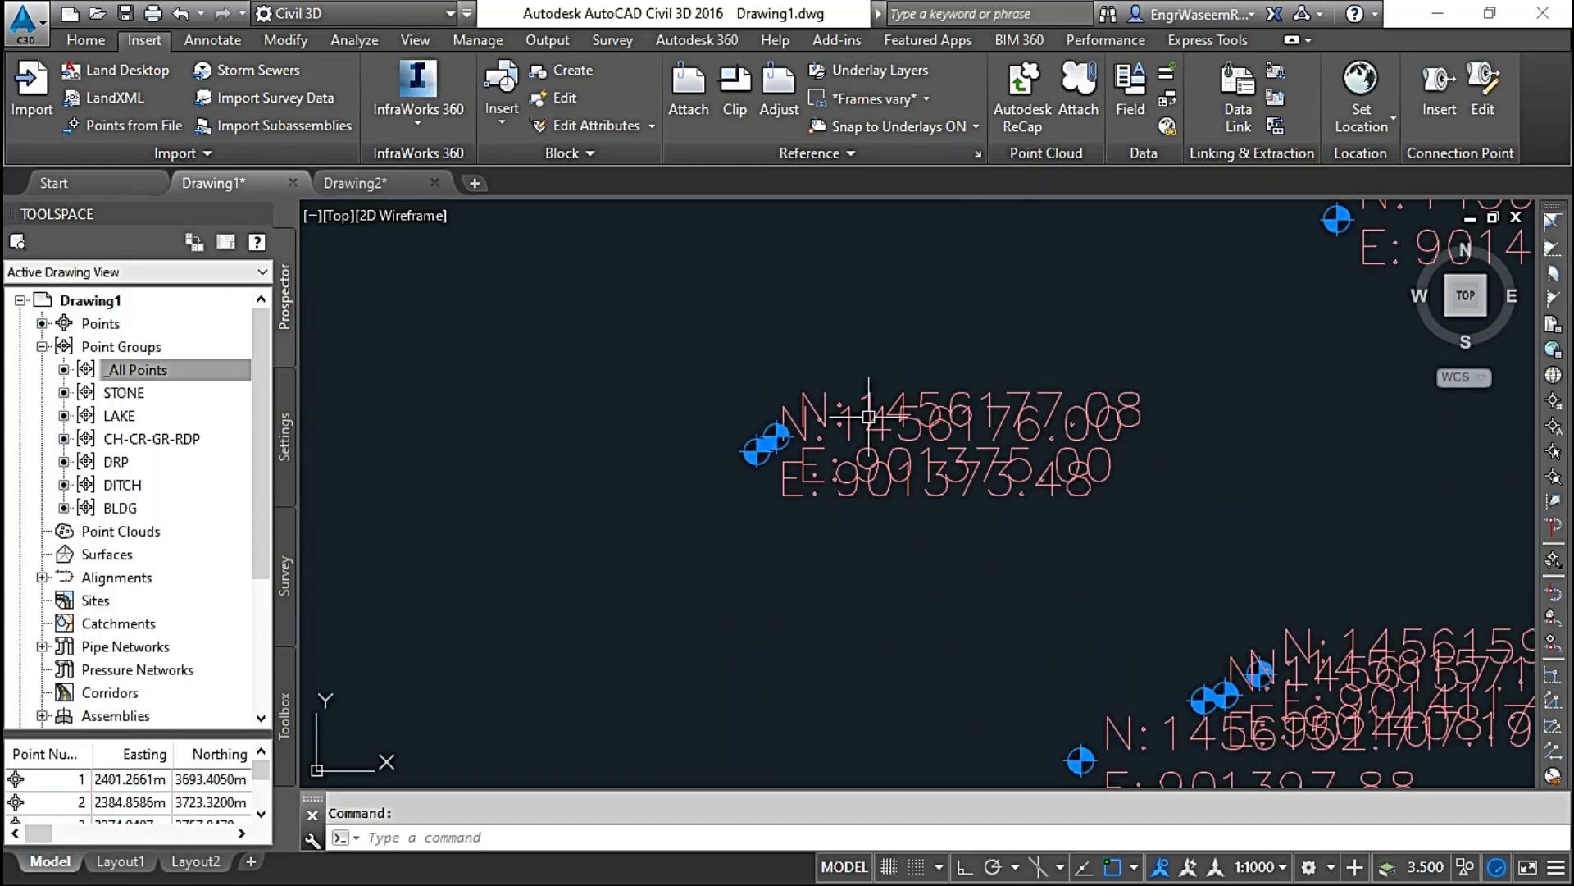
scroll(917, 471, "down", 3)
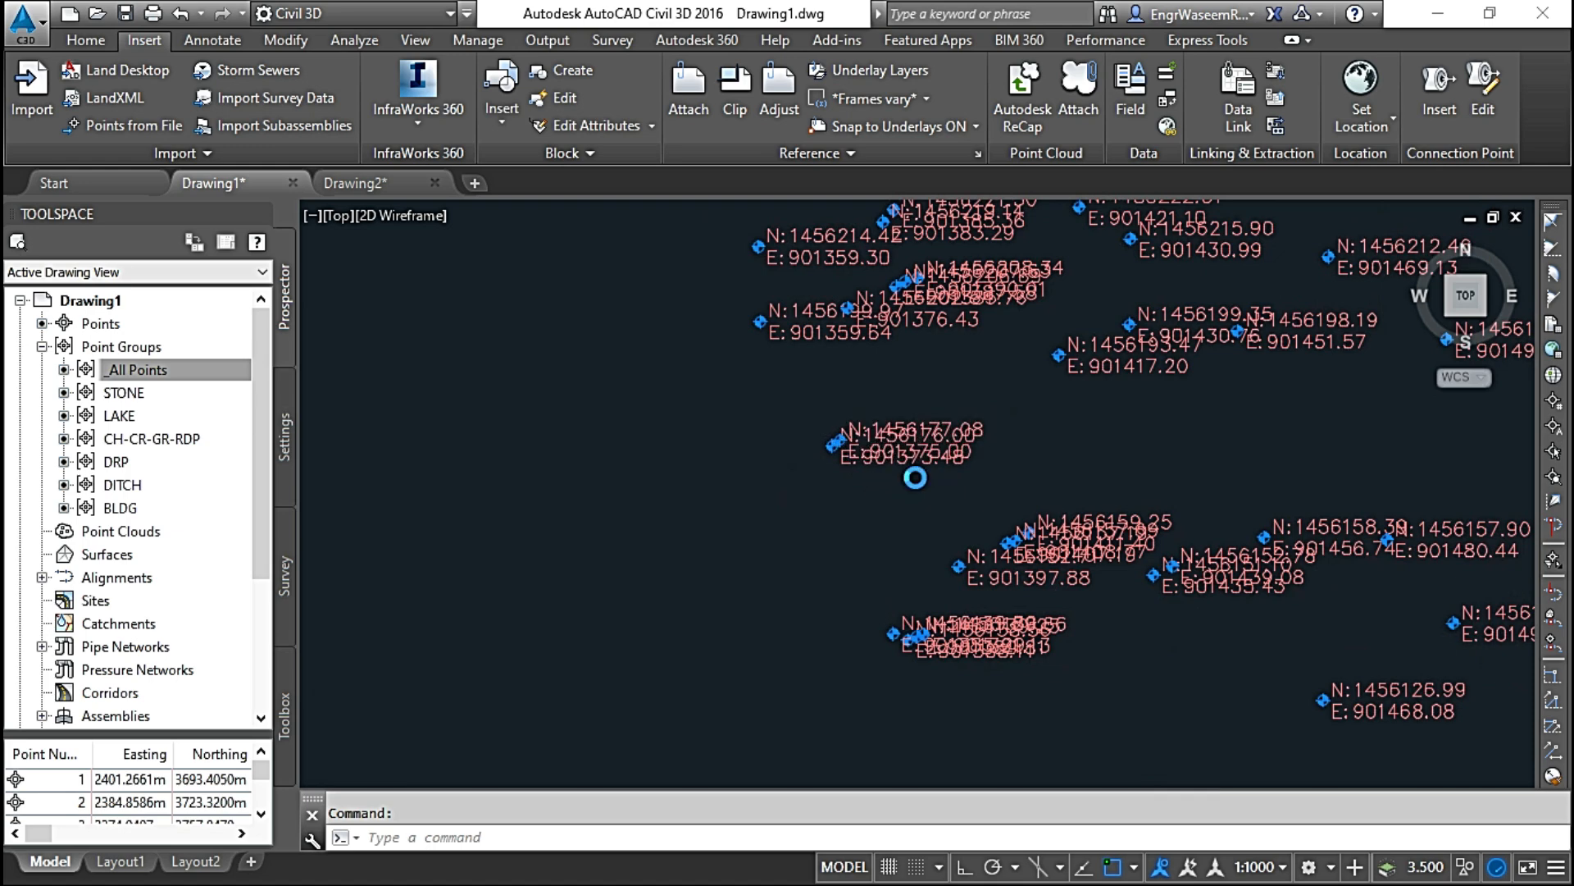
scroll(956, 506, "up", 2)
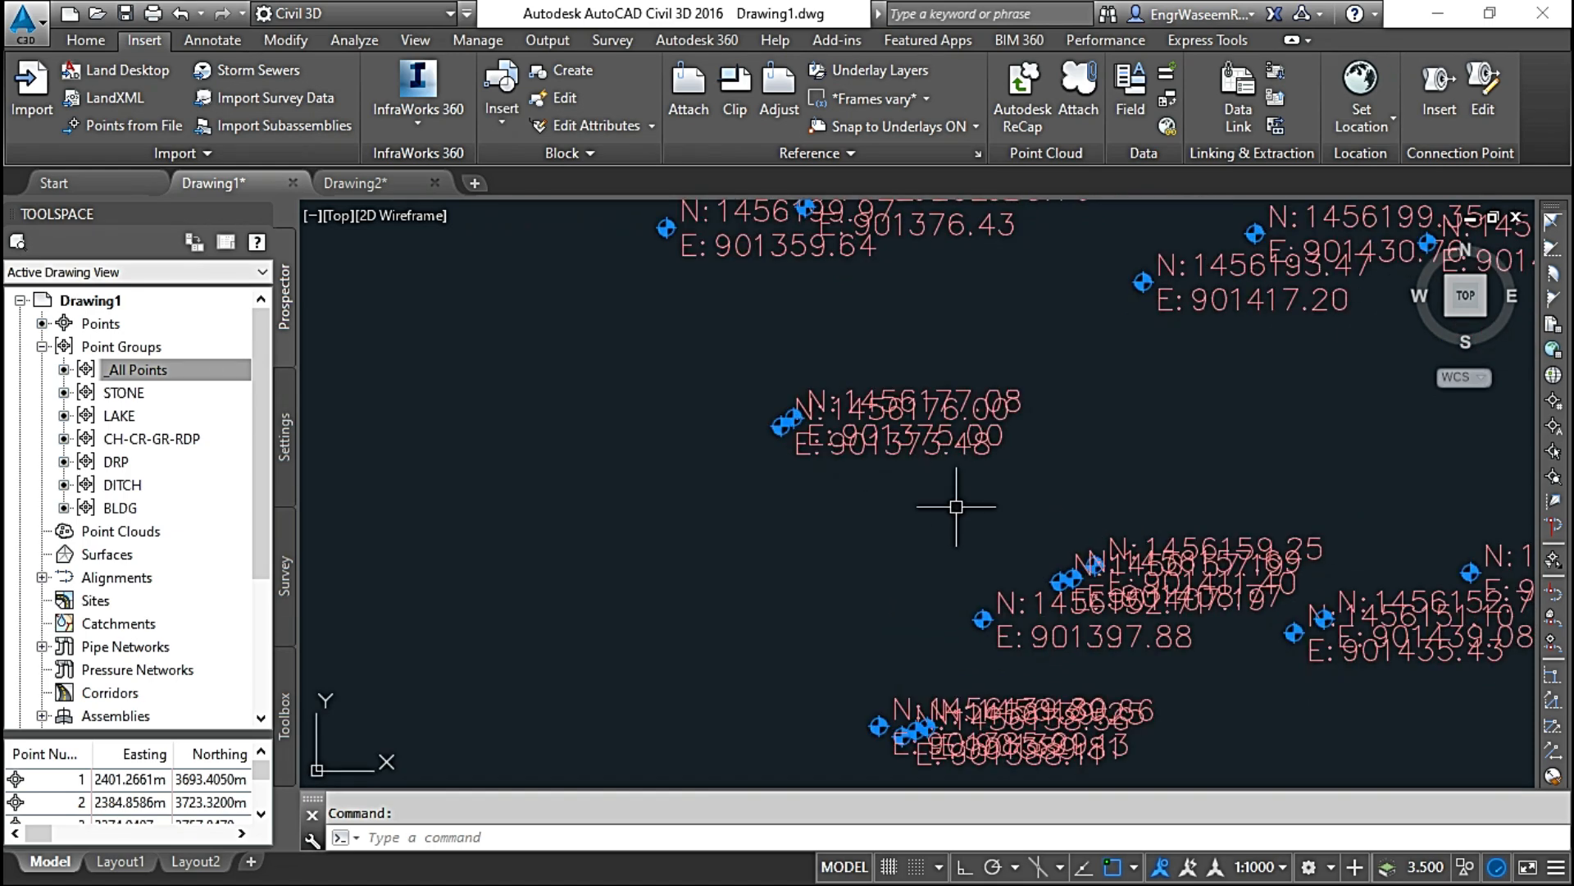
left_click(1261, 868)
left_click(1238, 582)
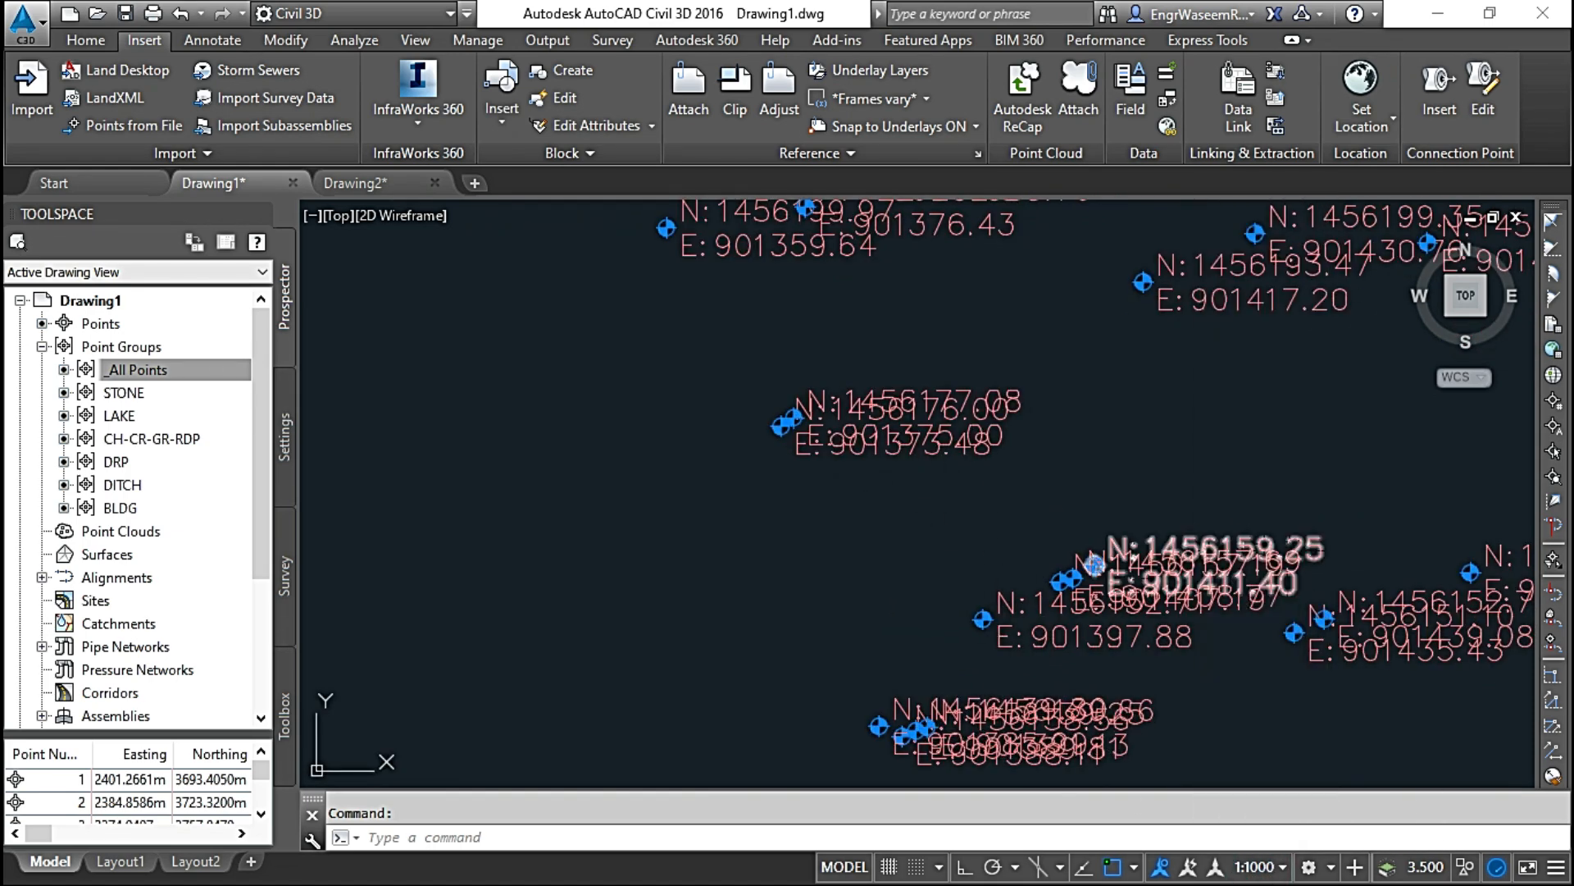
left_click(1246, 497)
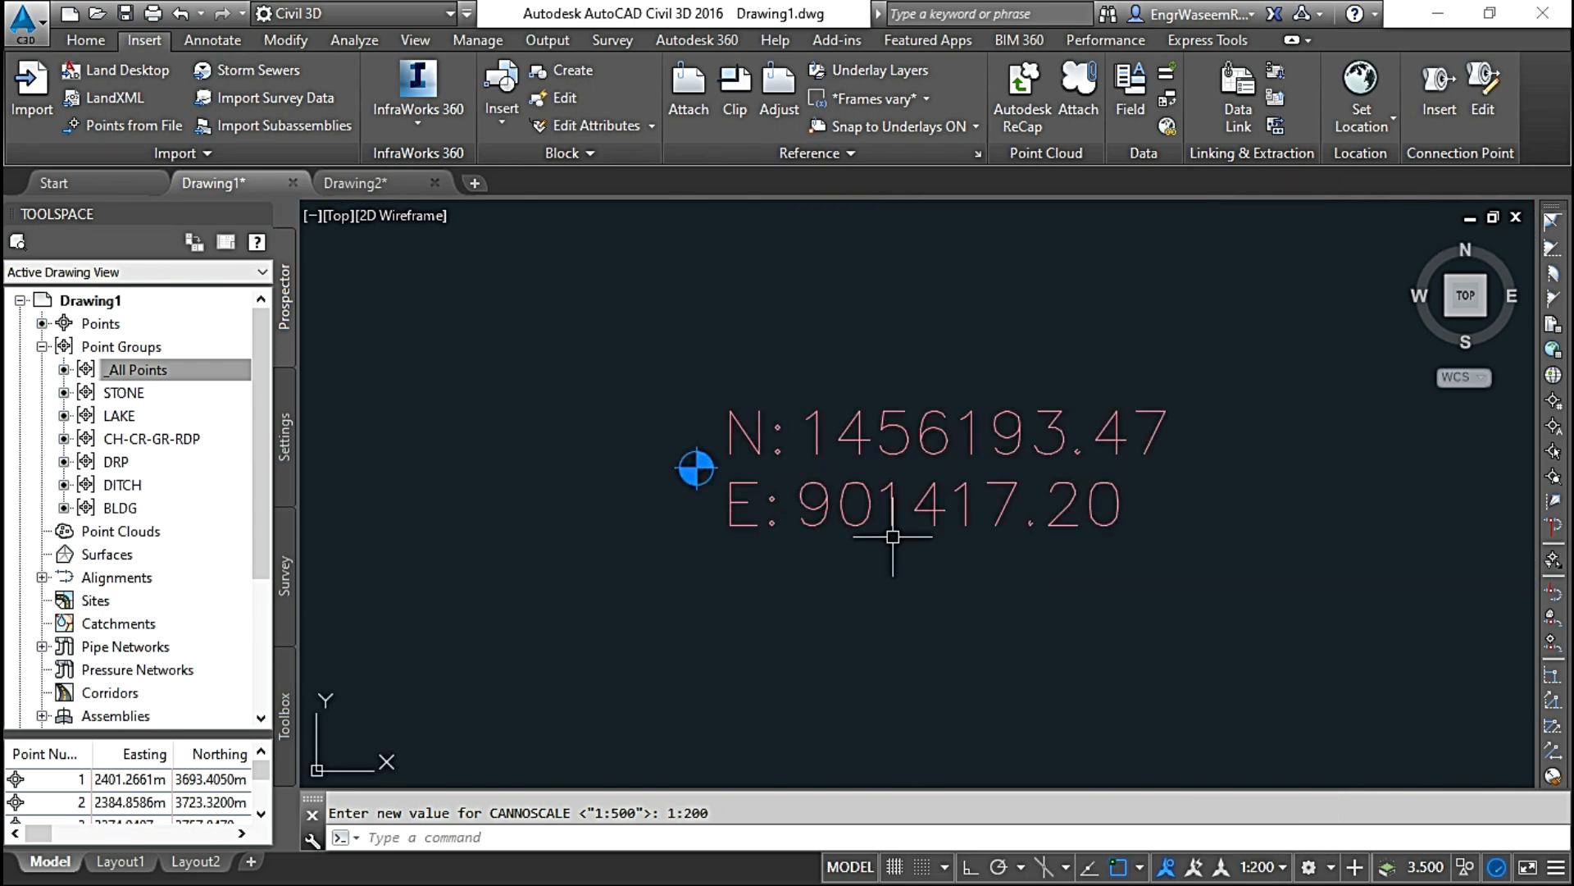
Step: Open the properties of the _All Points group and apply Catch Basin as its default point style
left_click(176, 370)
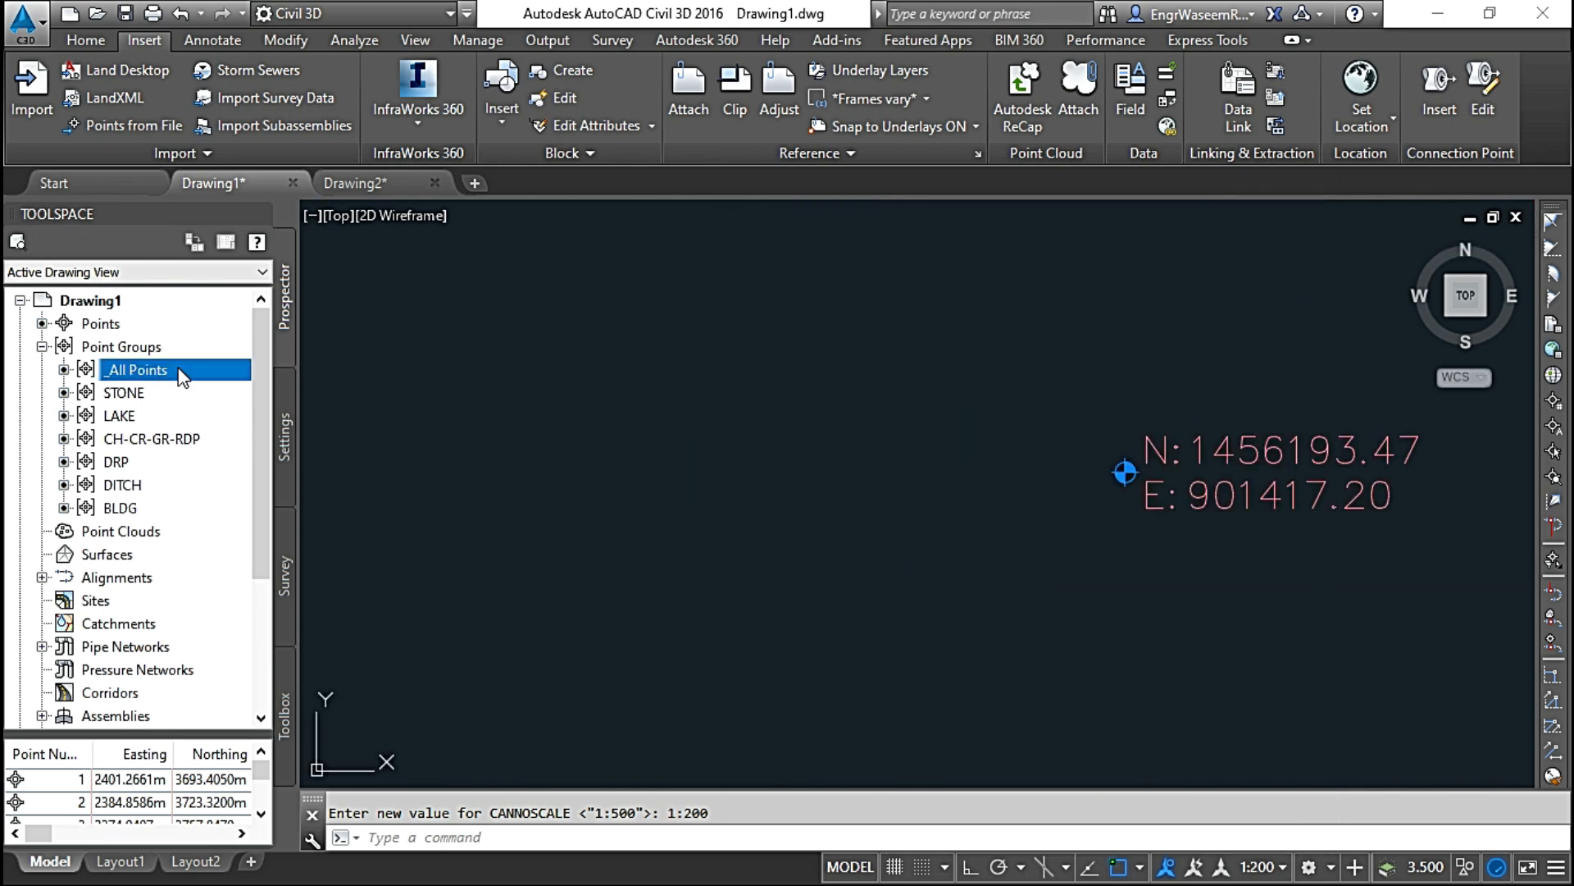
right_click(179, 371)
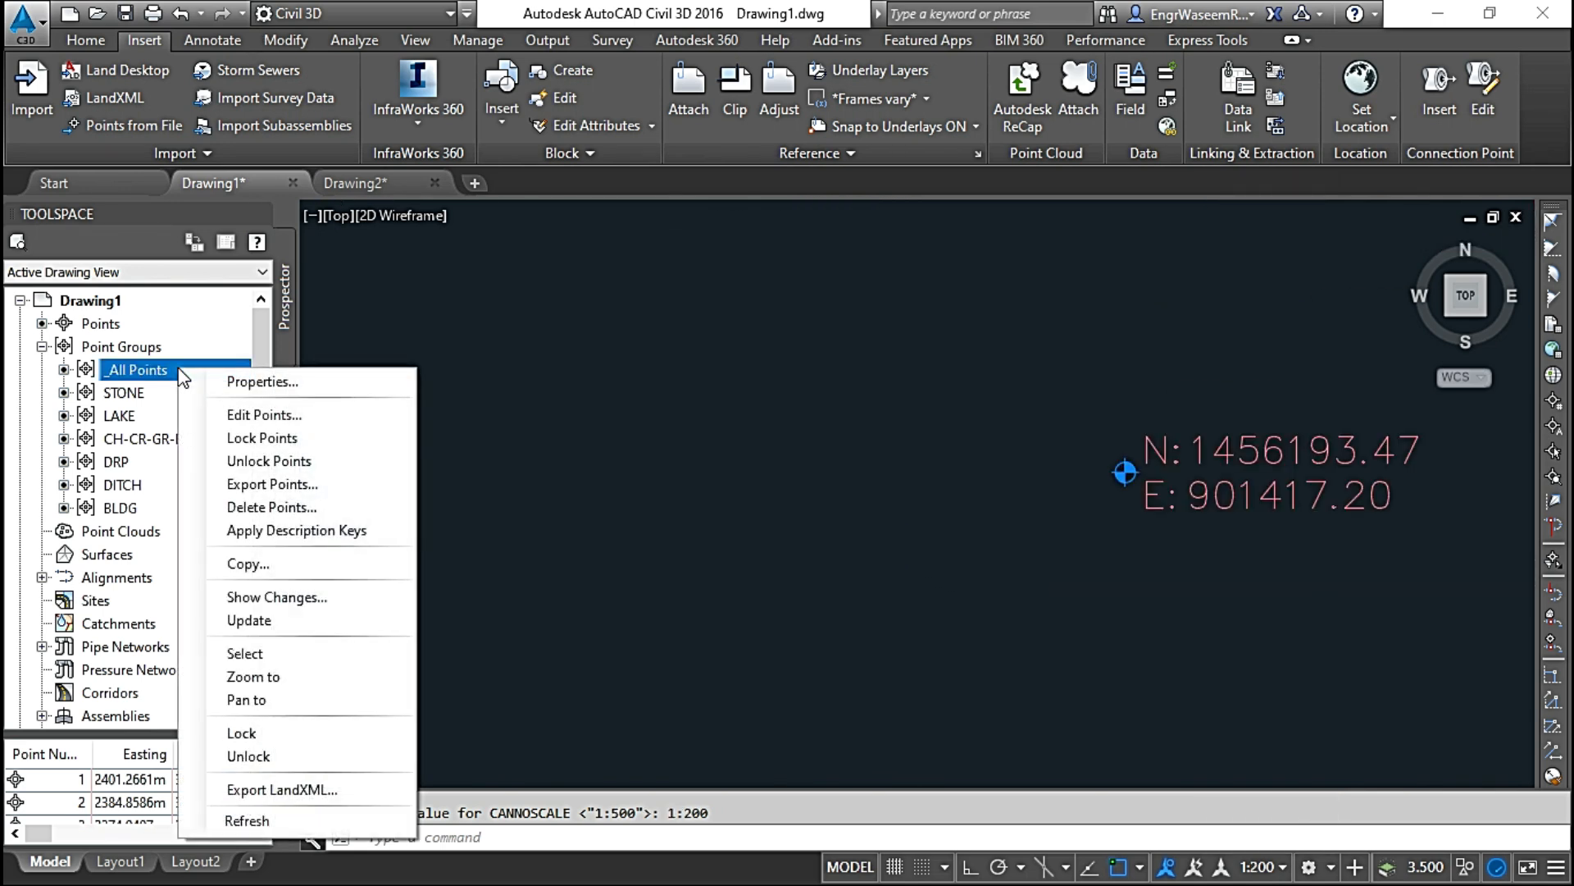
left_click(272, 383)
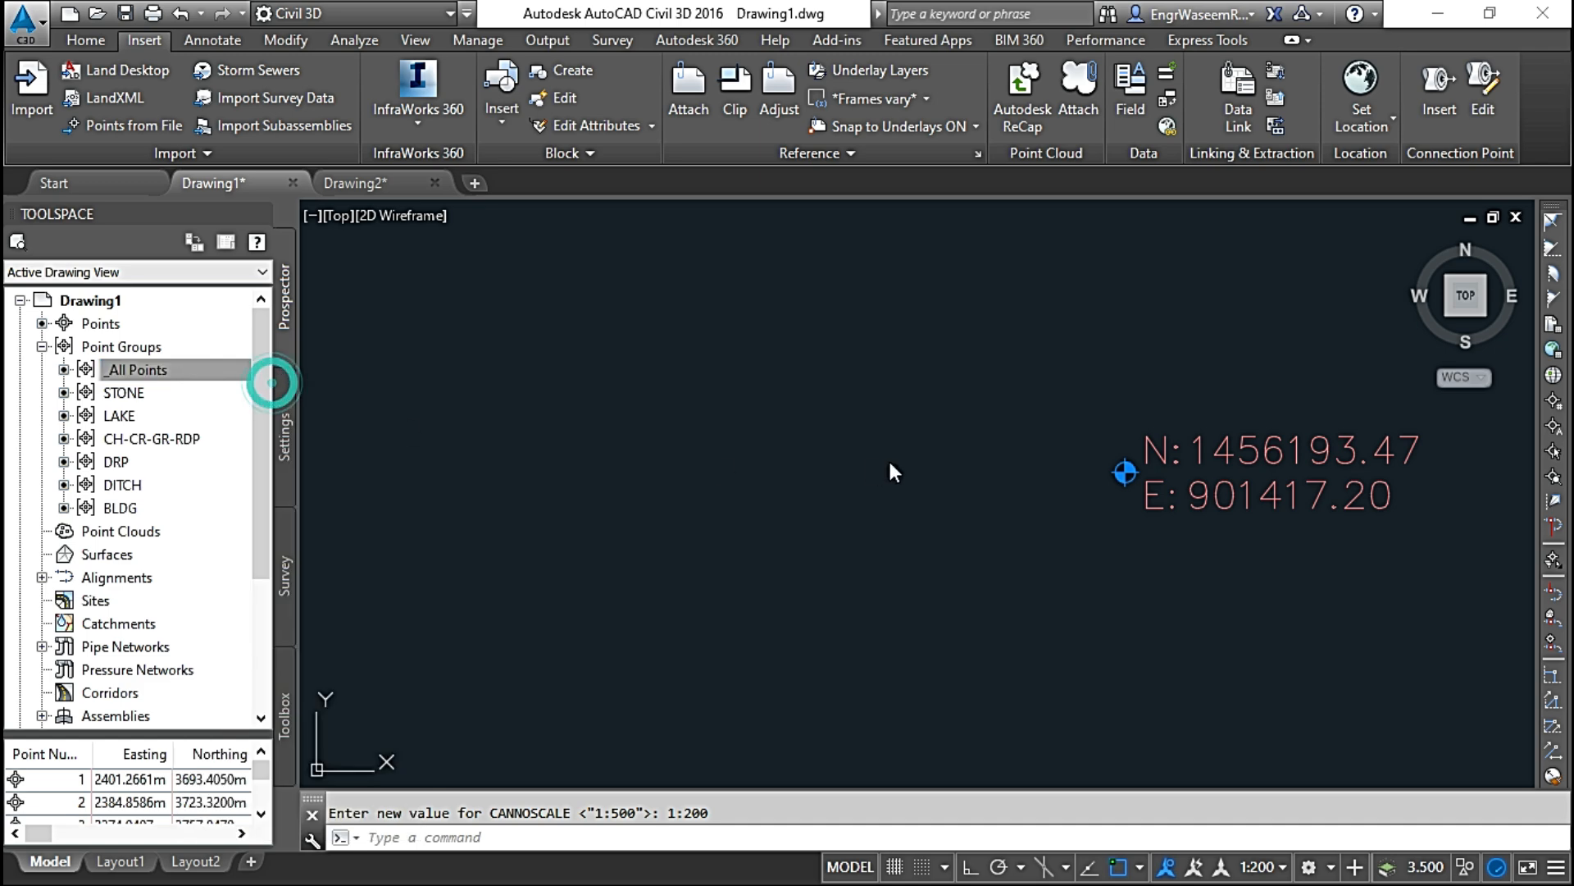
left_click(464, 466)
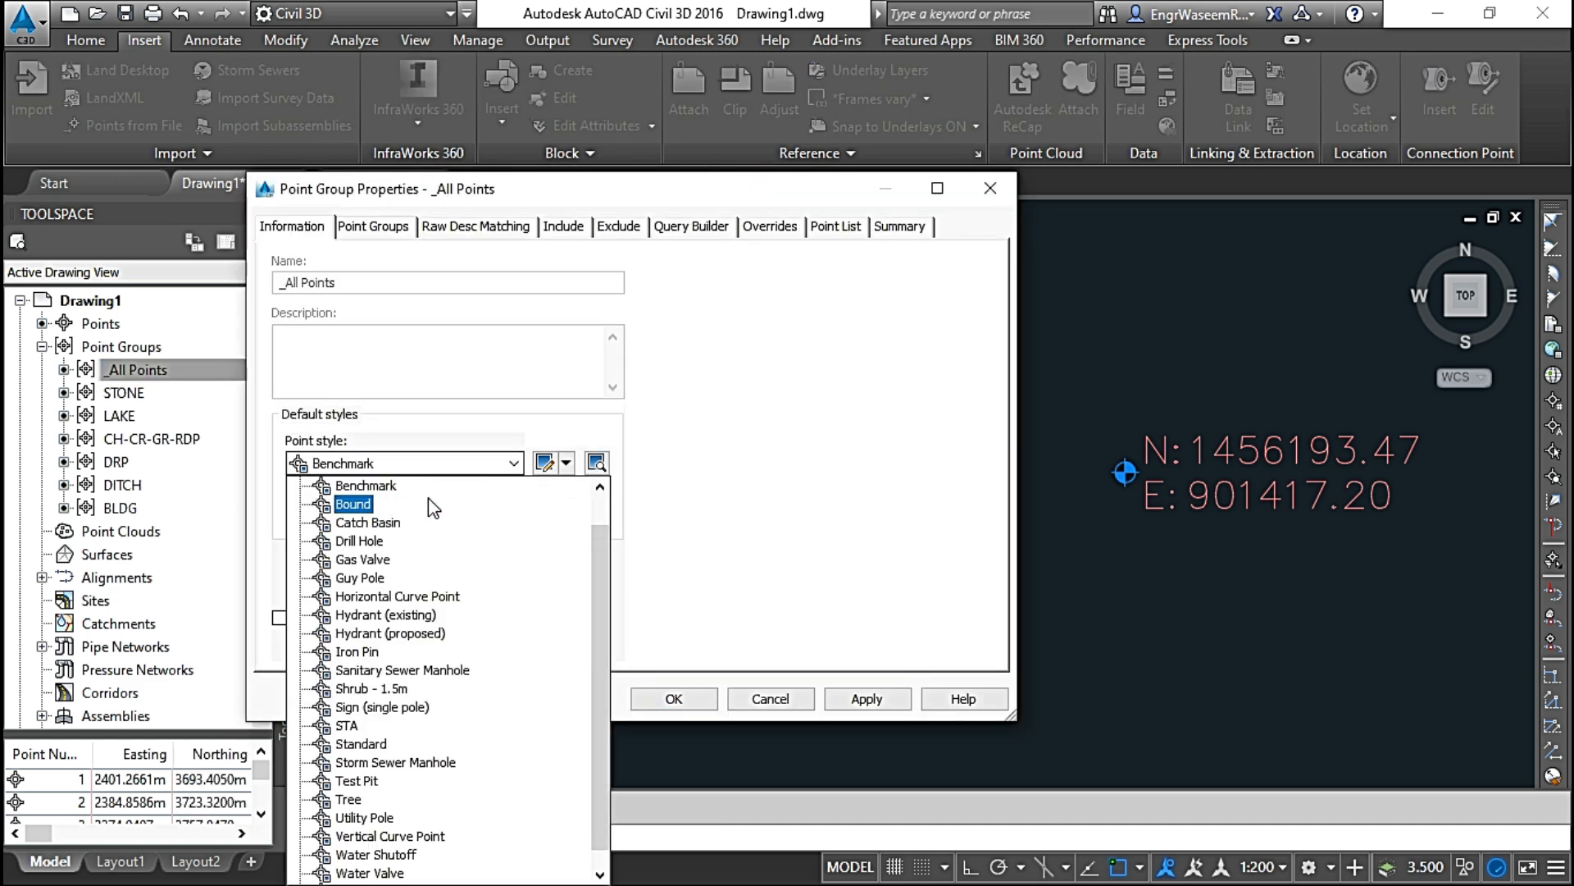
left_click(394, 522)
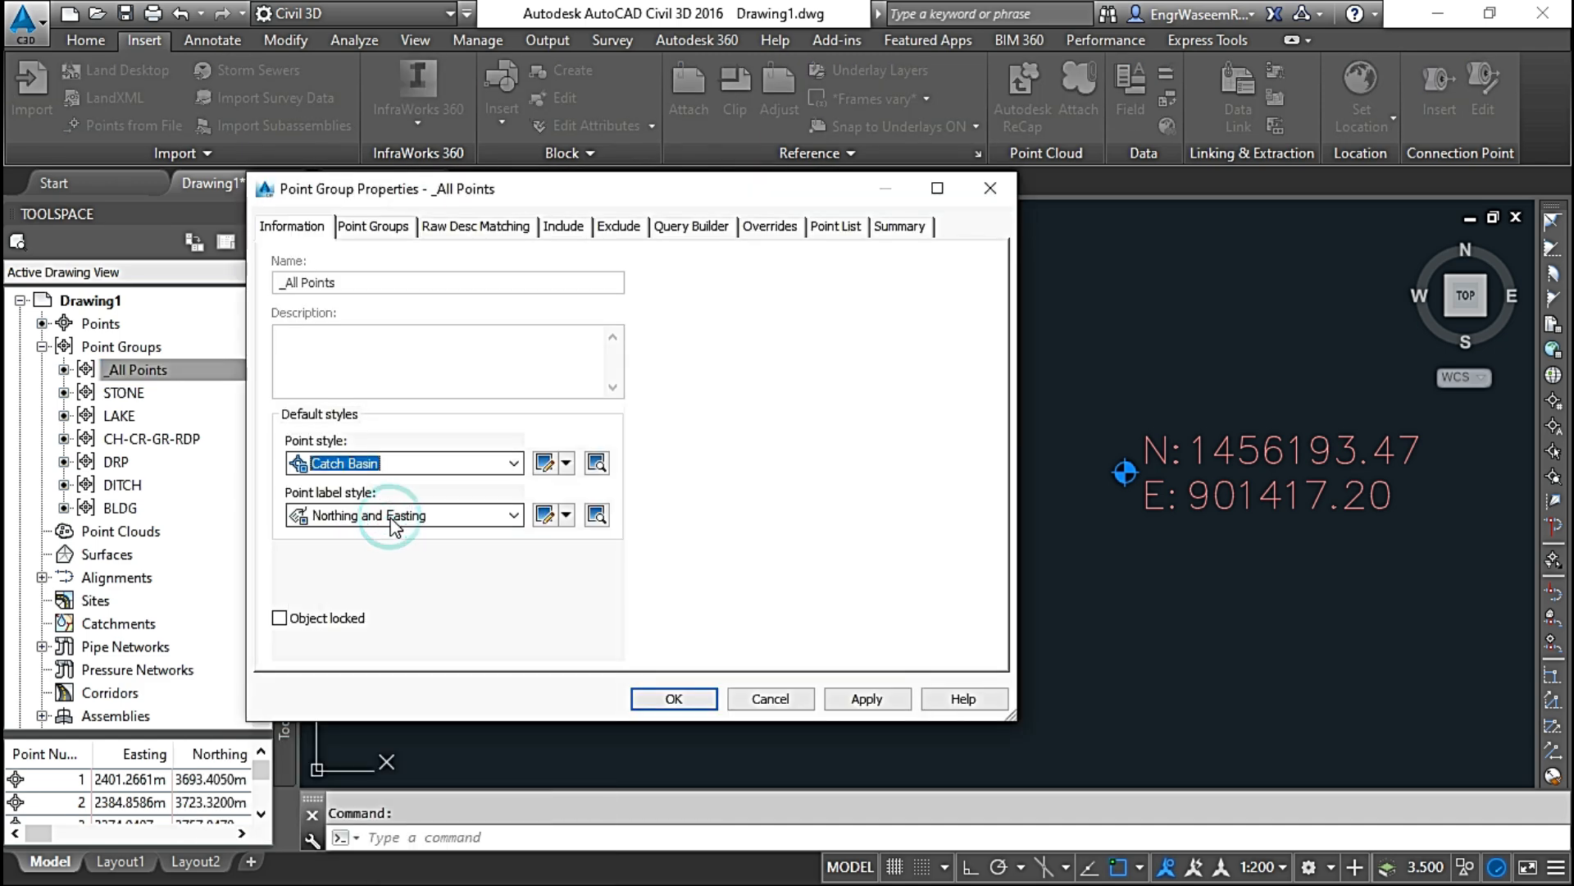
scroll(394, 525, "up", 1)
left_click(873, 702)
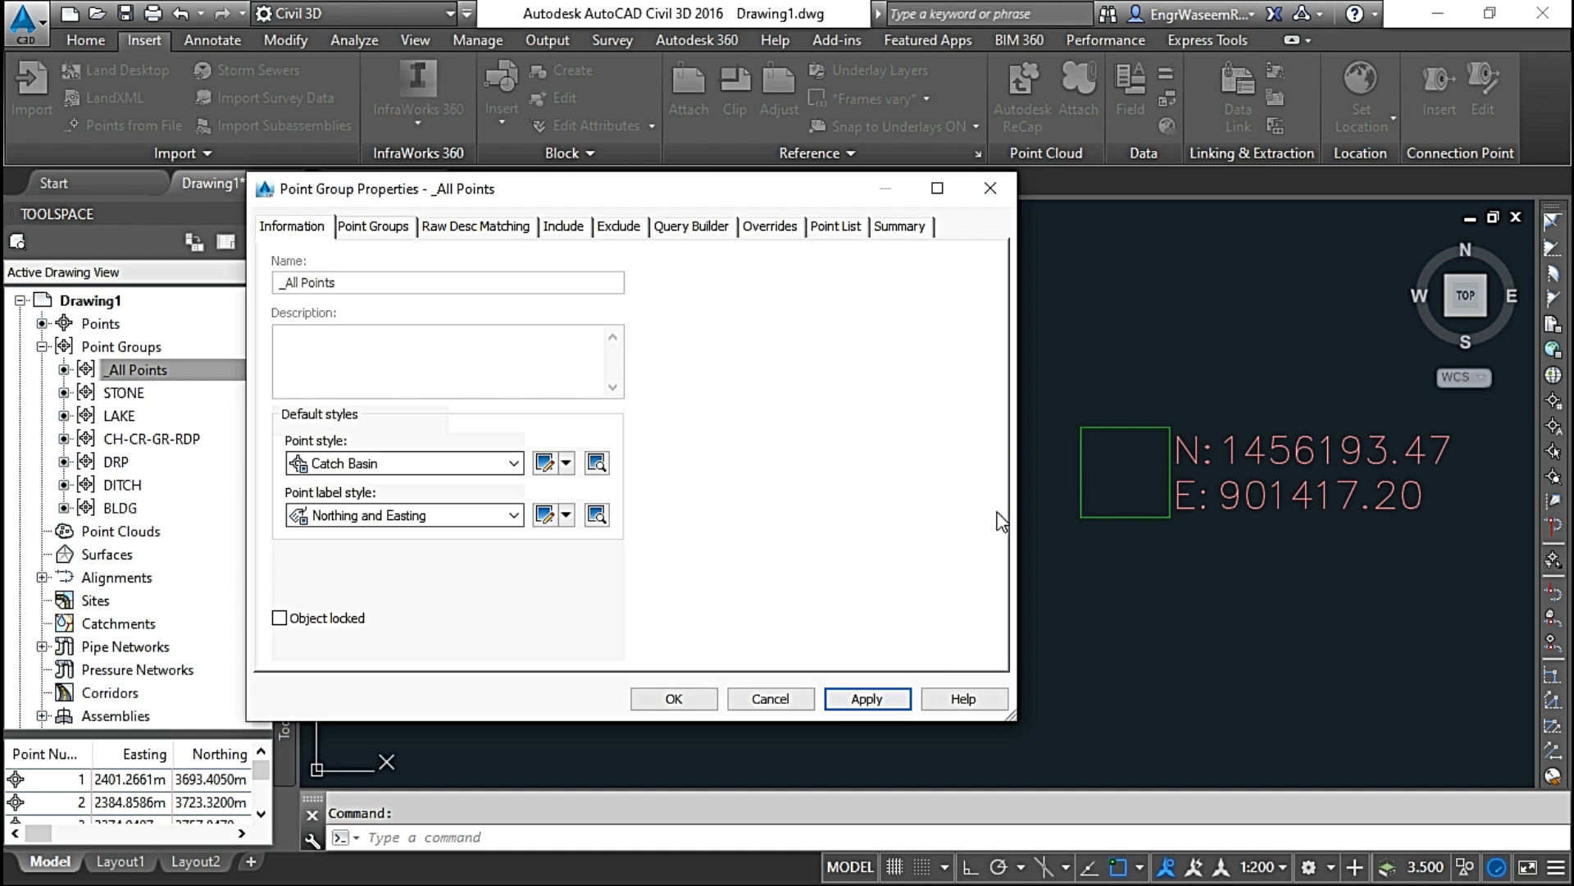
Step: Apply Point#-Elevation-Description as the point label style of the _All Points group and close the properties
left_click(369, 529)
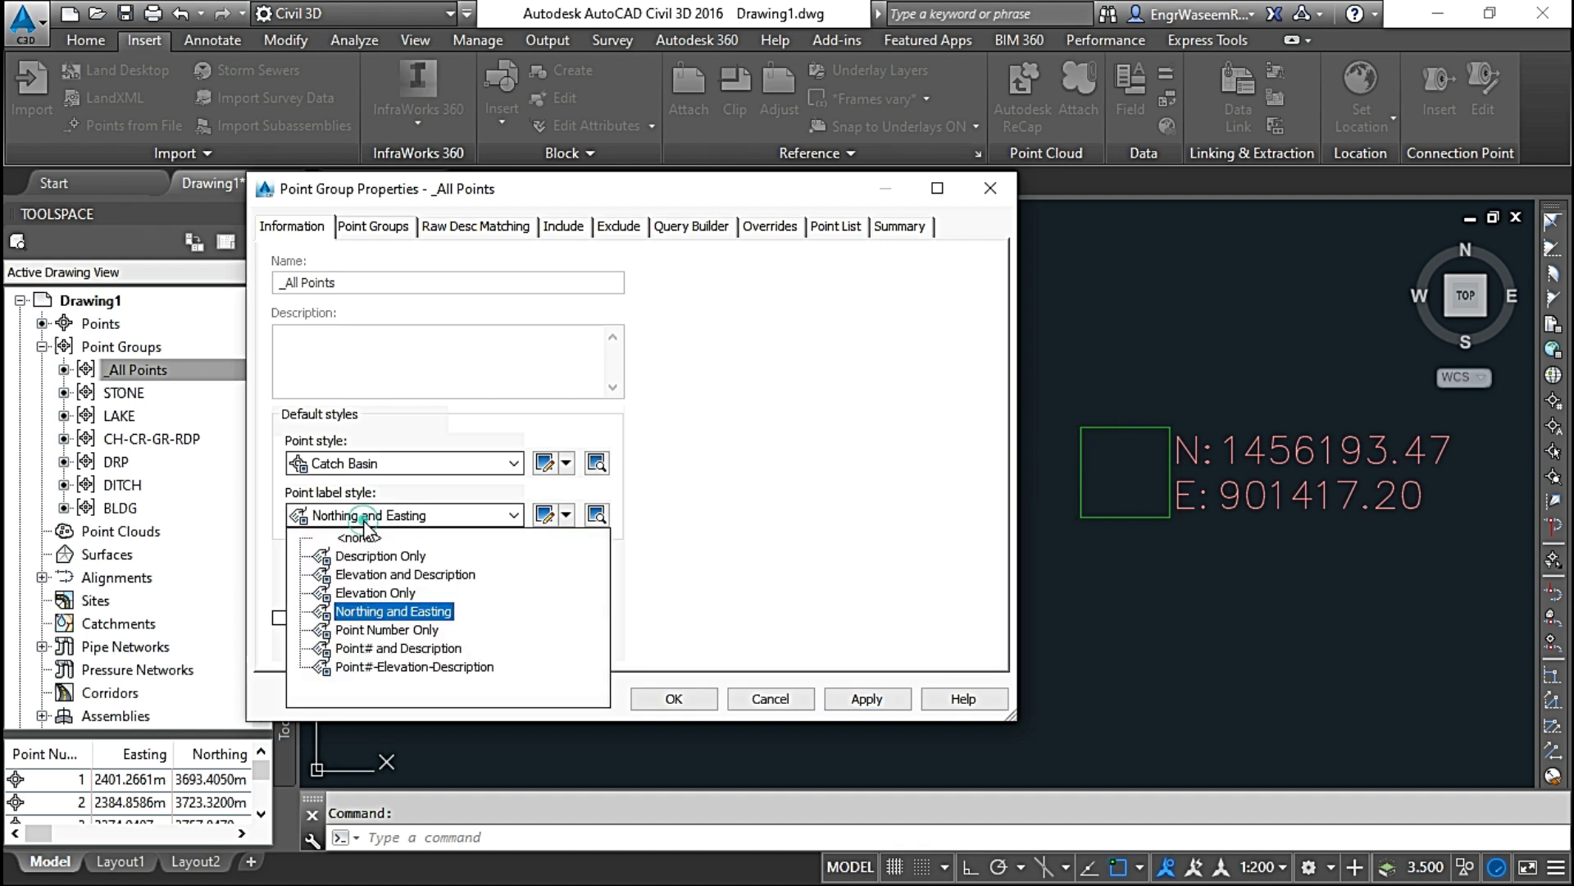
left_click(389, 668)
left_click(389, 667)
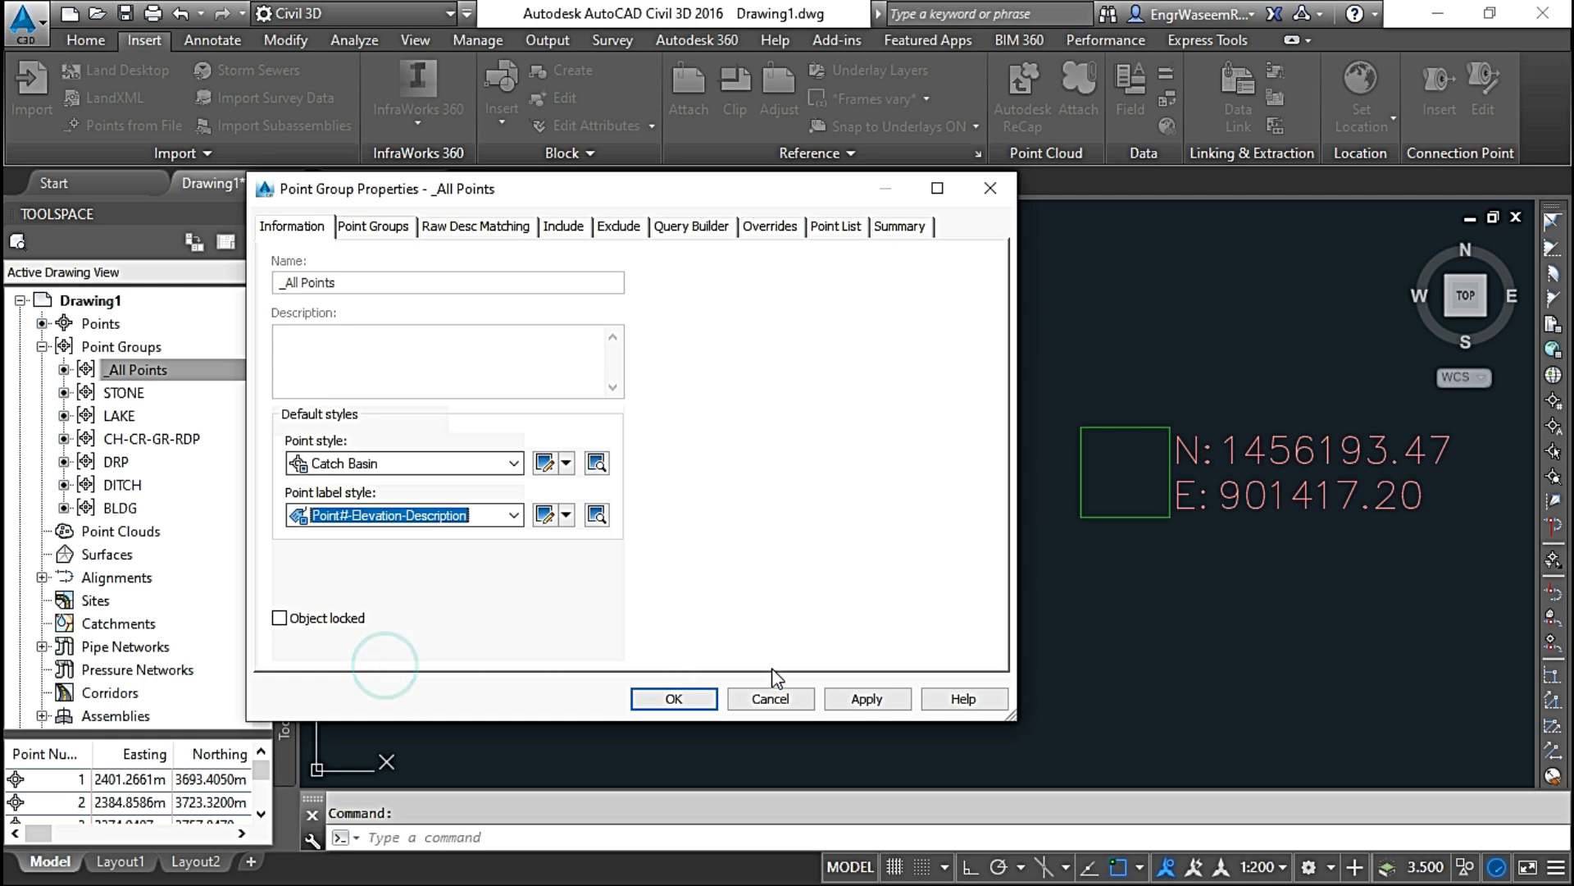
left_click(859, 699)
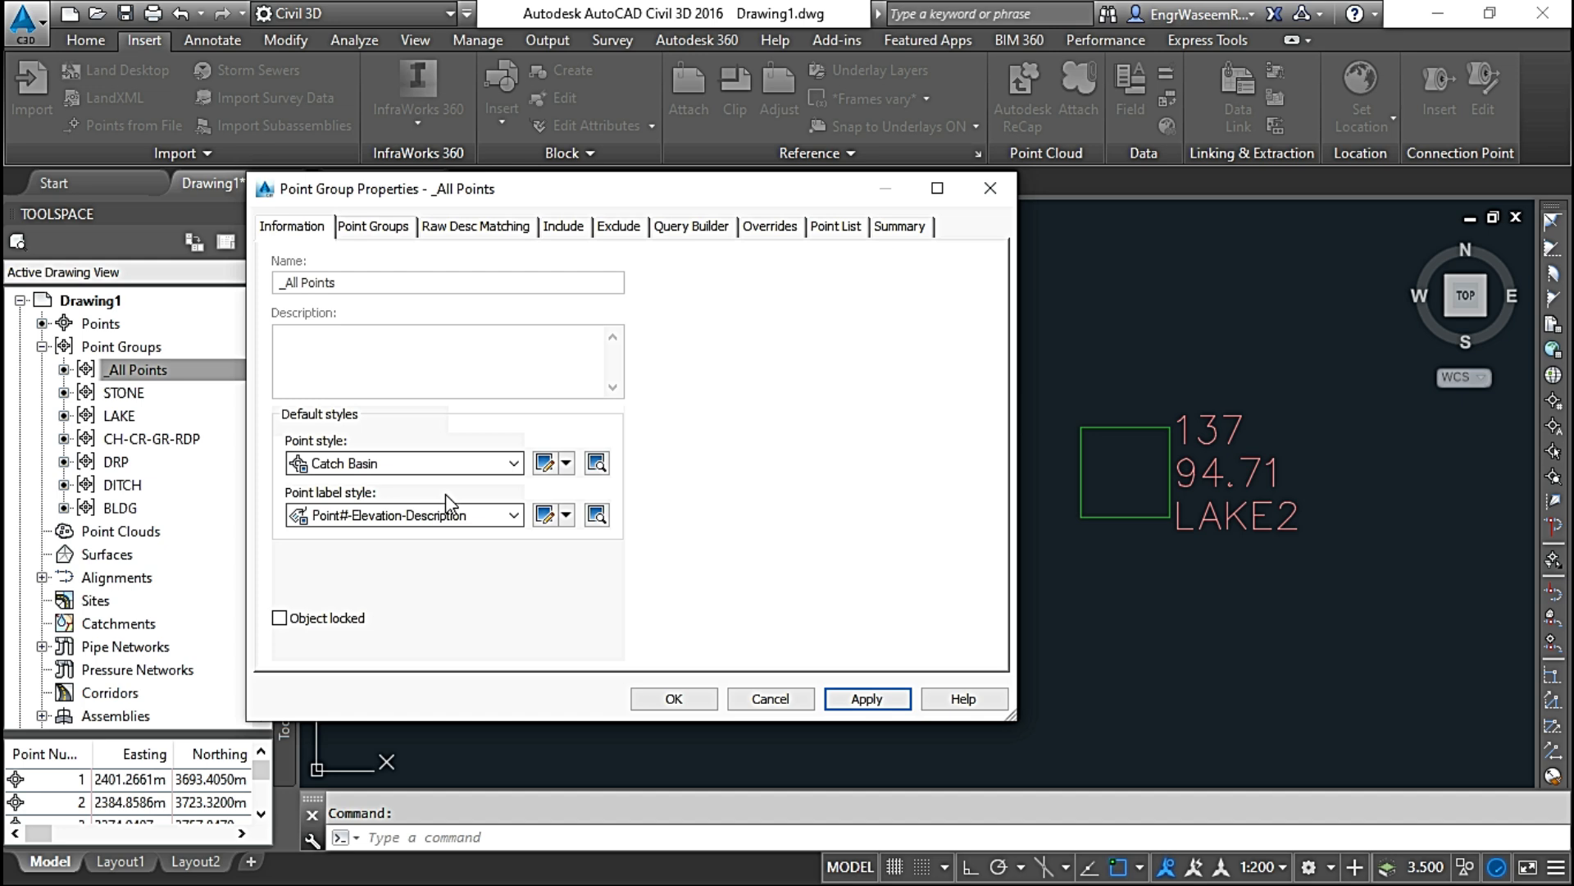
left_click(768, 699)
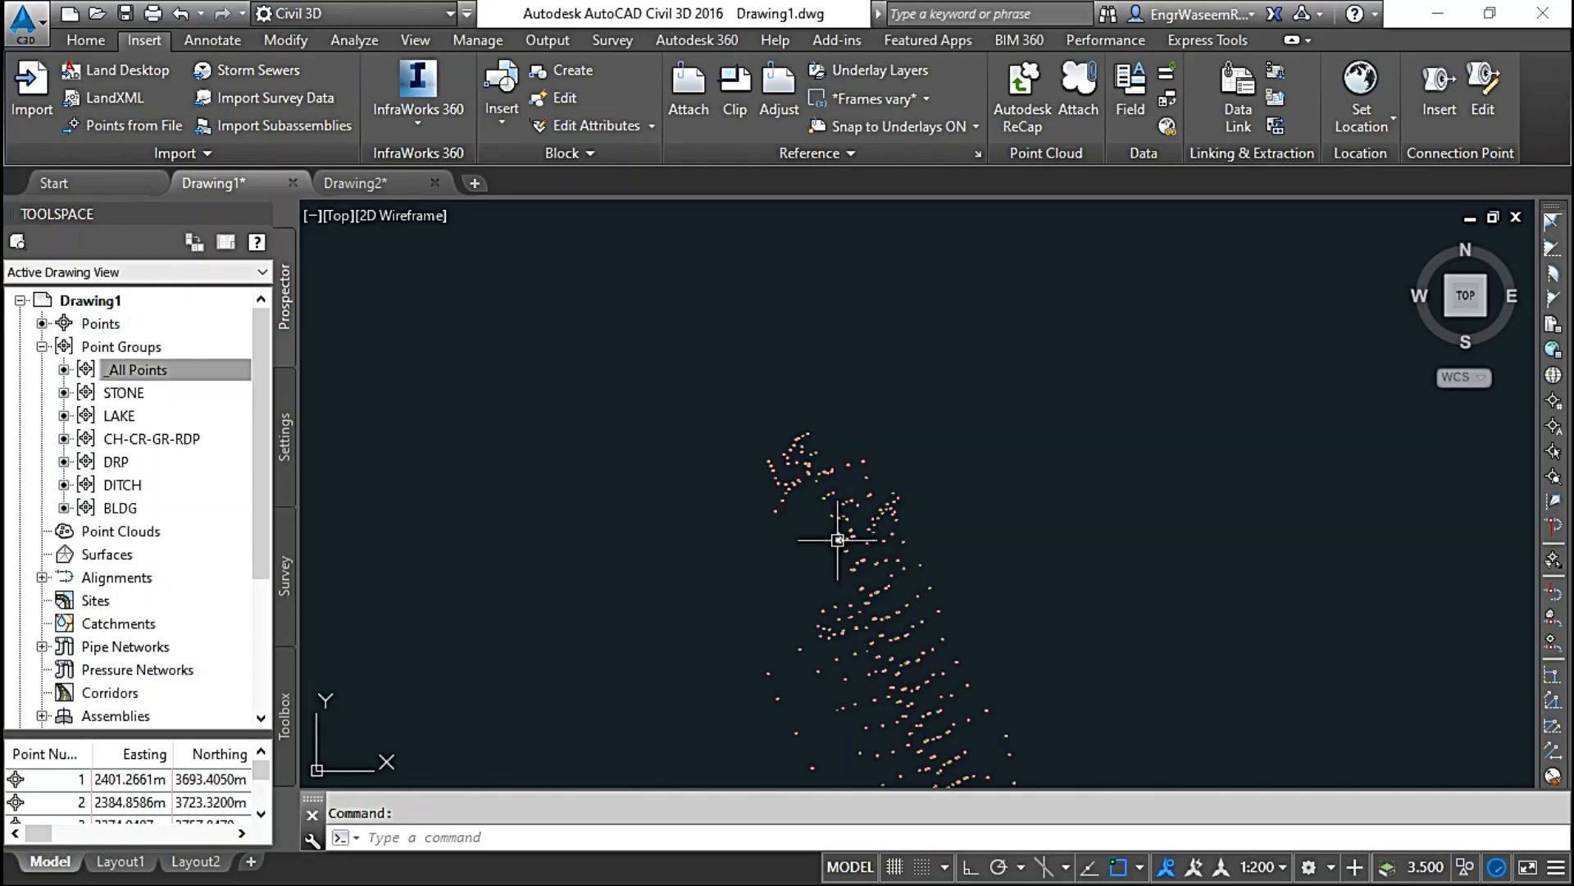
Step: Look through the point groups in turn, from STONE through LAKE, CH-CR-GR-RDP, DRP and DITCH to BLDG
left_click(789, 330)
middle_click_drag(789, 330, 789, 313)
middle_click_drag(847, 473, 846, 393)
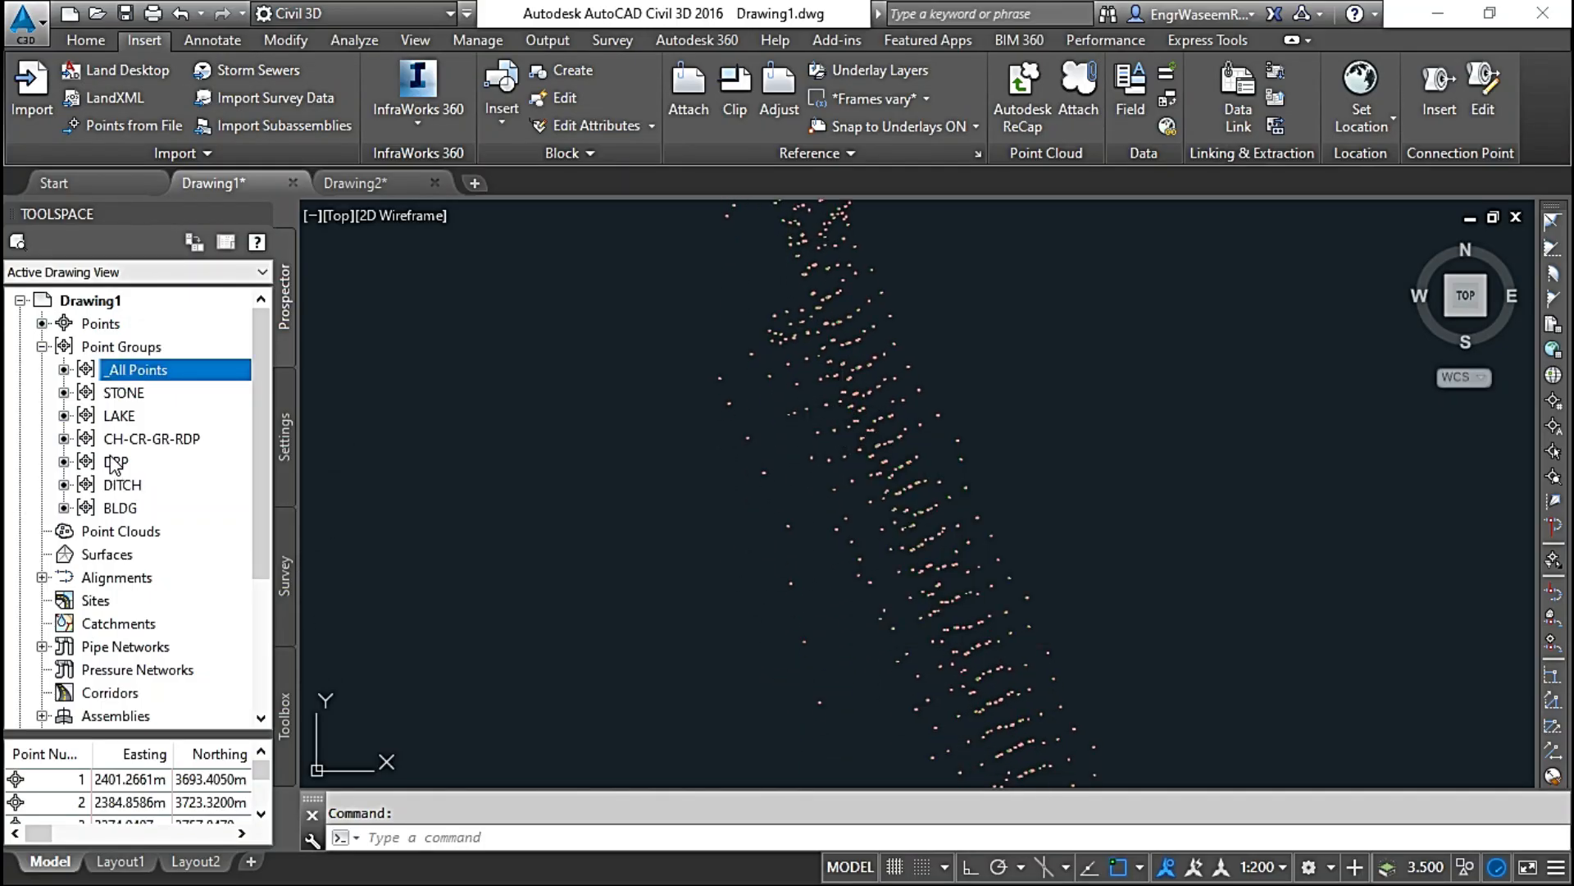
left_click(115, 398)
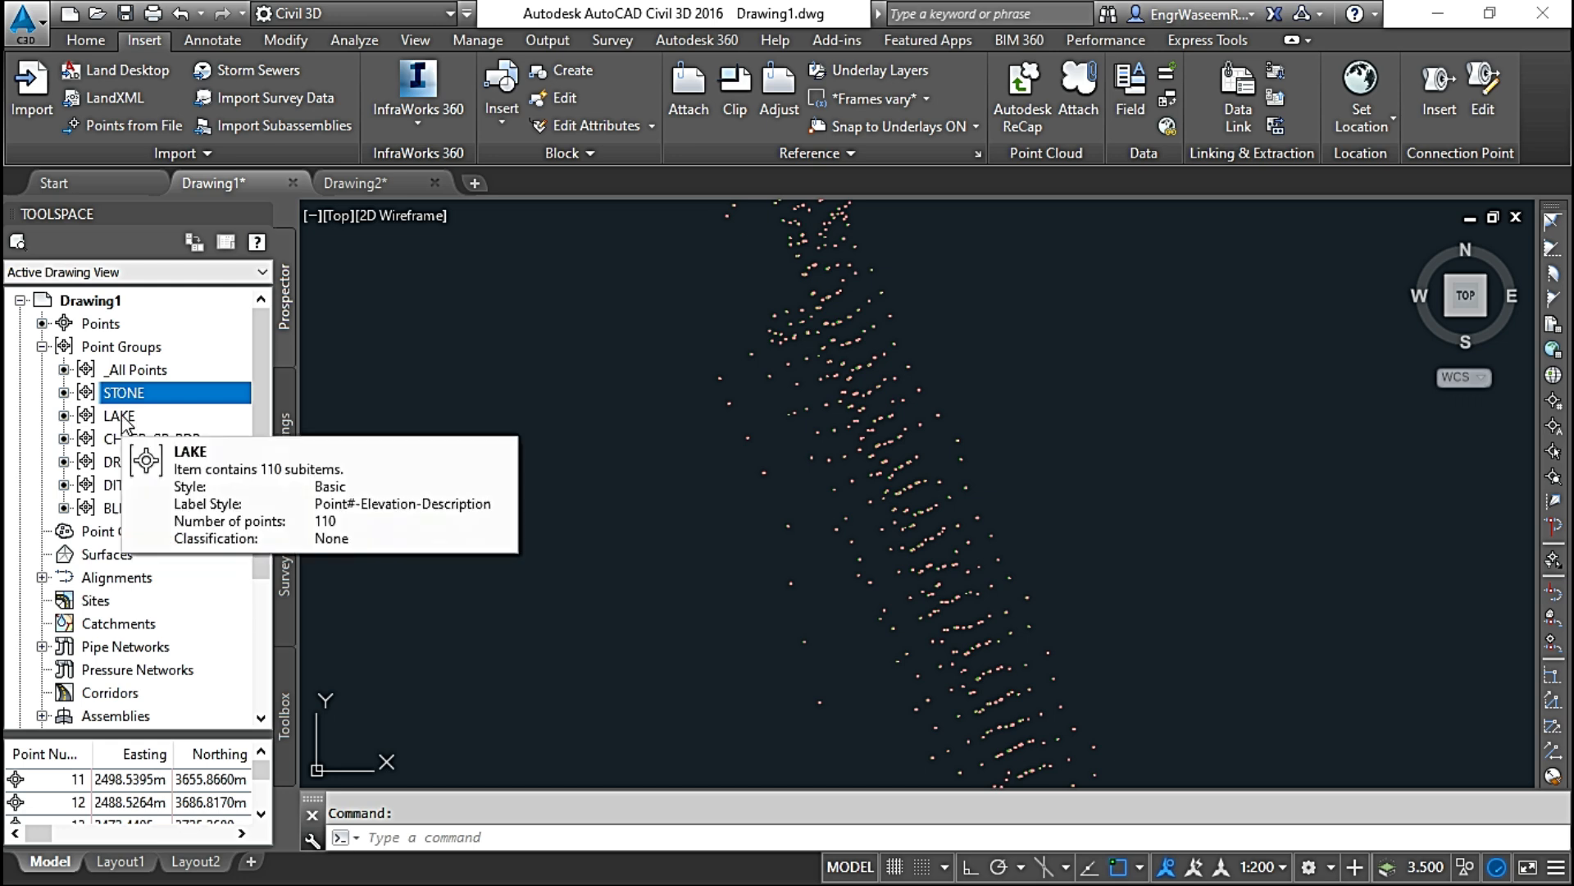
left_click(121, 415)
left_click(125, 439)
left_click(122, 462)
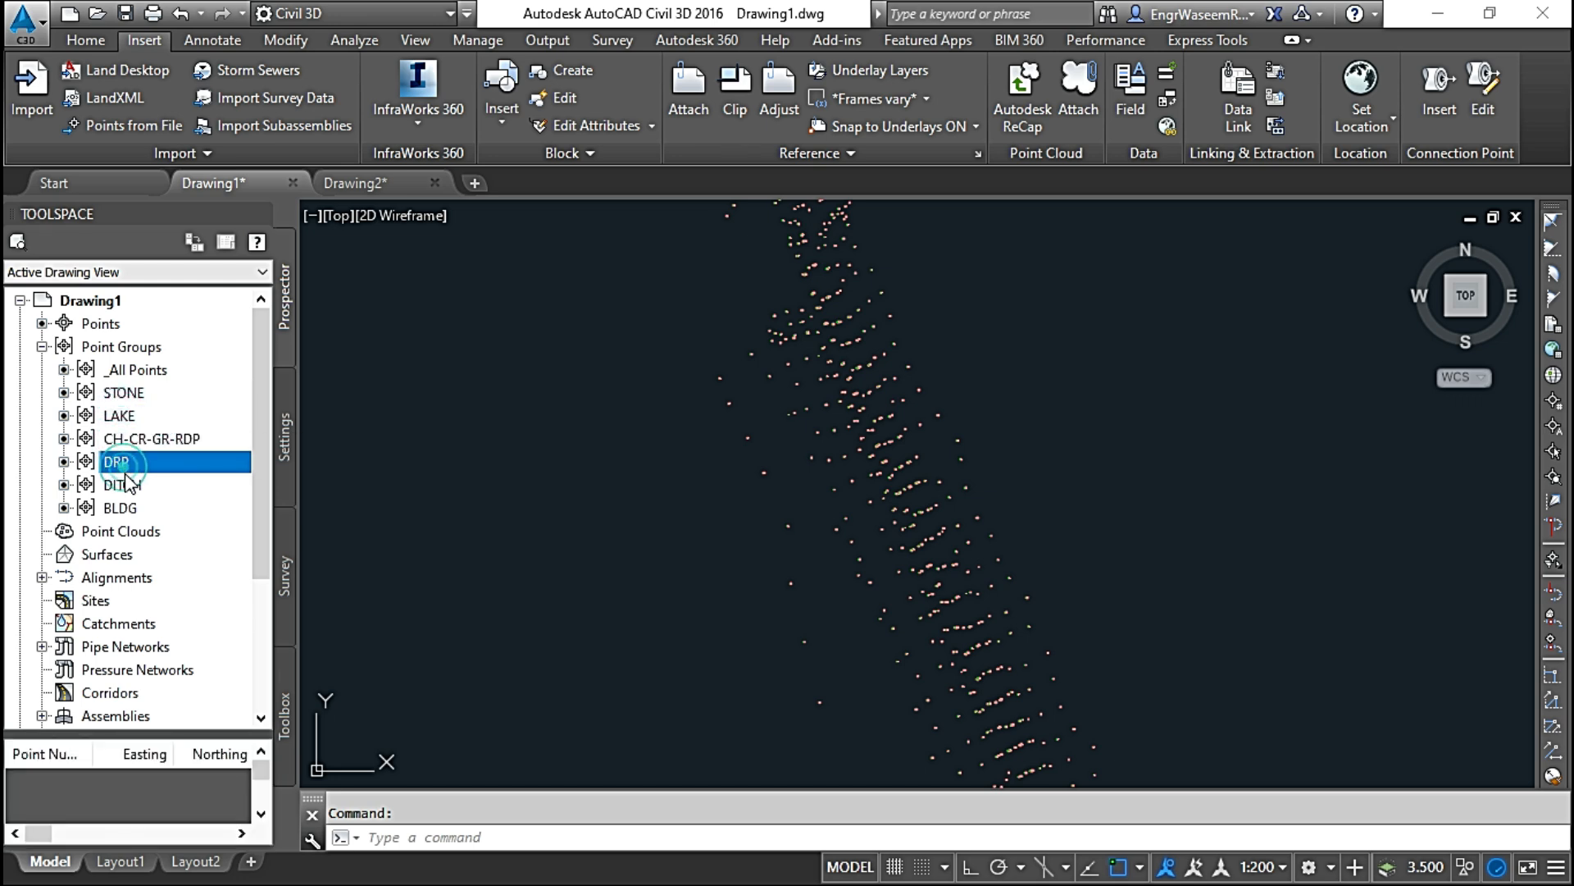
left_click(131, 486)
left_click(123, 509)
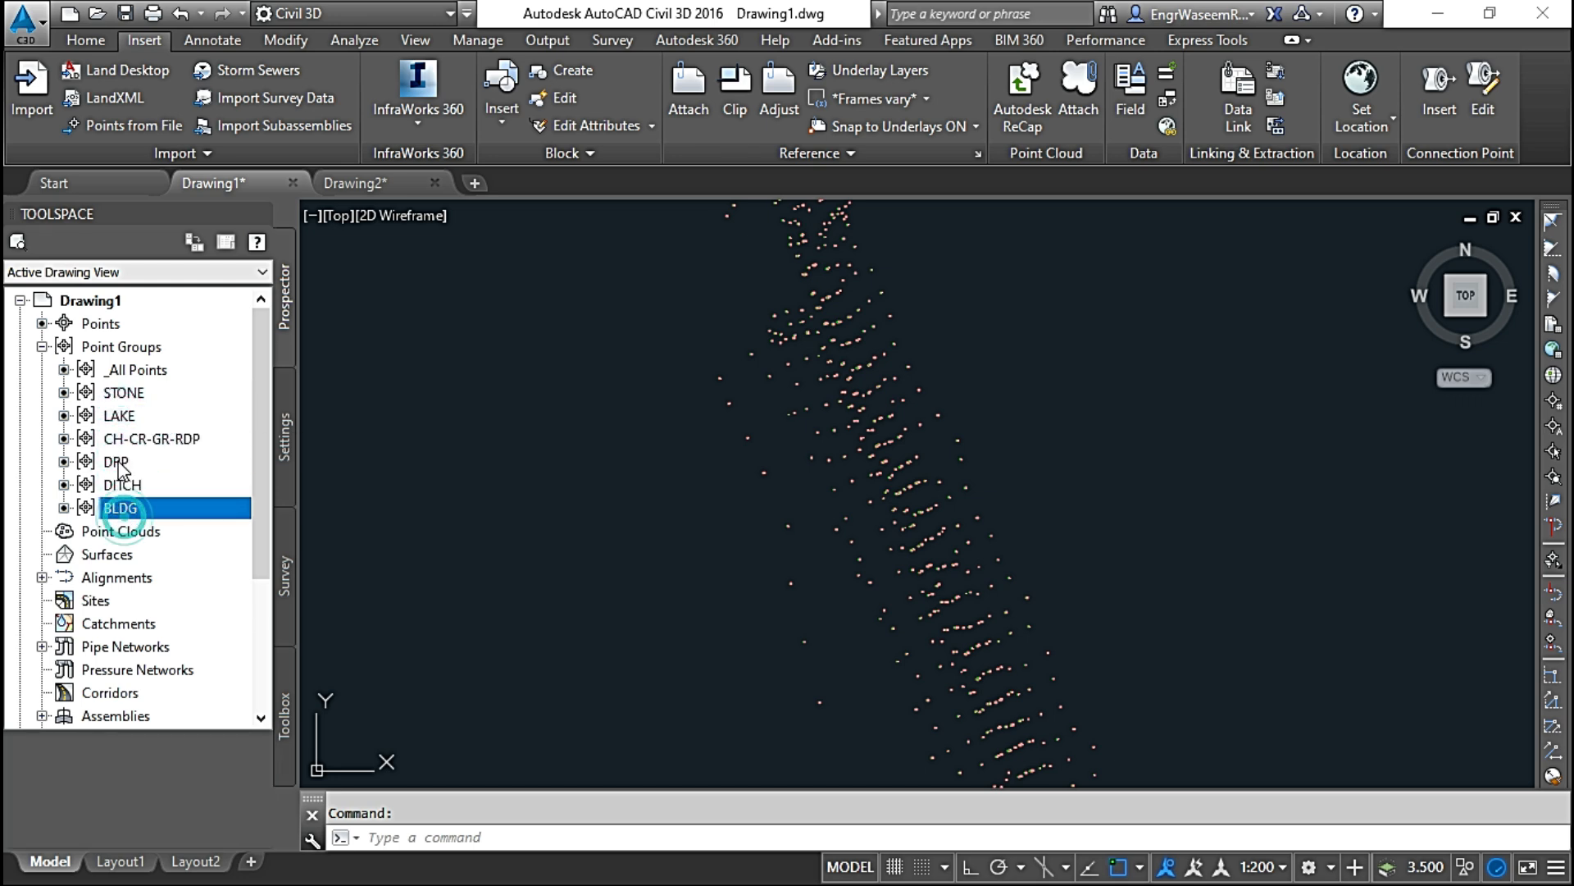
left_click(121, 393)
Step: Select every point of the _All Points group in the drawing and clear the selection
left_click(137, 370)
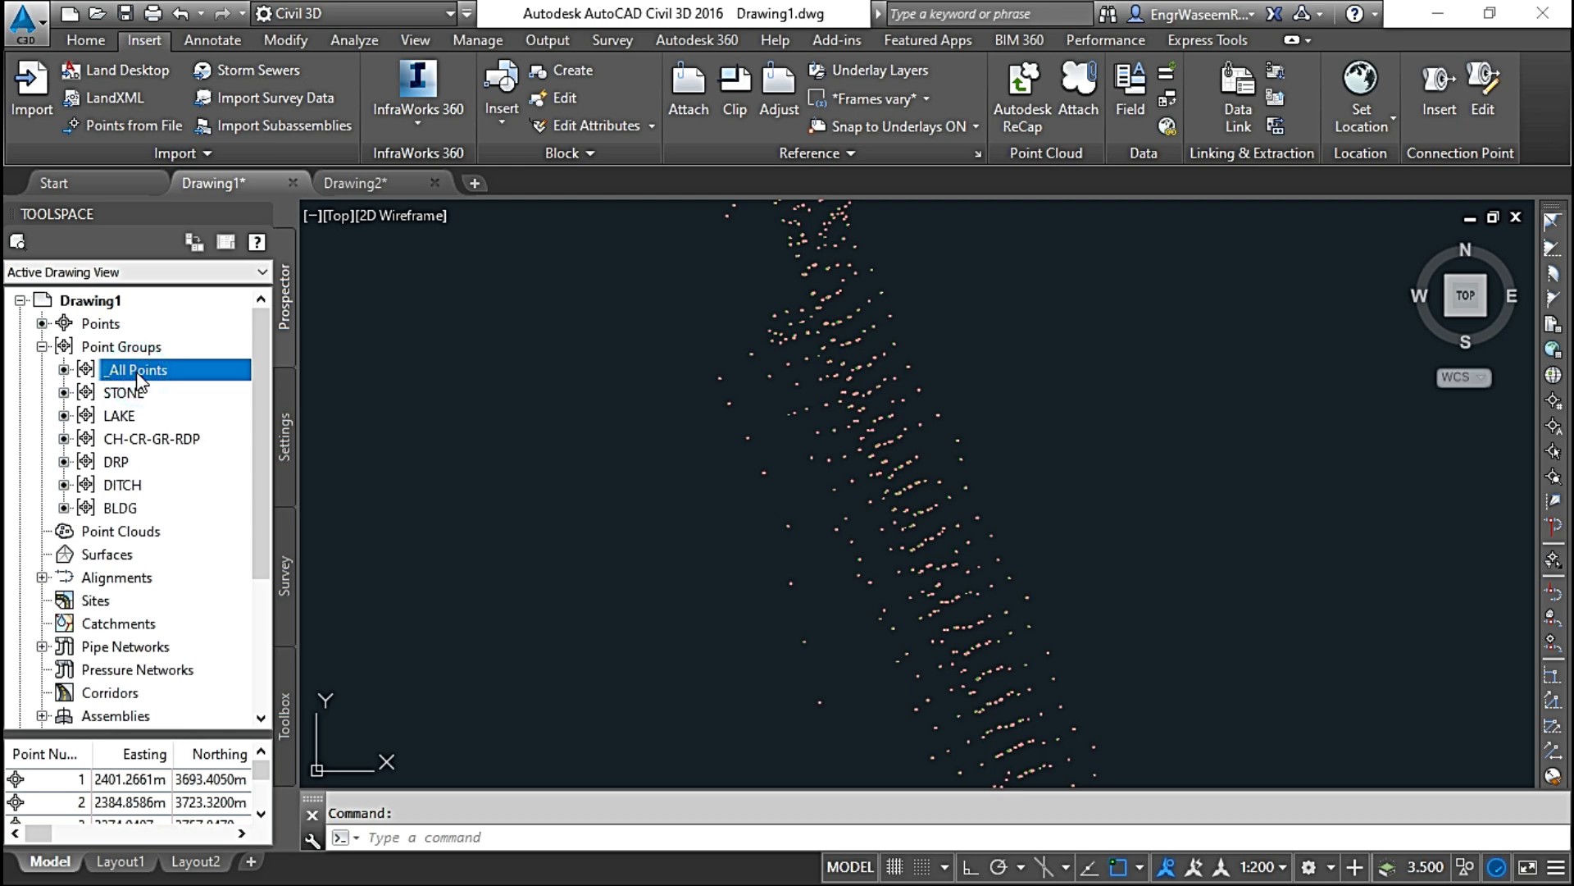
right_click(139, 377)
left_click(207, 654)
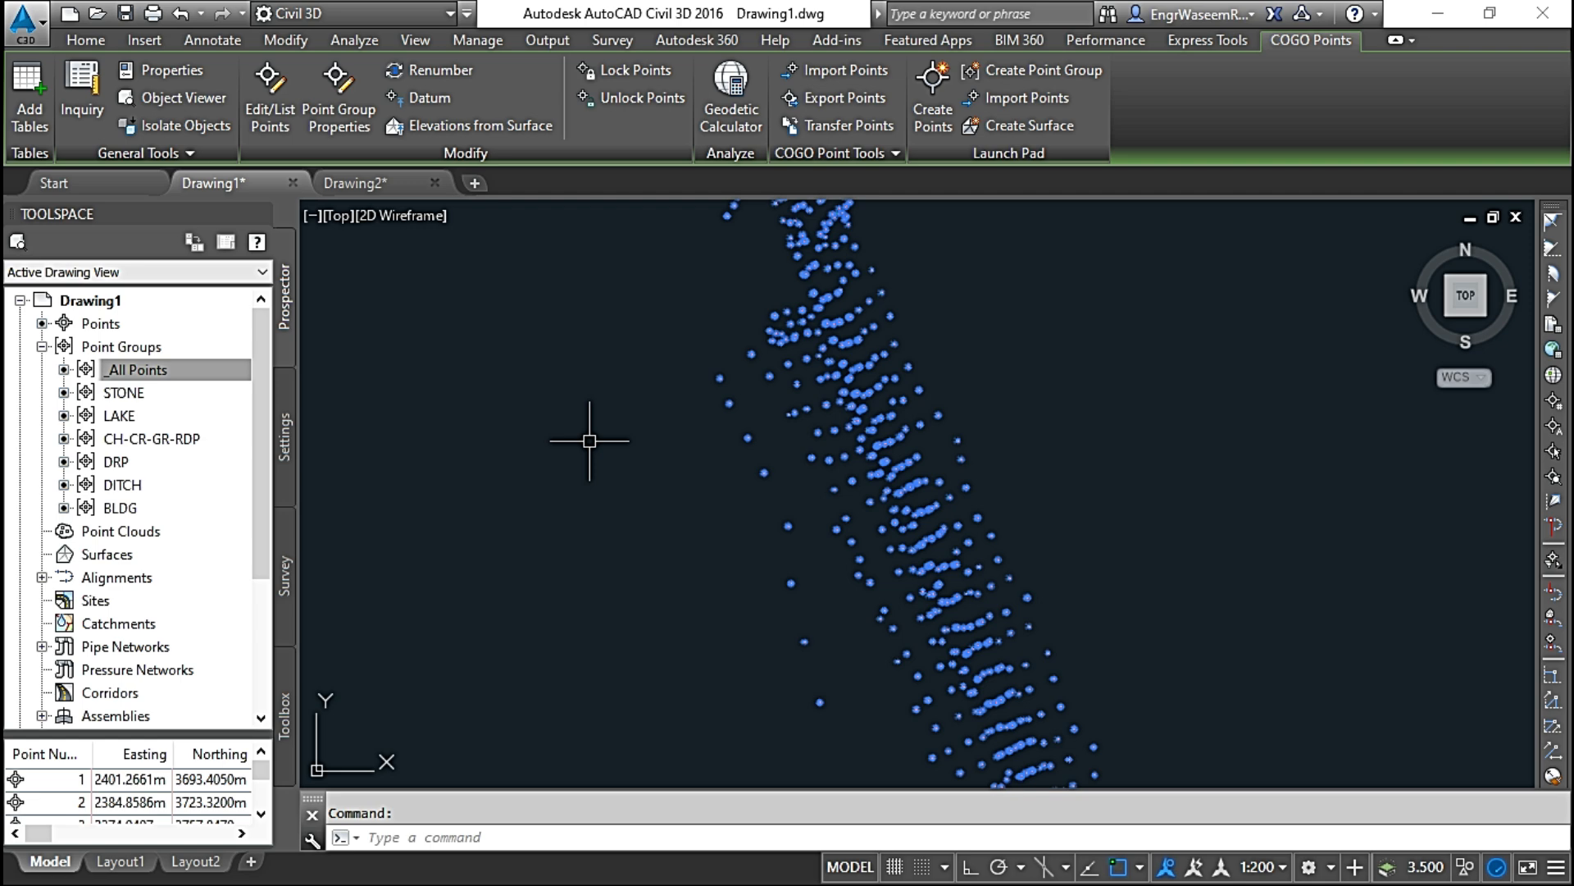
key("Escape")
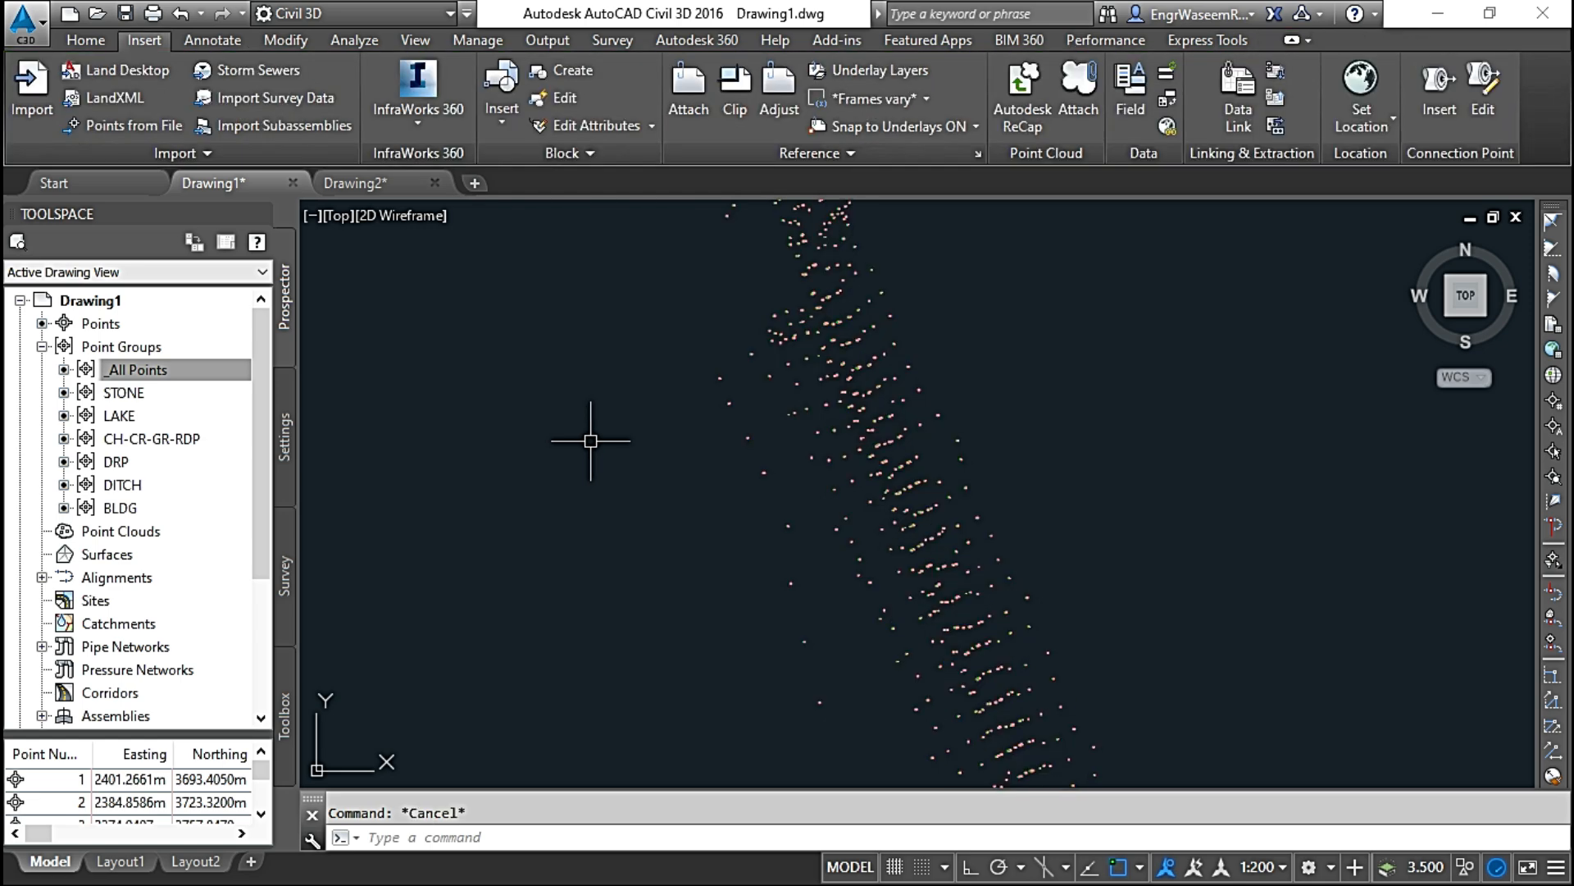
Step: Select all points of the LAKE group in the drawing and inspect where they lie
left_click(123, 417)
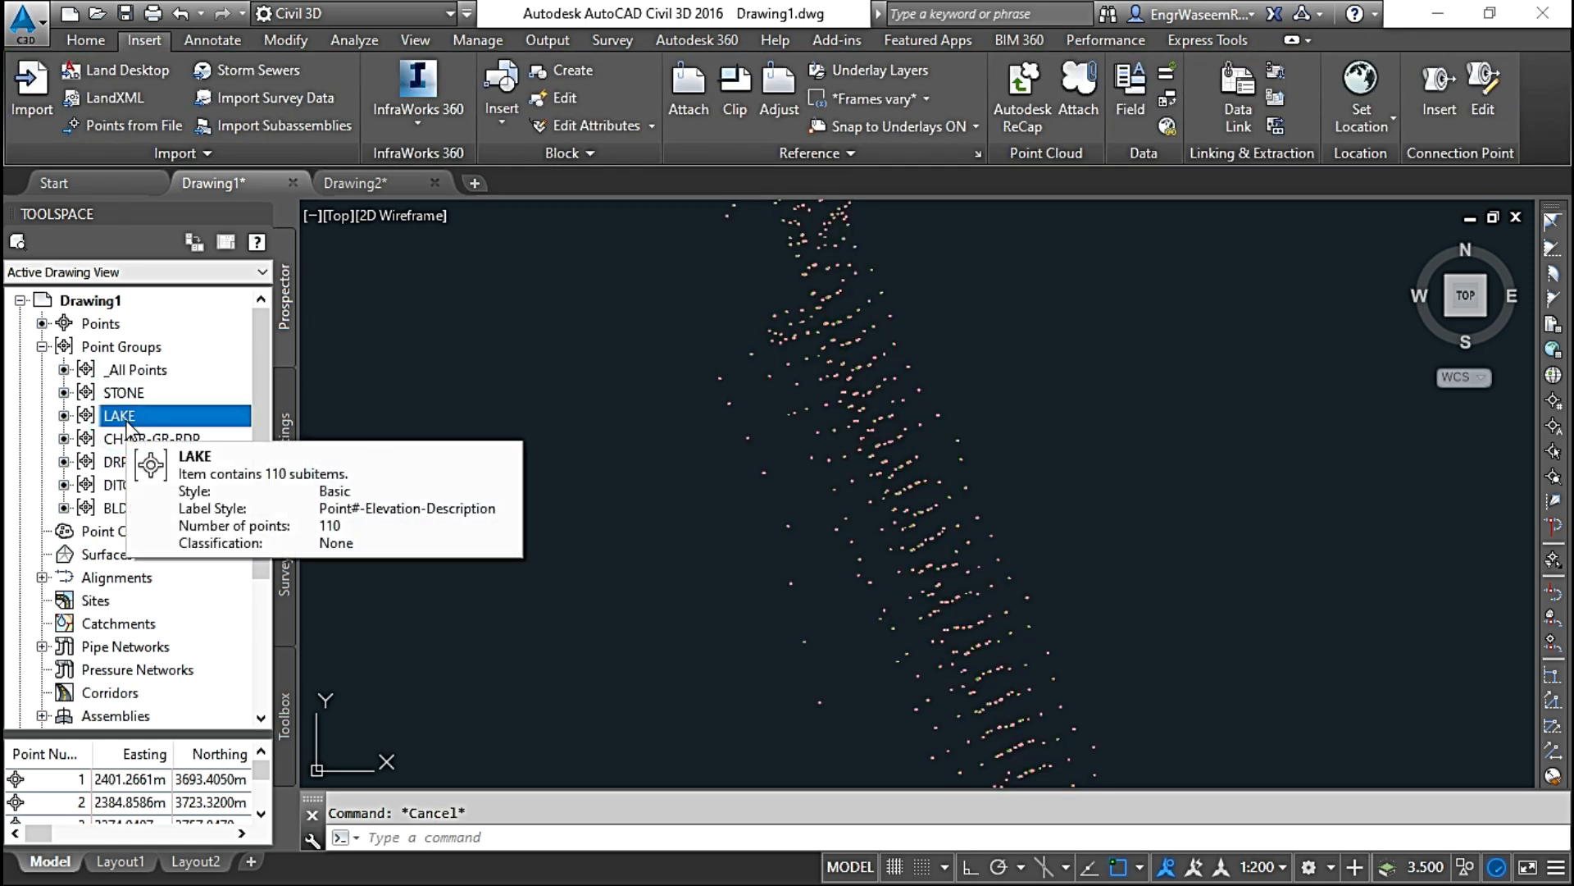
right_click(127, 418)
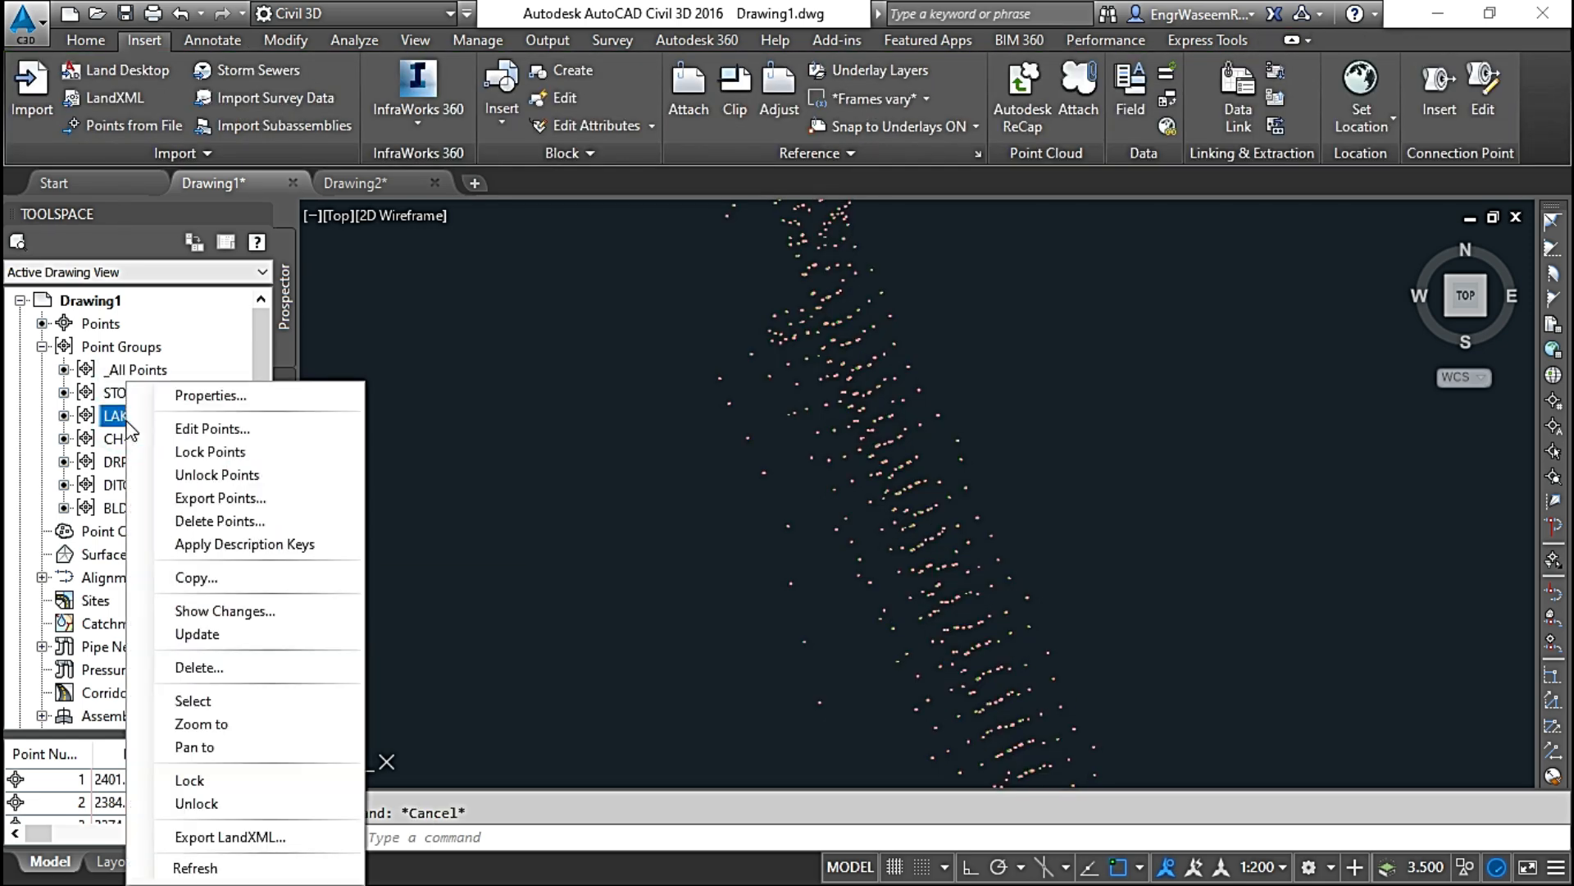
left_click(197, 701)
scroll(758, 445, "down", 3)
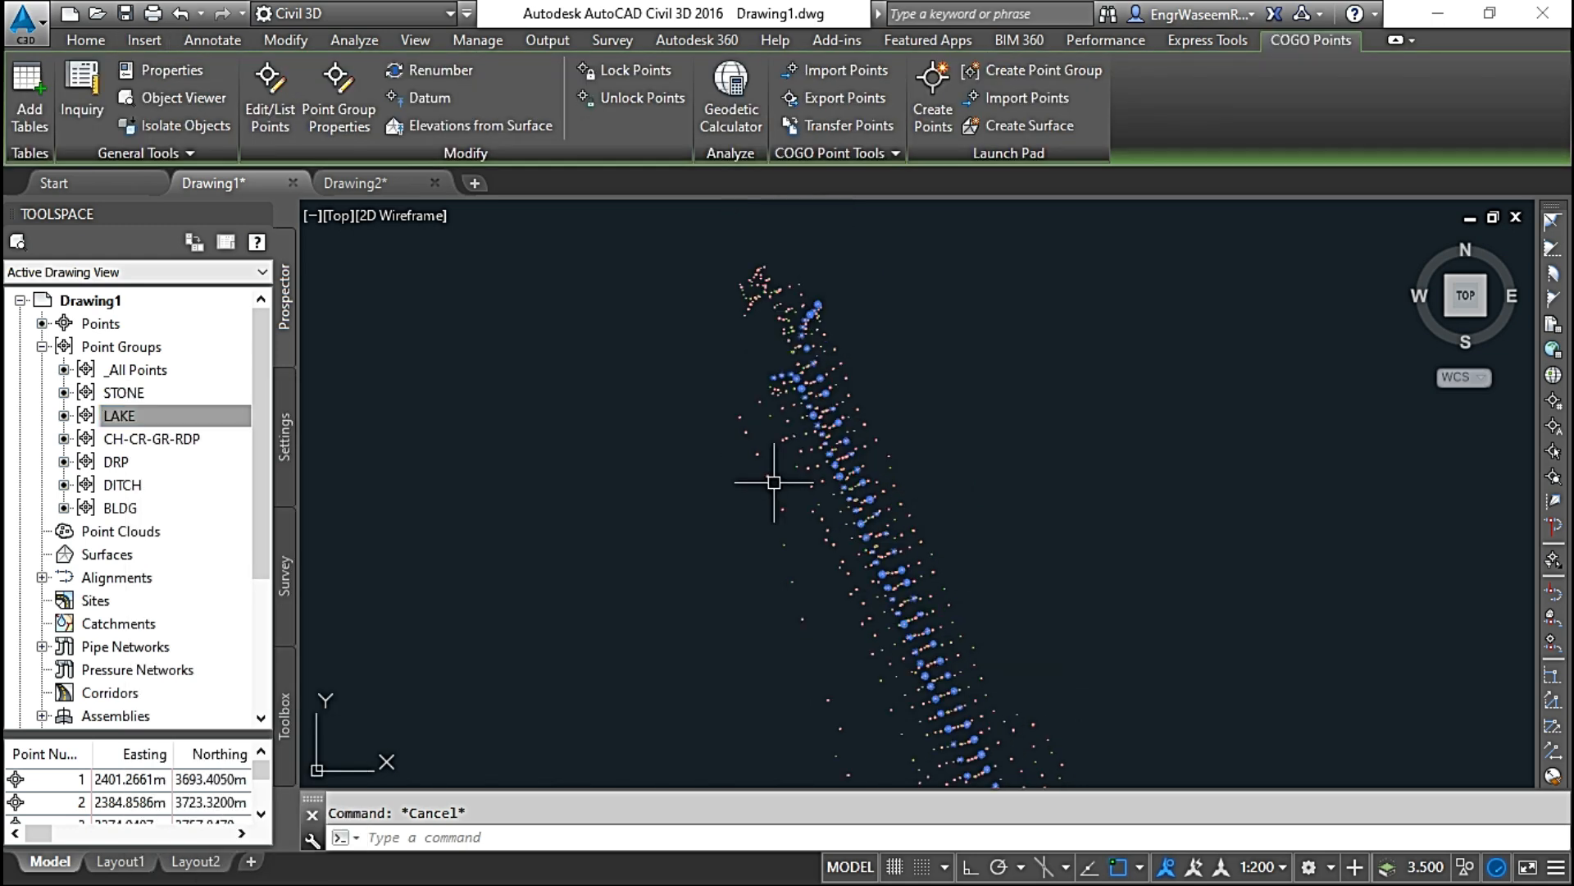
scroll(721, 460, "up", 2)
scroll(661, 404, "down", 3)
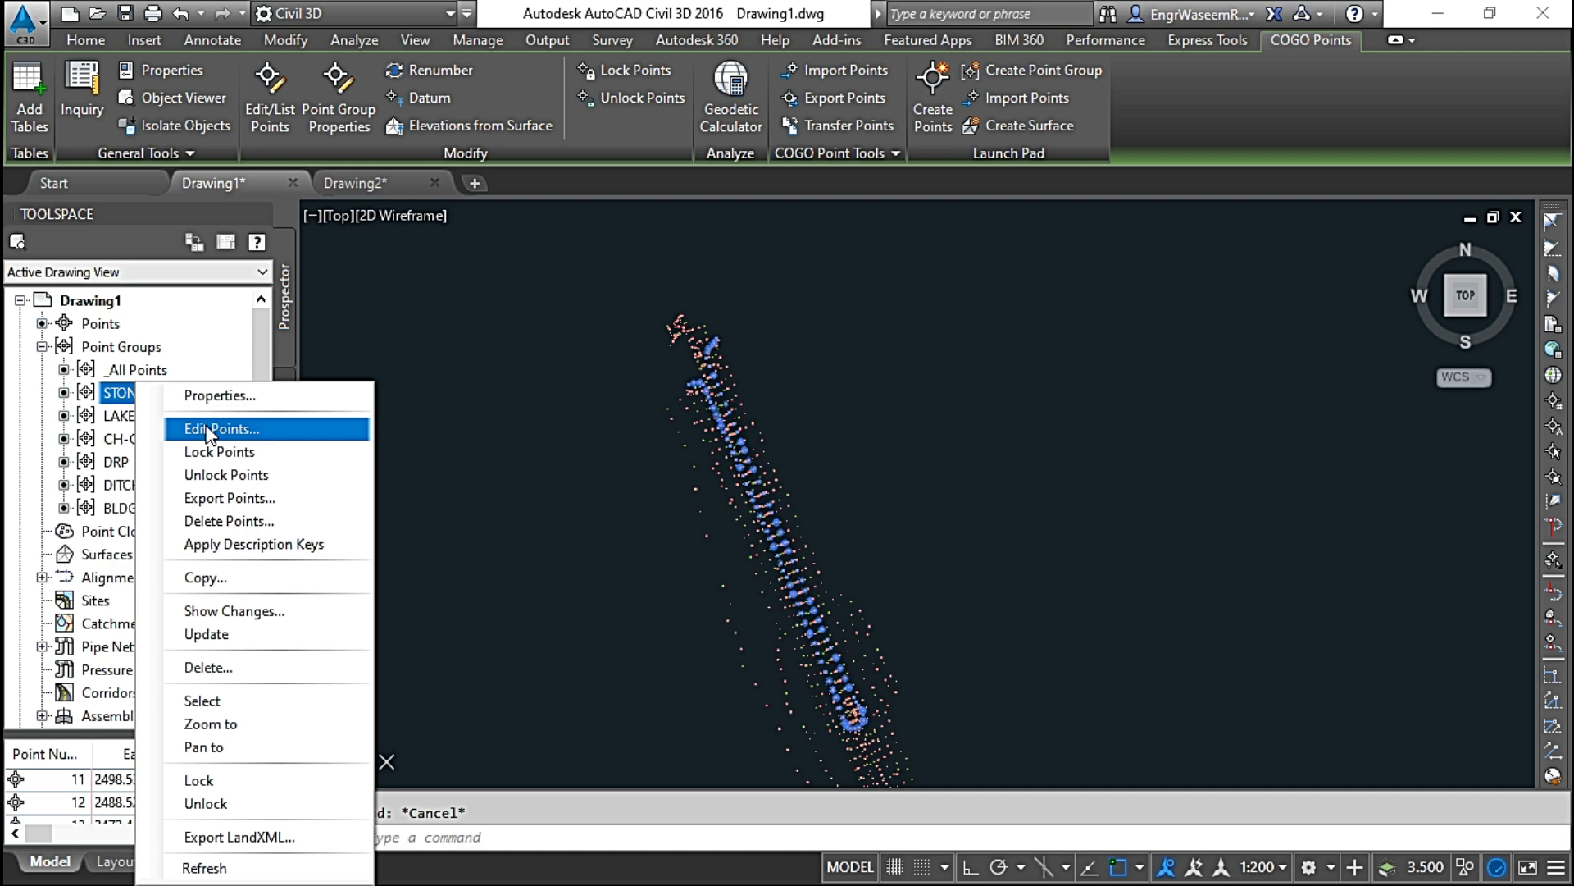
Step: Open the points of the STONE group in the Point Editor and show its point number and coordinate columns
left_click(209, 432)
scroll(867, 468, "right", 5)
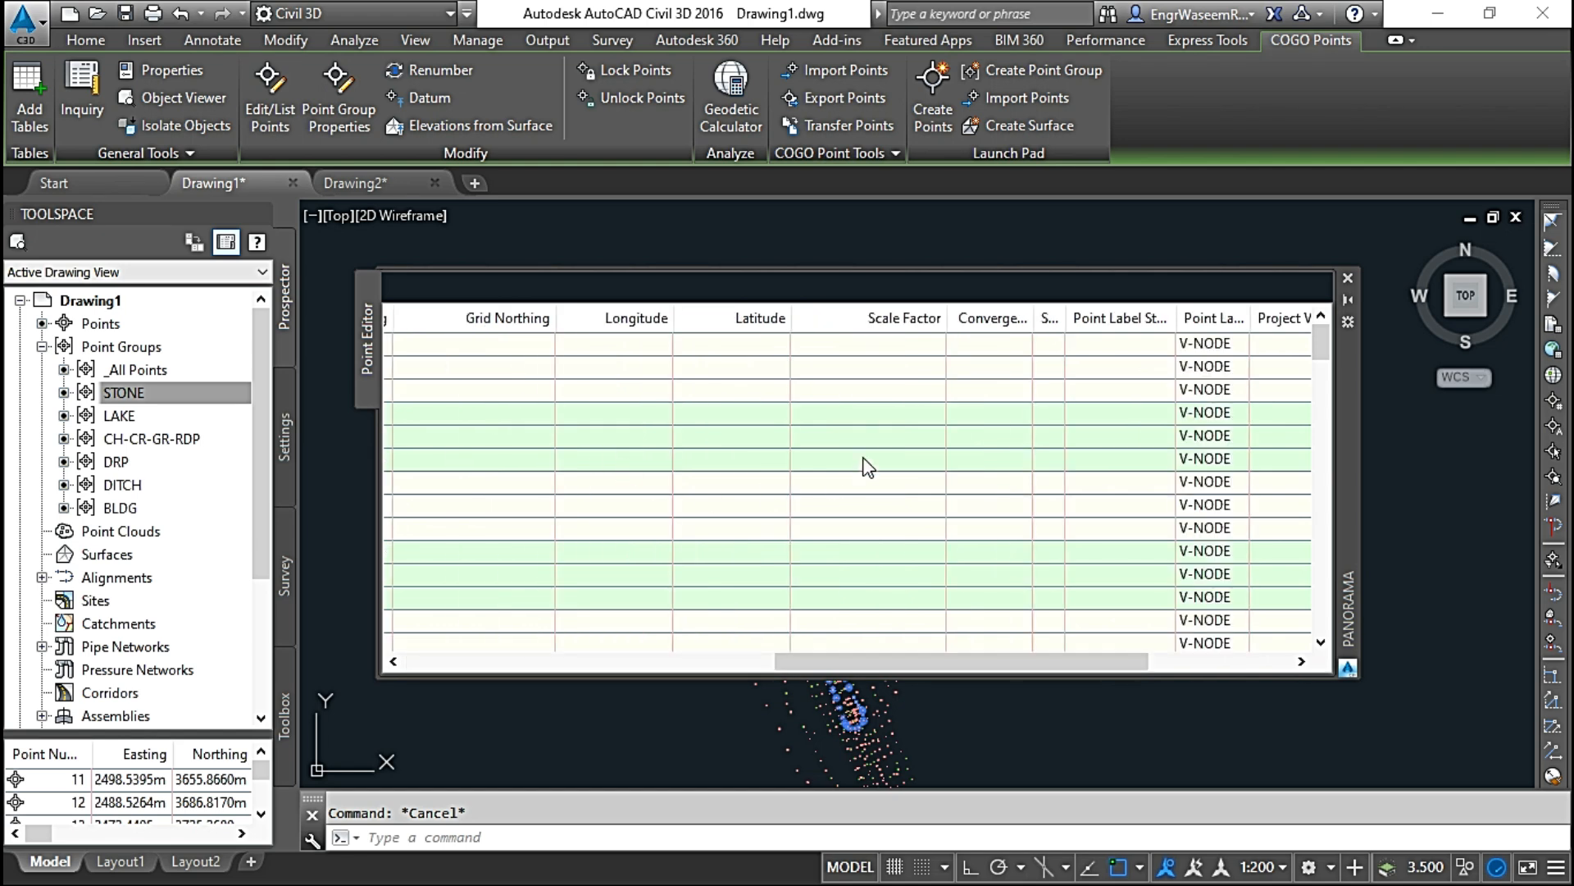
left_click_drag(820, 659, 459, 645)
Step: Try to change the easting of point 12 in the Point Editor and cancel the edit
left_click(533, 365)
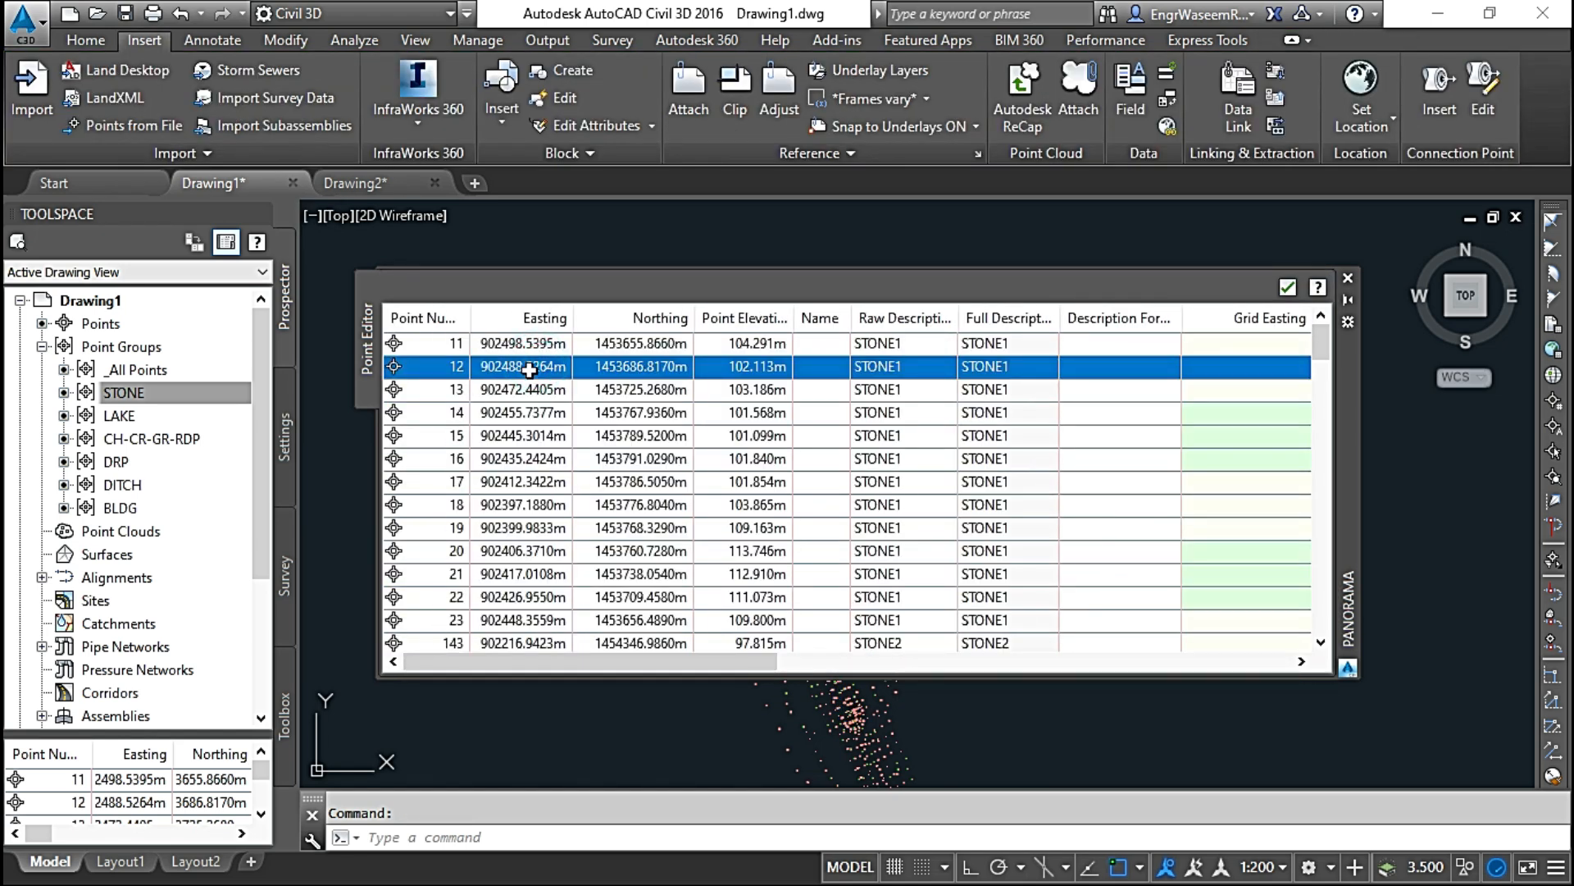
left_click(530, 369)
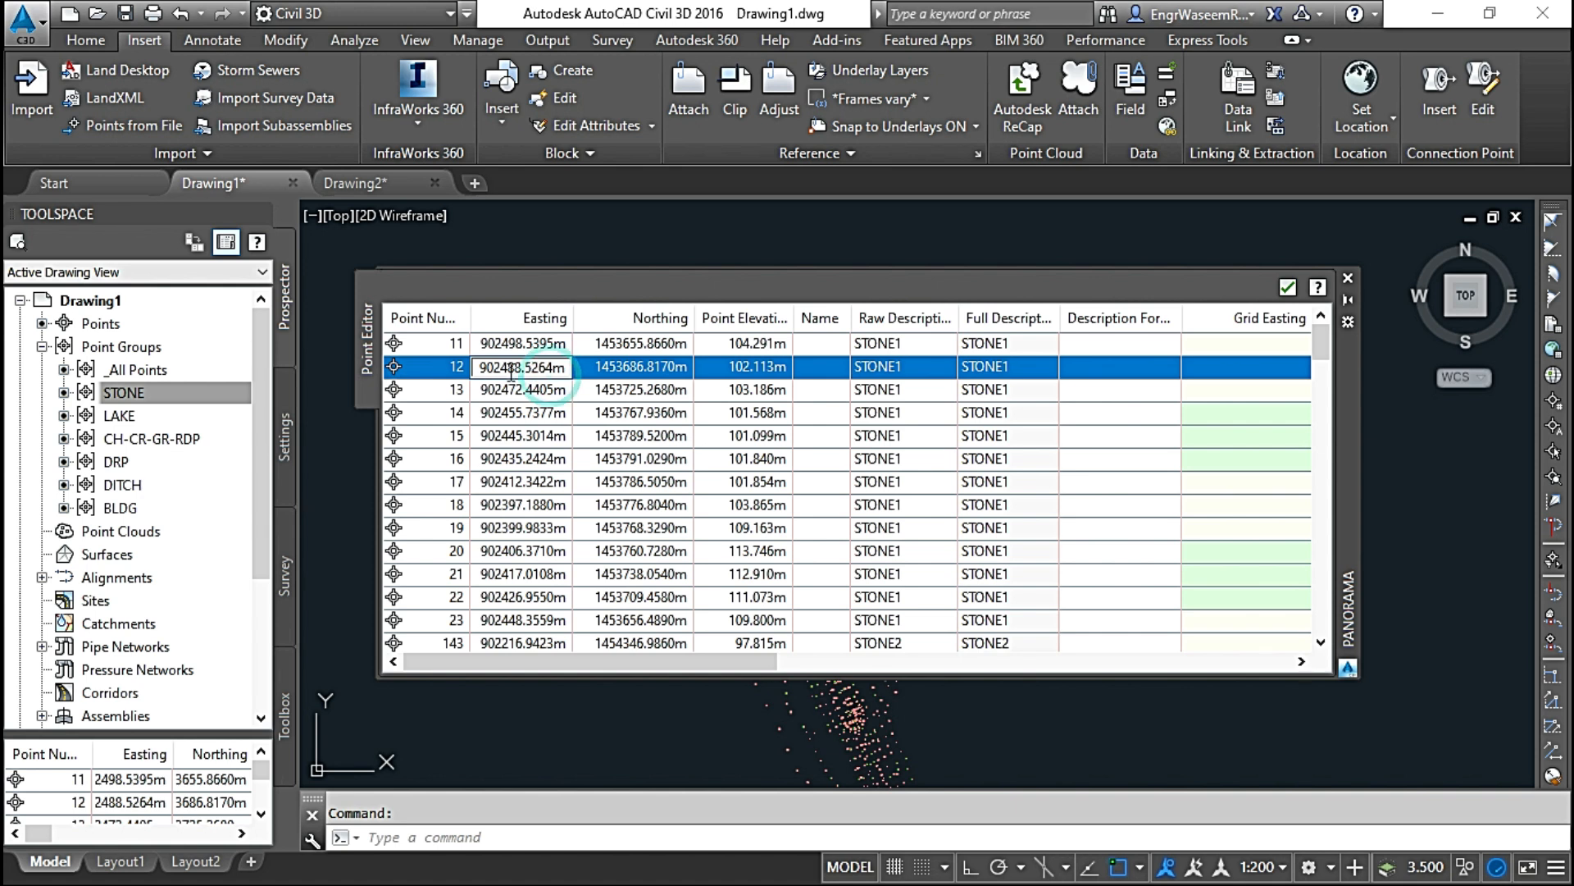
left_click_drag(540, 367, 502, 366)
type("IHIHI")
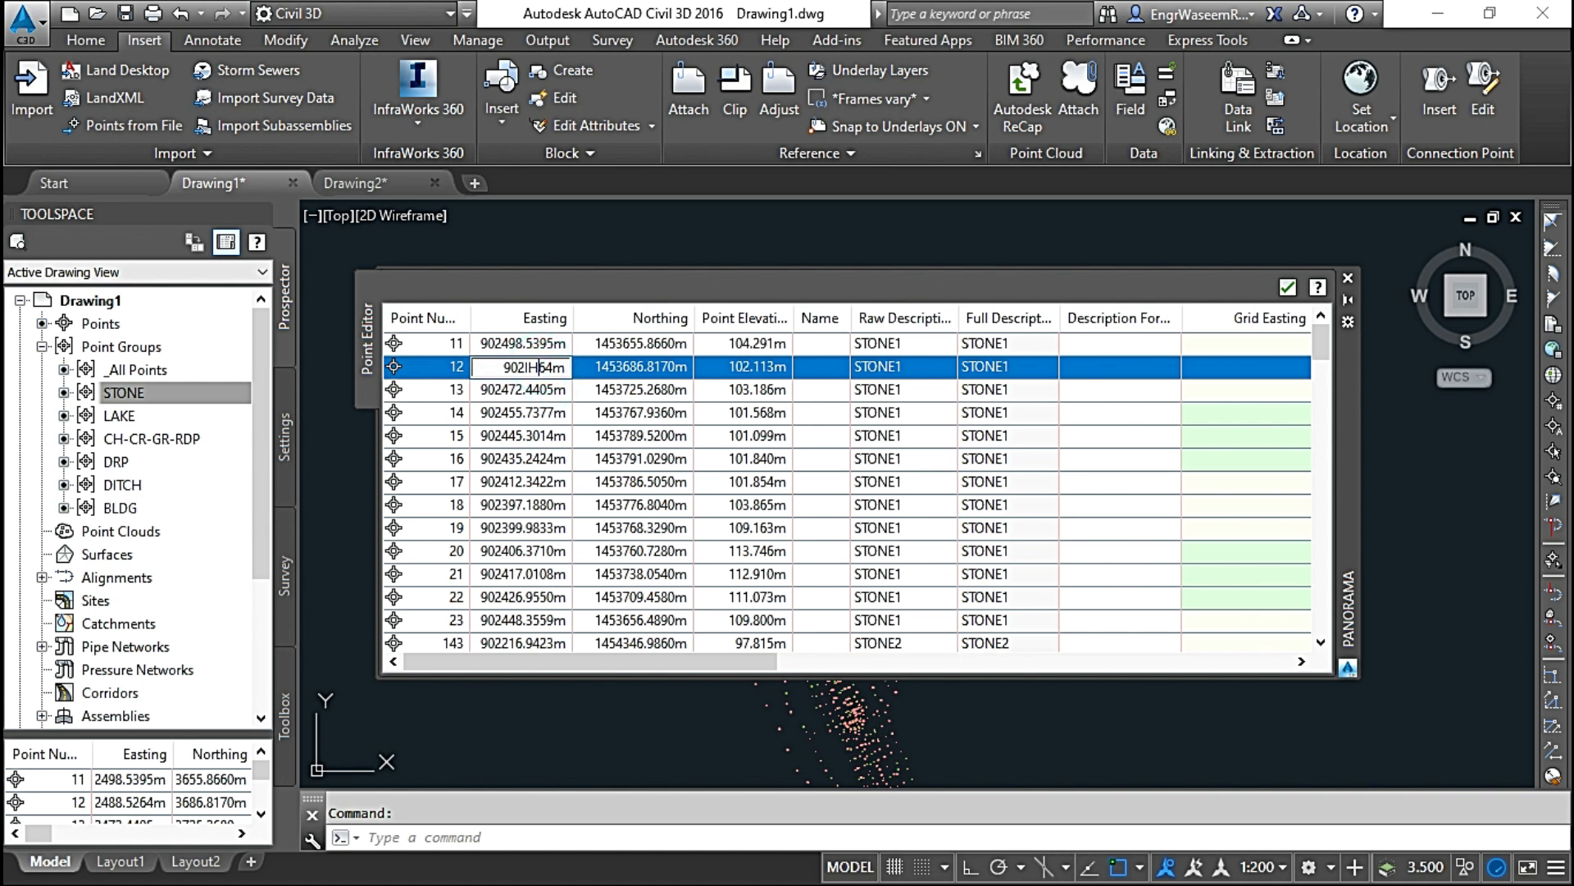
key("Escape")
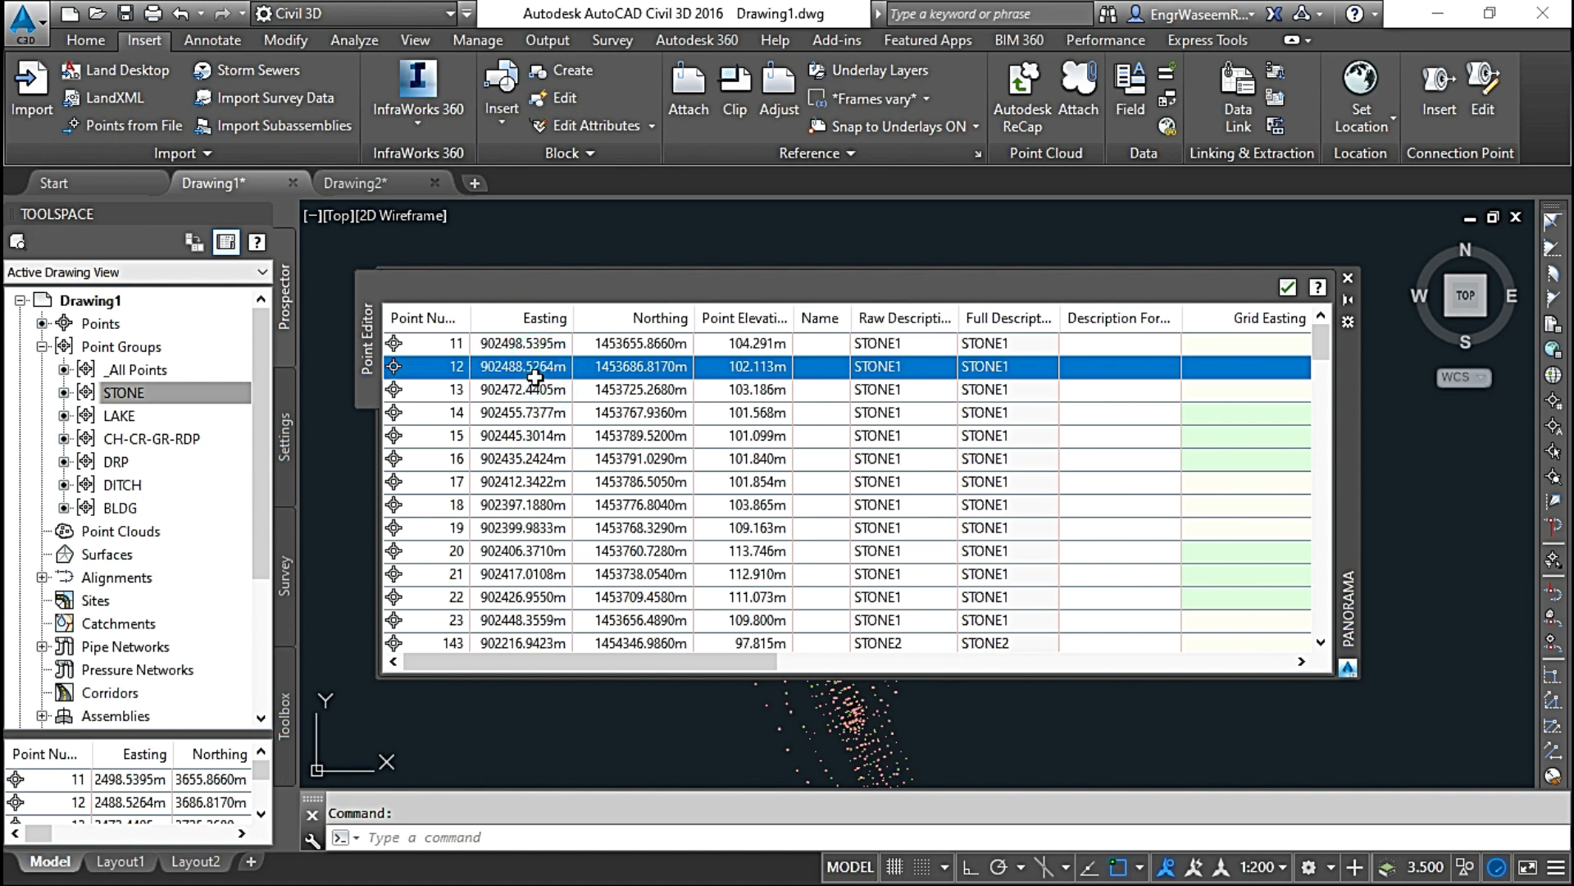
Step: Open the northing and point number of point 12 for editing, selecting point 15 to leave each cell
left_click(636, 369)
left_click(509, 431)
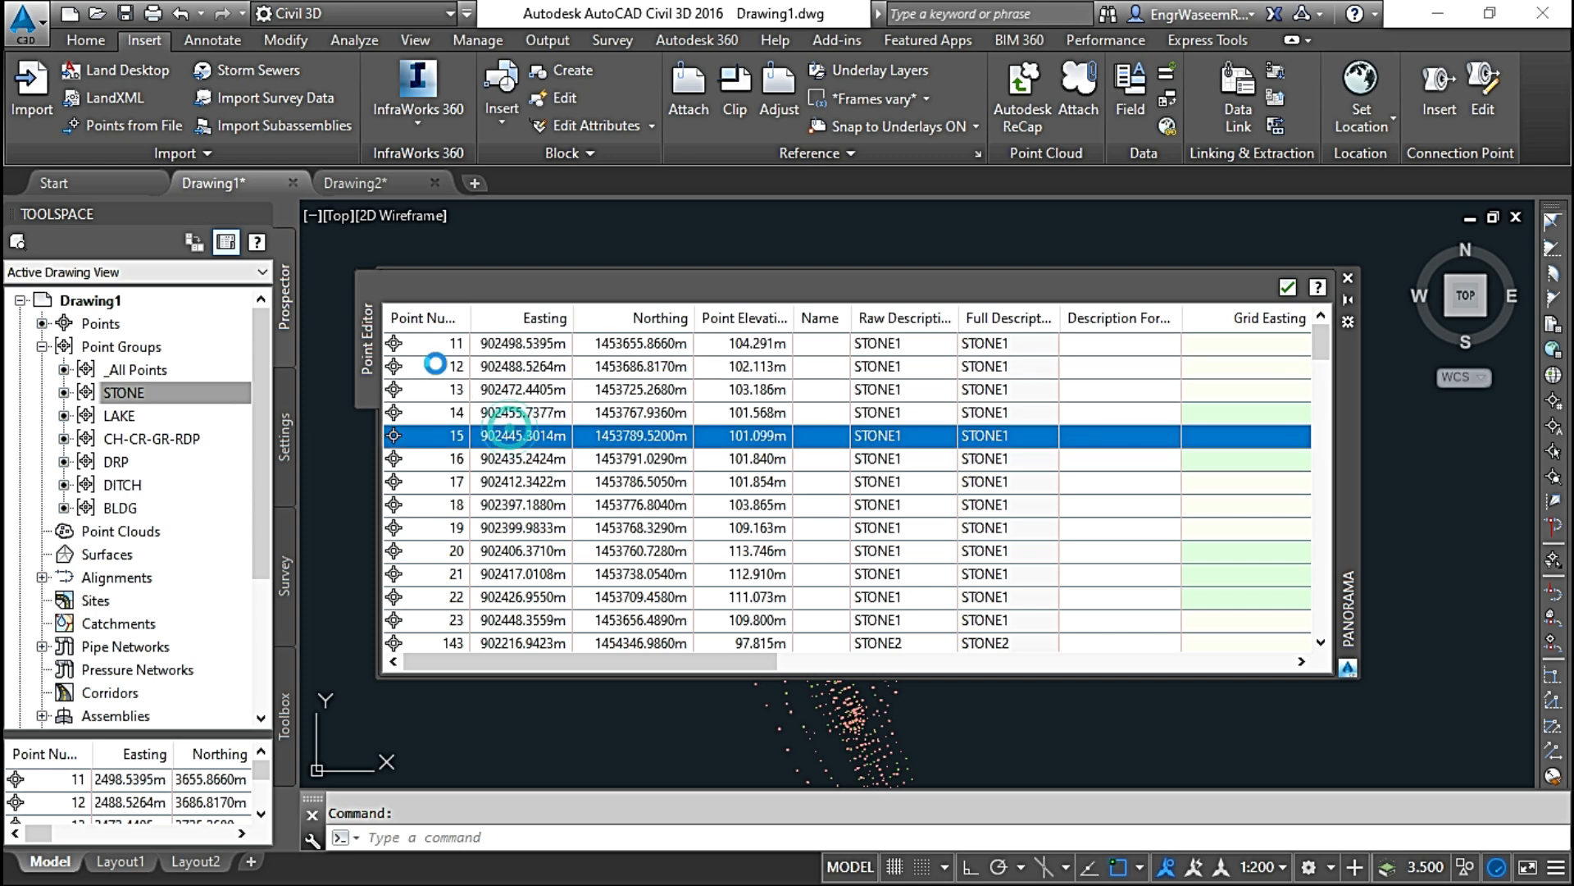
left_click(438, 370)
left_click(439, 370)
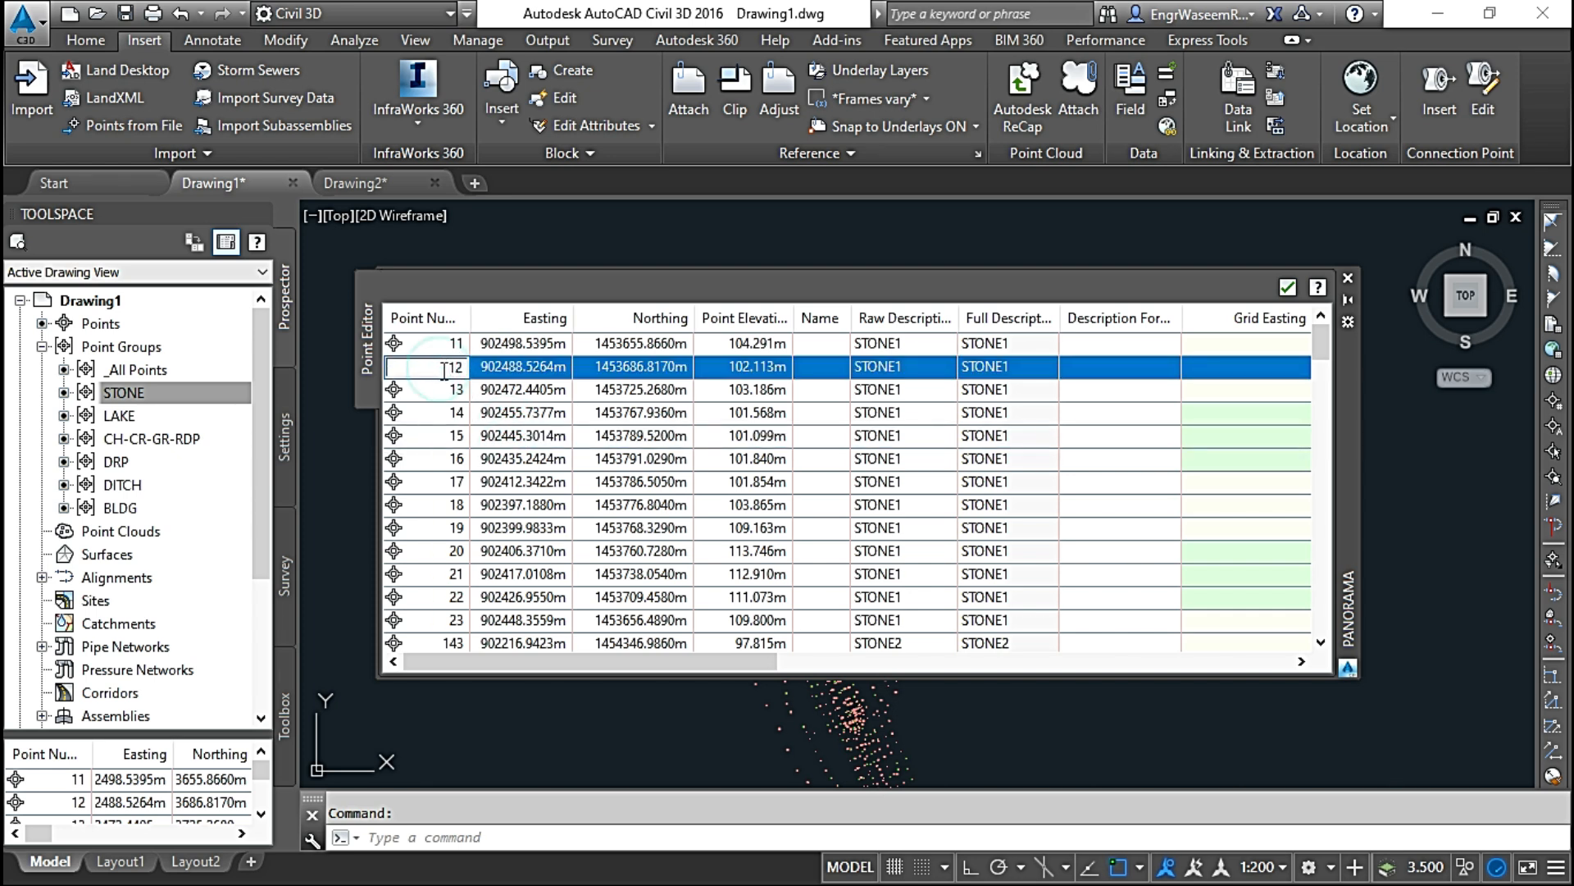
left_click(566, 432)
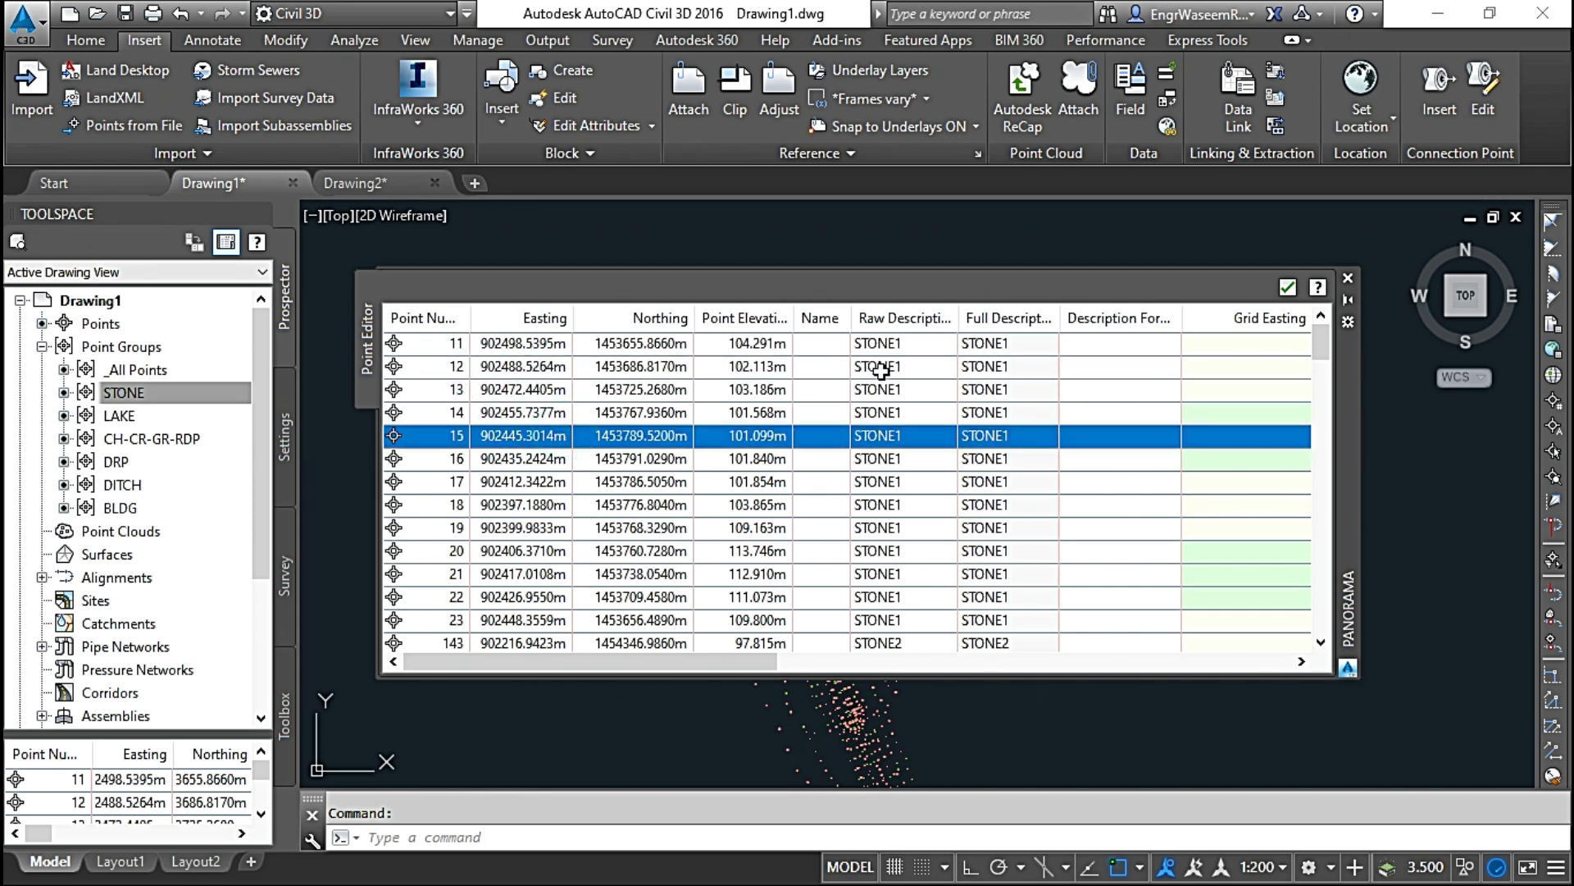
Step: Open the raw description of point 12 for editing, select point 14 to leave the cell, and close the Point Editor
left_click(874, 367)
left_click(874, 367)
left_click(464, 410)
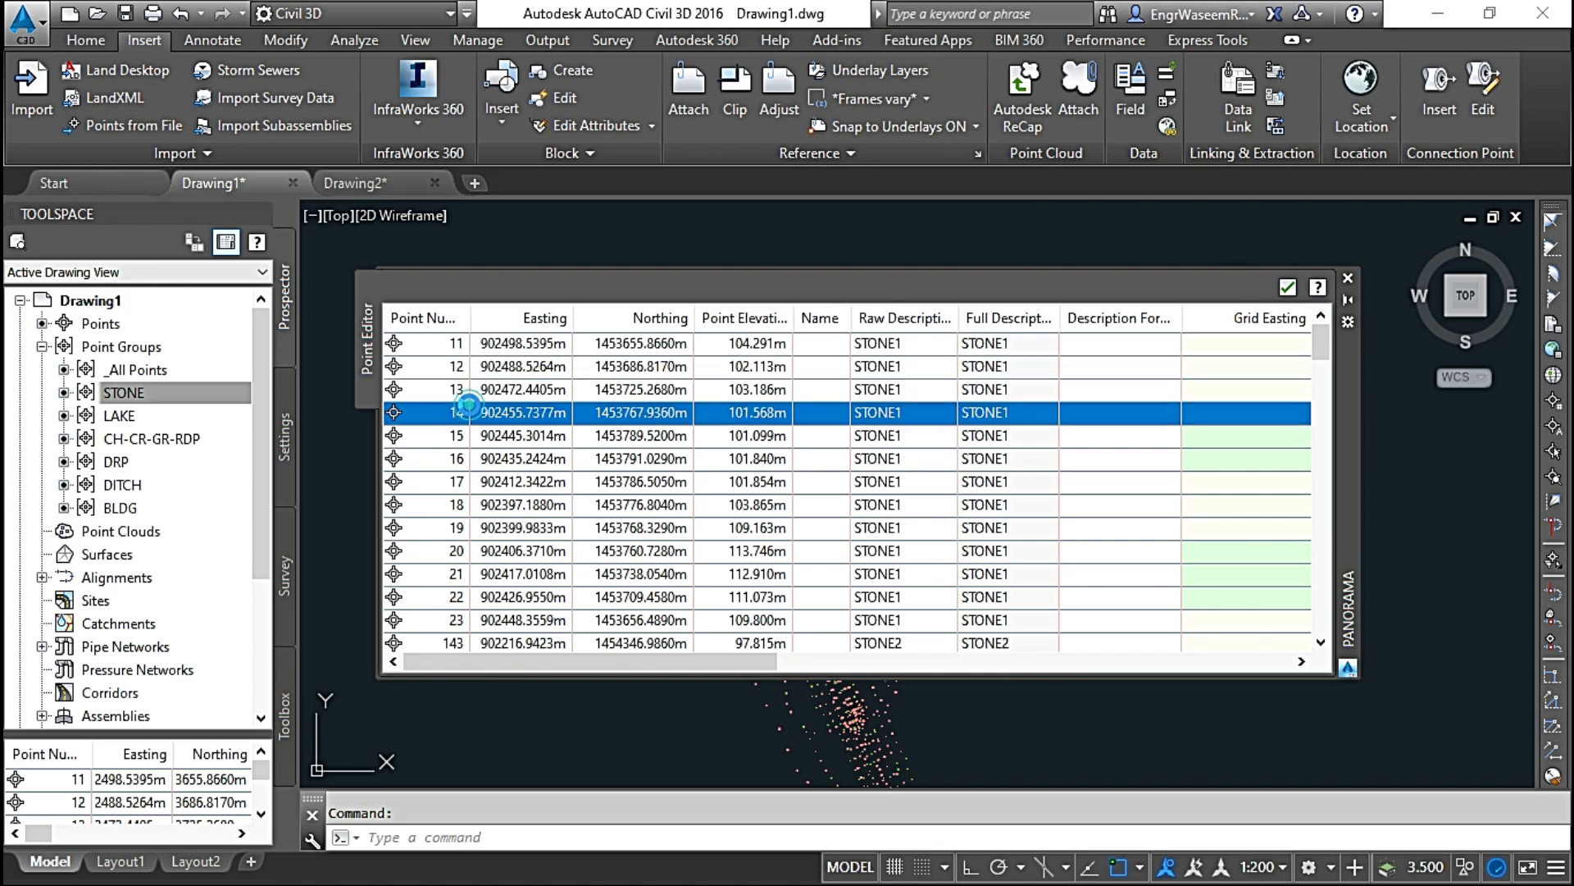
left_click(1285, 289)
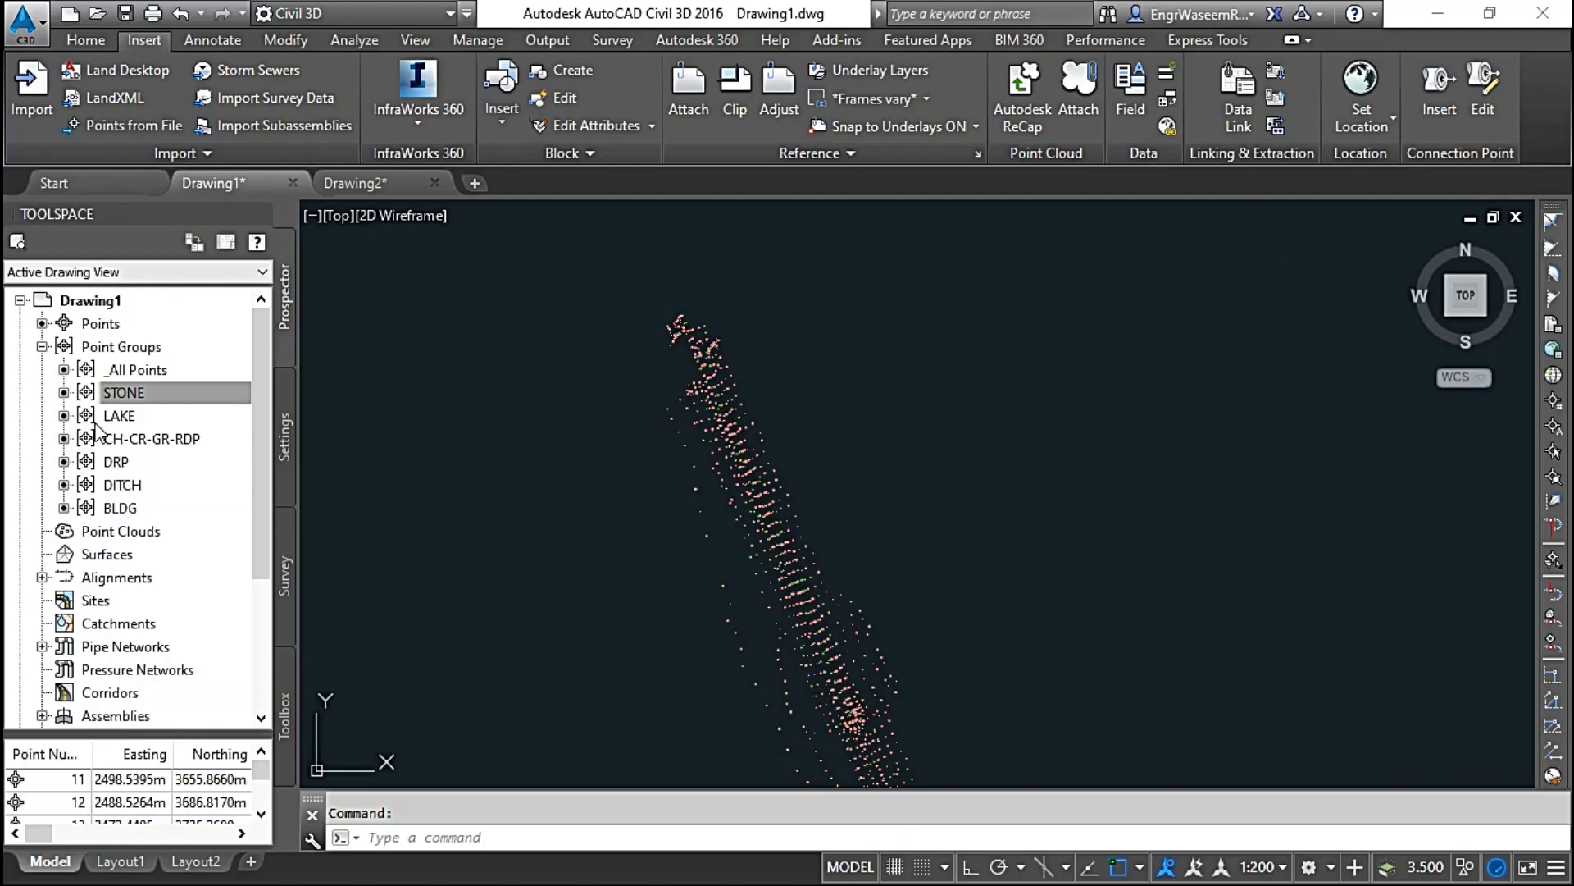
Step: Lock the points of the STONE group, check their lock status in the point list, and unlock them again
right_click(131, 393)
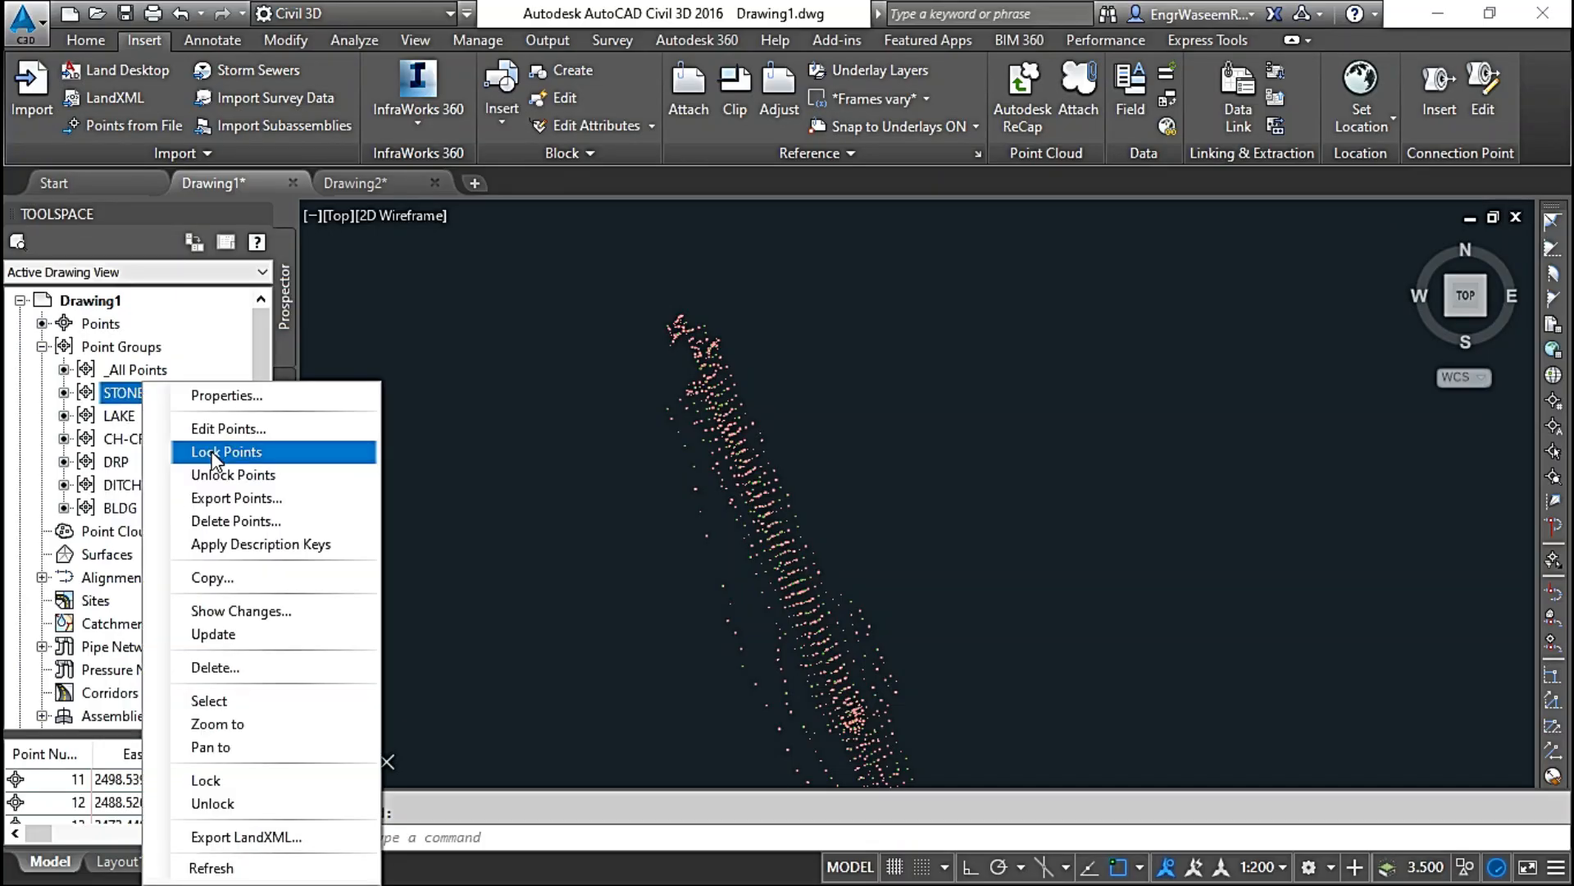
left_click(213, 451)
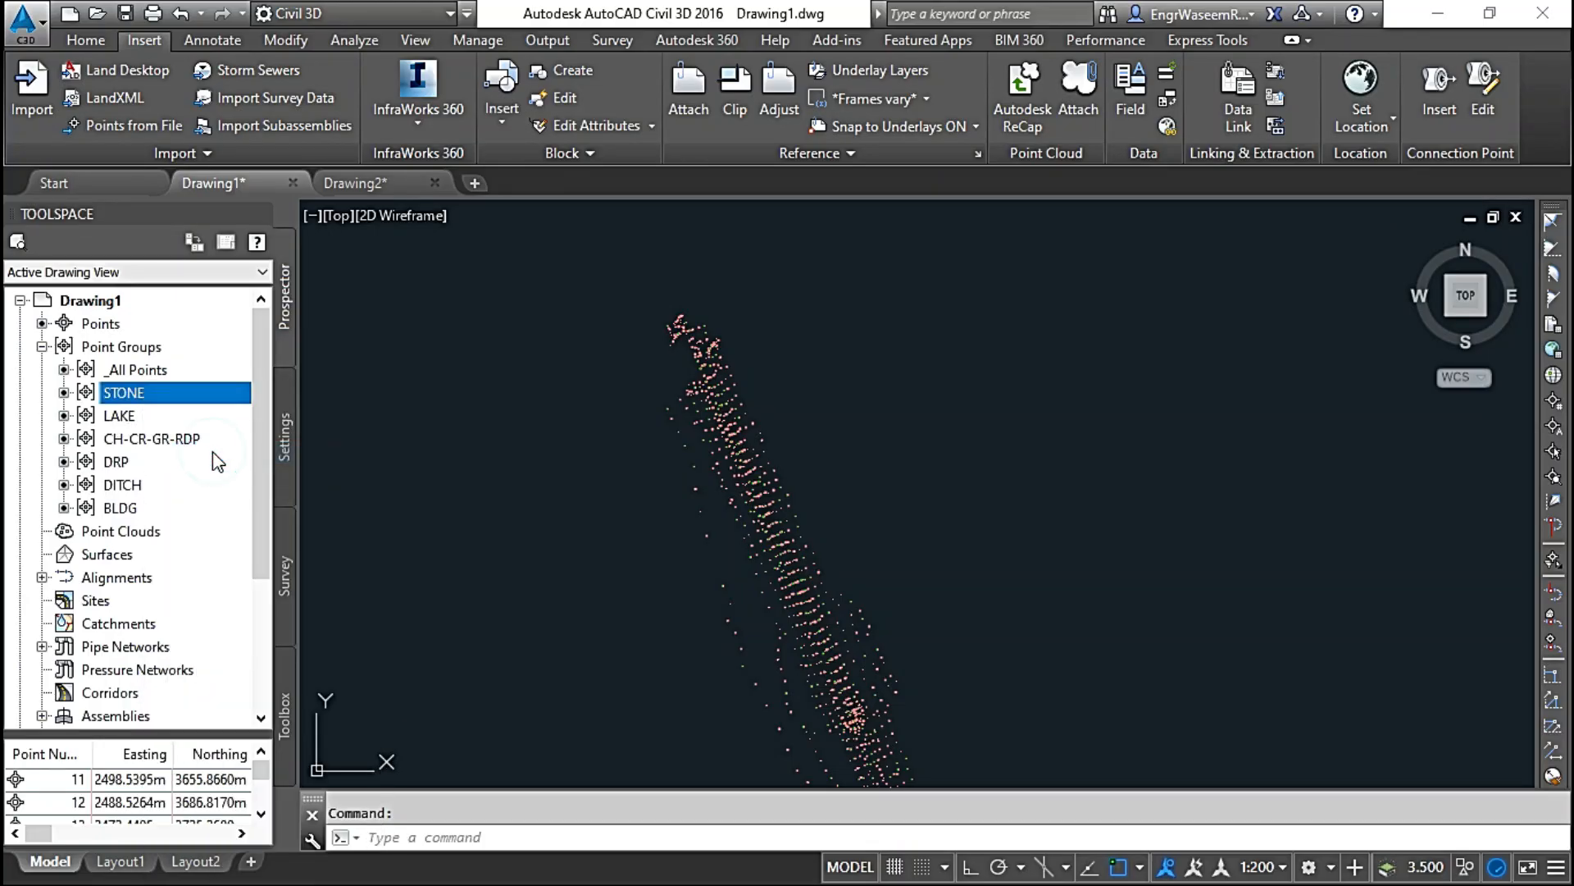
left_click(135, 393)
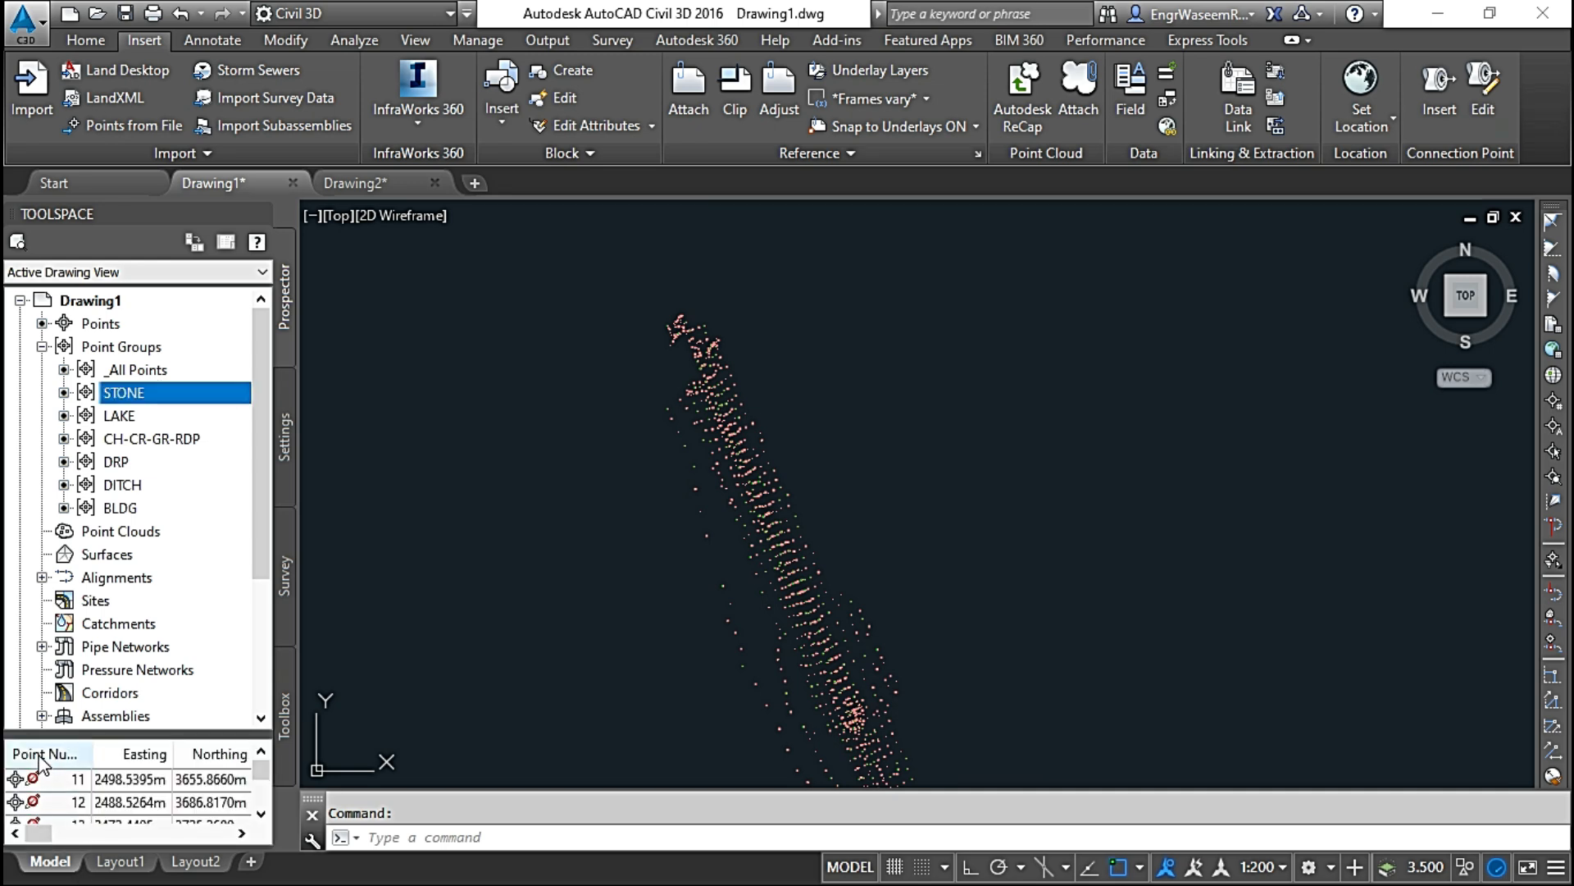
right_click(152, 393)
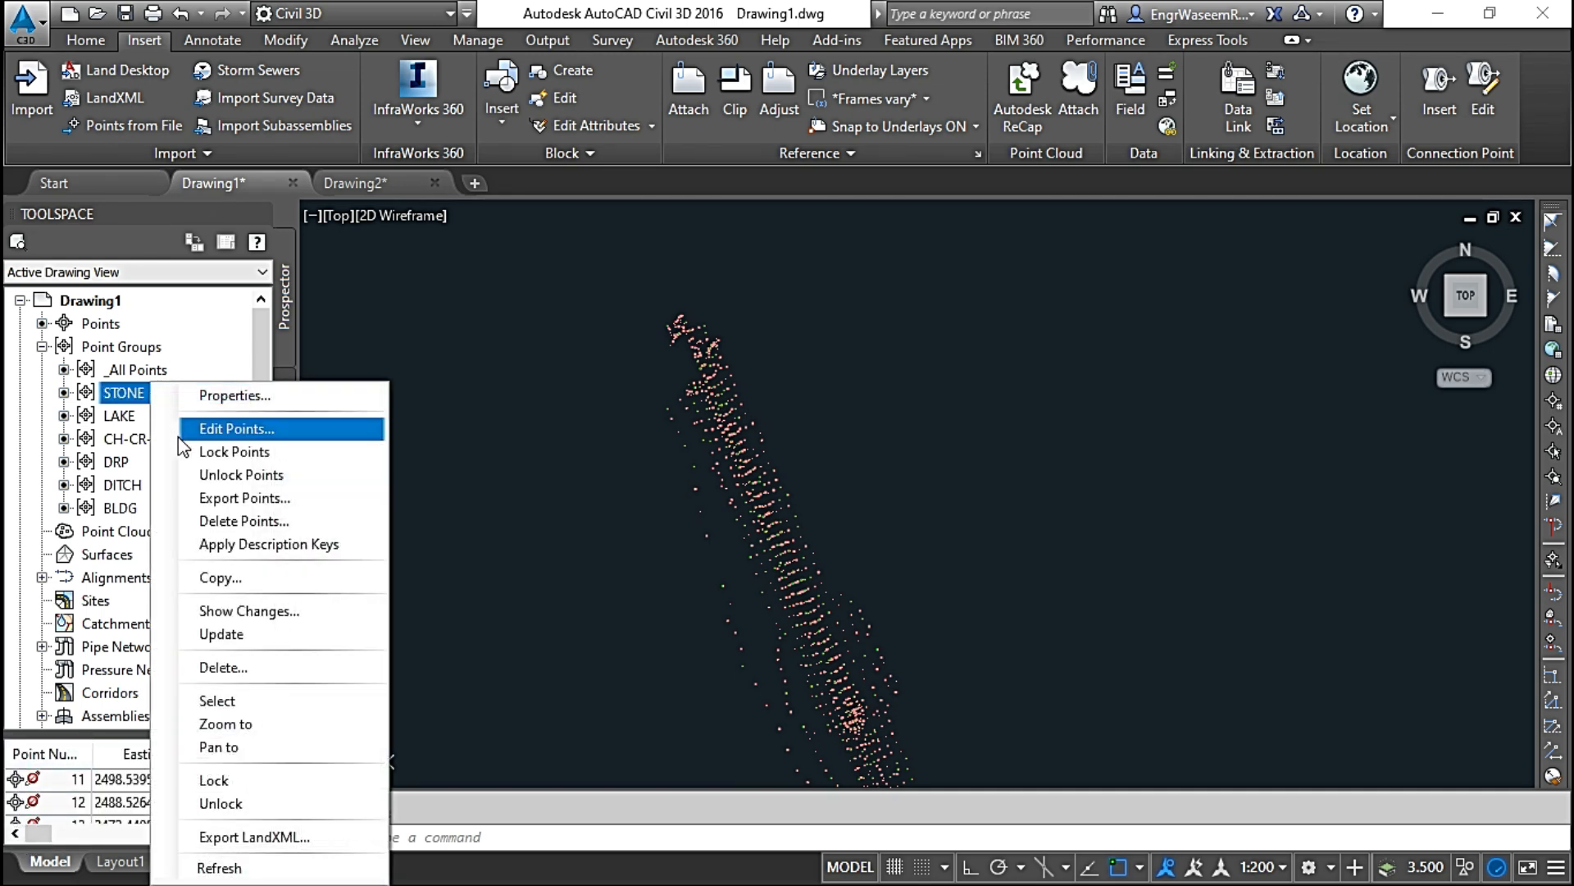
left_click(209, 475)
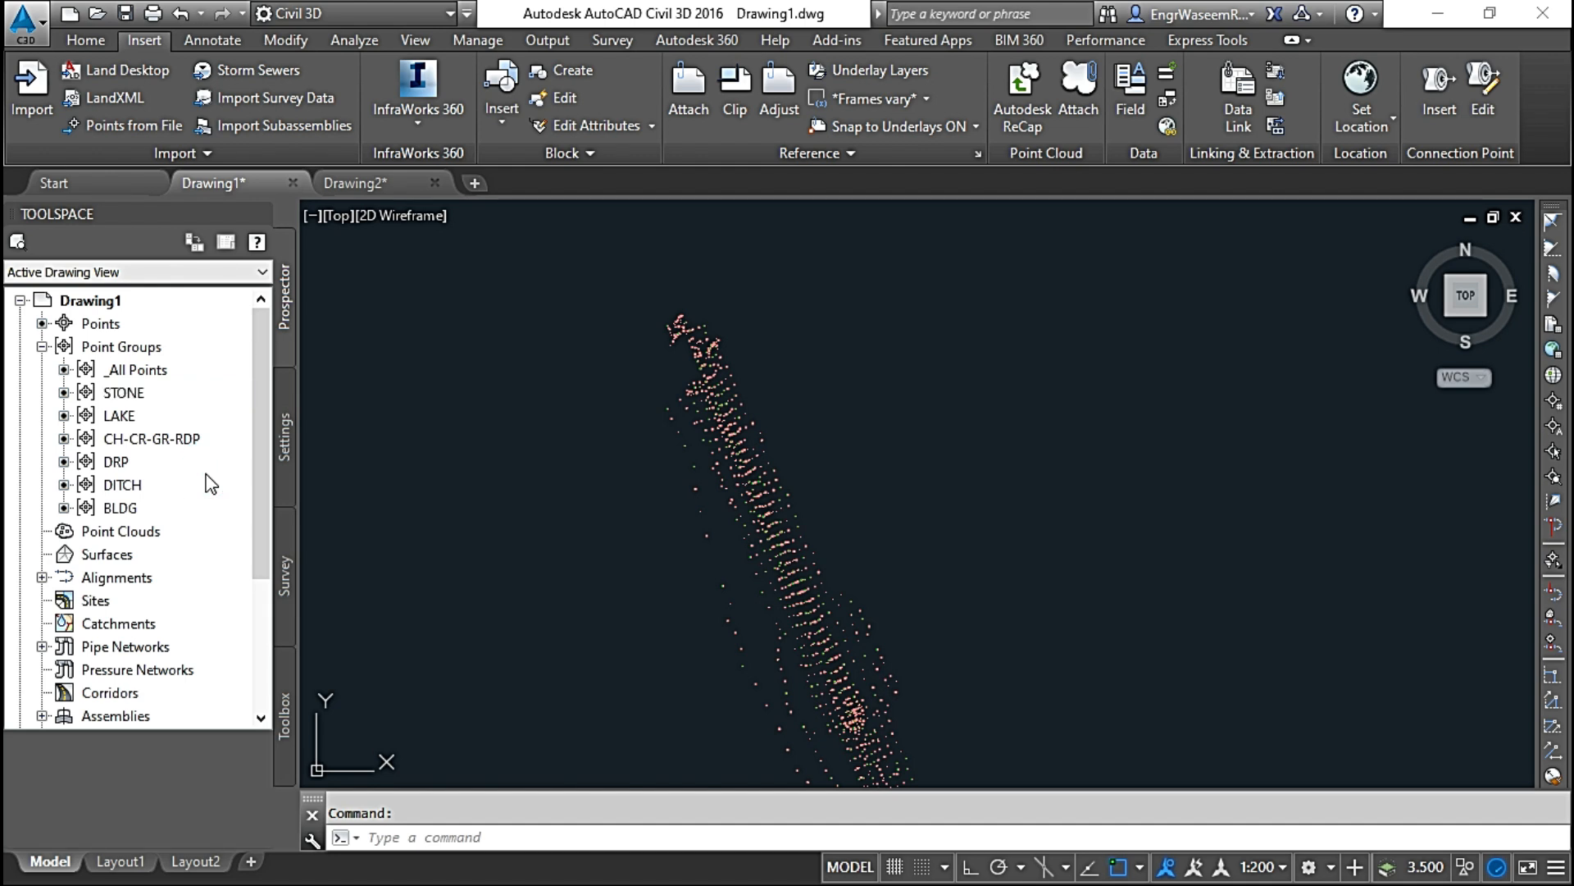
Step: Start deleting the STONE point group and decline the deletion
right_click(133, 385)
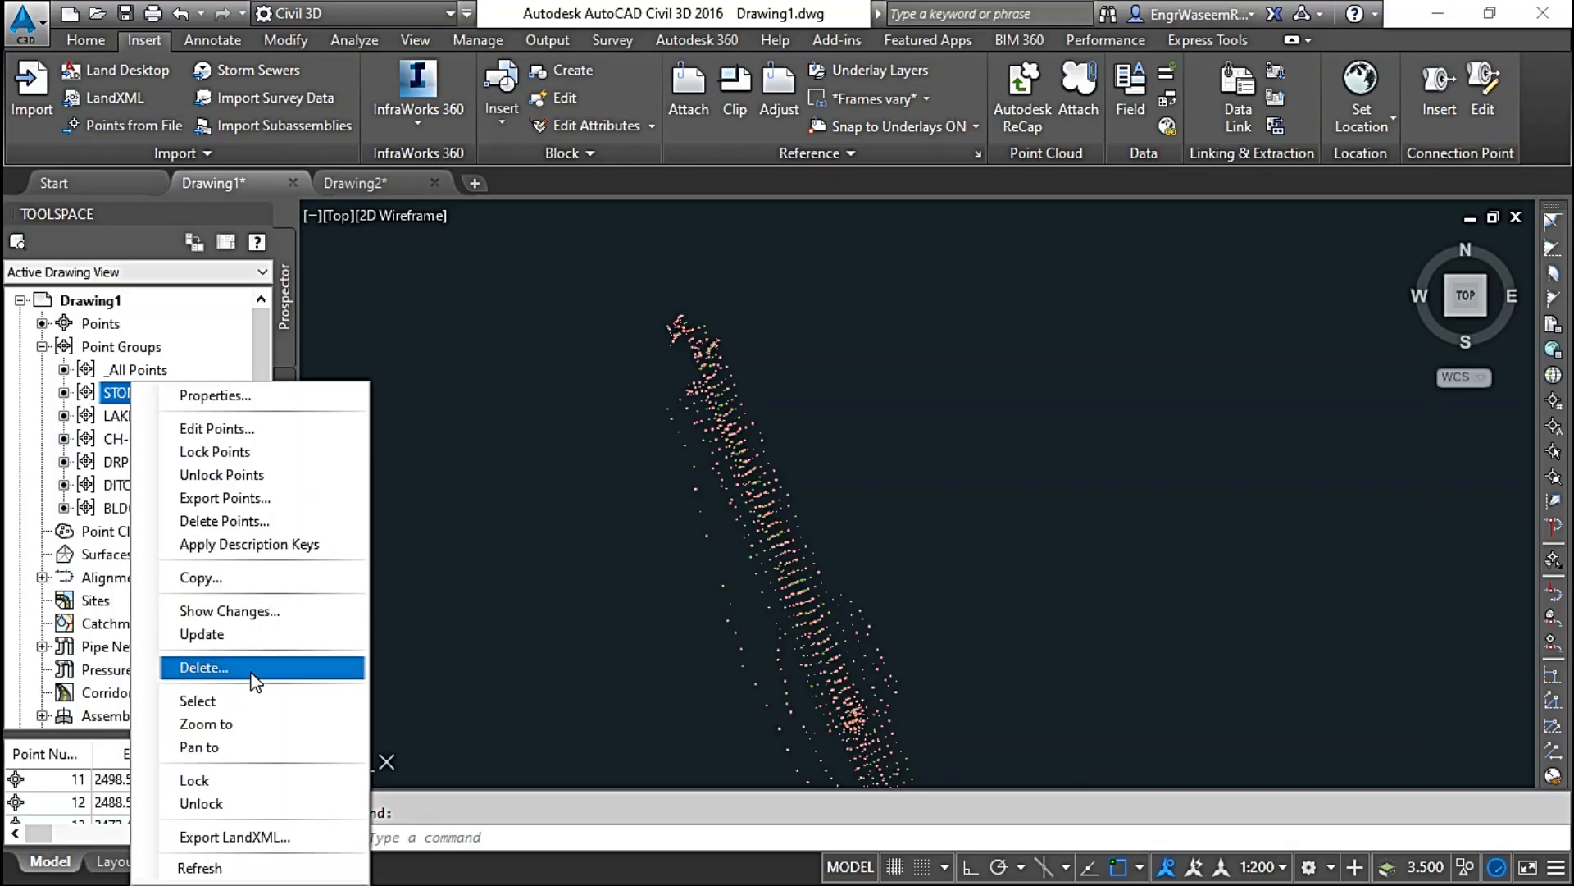
left_click(256, 681)
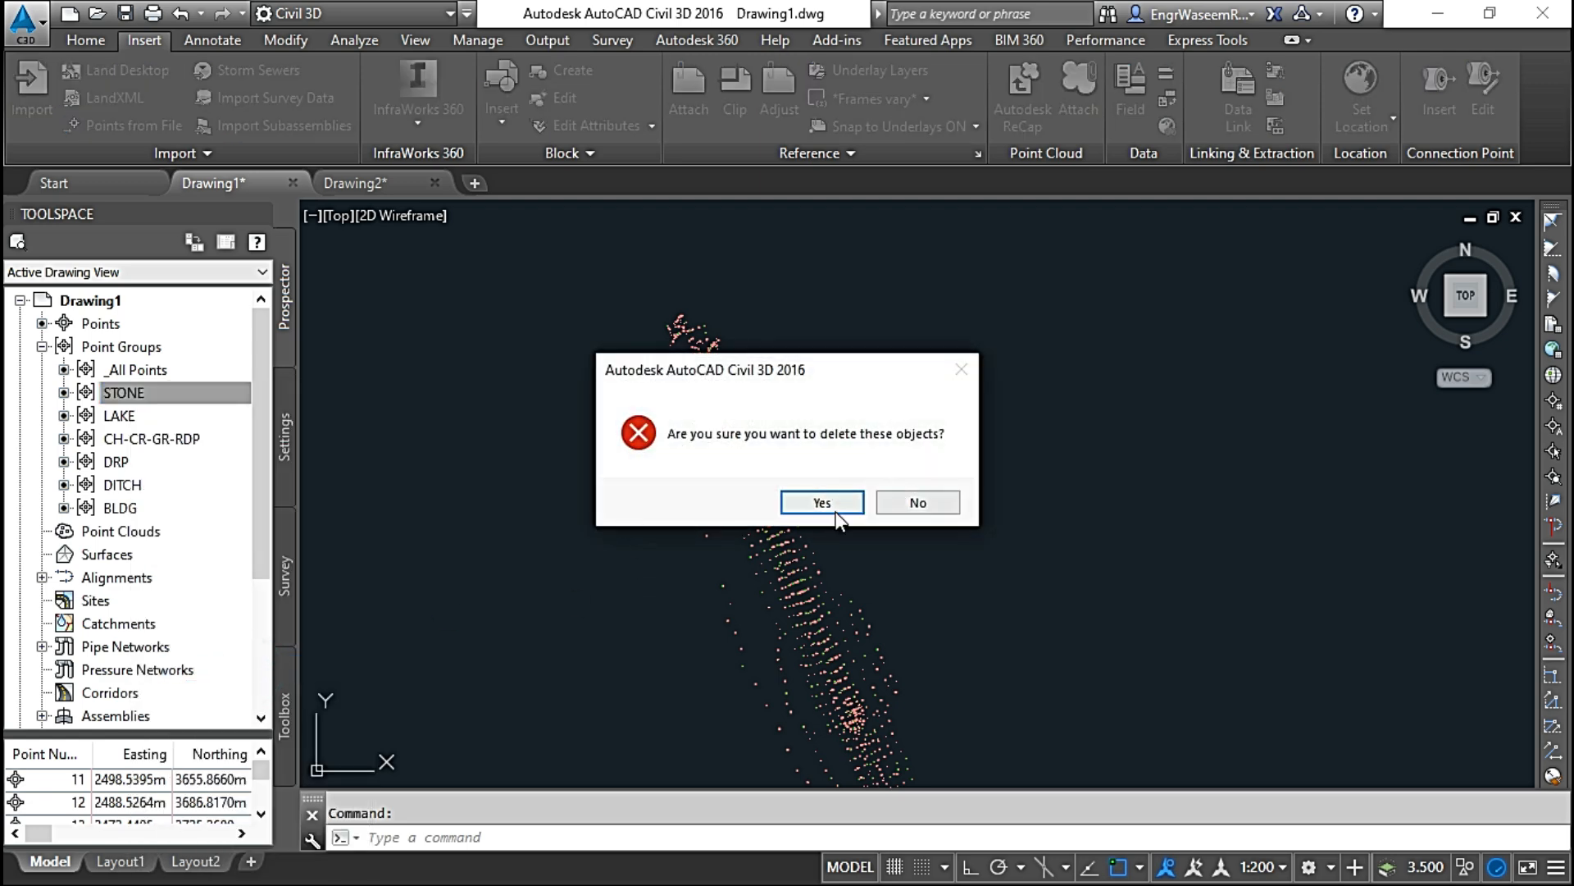
left_click(917, 502)
Step: Select the points of the STONE group in the drawing, and likewise the points of the LAKE group
right_click(125, 384)
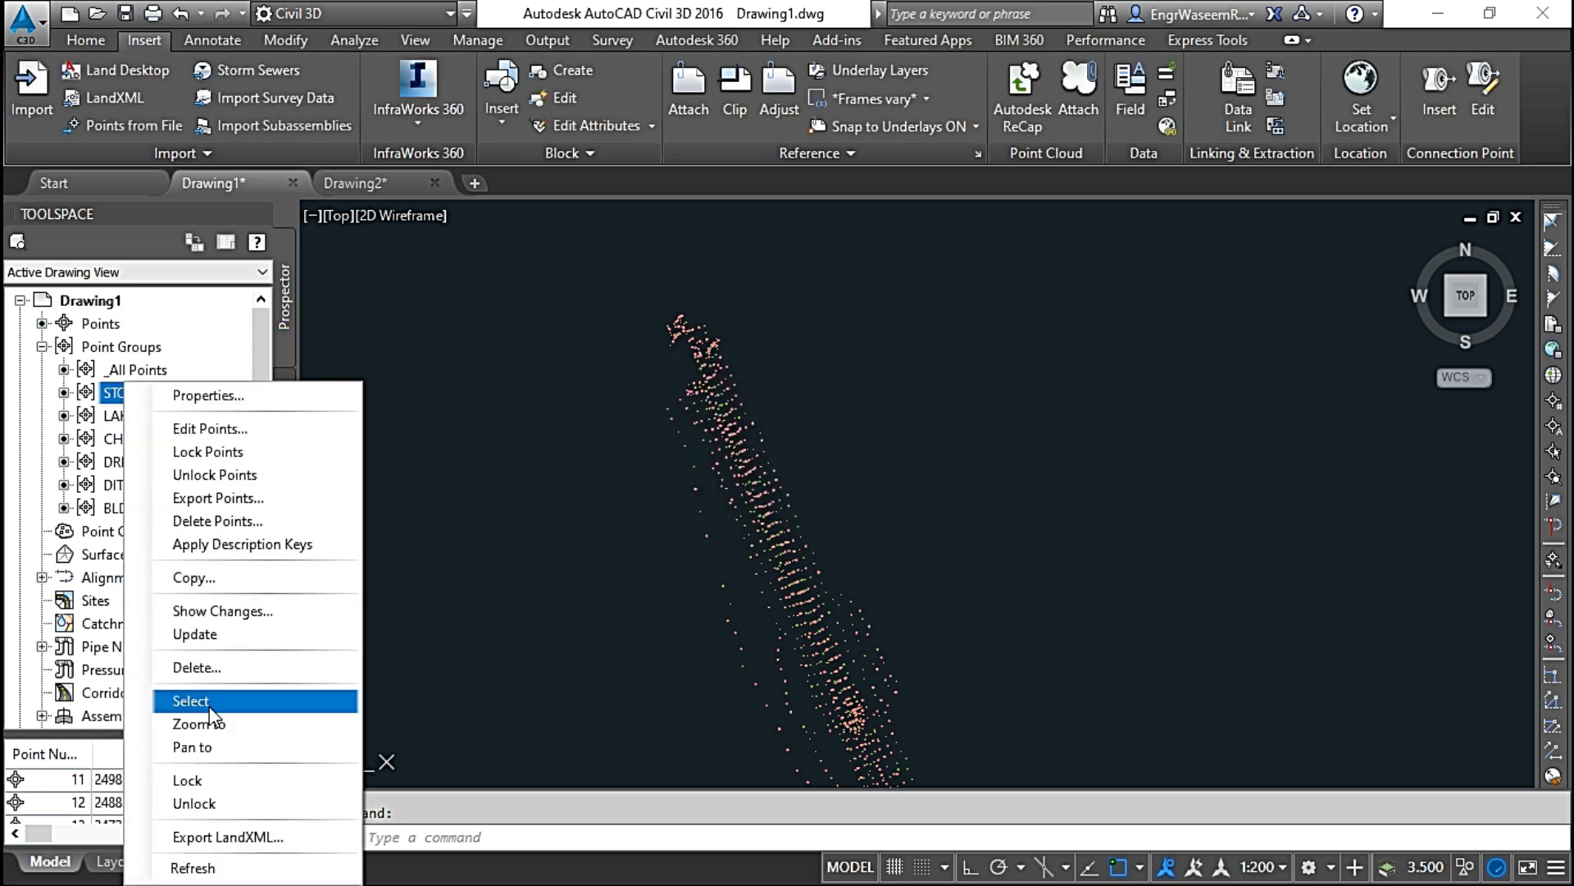
left_click(210, 704)
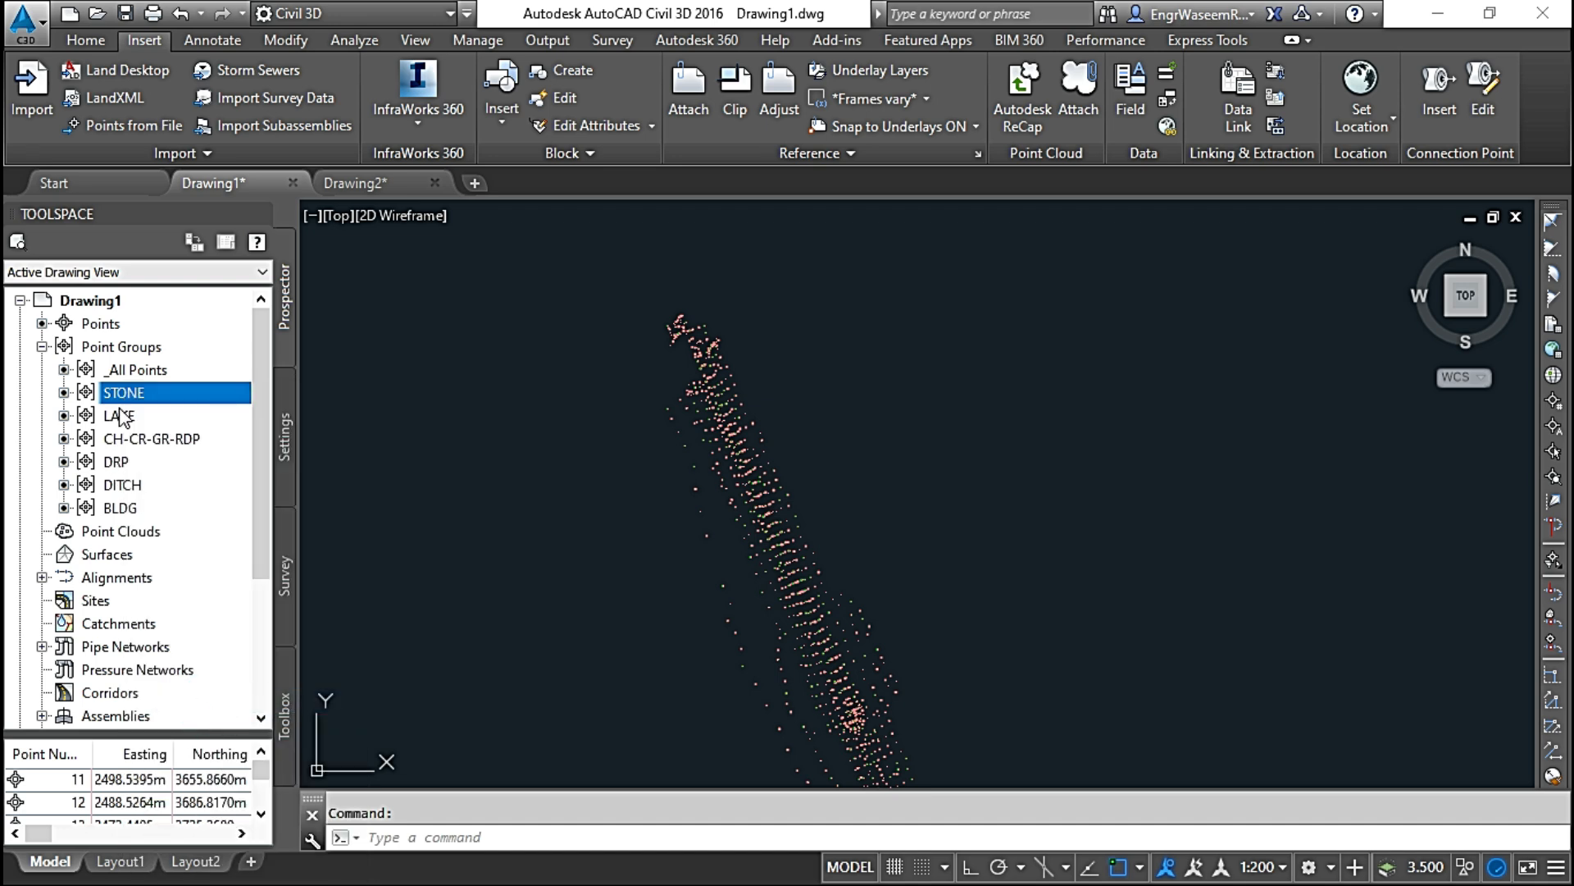
scroll(721, 542, "up", 3)
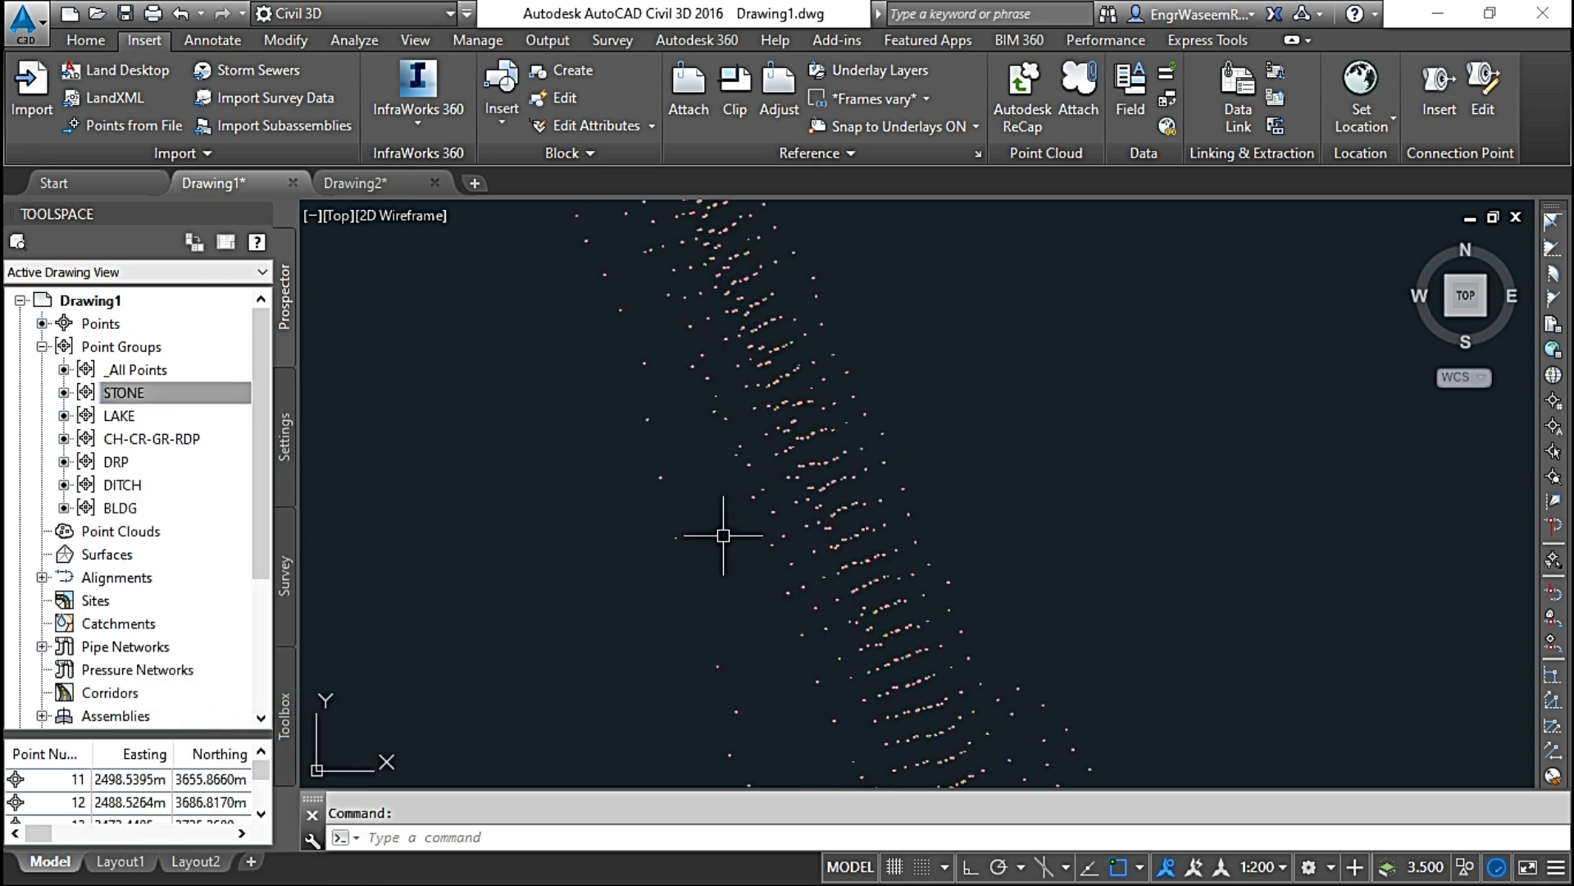
left_click(118, 416)
right_click(119, 418)
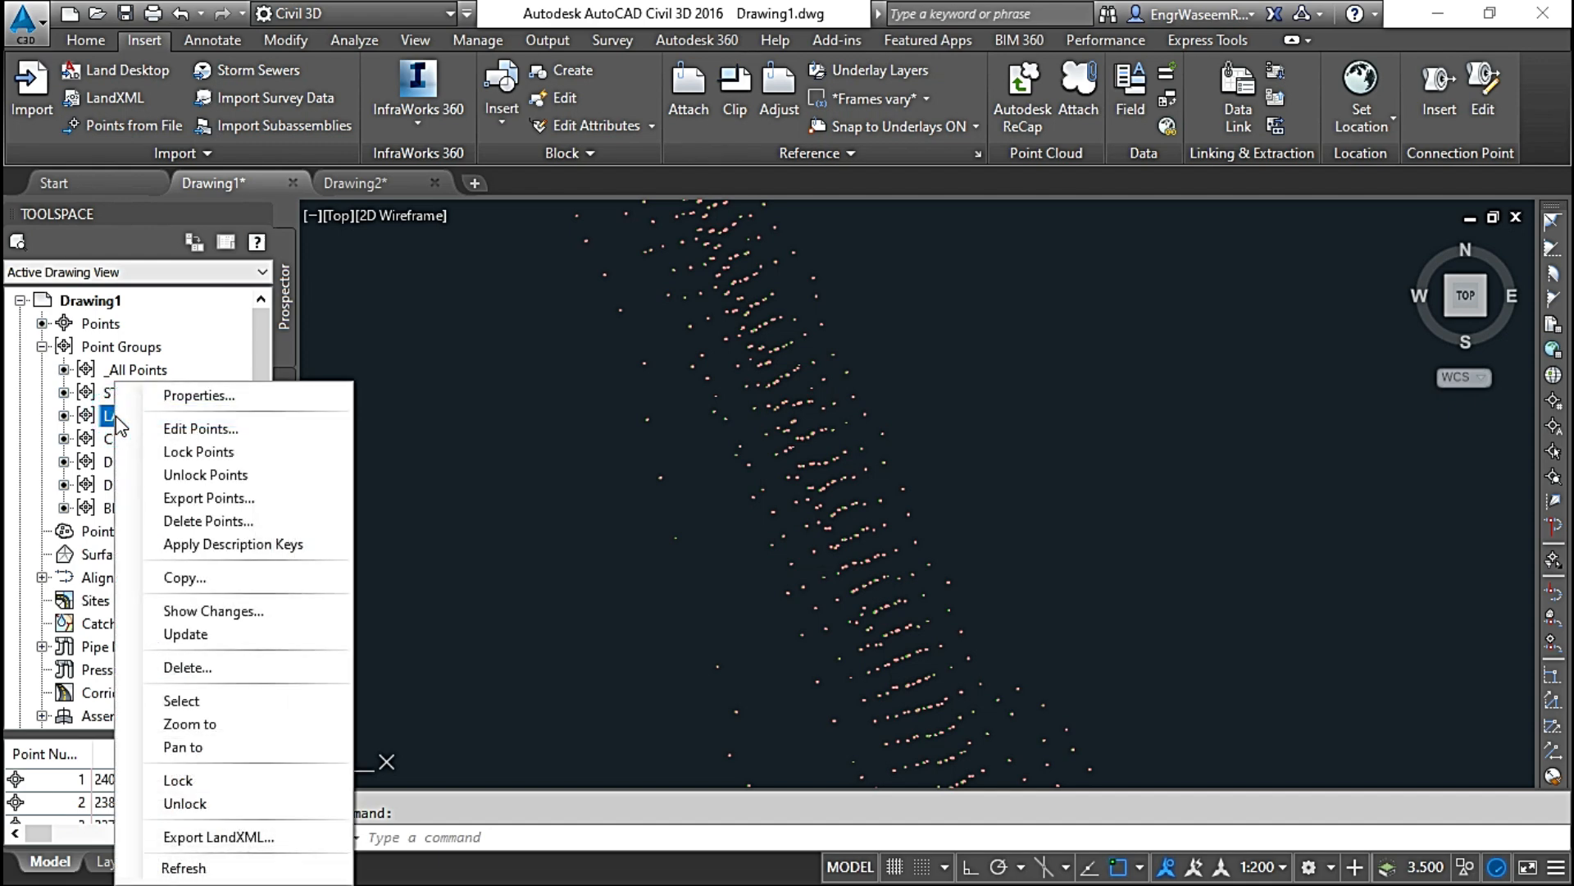
left_click(193, 703)
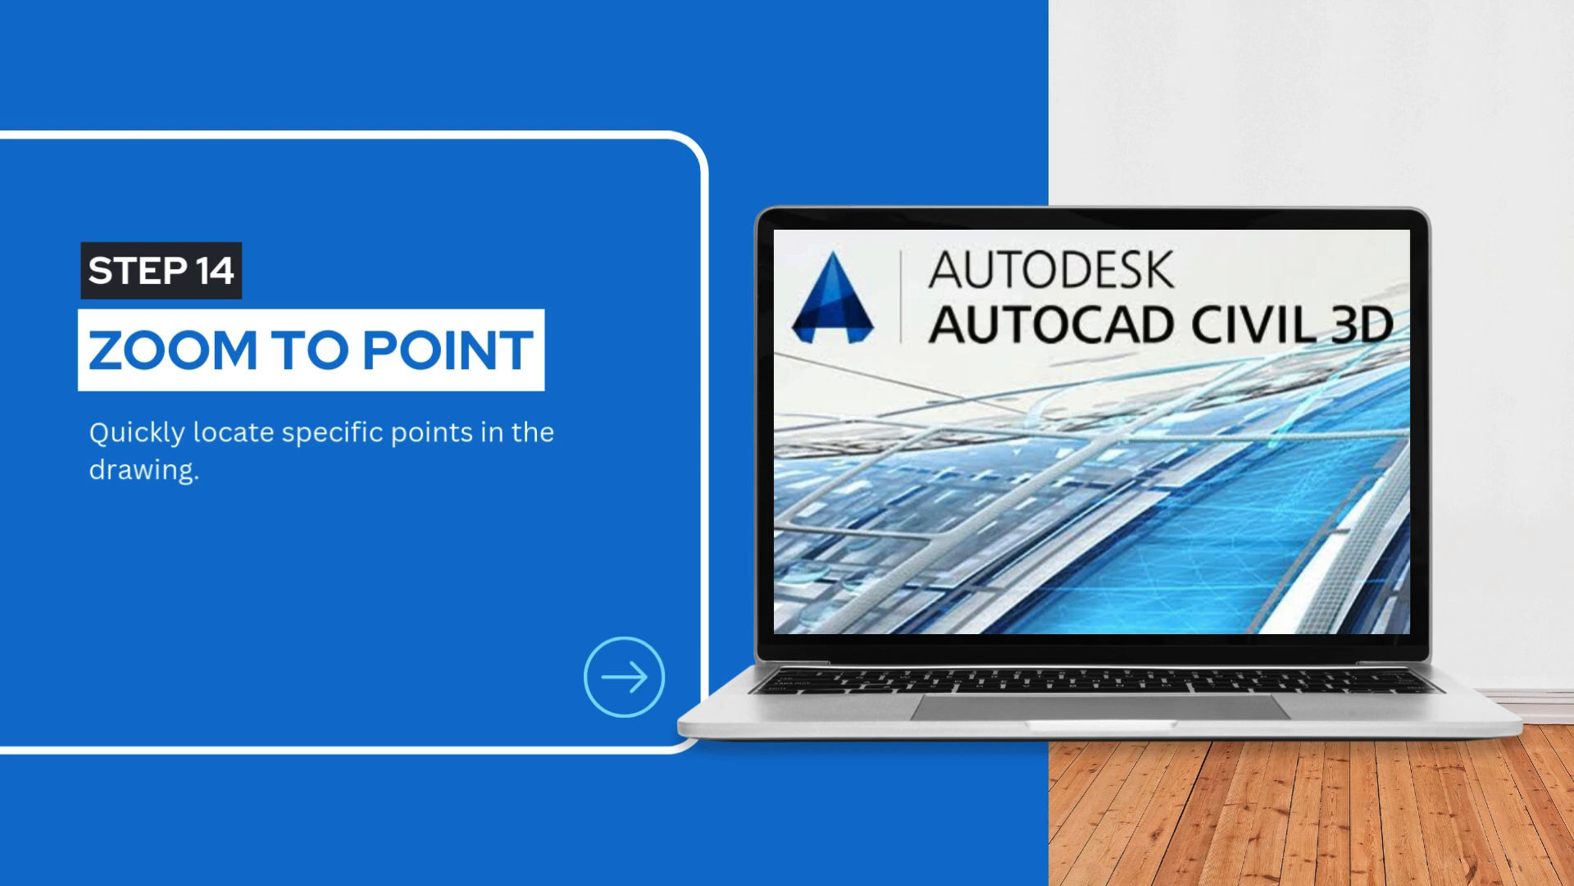
Step: Zoom the drawing to the LAKE point group and pan the view to it
right_click(184, 420)
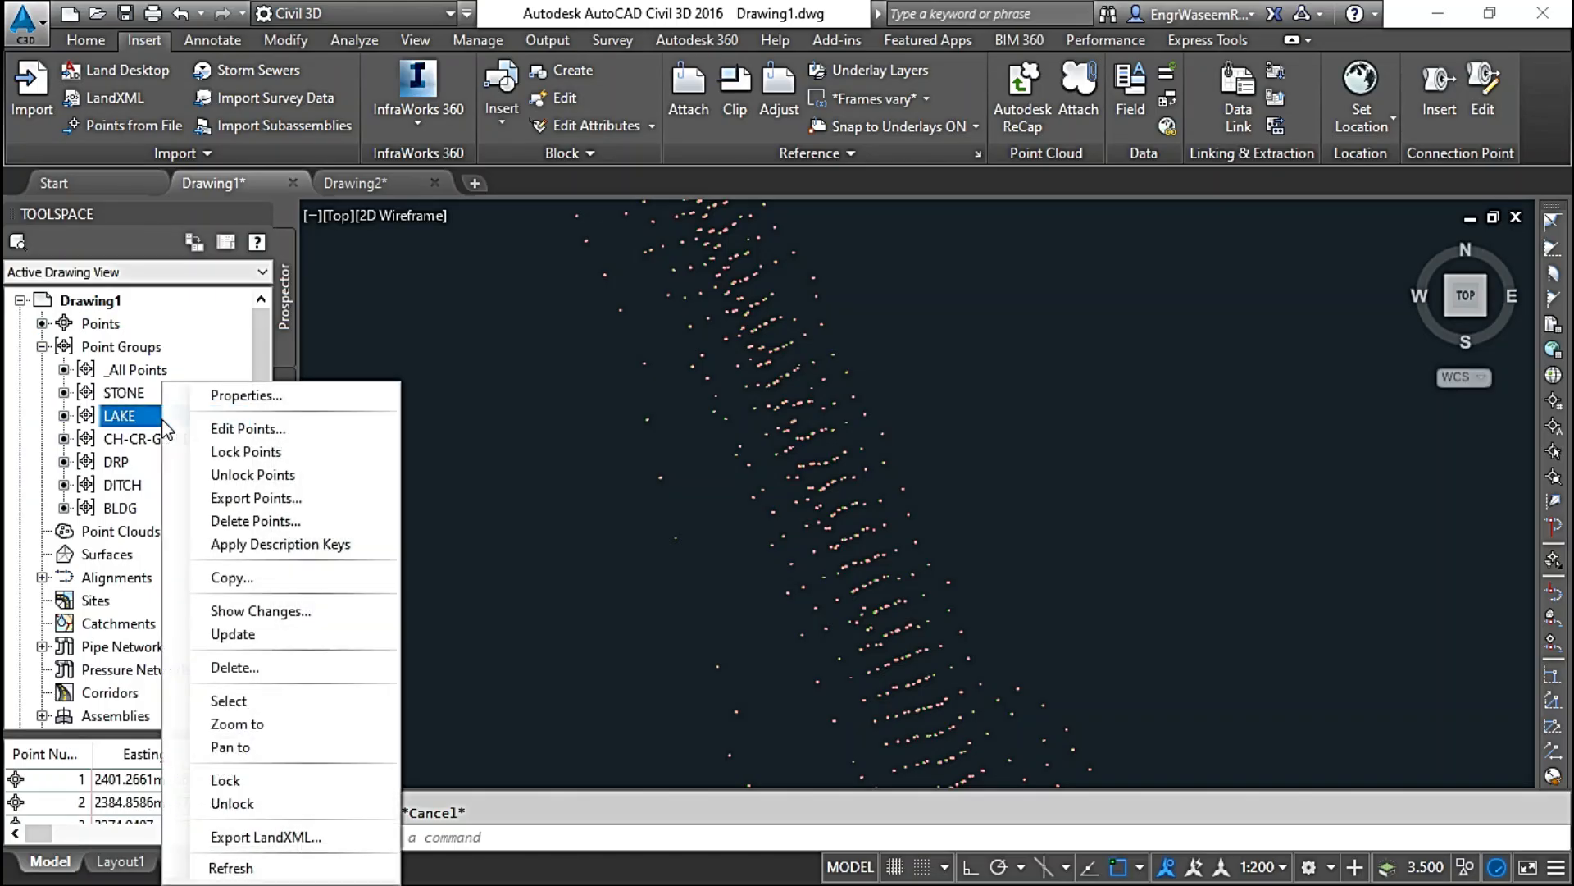
left_click(237, 724)
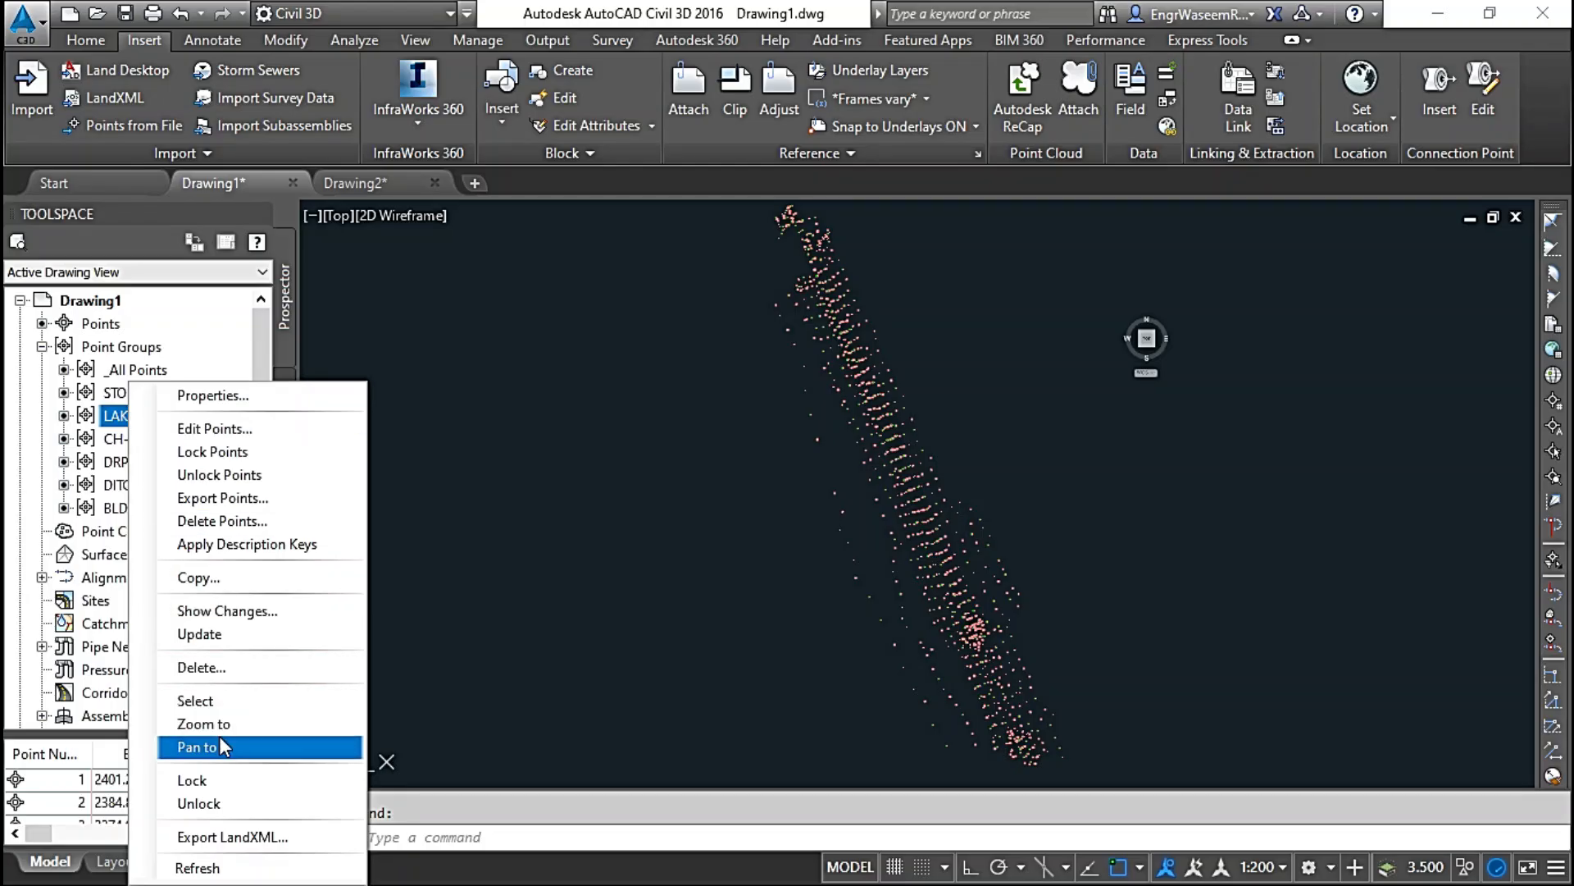
left_click(219, 736)
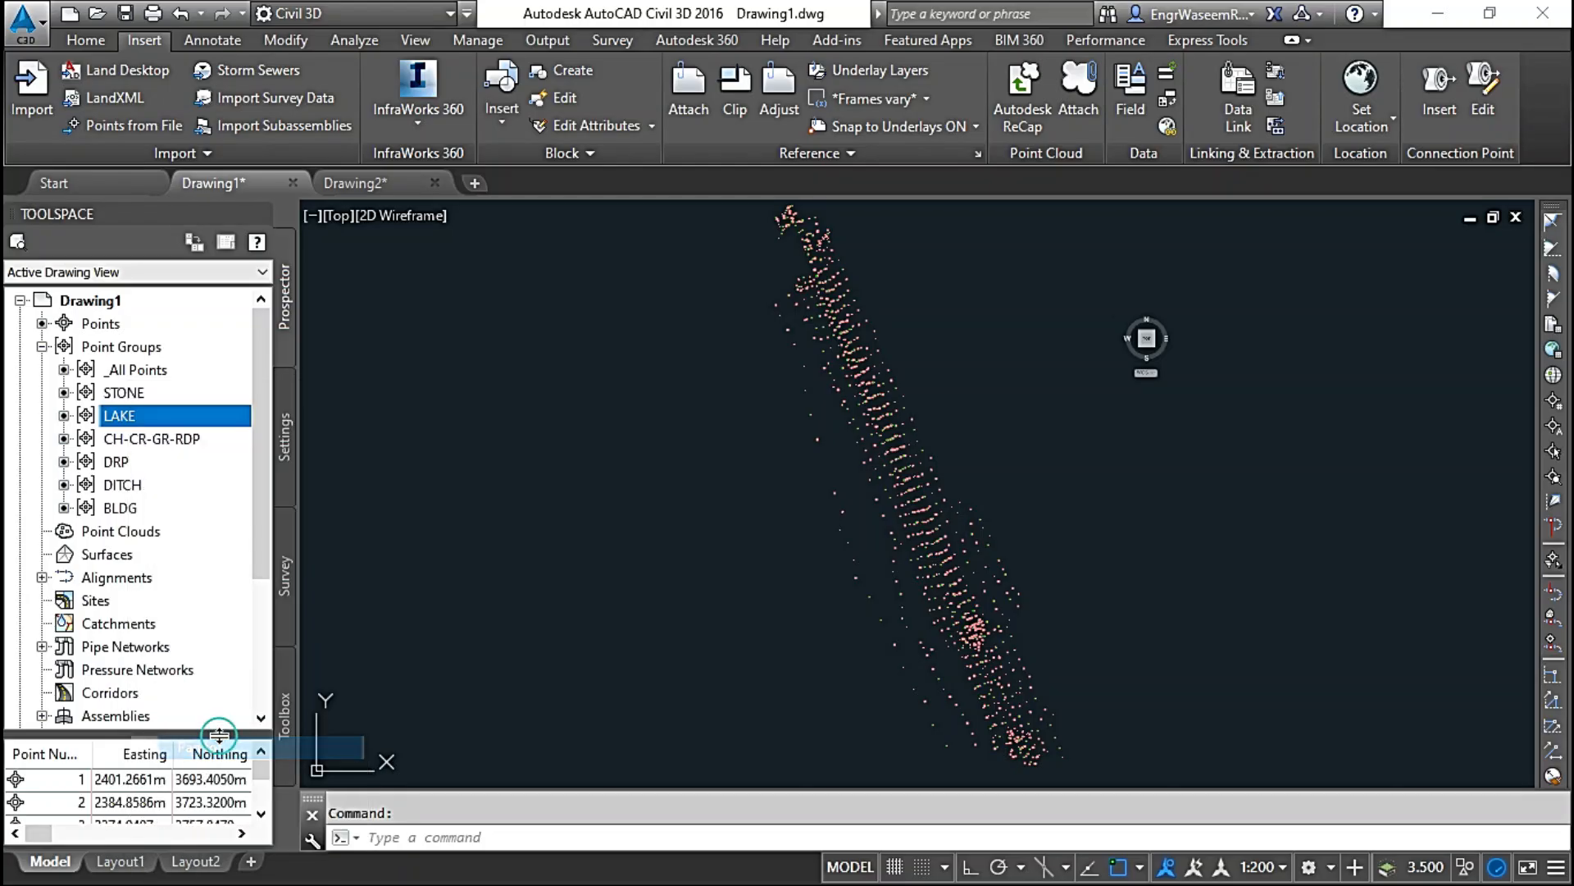
right_click(131, 423)
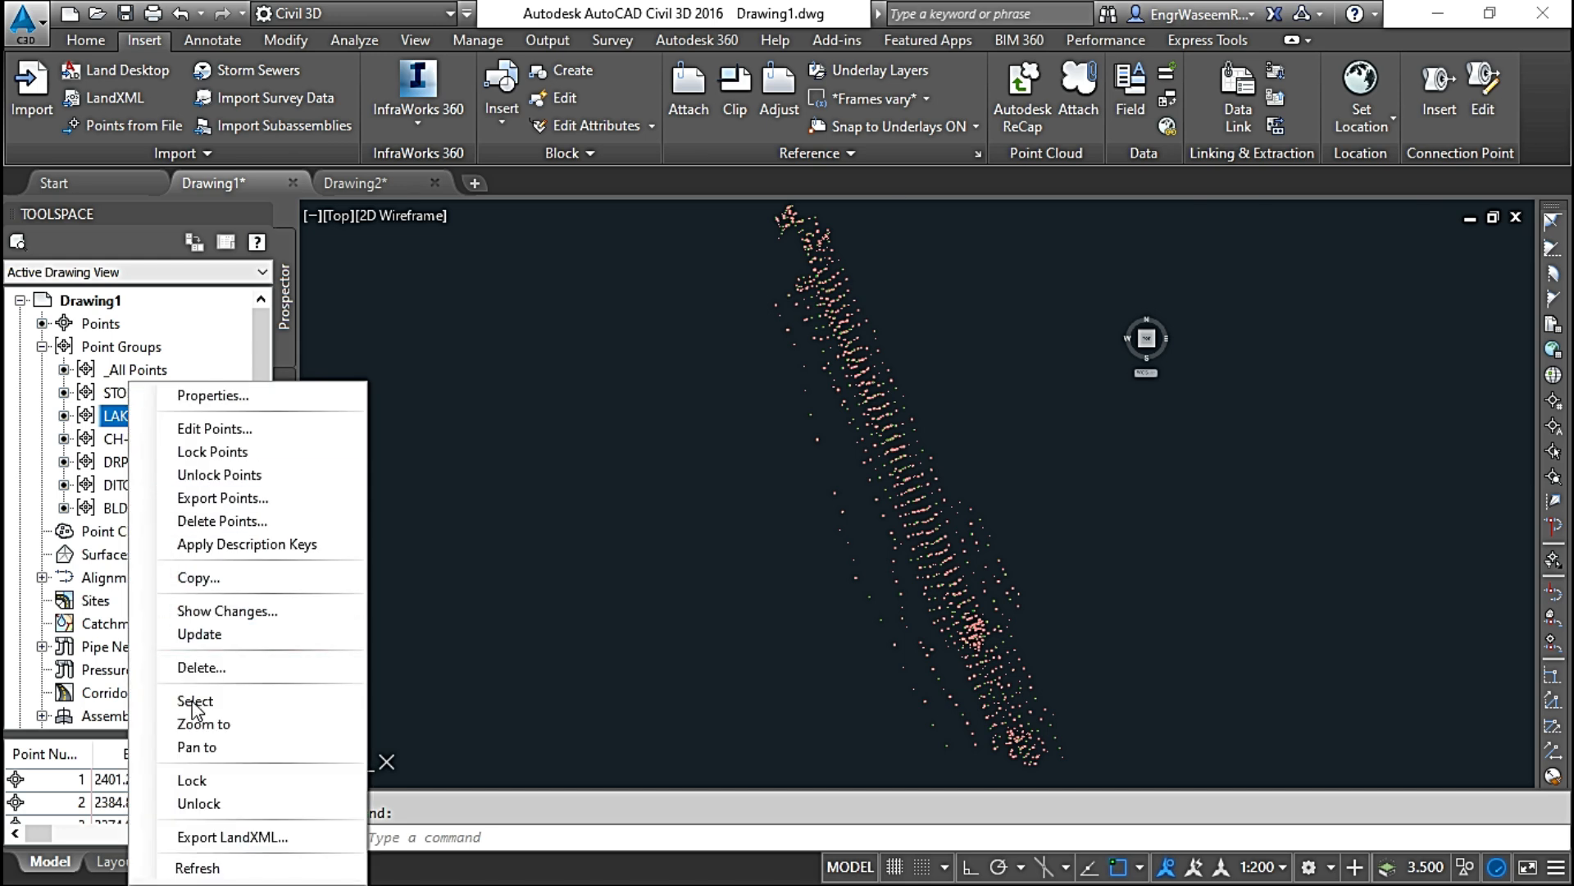
left_click(219, 789)
right_click(140, 415)
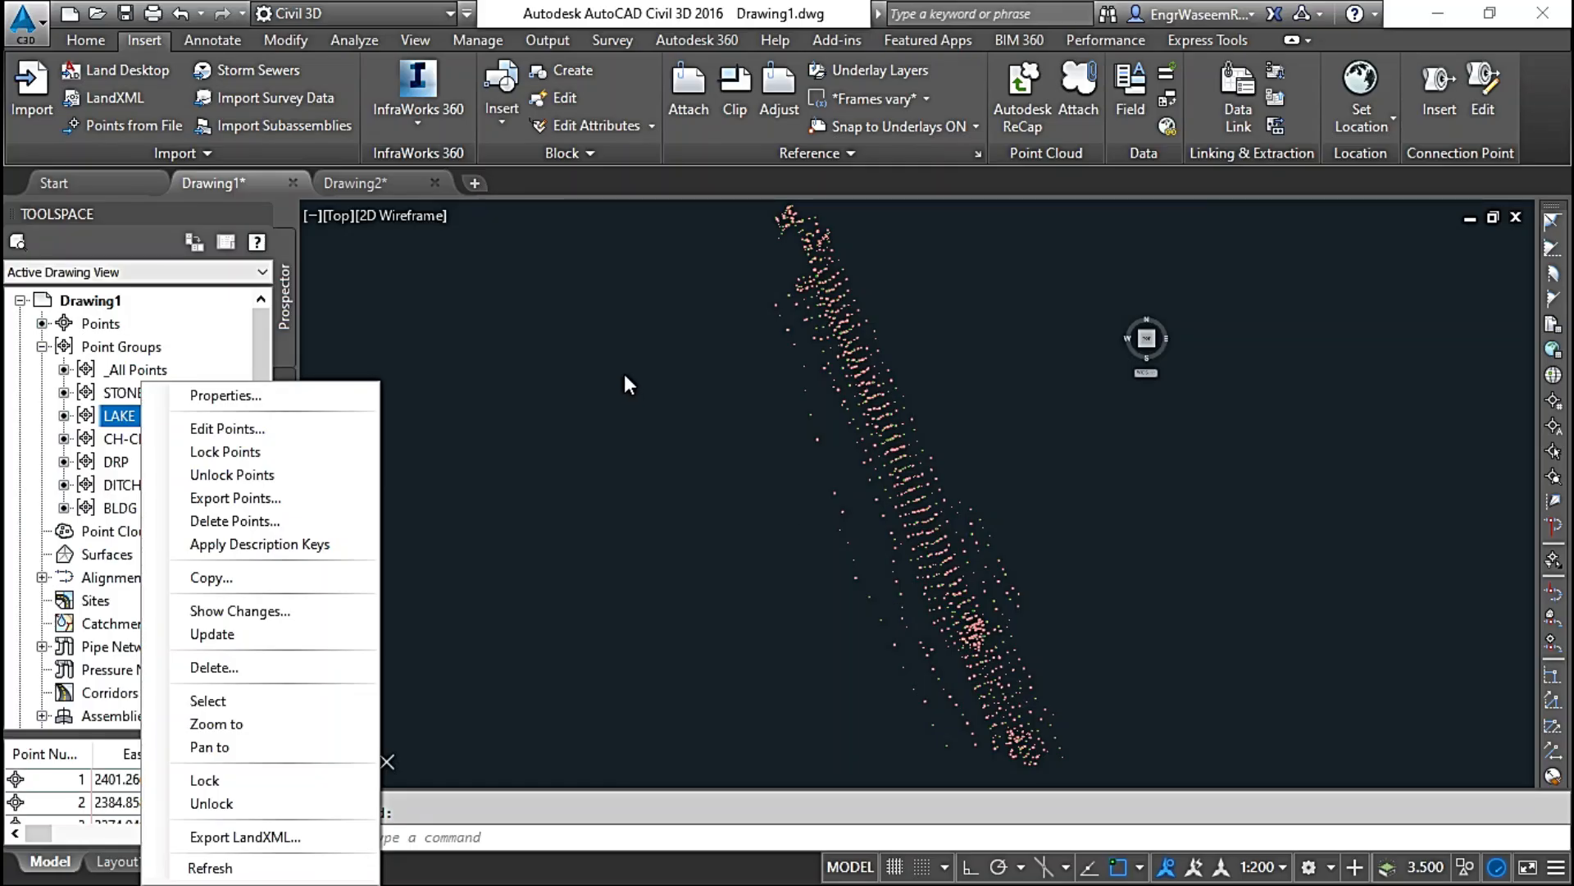
Step: Examine the labelled points around points 391, 397 and 440 for a free spot for a new point
left_click(624, 374)
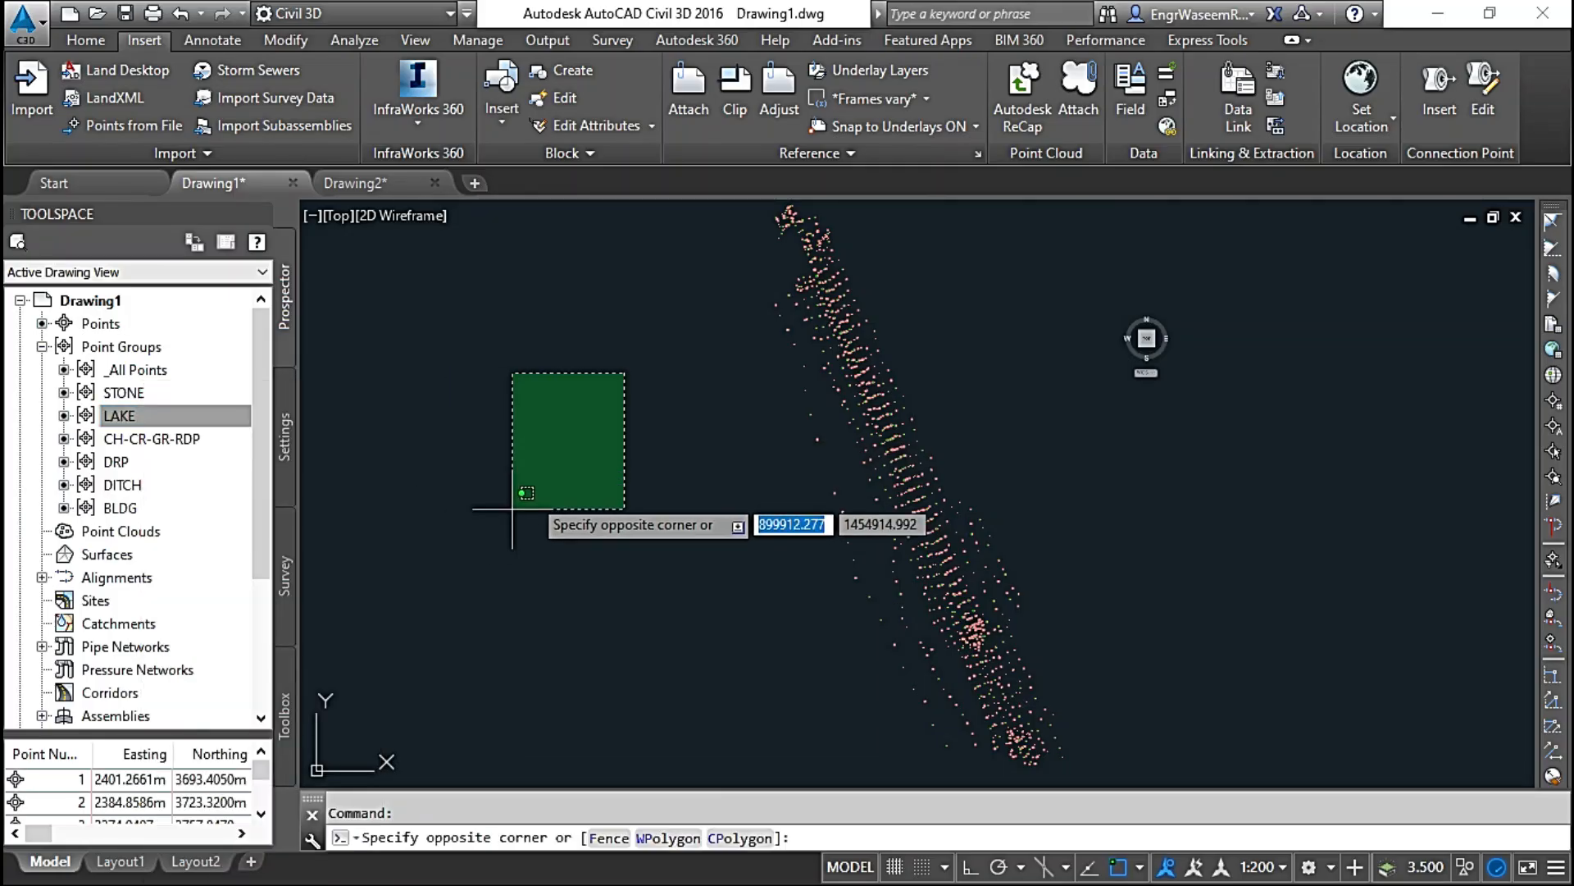
left_click(525, 490)
scroll(742, 326, "up", 3)
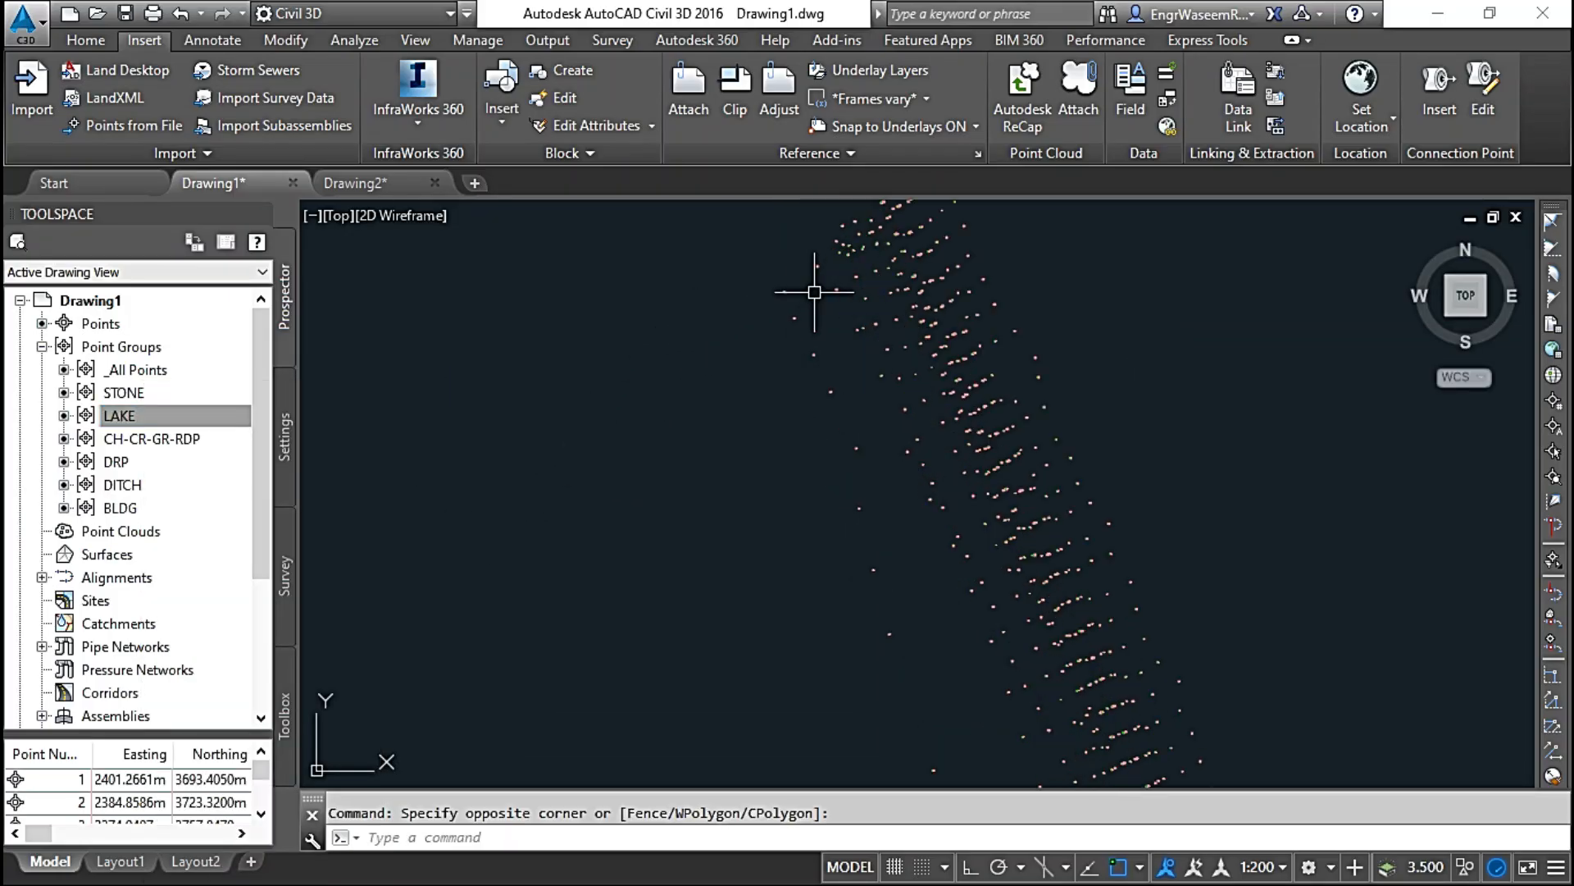
scroll(719, 302, "up", 5)
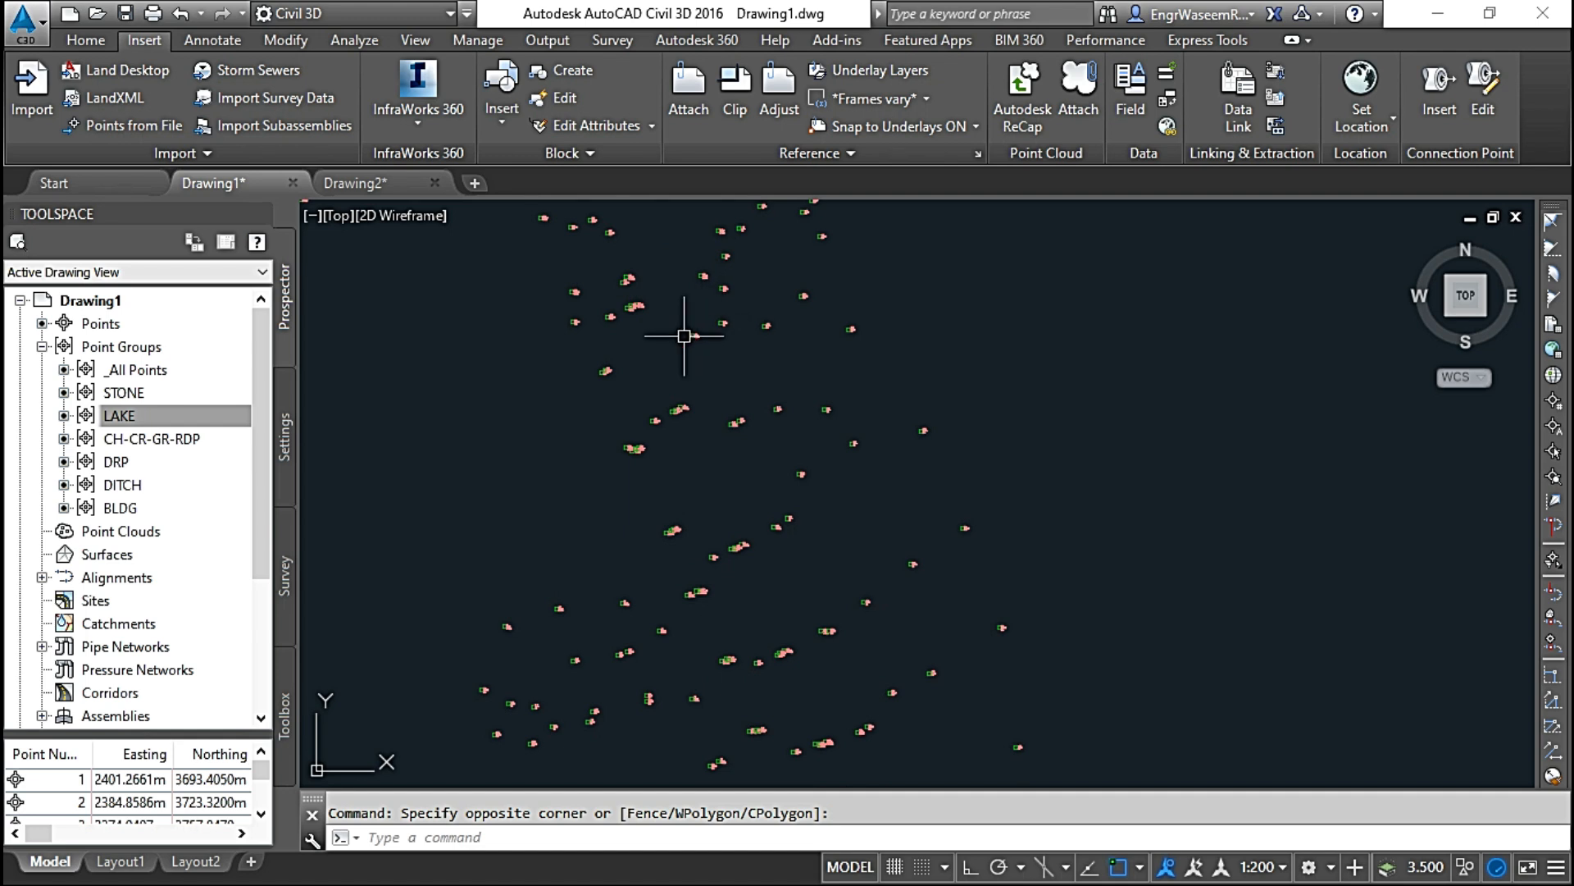
middle_click_drag(686, 327, 749, 497)
left_click(168, 373)
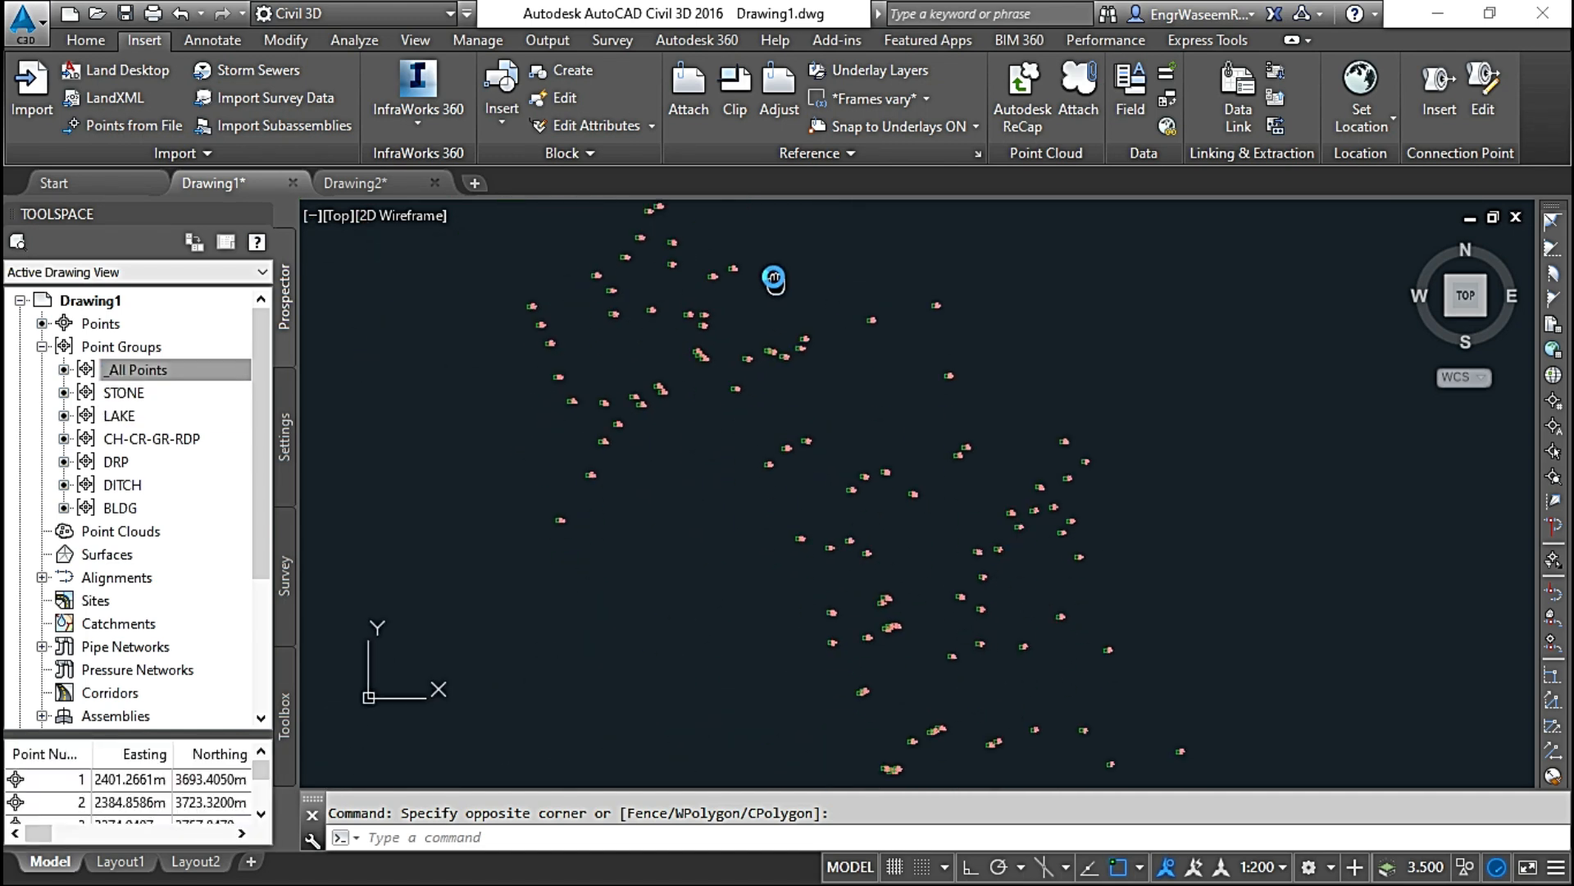
scroll(815, 377, "up", 6)
scroll(837, 377, "down", 6)
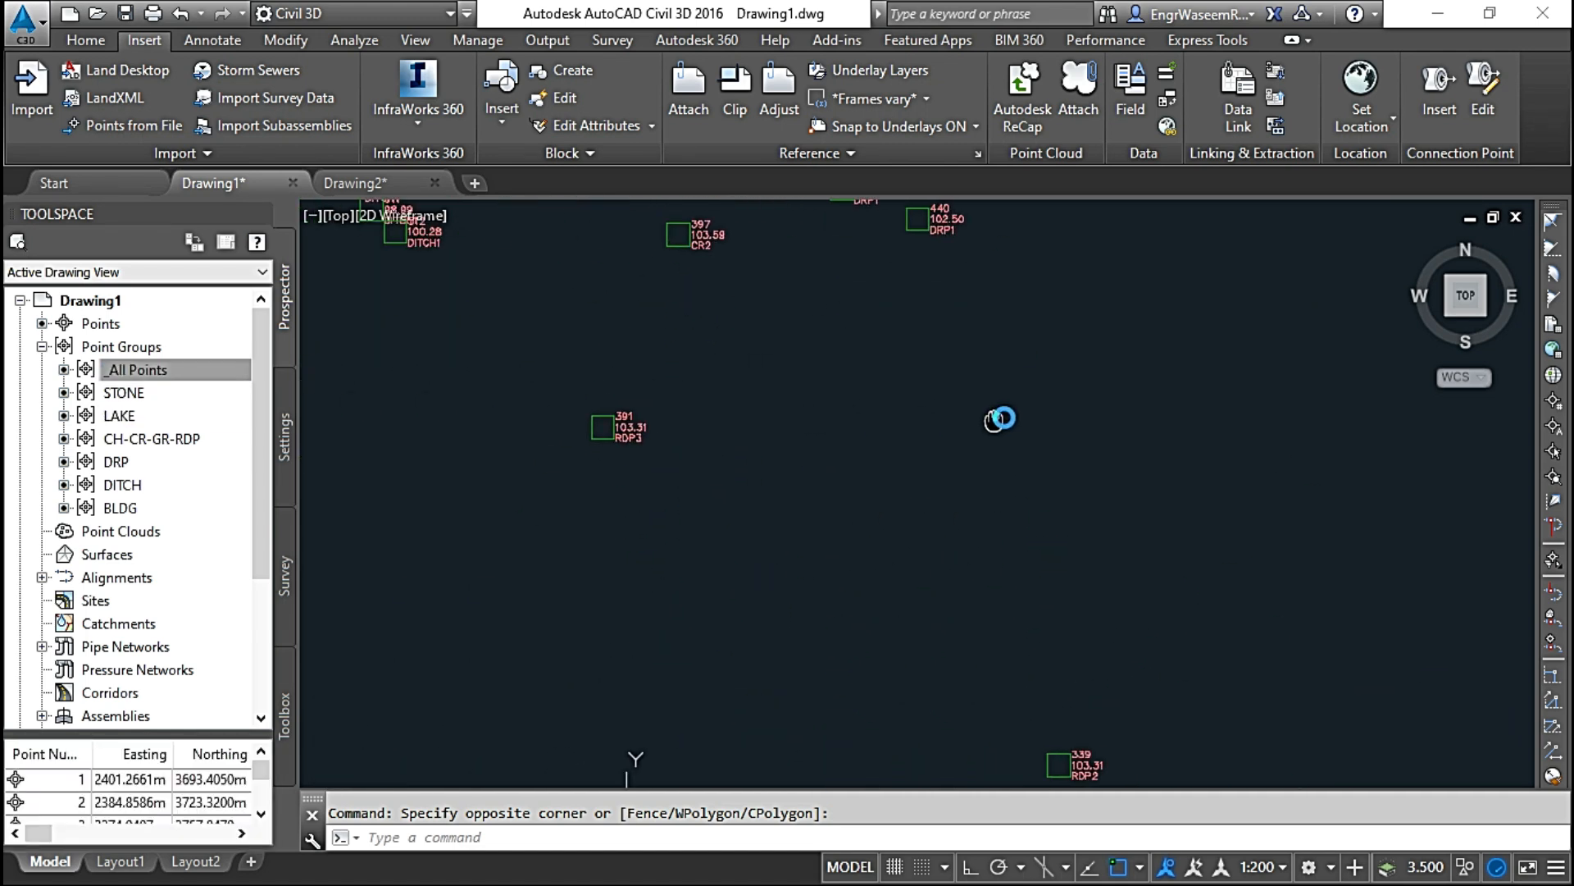
scroll(791, 365, "up", 6)
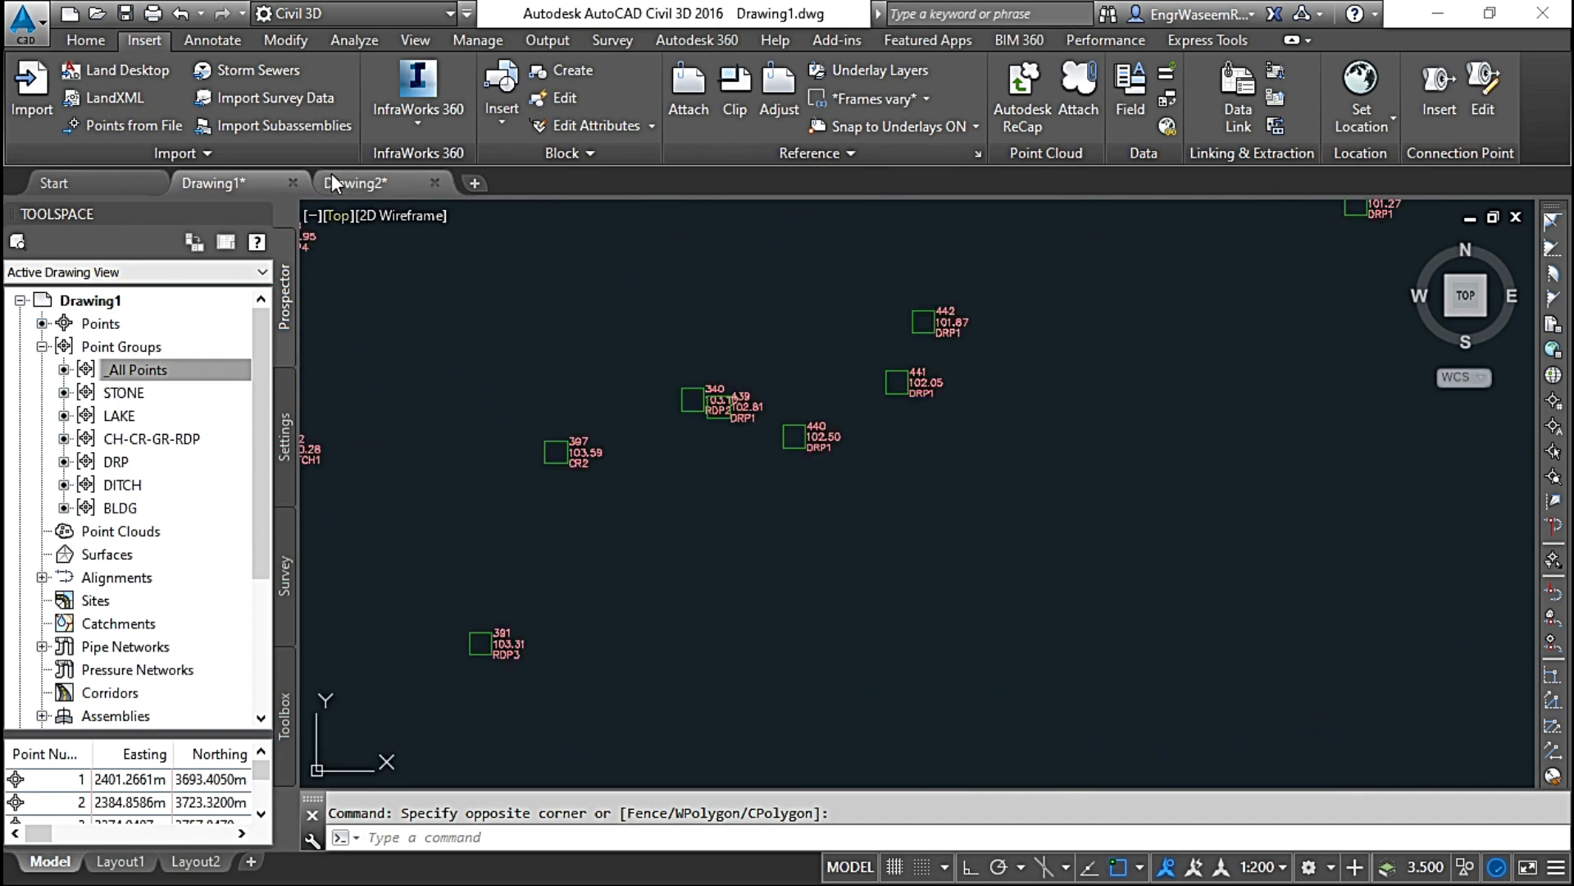
Step: Create a manual point between points 391 and 440 with description A and elevation 102.365
left_click(85, 41)
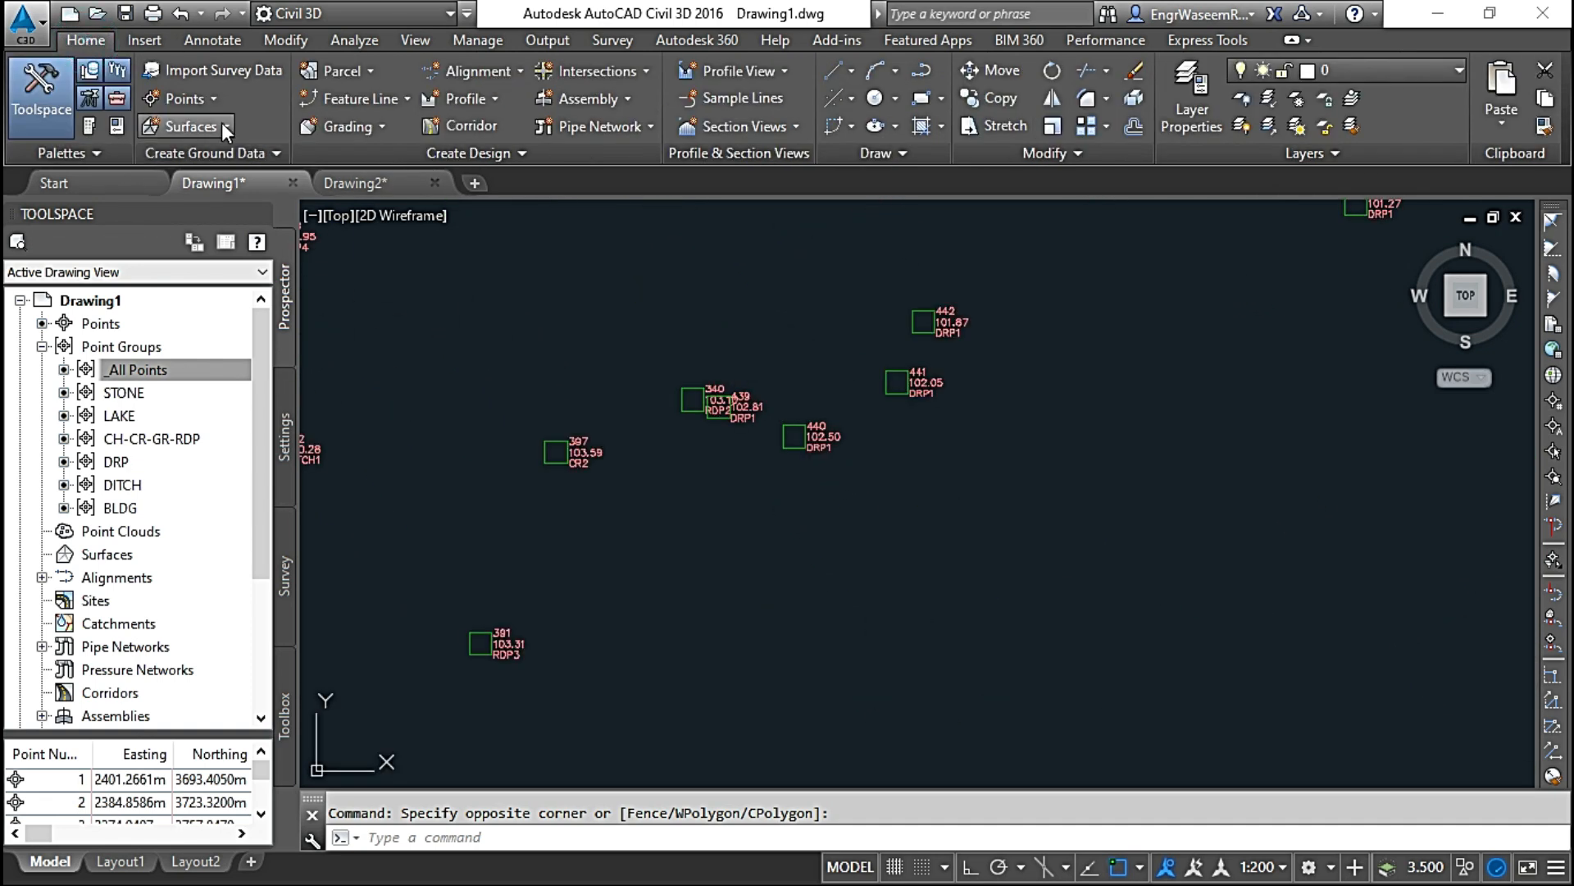
left_click(211, 98)
mouse_move(397, 159)
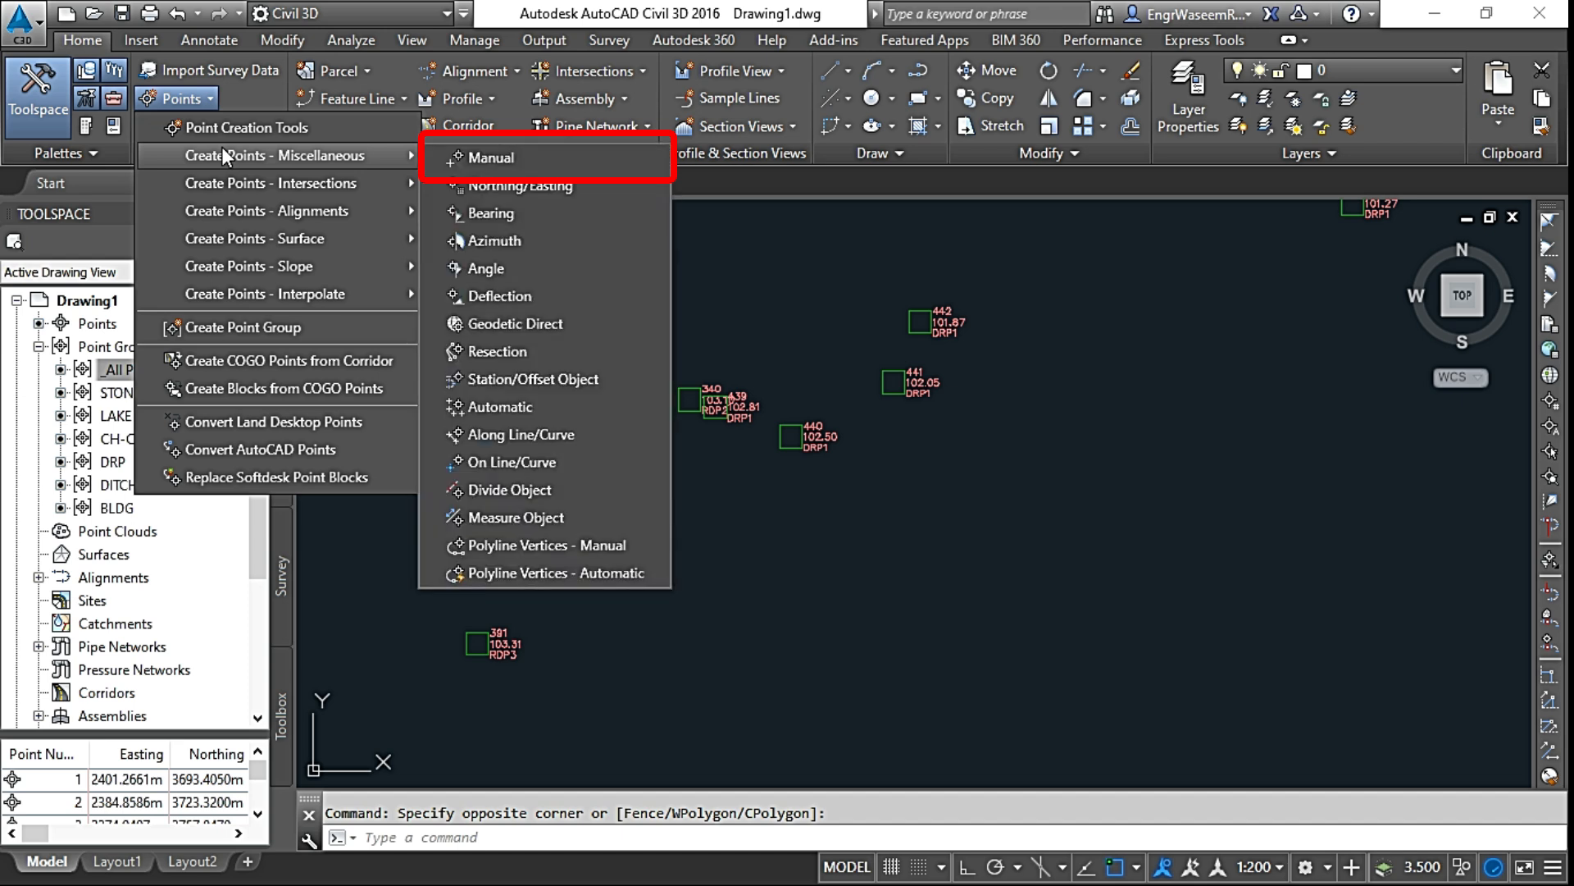
left_click(528, 162)
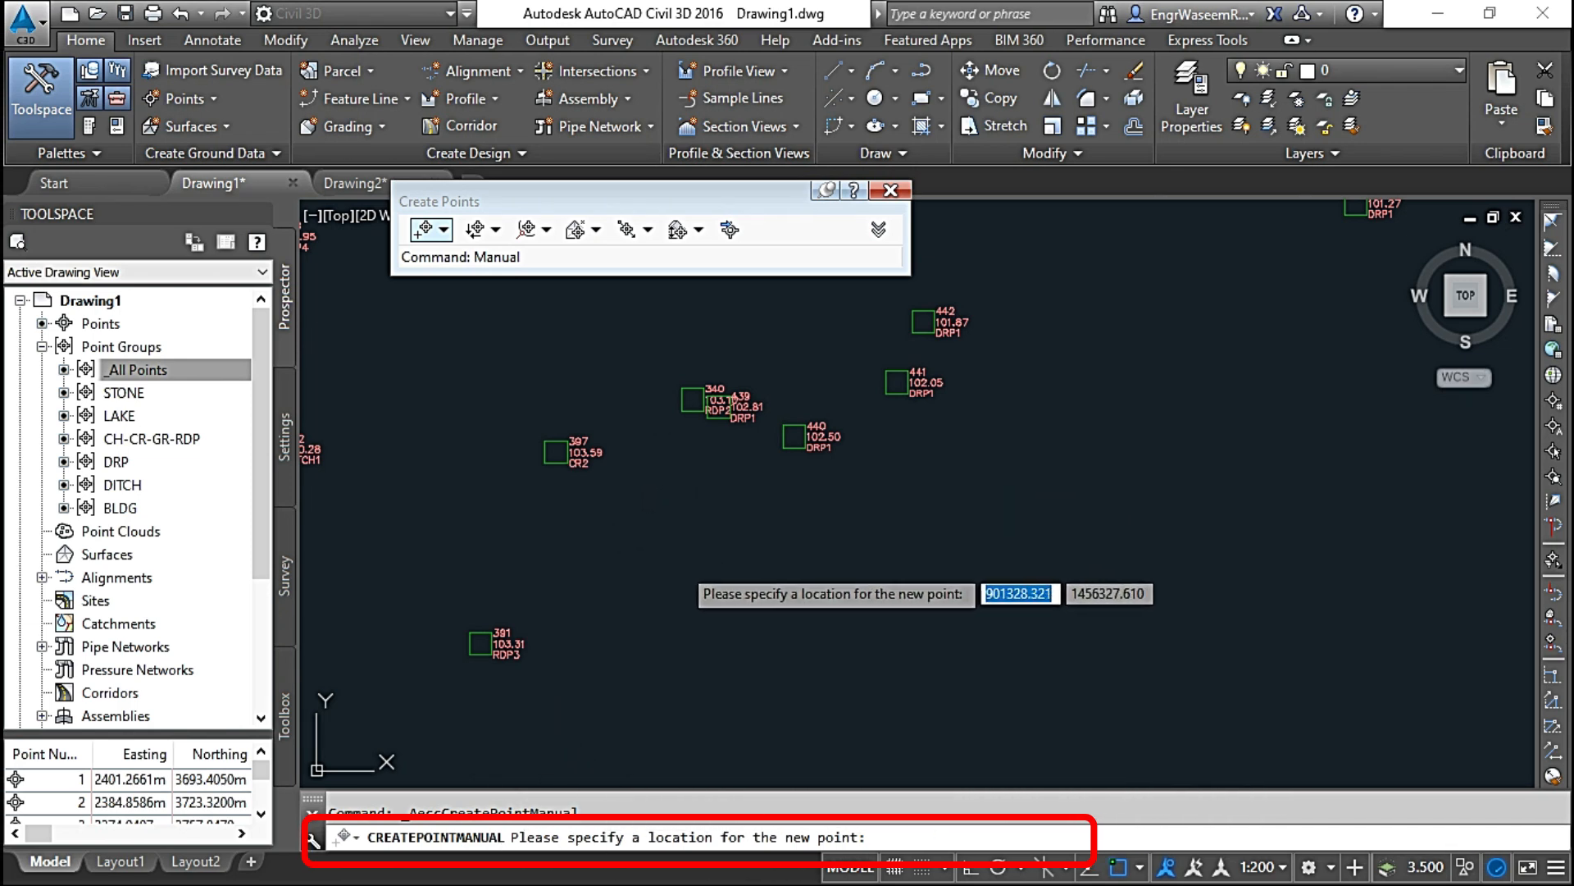
left_click(679, 562)
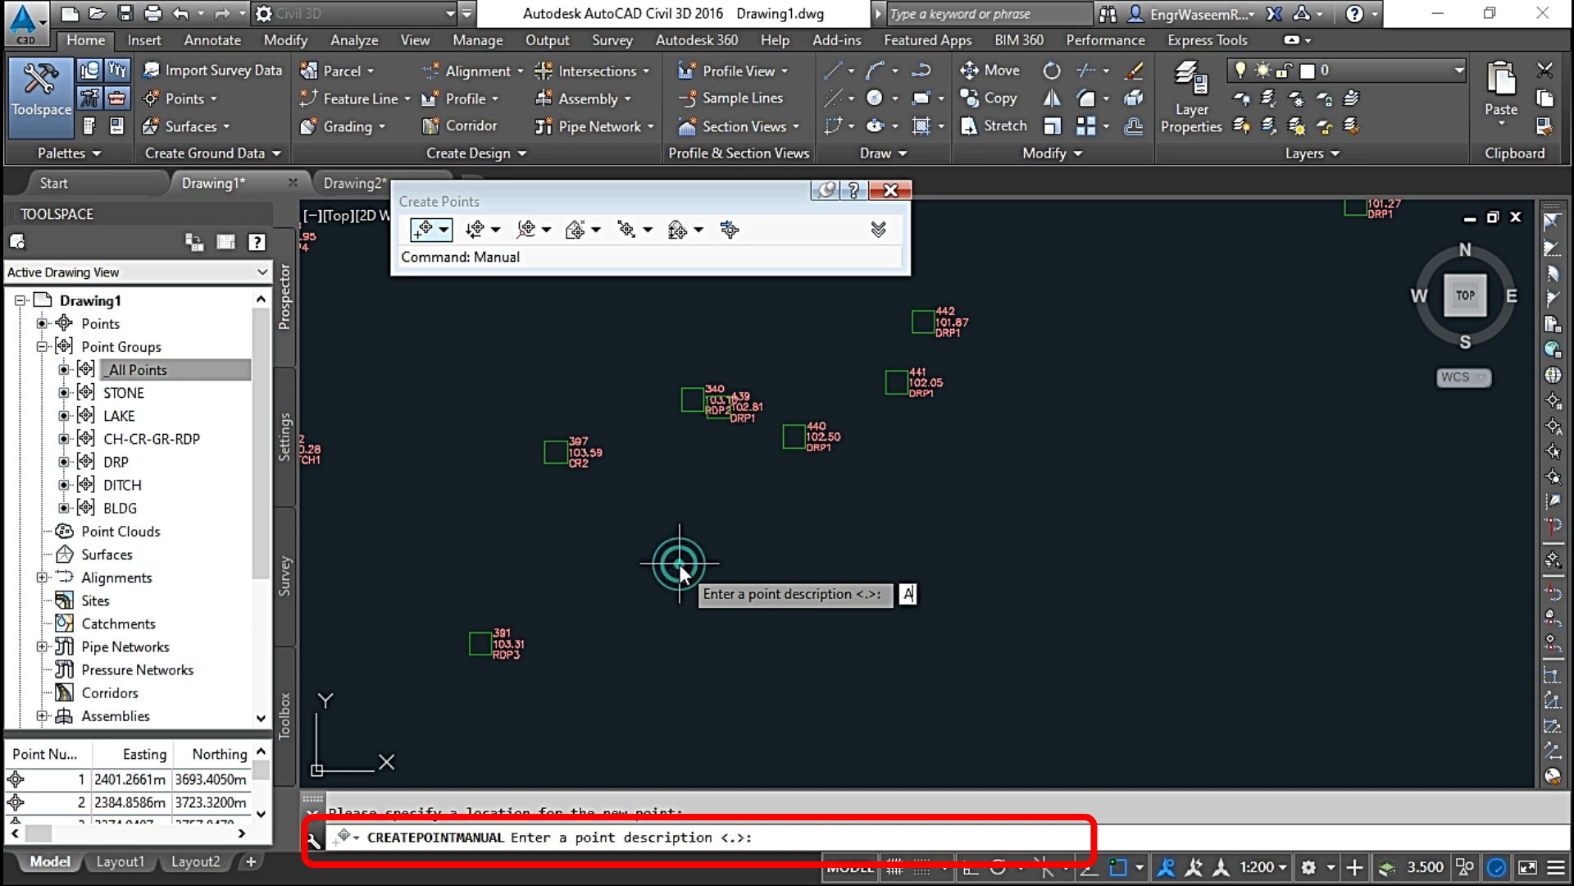
key("Return")
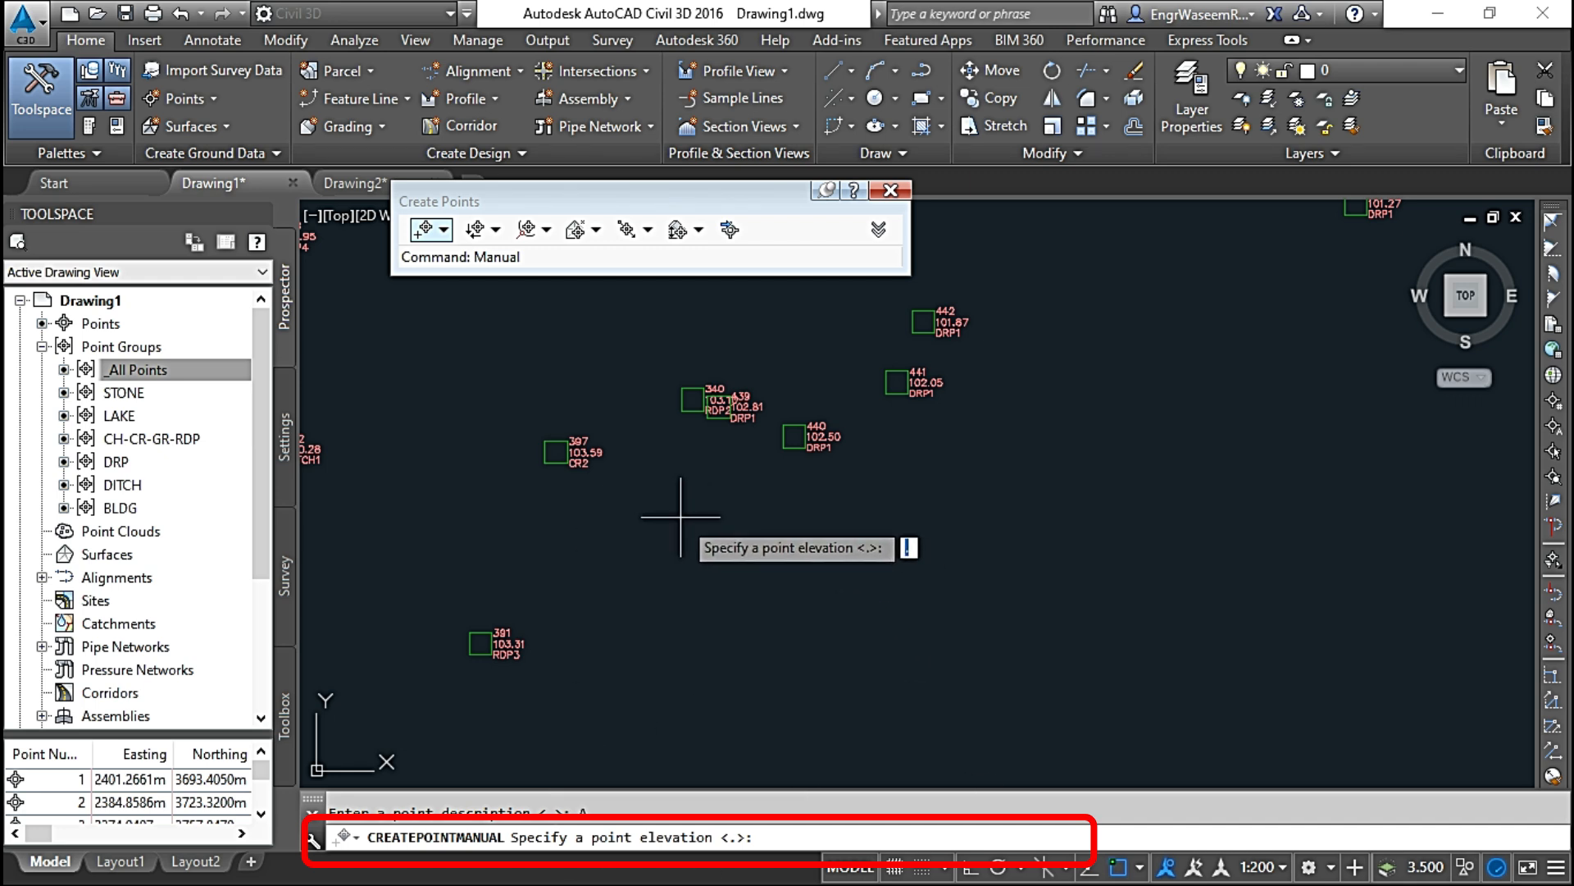
type("102.365")
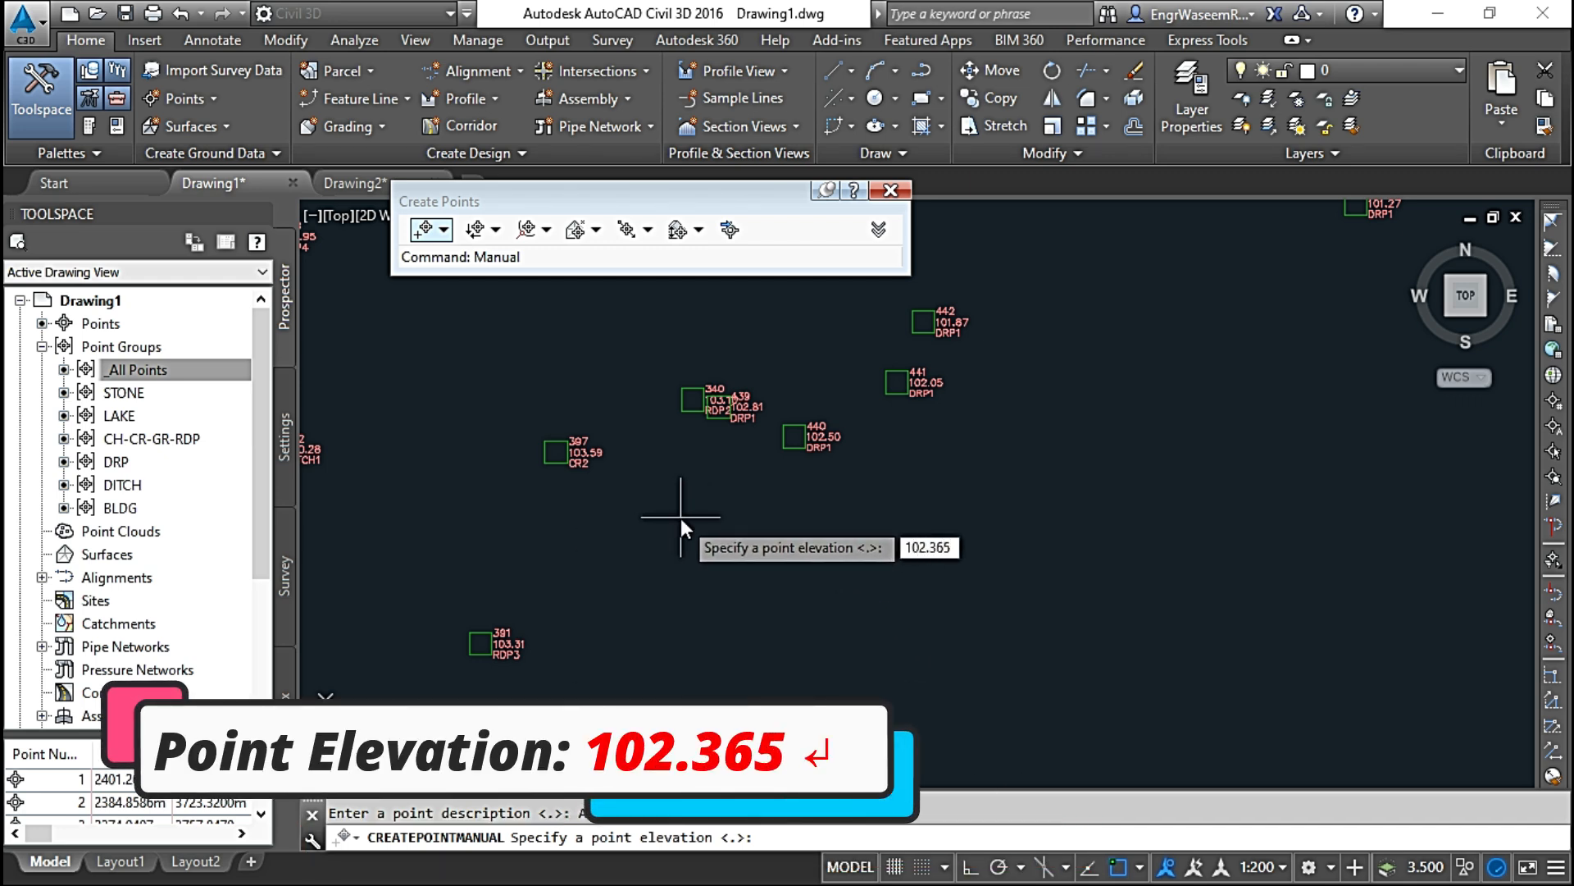
key("Return")
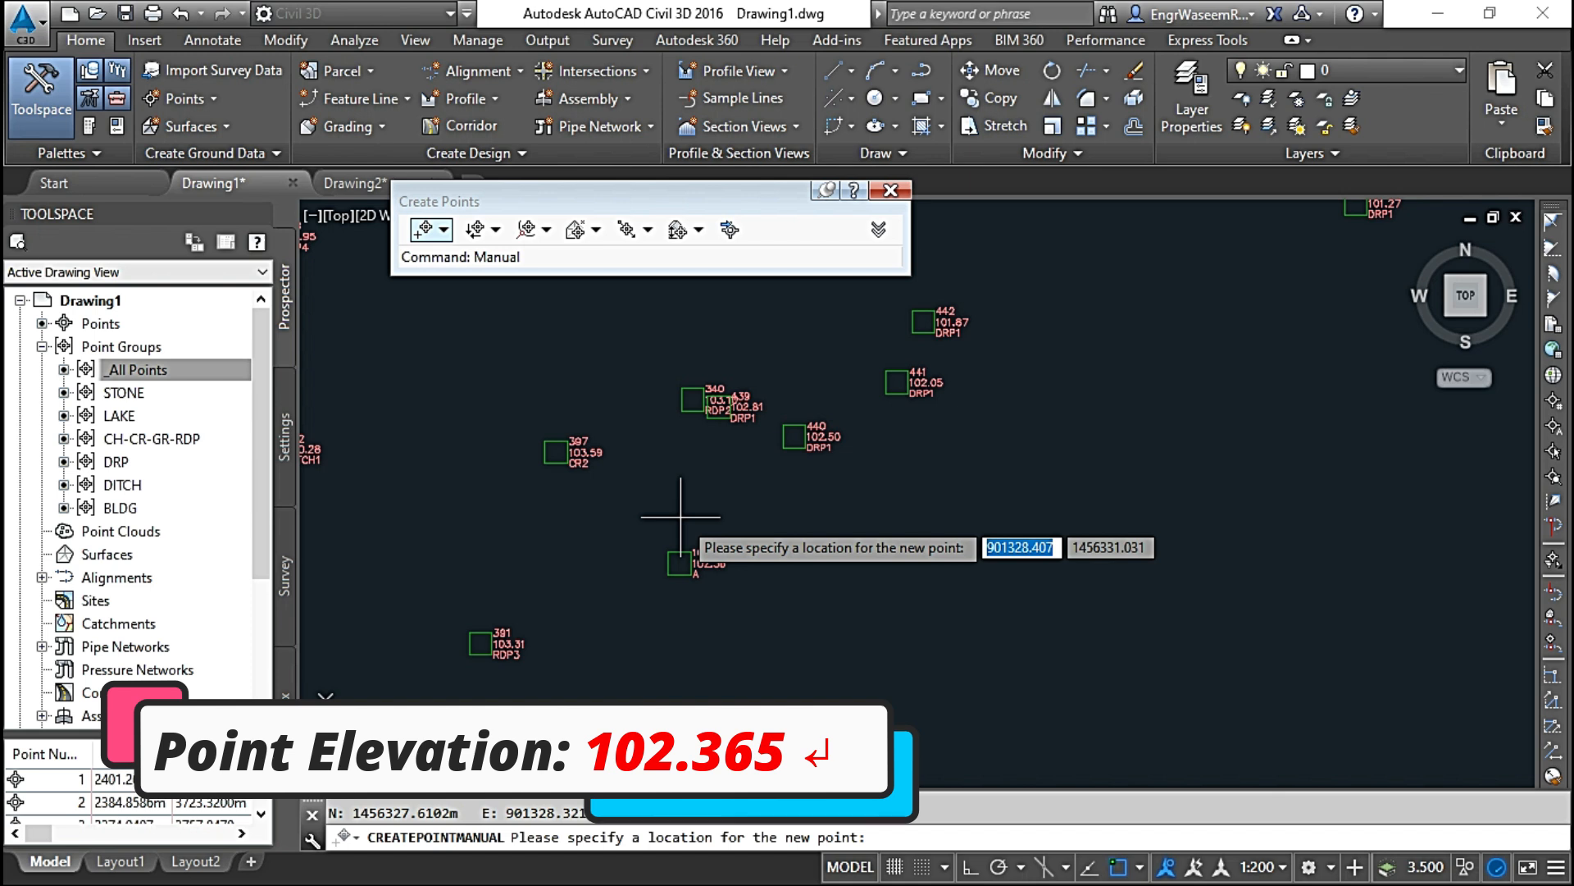
scroll(683, 574, "up", 5)
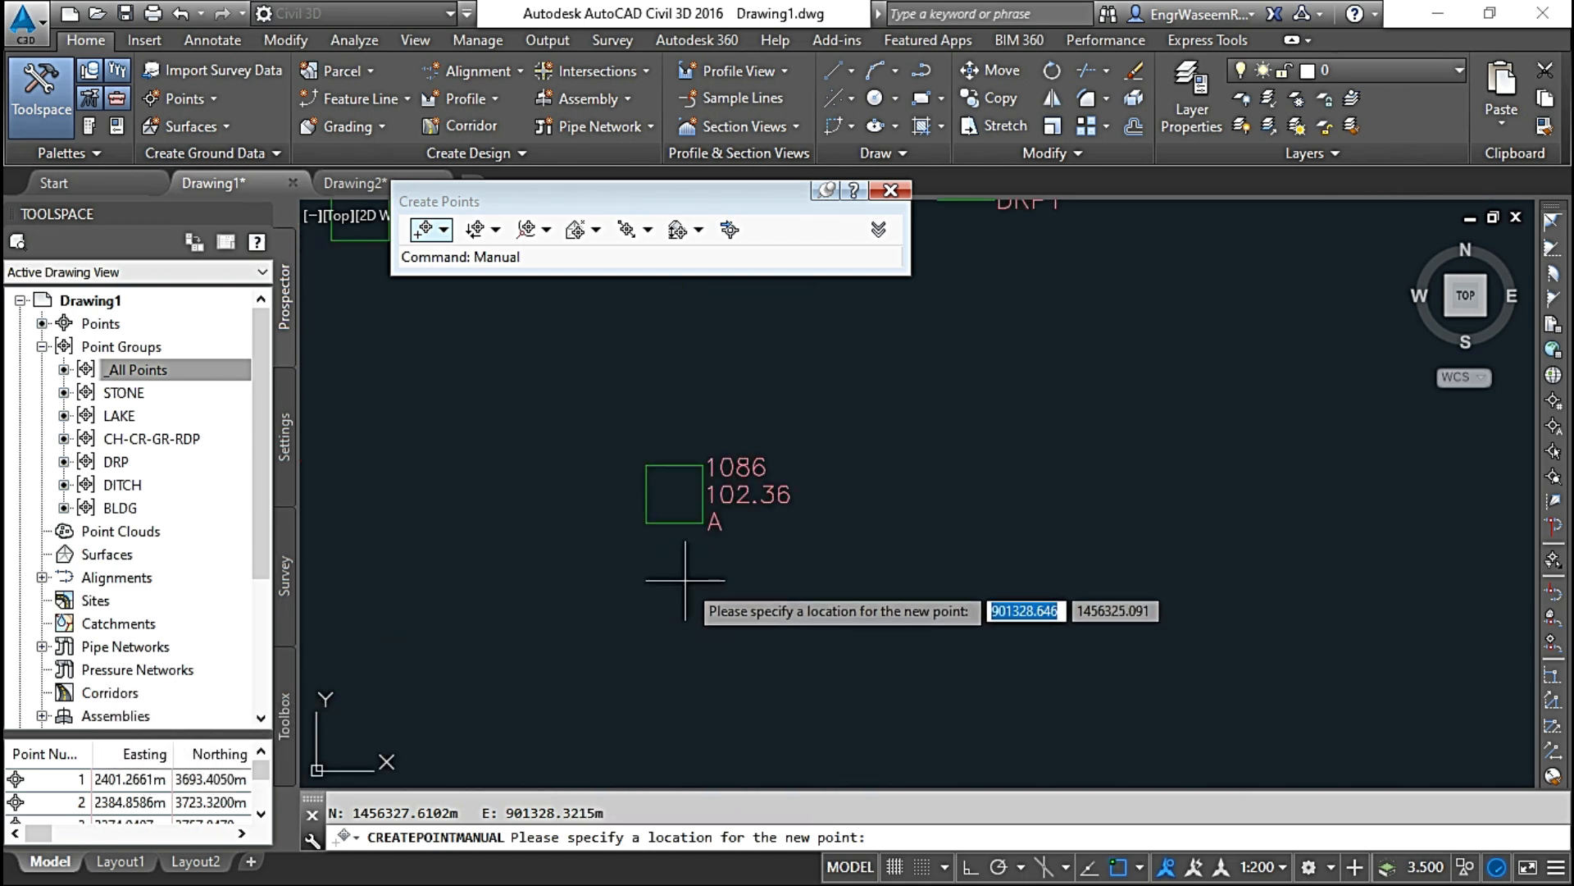
Step: Leave manual point creation, closing the Create Points tools, and review the miscellaneous point creation methods
scroll(611, 565, "down", 6)
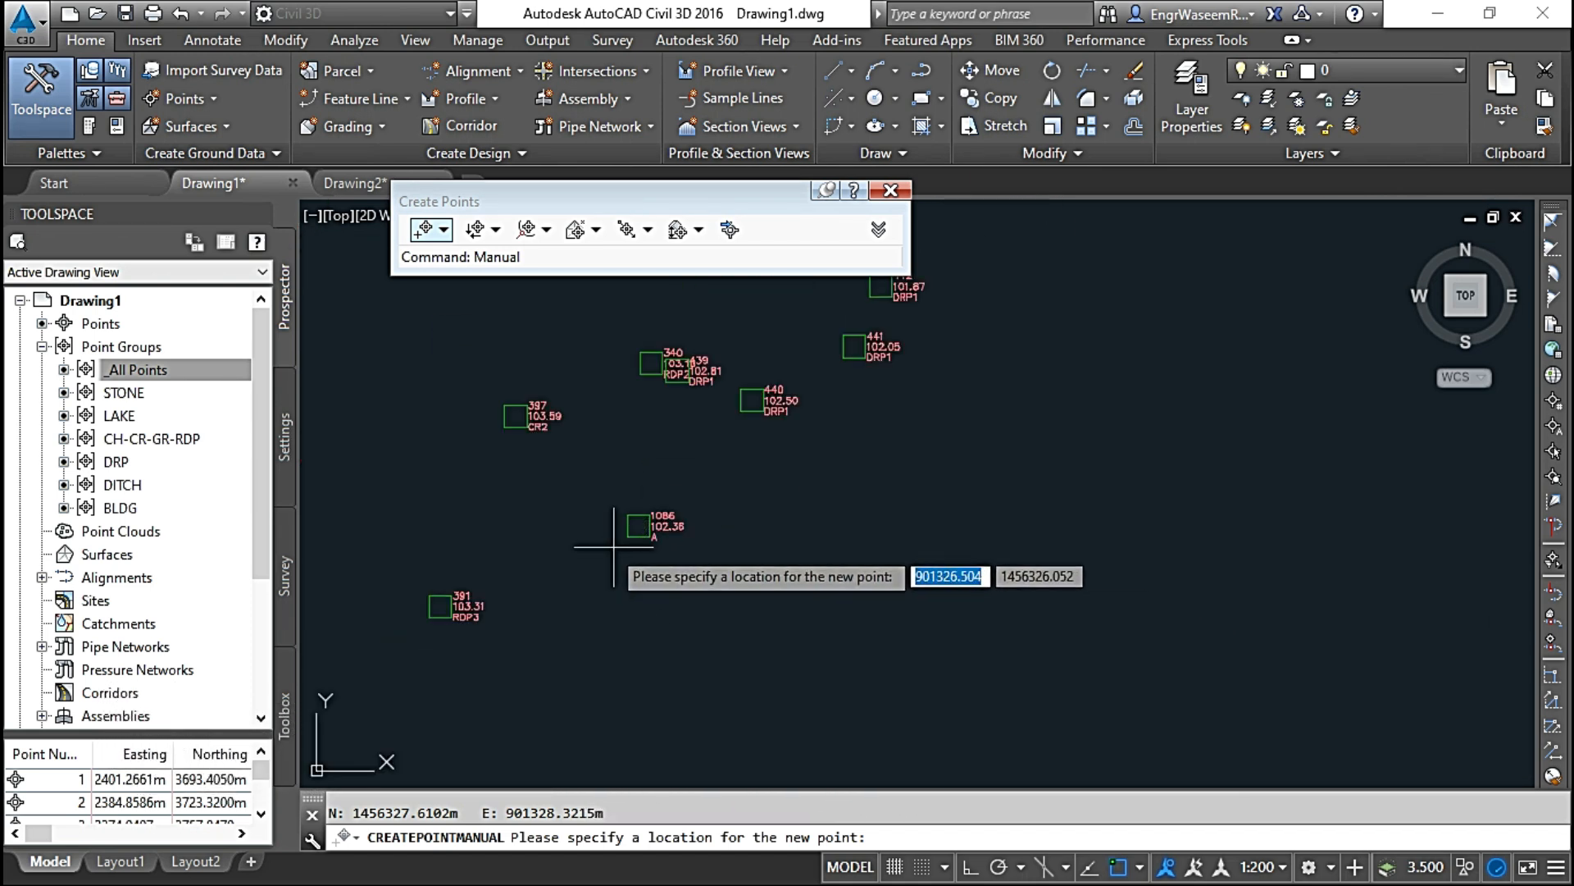
left_click(467, 370)
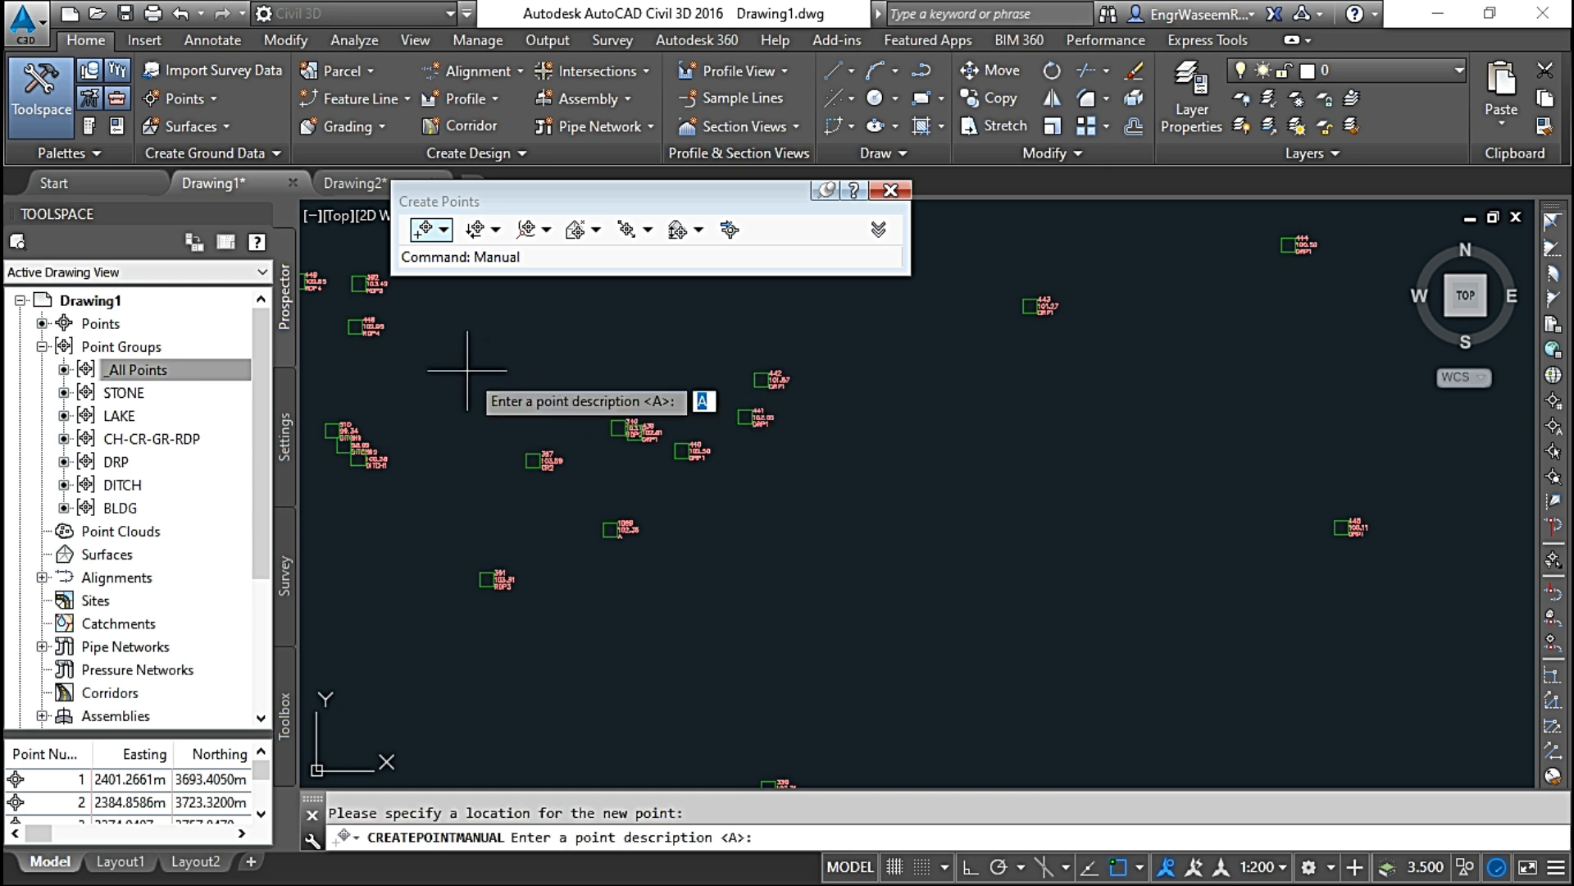
key("Escape")
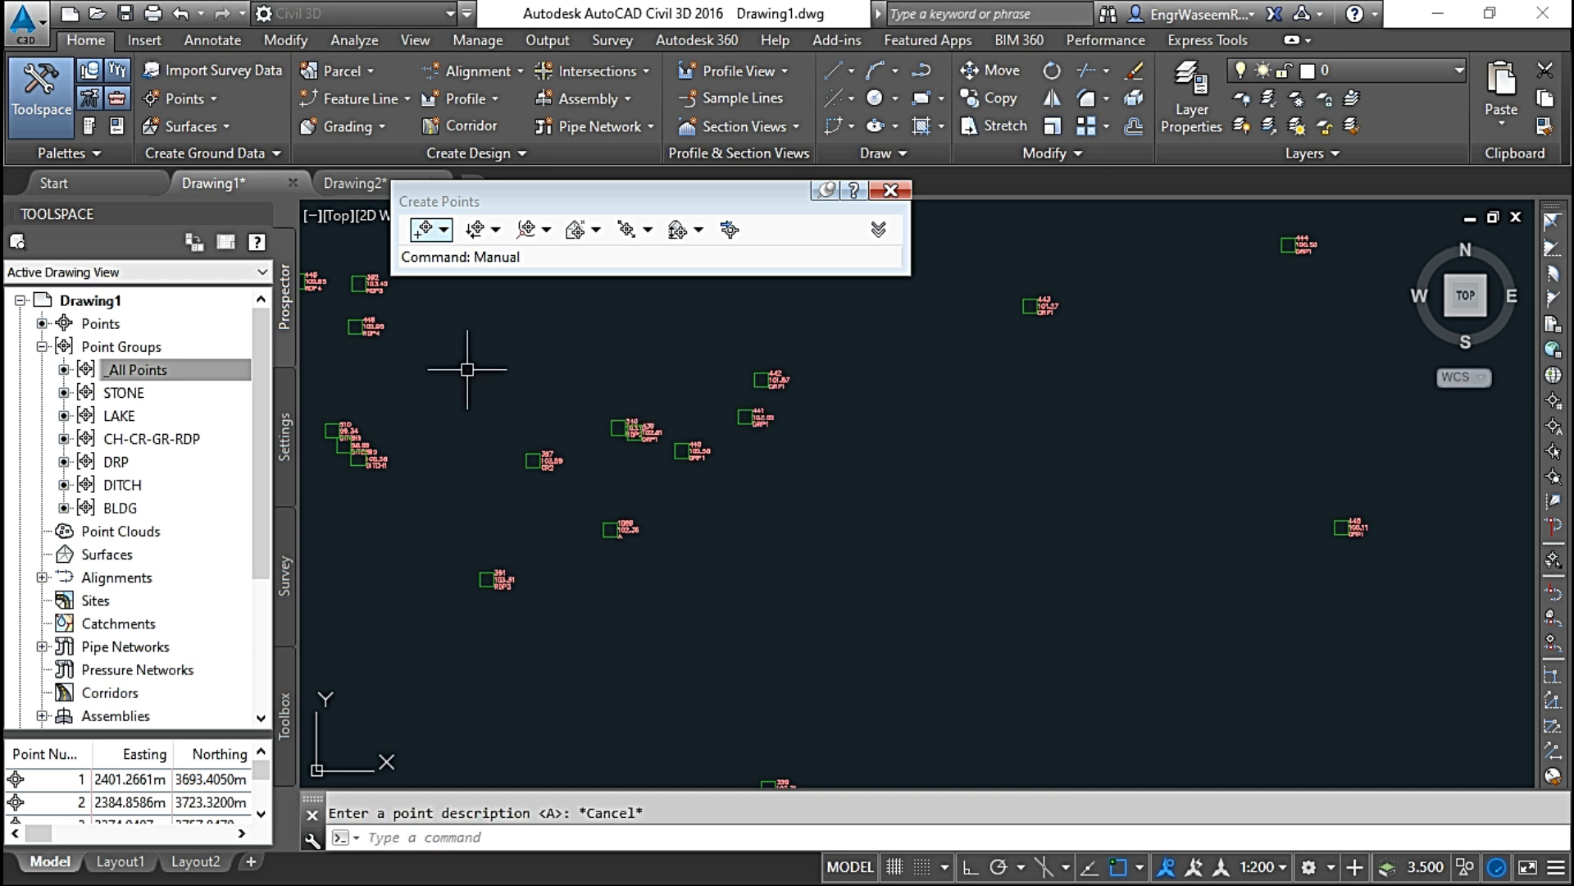
left_click(889, 189)
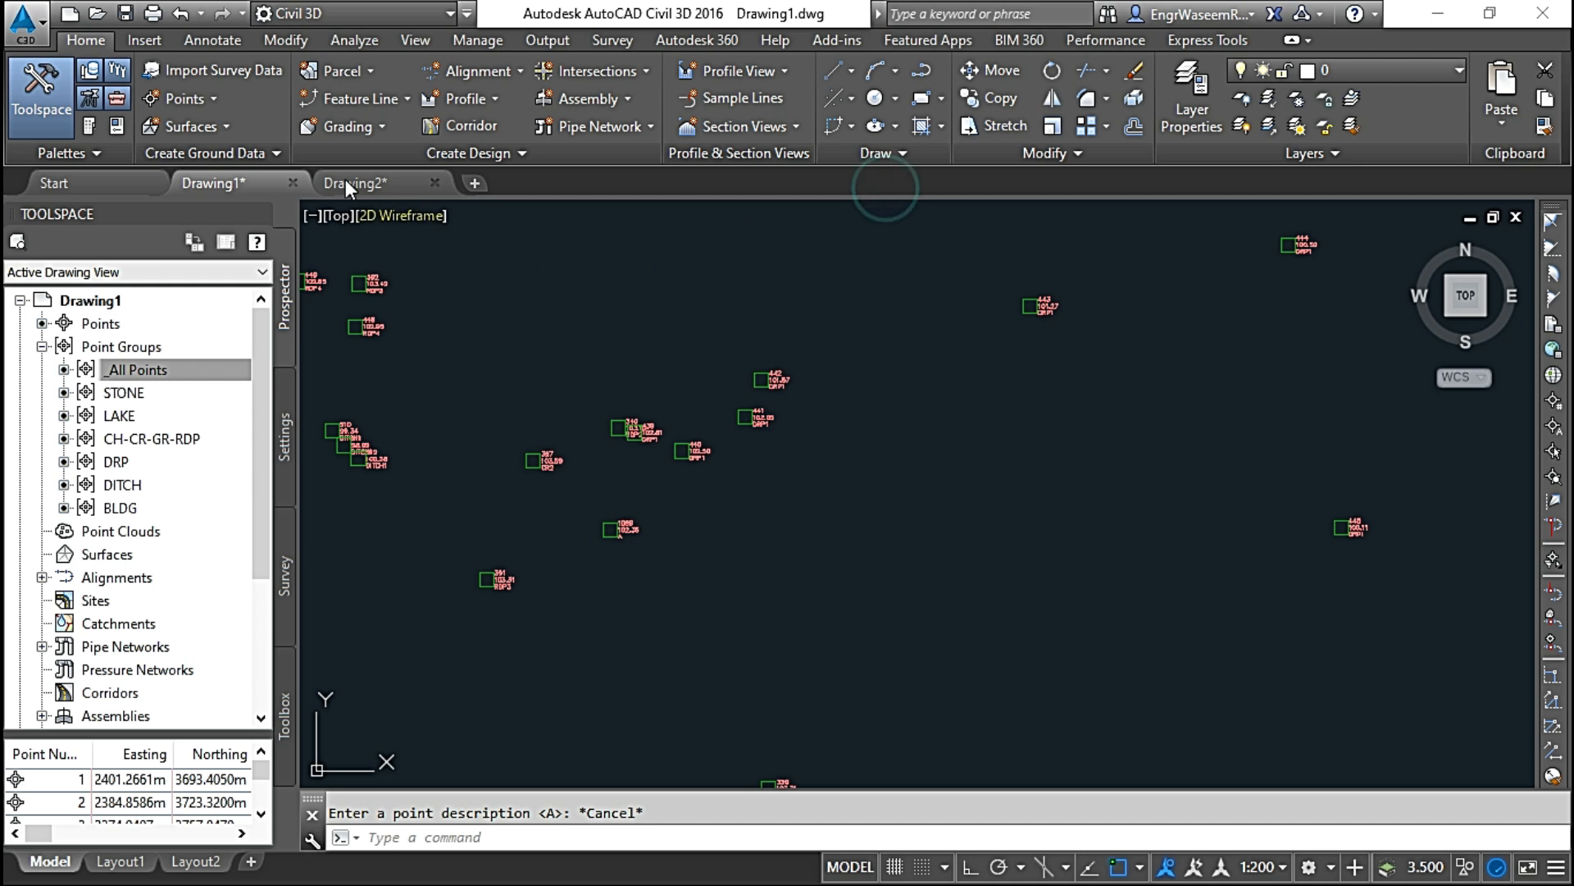
left_click(215, 97)
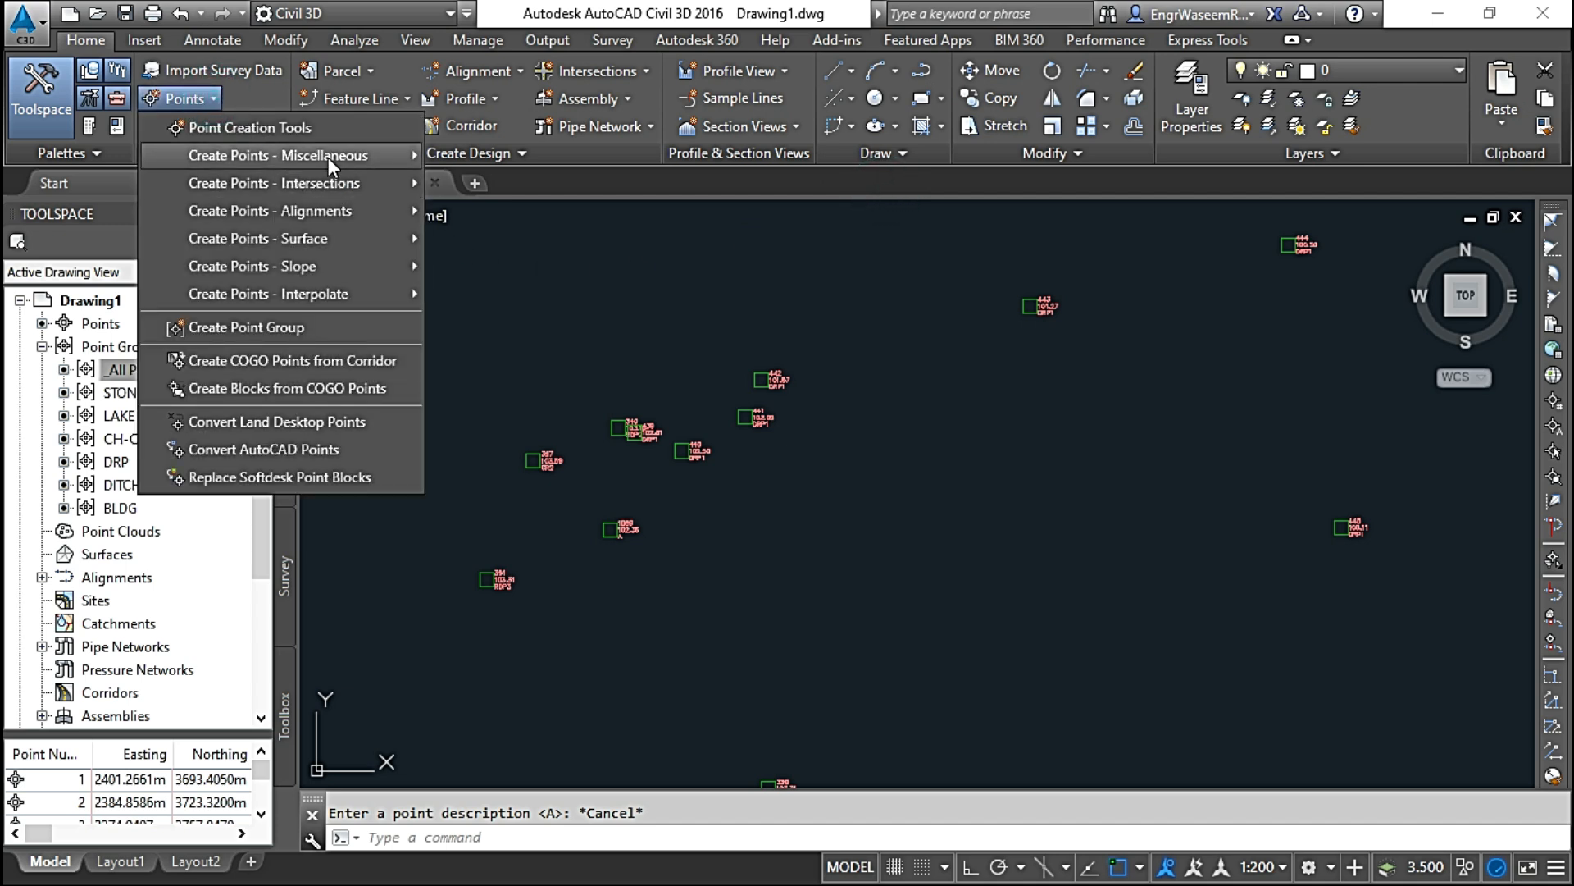
mouse_move(334, 156)
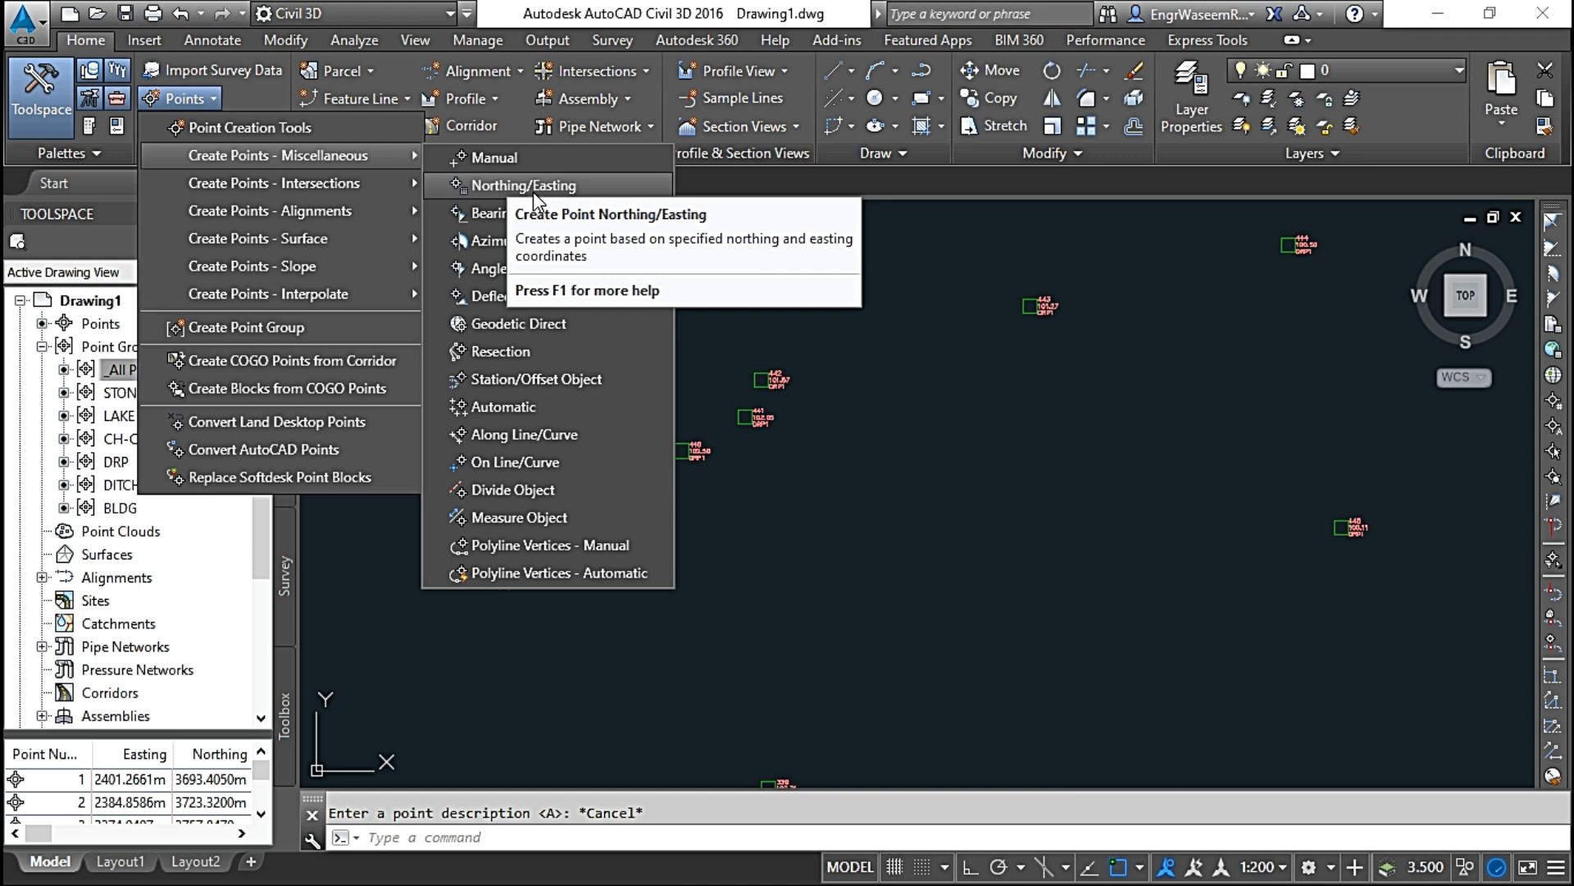
Step: Delete point 442, just north-east of point 441, from the drawing
left_click(914, 404)
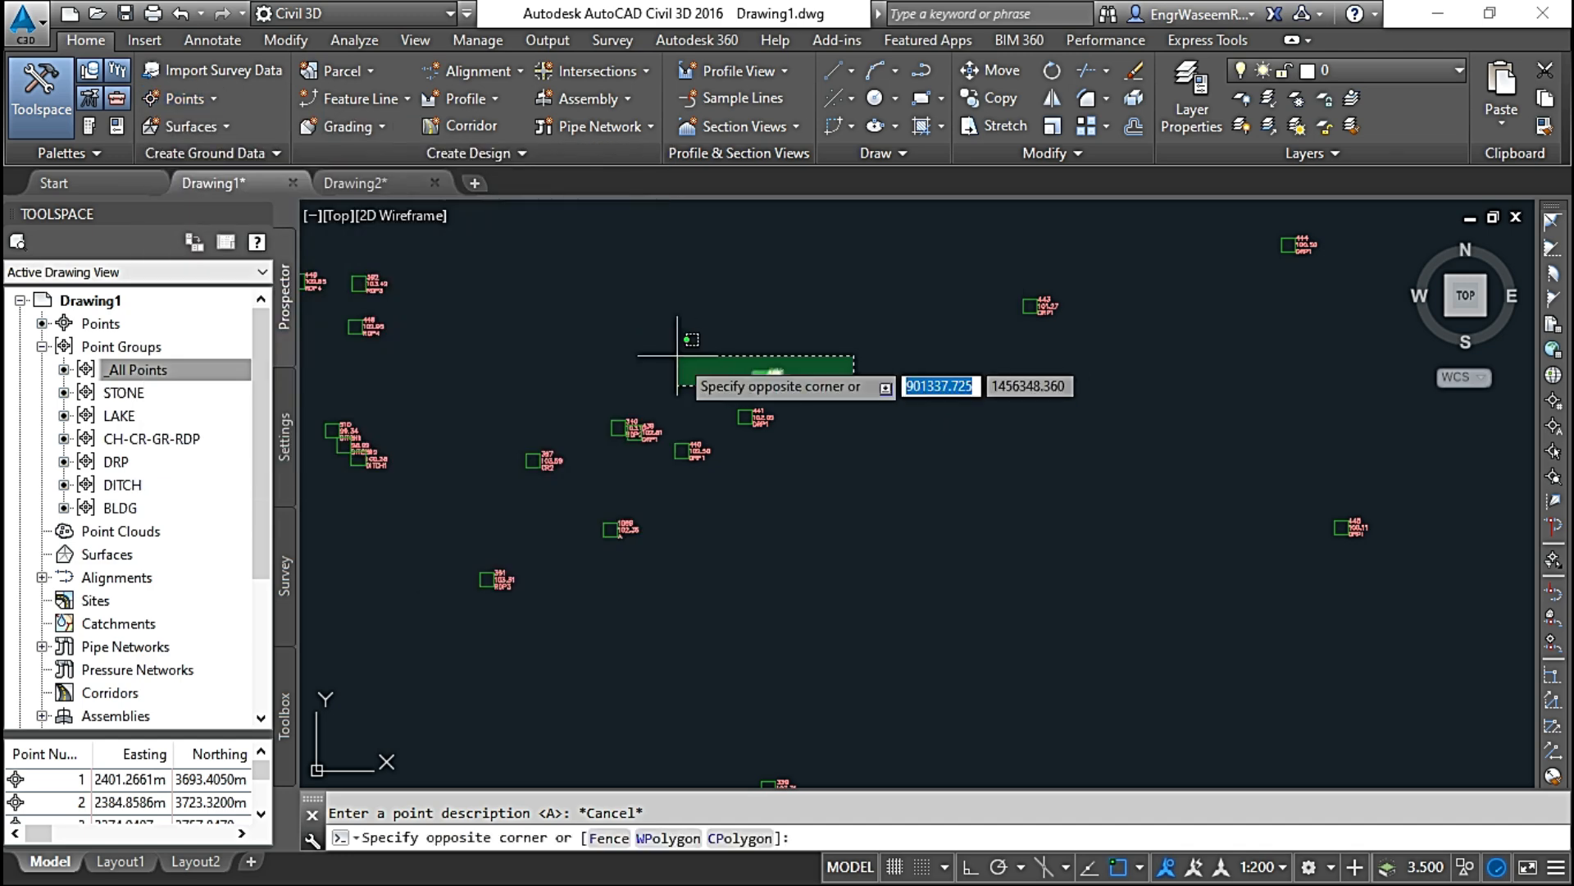
left_click(677, 353)
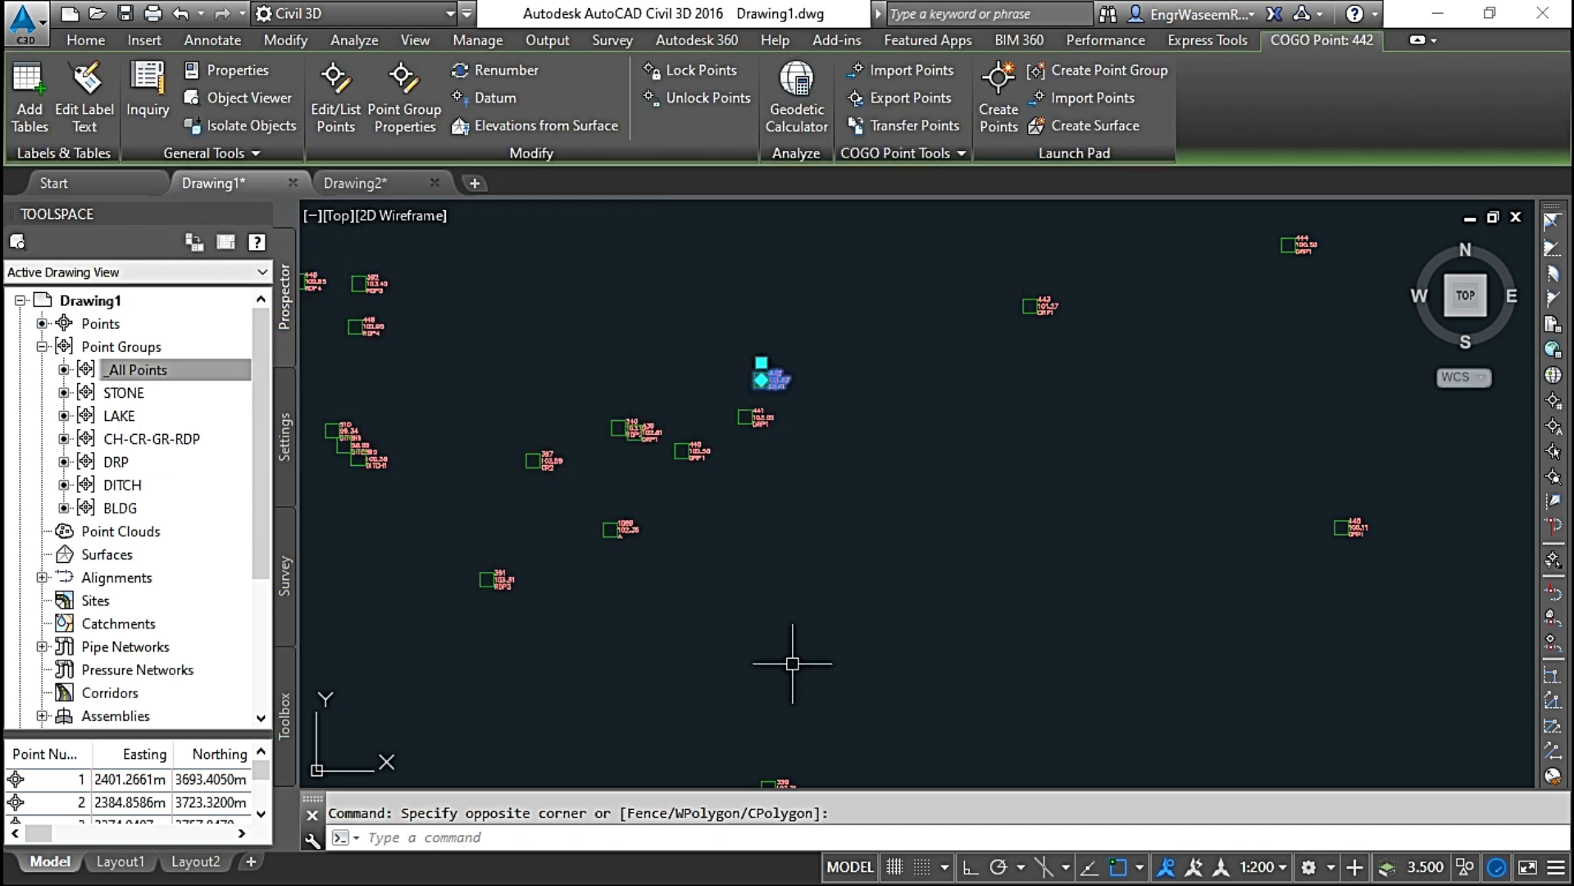
key("Delete")
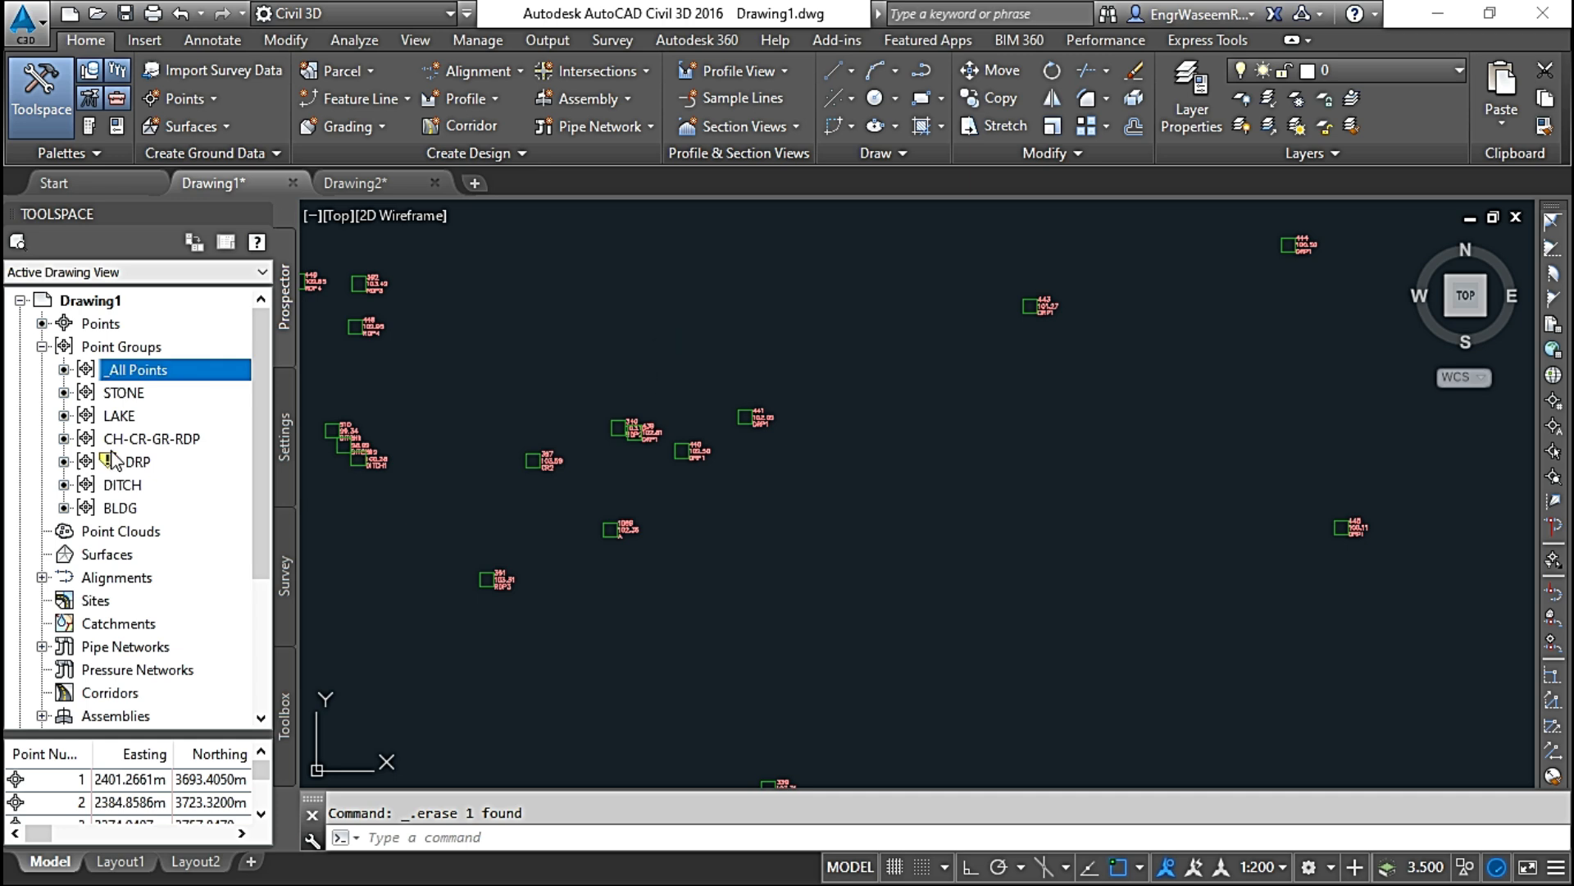
Step: Delete all points belonging to the STONE point group and check the group's point list
left_click(121, 395)
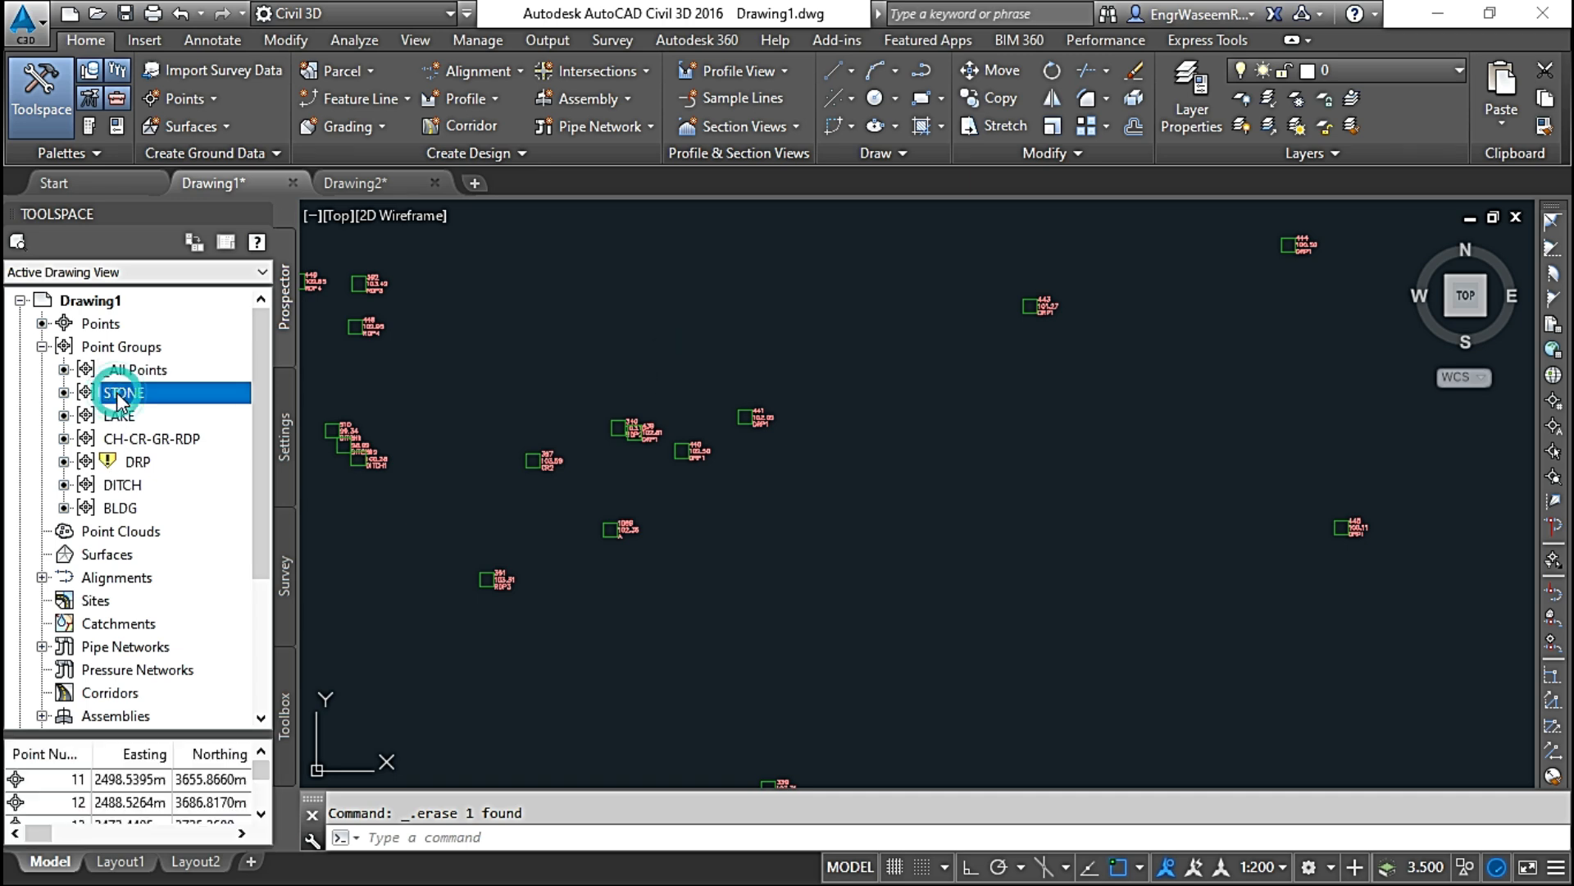
right_click(119, 398)
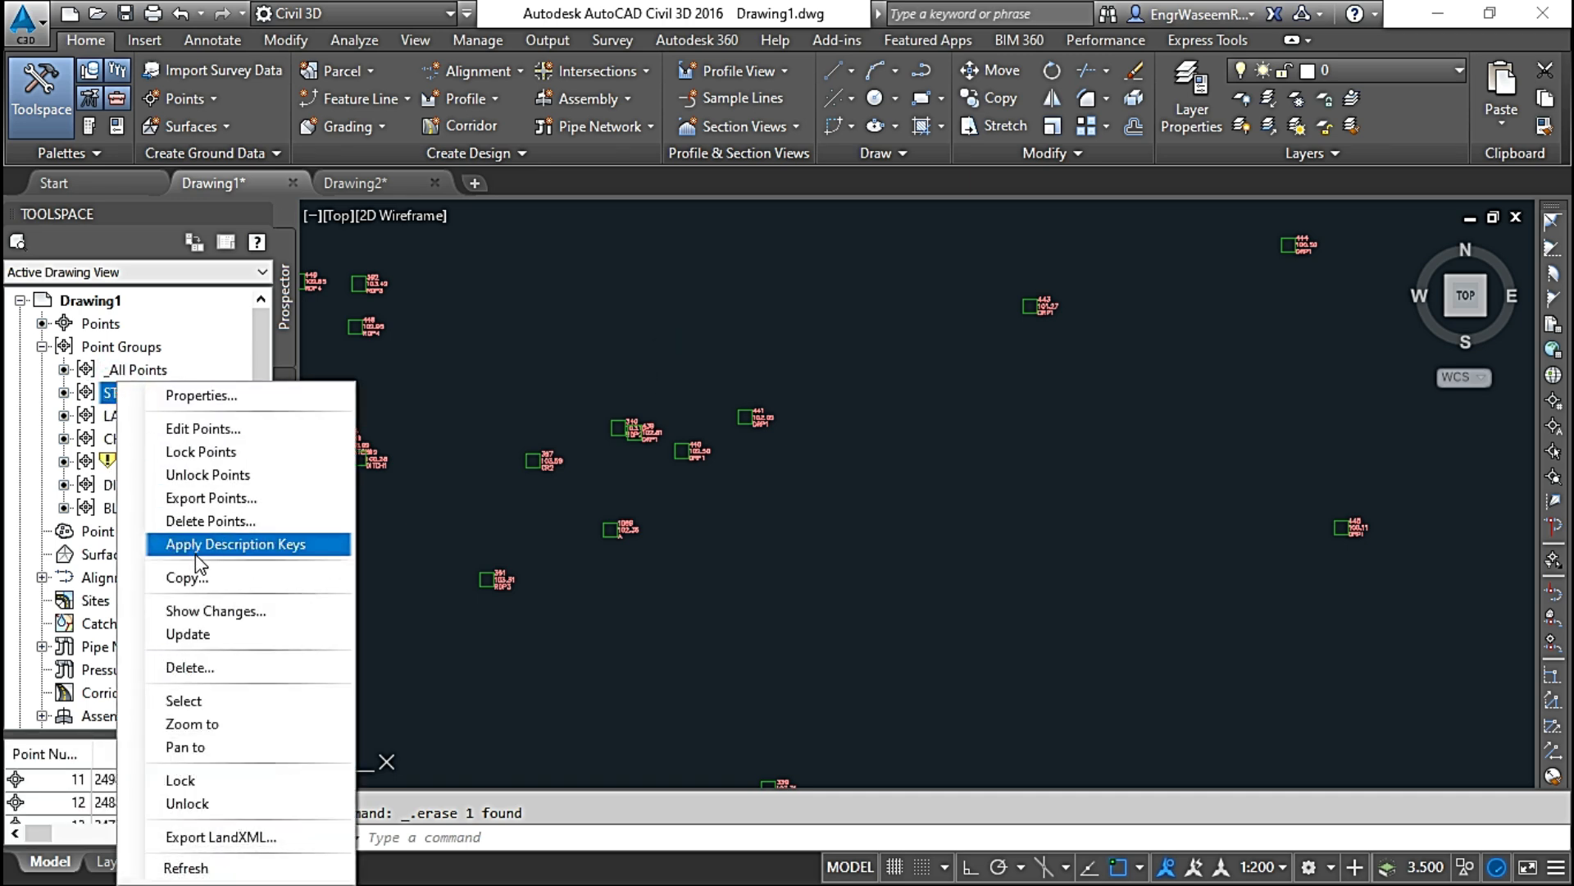
left_click(215, 521)
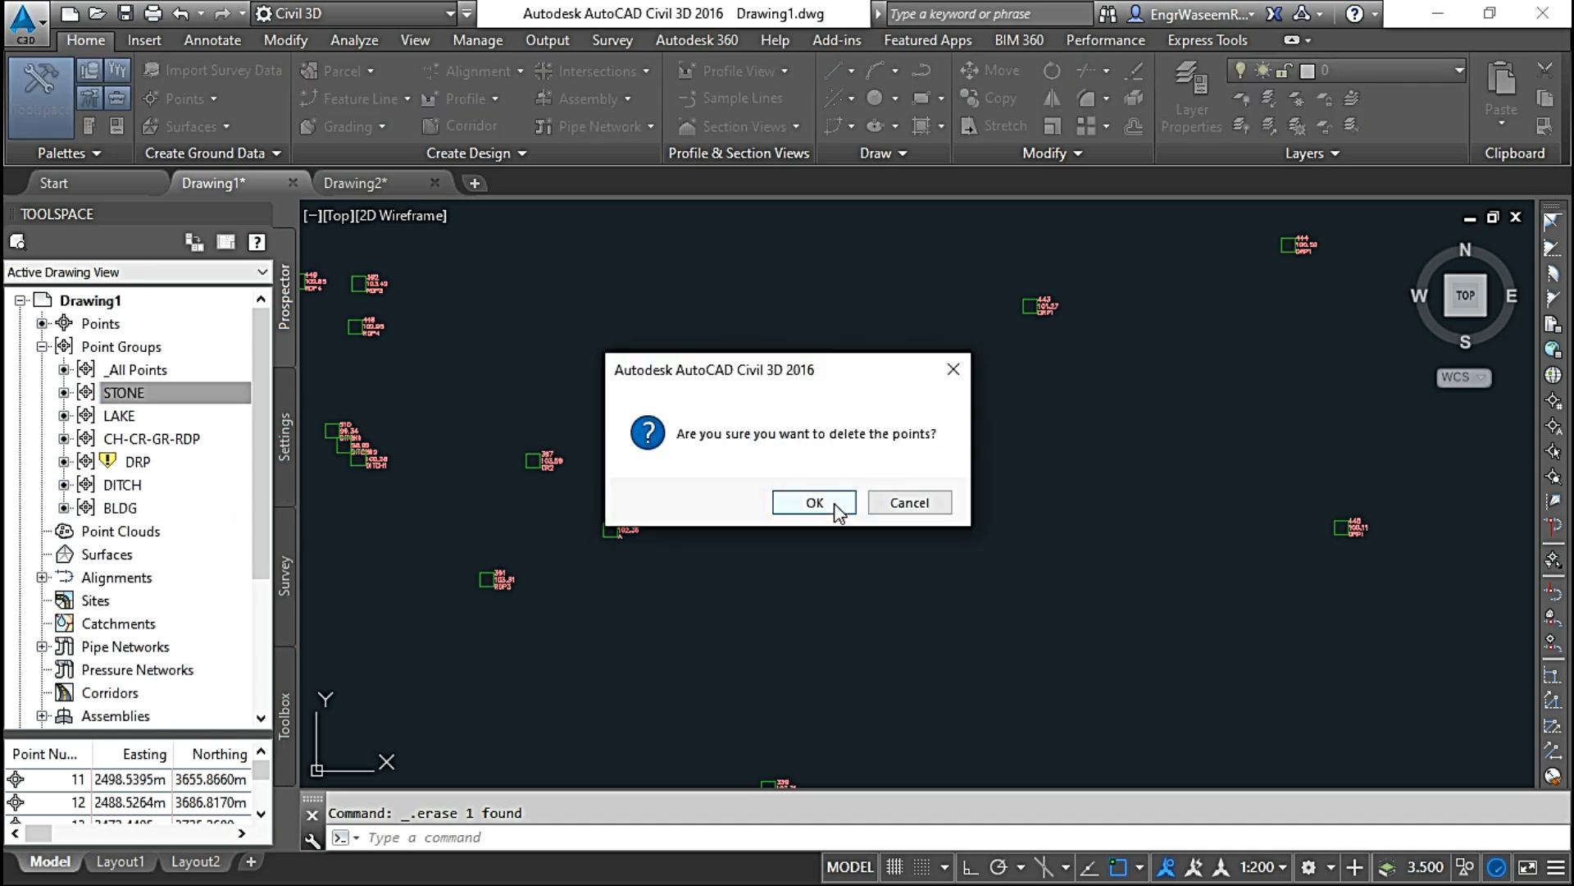
left_click(815, 503)
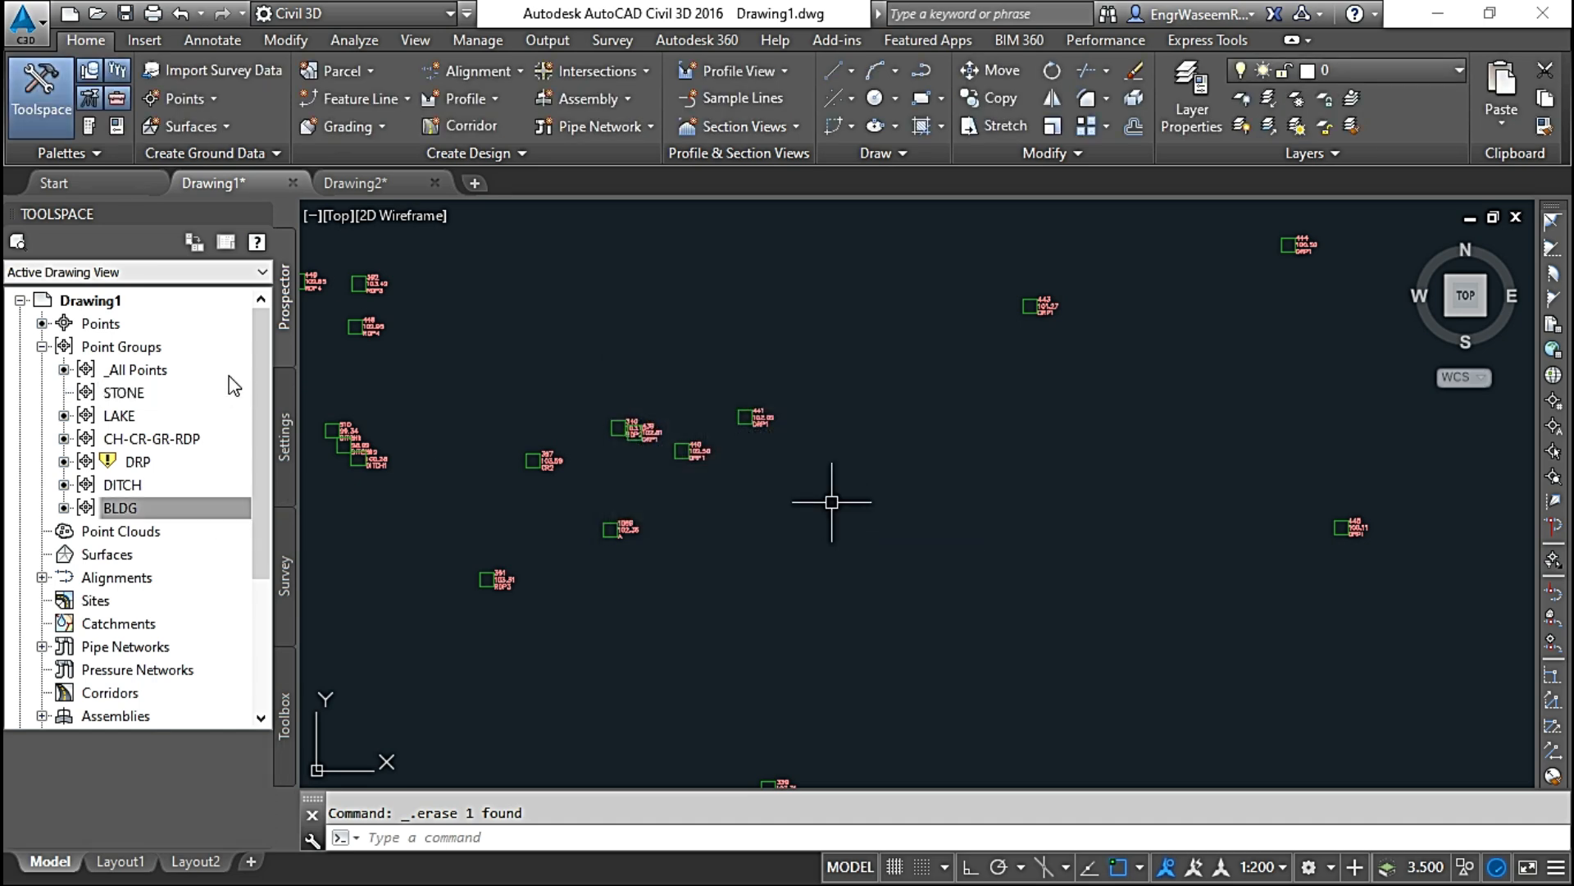
left_click(123, 393)
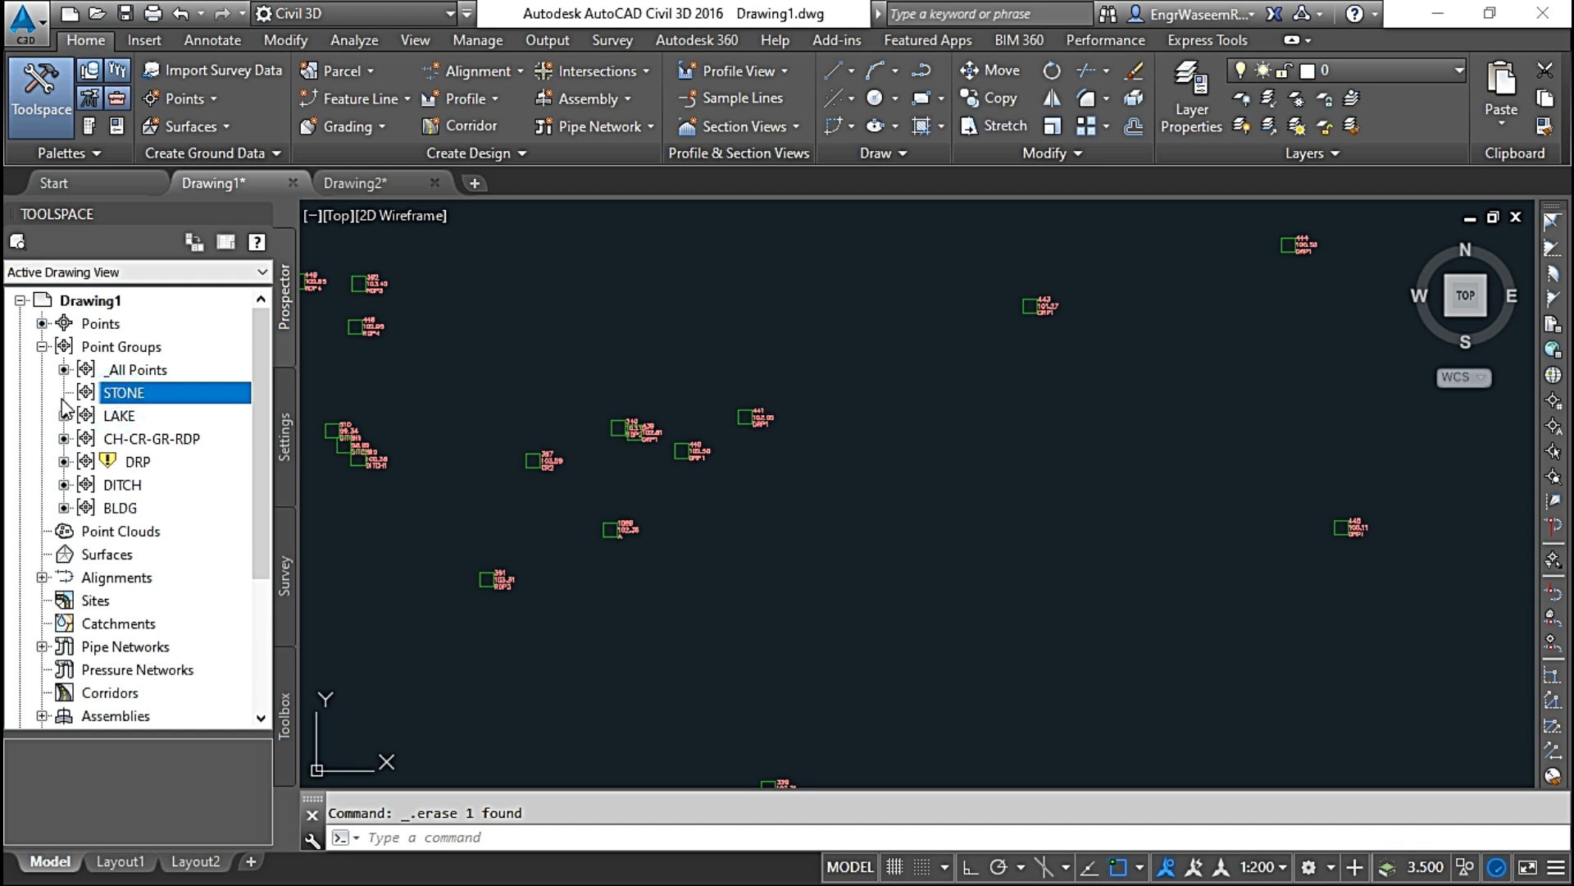
Step: Update the out-of-date DRP point group
left_click(117, 463)
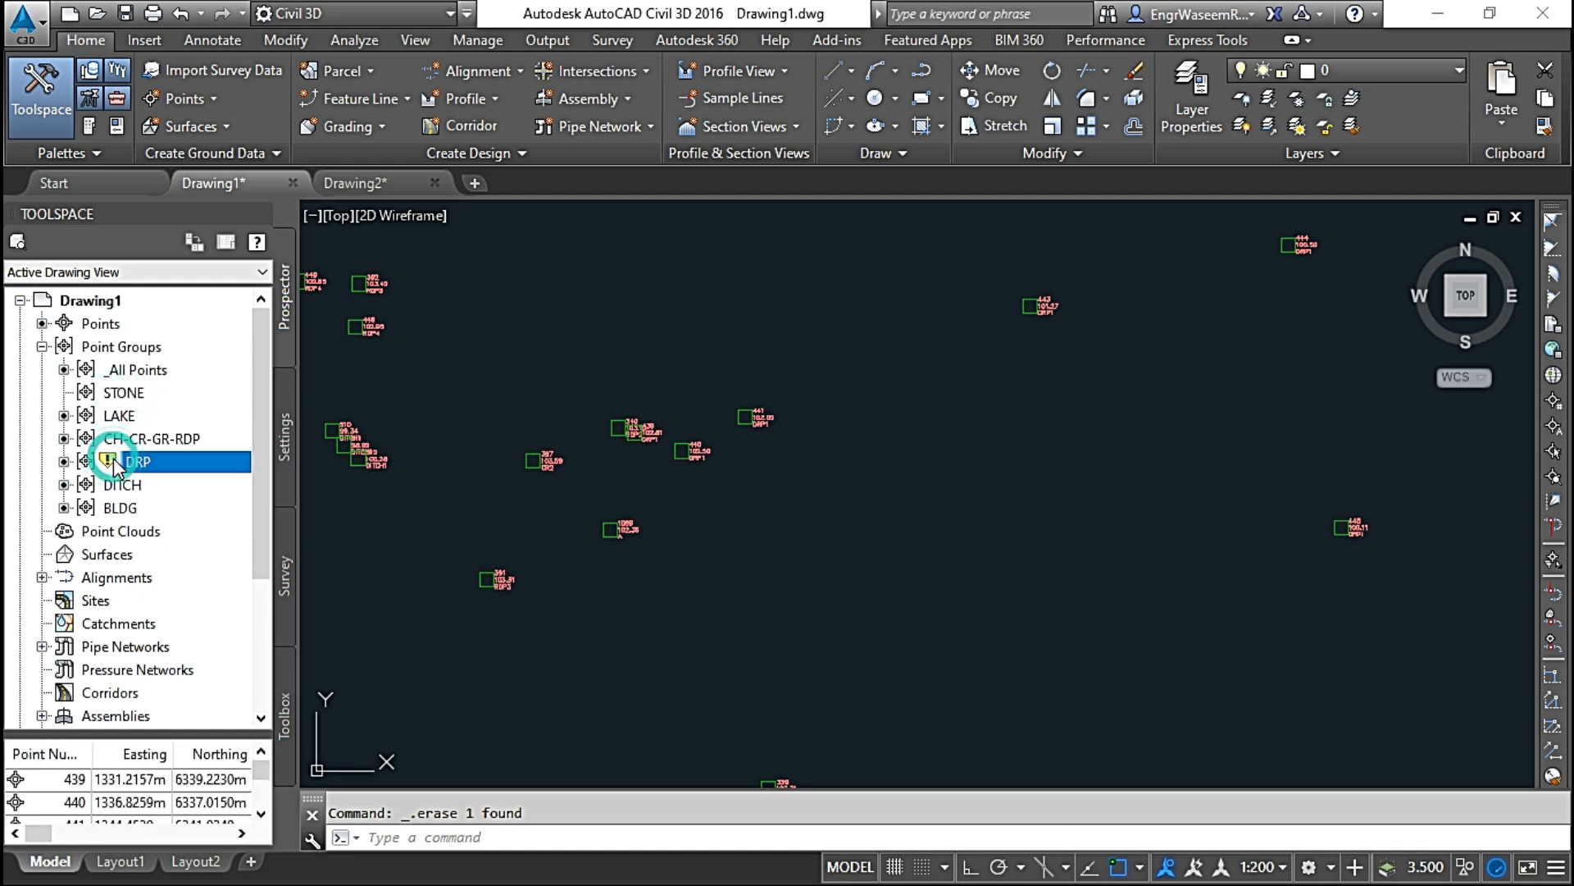
right_click(116, 468)
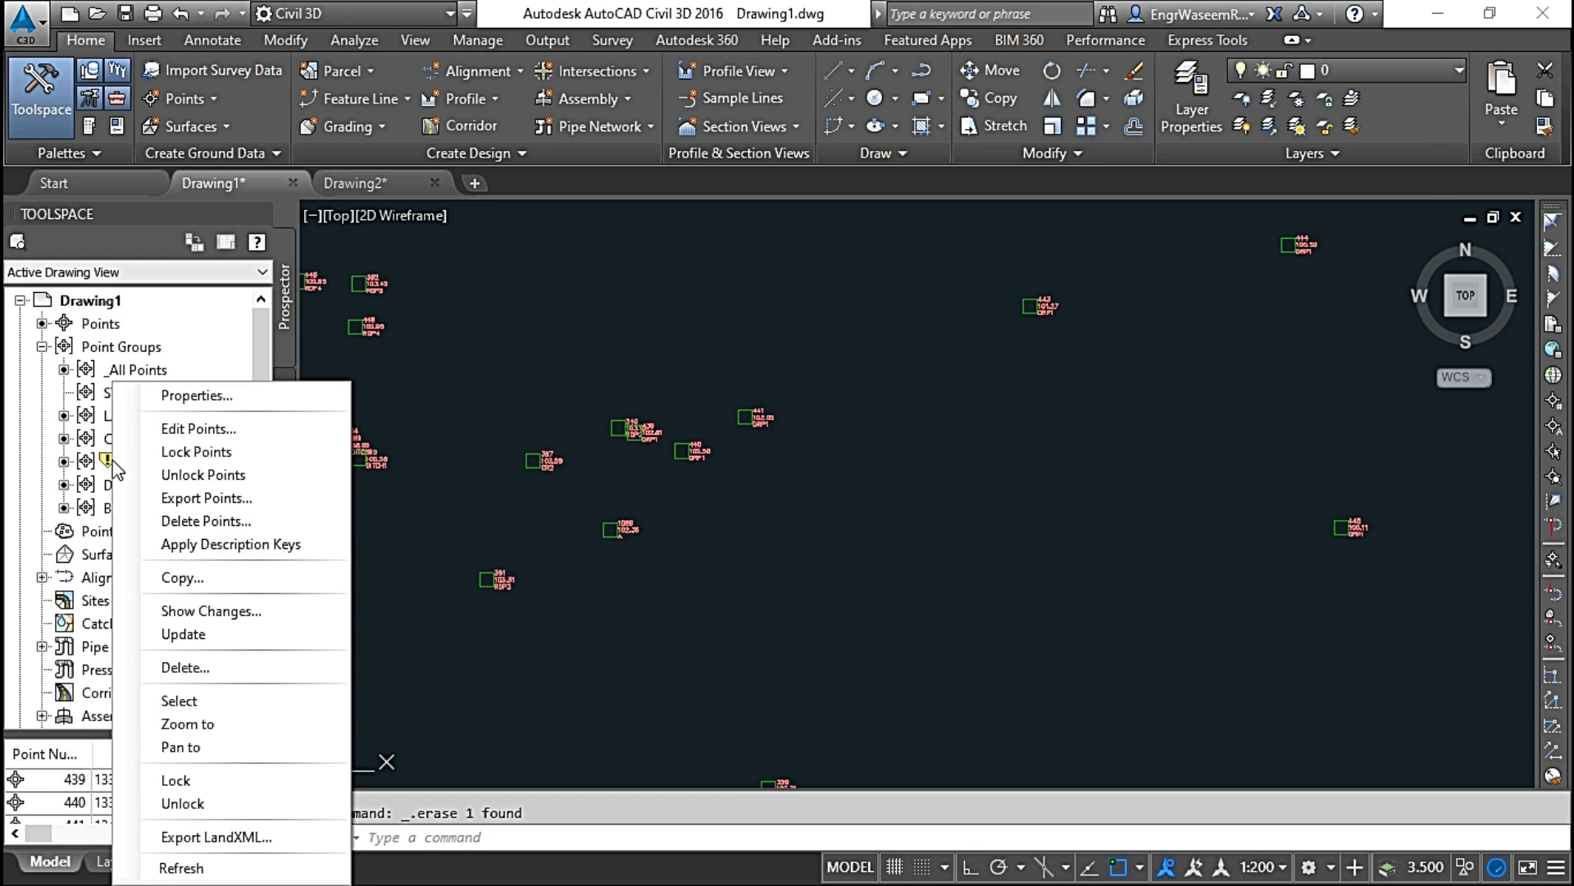
left_click(222, 639)
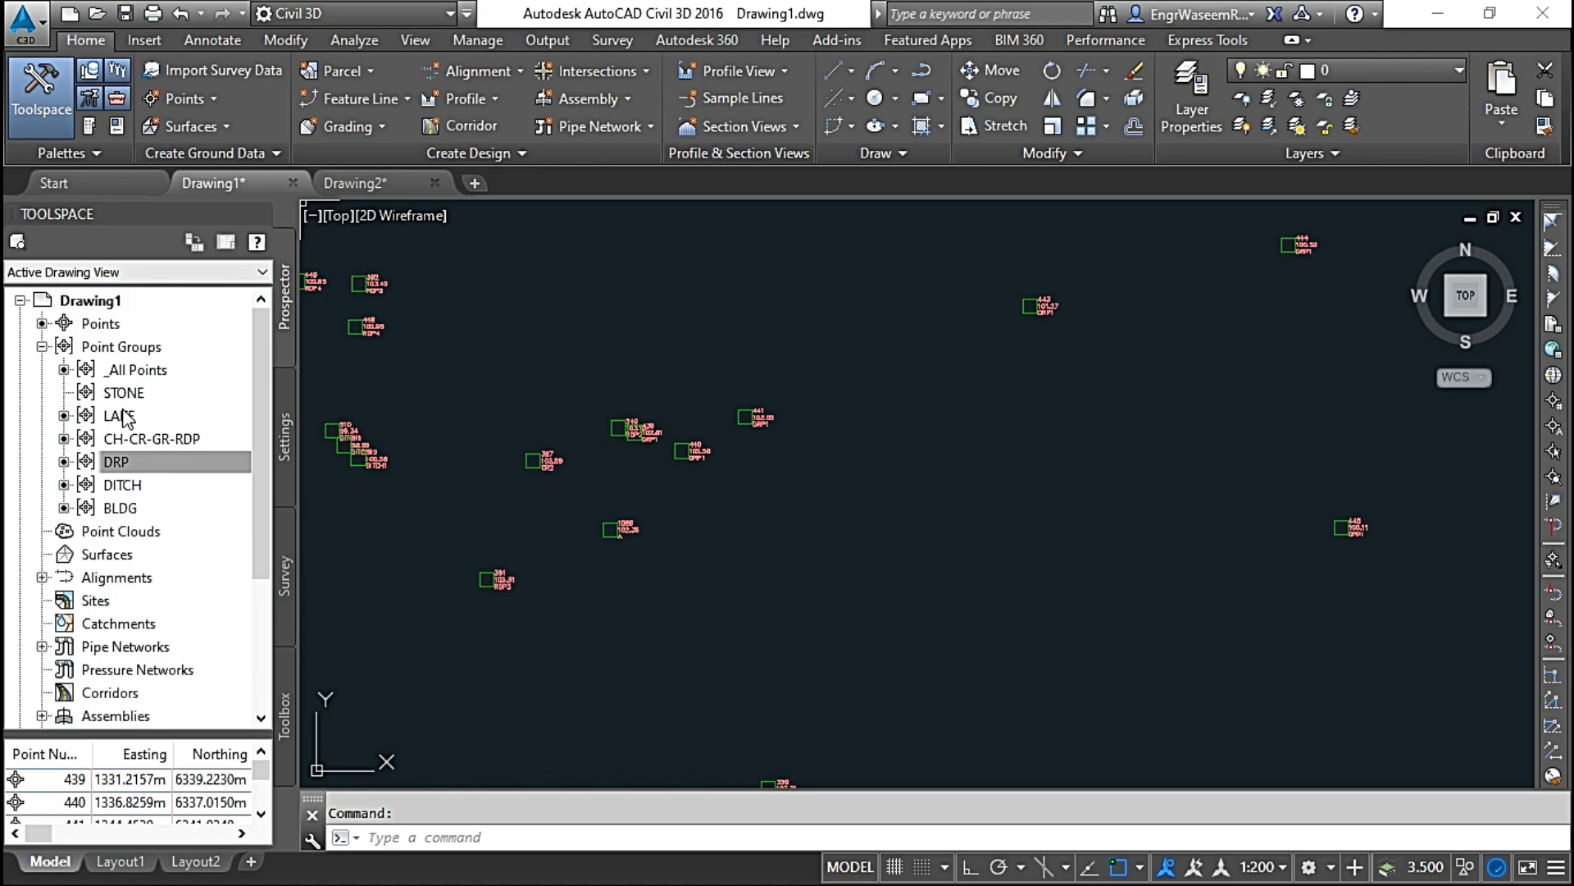
mouse_move(124, 417)
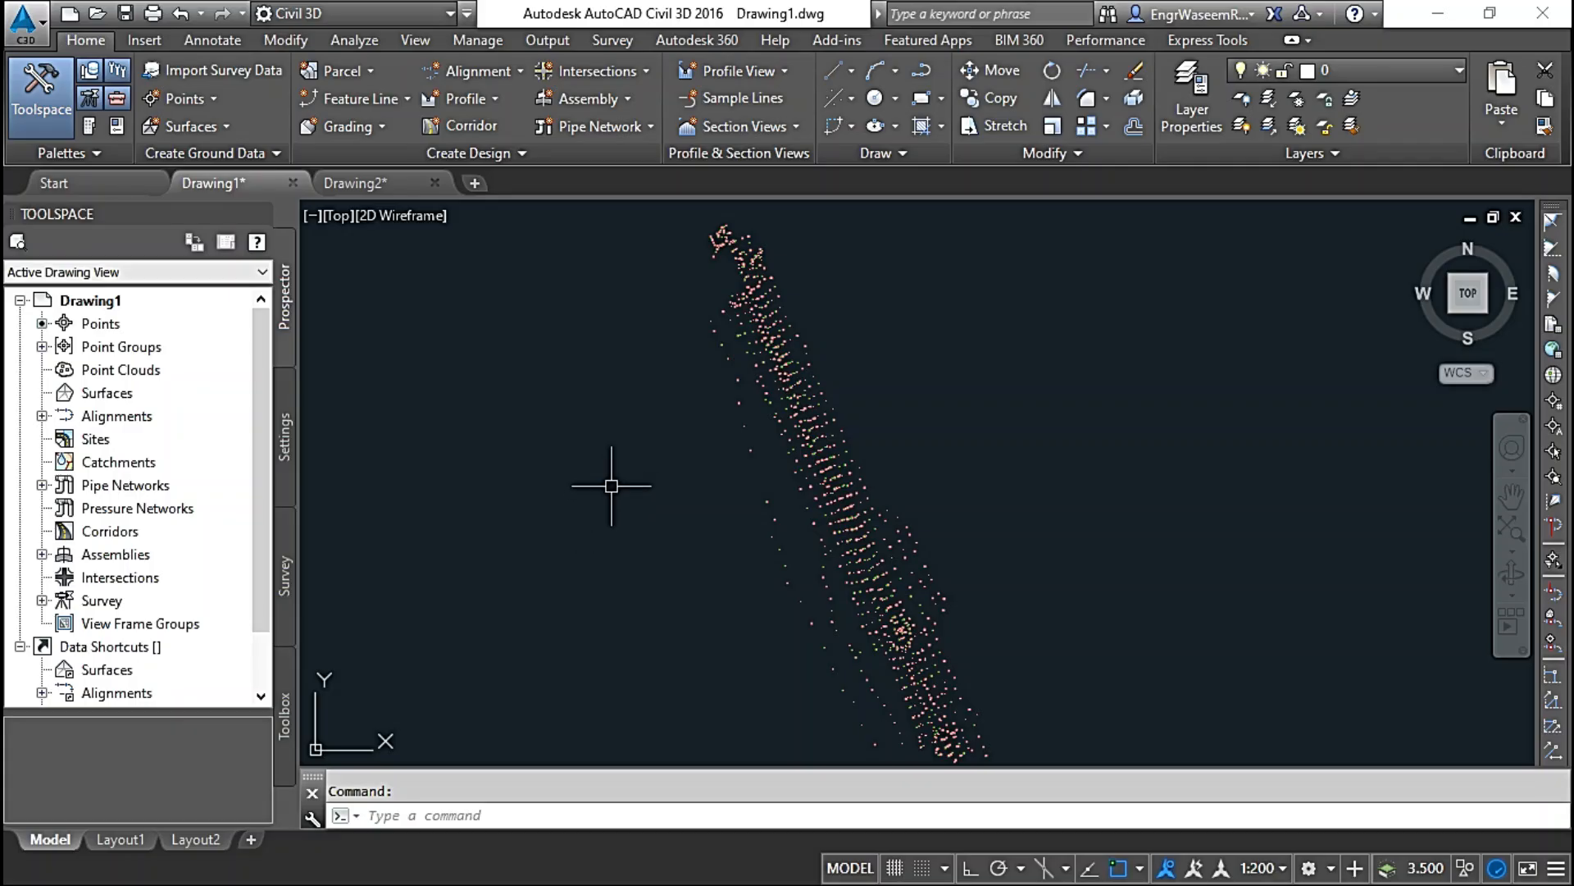
Step: Start creating a point table and choose the _All Points group as its source
mouse_move(680, 431)
middle_mouse_down()
mouse_move(627, 483)
mouse_move(630, 459)
middle_mouse_up()
left_click(212, 41)
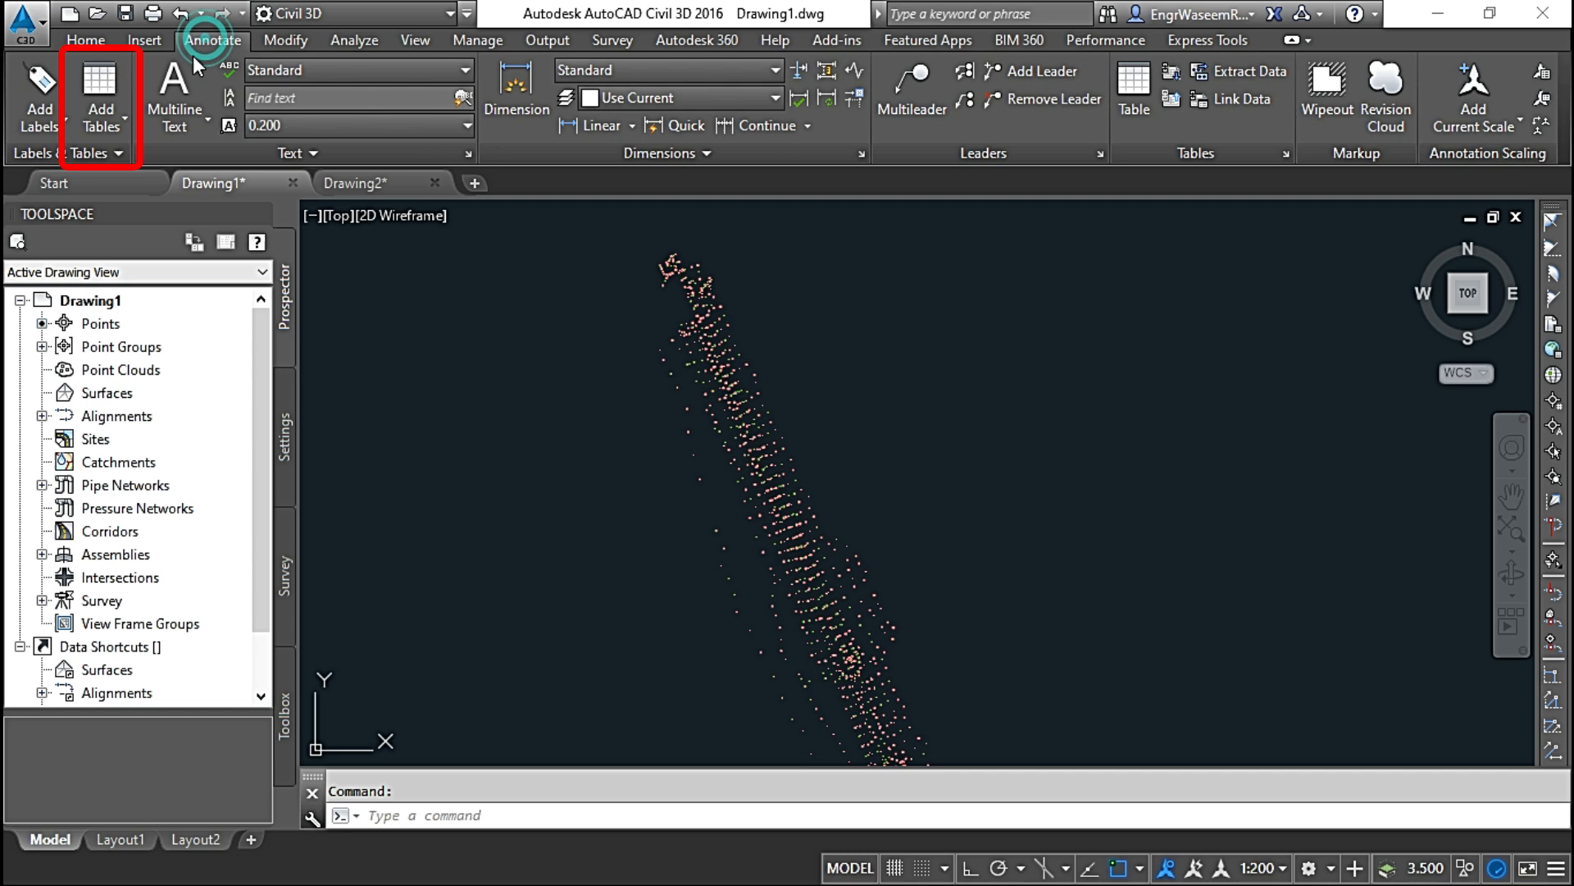
left_click(101, 118)
left_click(155, 167)
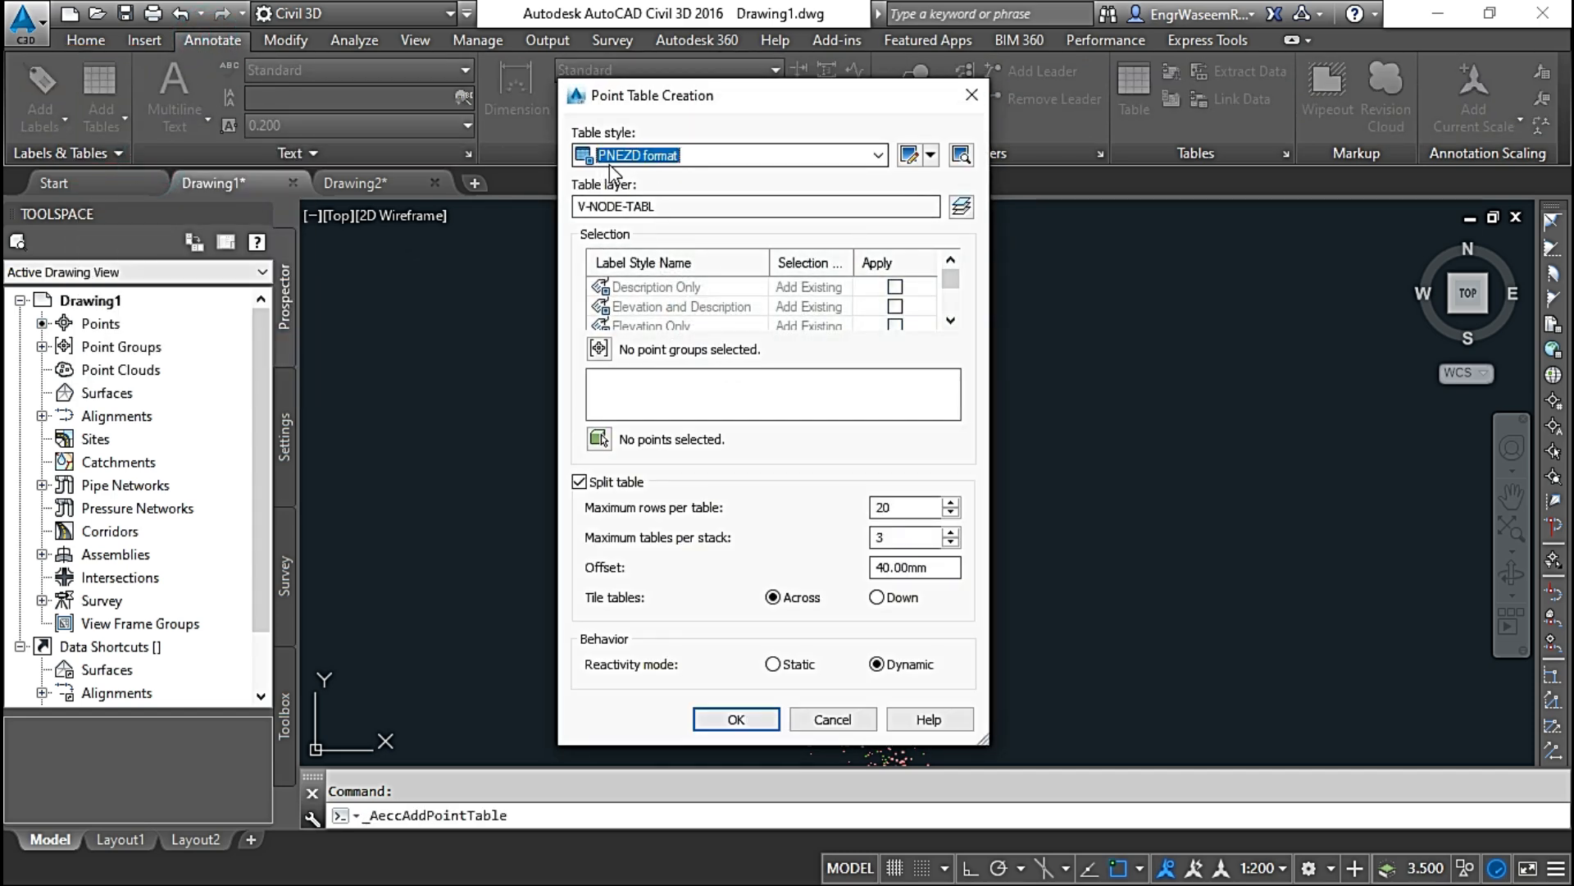
left_click(600, 350)
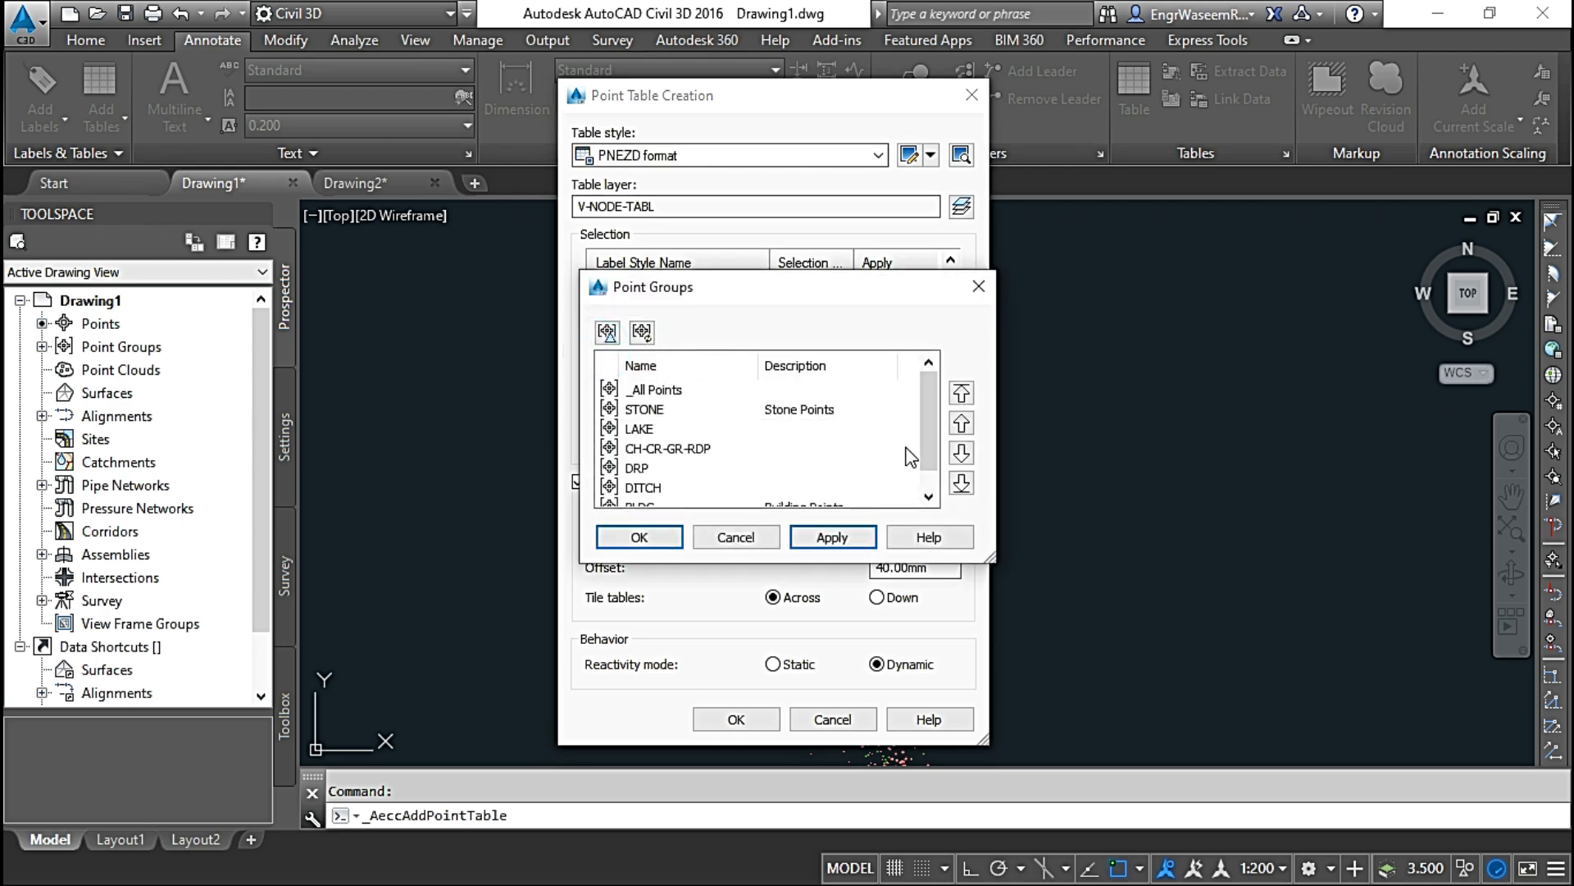
left_click(658, 389)
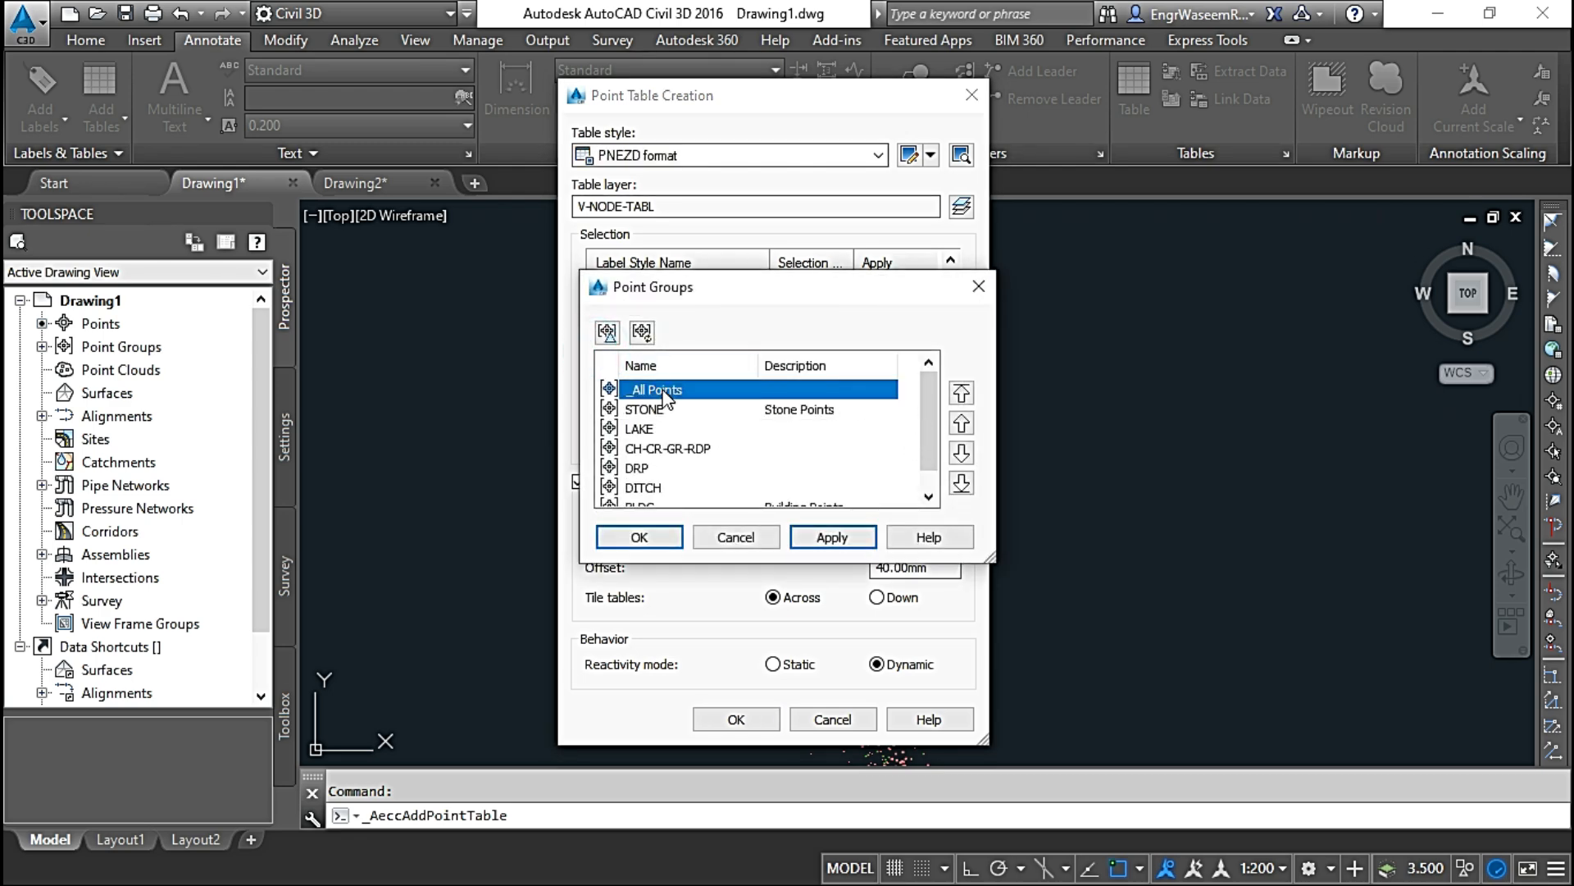
left_click(648, 535)
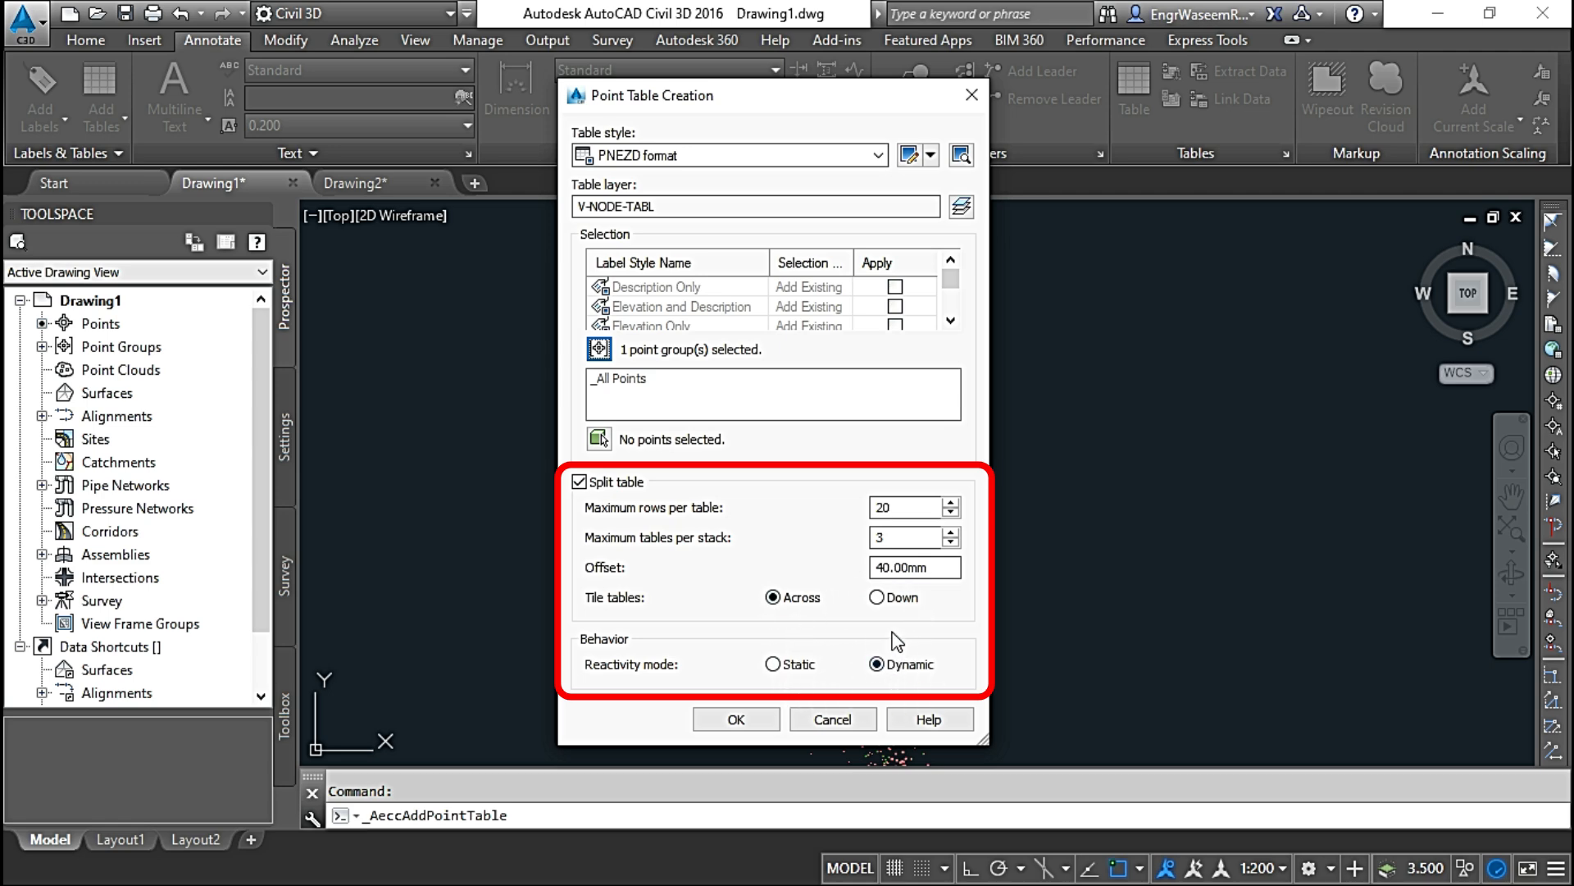
Step: Accept the table settings and place the PNEZD format point table east of the northern end of the survey points
left_click(737, 720)
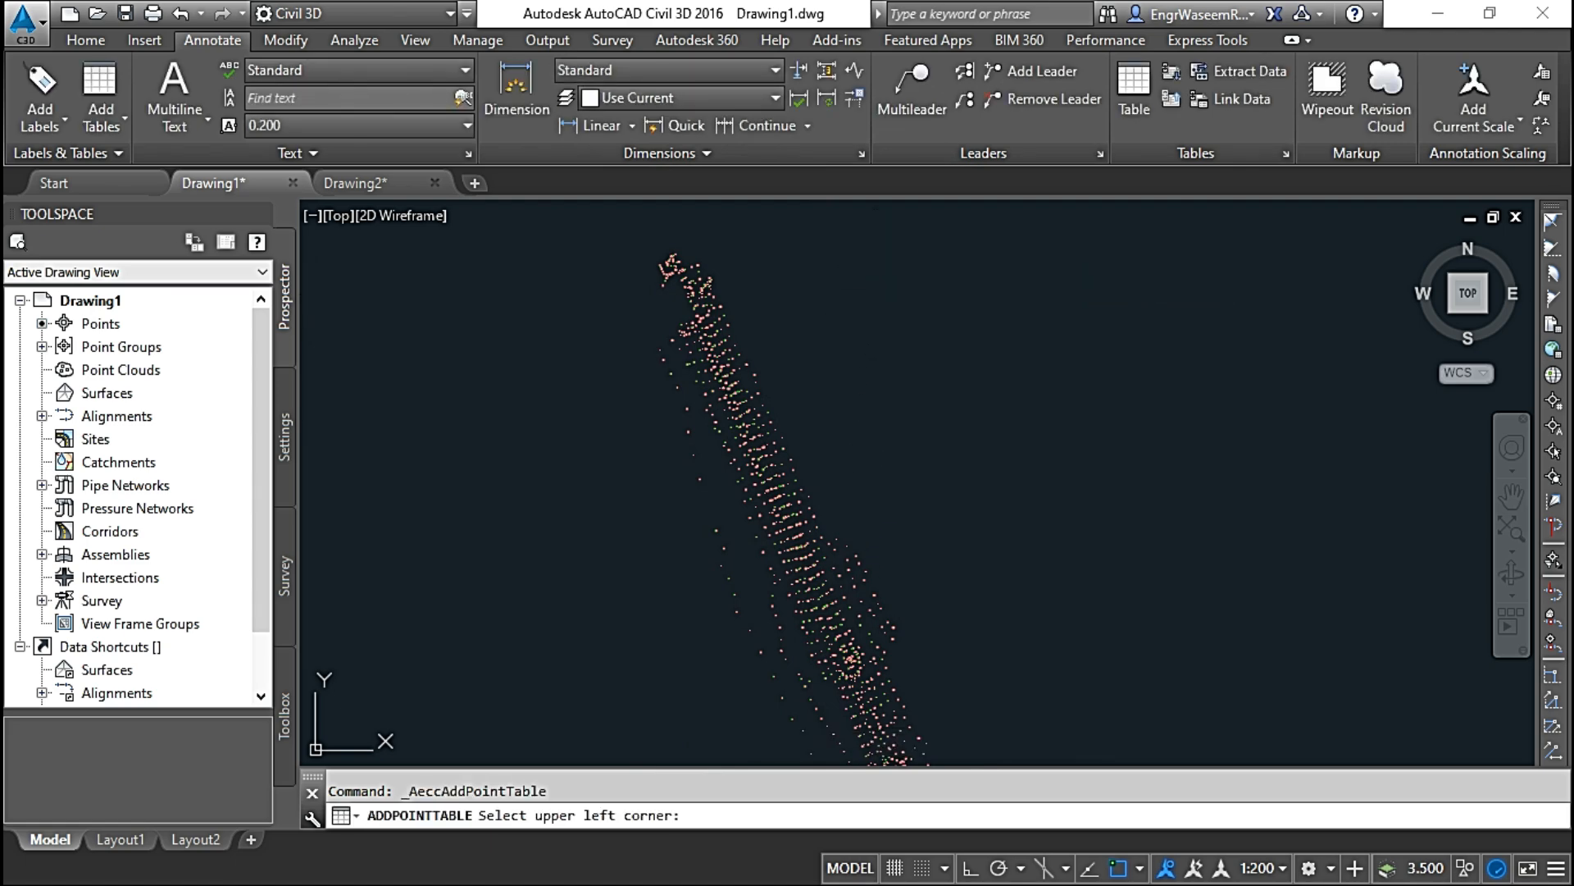
left_click(876, 250)
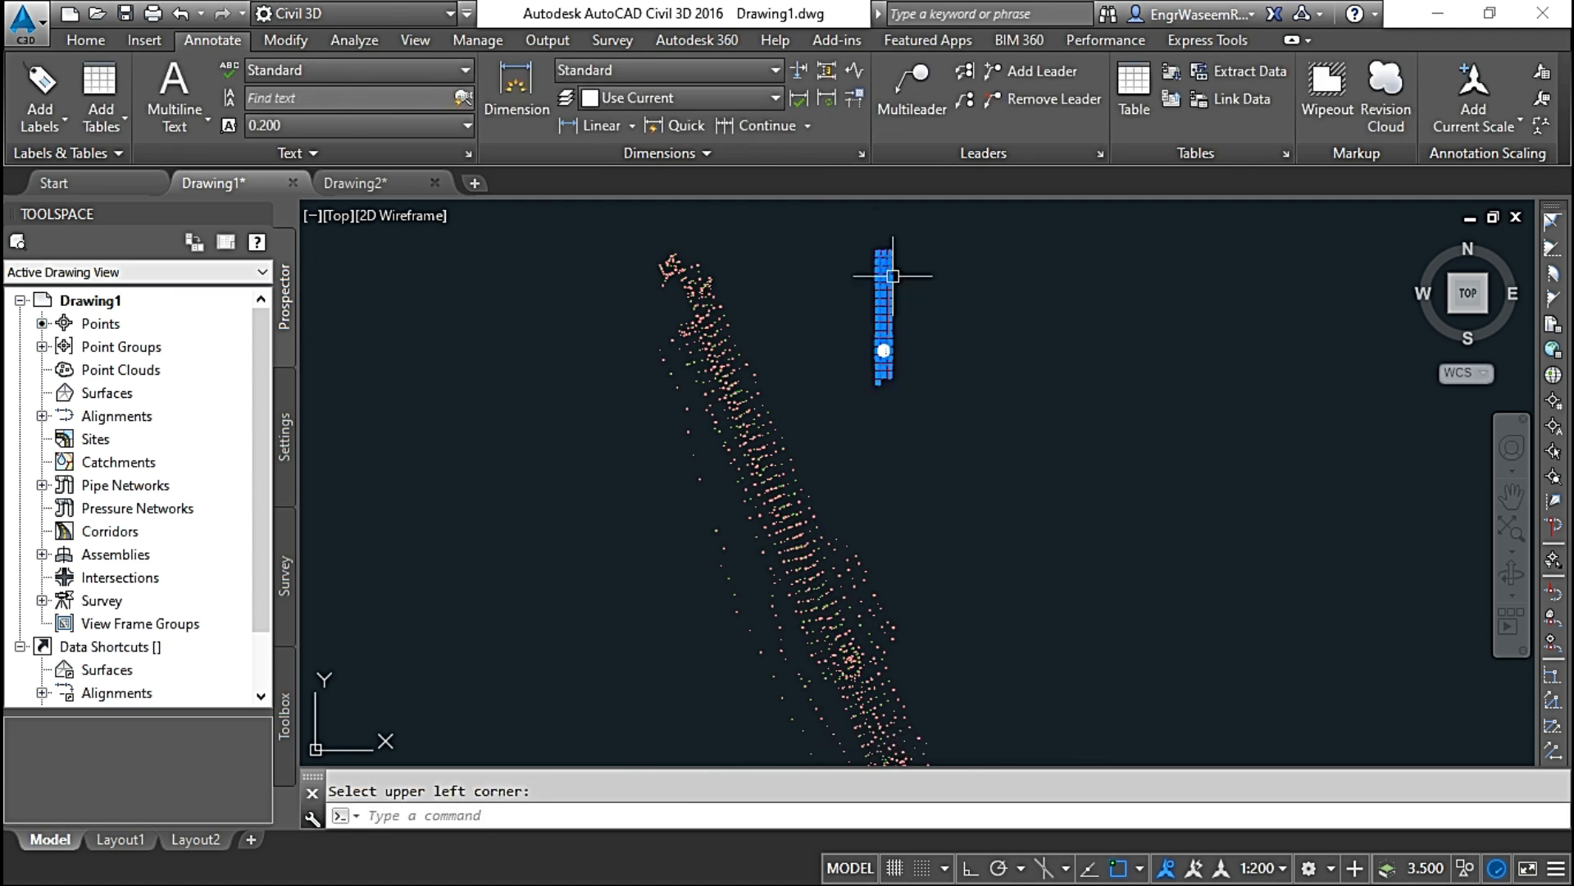
Step: Examine the split point tables, checking the point number, elevation, northing, easting and description columns
scroll(893, 276, "up", 9)
scroll(849, 314, "down", 2)
middle_click_drag(860, 311, 949, 548)
scroll(828, 353, "up", 6)
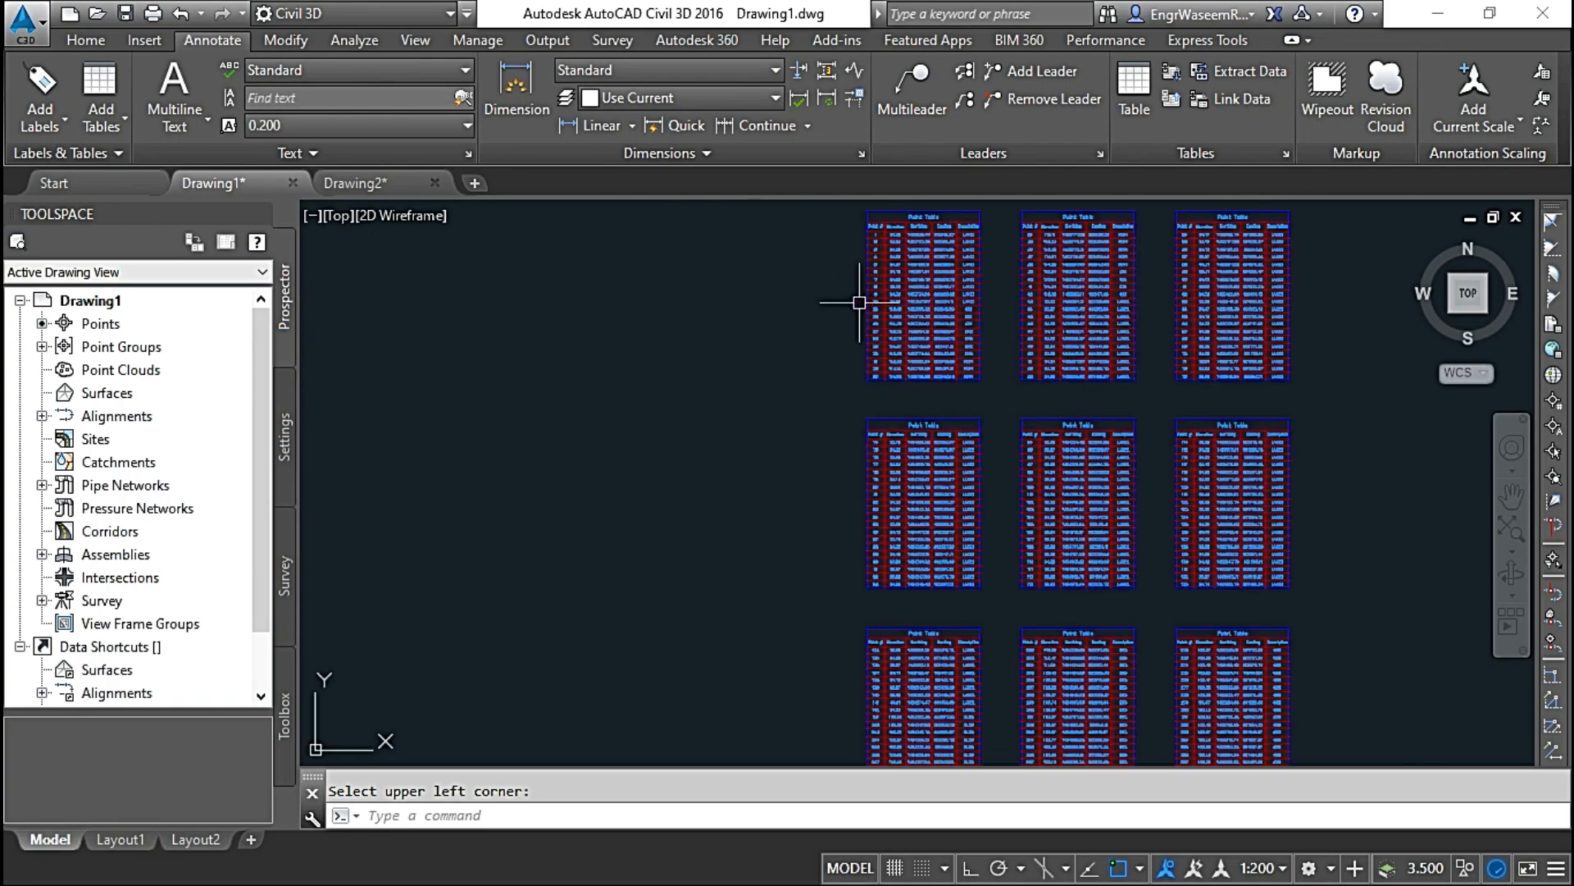
middle_click_drag(895, 300, 809, 503)
scroll(799, 472, "up", 4)
scroll(793, 457, "up", 4)
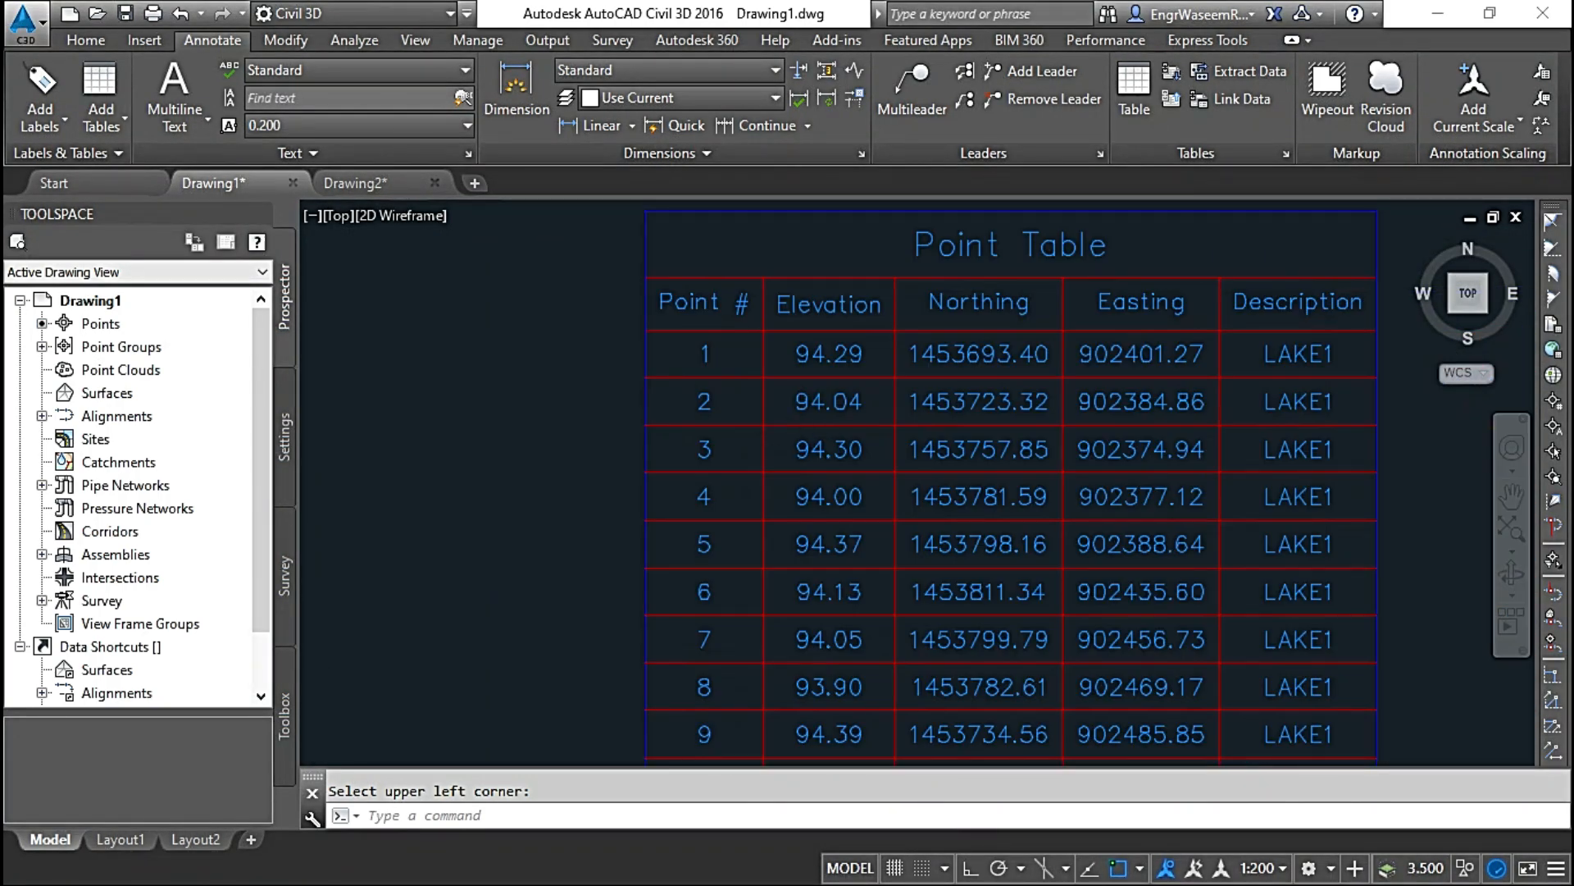
scroll(902, 426, "down", 2)
scroll(953, 414, "up", 2)
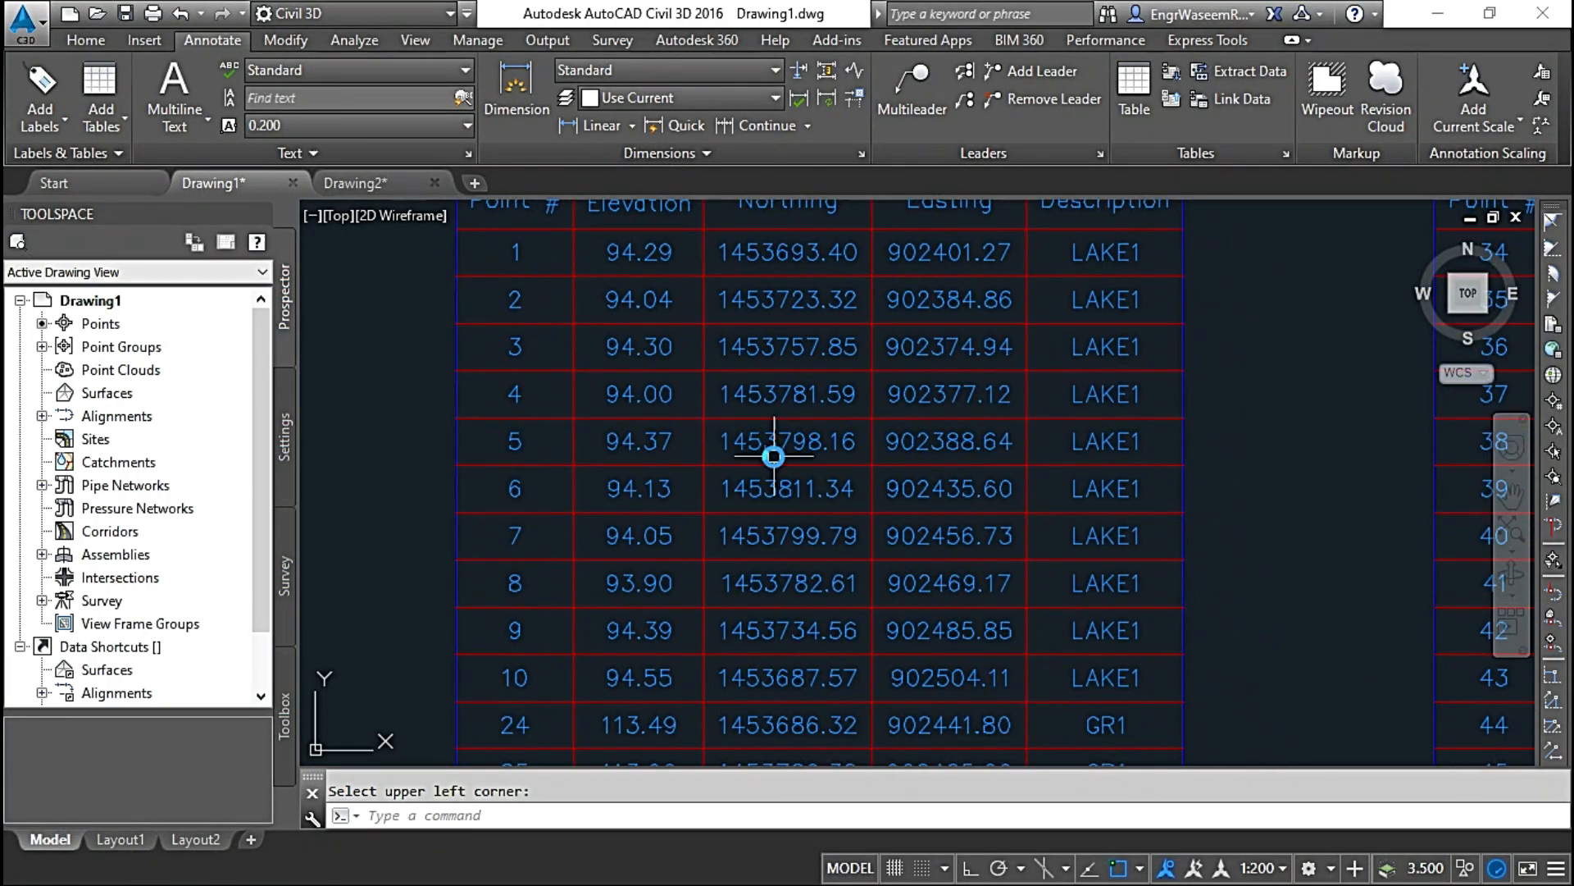
scroll(773, 450, "down", 8)
scroll(775, 463, "up", 7)
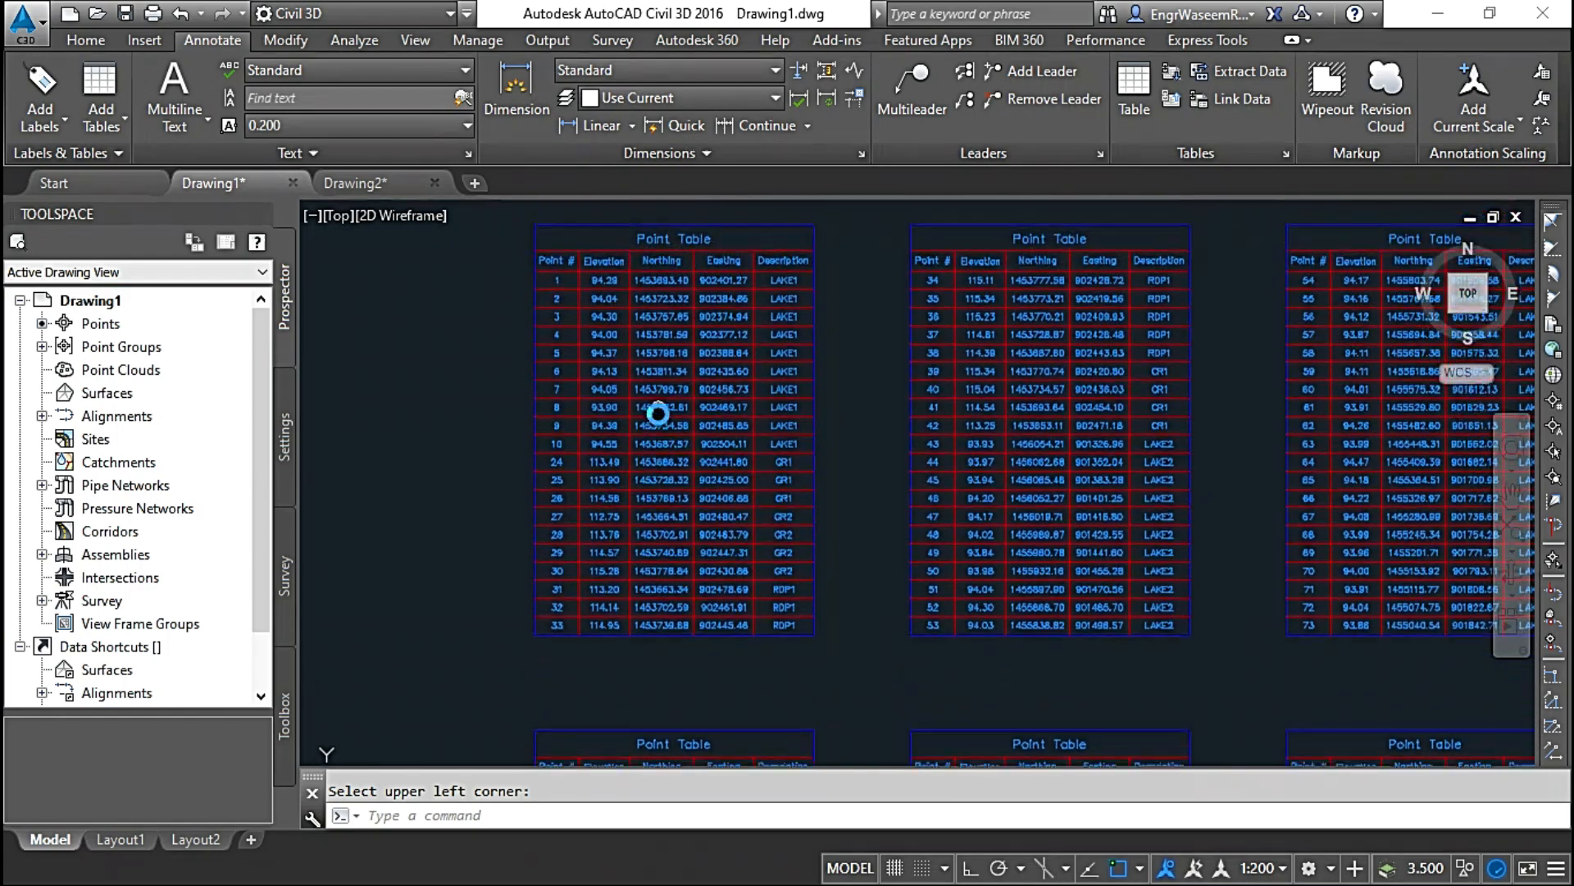
scroll(650, 415, "down", 1)
scroll(650, 345, "up", 2)
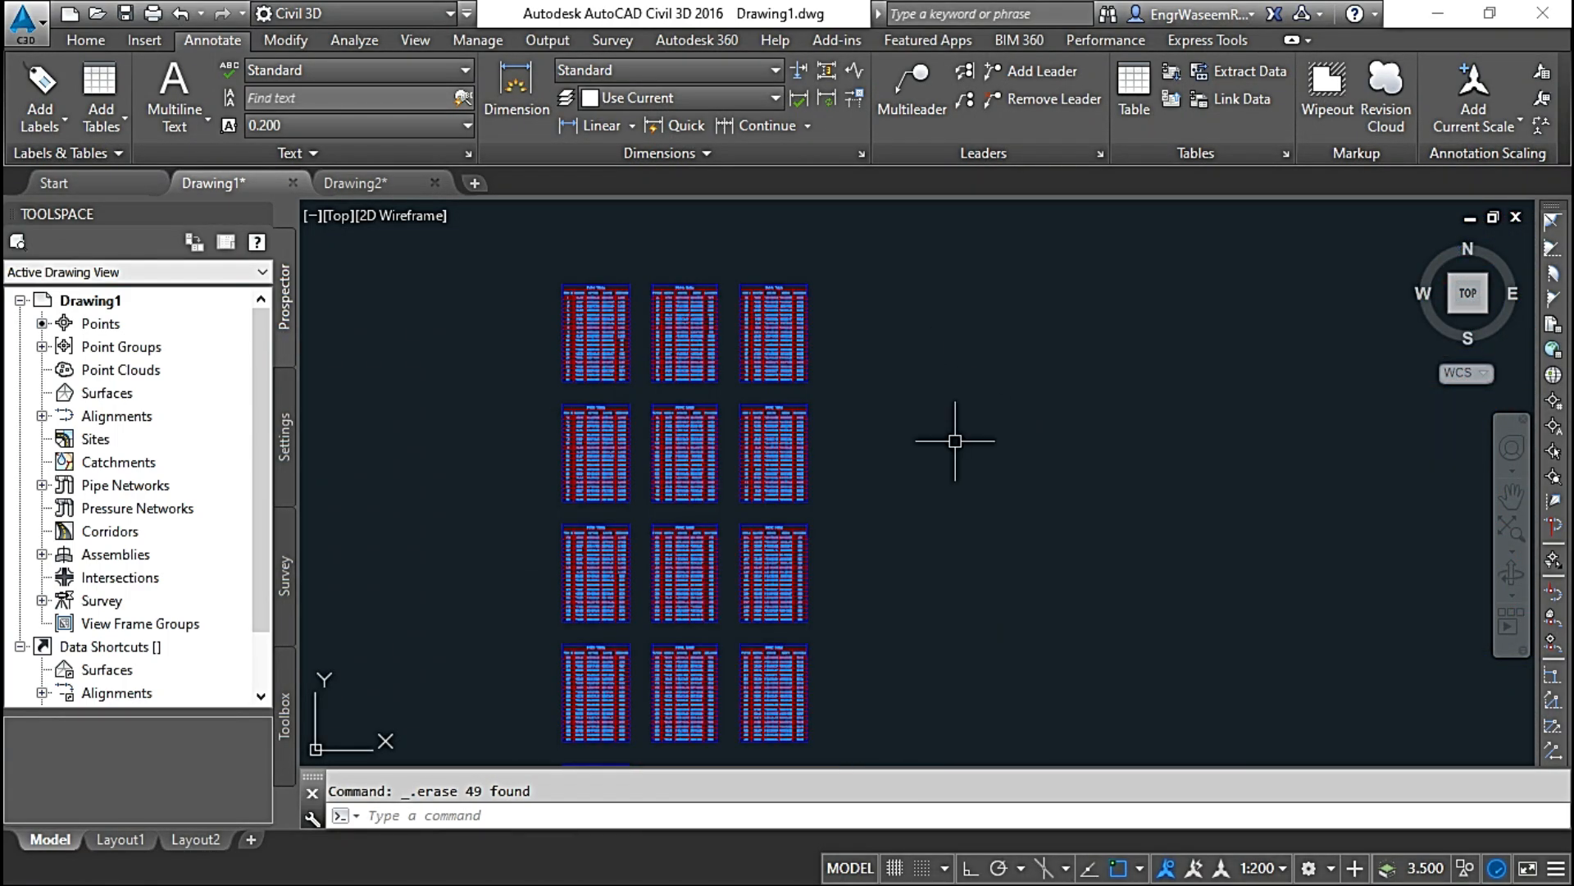
Step: Create a point table in the Latitude and Longitude style from the _All Points group, placed east of the existing tables
left_click(100, 127)
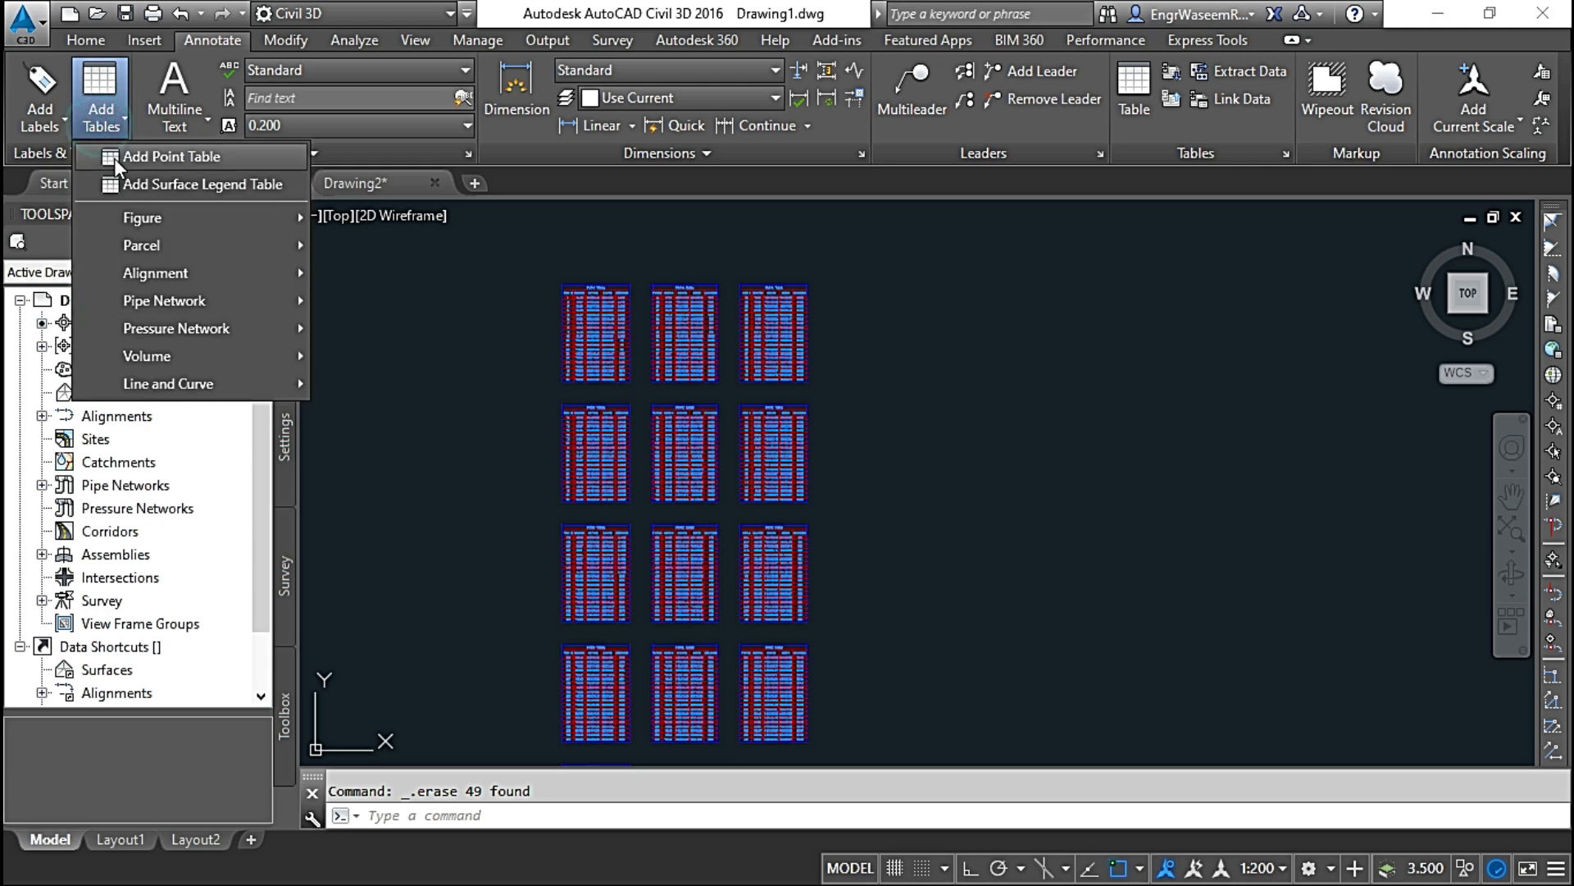
left_click(143, 160)
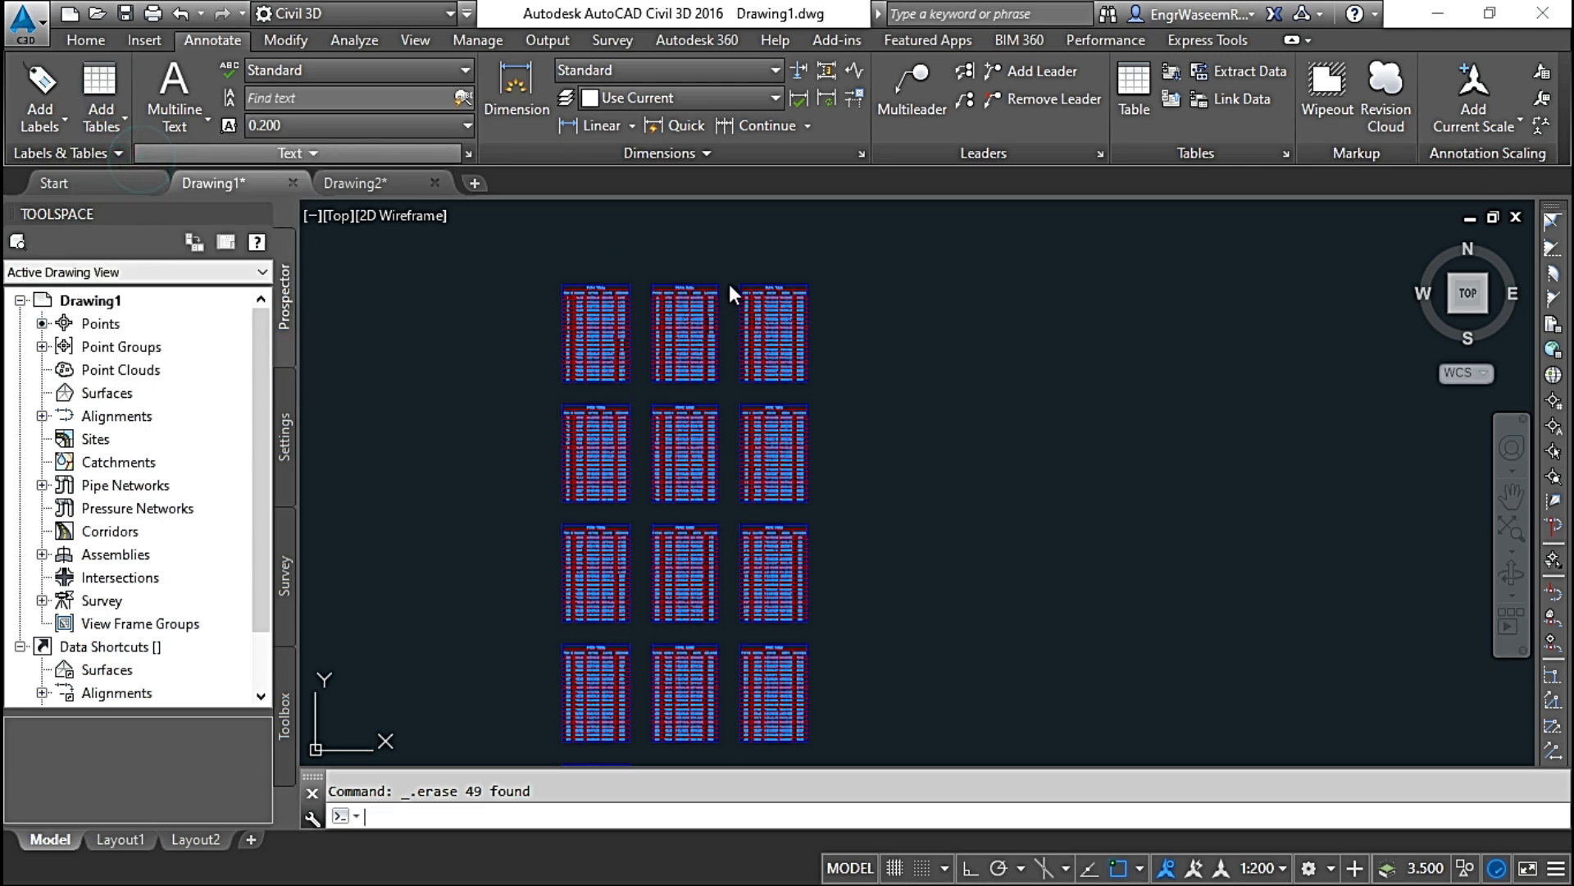
left_click(877, 155)
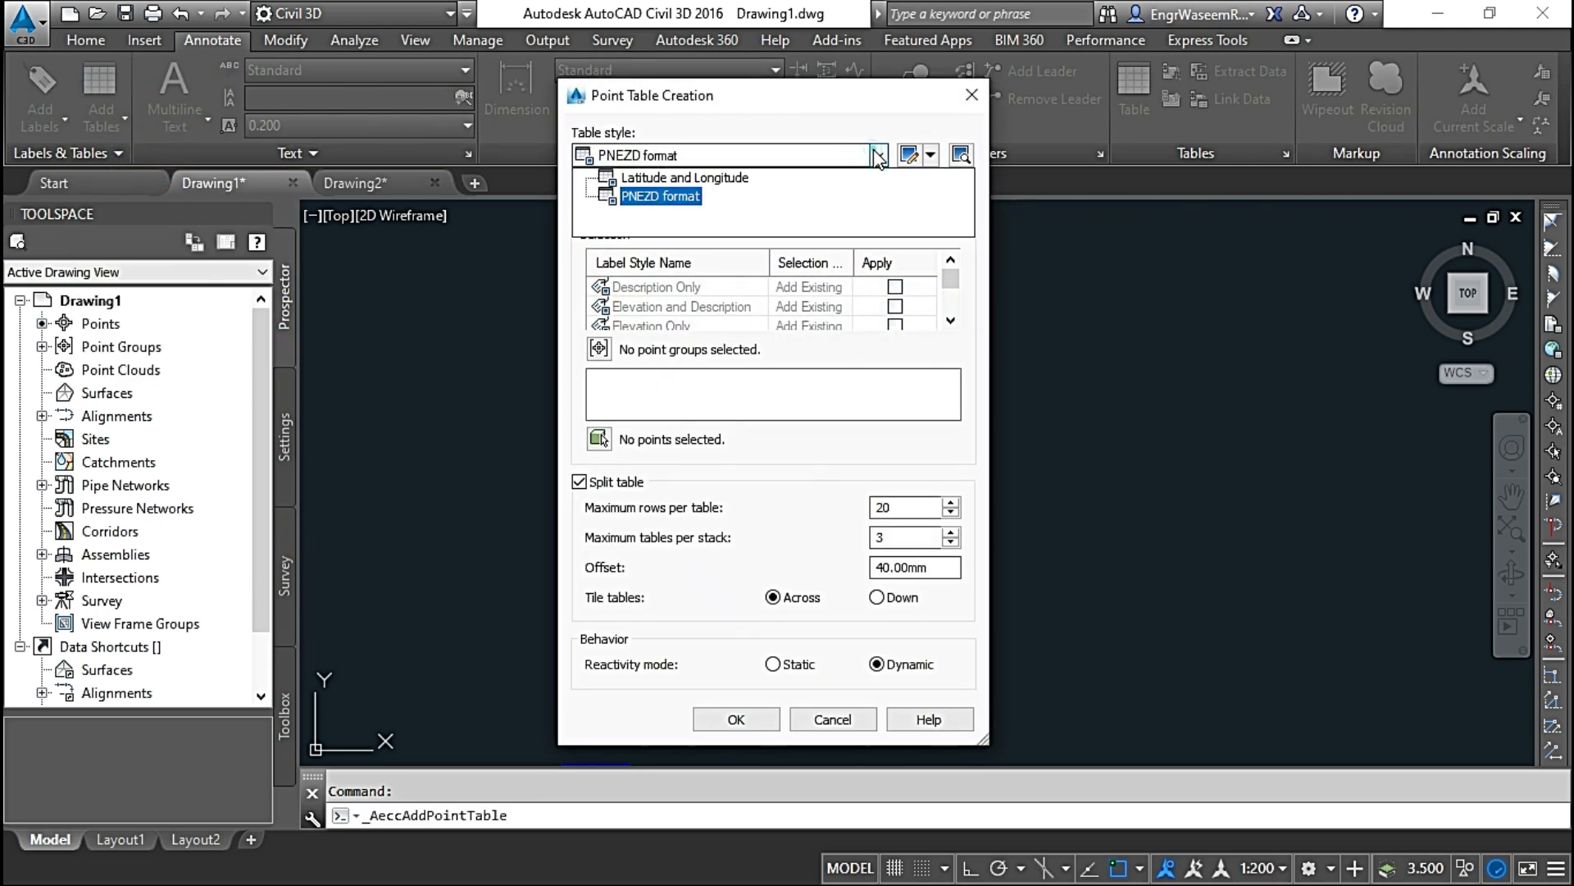
left_click(677, 177)
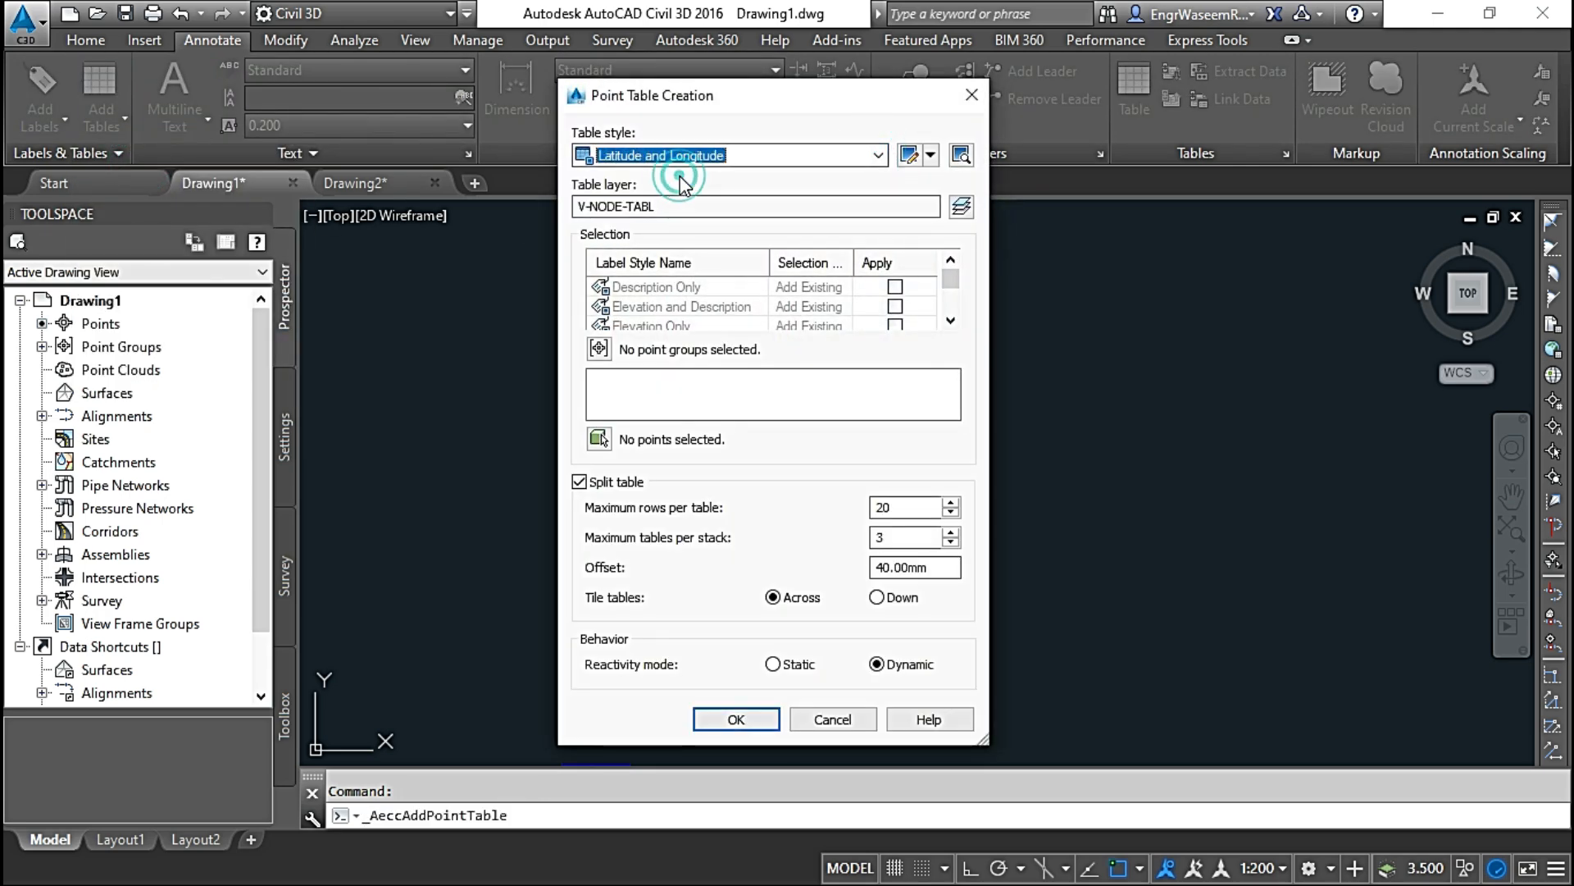
left_click(599, 350)
left_click(662, 391)
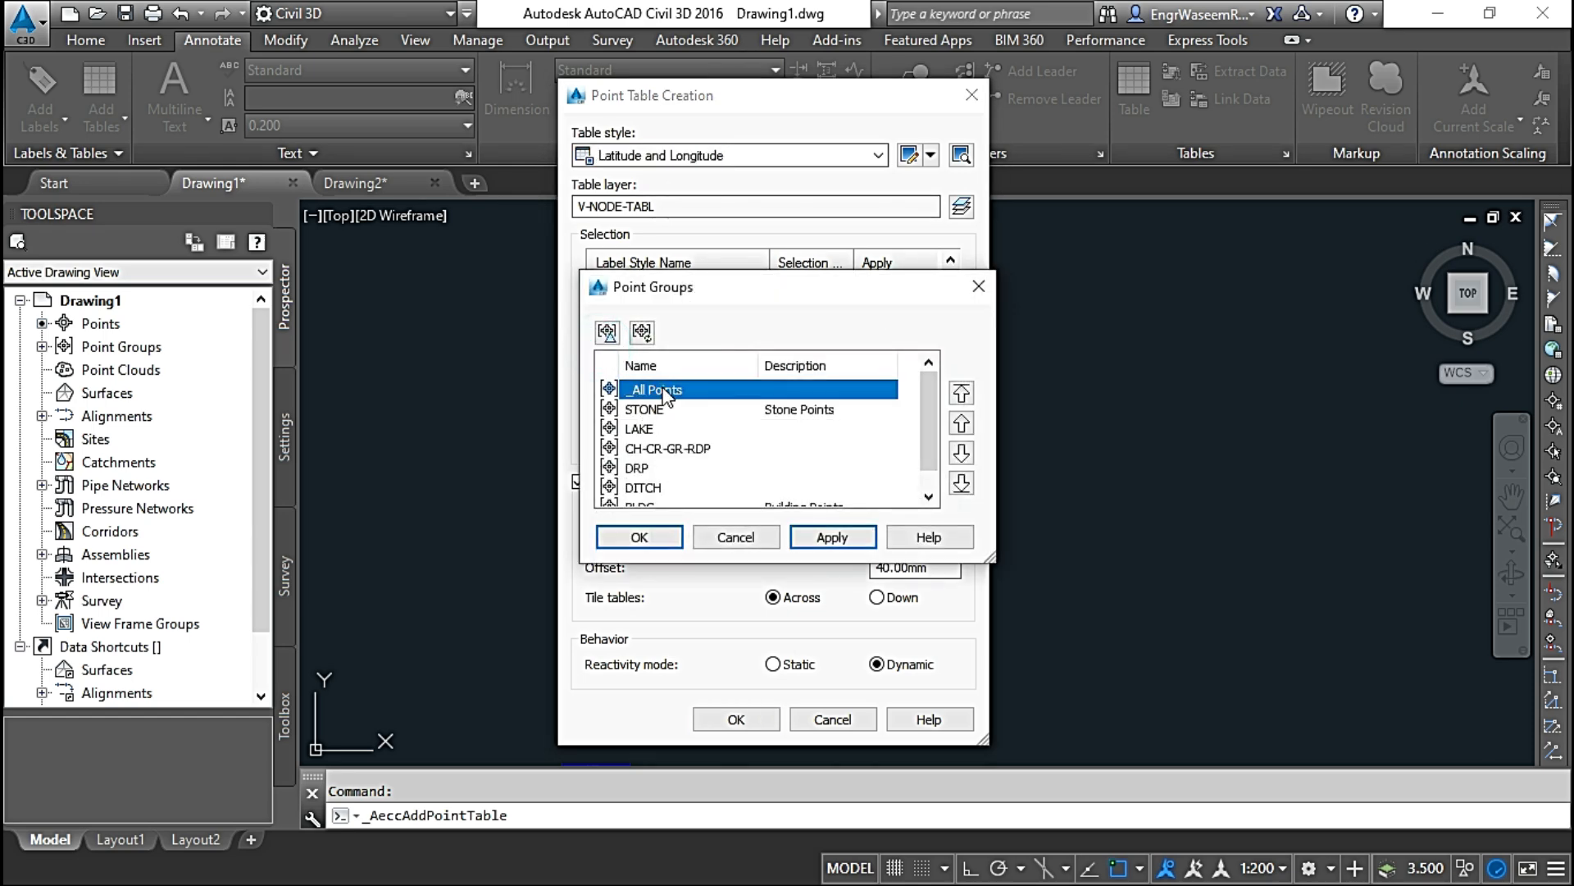
left_click(669, 537)
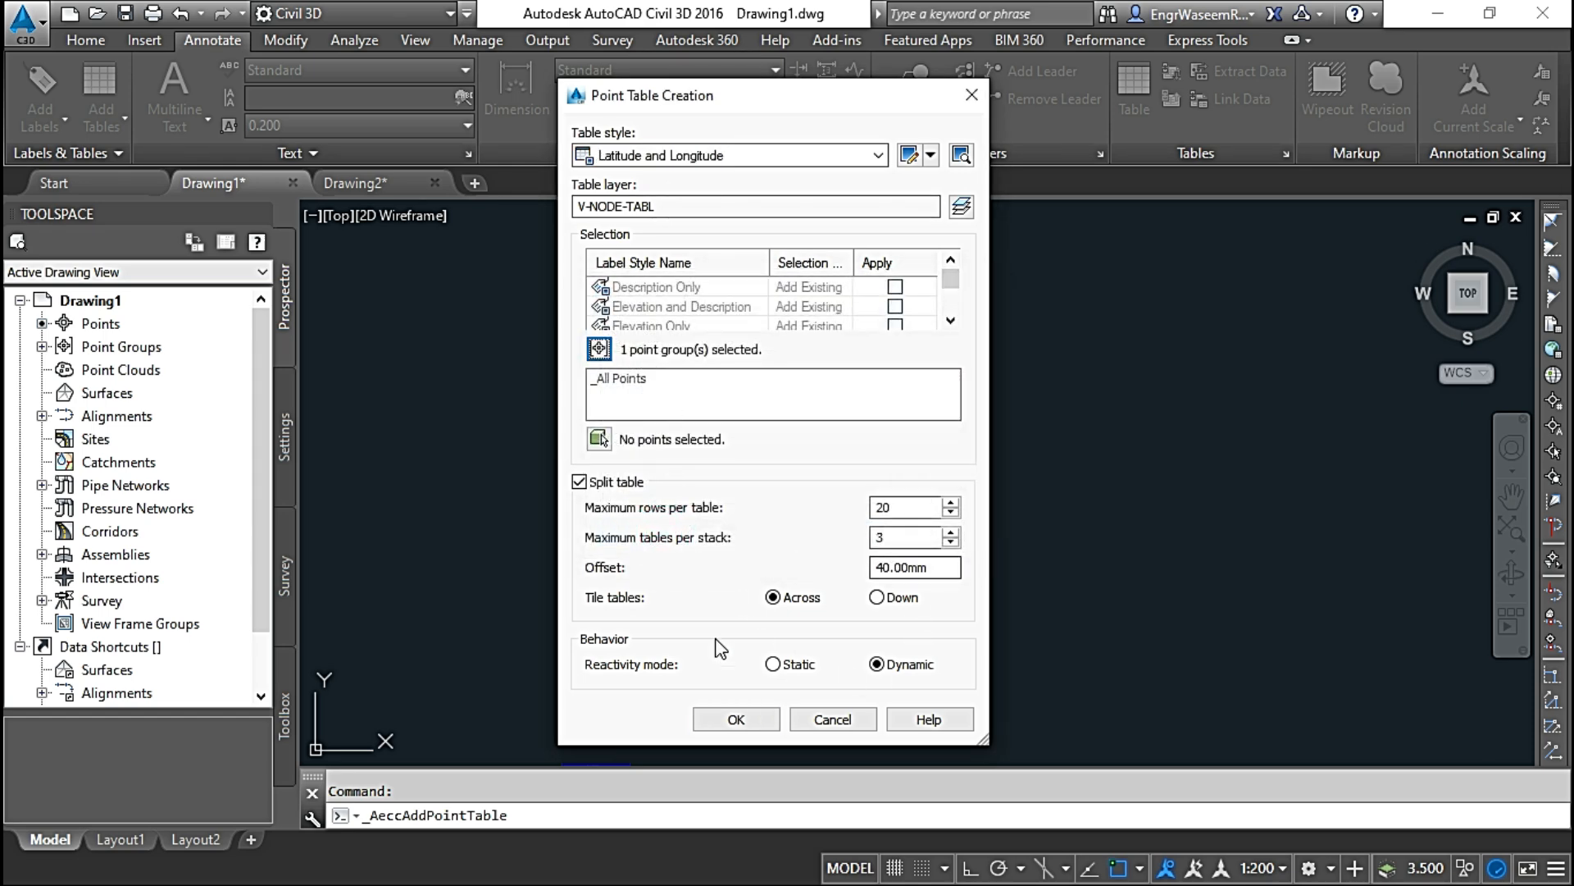
left_click(735, 719)
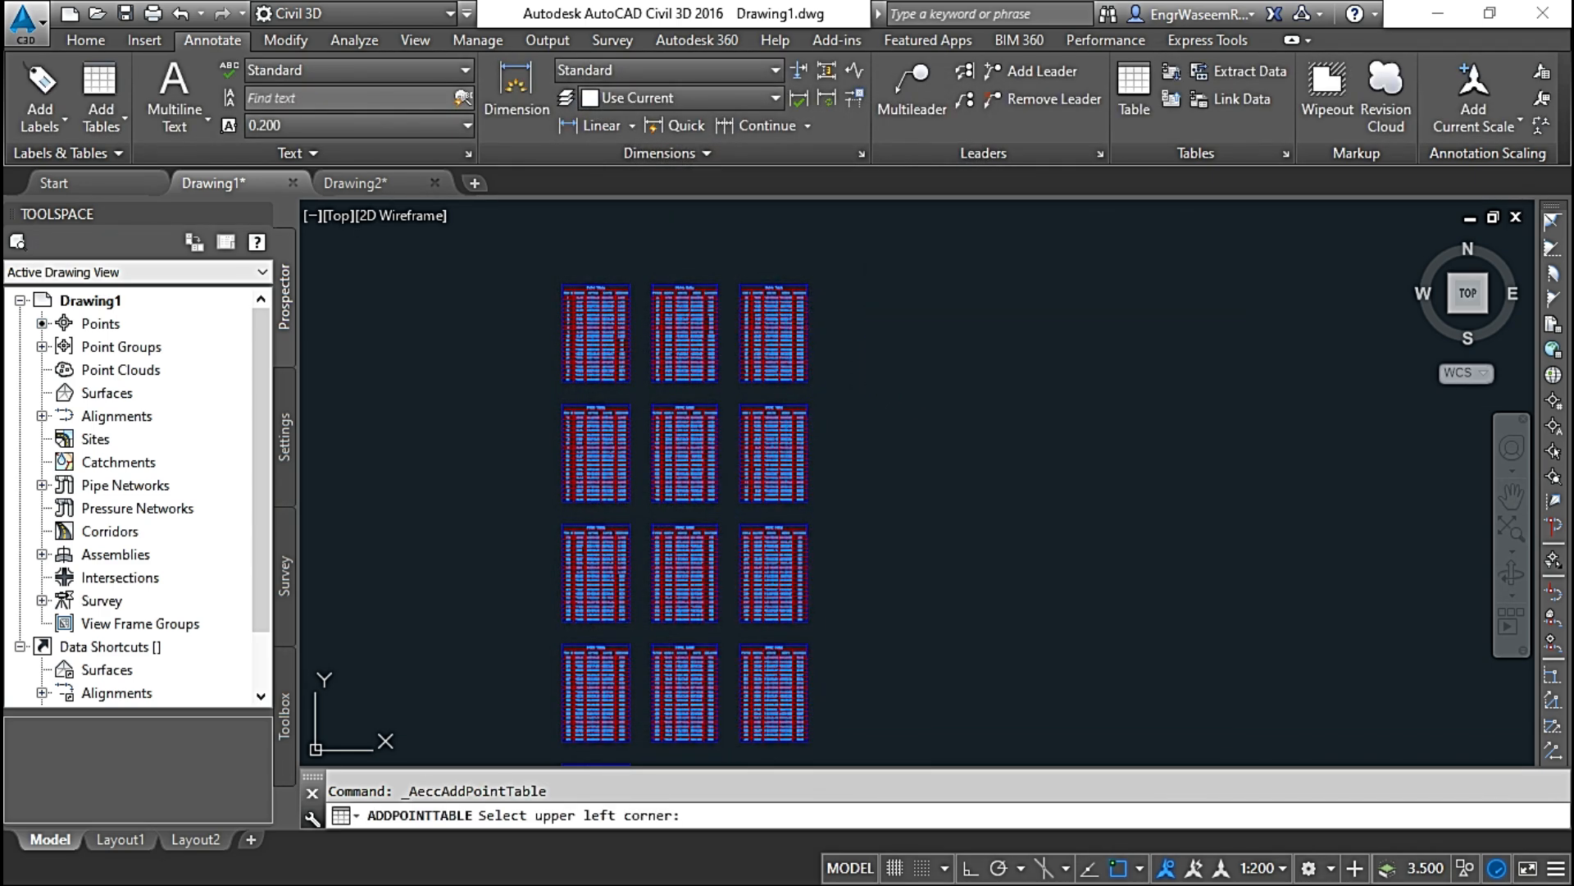
left_click(869, 287)
Step: Examine the latitude and longitude columns of the new point tables and compare them with the PNEZD format tables
scroll(898, 344, "up", 8)
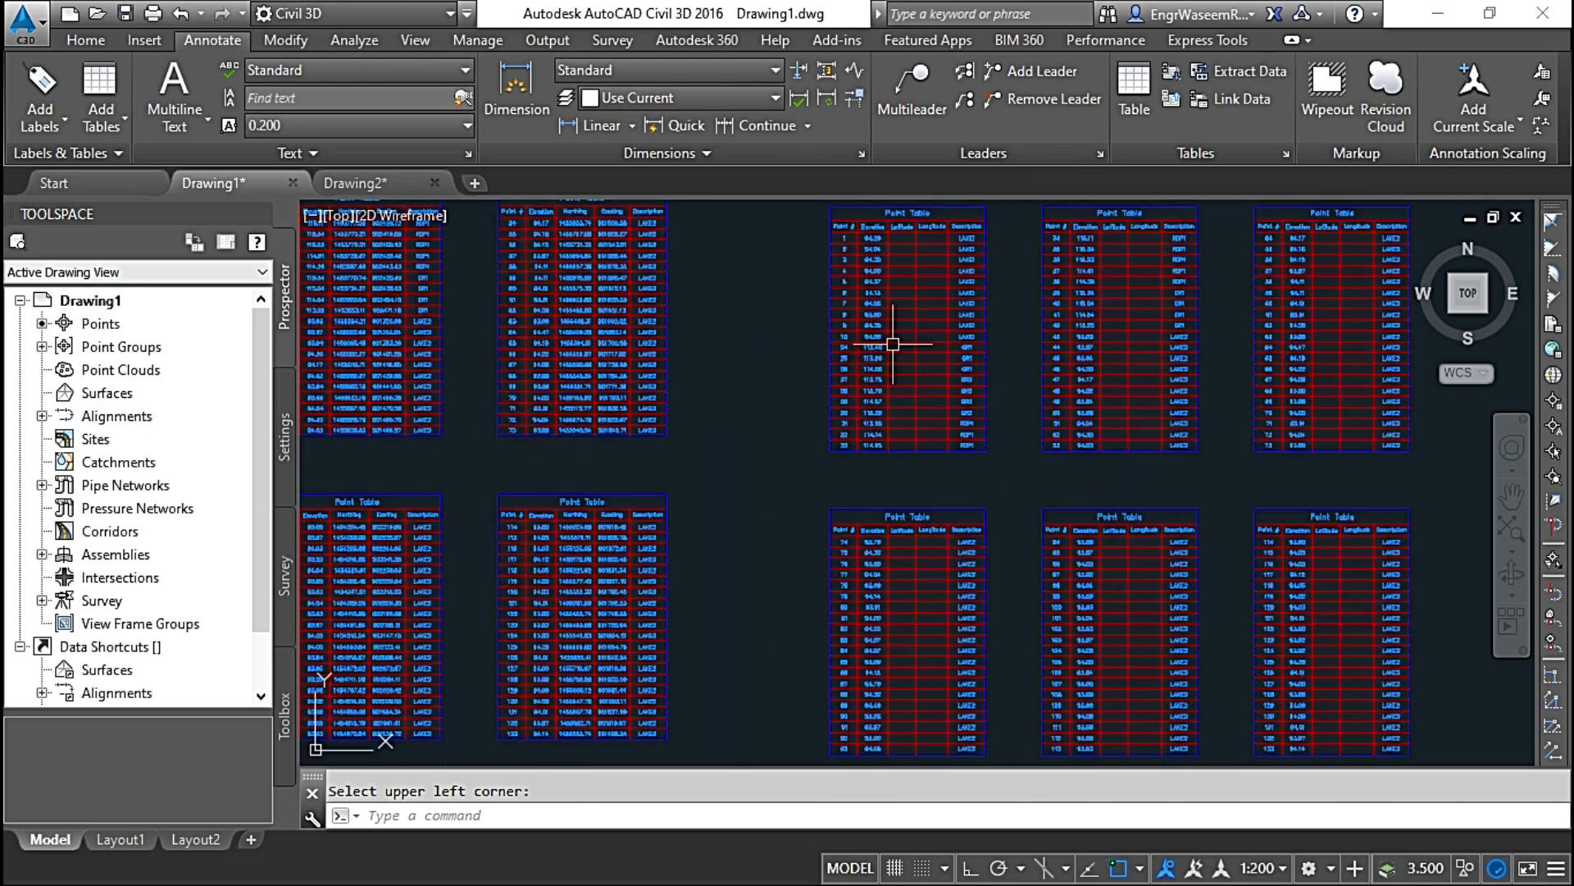
scroll(832, 369, "down", 2)
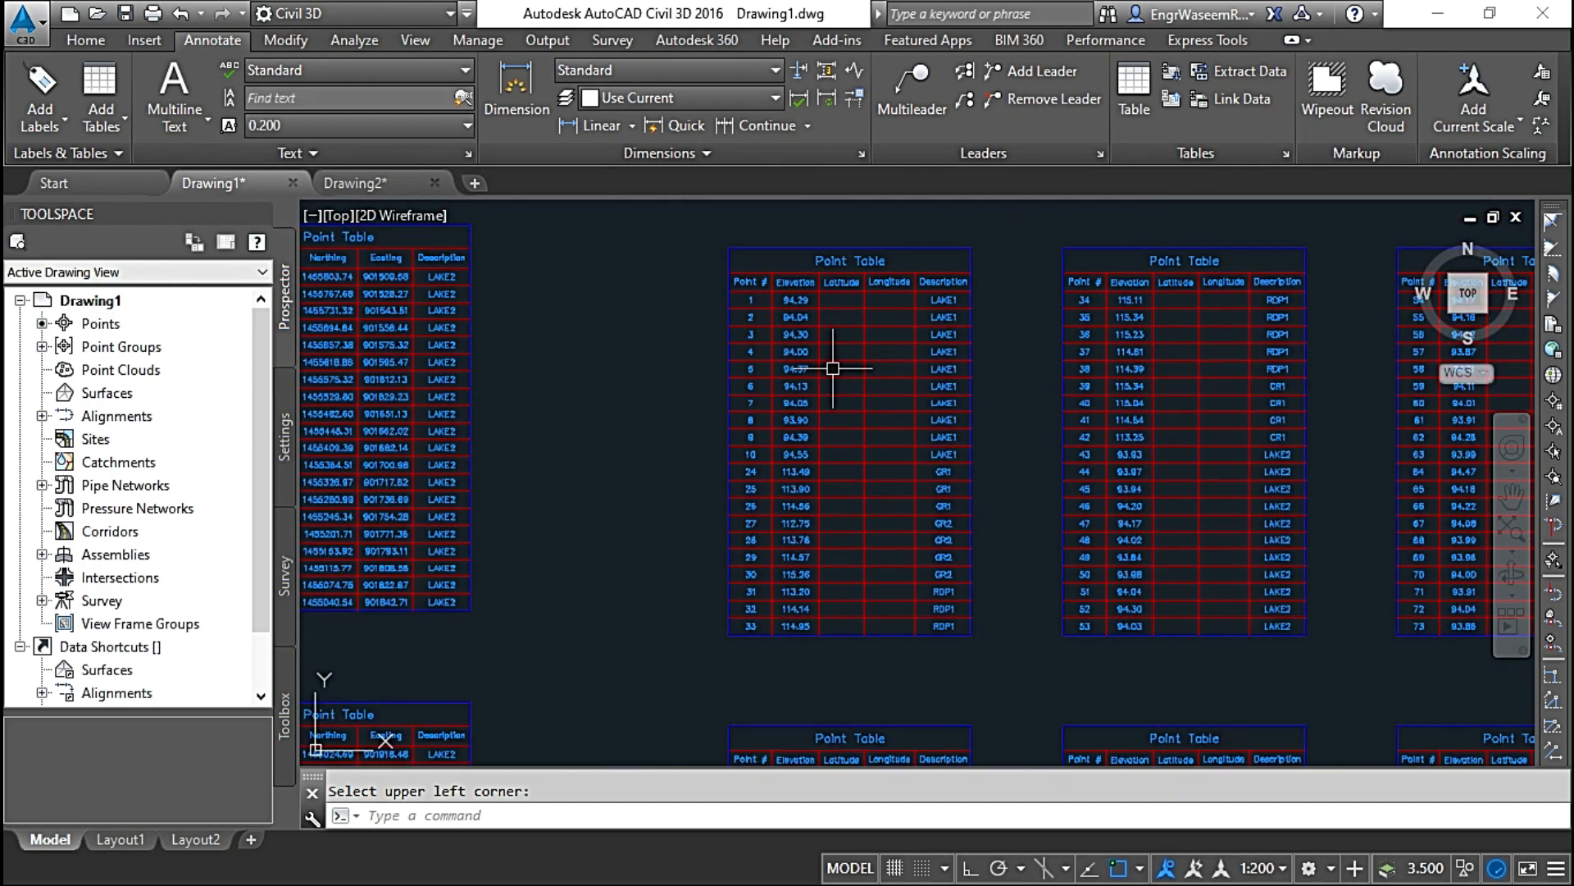
scroll(836, 351, "up", 5)
scroll(833, 347, "down", 5)
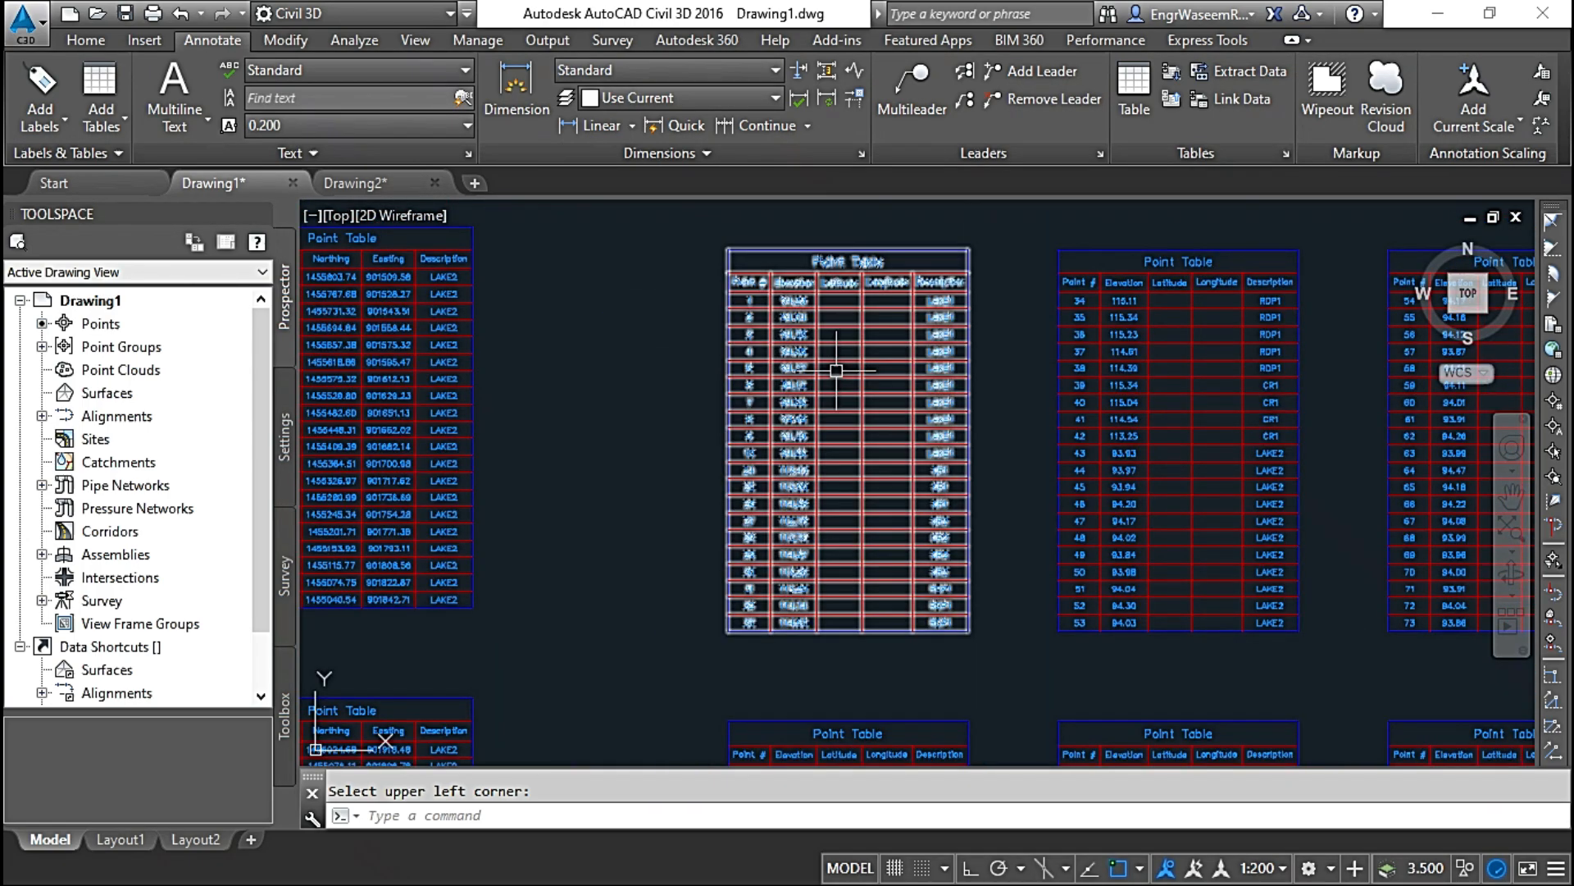
middle_click_drag(844, 383, 843, 339)
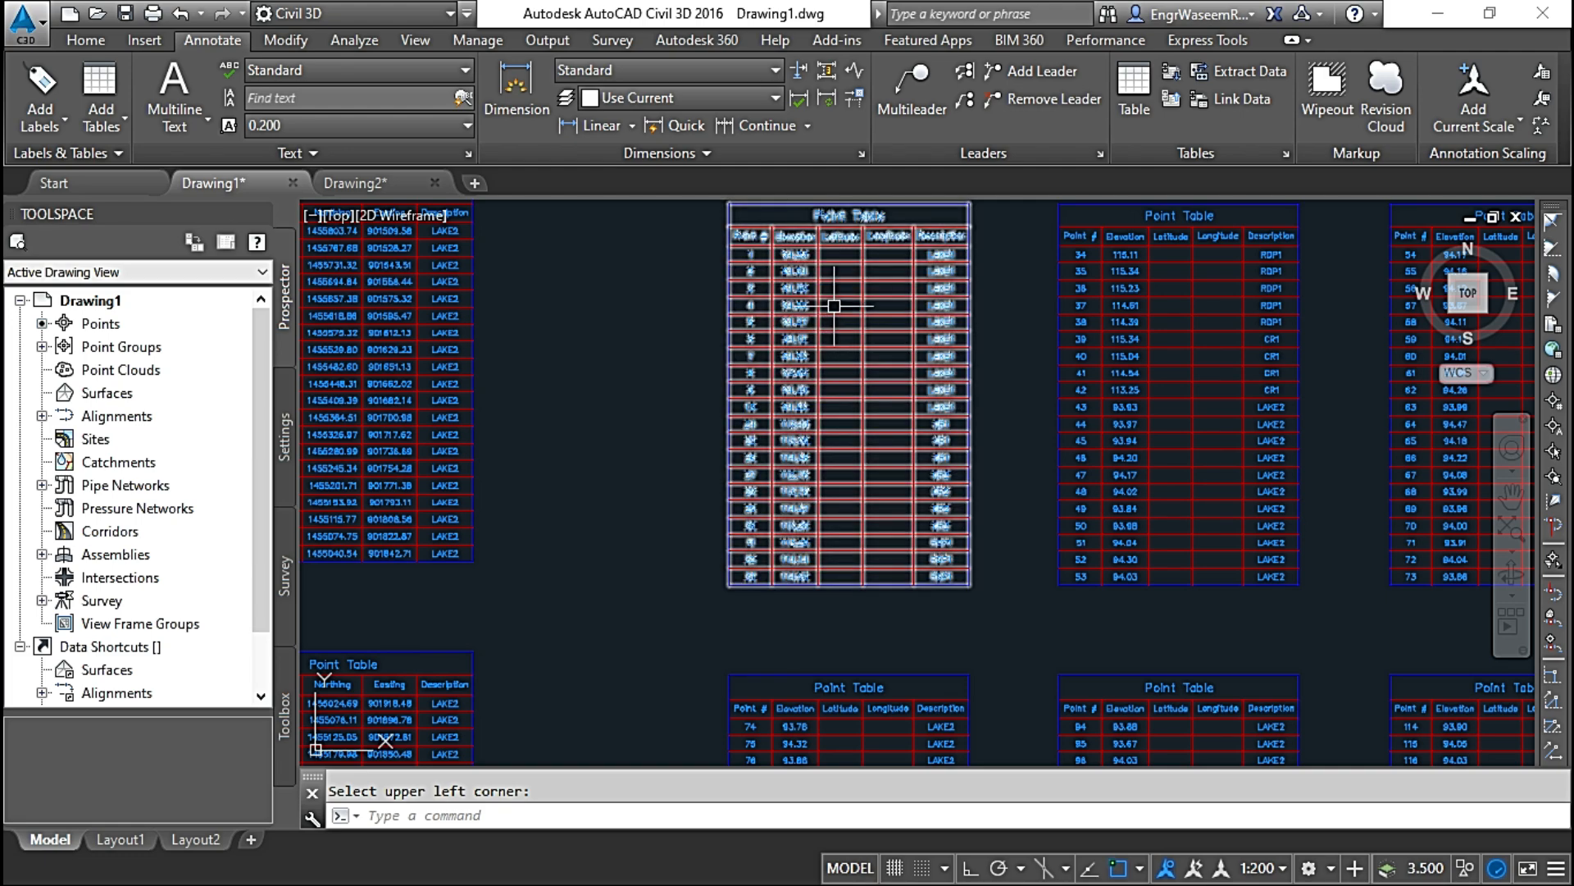
scroll(837, 298, "down", 3)
mouse_move(837, 318)
middle_mouse_down()
mouse_move(932, 390)
mouse_move(1027, 346)
middle_mouse_up()
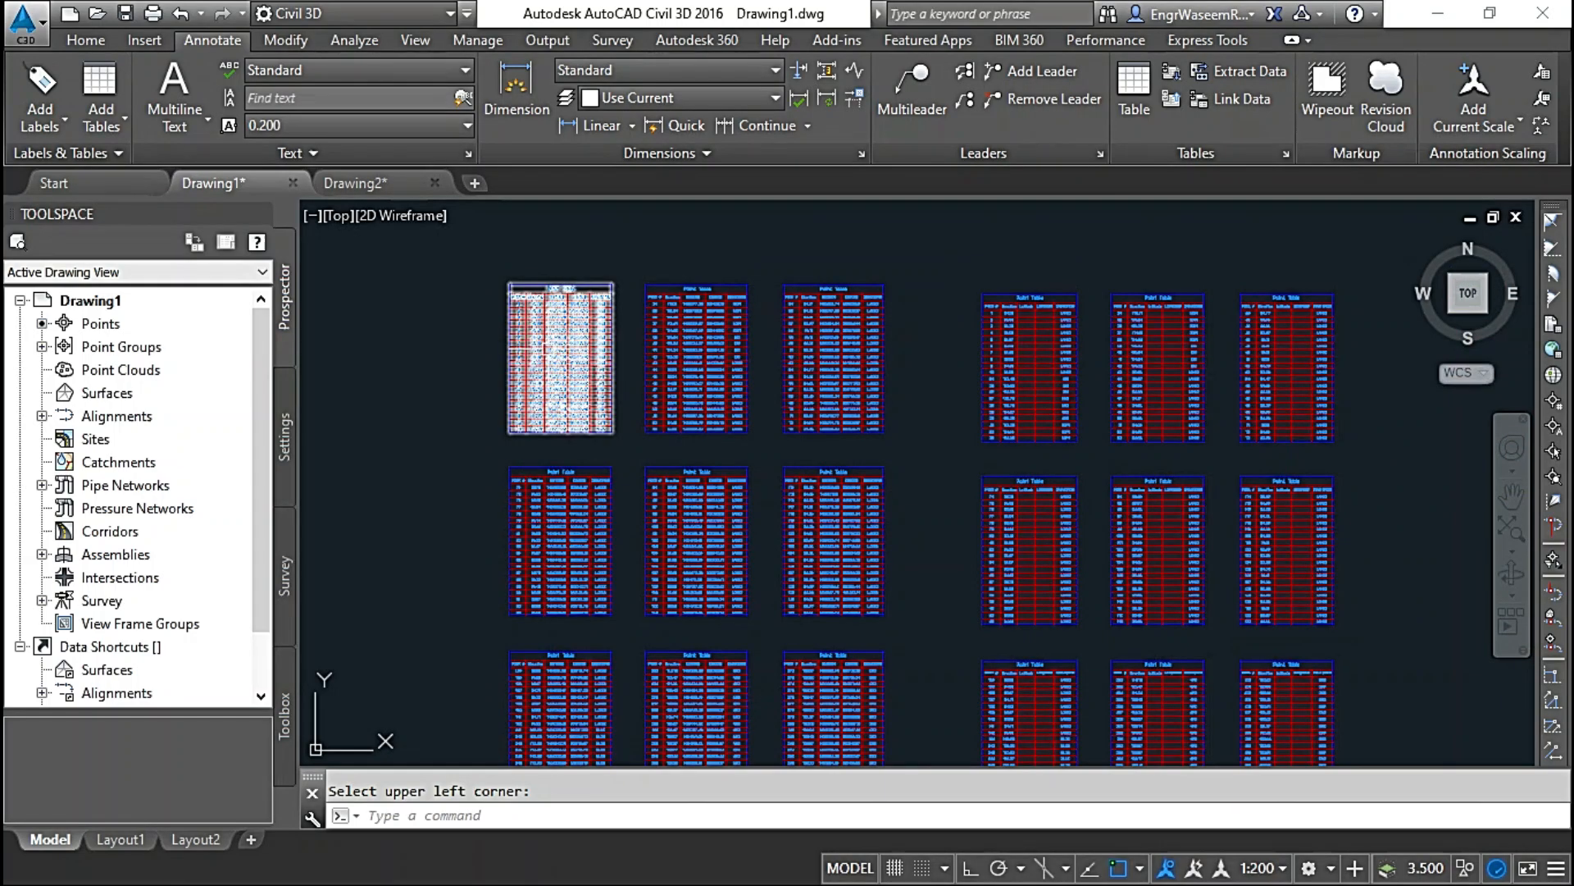
Step: Open the table style of the PNEZD format point tables for editing and add a new column
key("Escape")
left_click(527, 311)
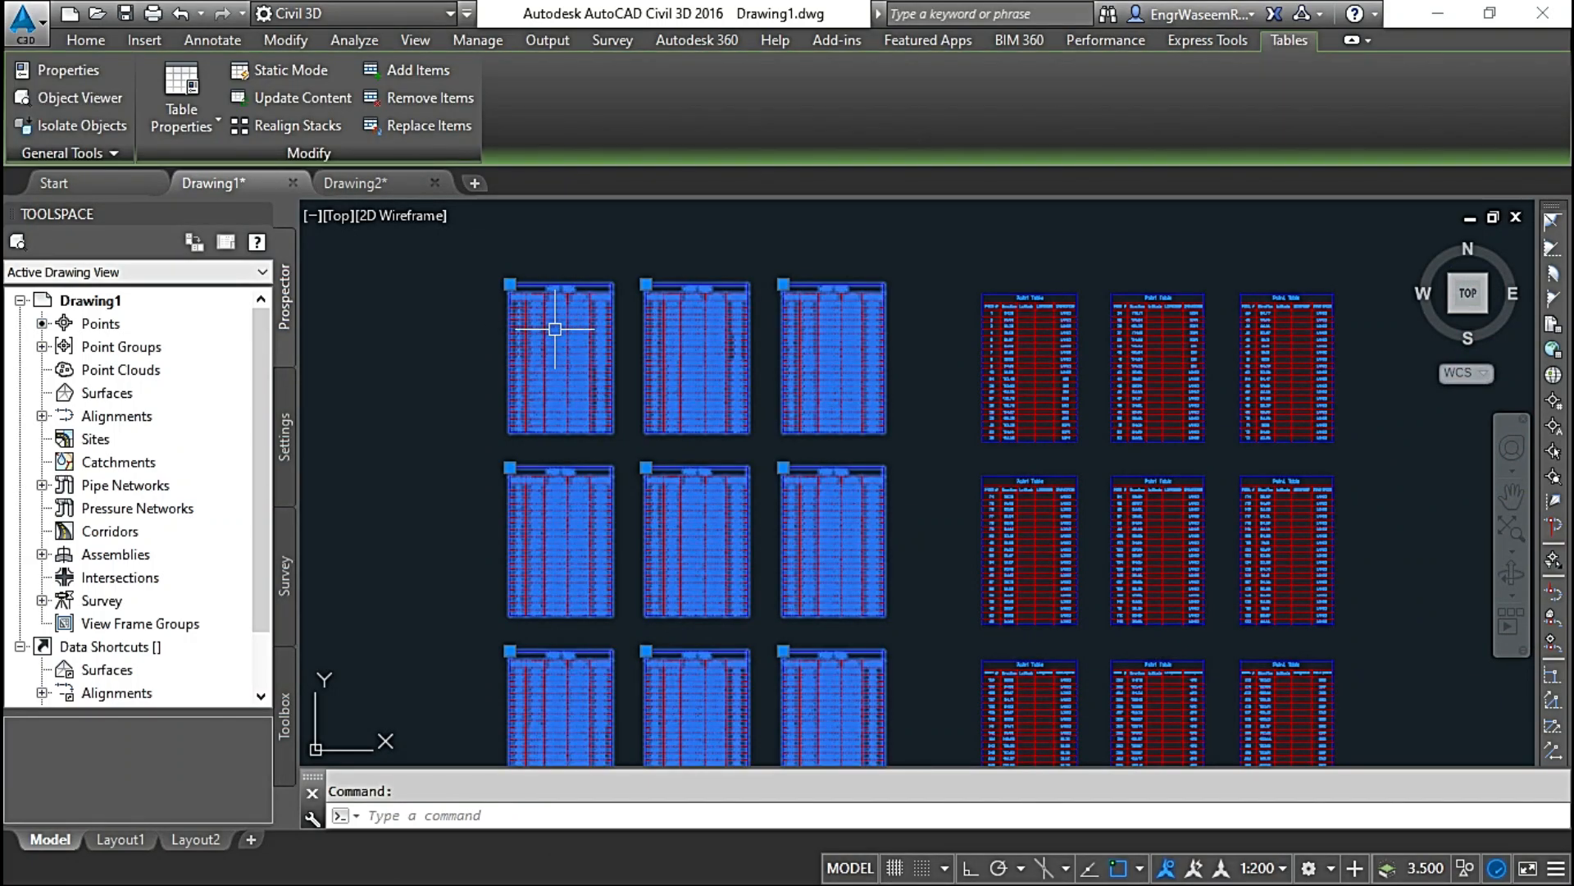
scroll(554, 327, "up", 6)
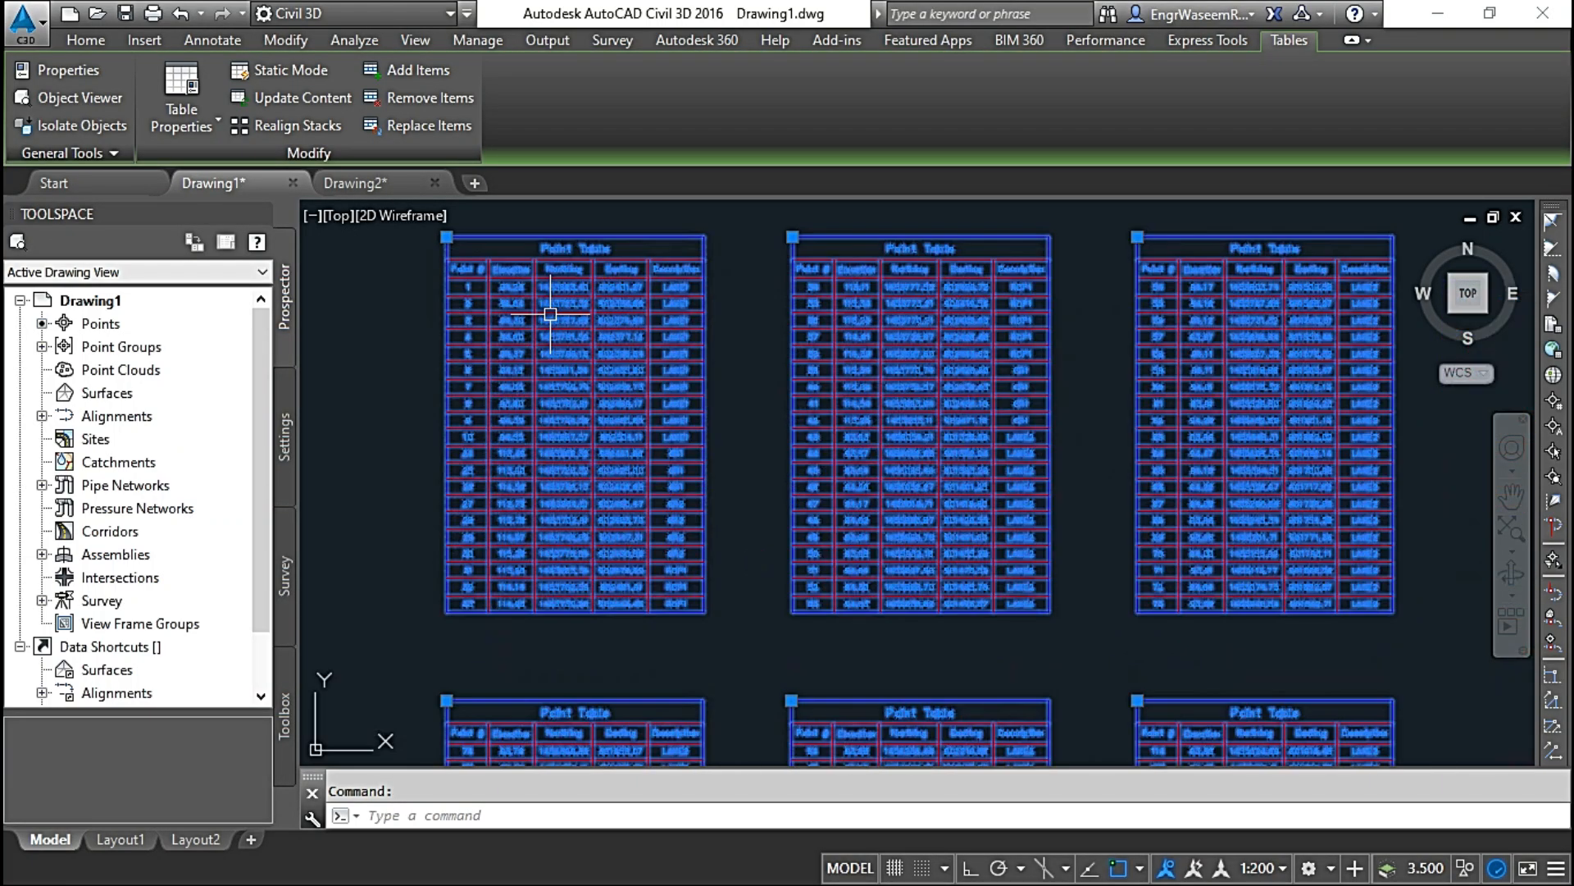
middle_click_drag(516, 324, 598, 350)
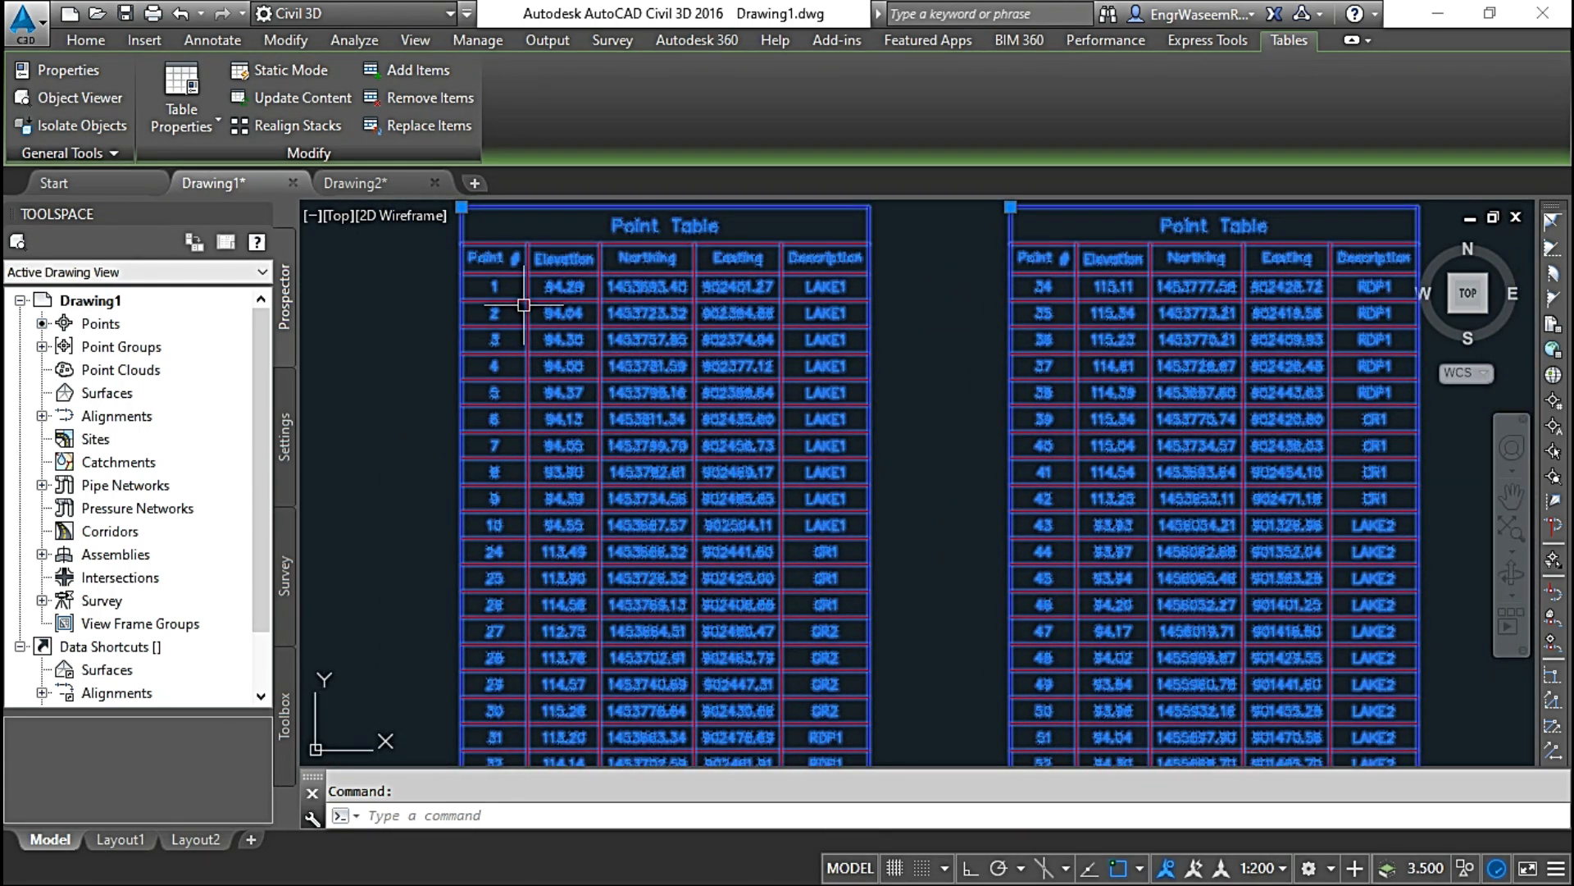
left_click(198, 130)
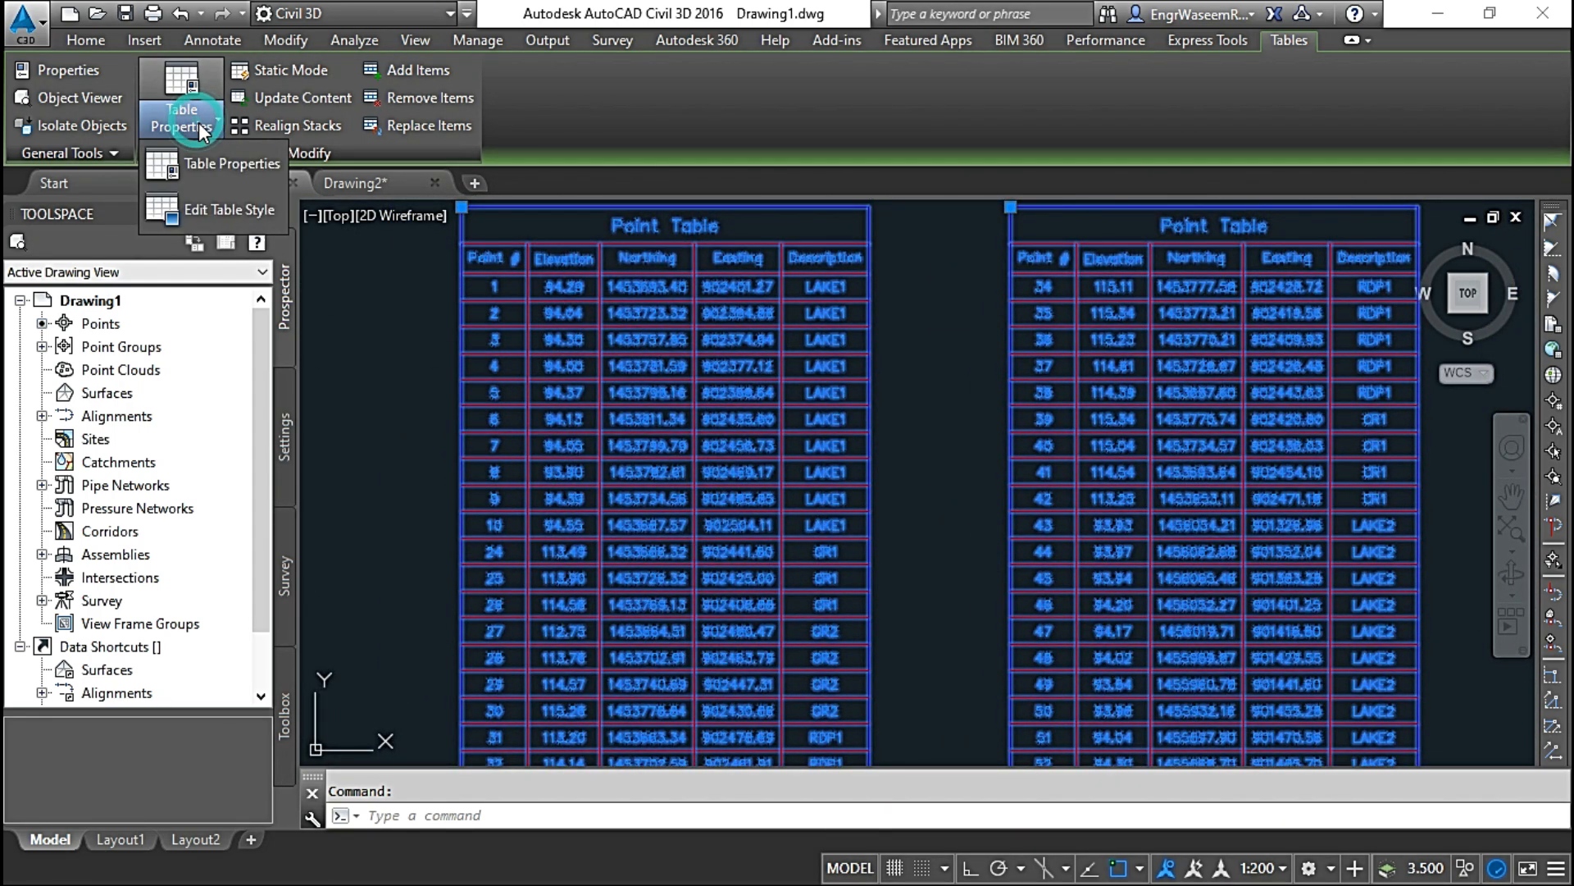
left_click(215, 204)
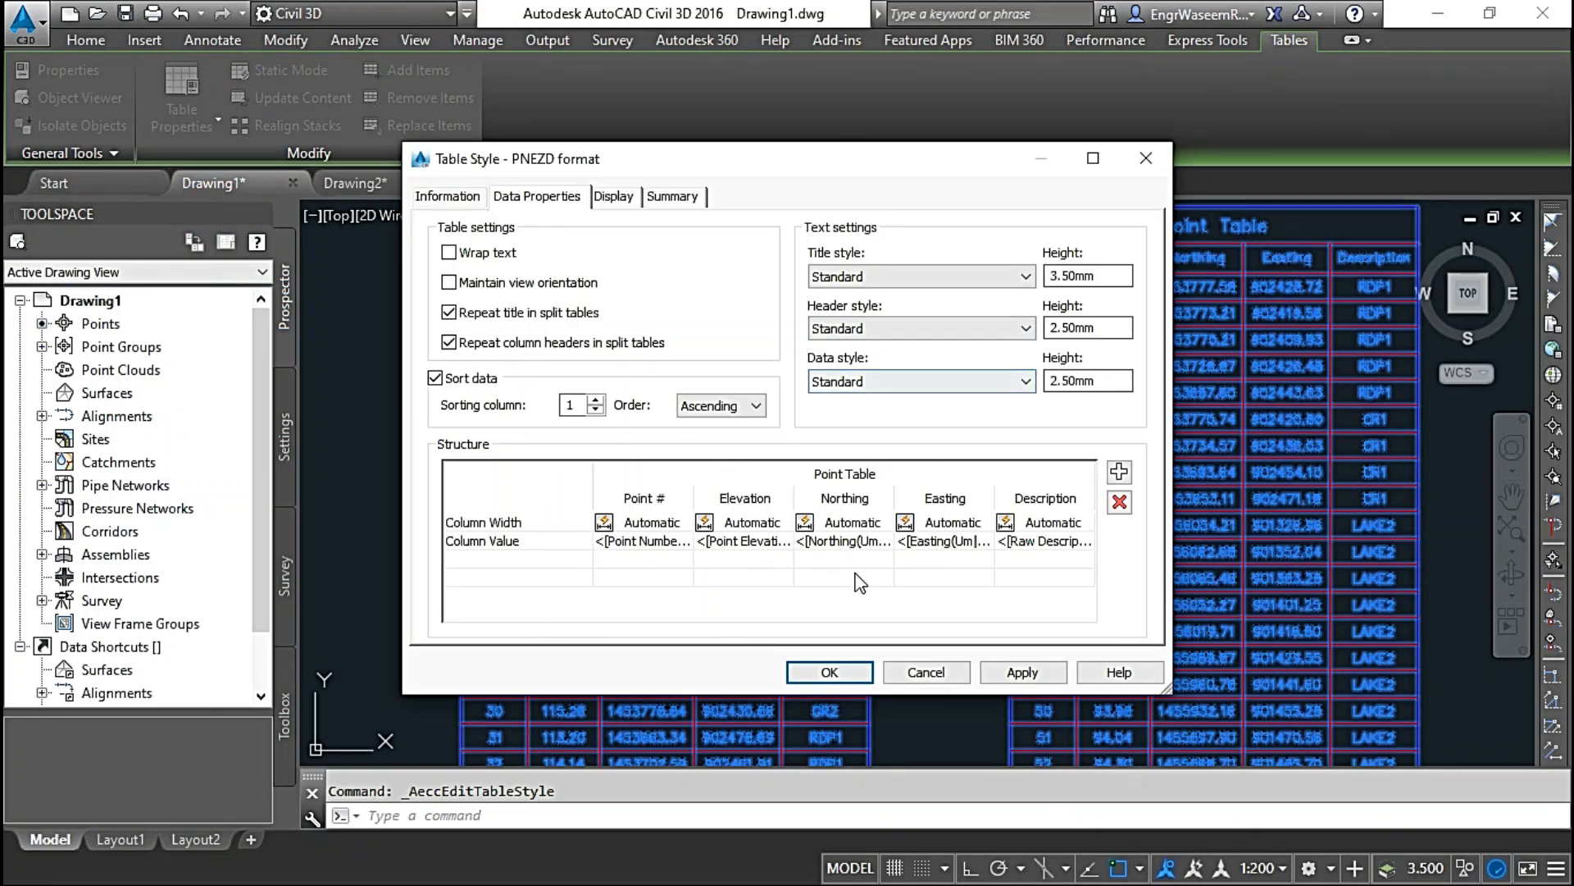
left_click(1119, 473)
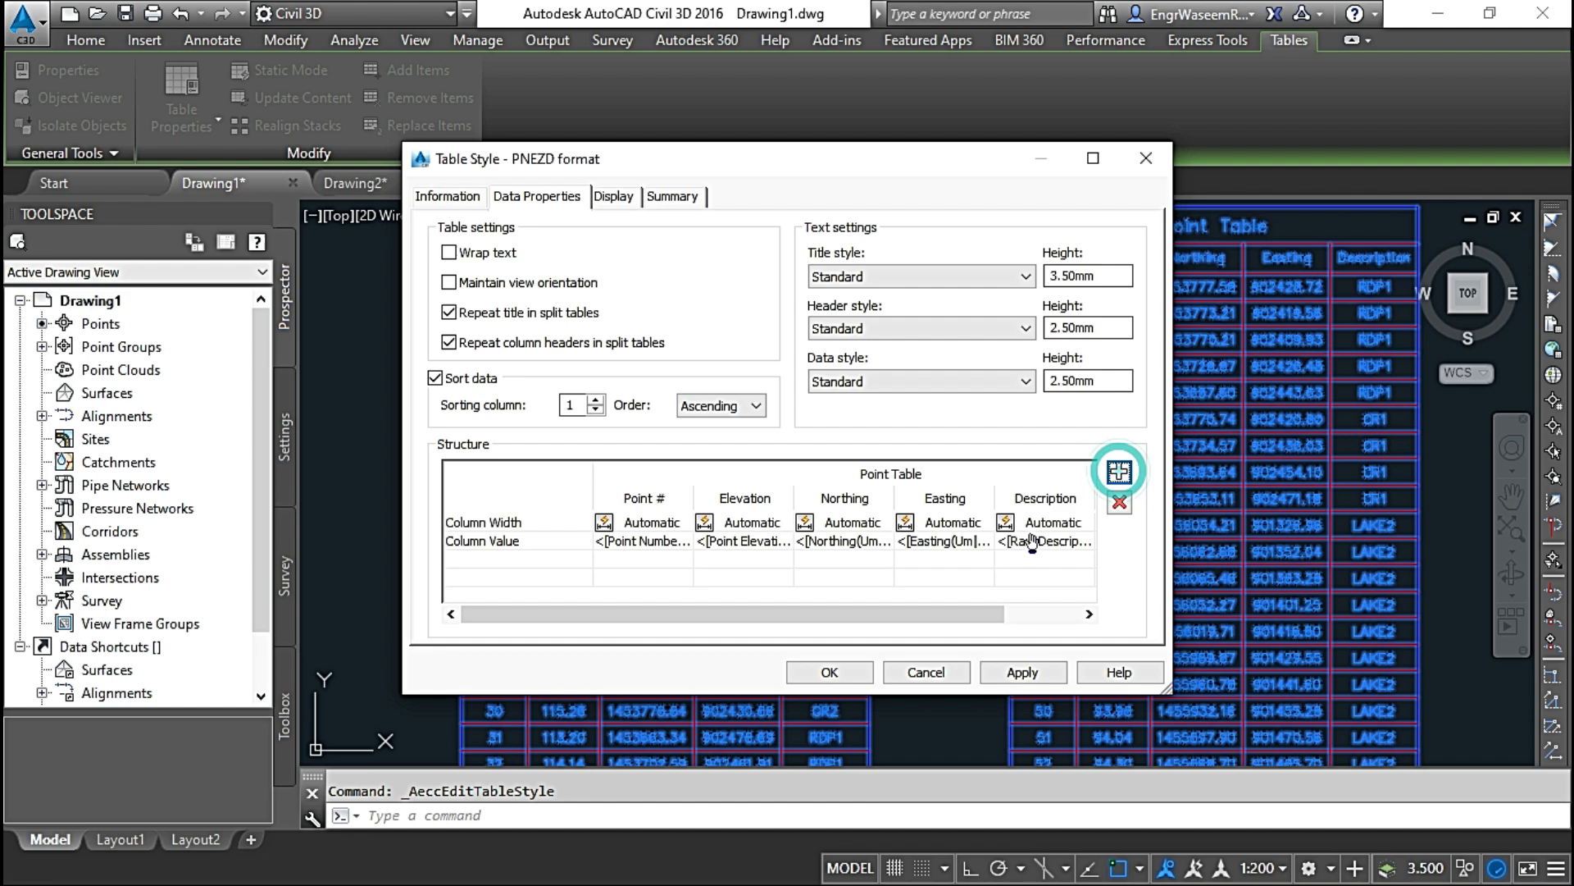
Step: Set the new column's value to the Grid Northing property with a precision of 0.001
left_click(896, 614)
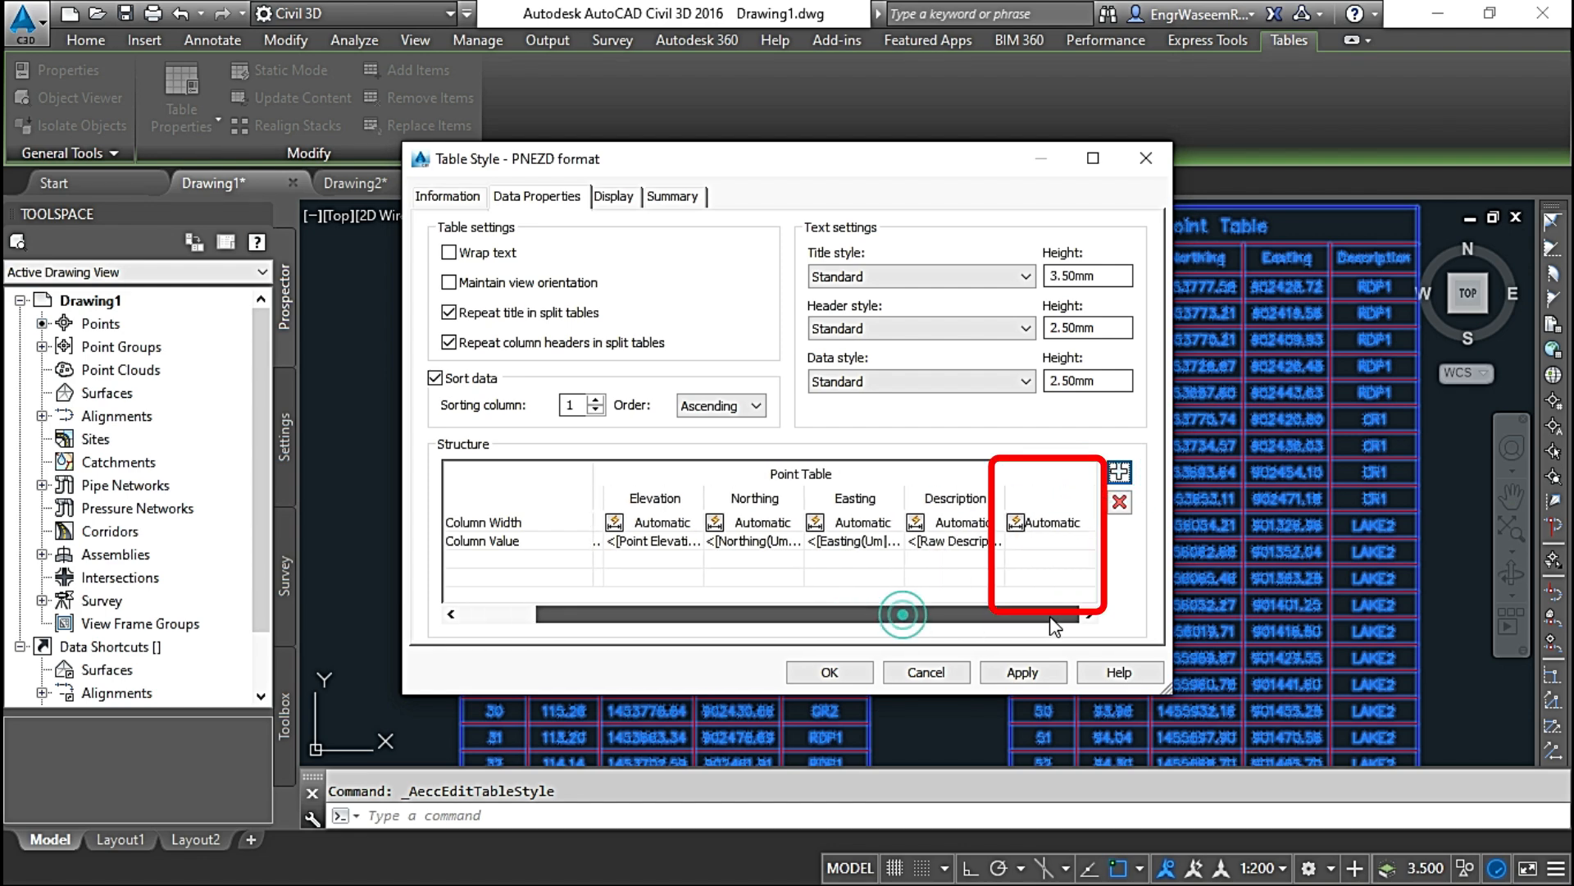
left_click(1048, 535)
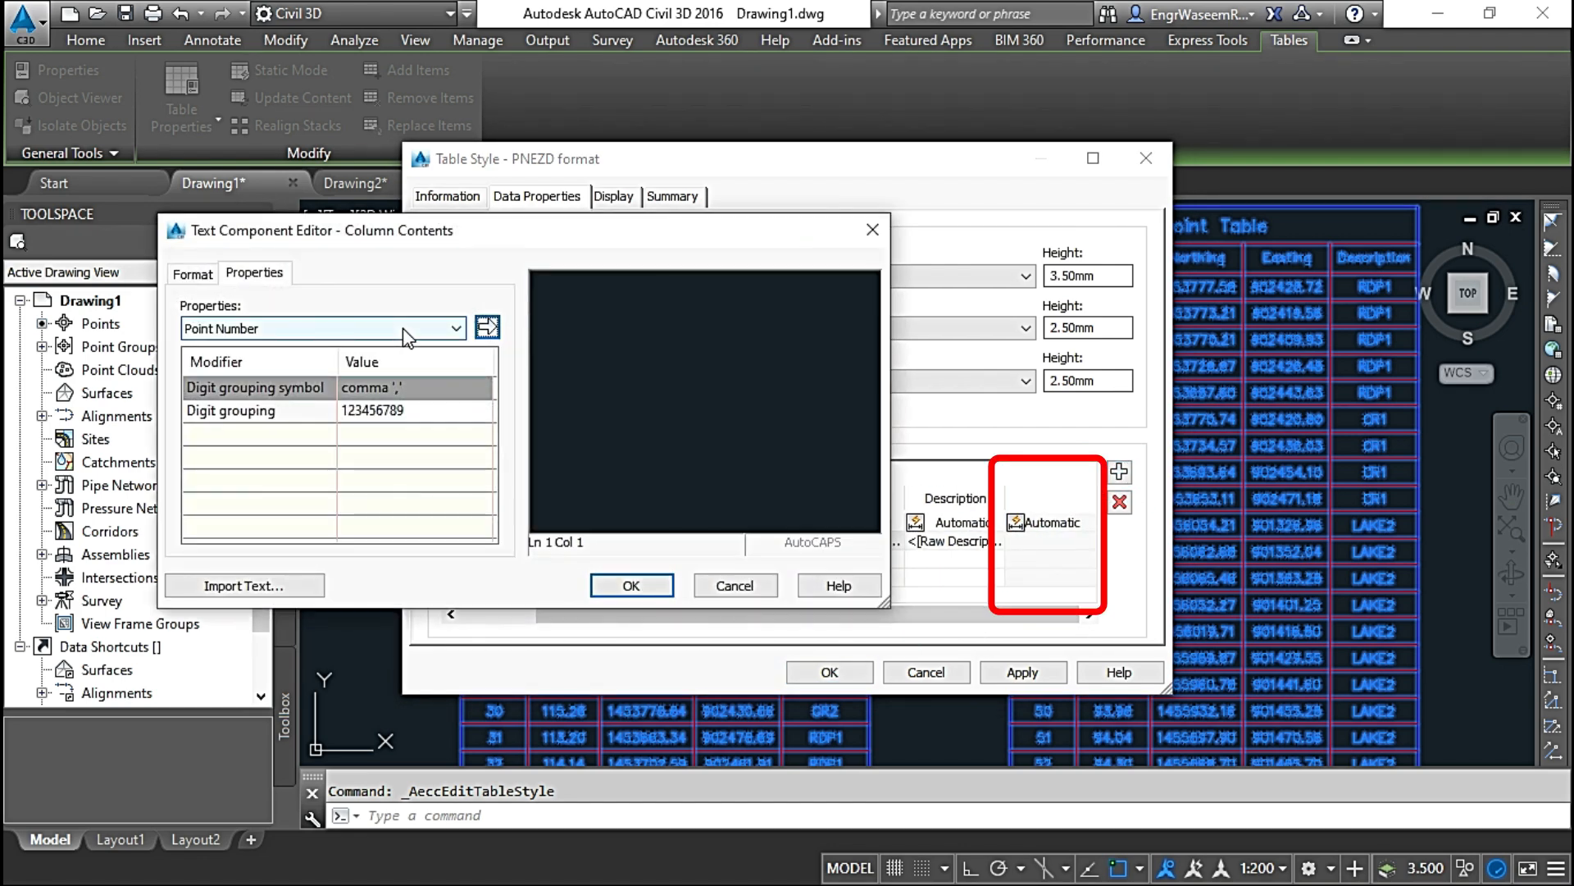
left_click(403, 328)
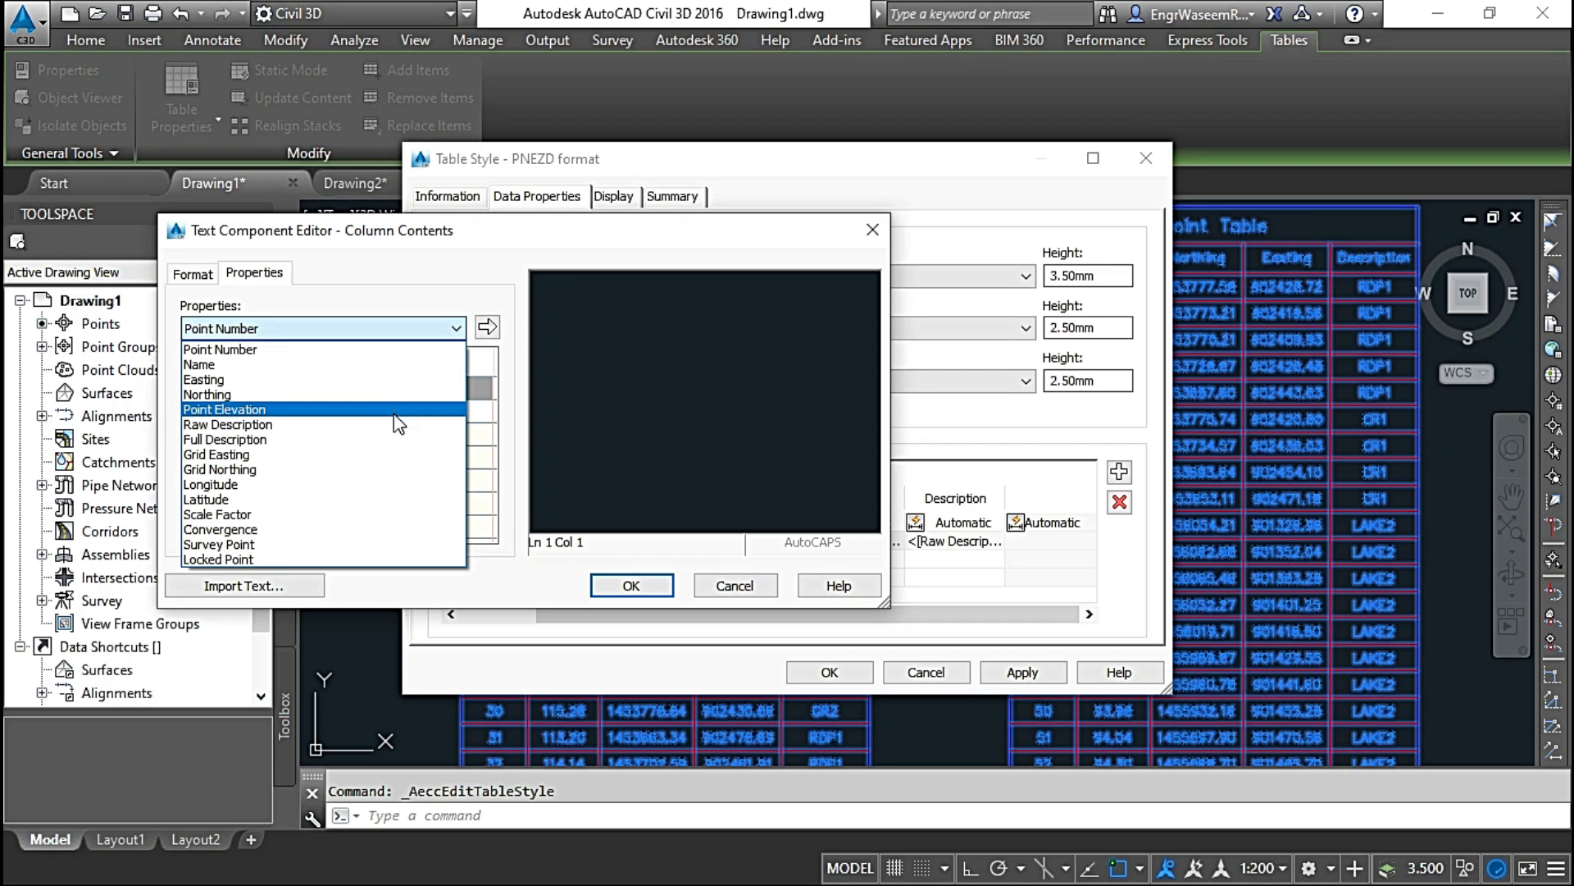
left_click(394, 469)
left_click(435, 410)
left_click(439, 410)
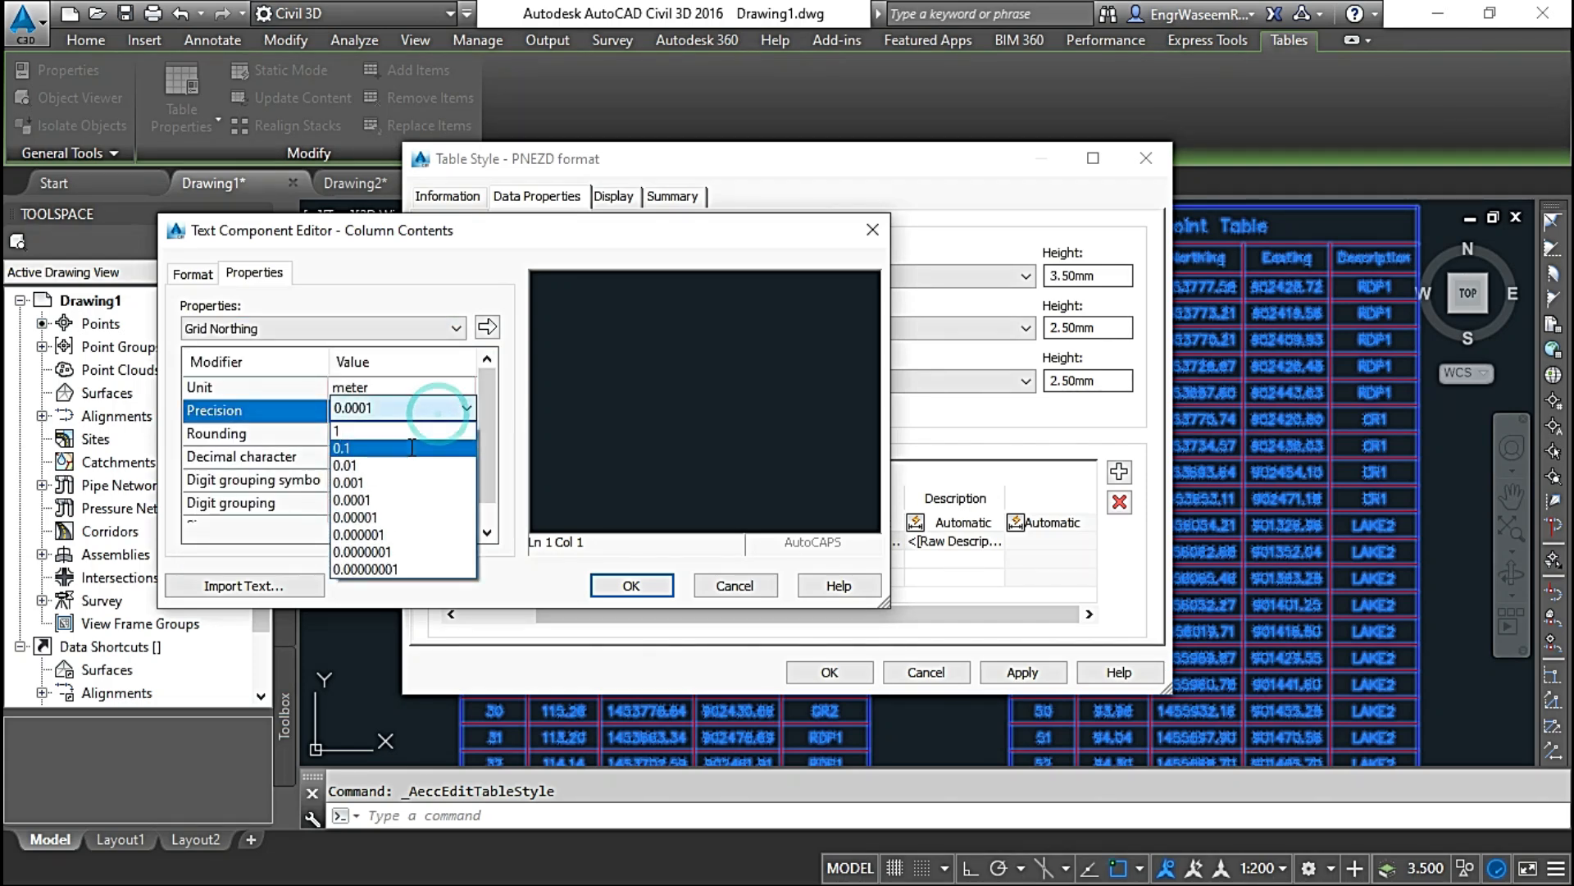
left_click(402, 481)
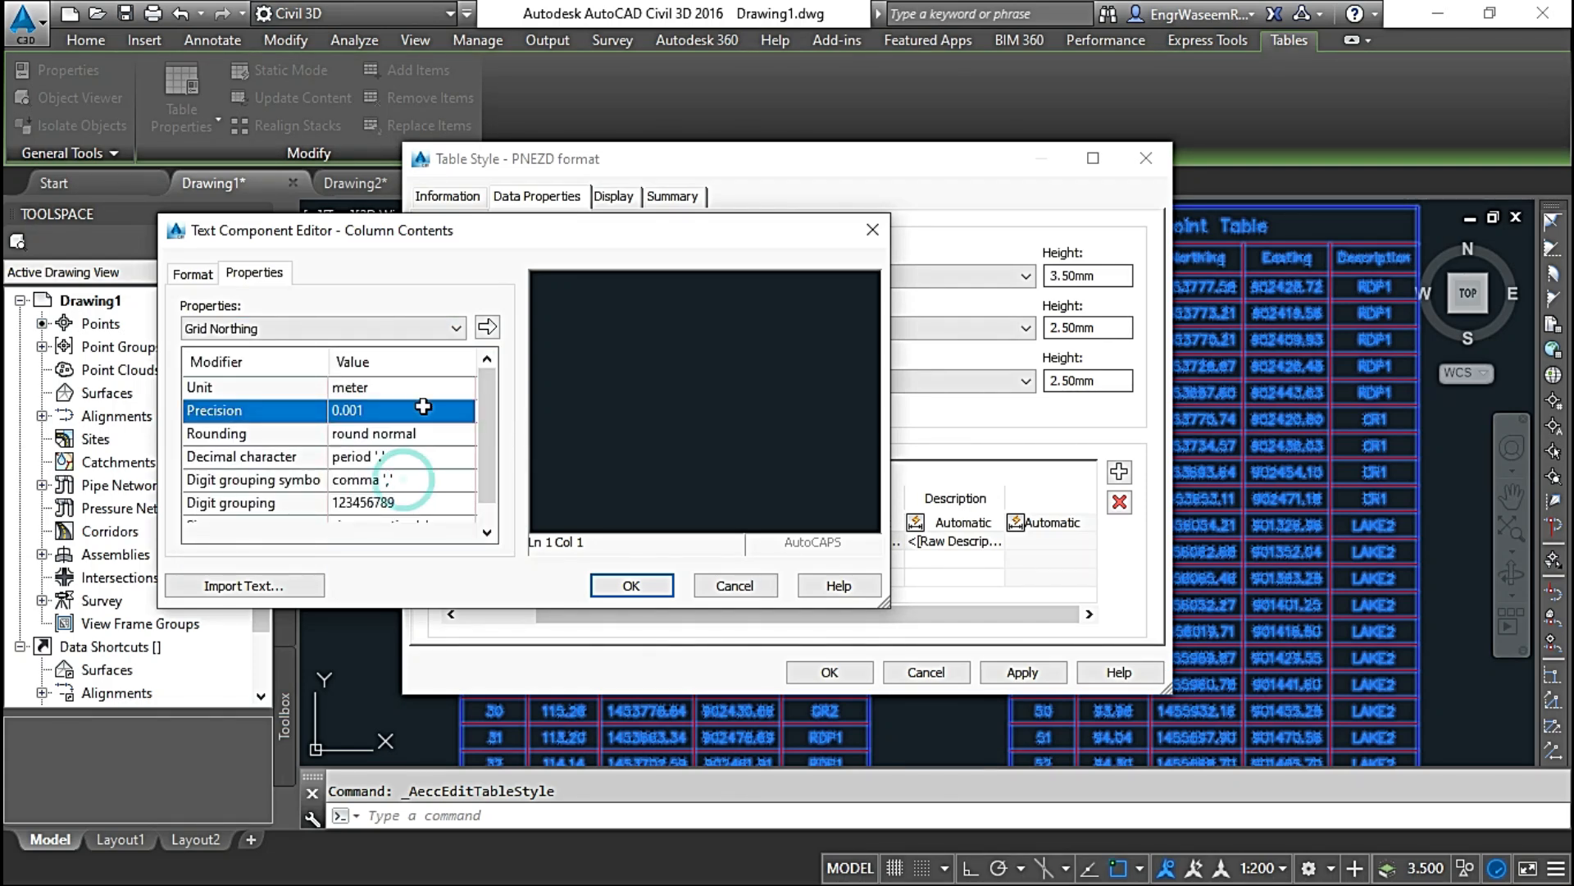
left_click(487, 328)
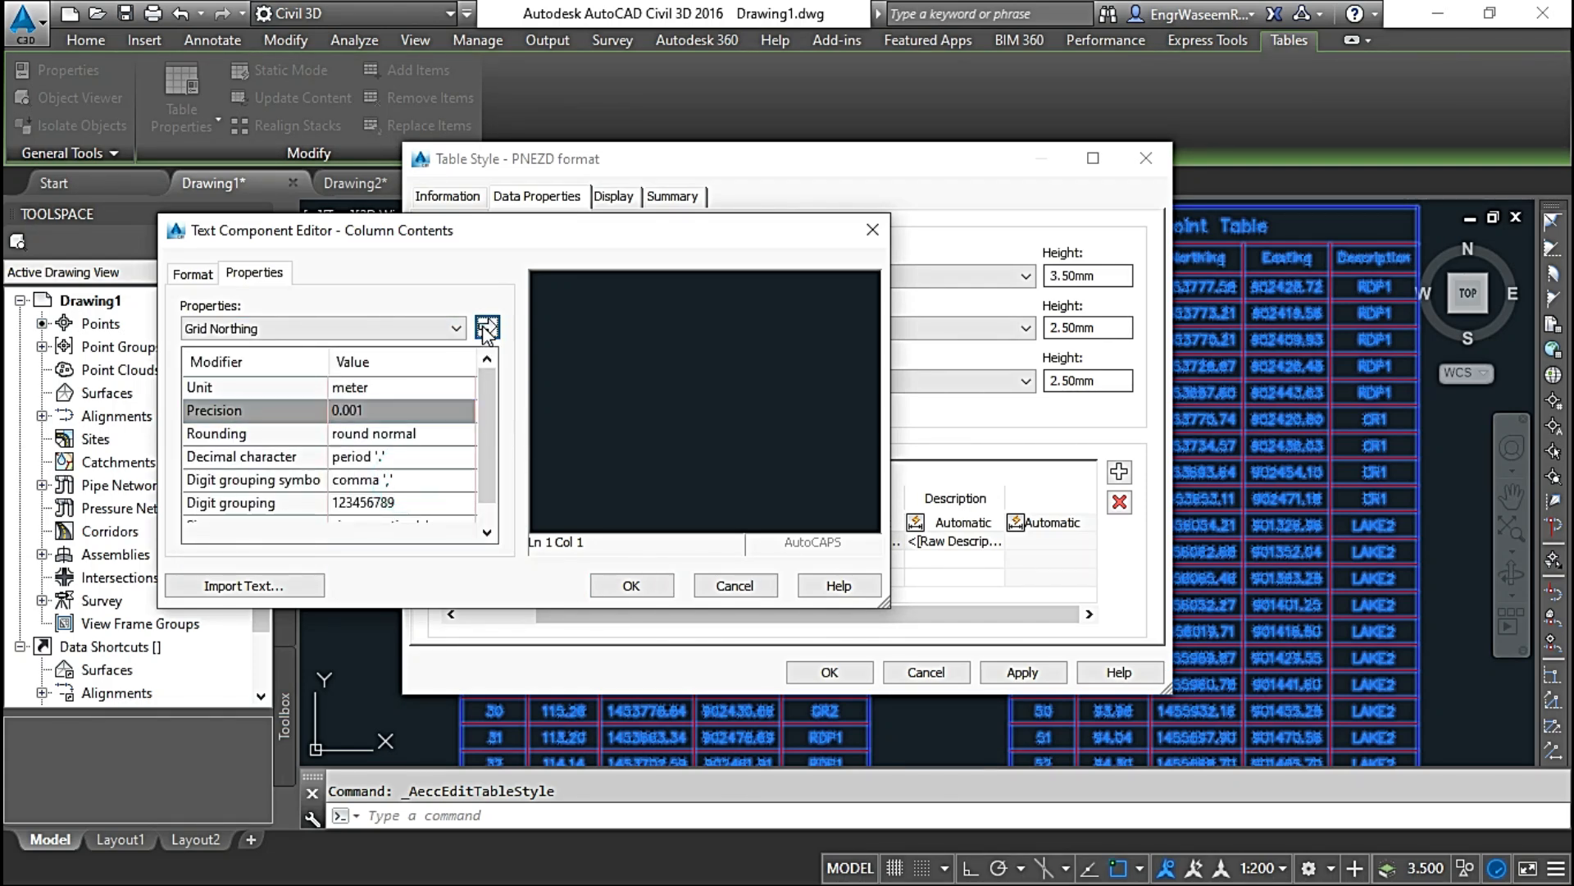
left_click(632, 586)
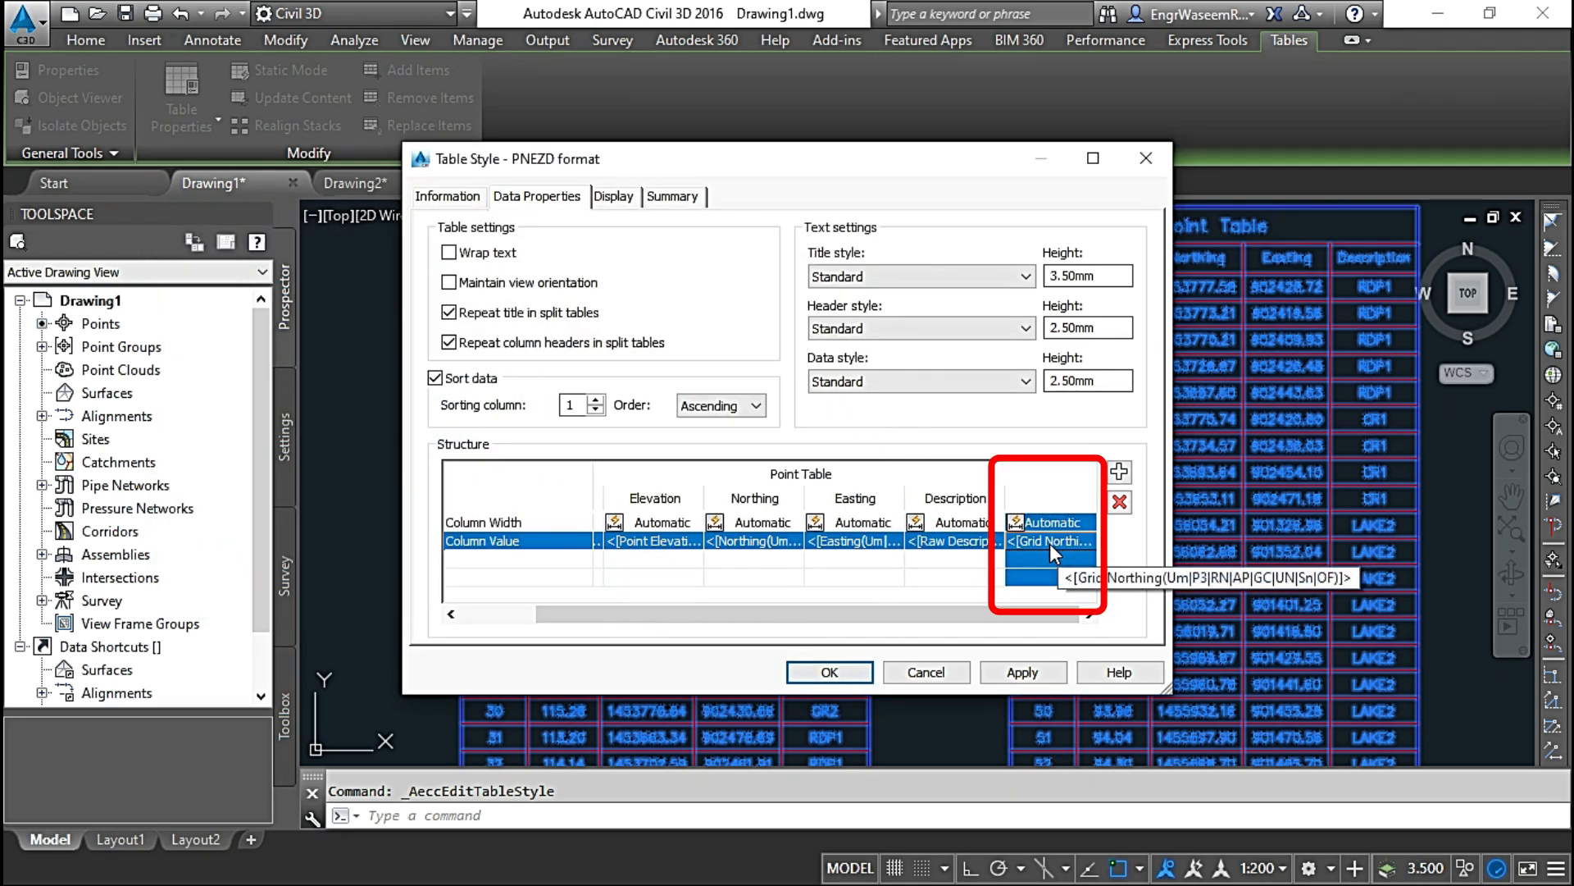
Step: Set the header text of the new Grid Northing value column to "Grid Northing"
left_click(1059, 499)
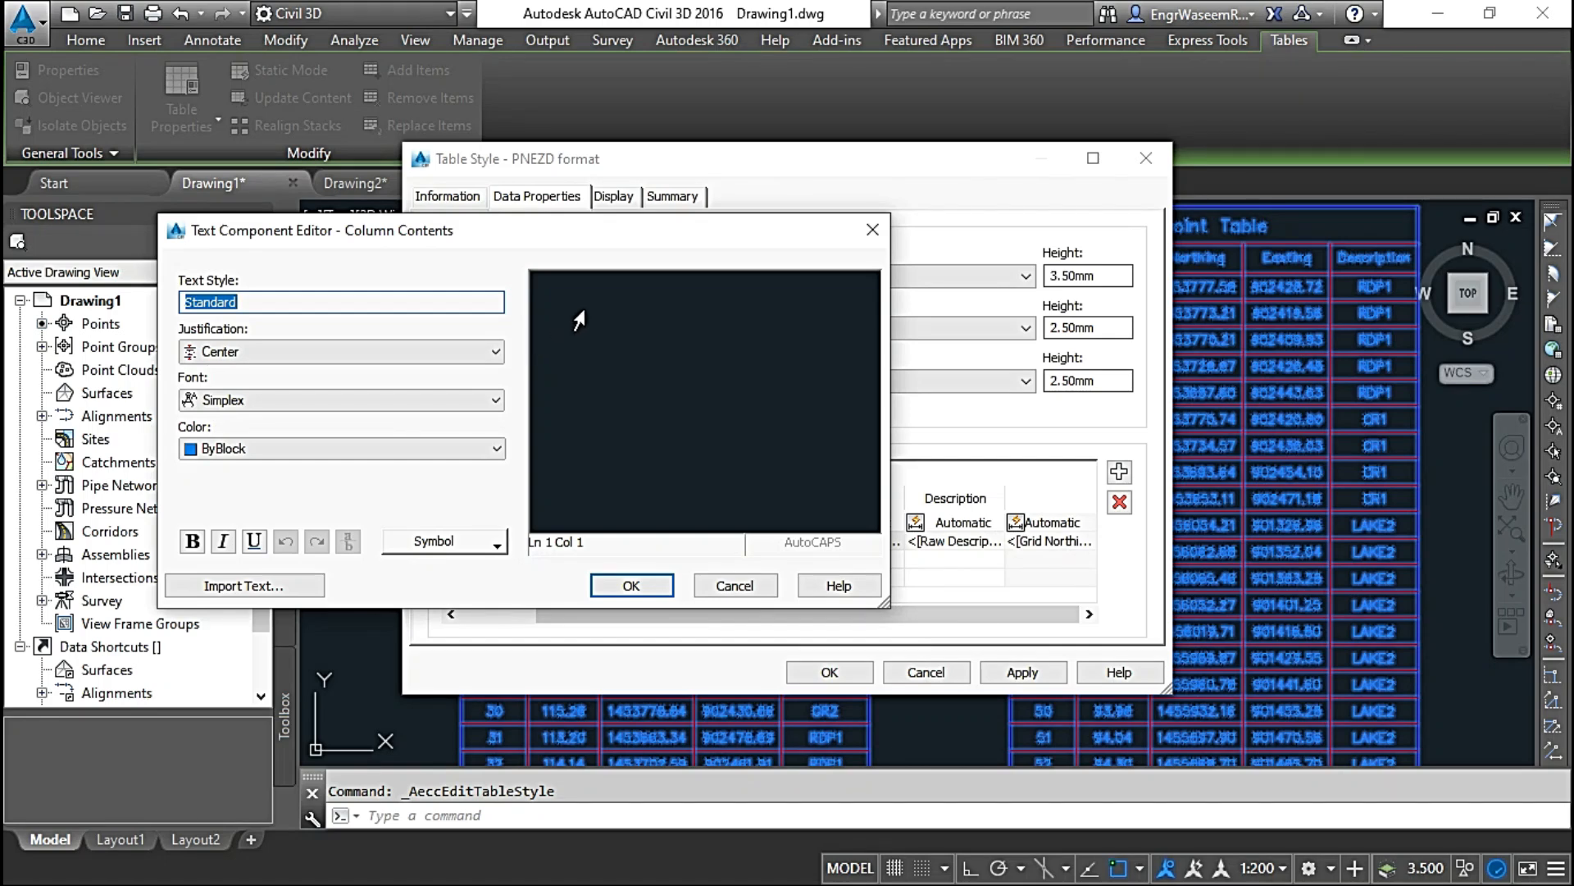
left_click(705, 294)
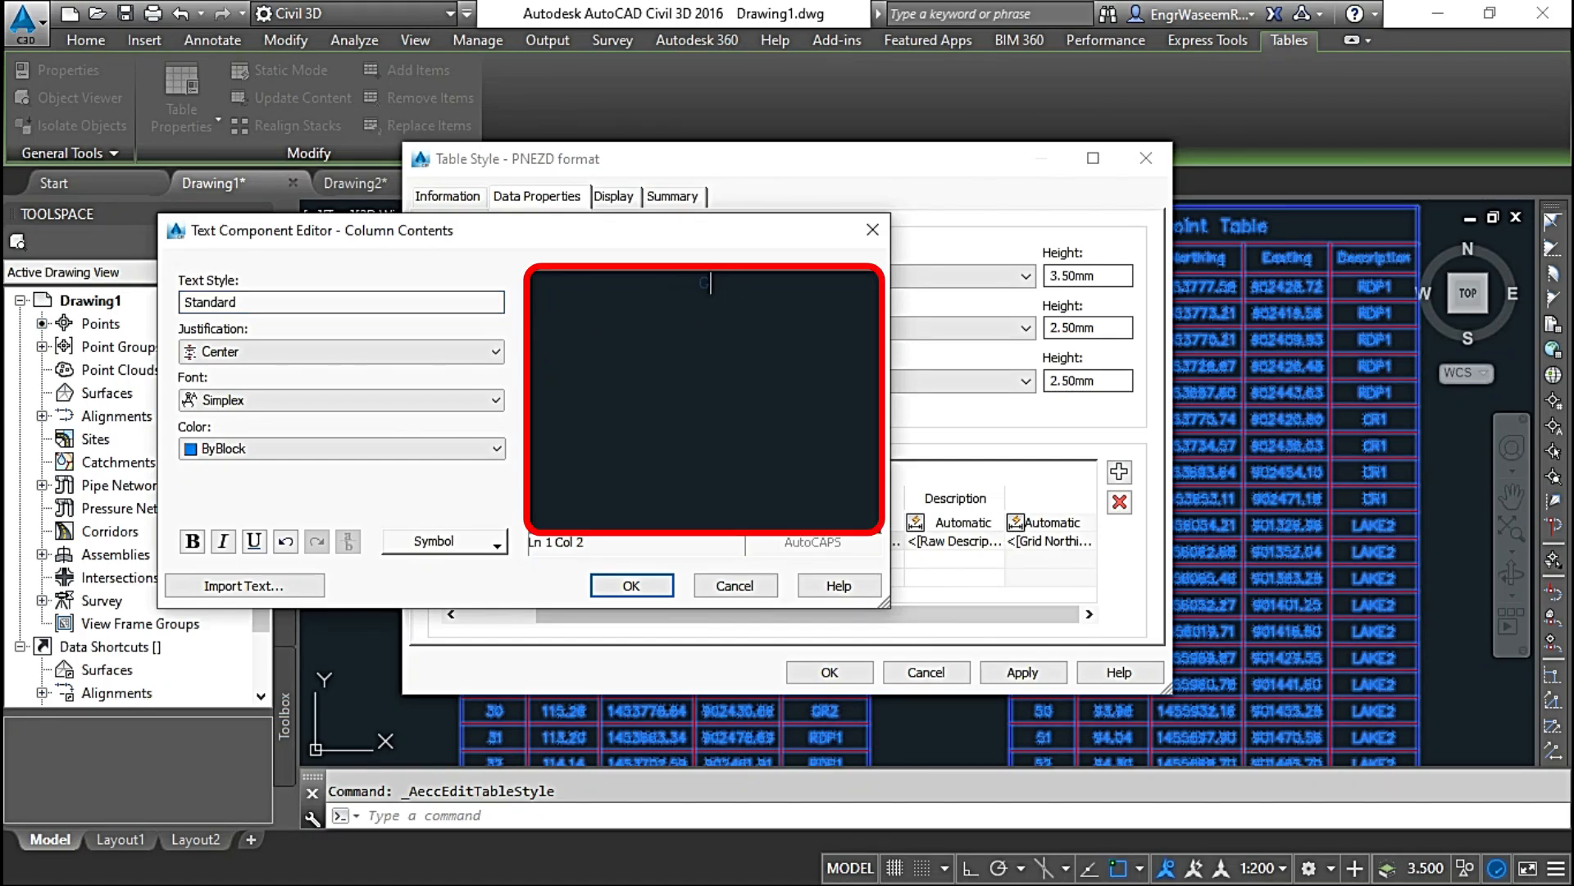
type("Grid Northing")
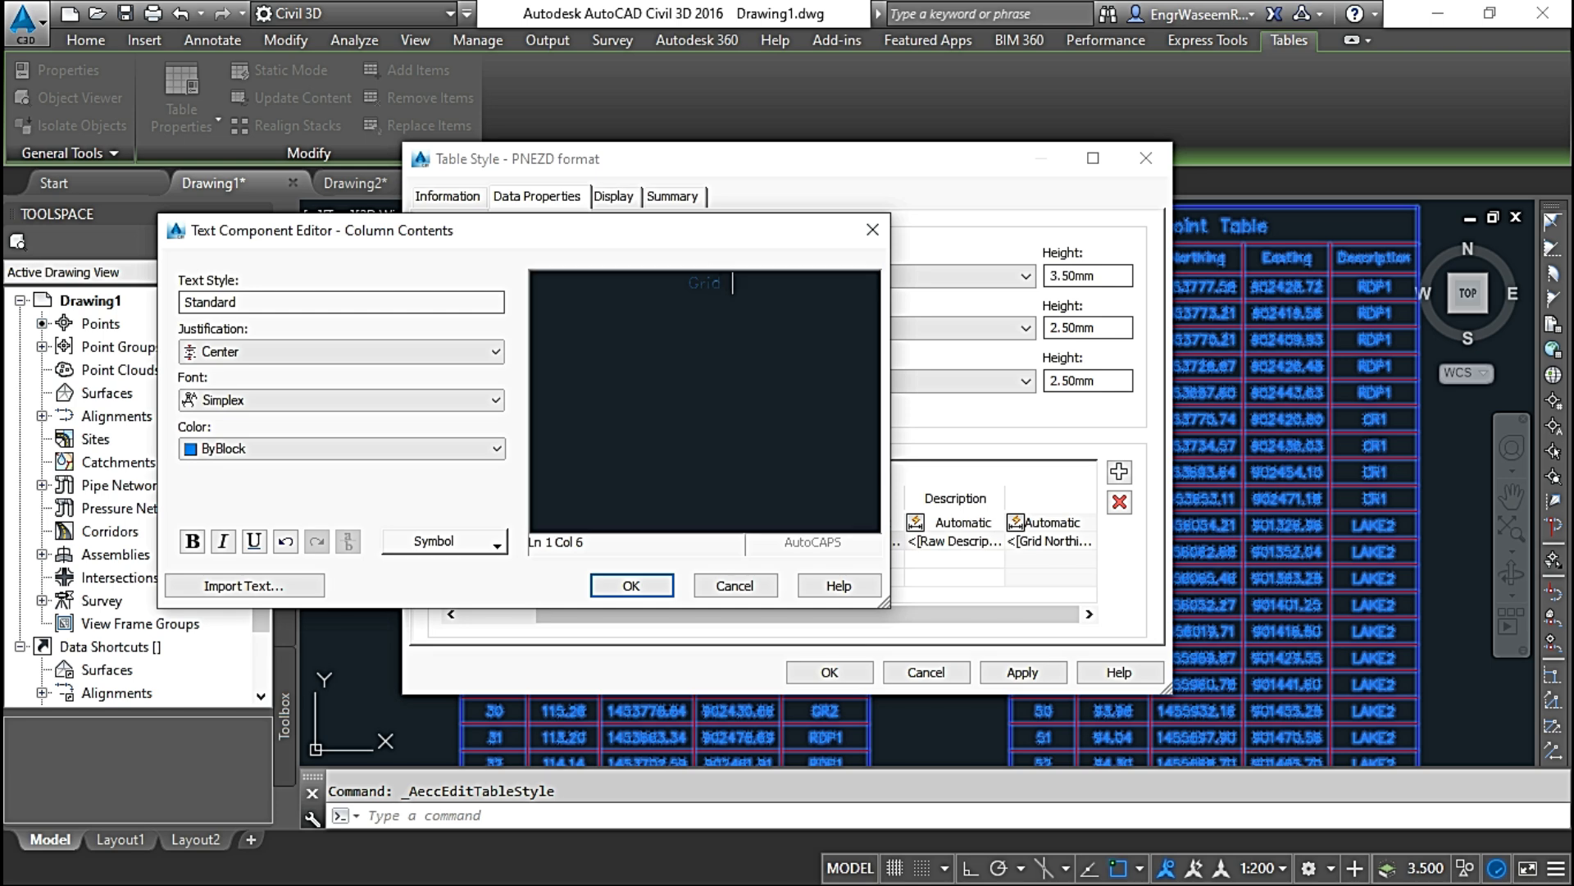
left_click(630, 584)
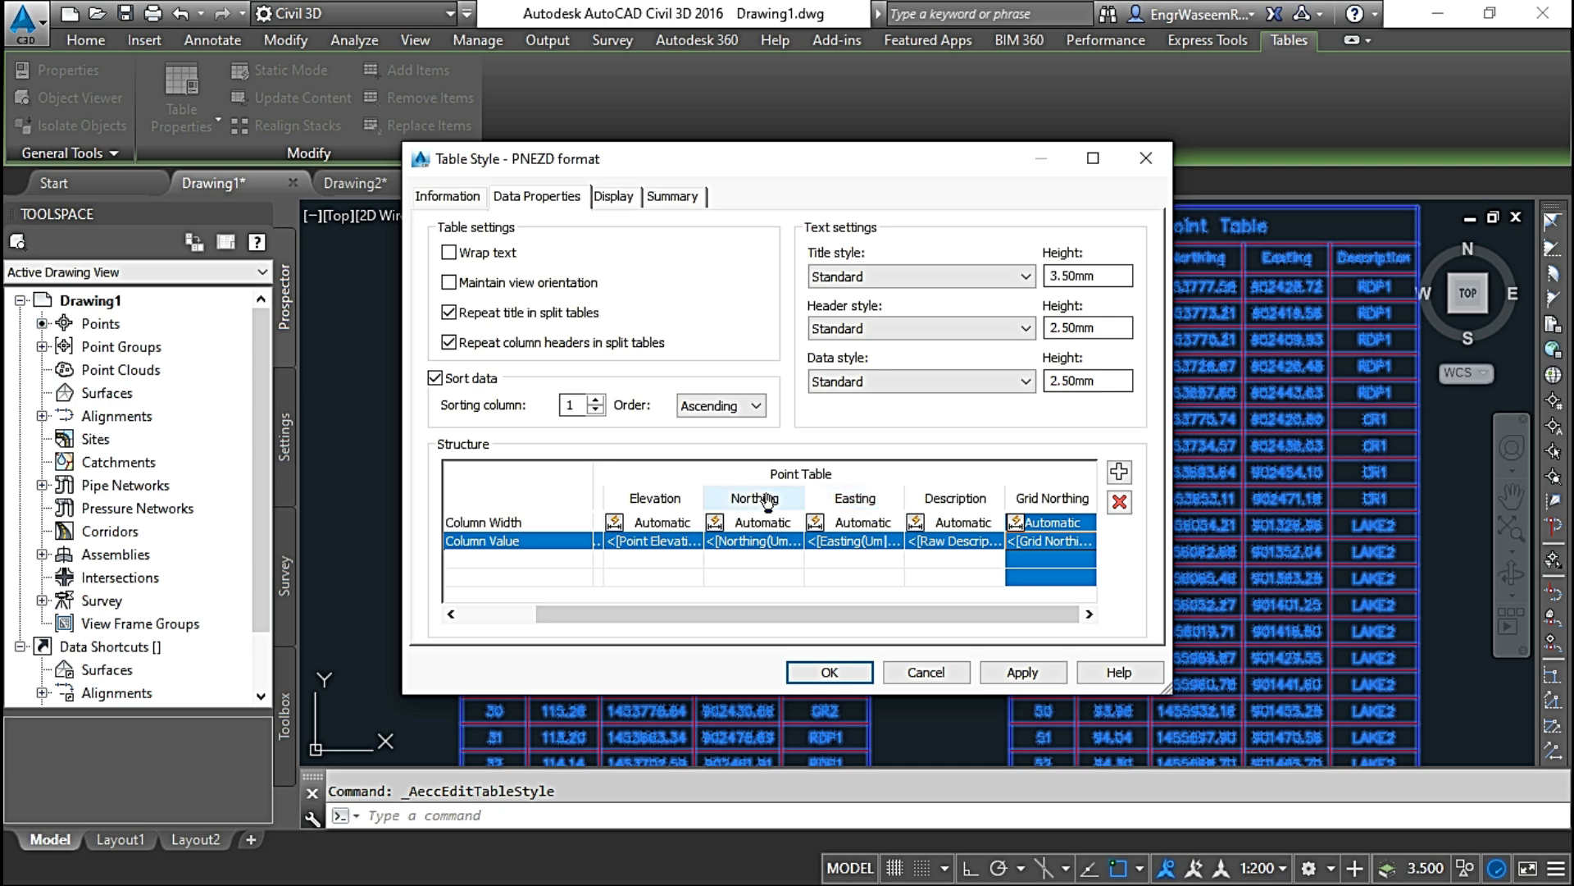
Step: Move the Easting column ahead of the Northing column and apply the table style to the point tables
left_click_drag(869, 504, 750, 501)
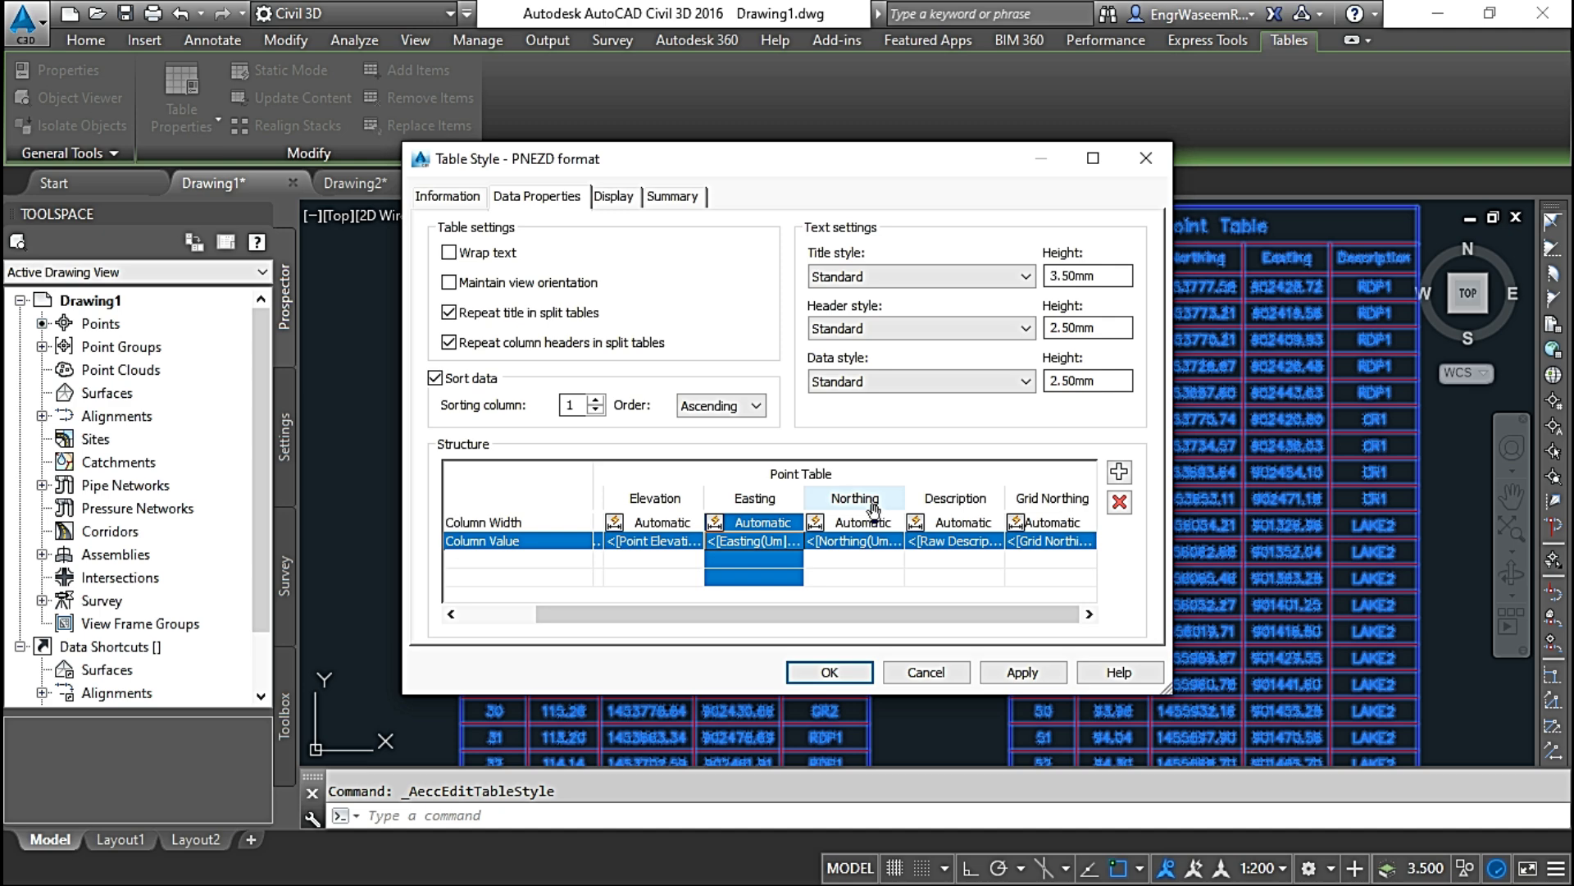
left_click(1025, 674)
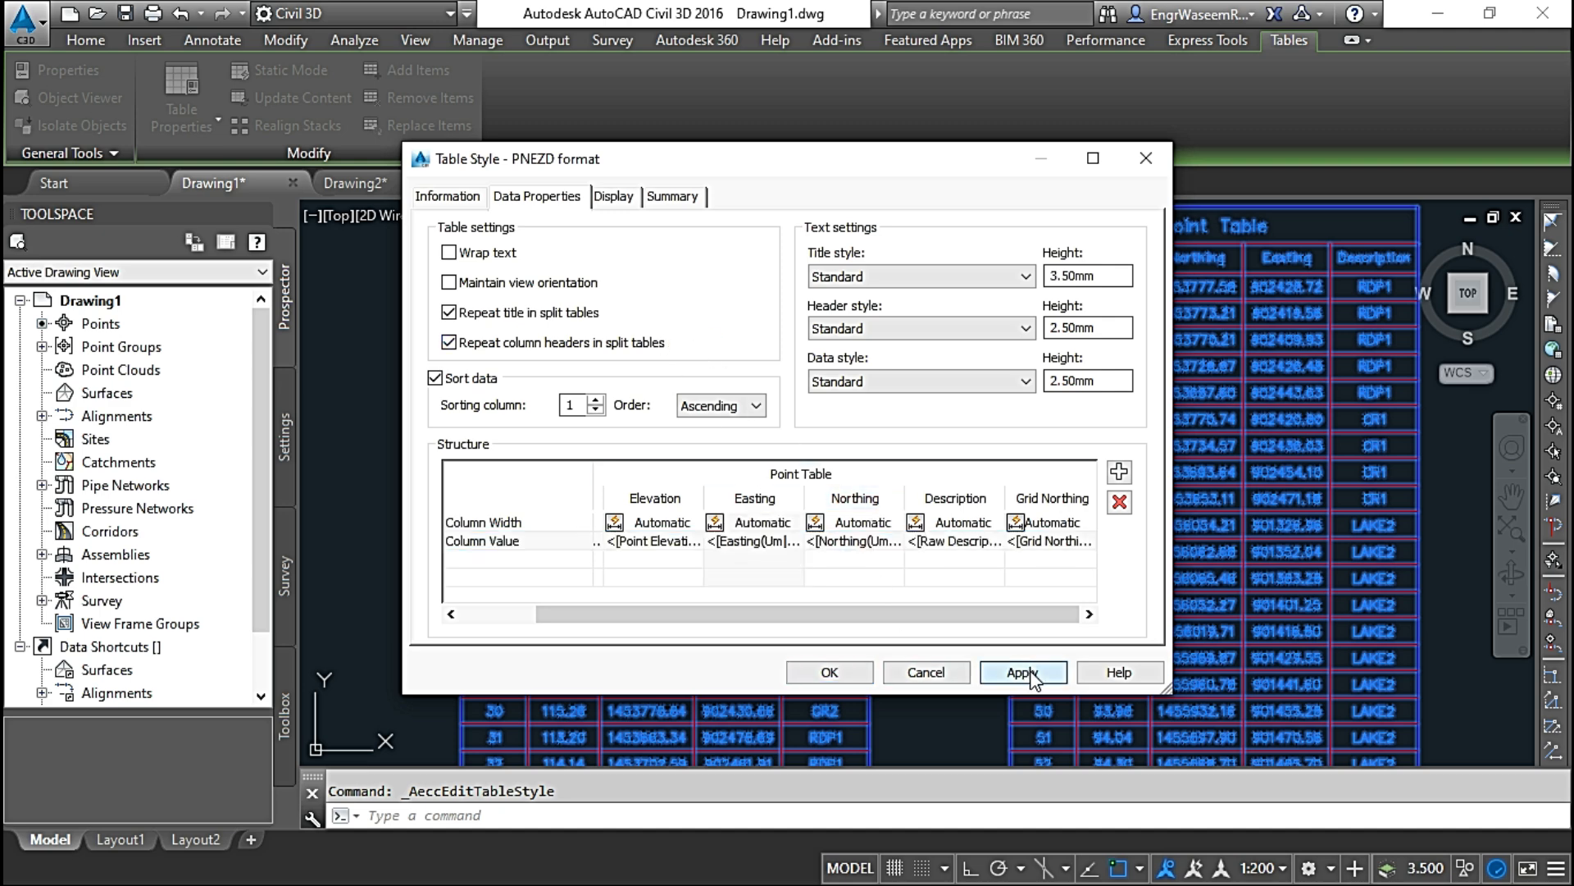
left_click(830, 672)
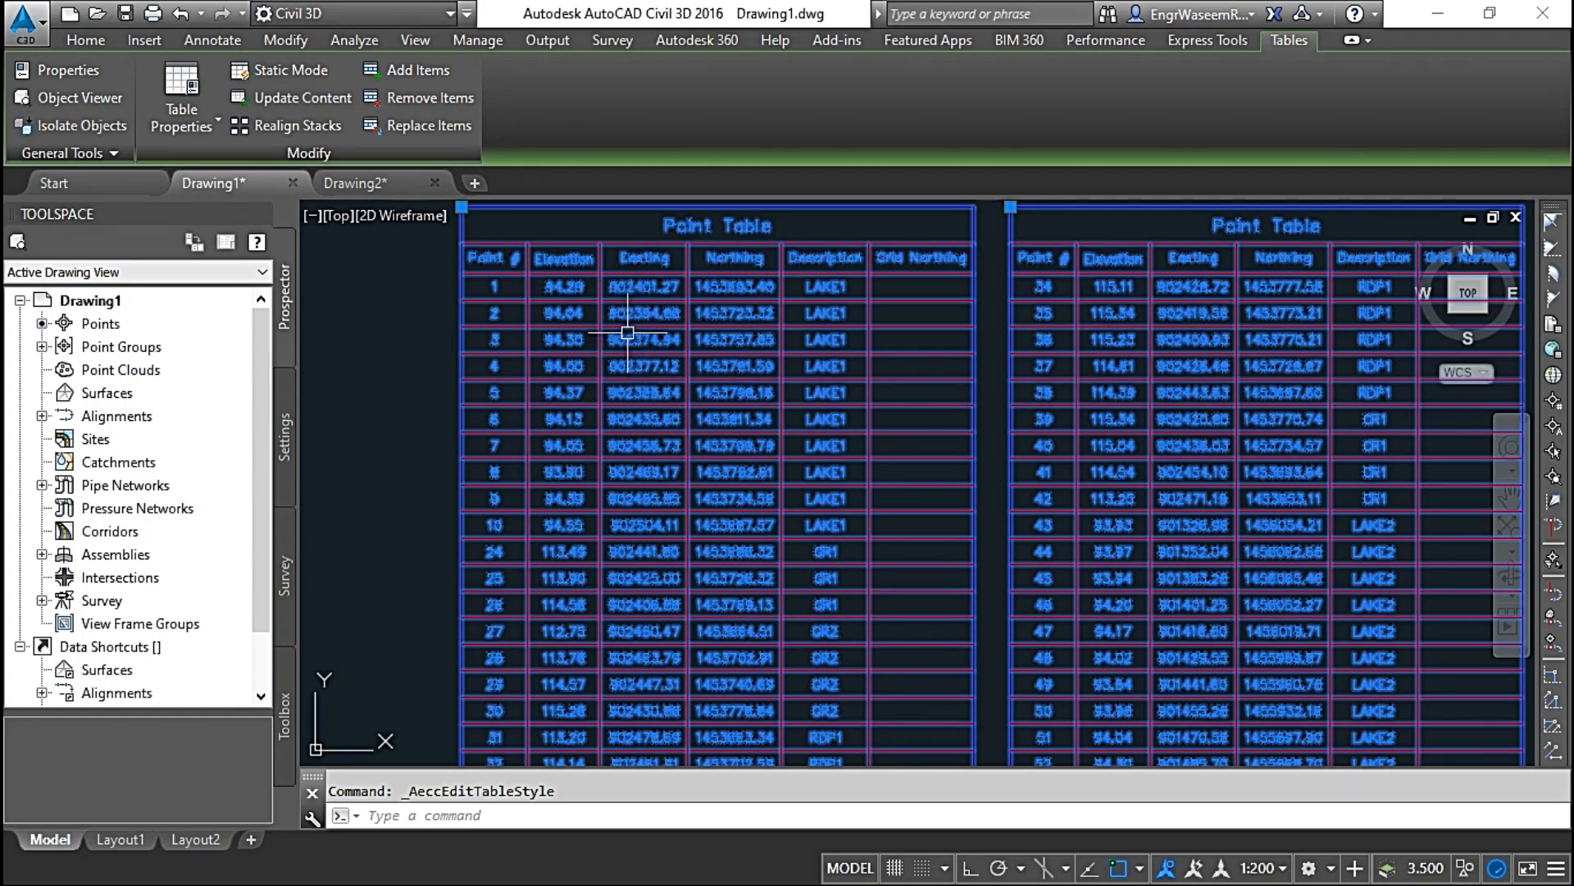
scroll(640, 297, "up", 4)
scroll(640, 296, "down", 4)
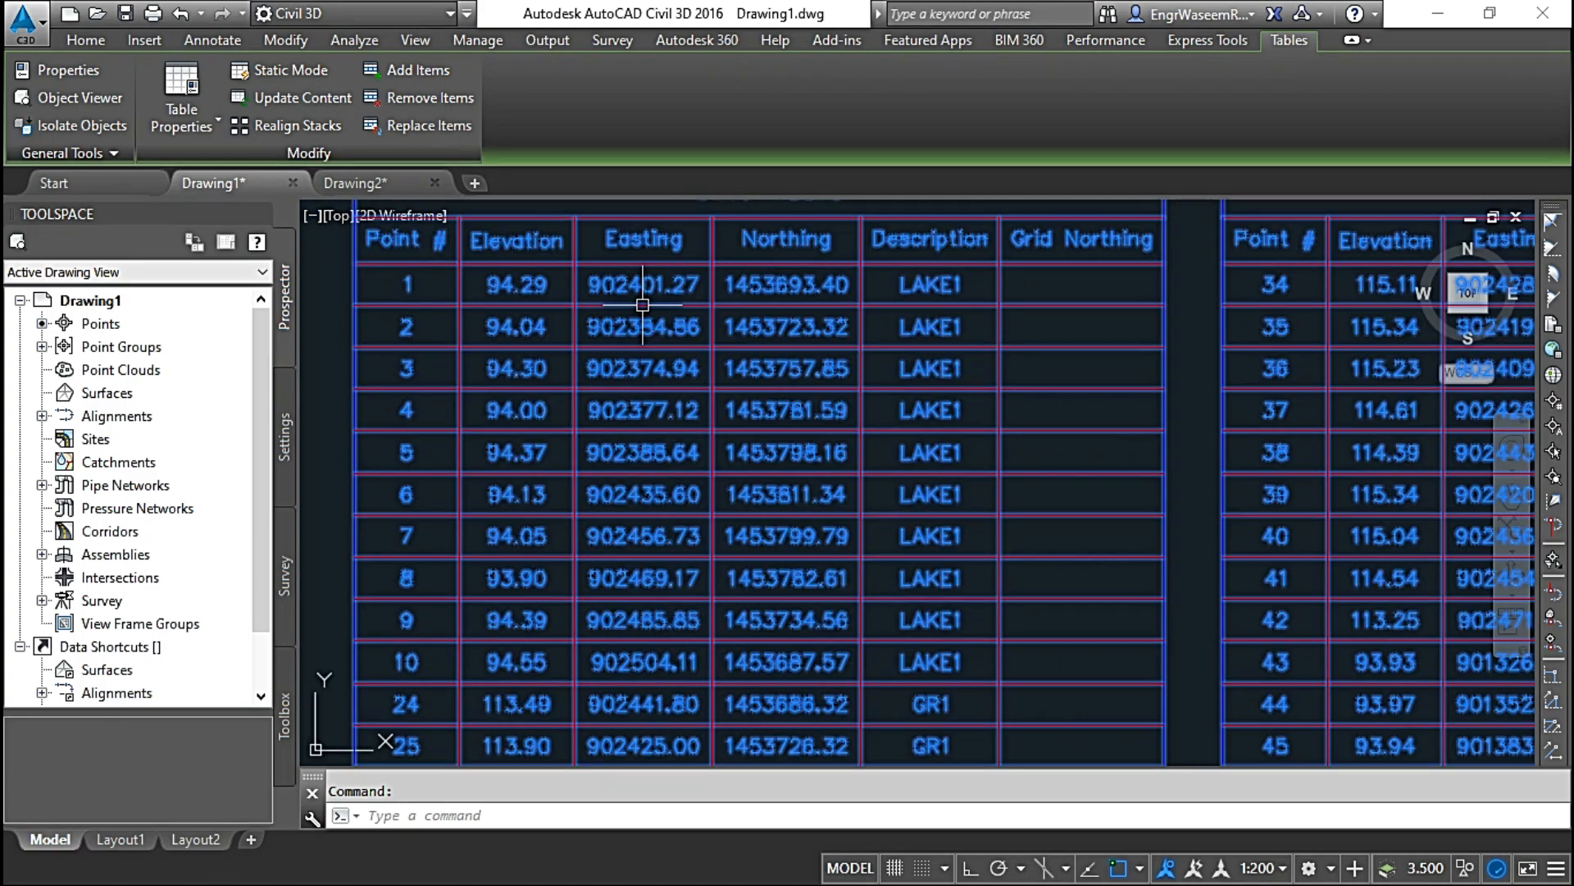
scroll(721, 414, "up", 2)
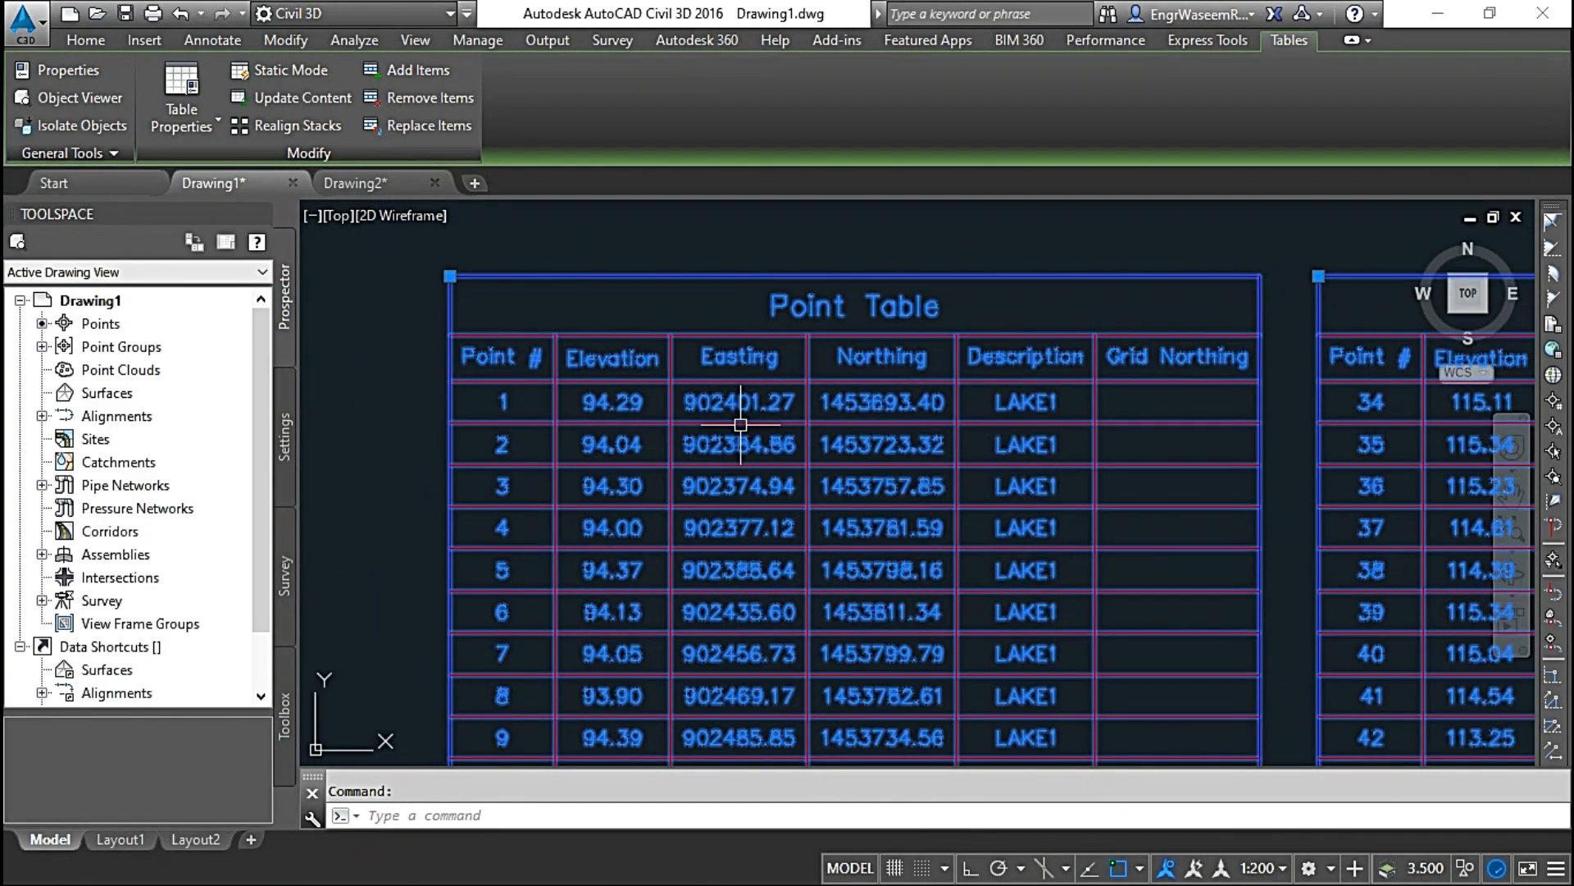
key("Escape")
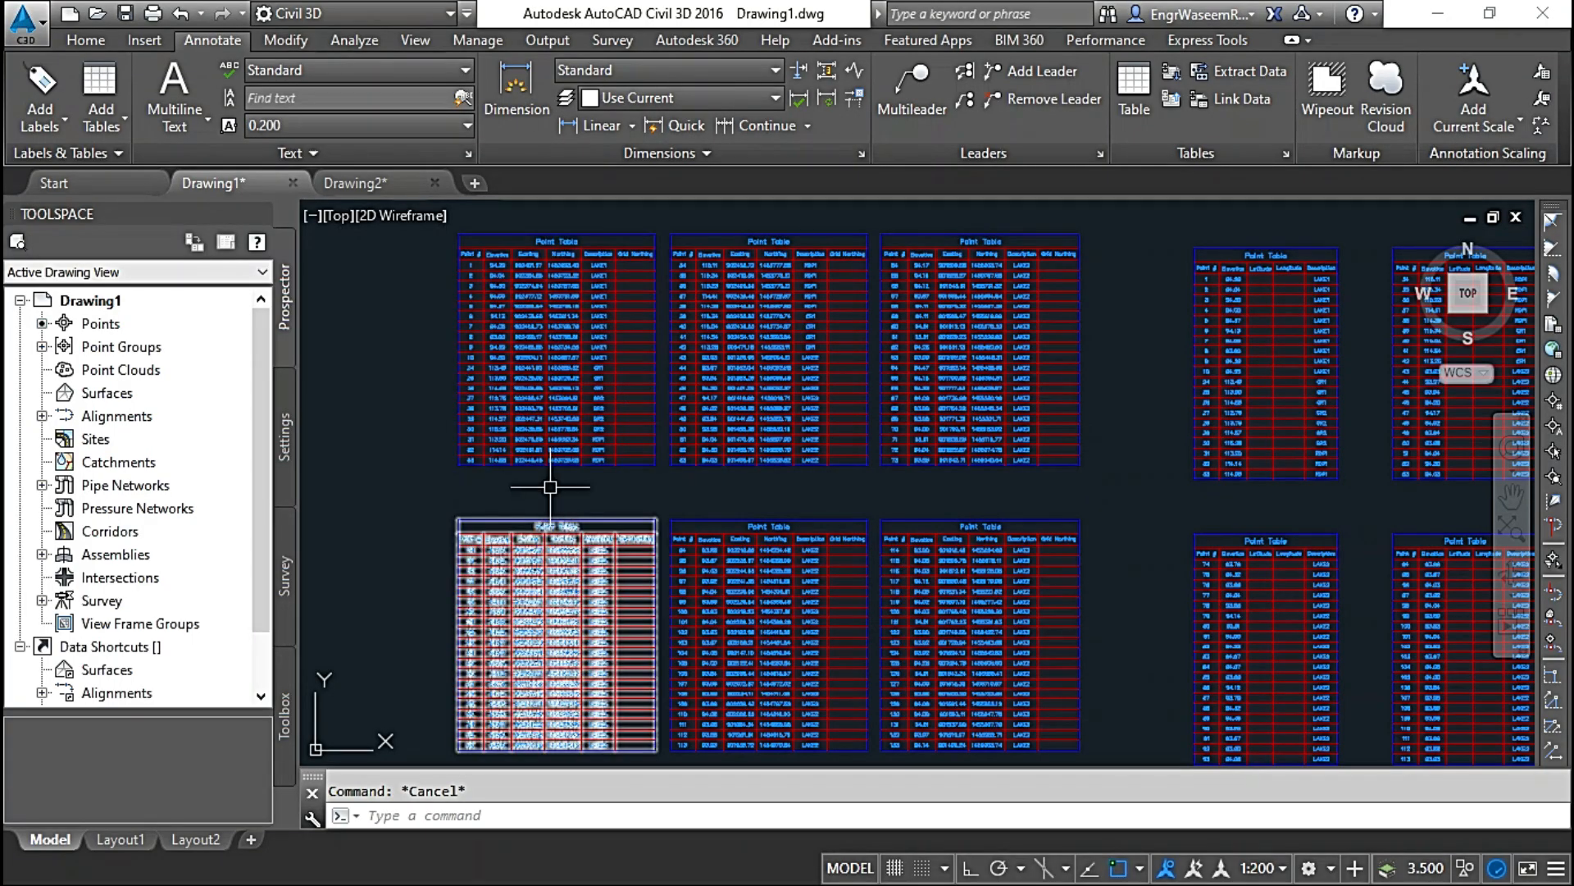
Step: Open the point export settings for the _All Points group
scroll(551, 487, "down", 6)
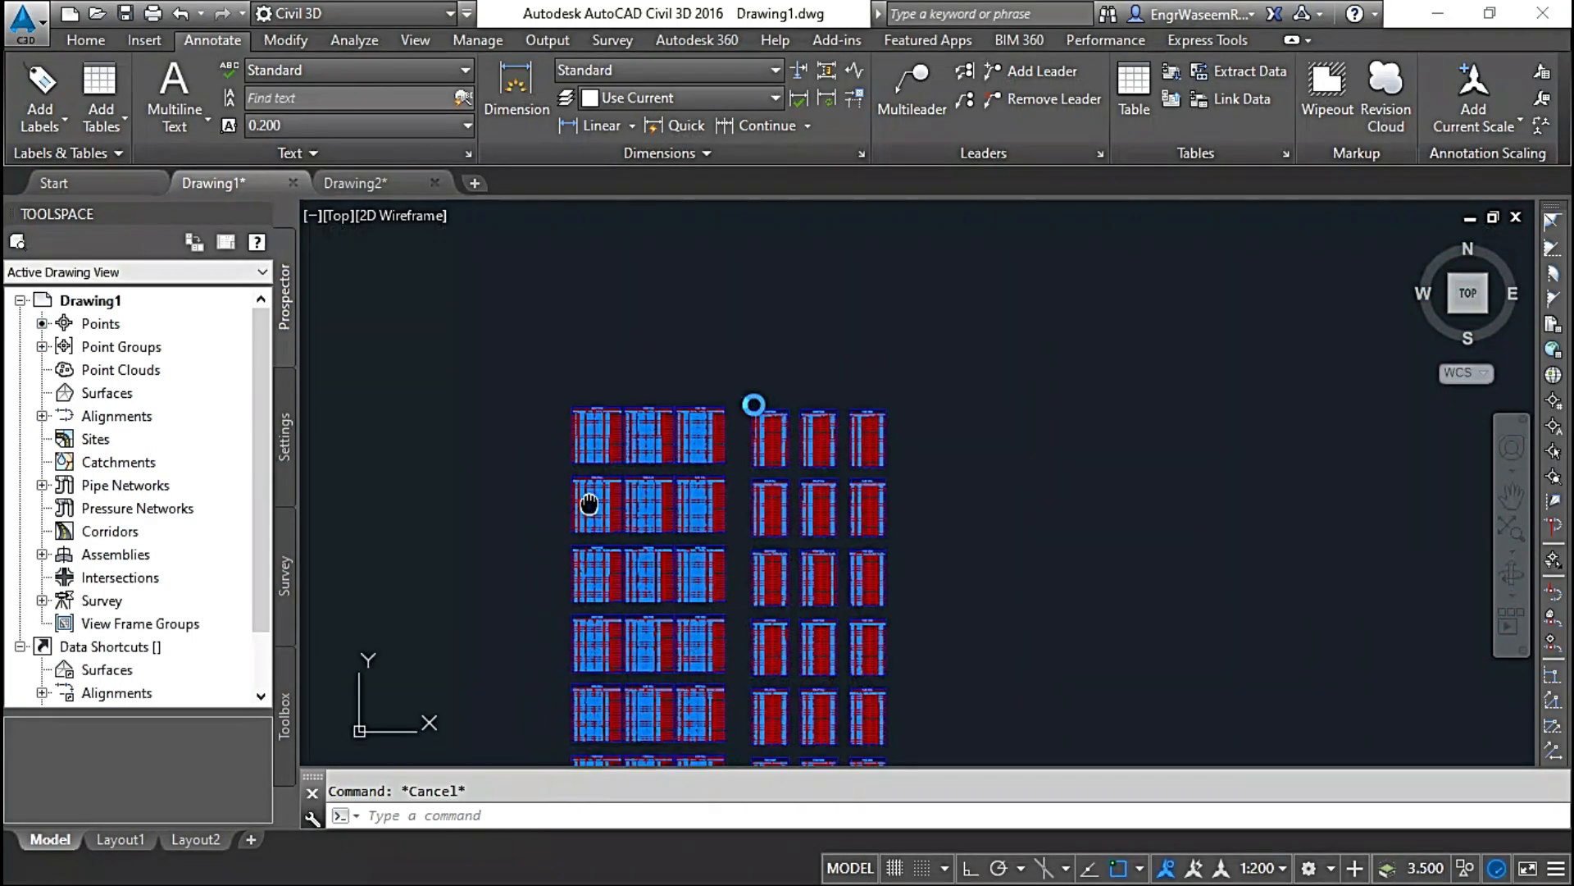
scroll(635, 512, "down", 6)
middle_click_drag(548, 541, 826, 369)
scroll(702, 447, "up", 6)
scroll(710, 430, "down", 5)
left_click(42, 346)
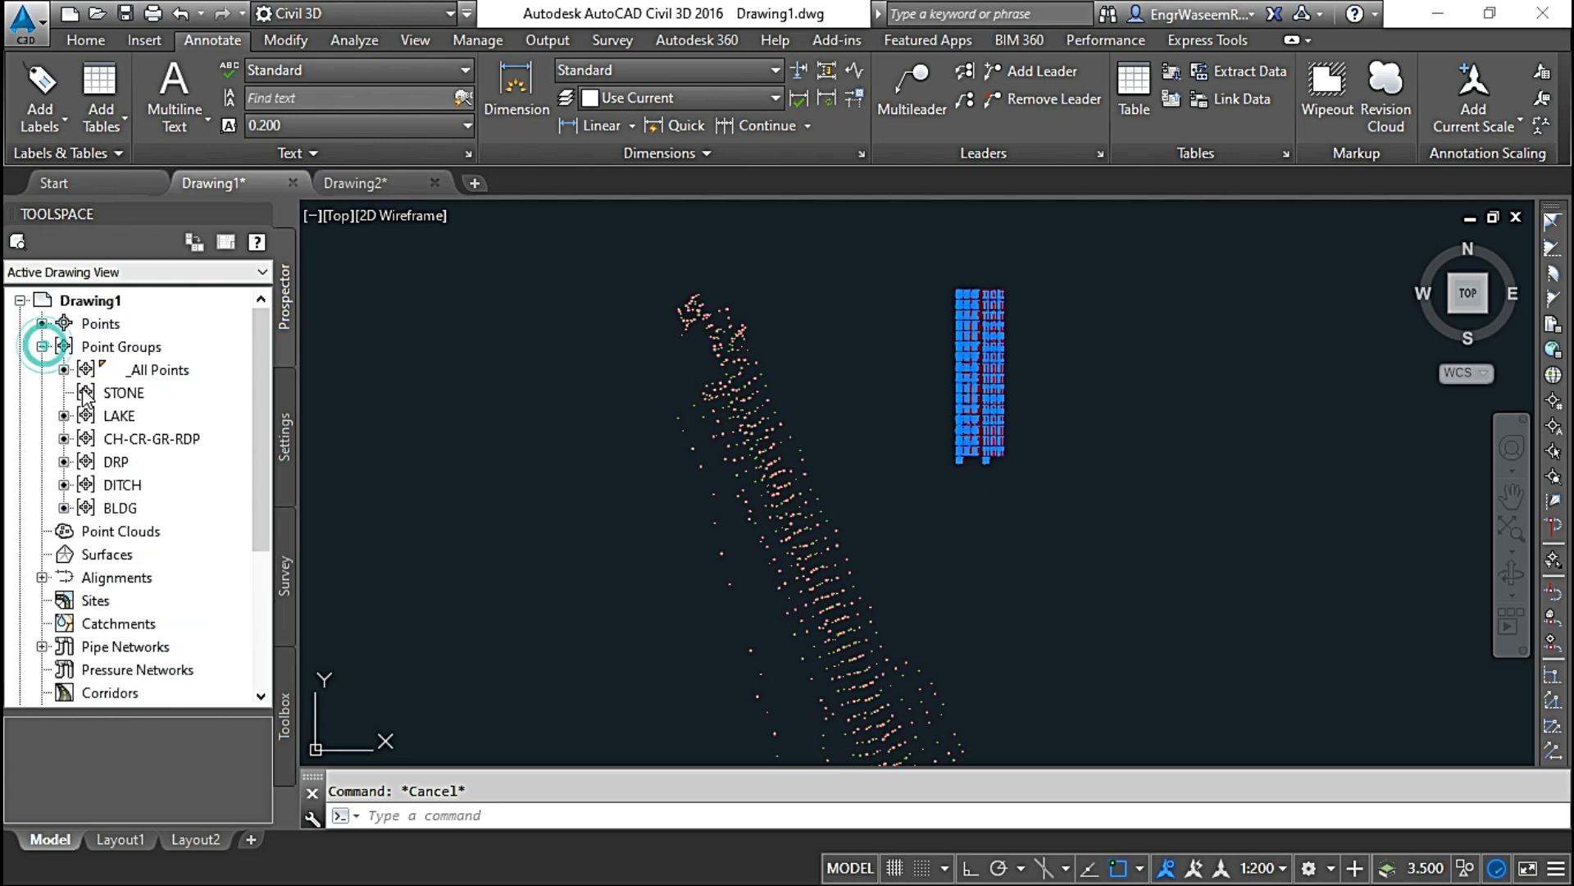
left_click(156, 371)
right_click(156, 370)
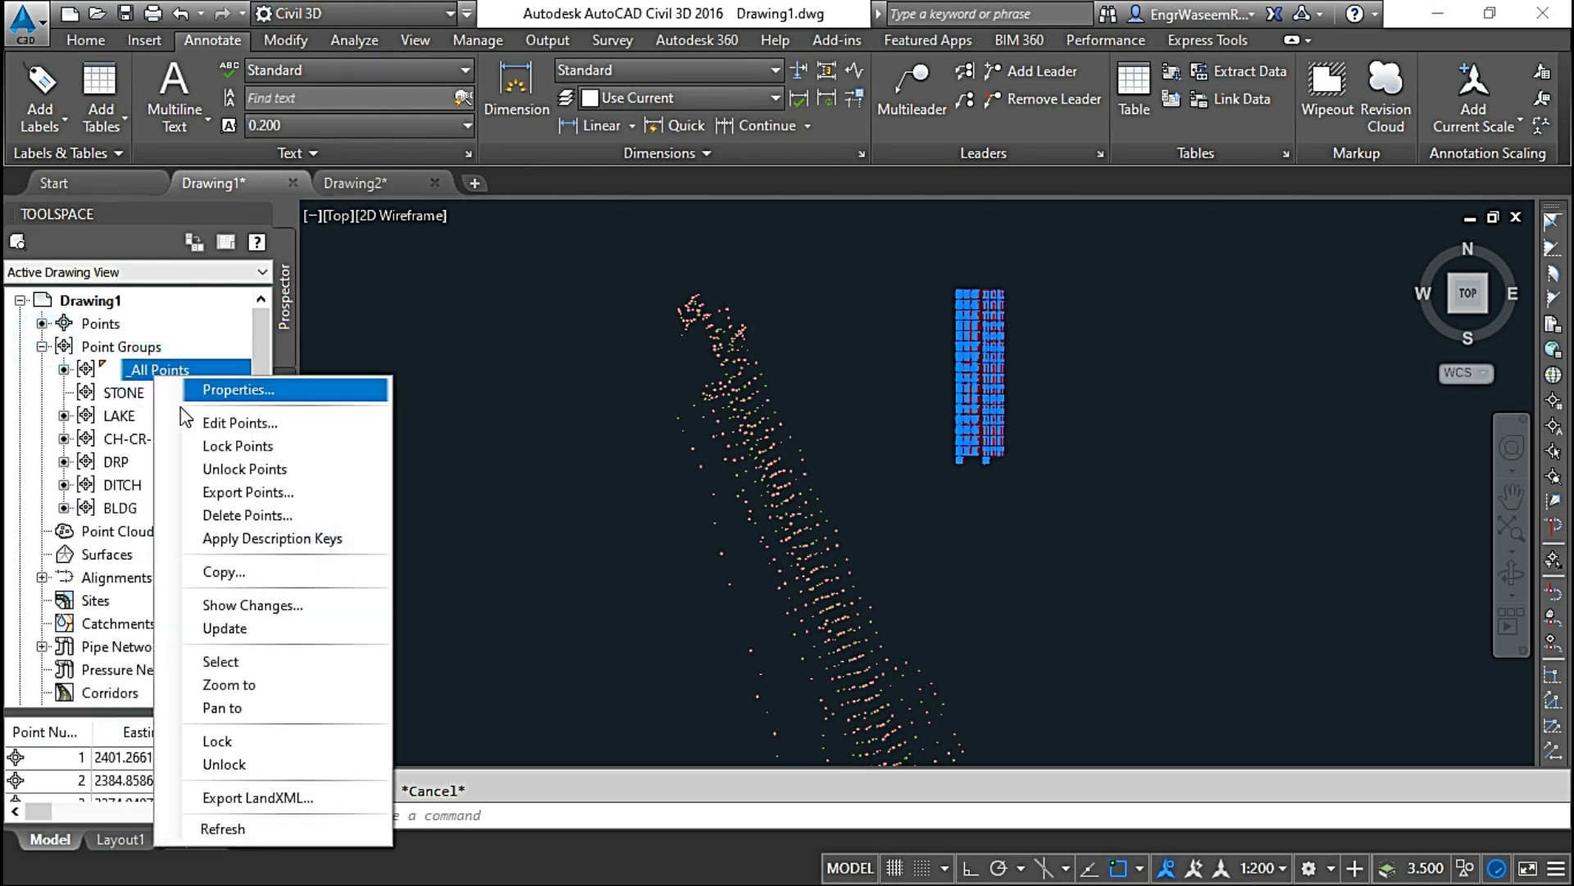
left_click(216, 495)
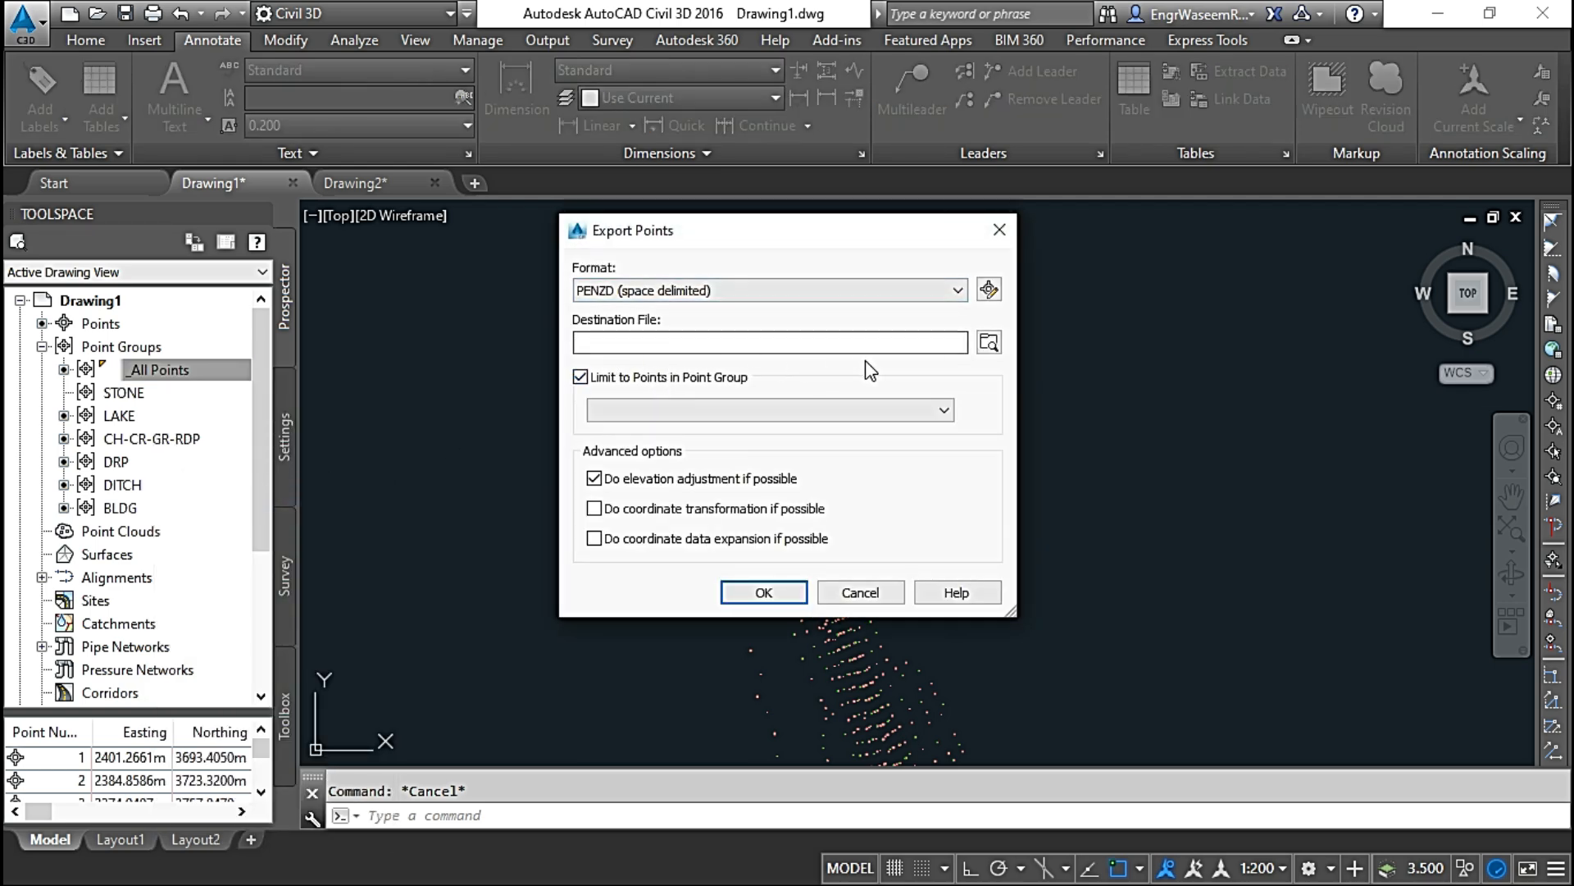
Step: Export the points to a CSV file named file1 in the Points Example folder
left_click(989, 344)
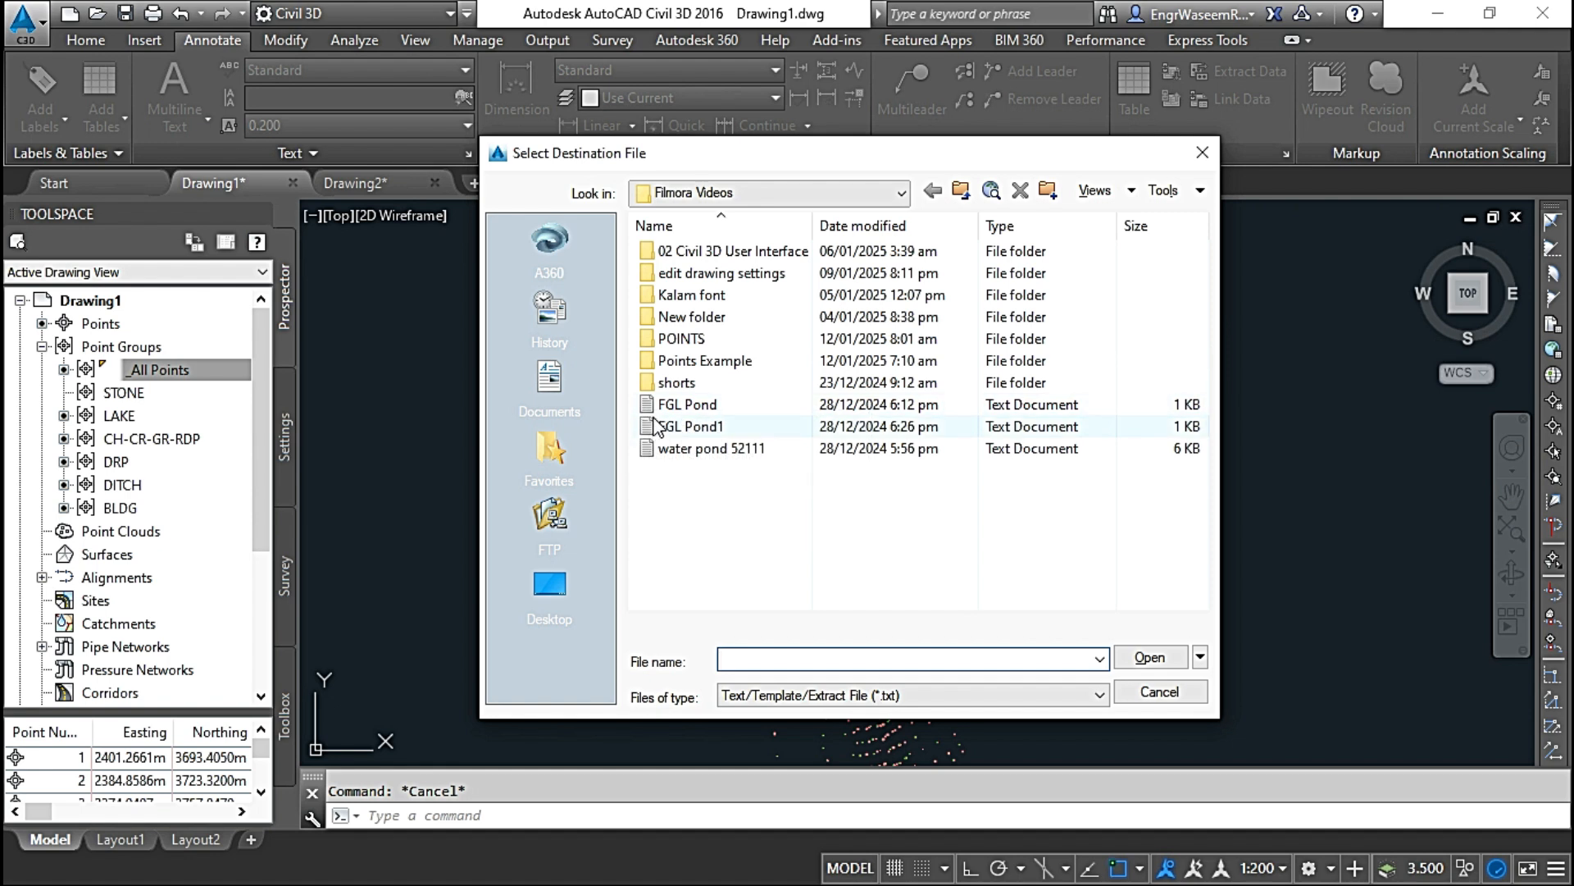
double_click(720, 362)
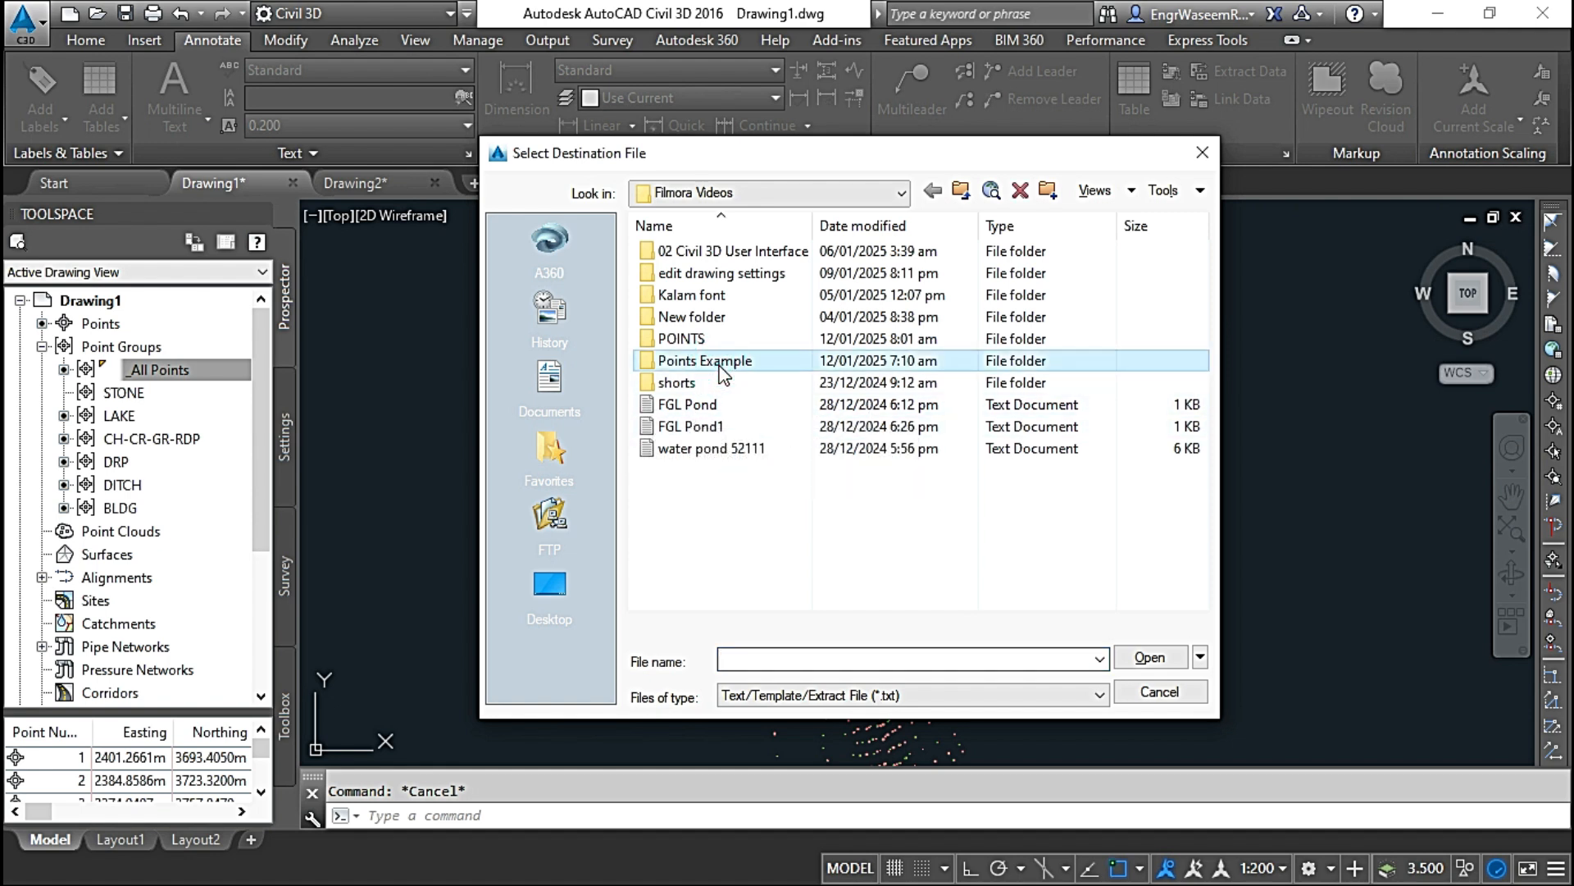
left_click(808, 660)
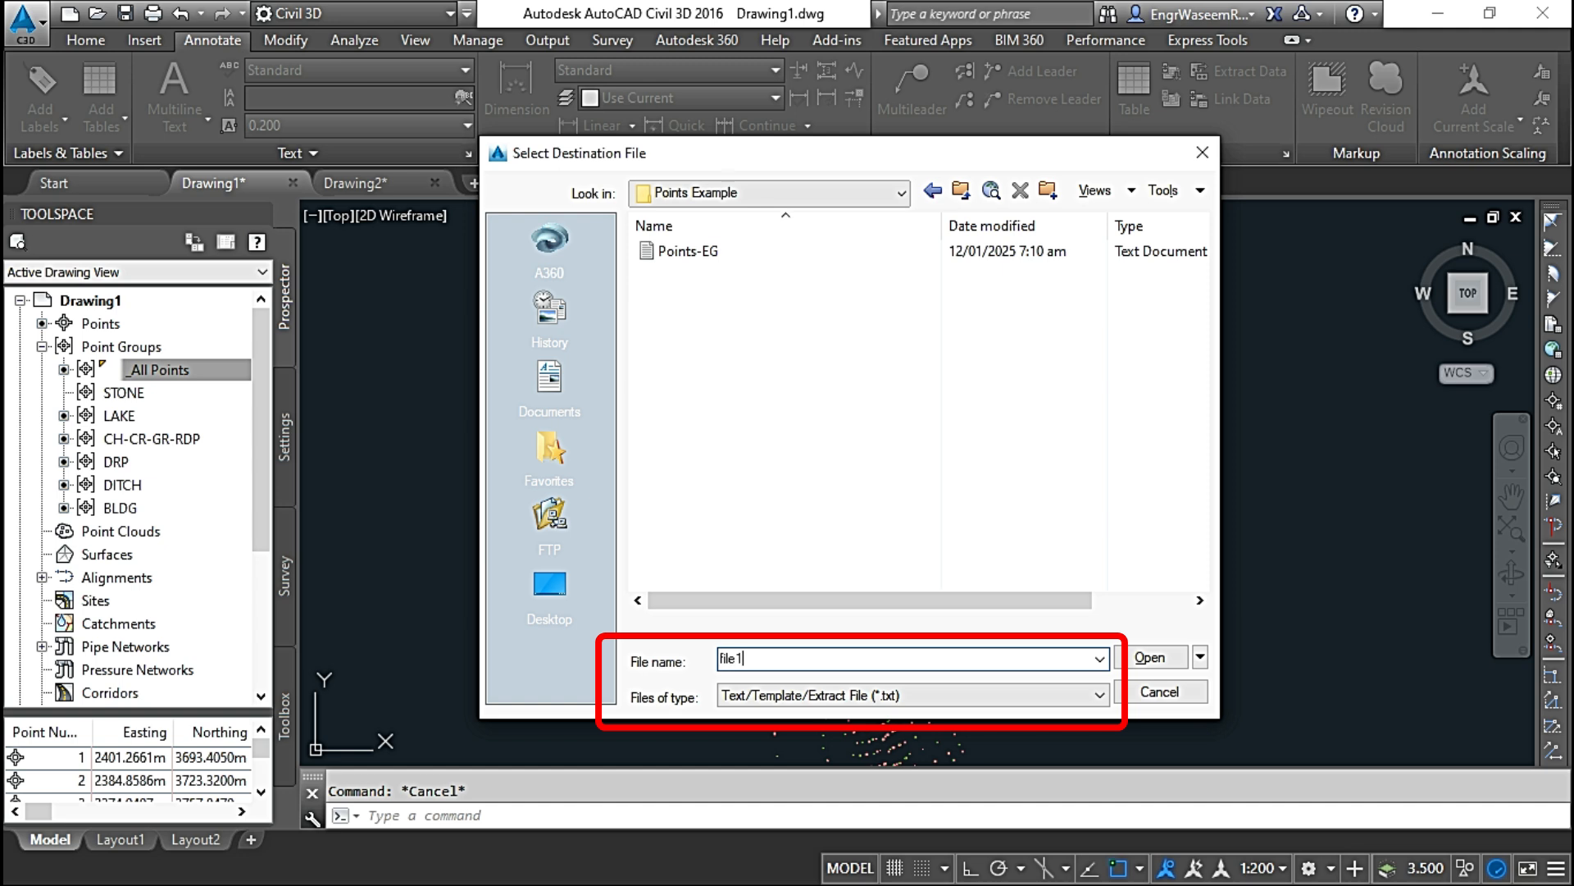
left_click(884, 697)
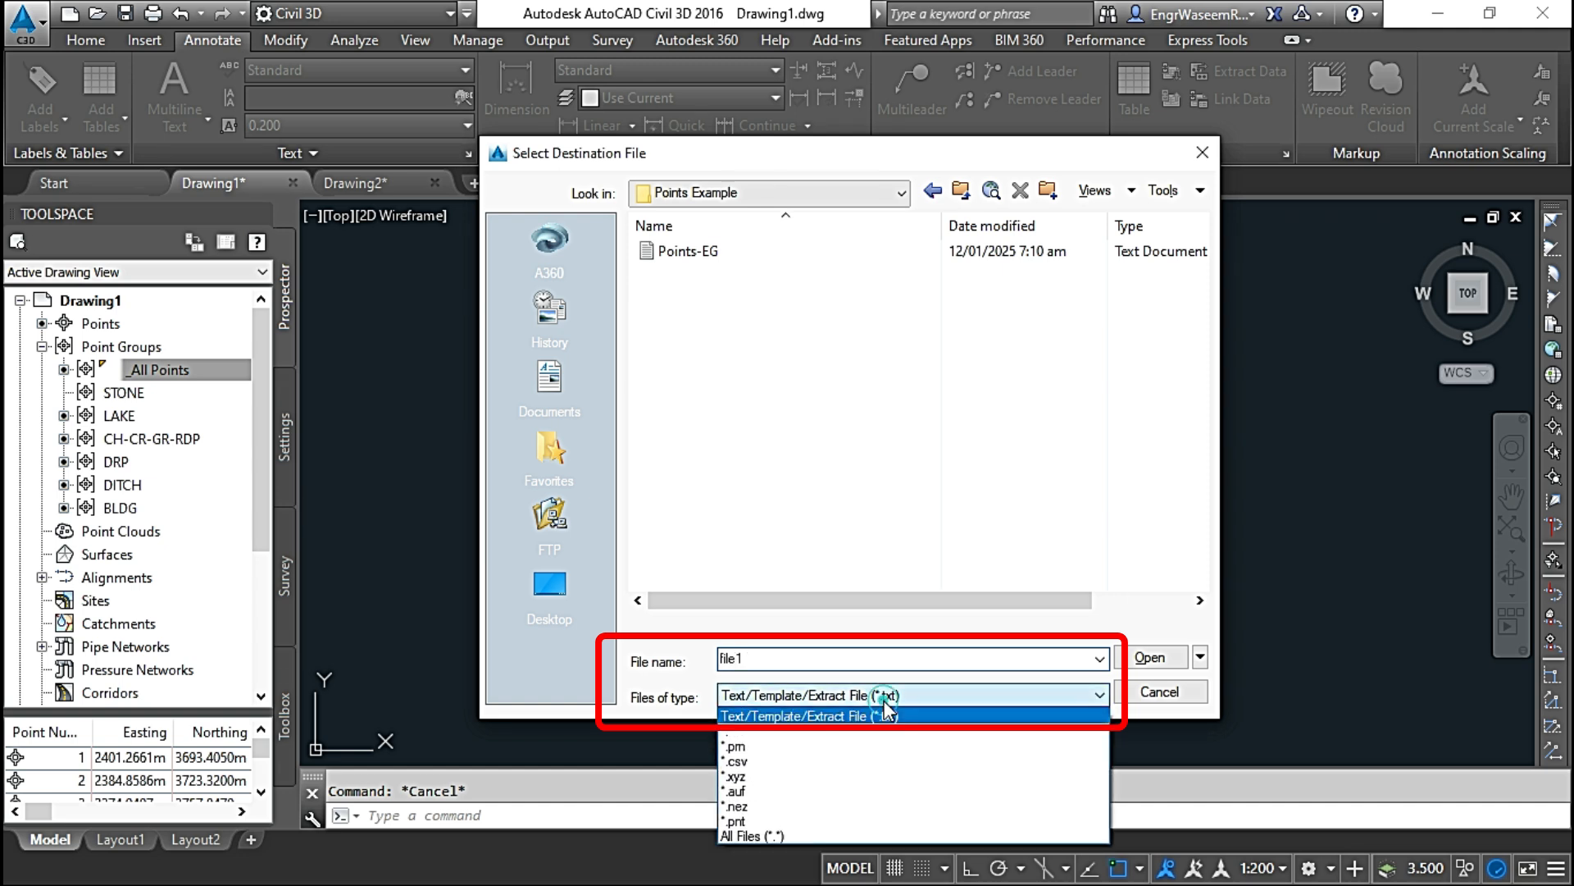
left_click(801, 762)
left_click(1158, 656)
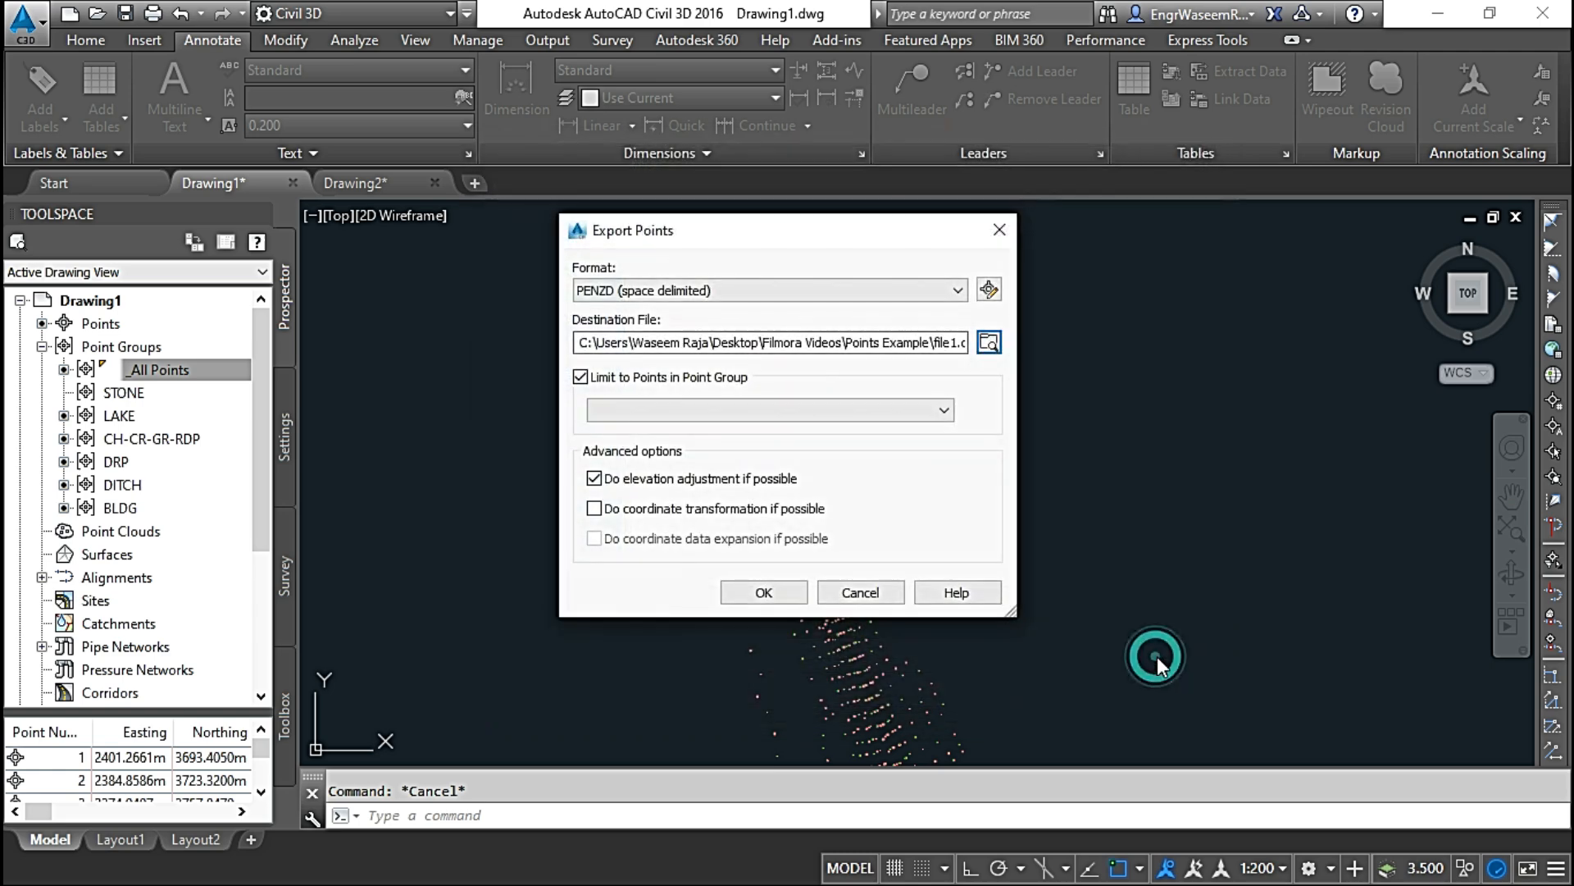
left_click(766, 592)
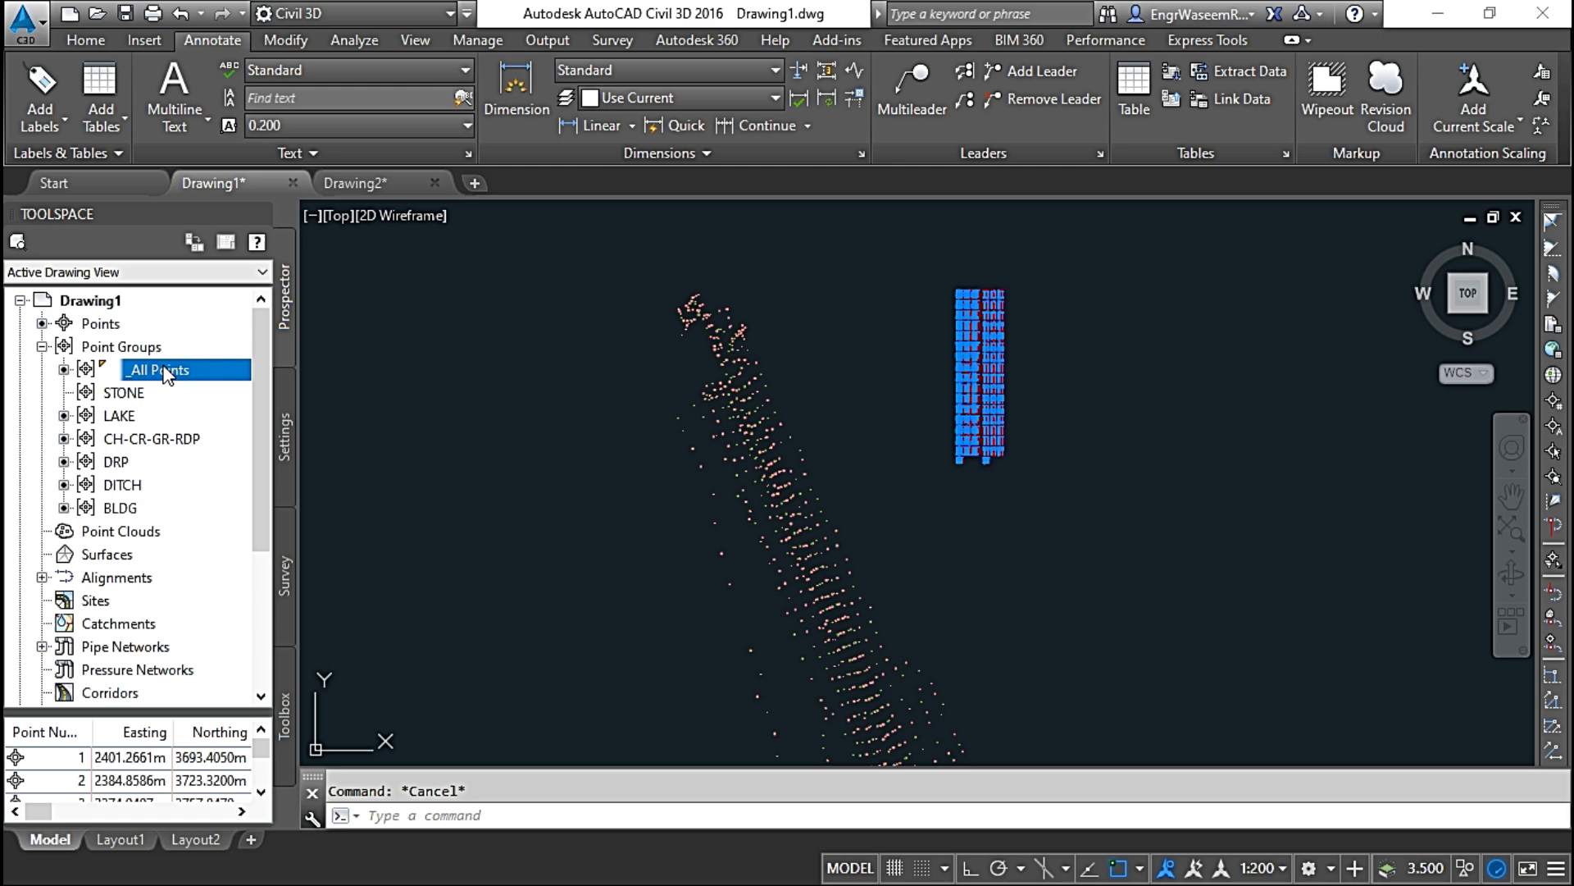
Step: Export the _All Points group again as a text file named file2.txt in the Points Example folder
right_click(167, 376)
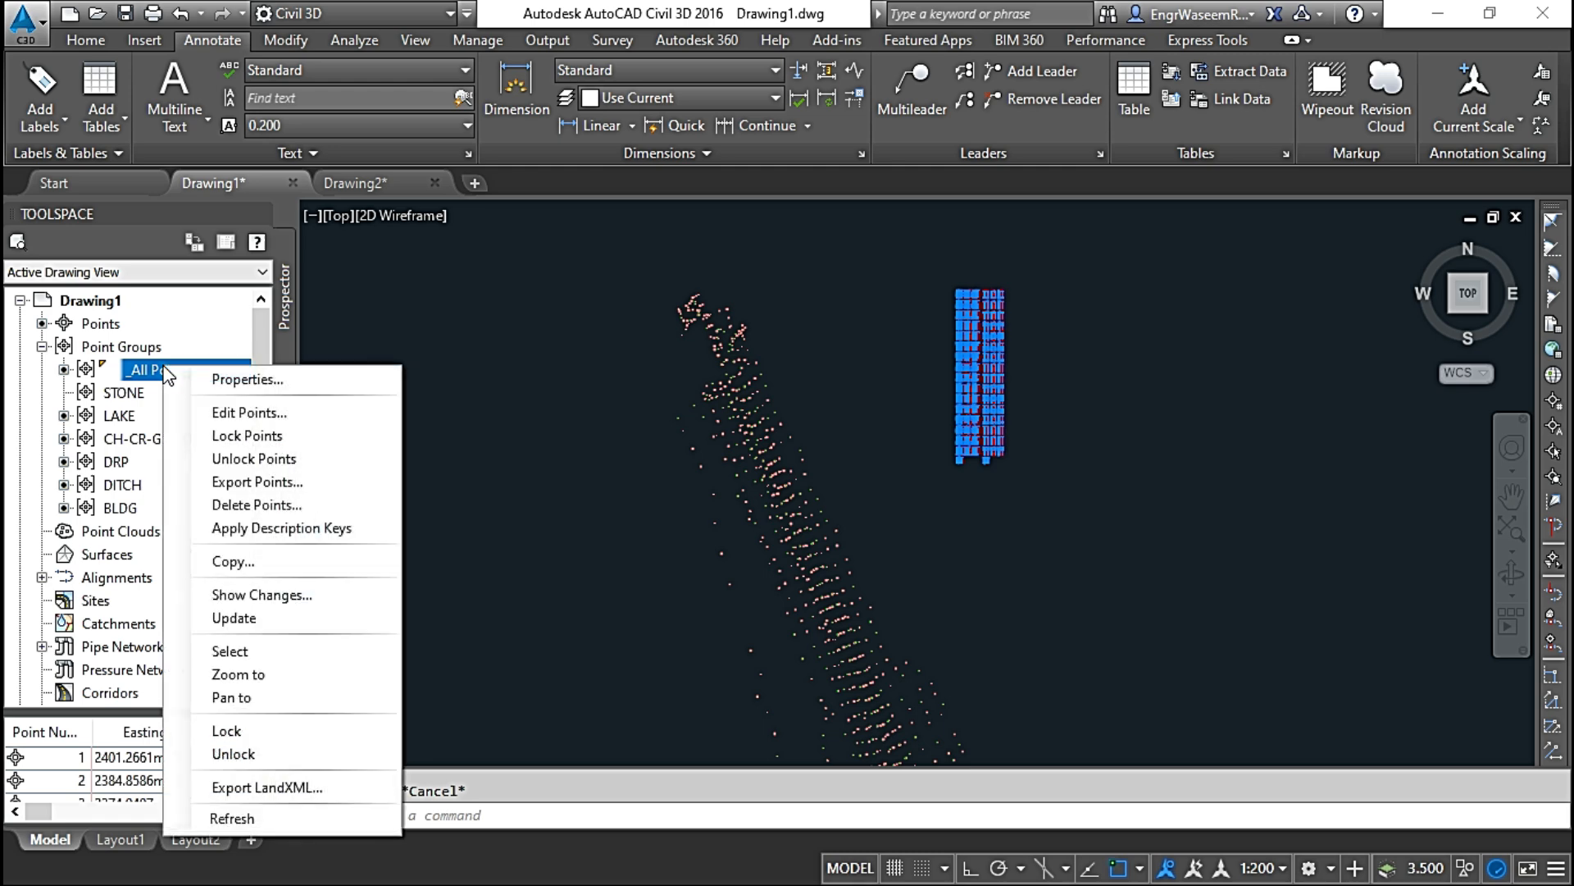
left_click(249, 481)
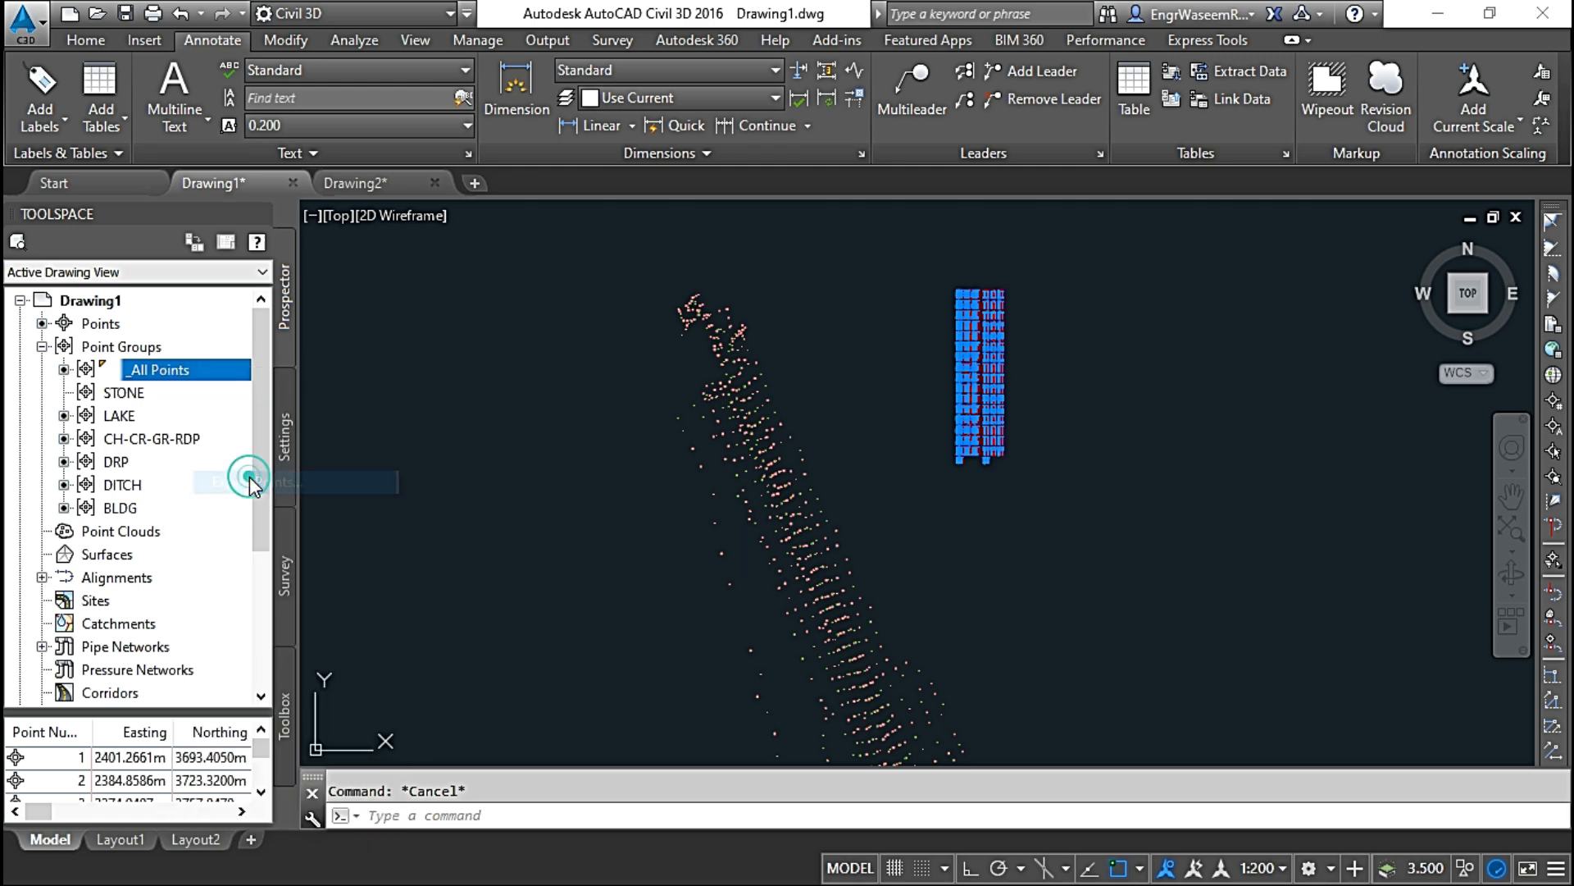
left_click(988, 341)
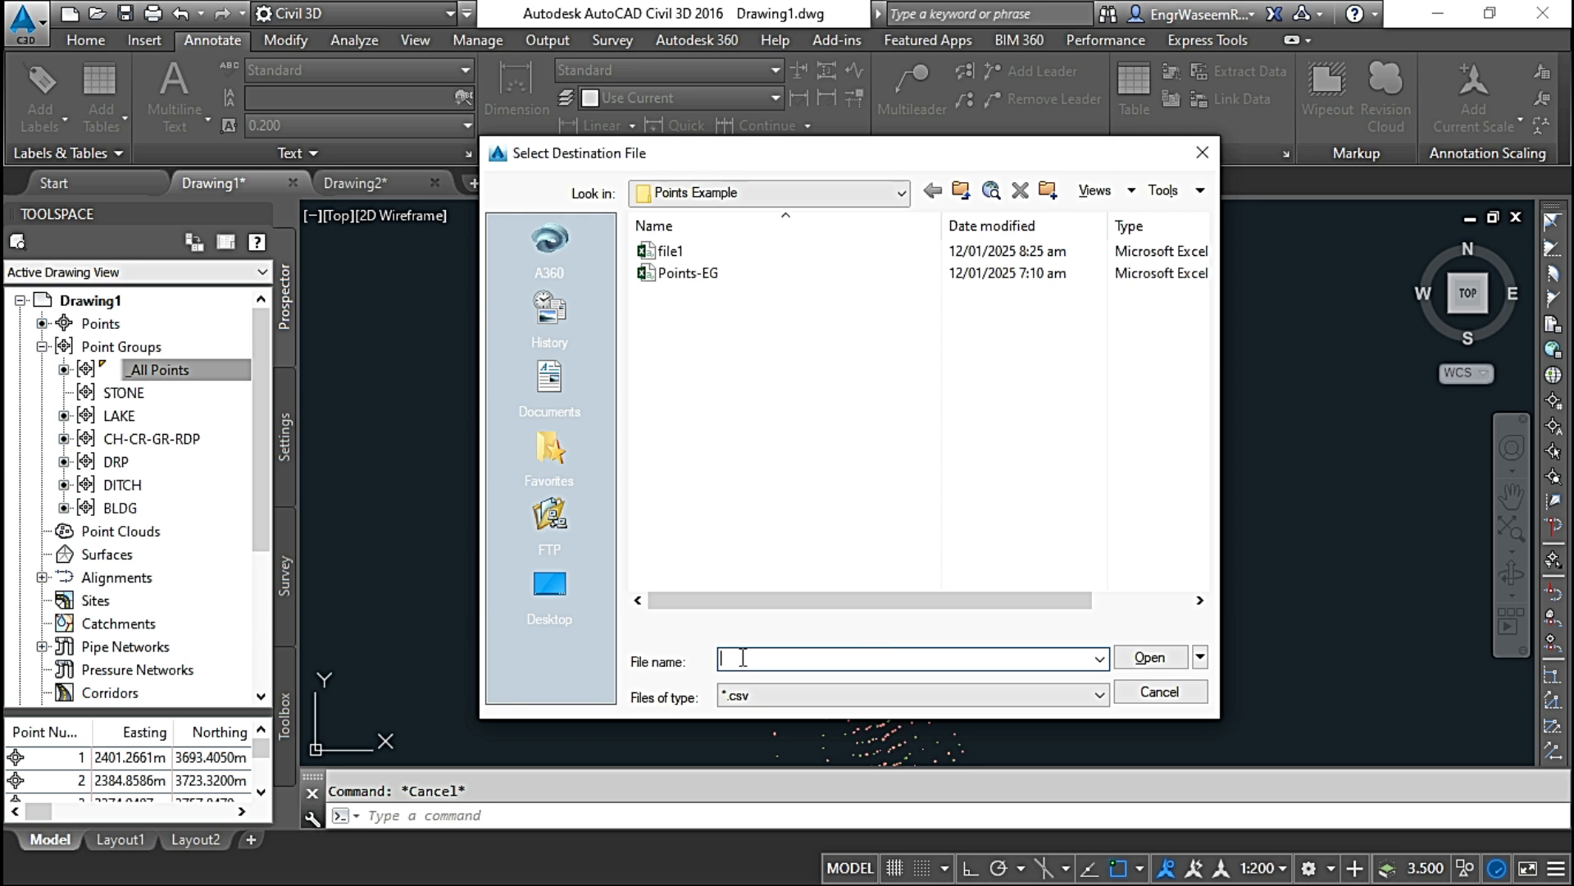
left_click(743, 658)
type("file2")
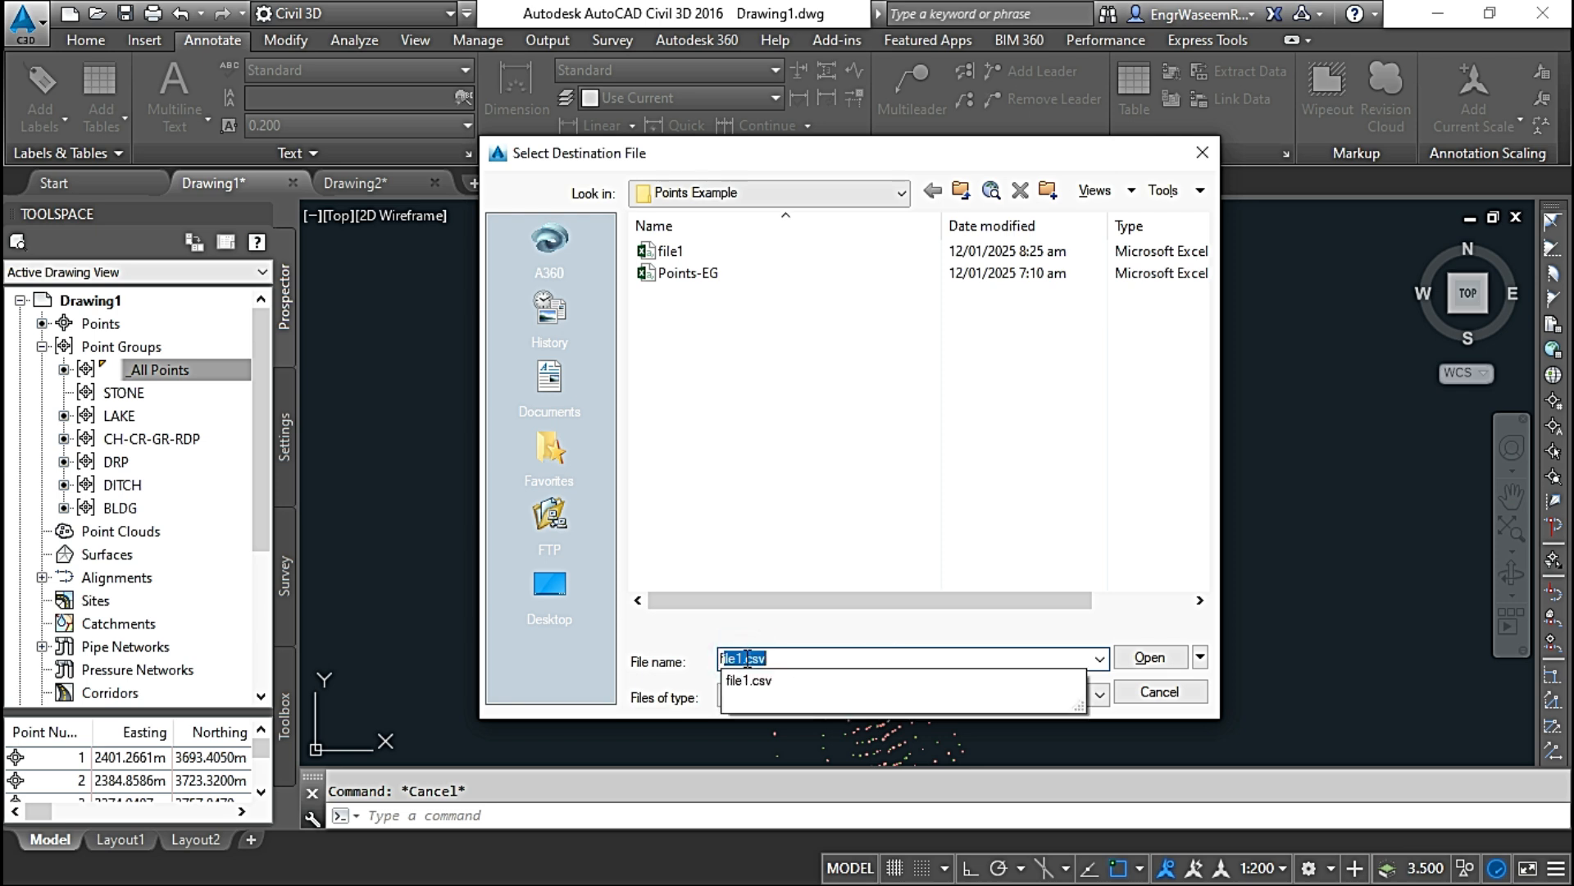
left_click(756, 699)
left_click(762, 716)
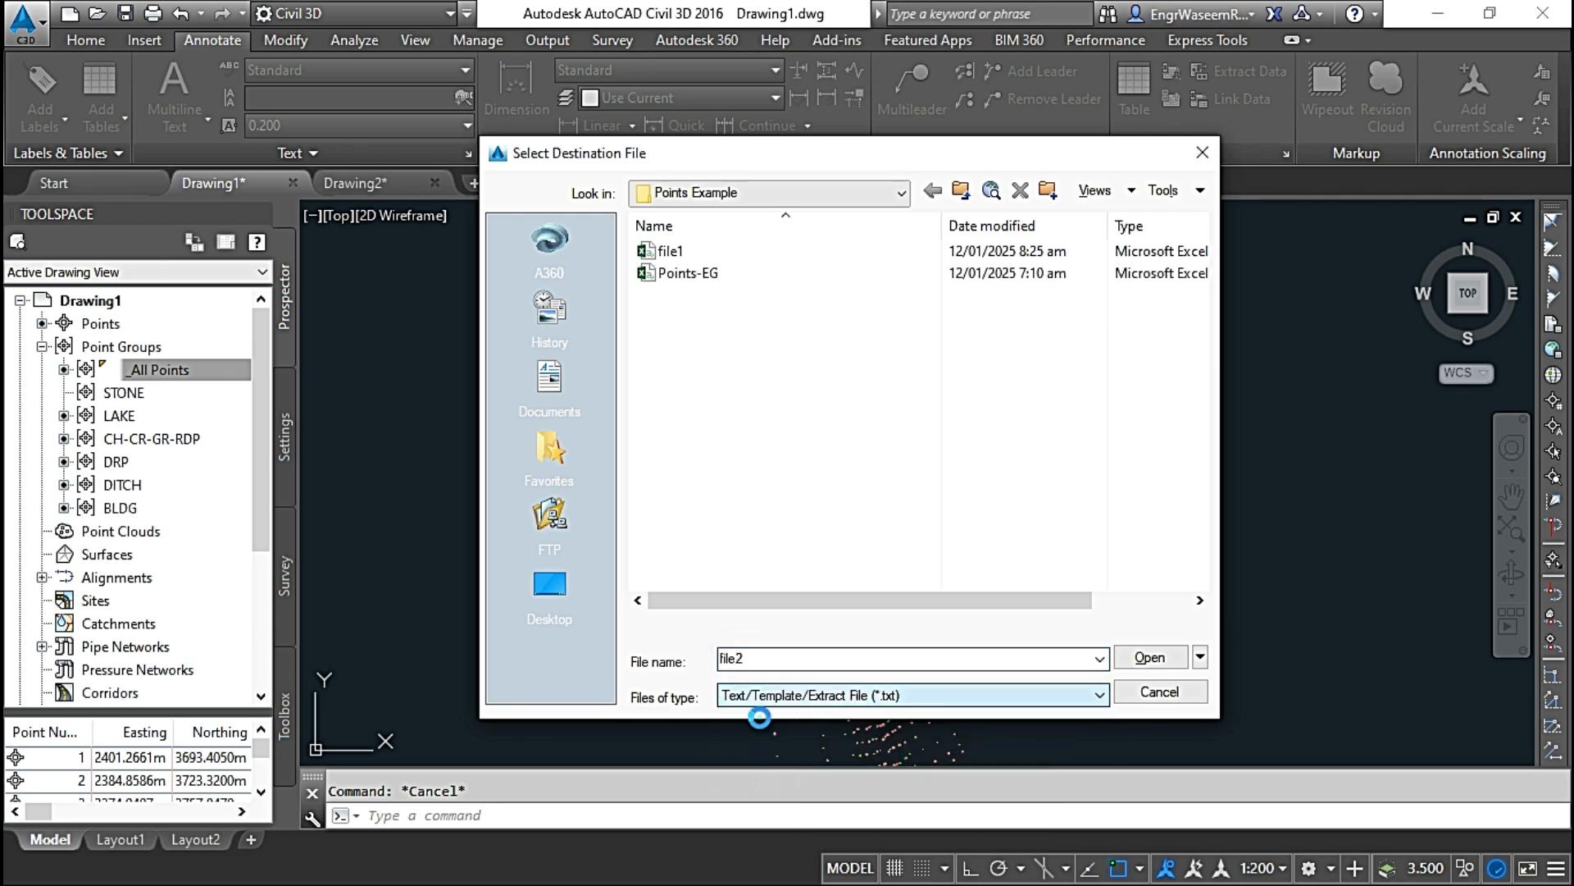
left_click(1152, 658)
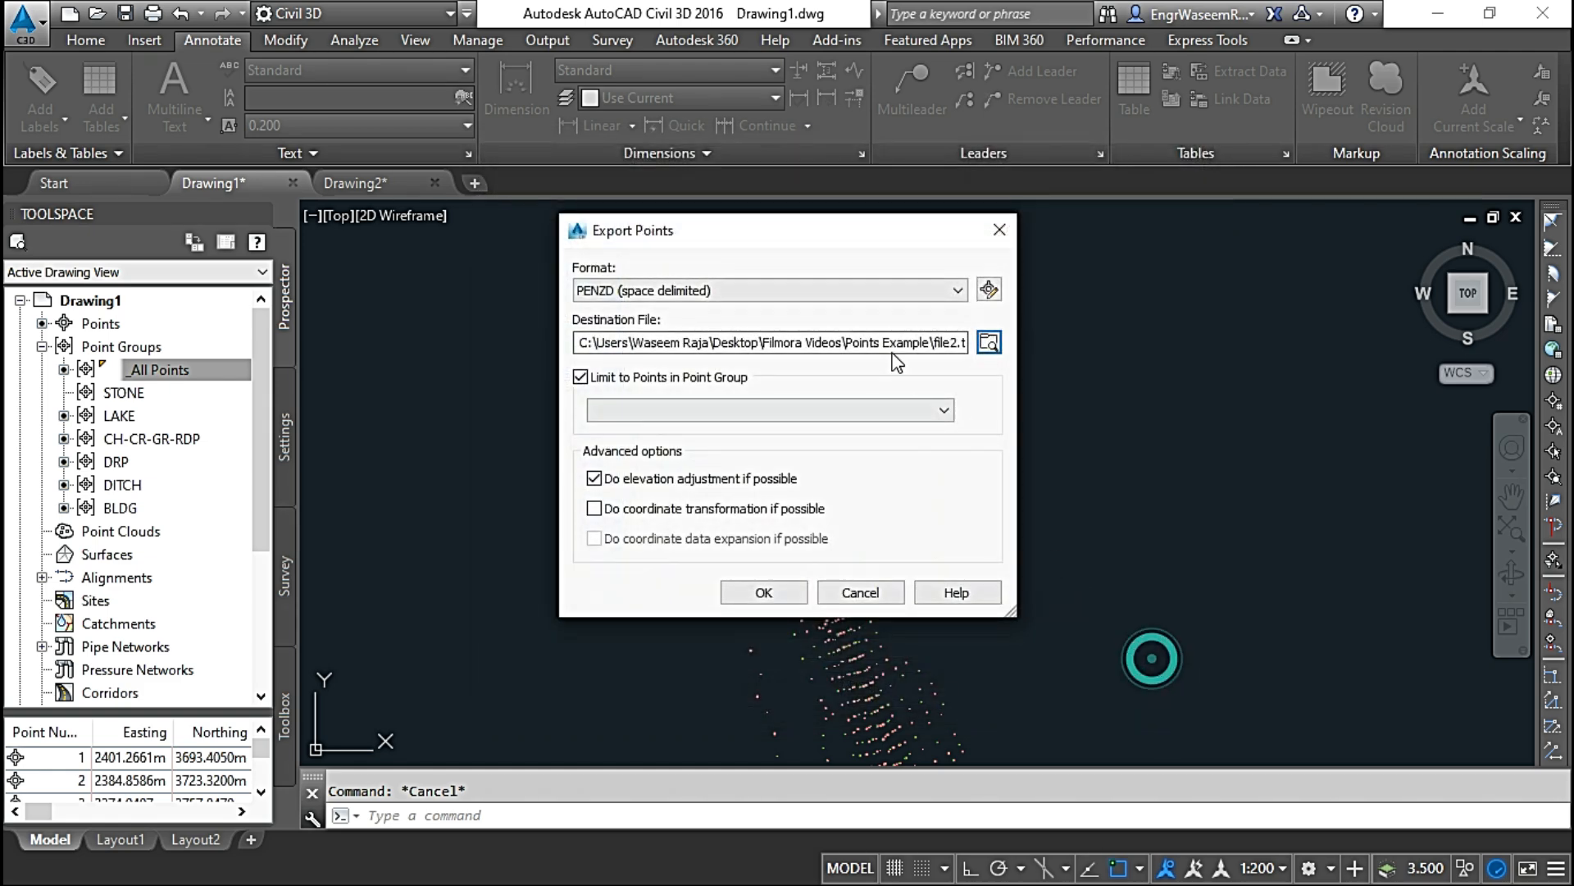
left_click(767, 593)
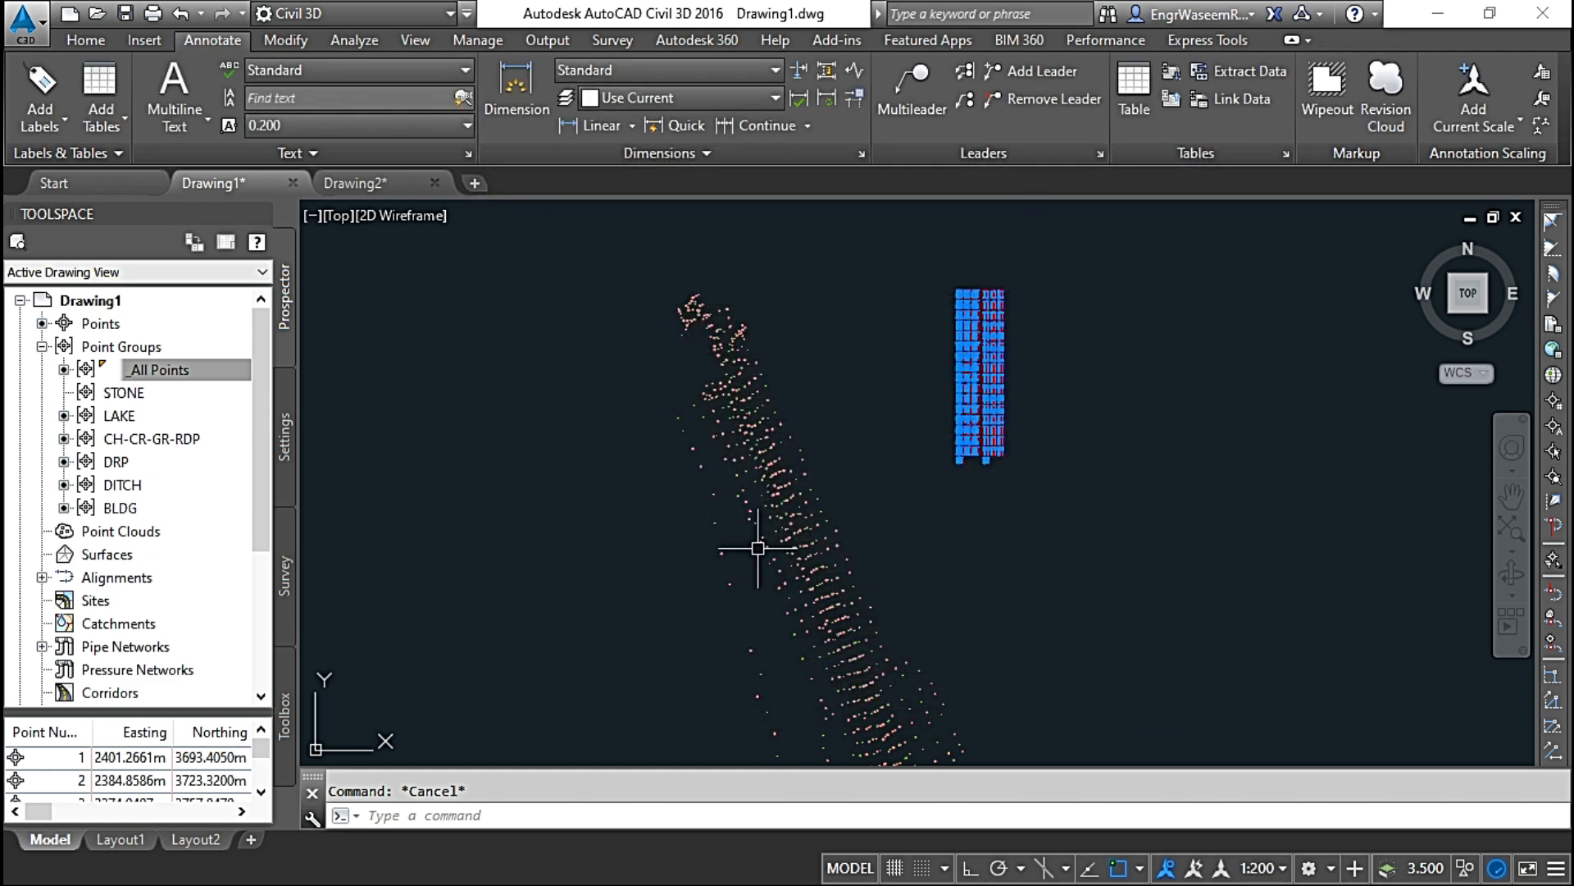
Step: Switch to File Explorer and preview the exported file1 and file2 in the Points Example folder
mouse_move(756, 545)
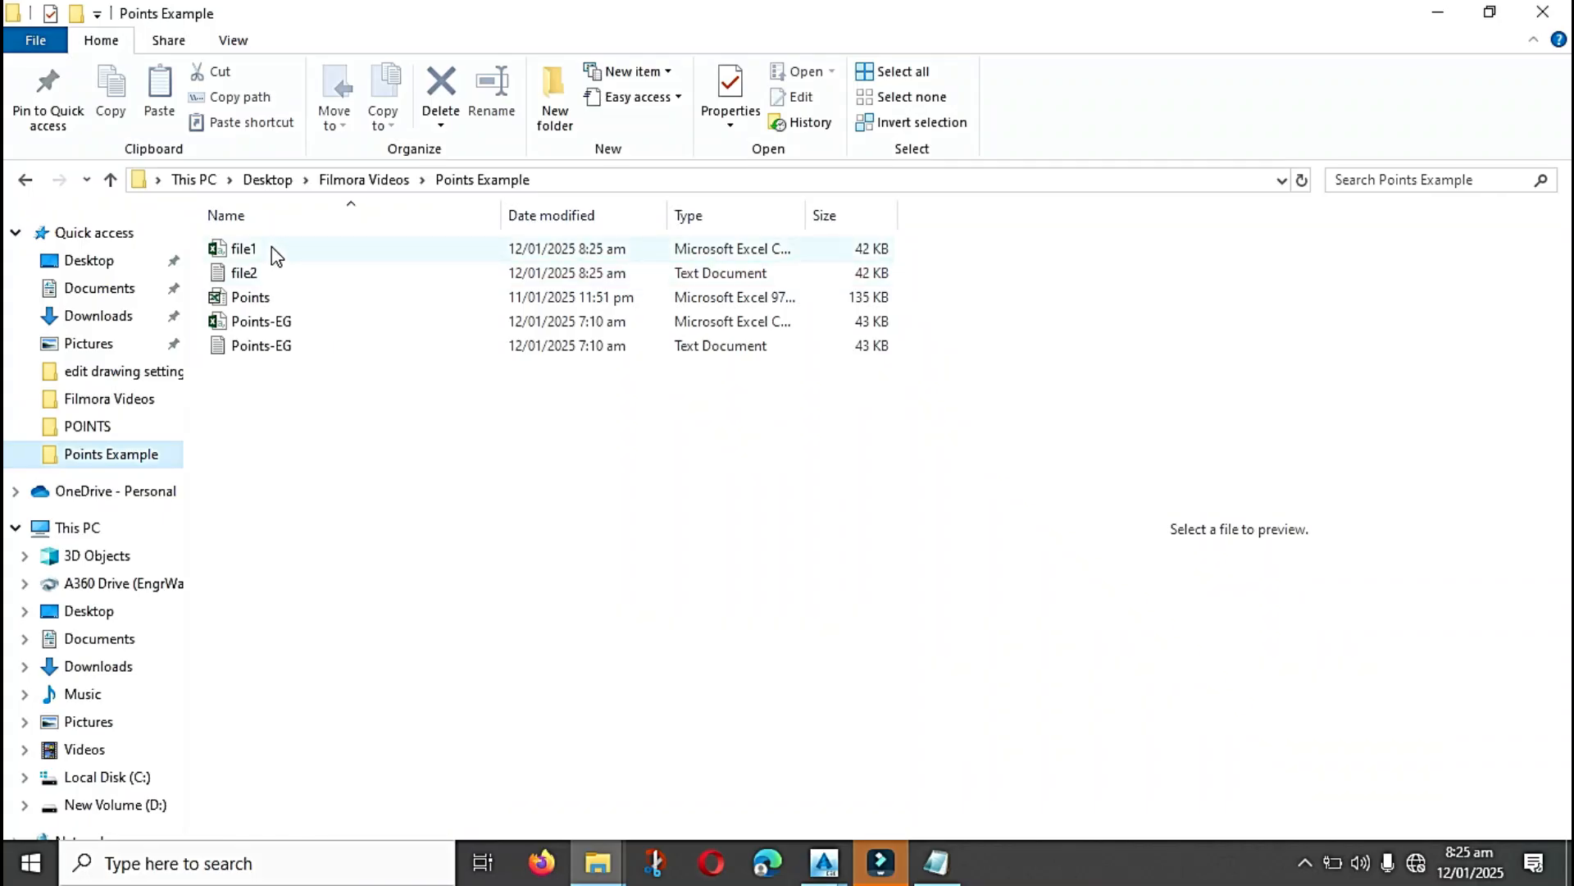
left_click(271, 248)
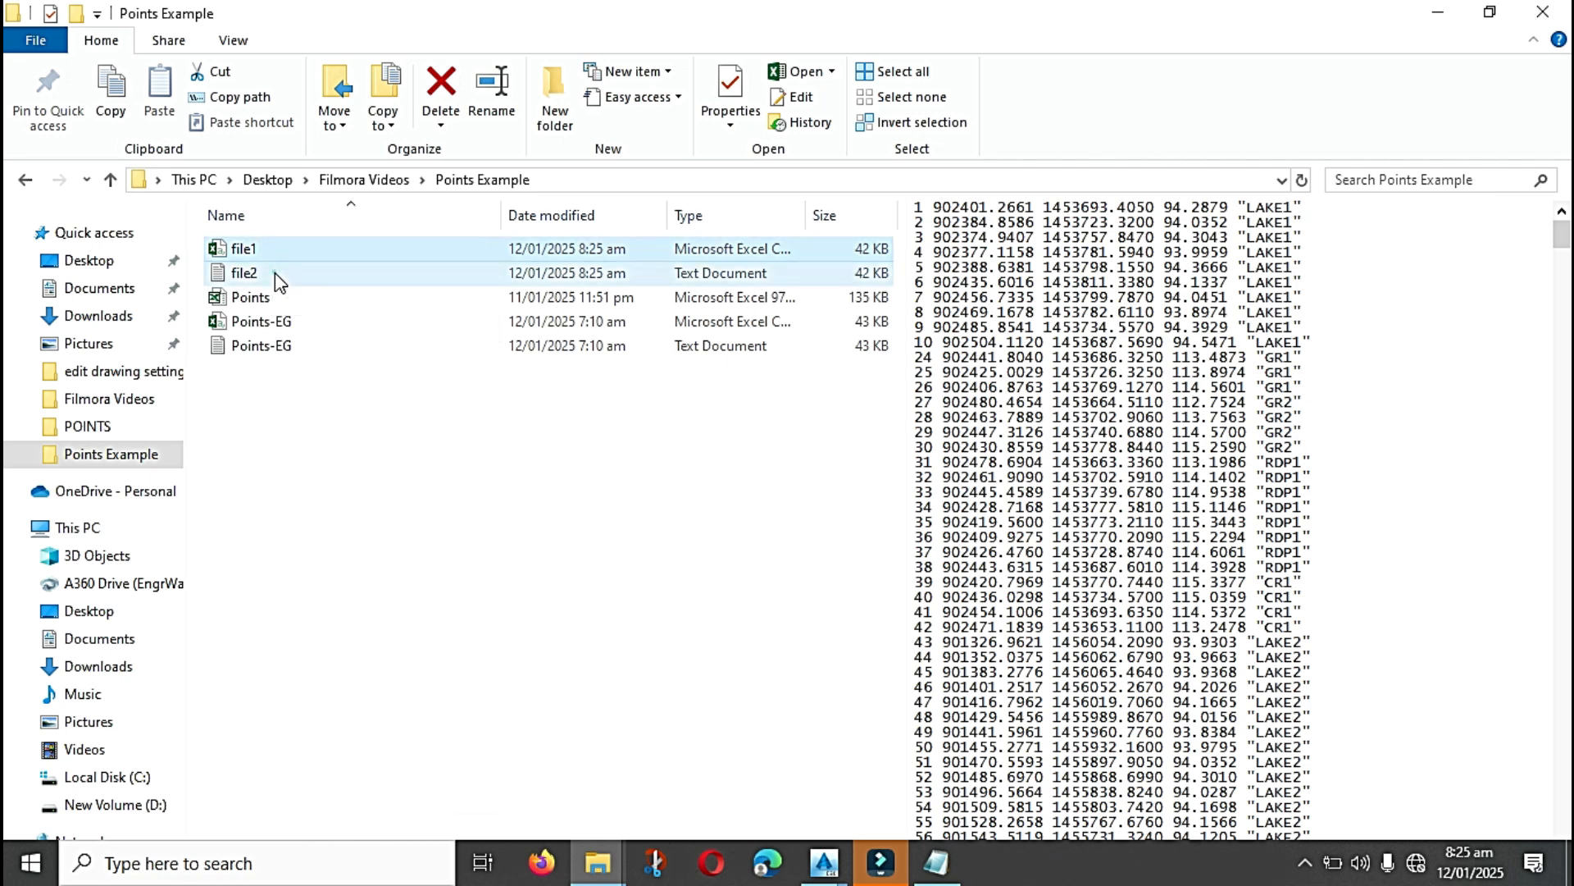
left_click(274, 273)
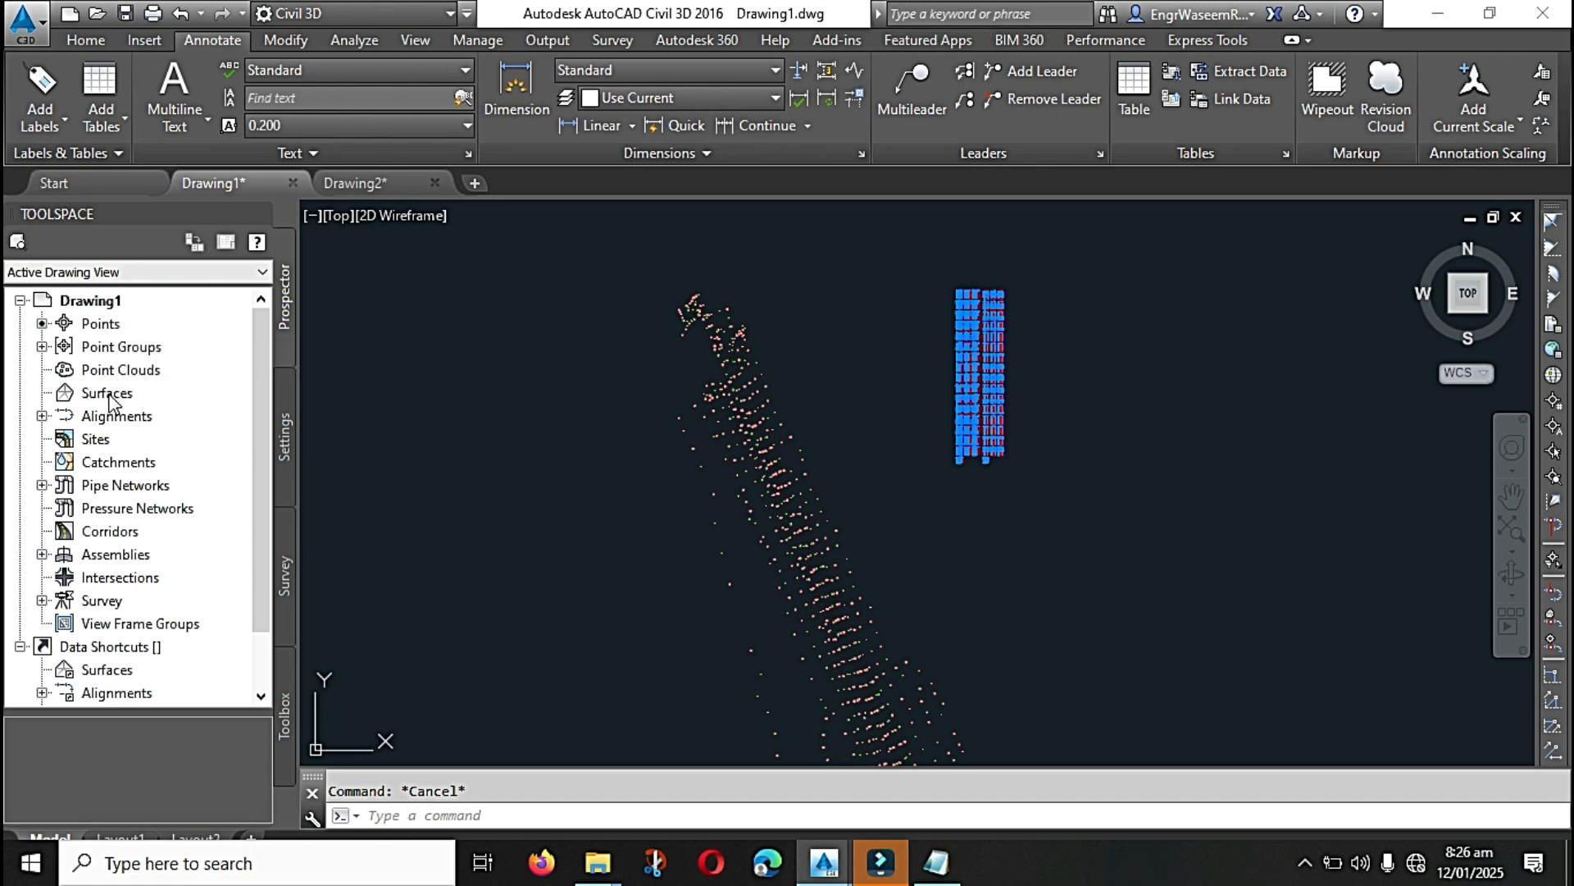
Step: Execute the Points_in_CSV report from the Points reports in the Reports Manager
left_click(285, 707)
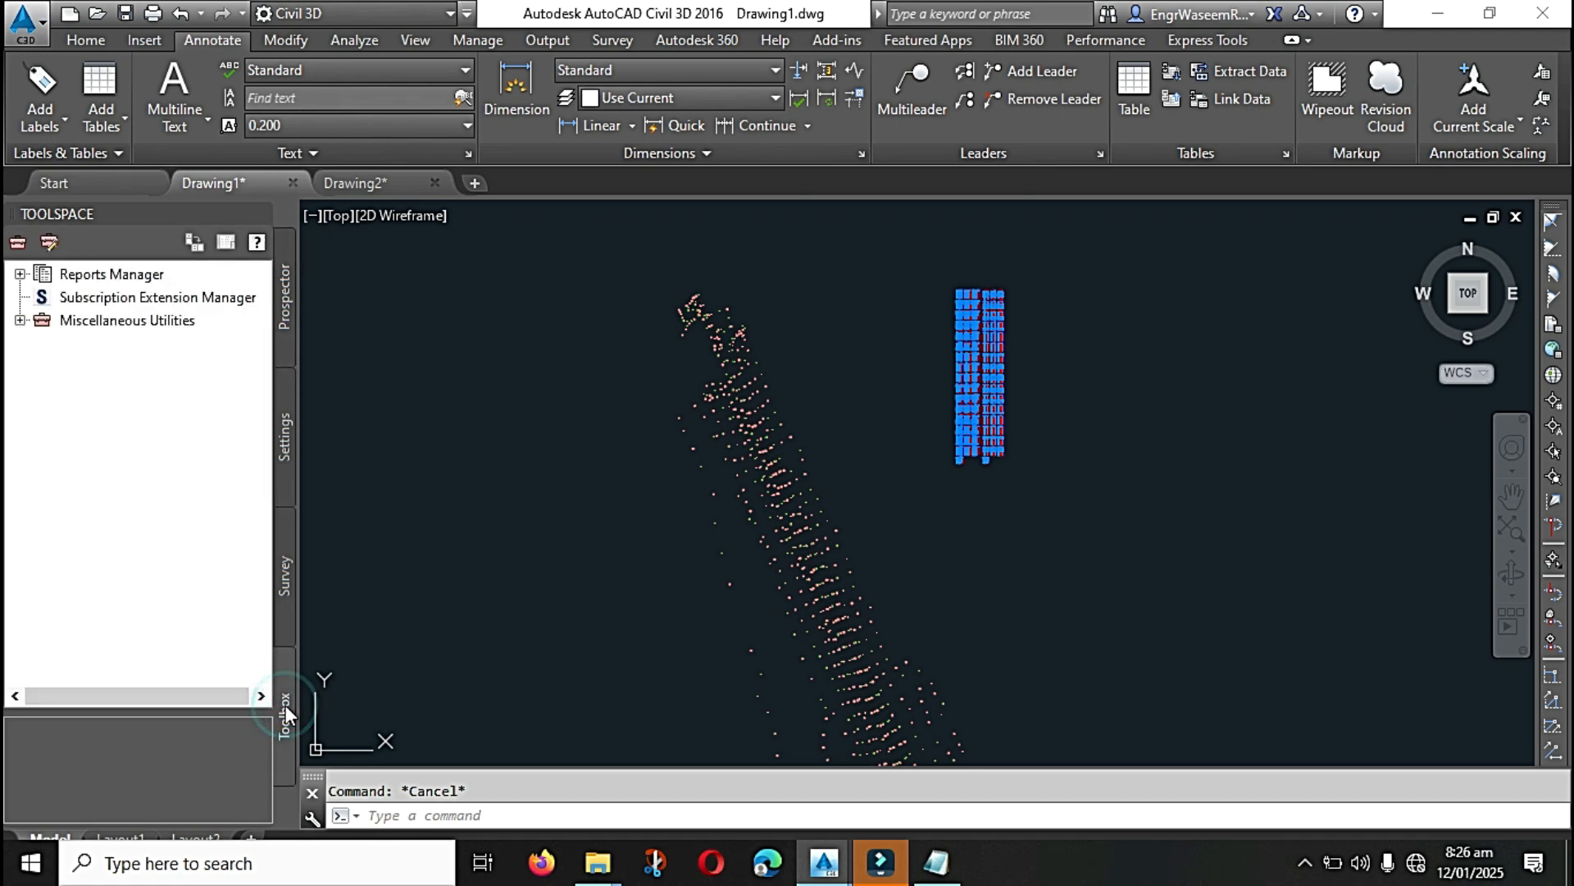
left_click(20, 274)
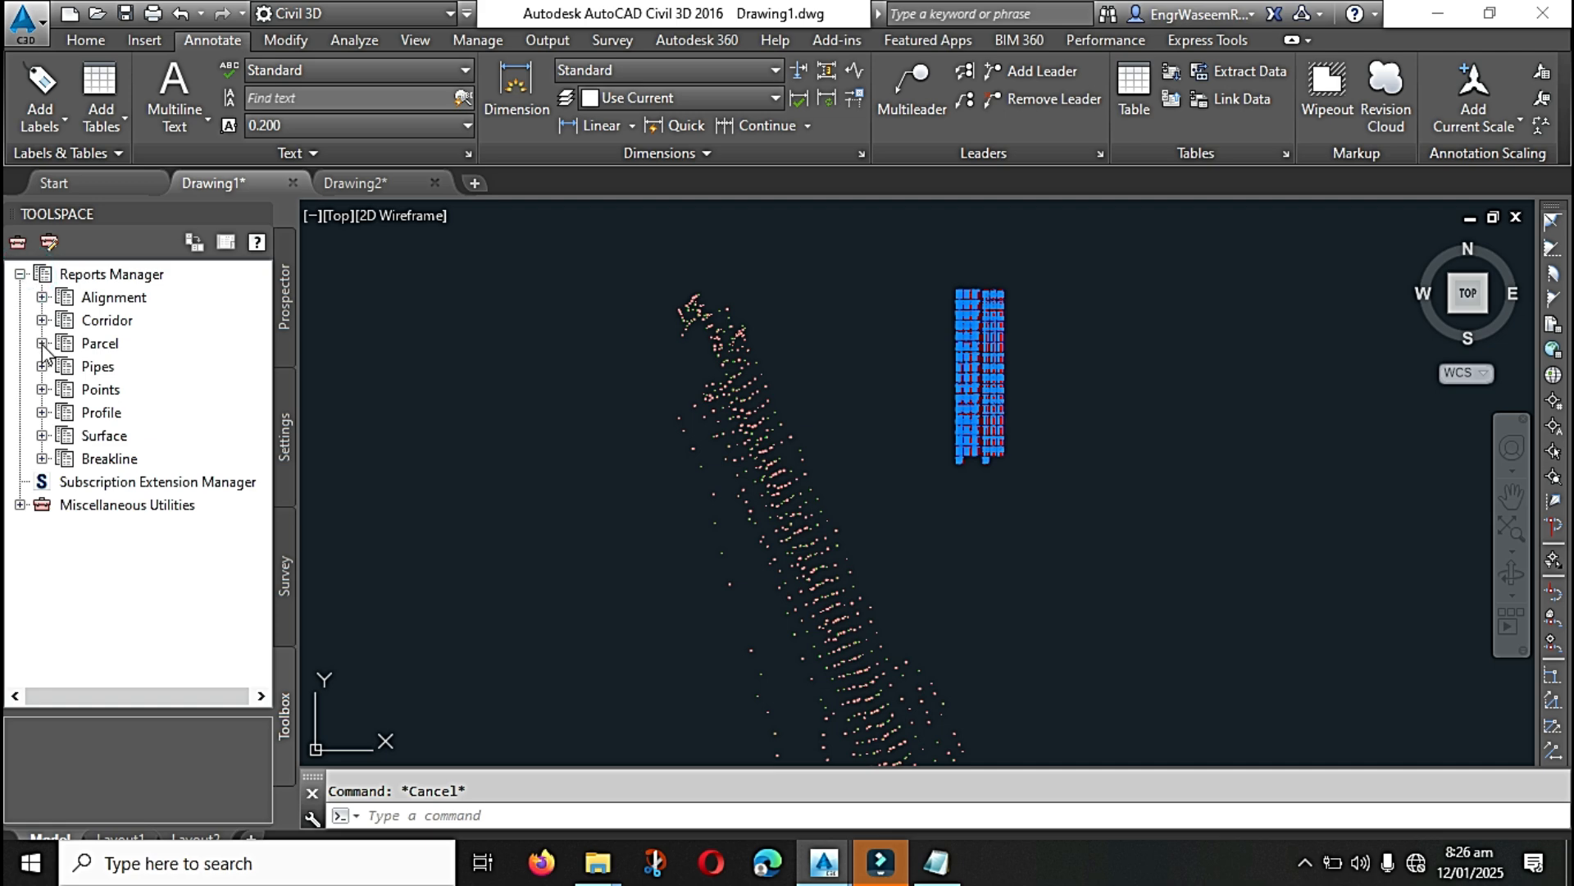
left_click(42, 389)
left_click(158, 419)
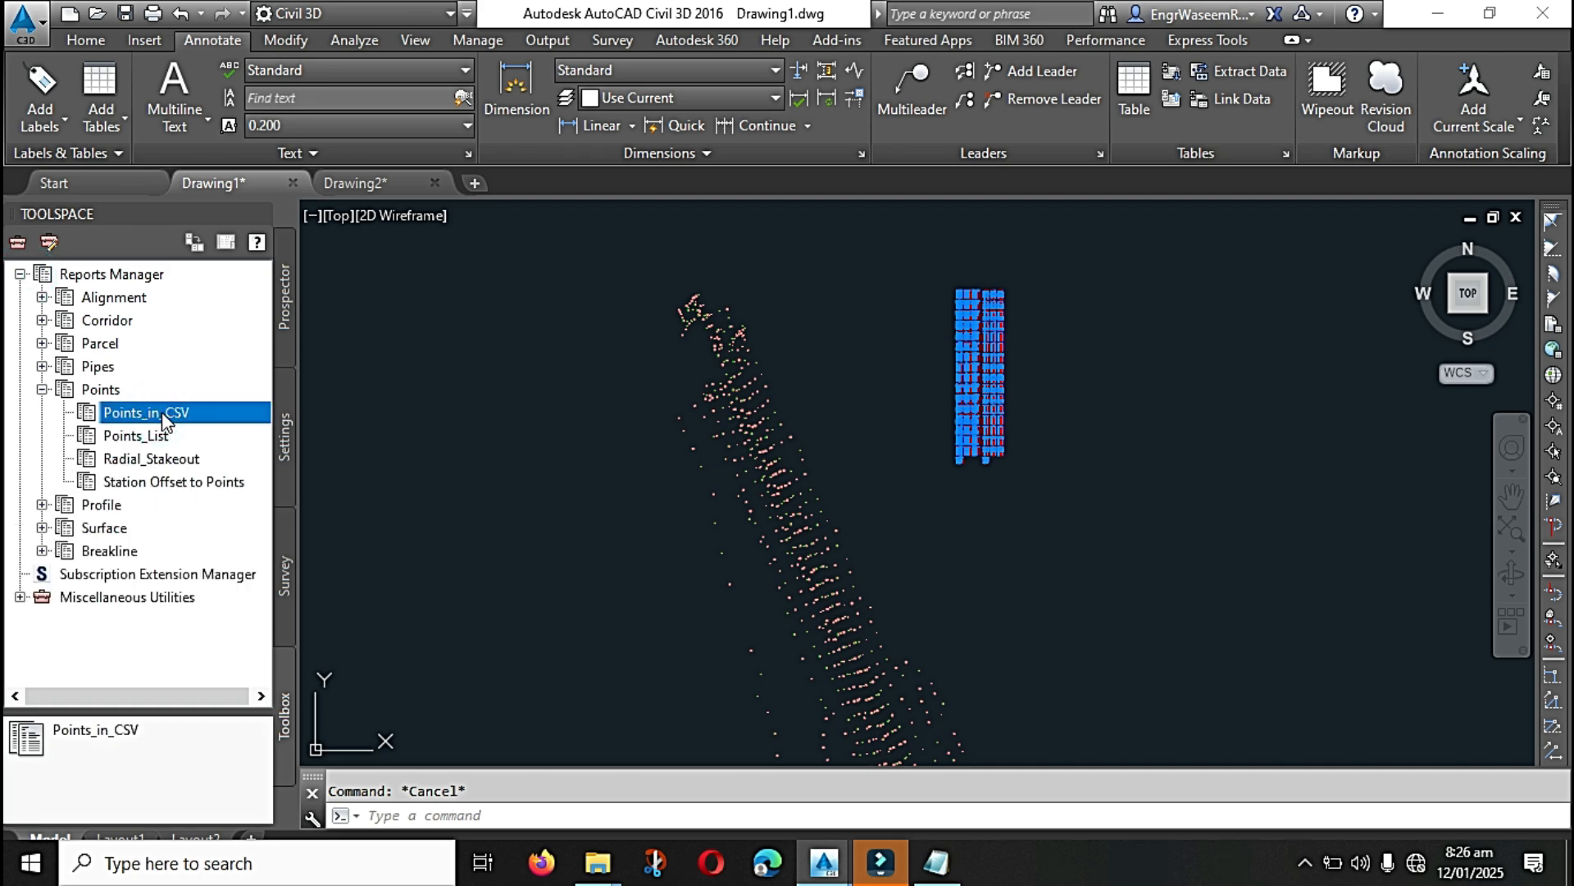
right_click(166, 421)
left_click(233, 425)
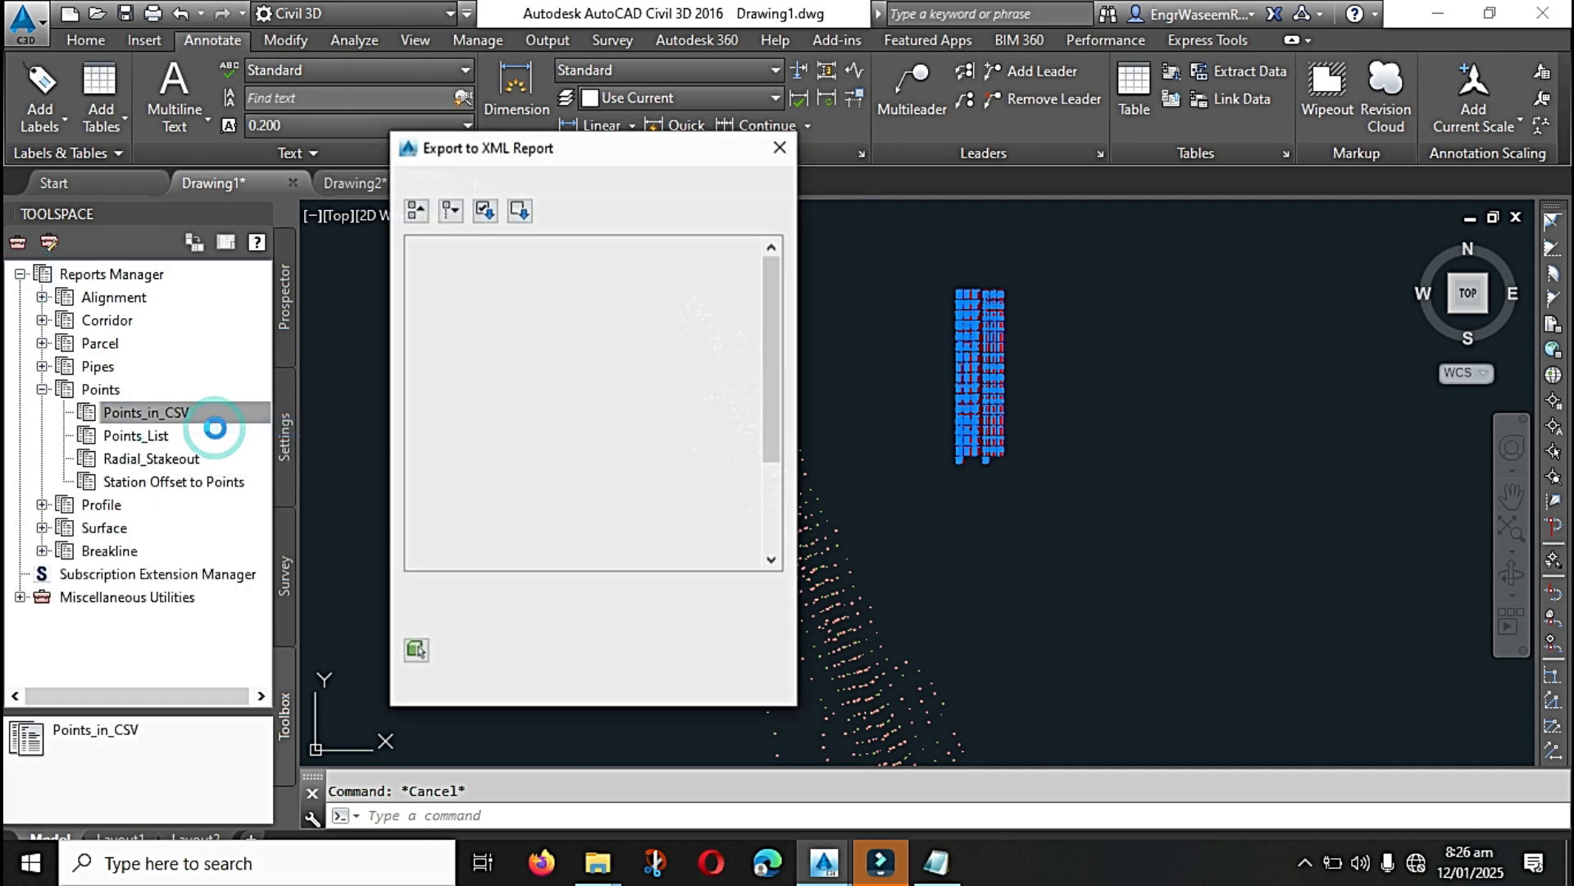
Step: Generate the CSV report for the _All Points group only, excluding the other point groups, Surfaces and Alignments
left_click(487, 295)
left_click(487, 318)
left_click(487, 340)
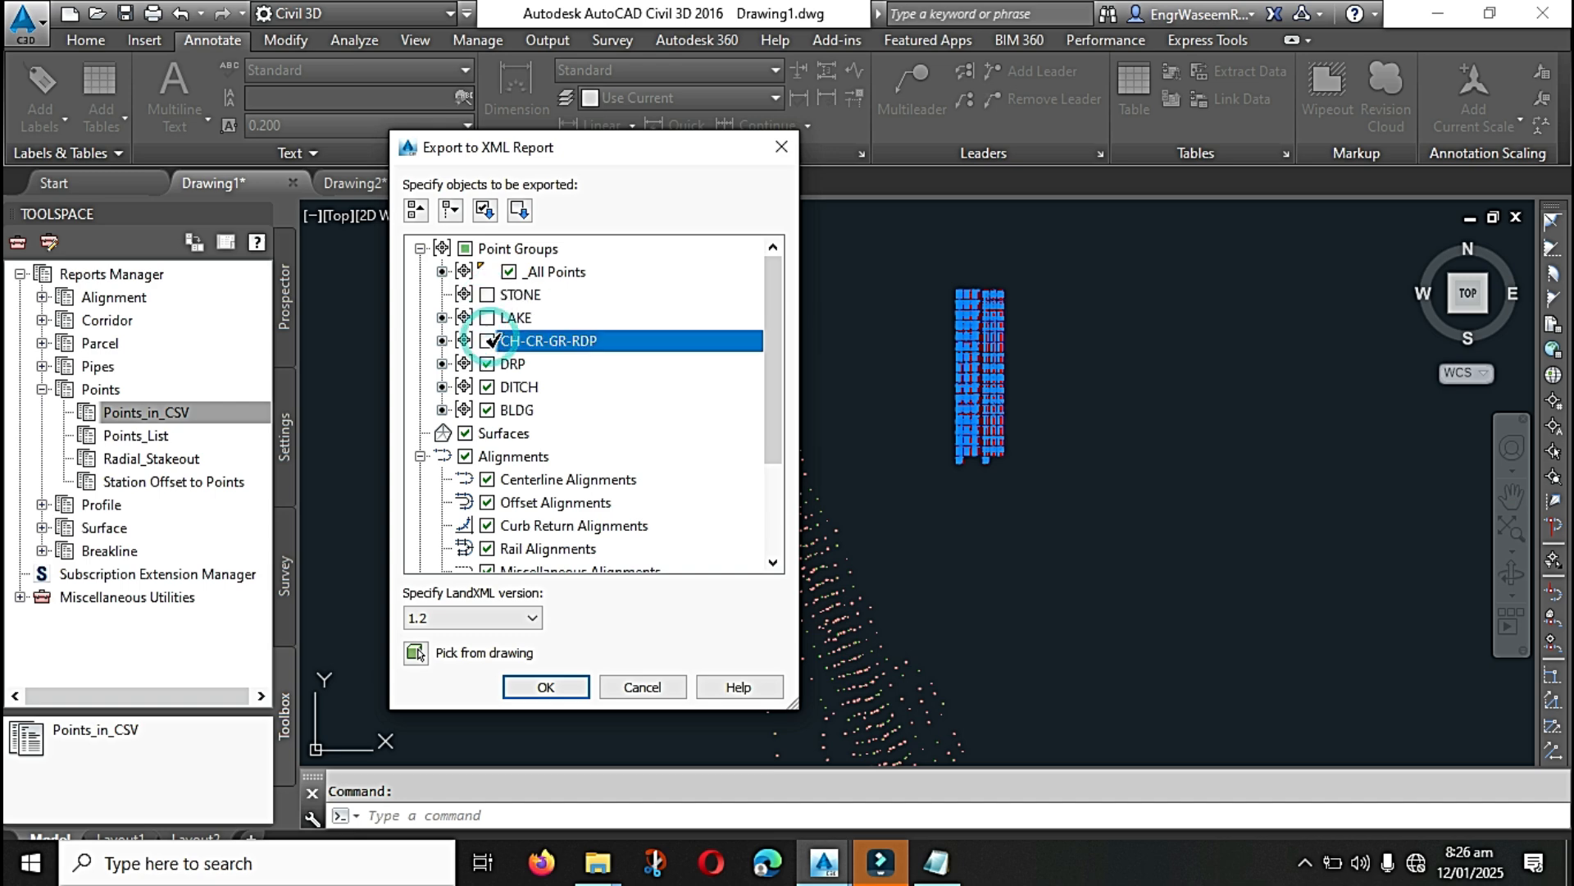
left_click(487, 363)
left_click(487, 386)
left_click(487, 409)
left_click(465, 433)
left_click(465, 456)
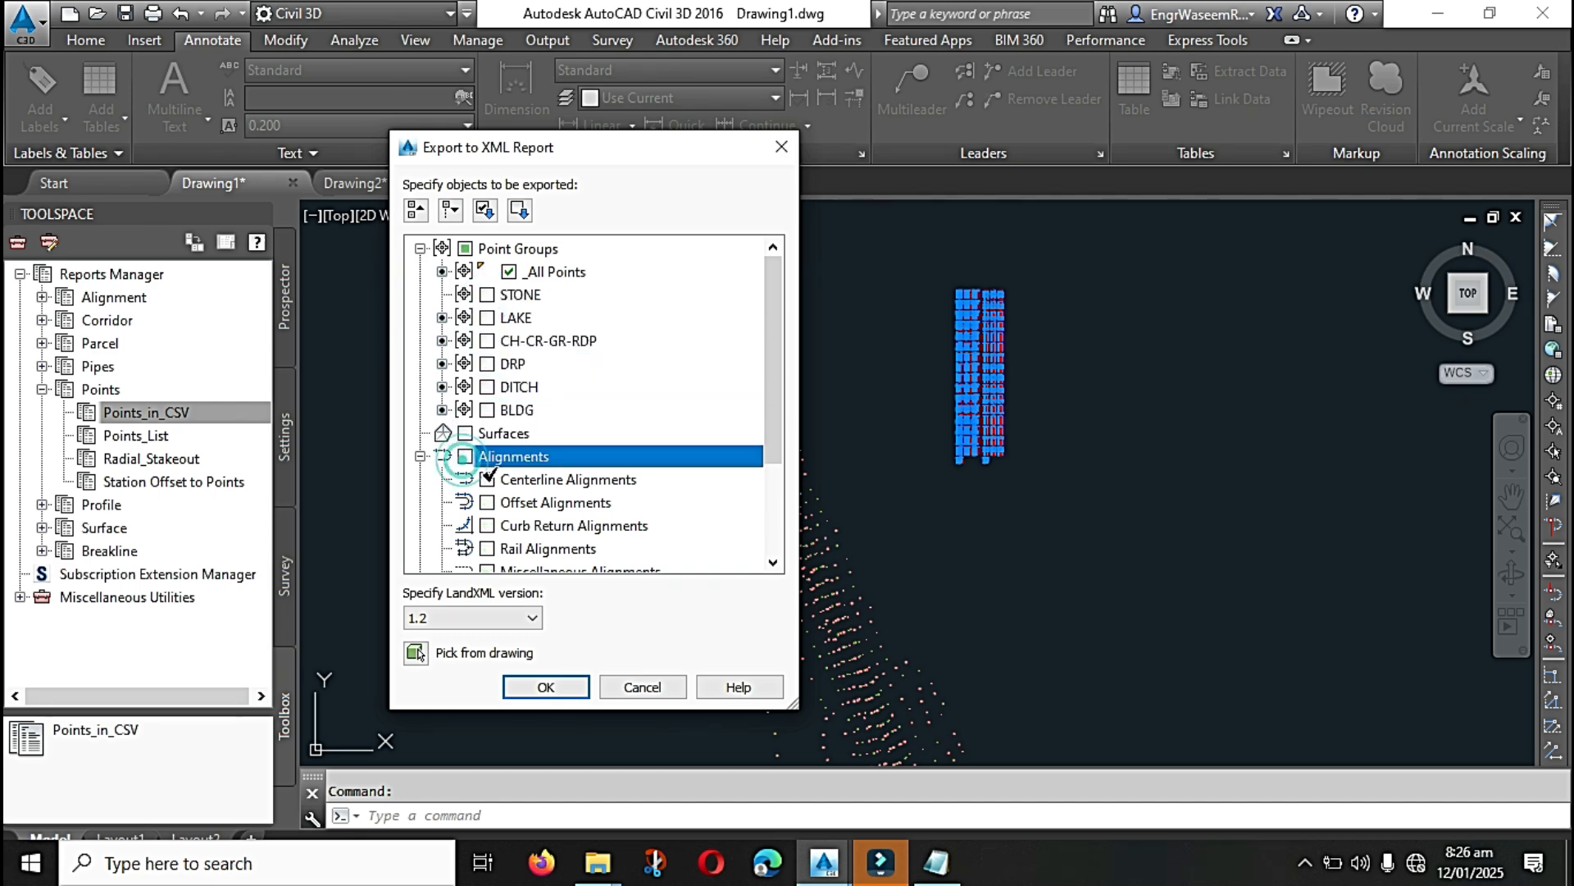
left_click(545, 687)
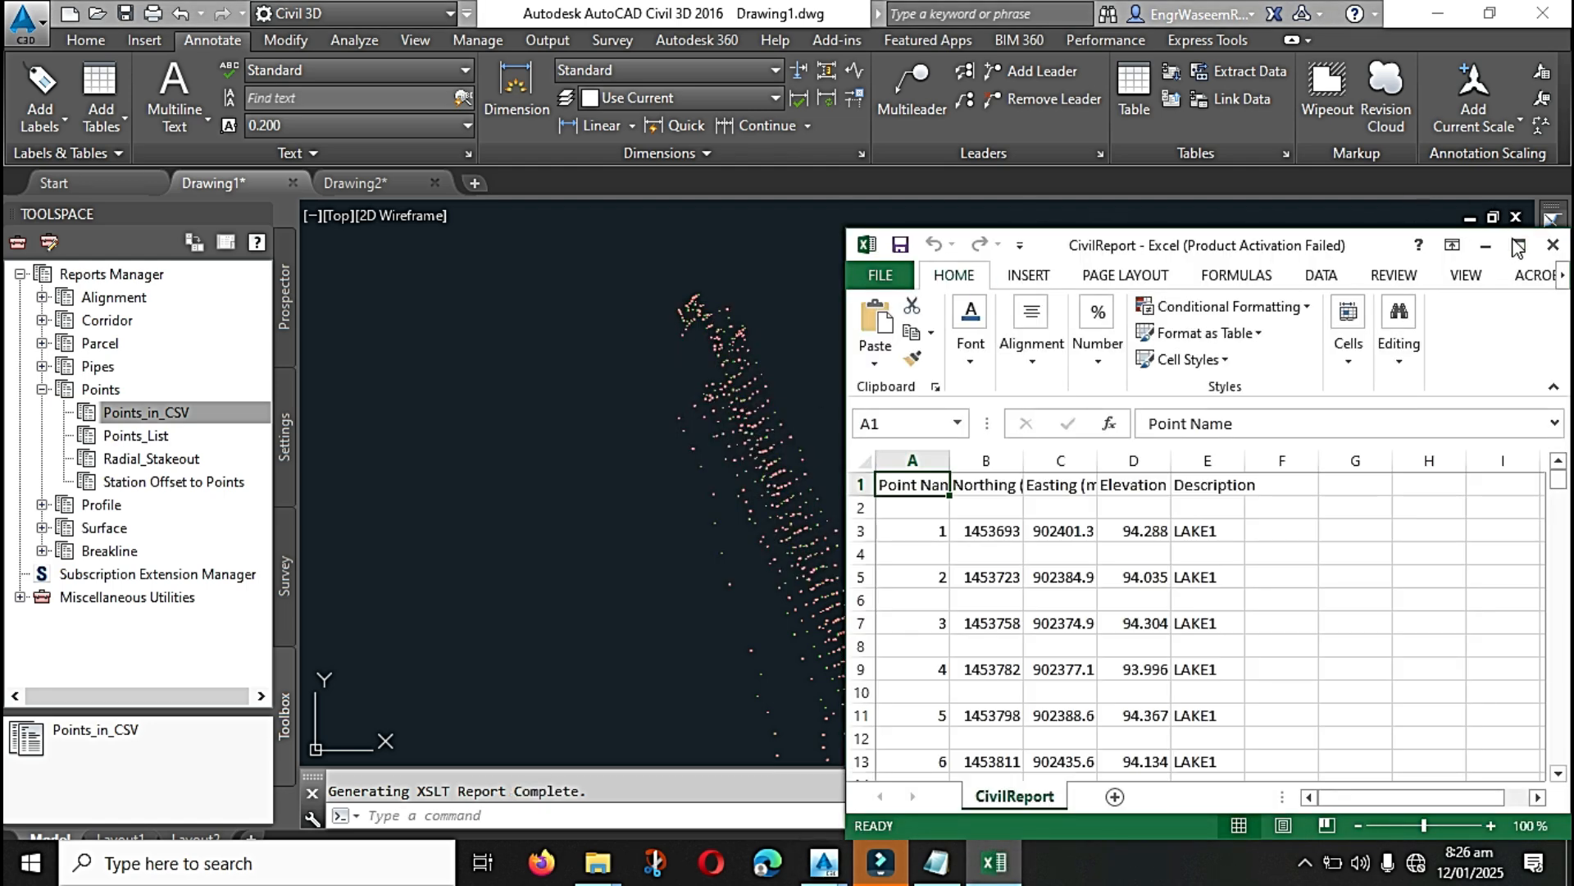
Step: Switch to Excel and look through the exported point rows in the CivilReport spreadsheet
left_click(1518, 247)
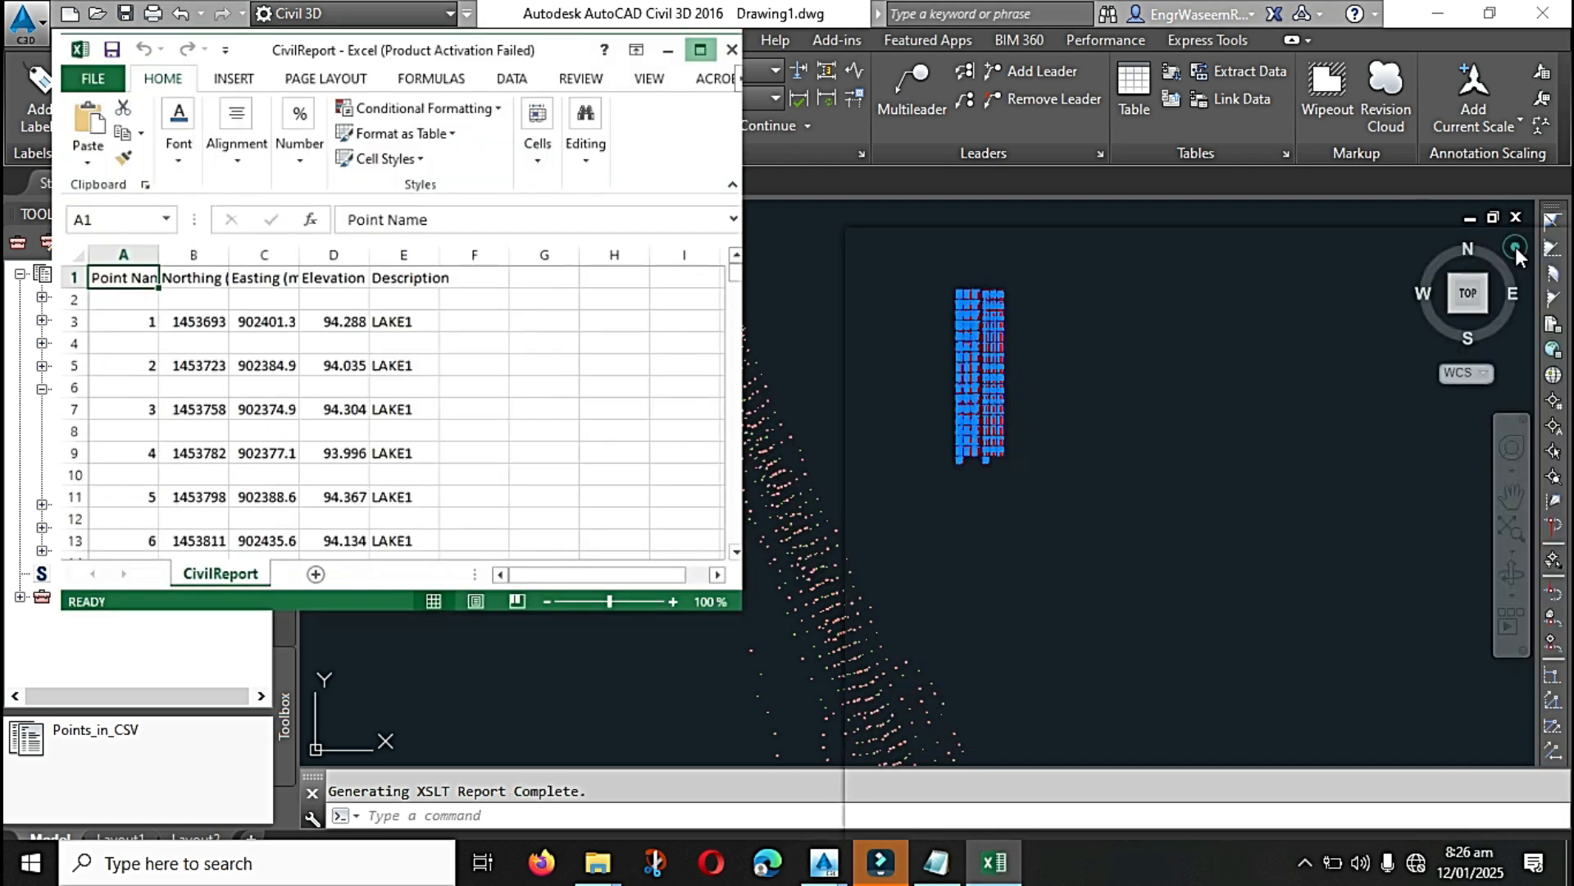
scroll(326, 398, "down", 4)
scroll(327, 399, "down", 20)
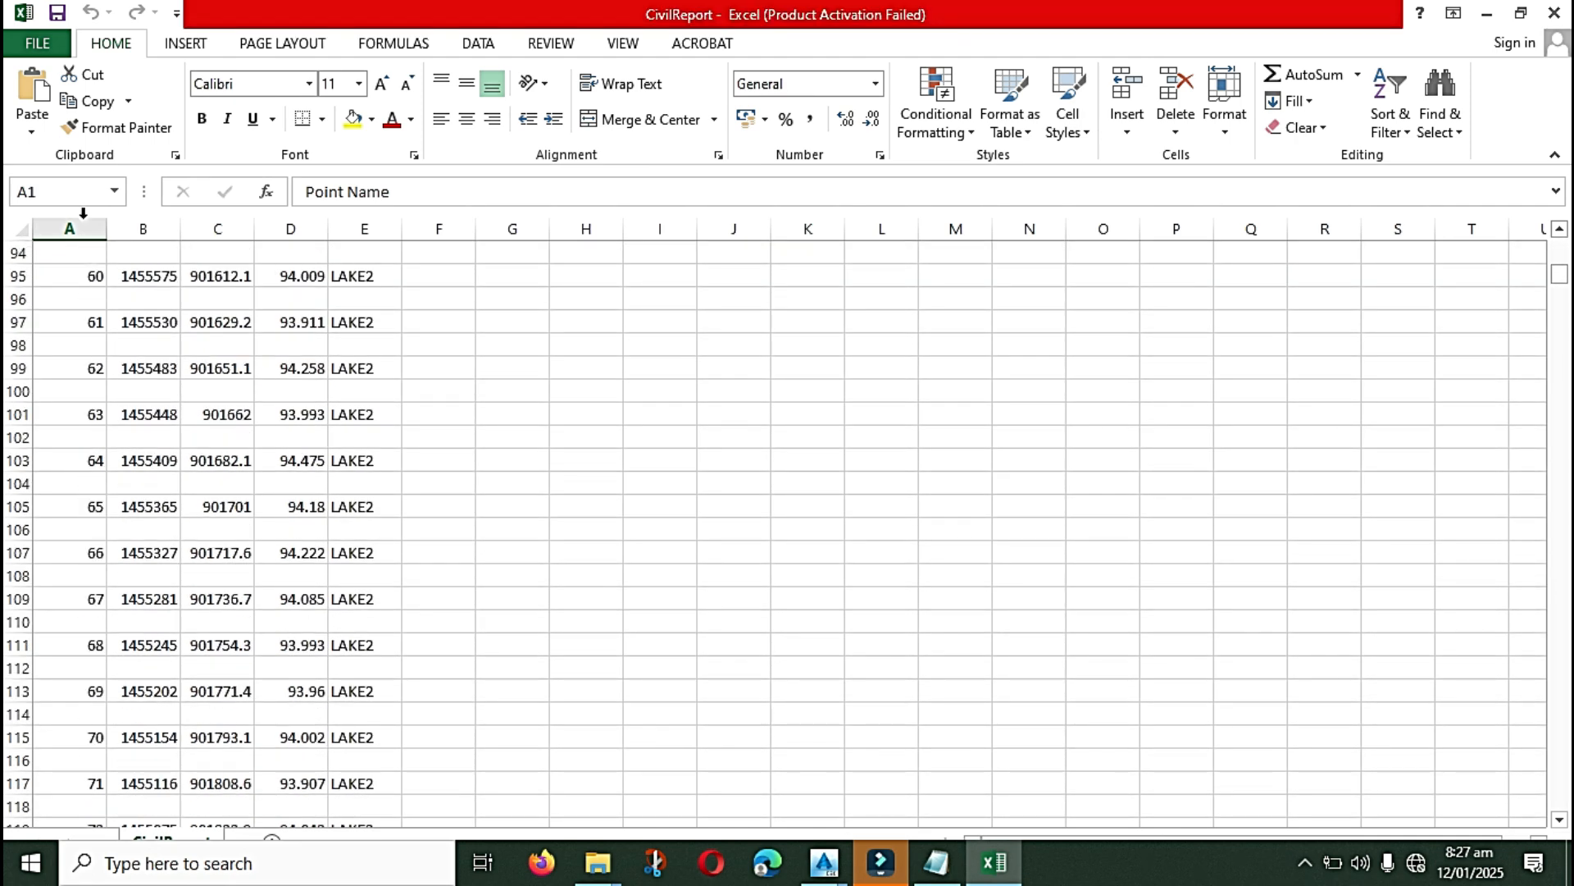
left_click(37, 43)
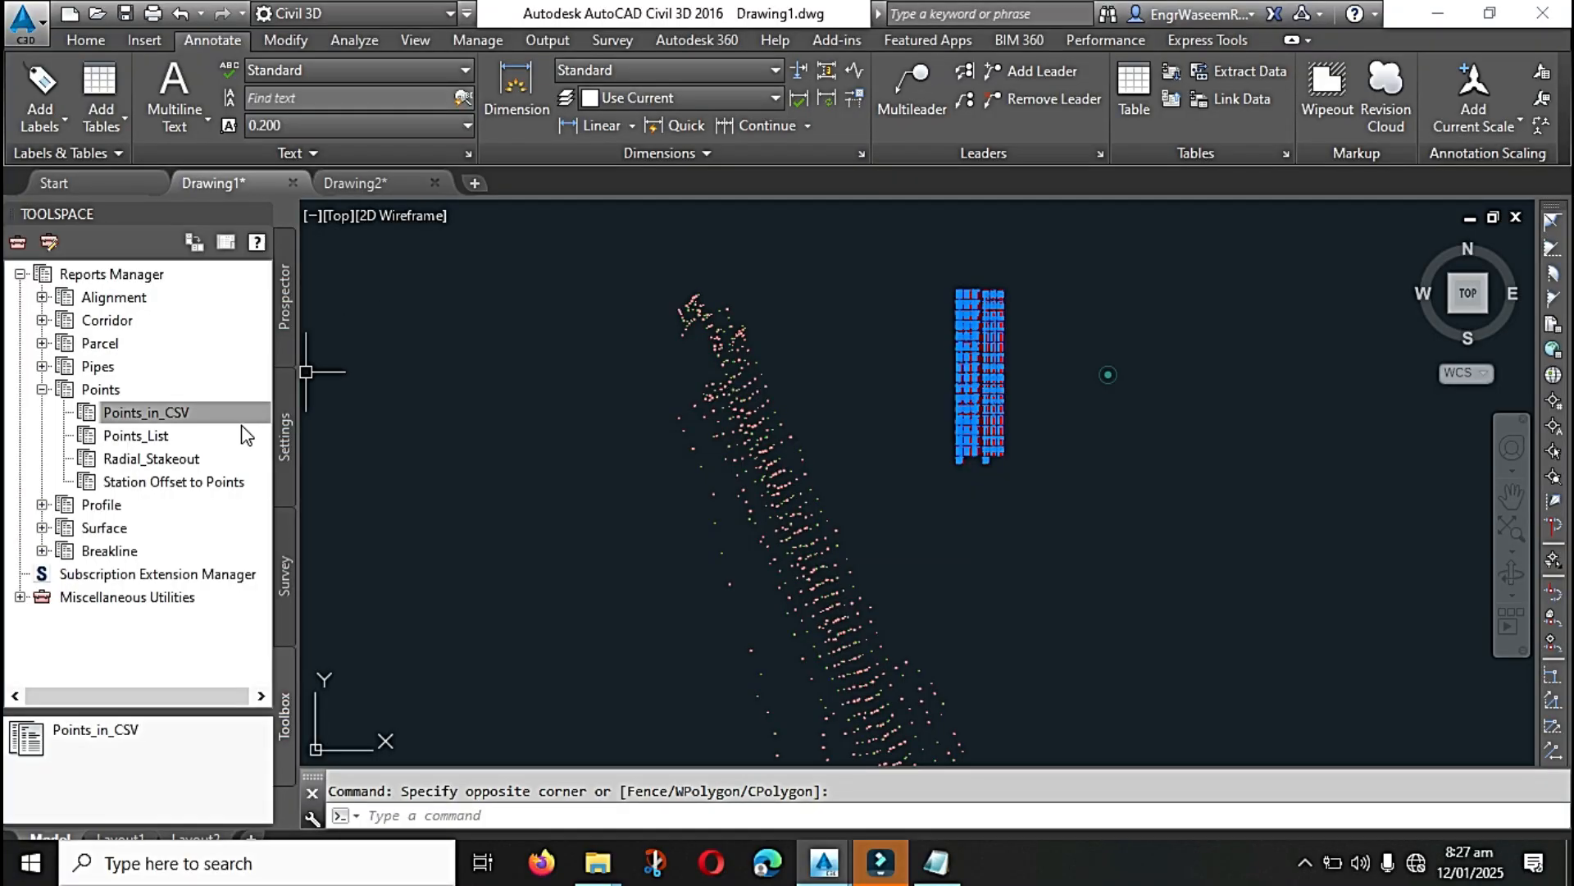
Step: Execute the Points_List report from the Points reports in the Reports Manager
left_click(220, 416)
left_click(150, 441)
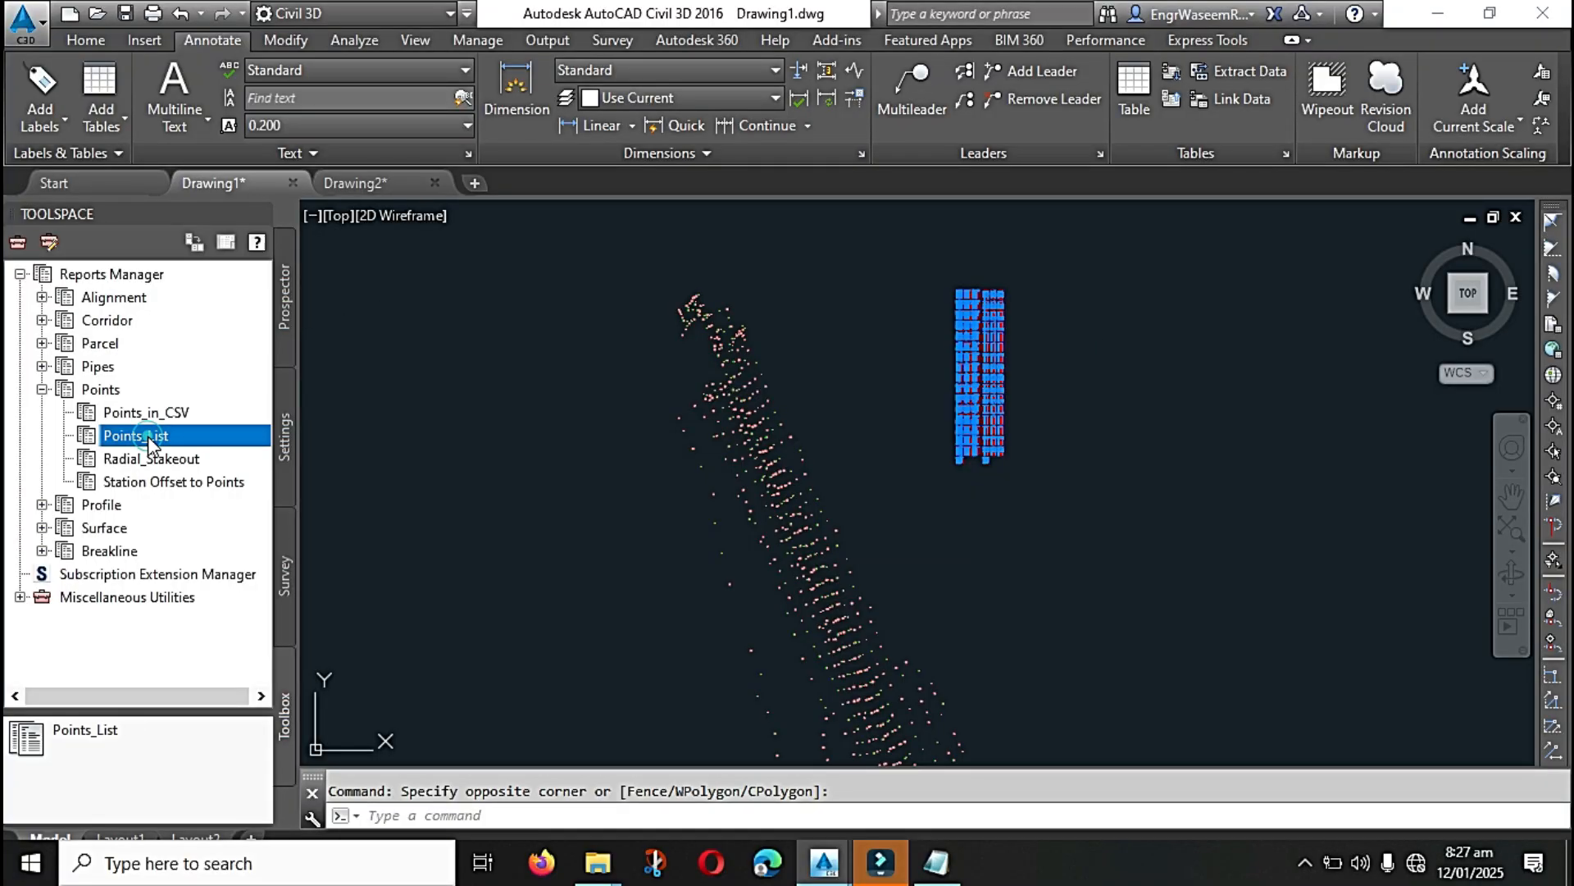
right_click(174, 433)
left_click(233, 449)
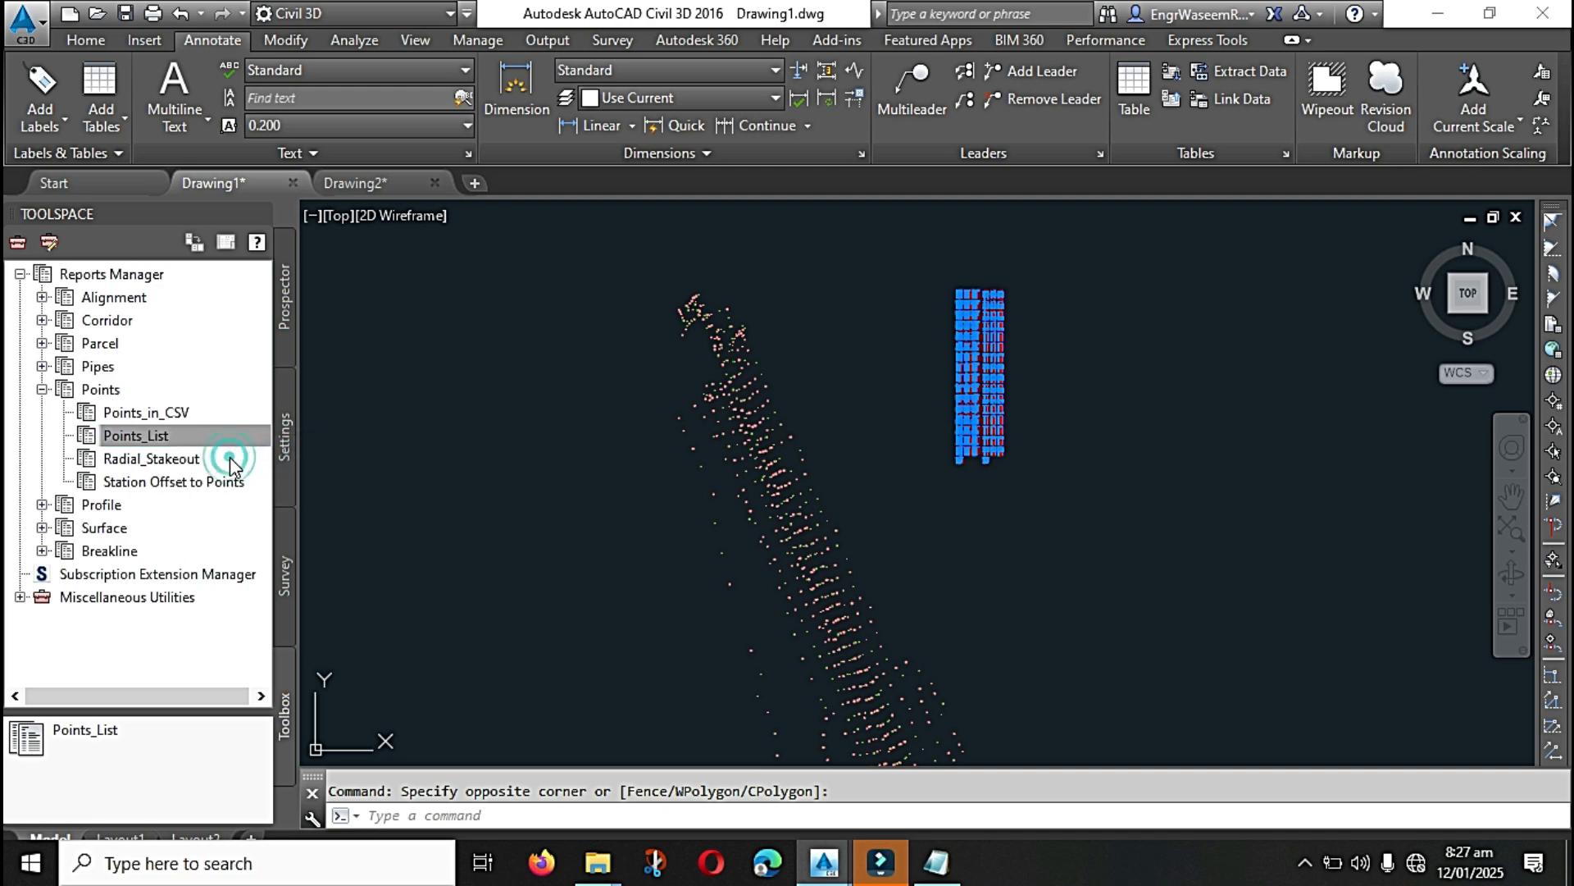
Step: Limit the Points_List report to the _All Points group, excluding the other point groups, Surfaces and Alignments, and accept the selection
left_click(487, 294)
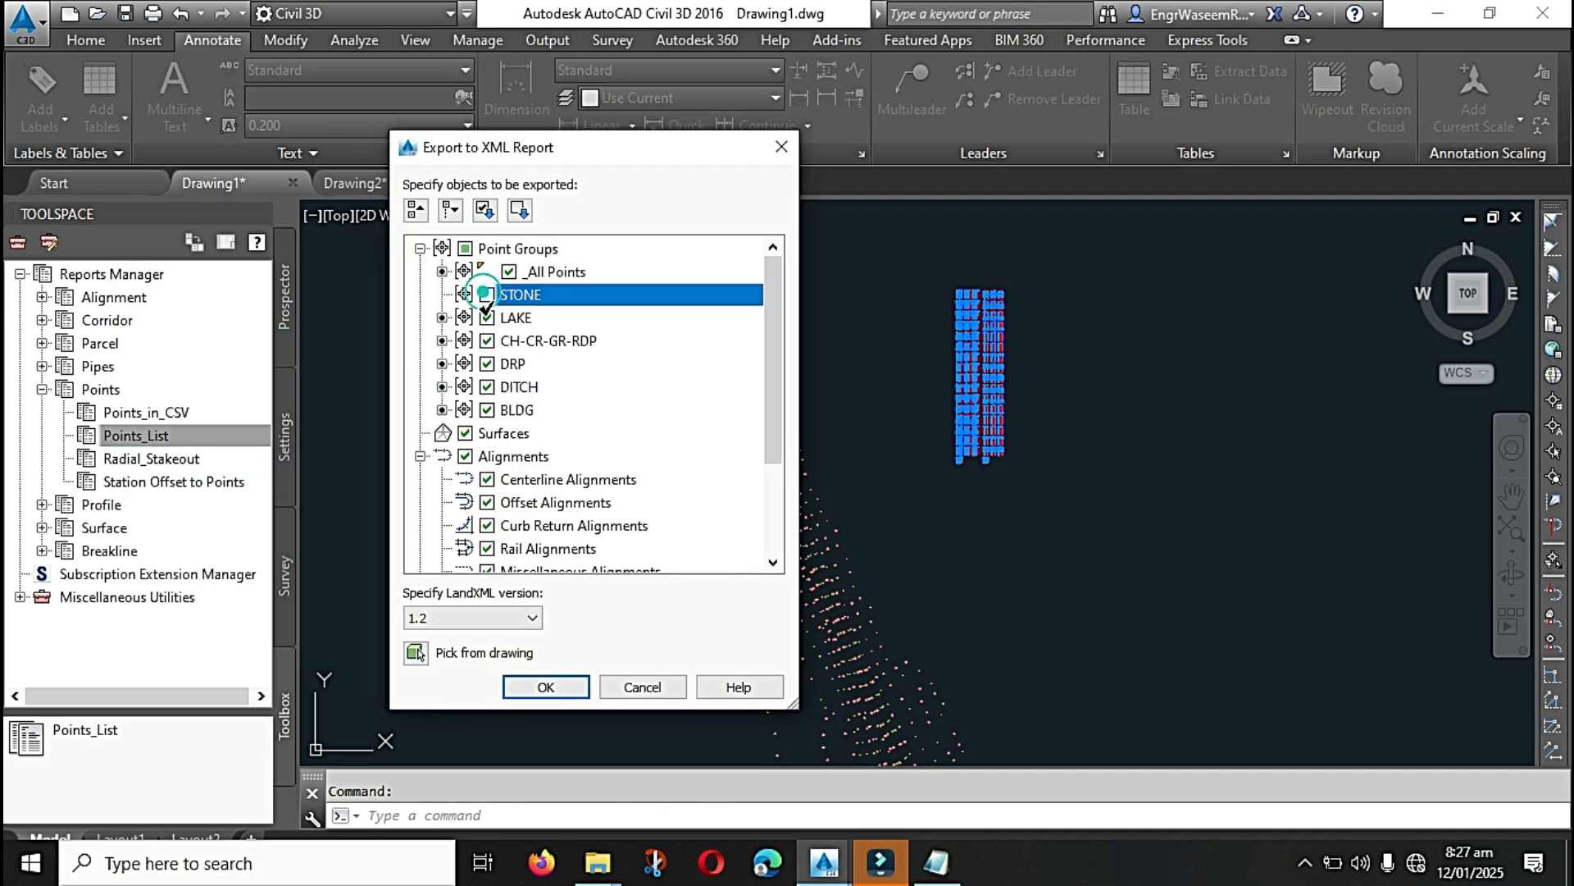
left_click(487, 317)
left_click(487, 341)
left_click(488, 364)
left_click(487, 386)
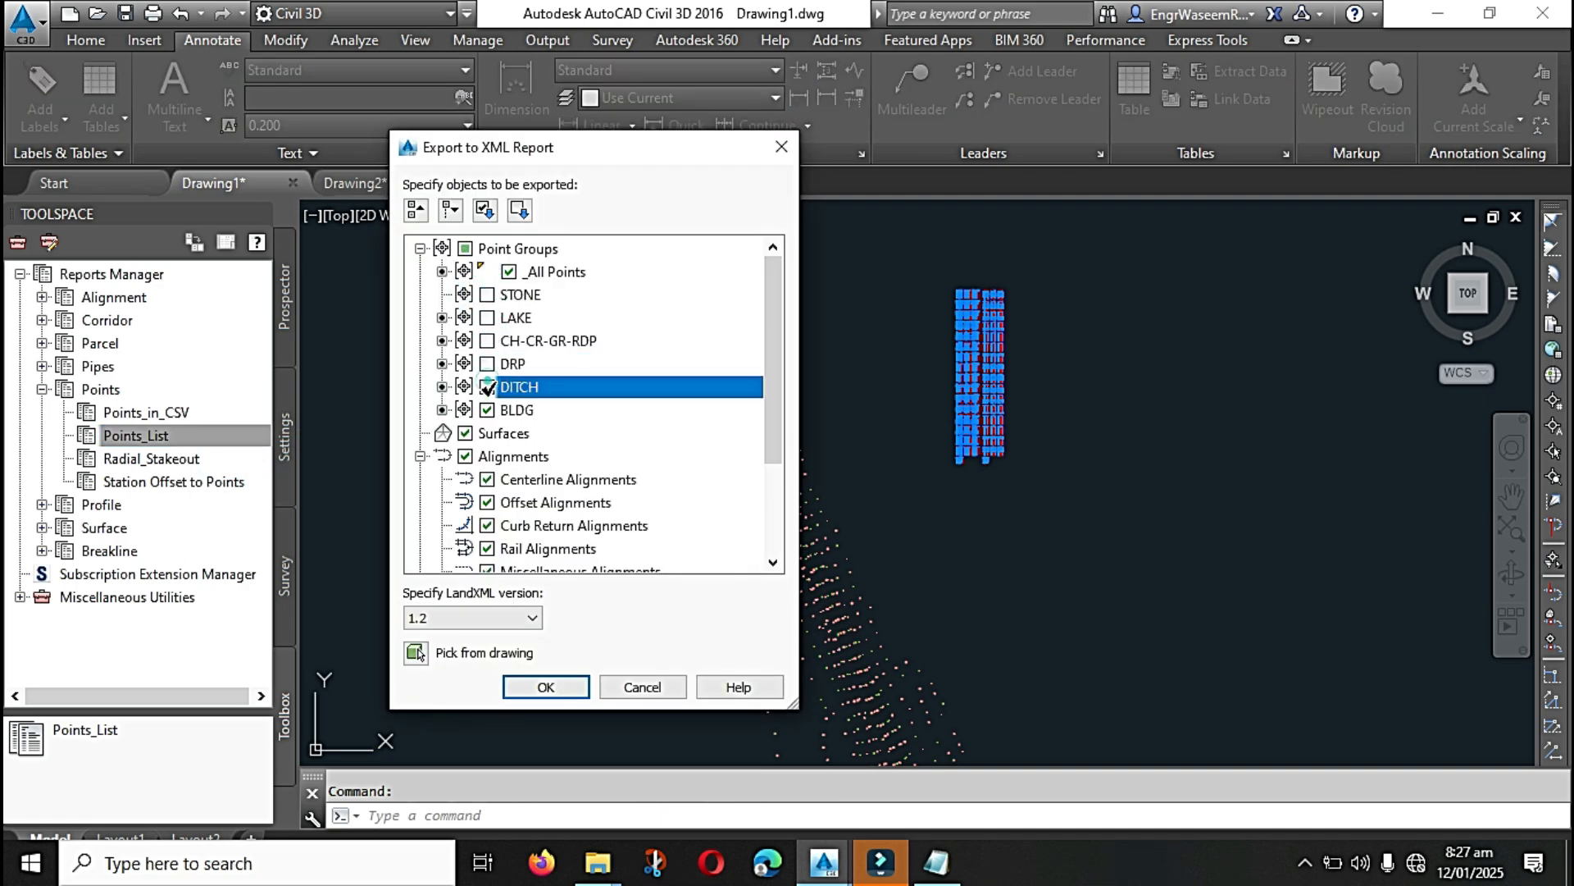
left_click(487, 410)
left_click(465, 433)
left_click(465, 456)
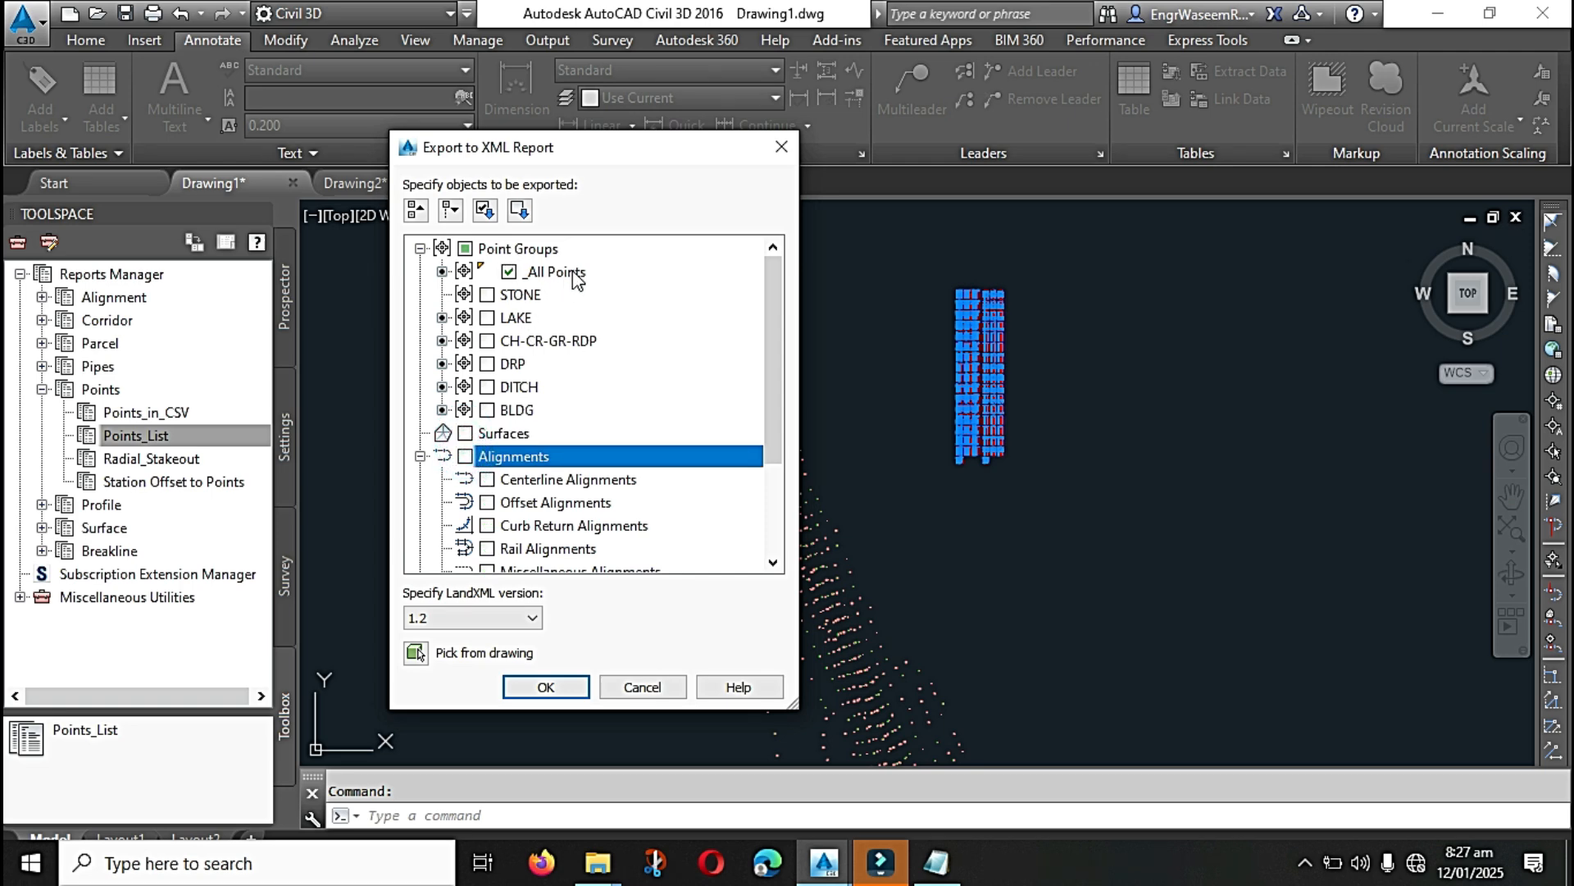
left_click(546, 687)
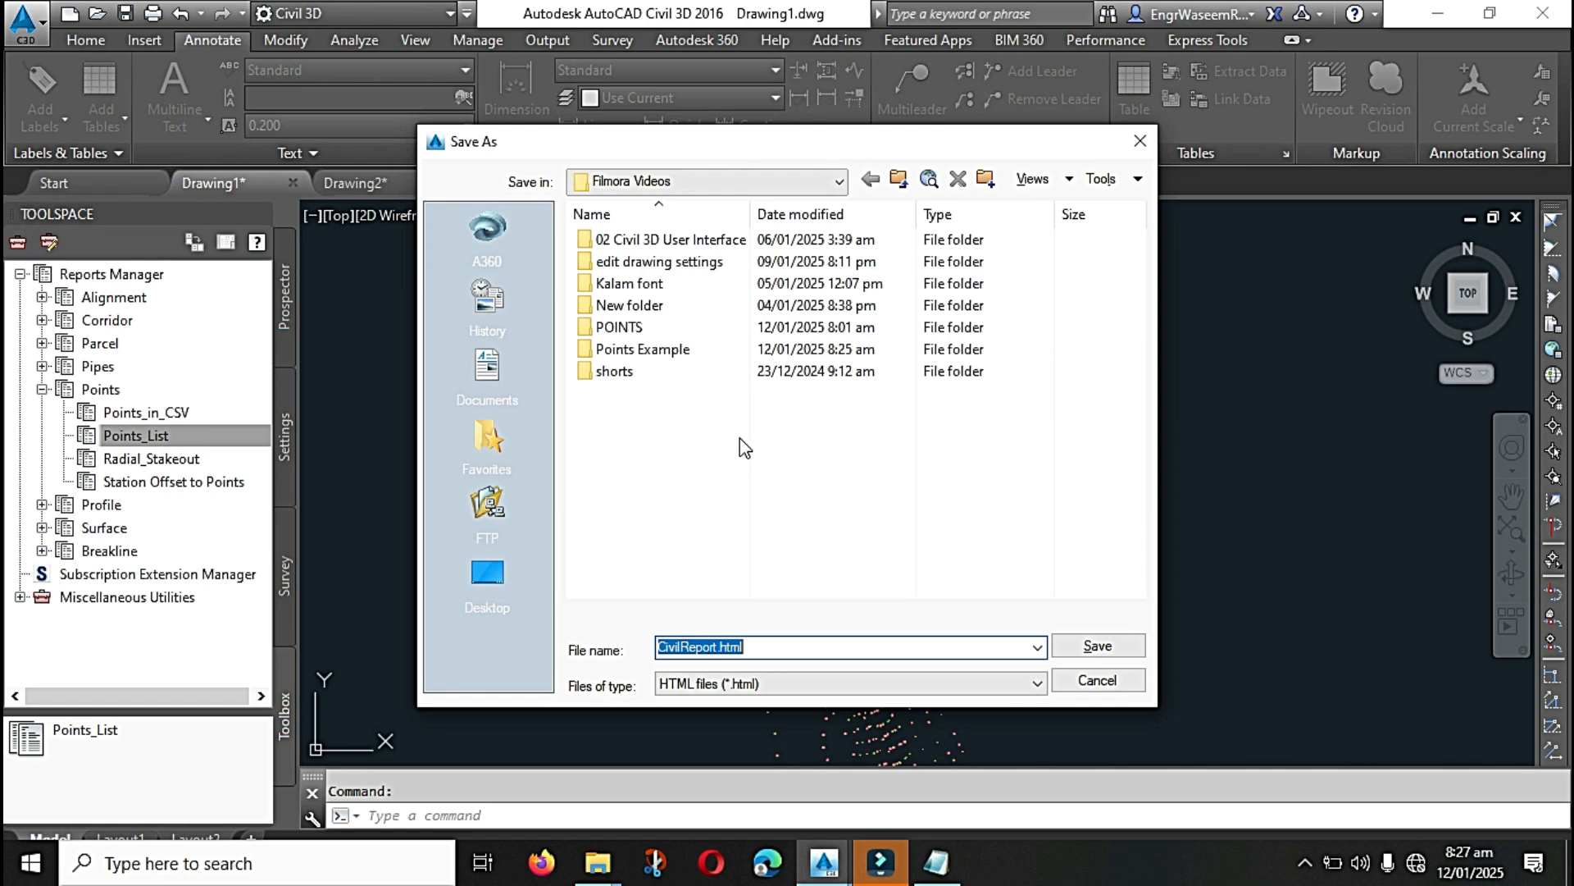
Step: Save the points list report as CivilReport.html in the Points Example folder
double_click(666, 351)
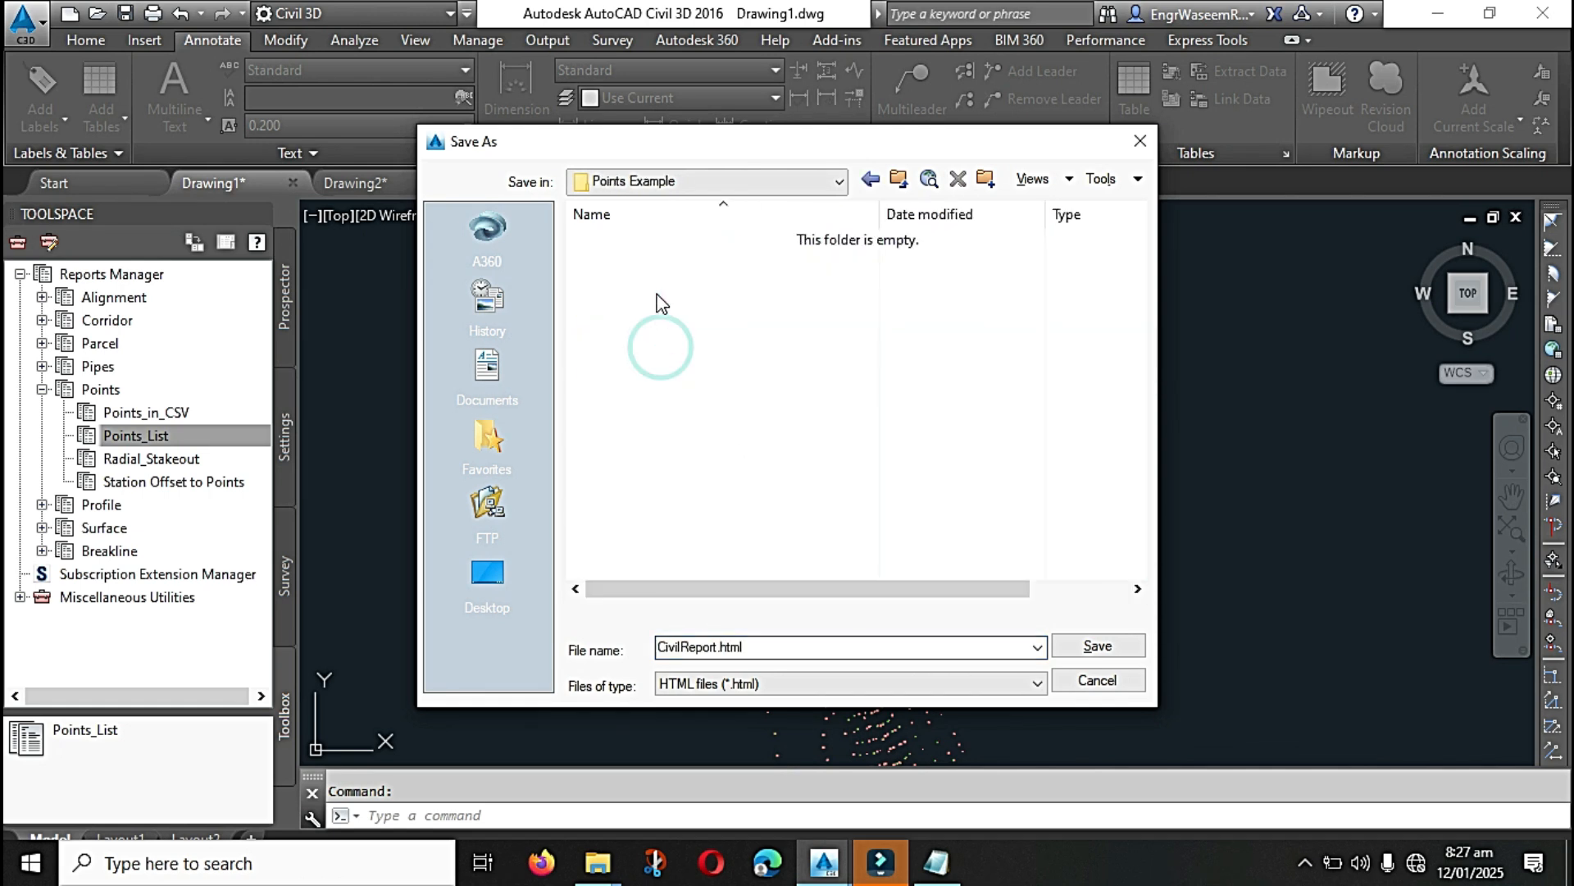
left_click(795, 648)
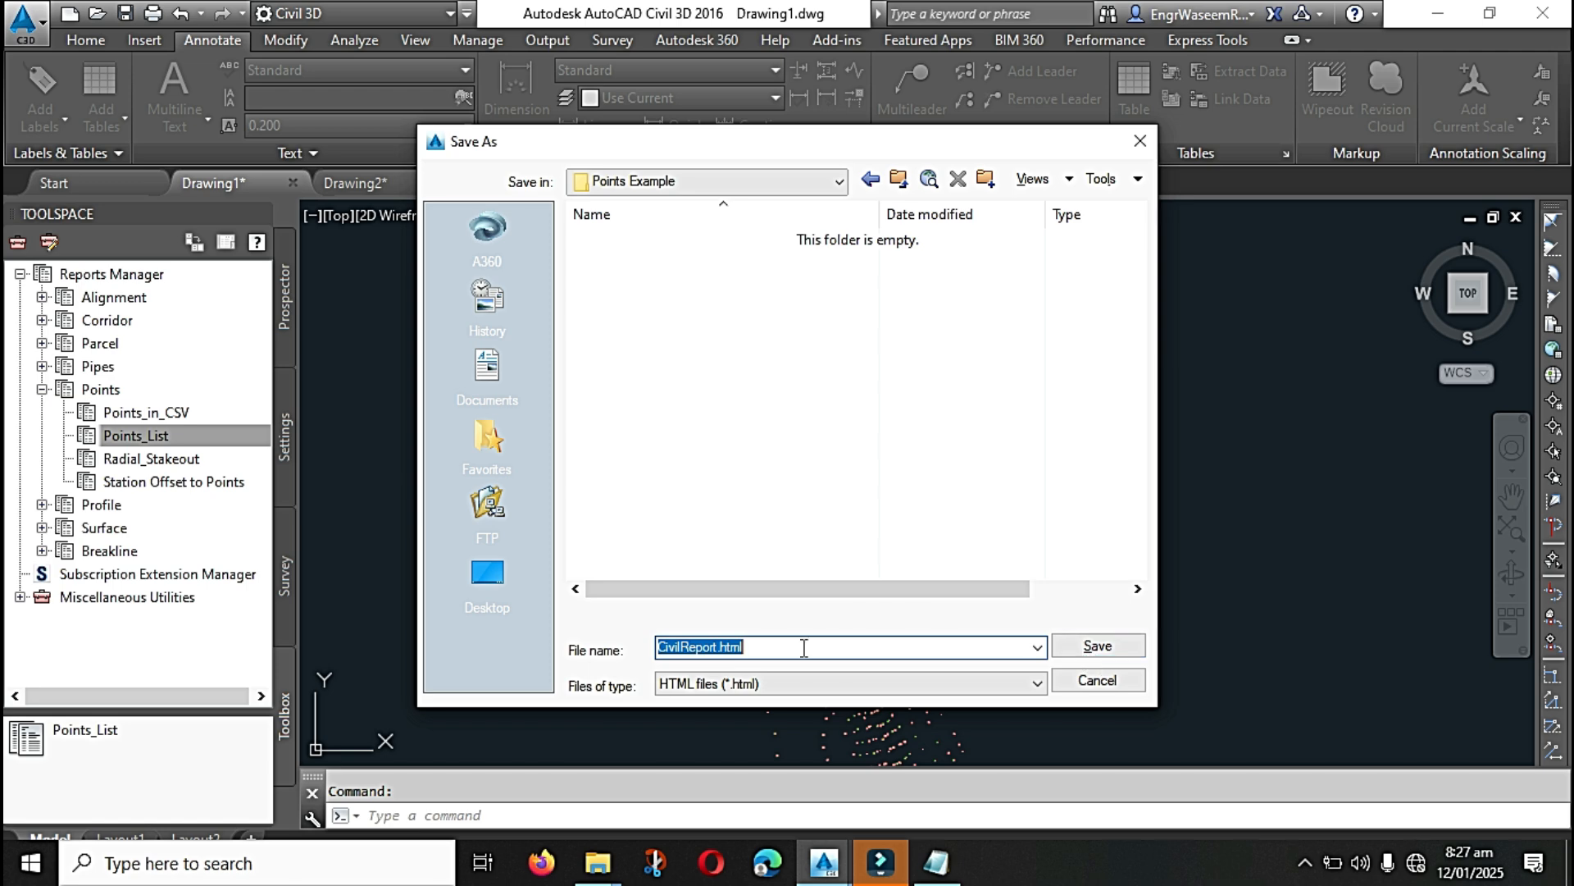
left_click(1097, 646)
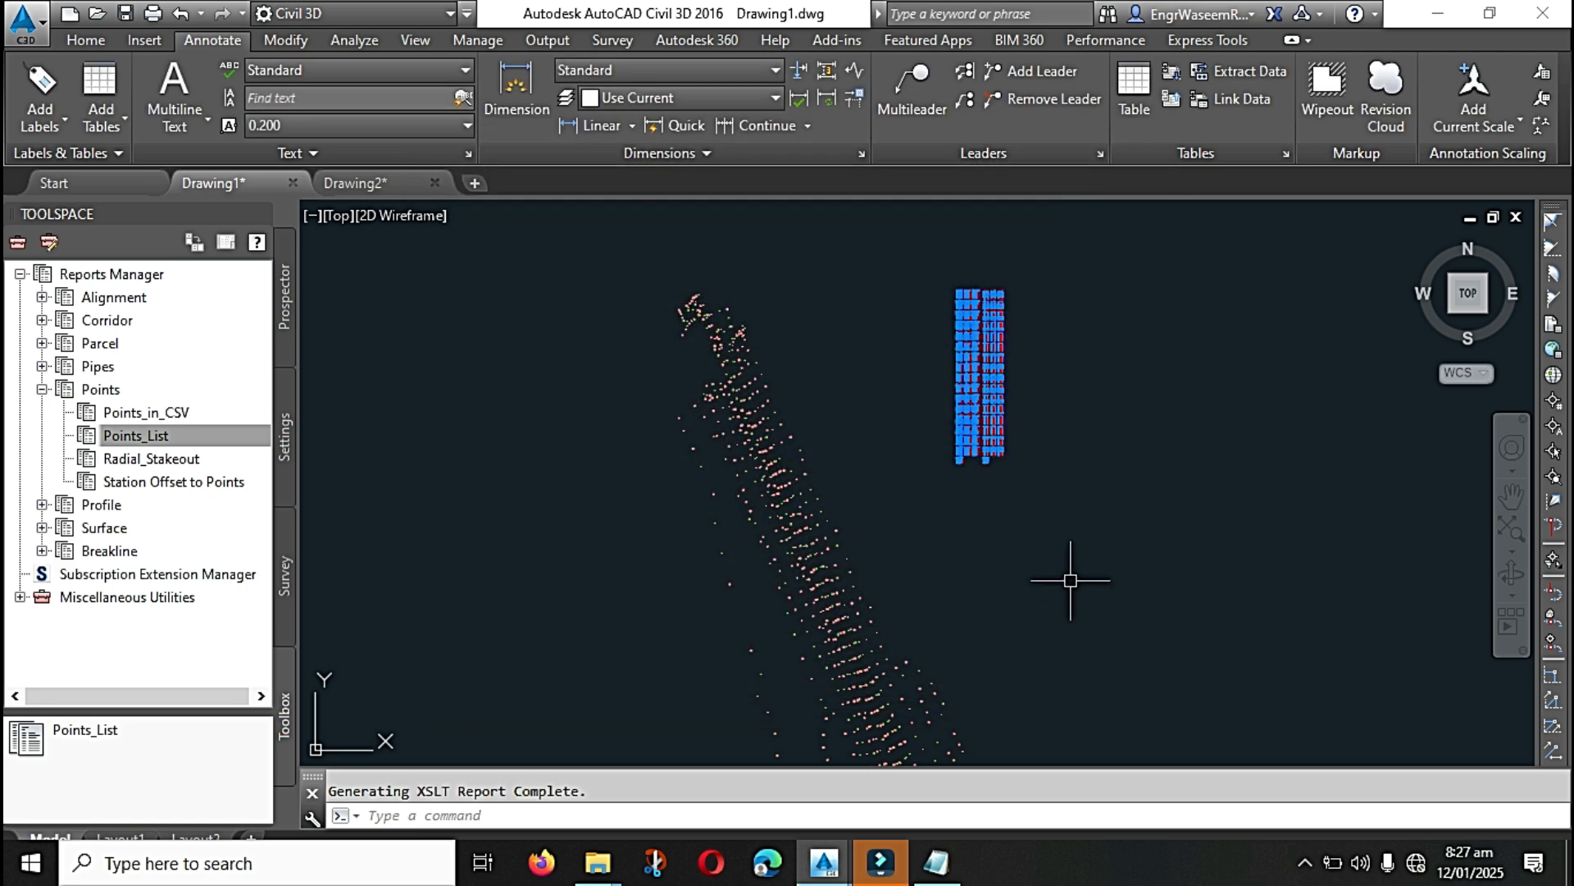
Step: Switch to File Explorer and preview the CivilReport file in the Points Example folder
left_click(1448, 12)
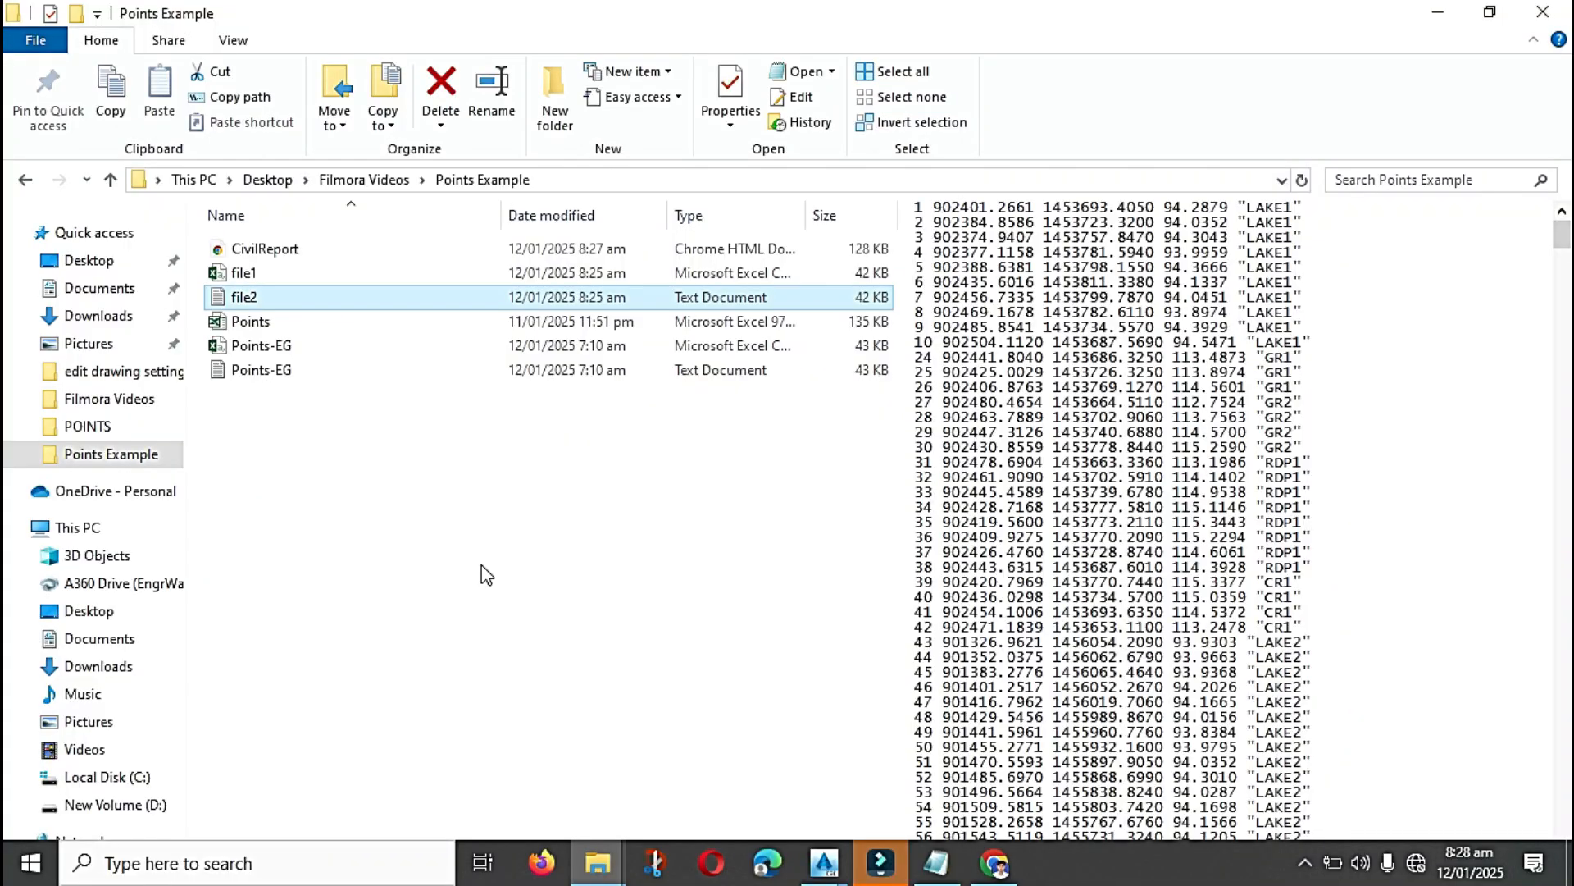
left_click(474, 560)
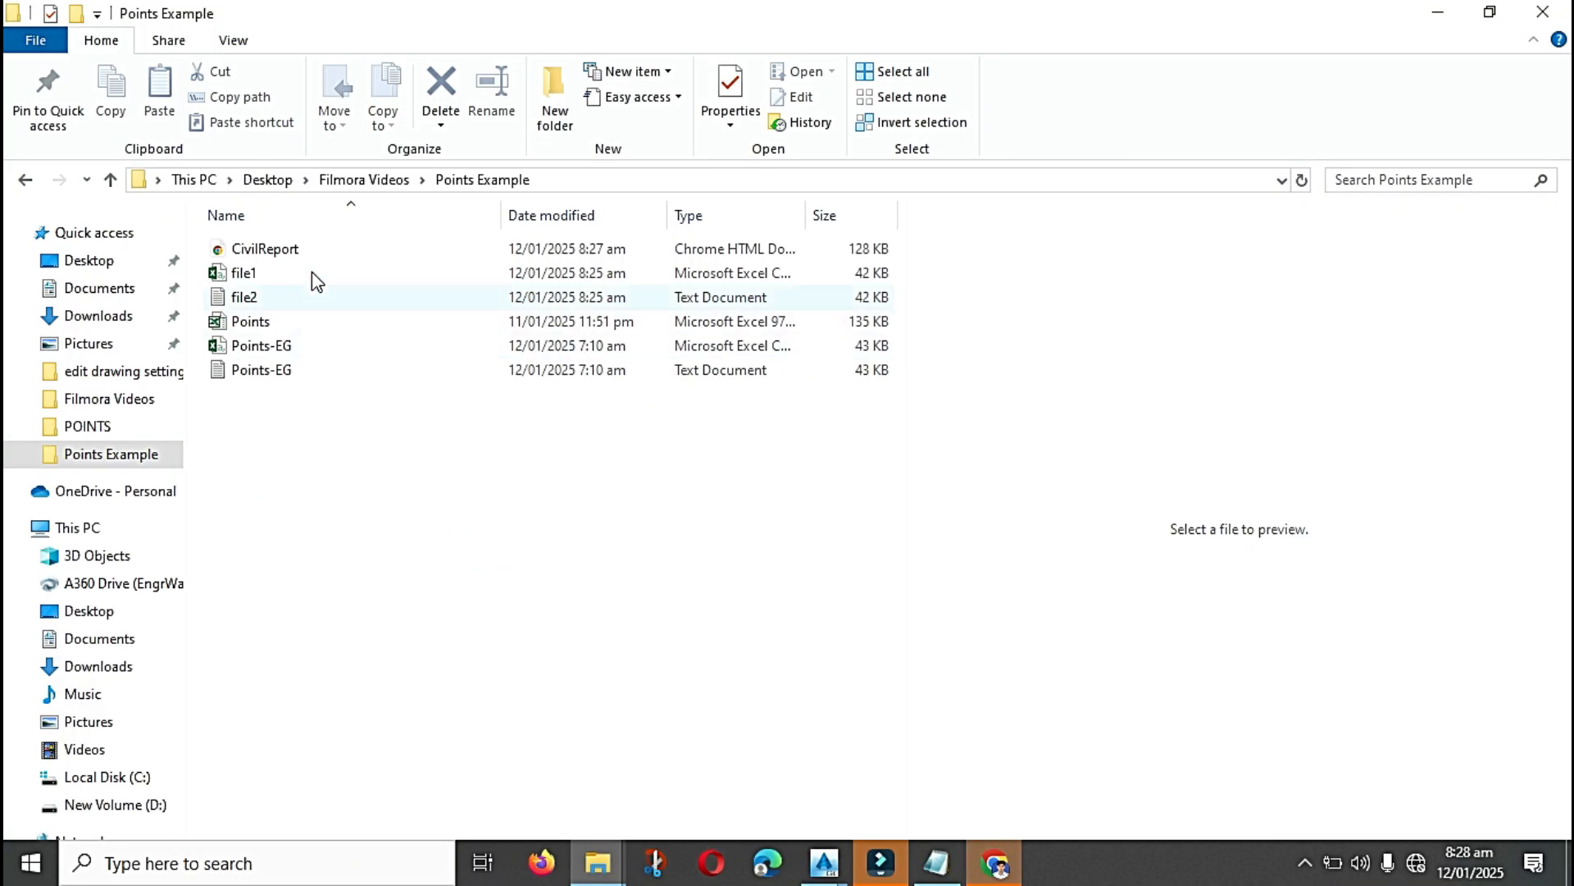
left_click(297, 248)
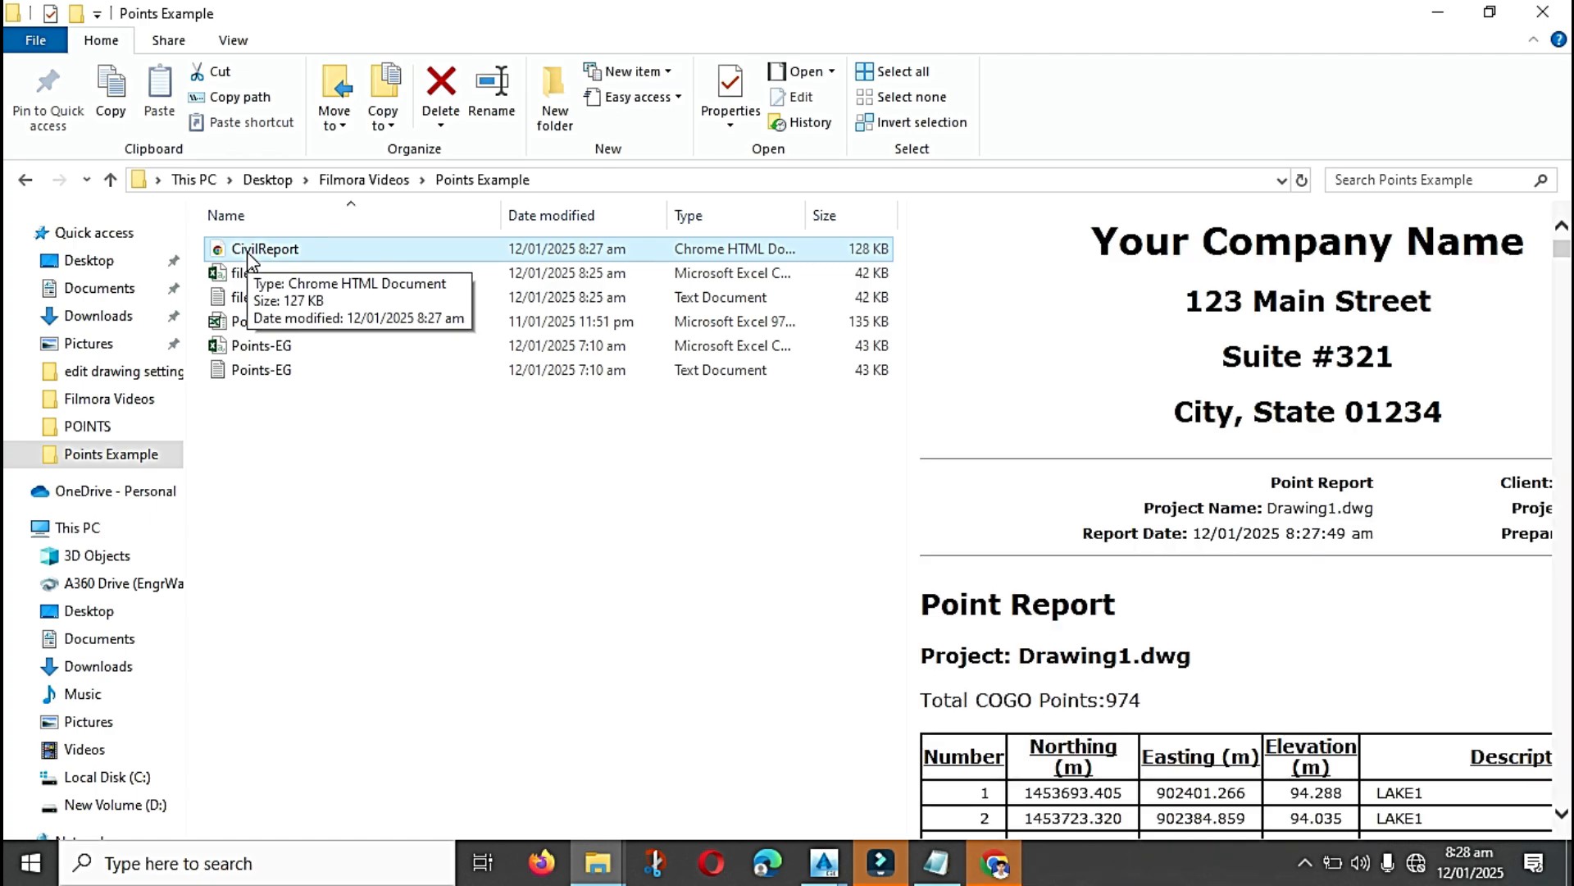
Step: Open CivilReport in the Chrome browser and look through the table of point numbers, coordinates, elevations and descriptions
double_click(249, 253)
scroll(459, 506, "down", 20)
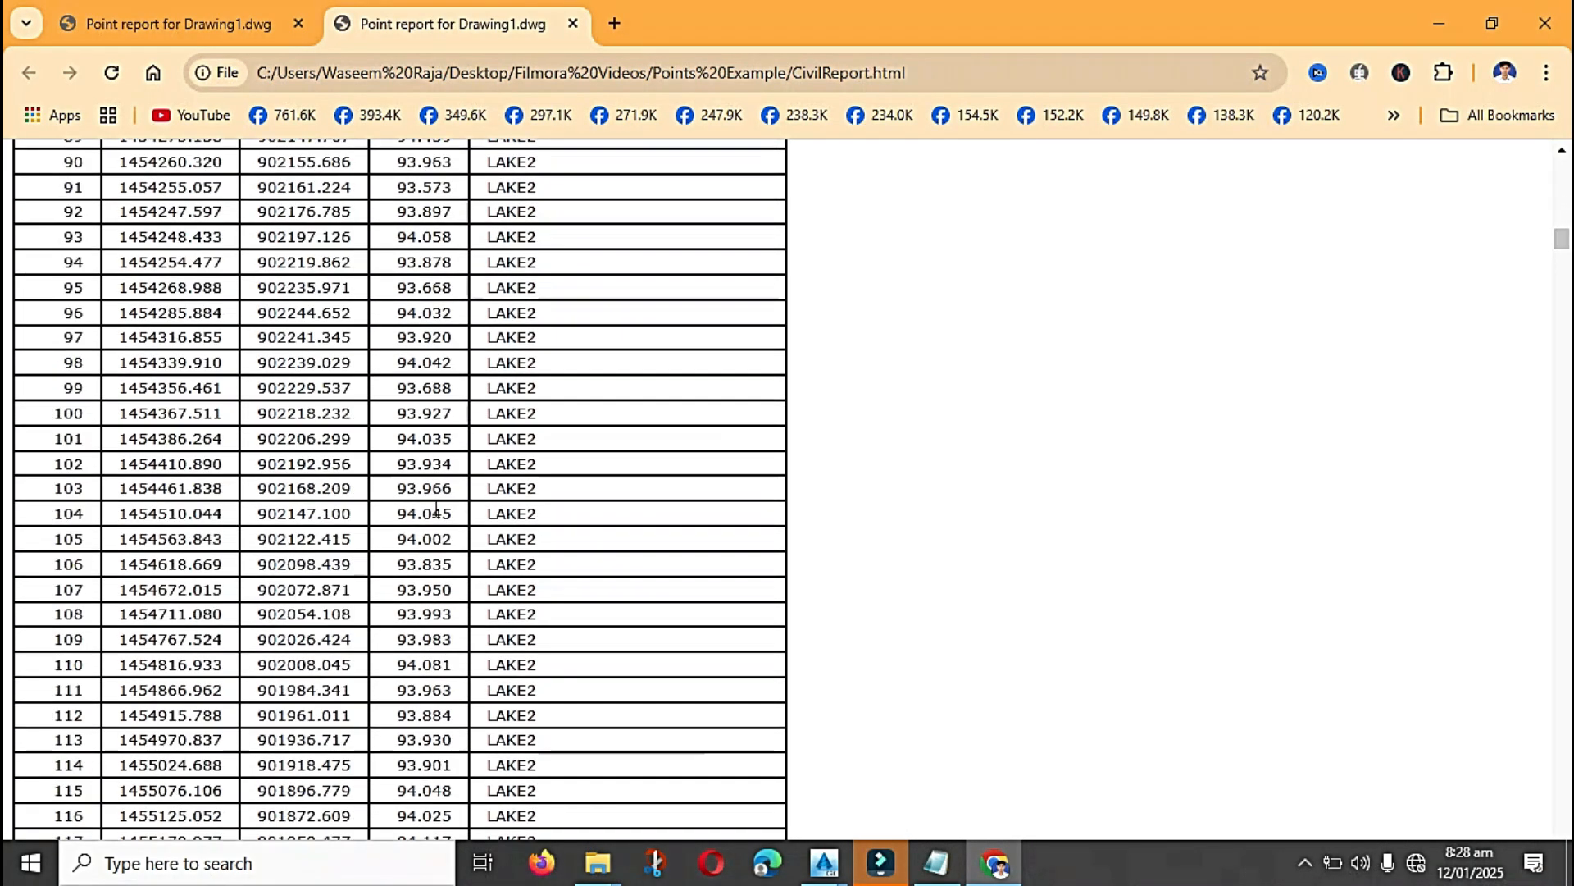
scroll(436, 509, "down", 20)
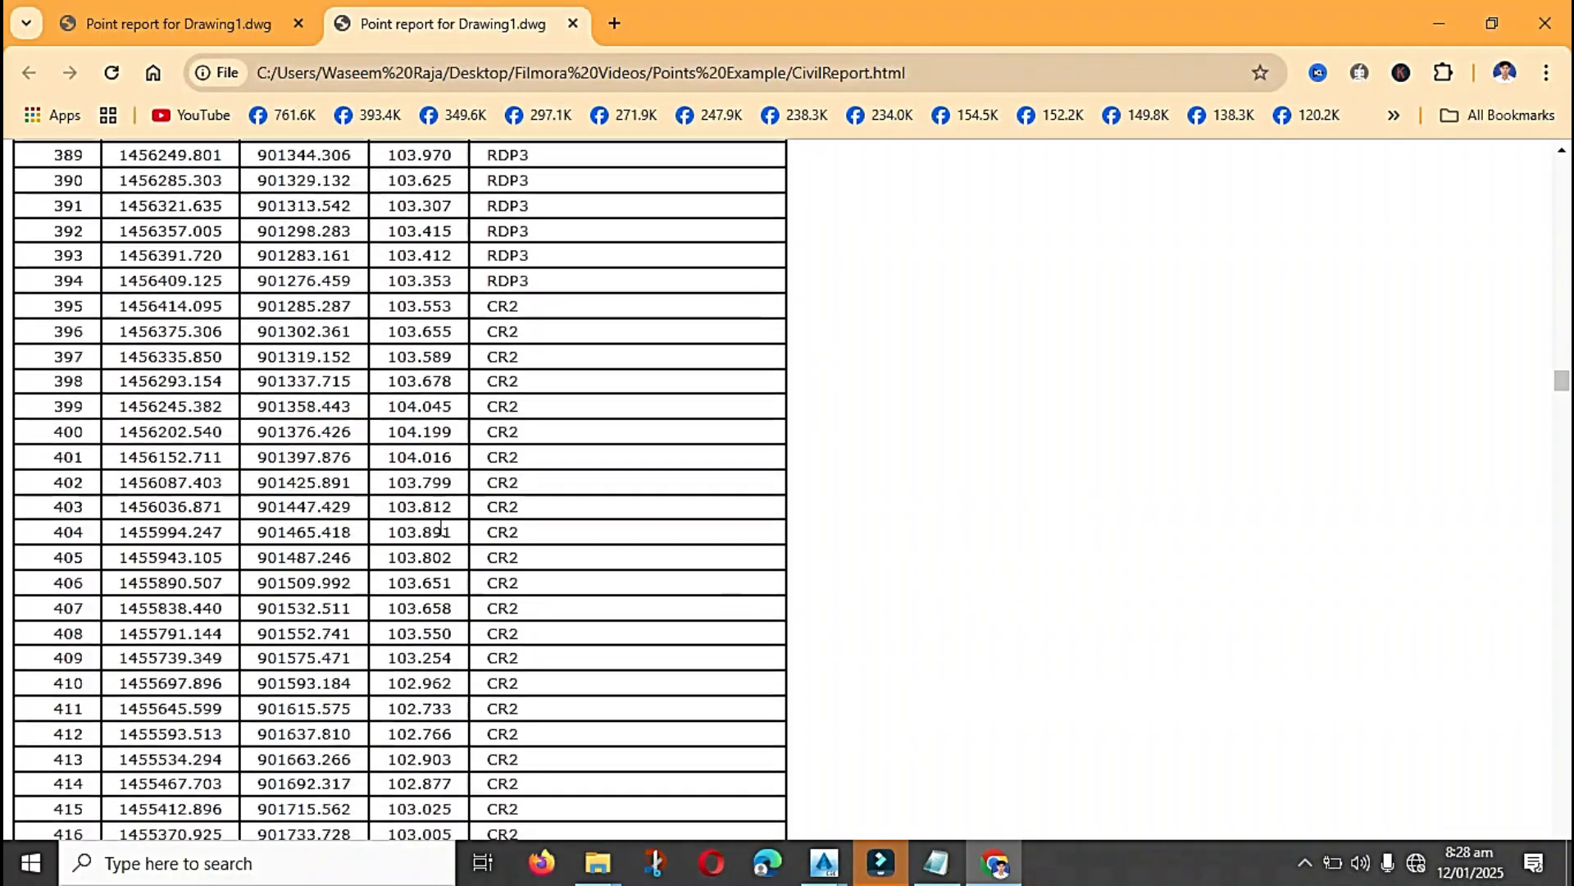
scroll(440, 529, "down", 13)
scroll(442, 533, "up", 20)
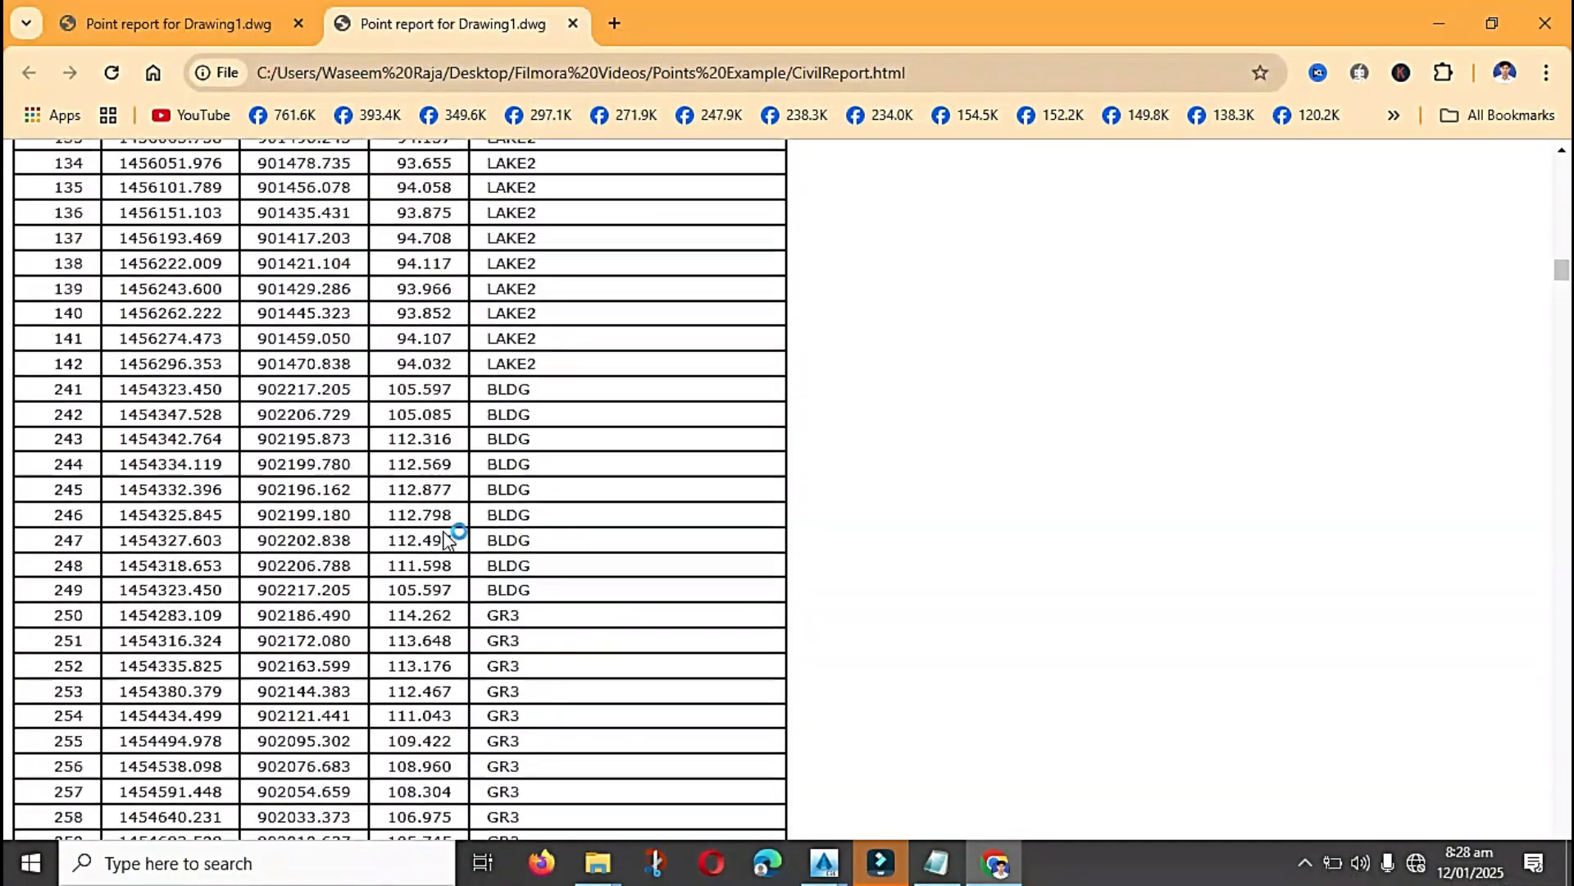
scroll(447, 541, "up", 20)
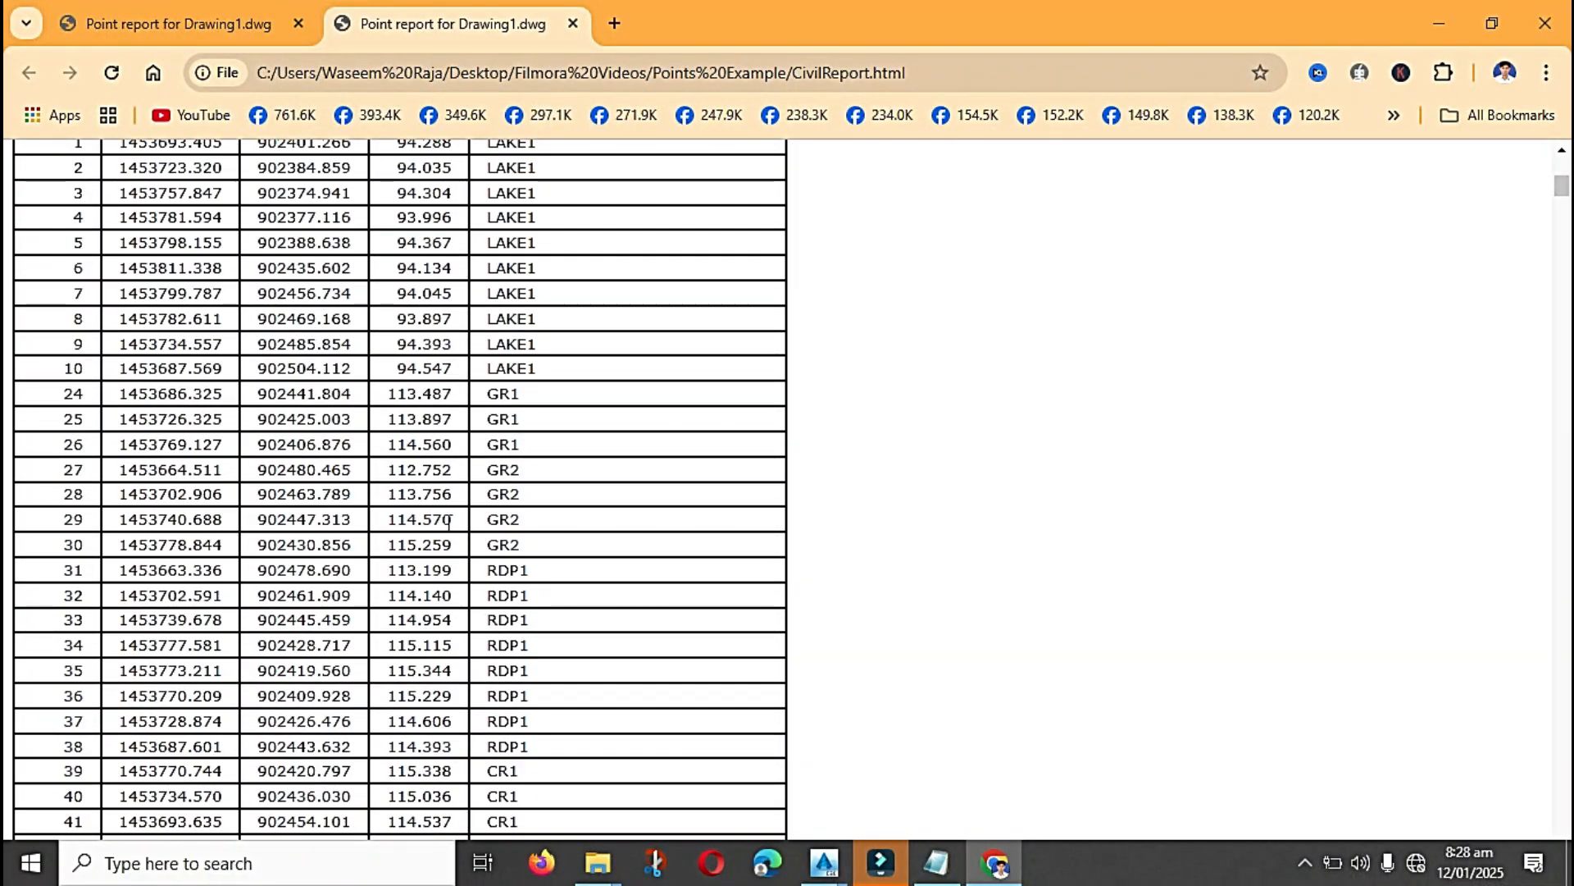